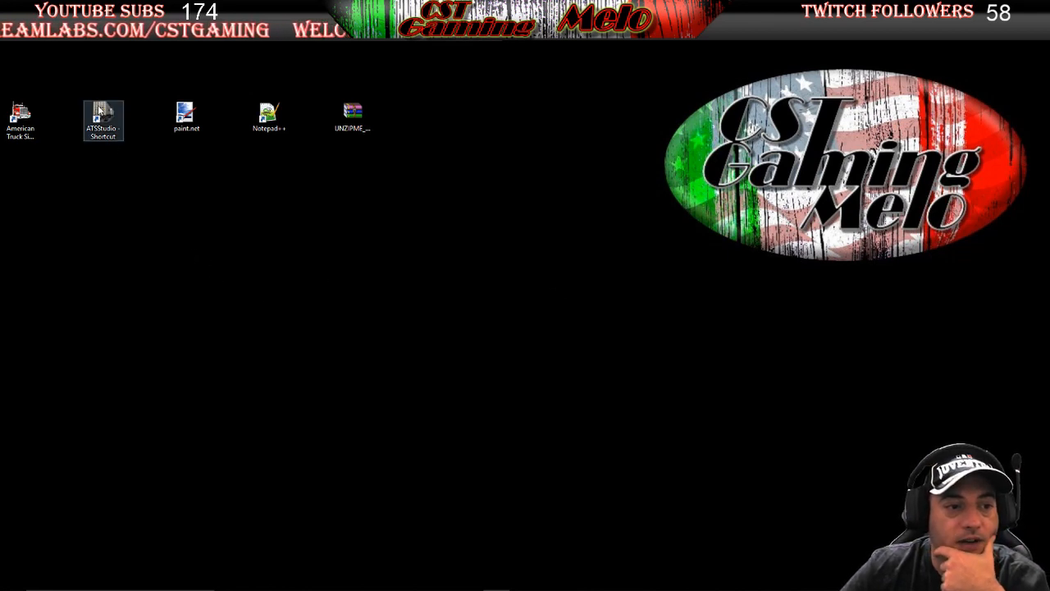
drag(103, 117, 394, 314)
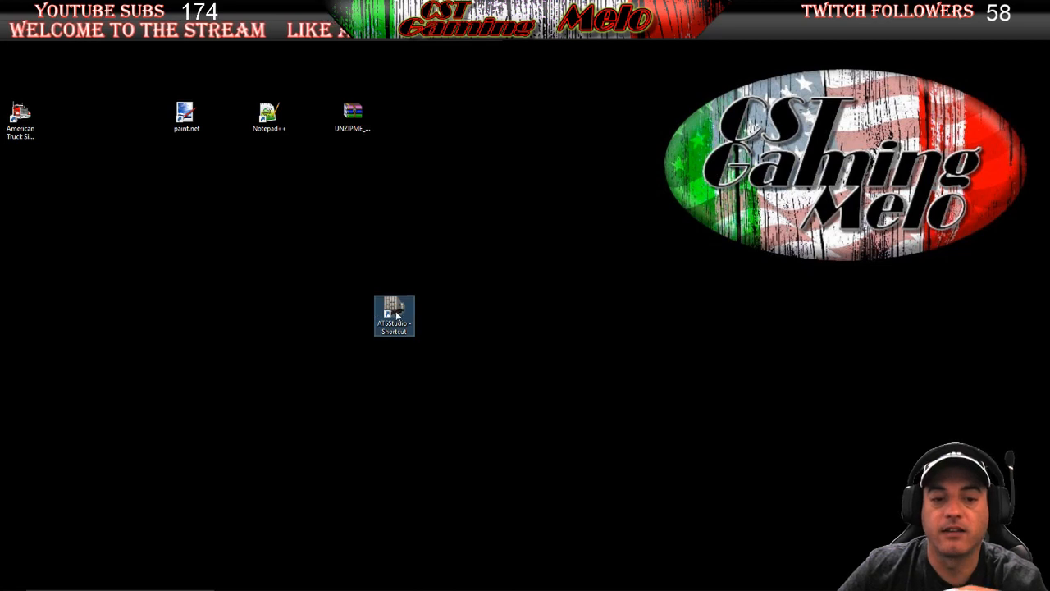
drag(394, 316, 107, 129)
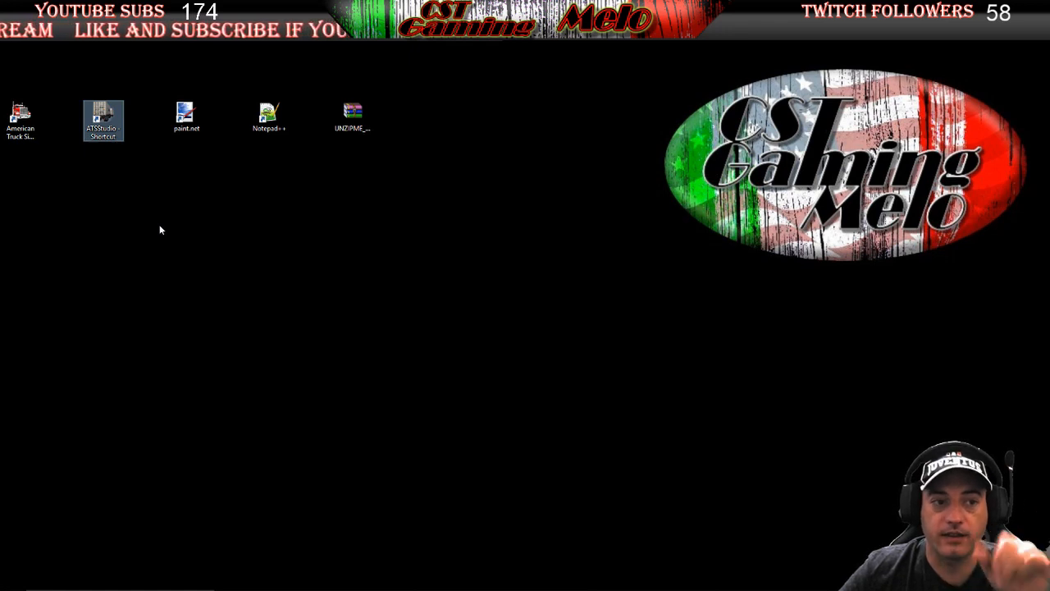
mouse_move(185, 116)
mouse_down()
mouse_move(396, 353)
mouse_move(467, 362)
mouse_up()
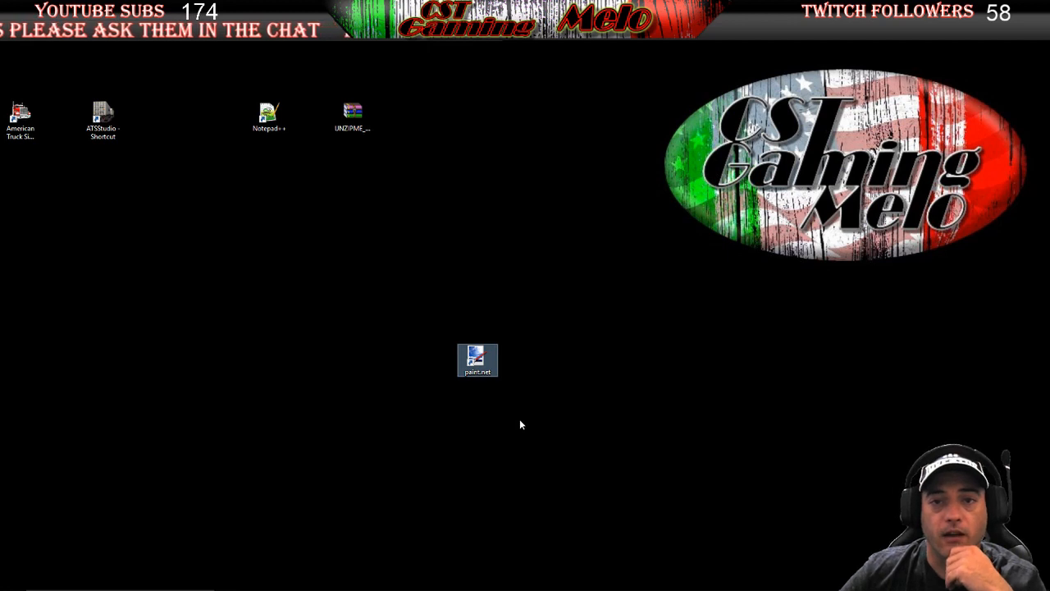
mouse_move(477, 359)
mouse_down()
mouse_move(212, 193)
mouse_move(187, 123)
mouse_up()
click(297, 284)
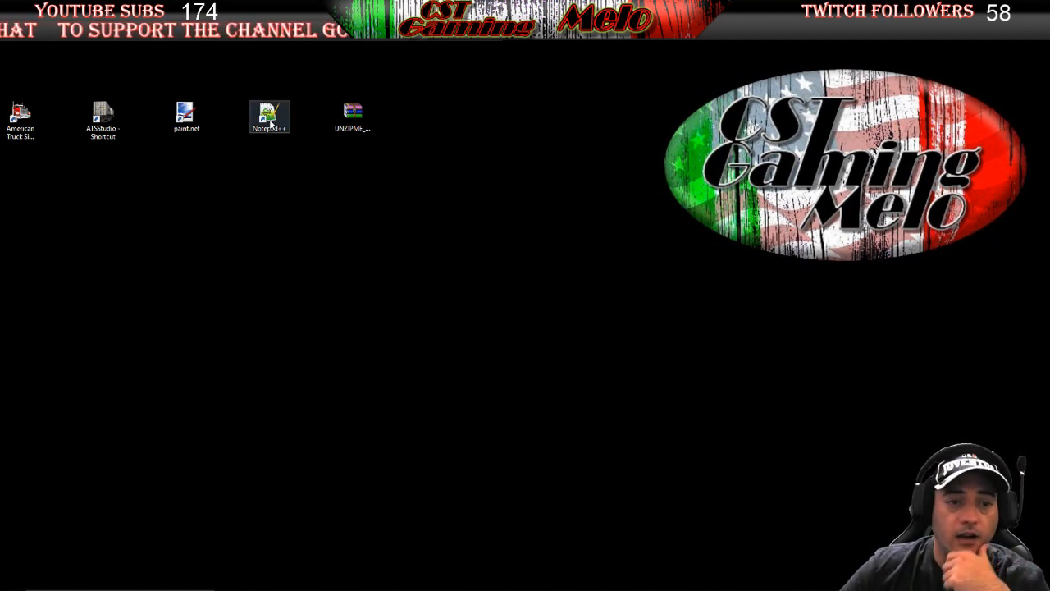
drag(271, 121, 479, 319)
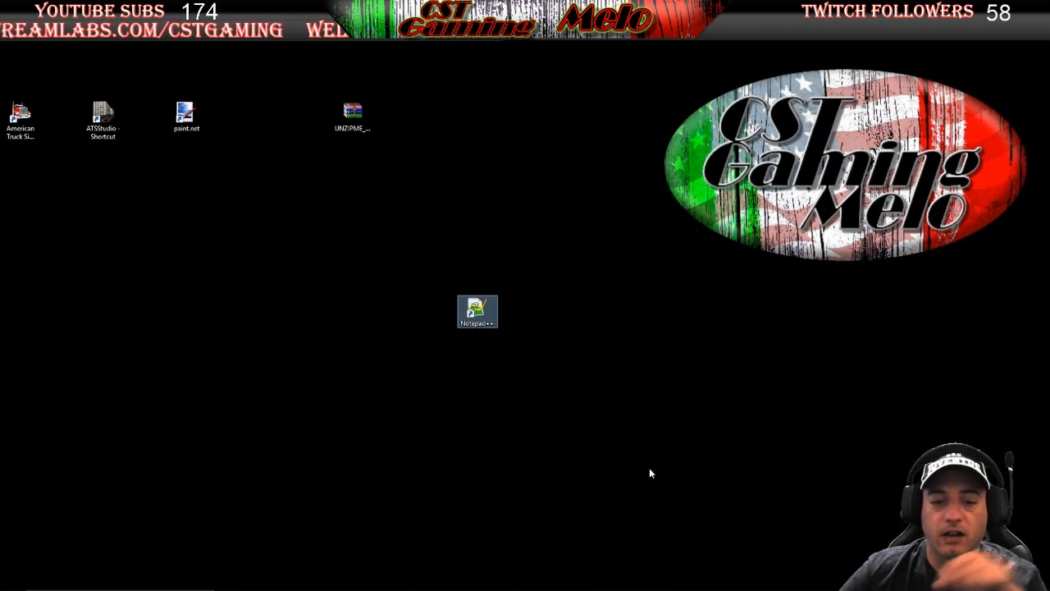
drag(468, 310, 264, 130)
Move the UNZIPME_ATS_Owned_Trailer_Templates_and_Example_Skin archive to an empty desktop area, open it and reposition its window
drag(356, 110, 524, 314)
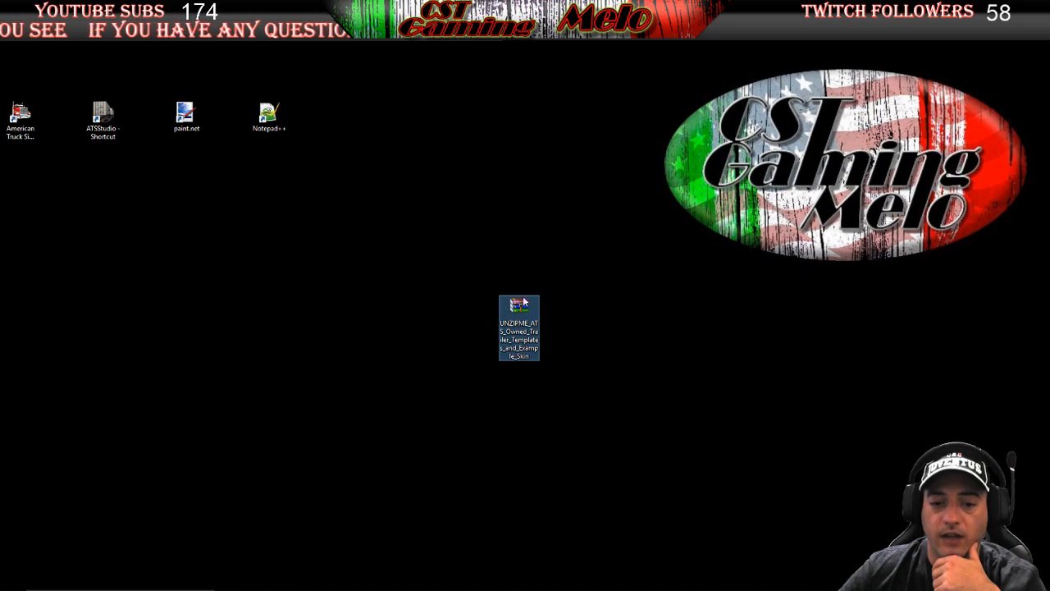
drag(520, 318, 520, 269)
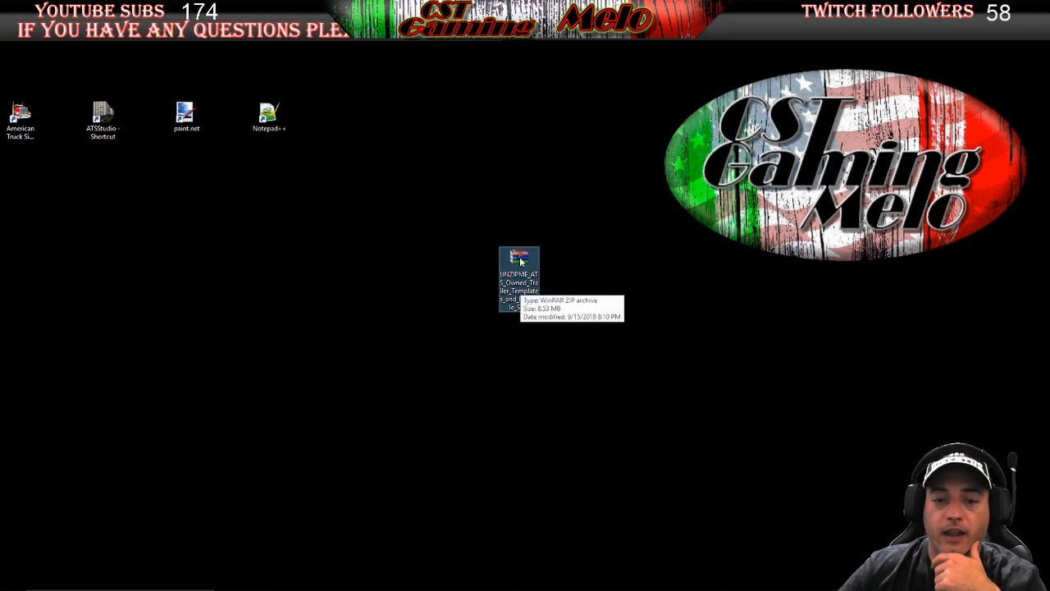
click(561, 426)
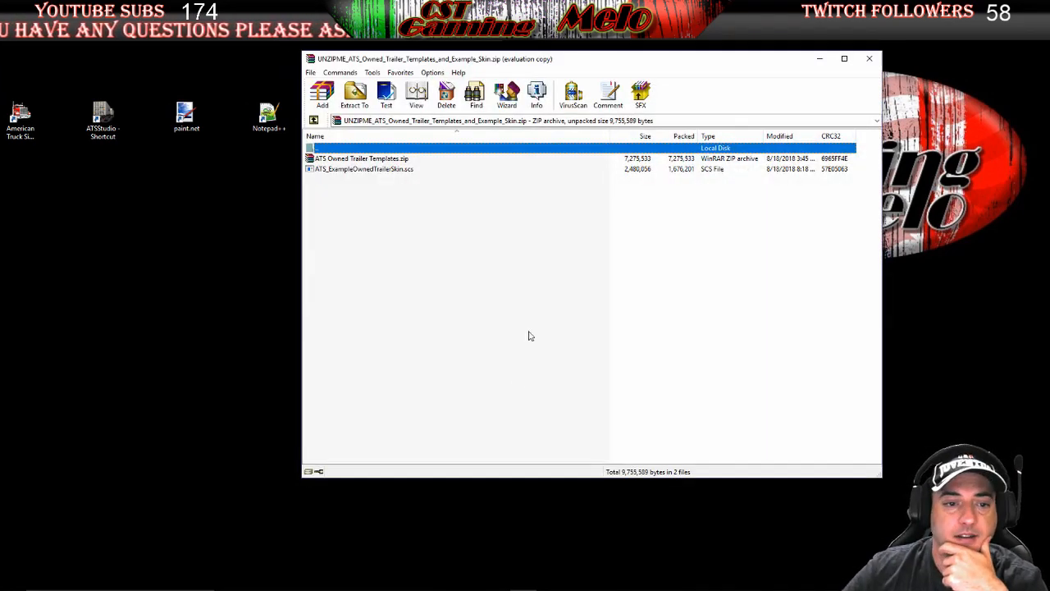
click(647, 272)
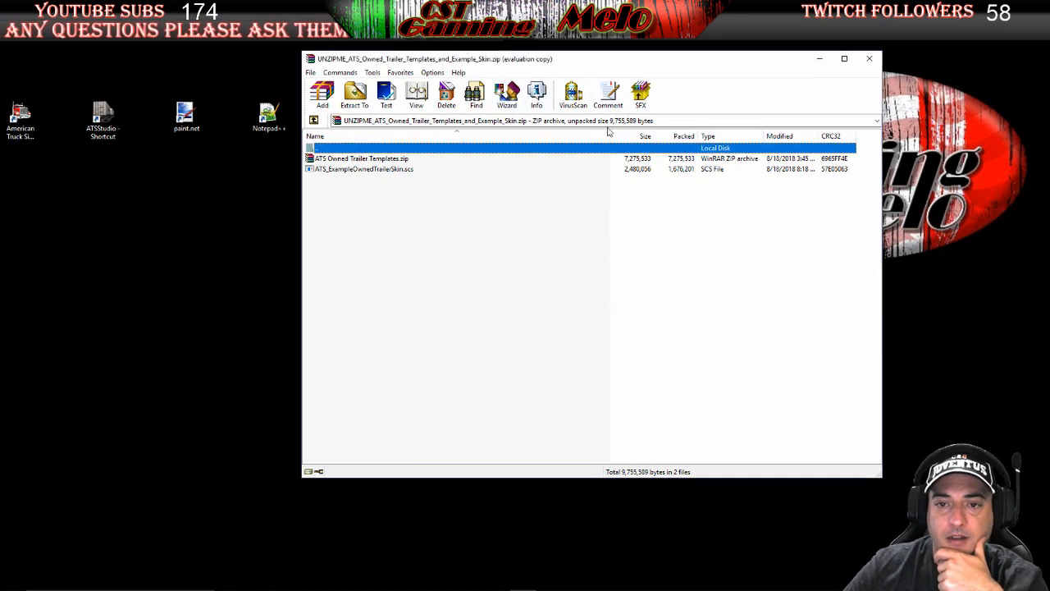
drag(579, 67, 629, 117)
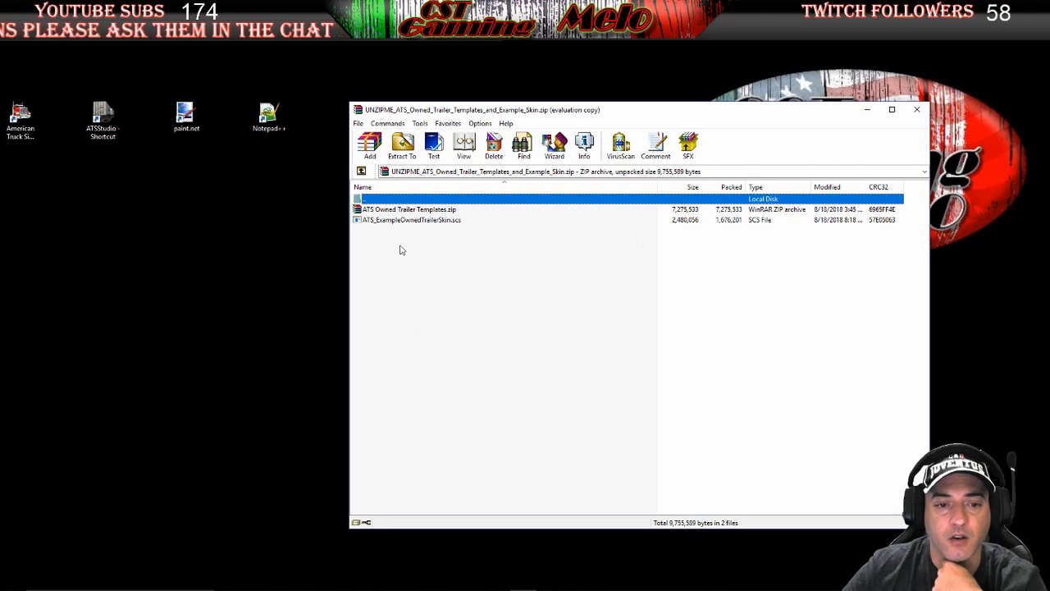
Extract ATS Owned Trailer Templates.zip and ATS_ExampleOwnedTrailerSkin.scs from the archive to the desktop and close the archive
click(402, 210)
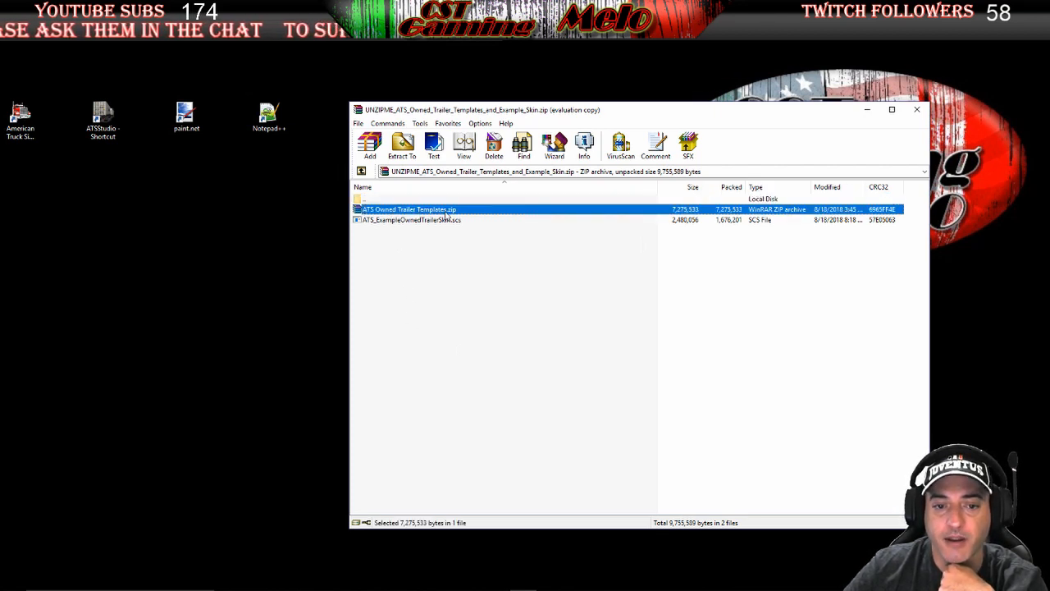
click(402, 221)
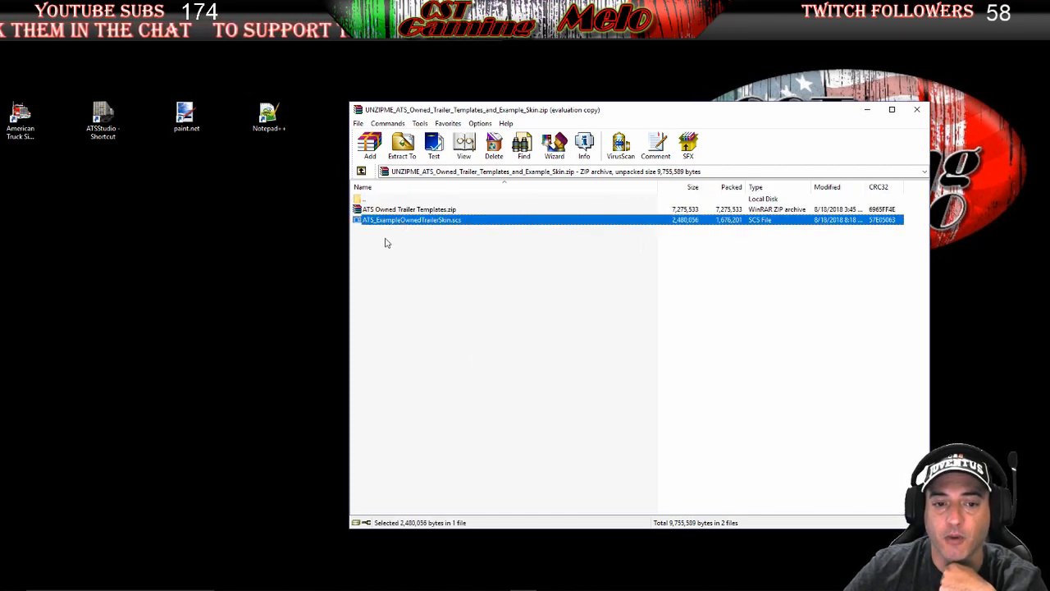
click(423, 259)
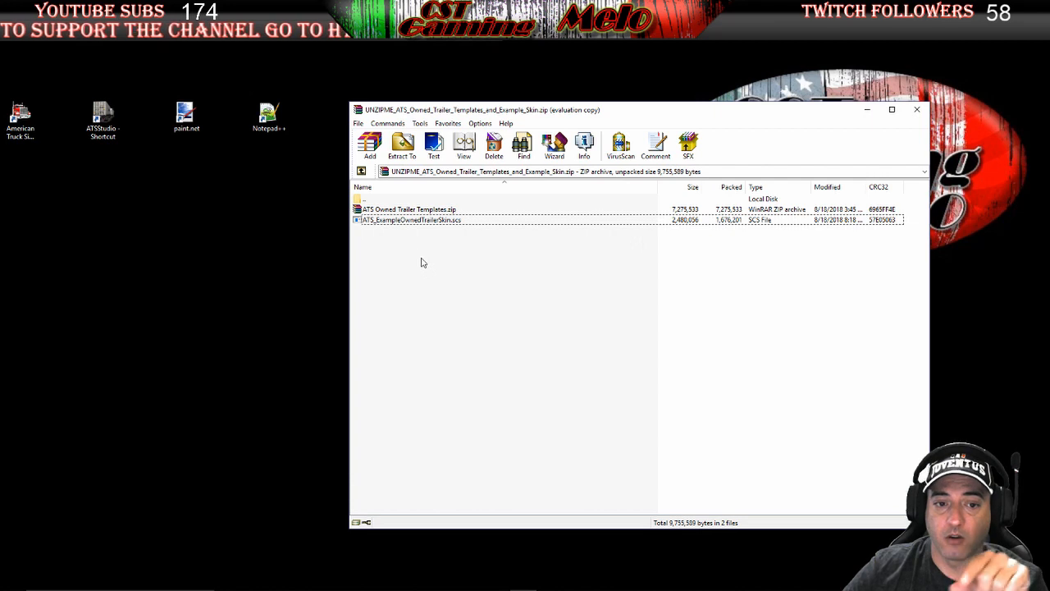
drag(422, 262, 223, 292)
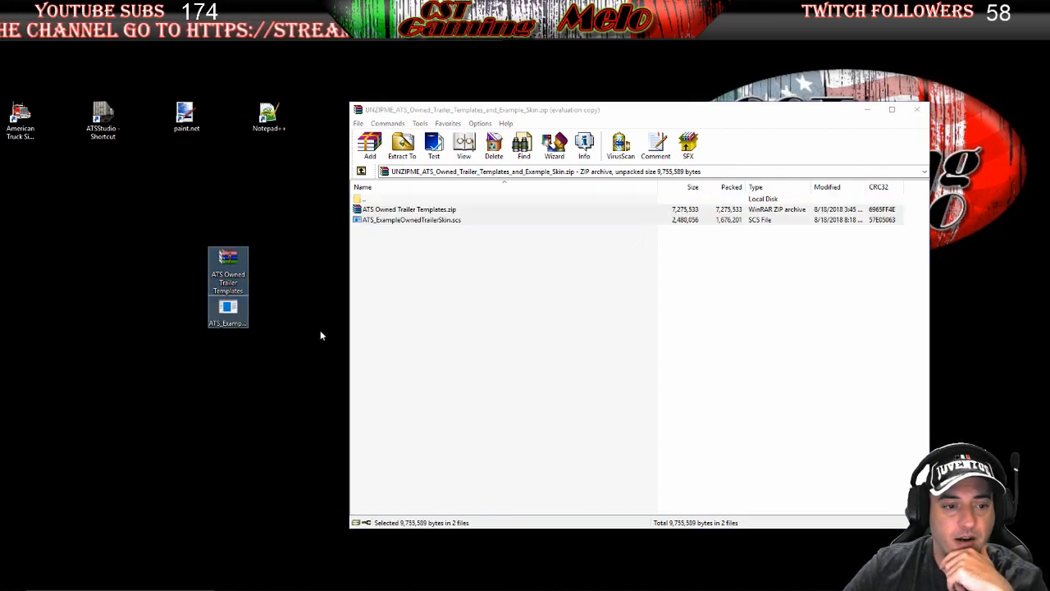
click(915, 111)
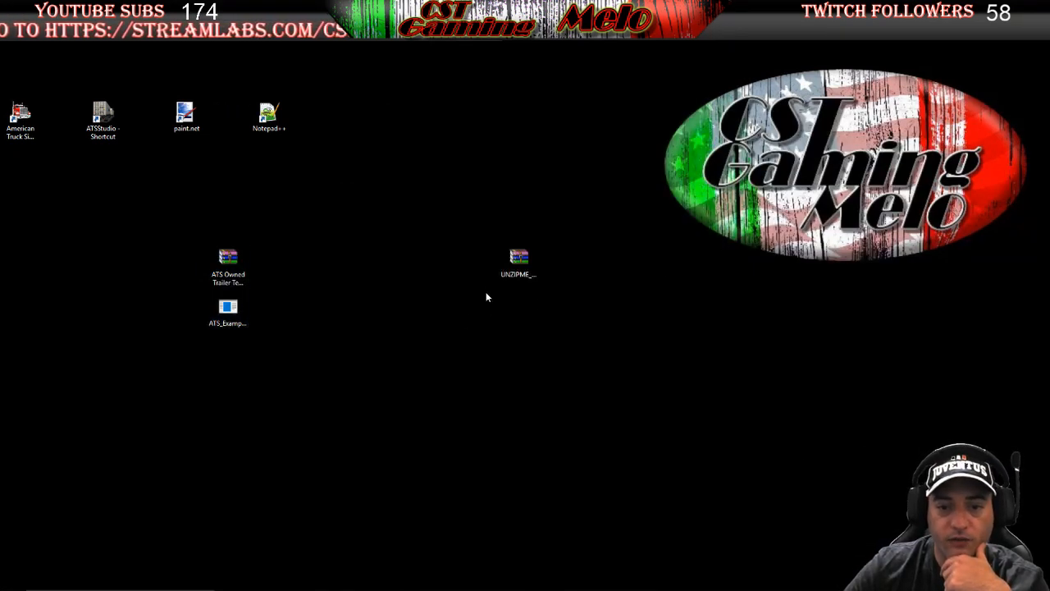
Clear the UNZIPME archive from the visible desktop and set the ATS_ExampleOwnedTrailerSkin file aside below the American Truck Simulator shortcut
click(520, 258)
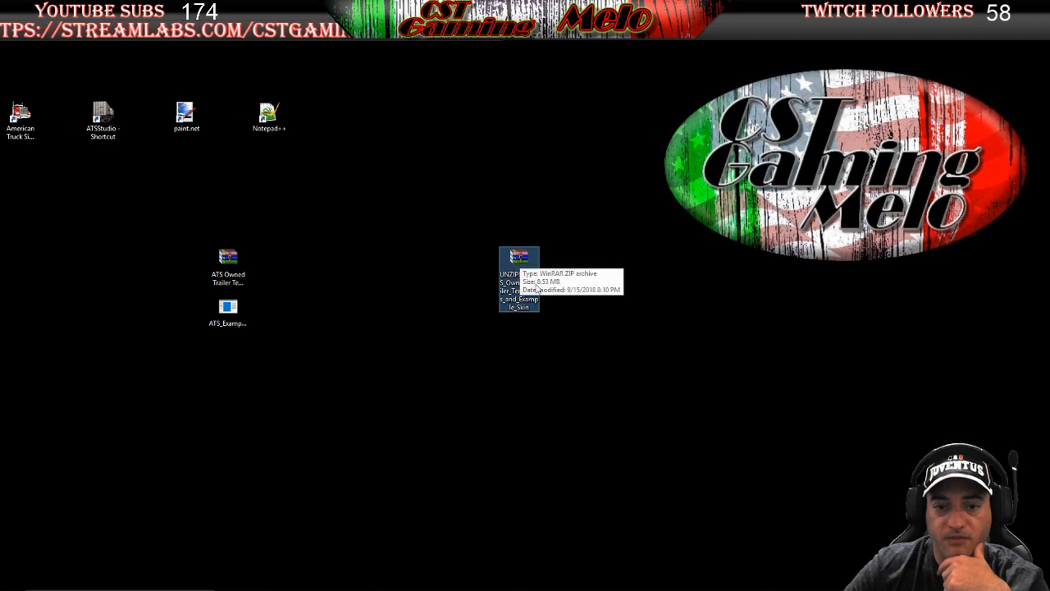
drag(518, 257, 1049, 344)
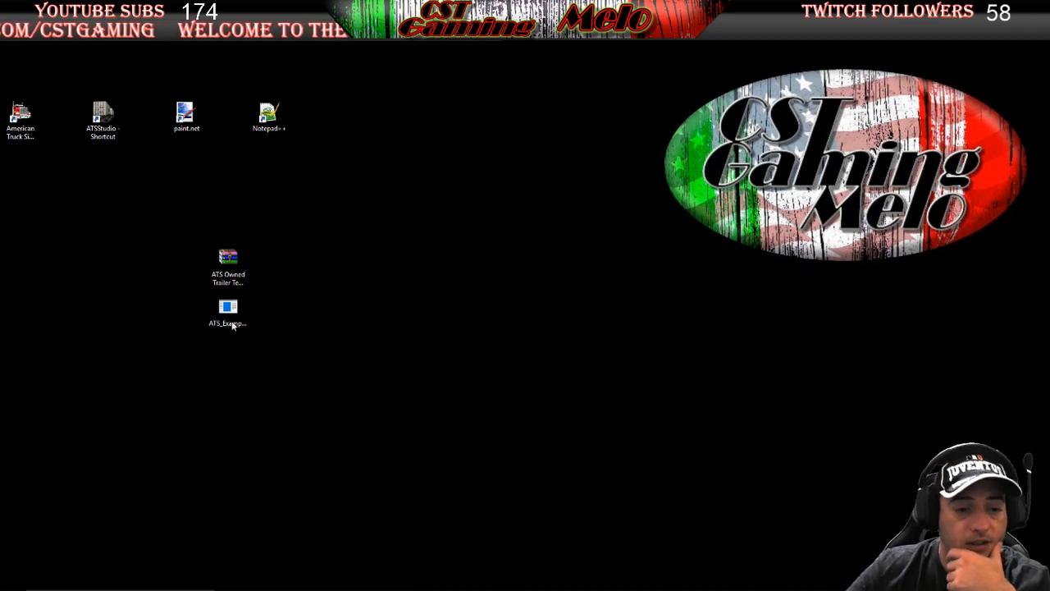
drag(232, 323, 29, 369)
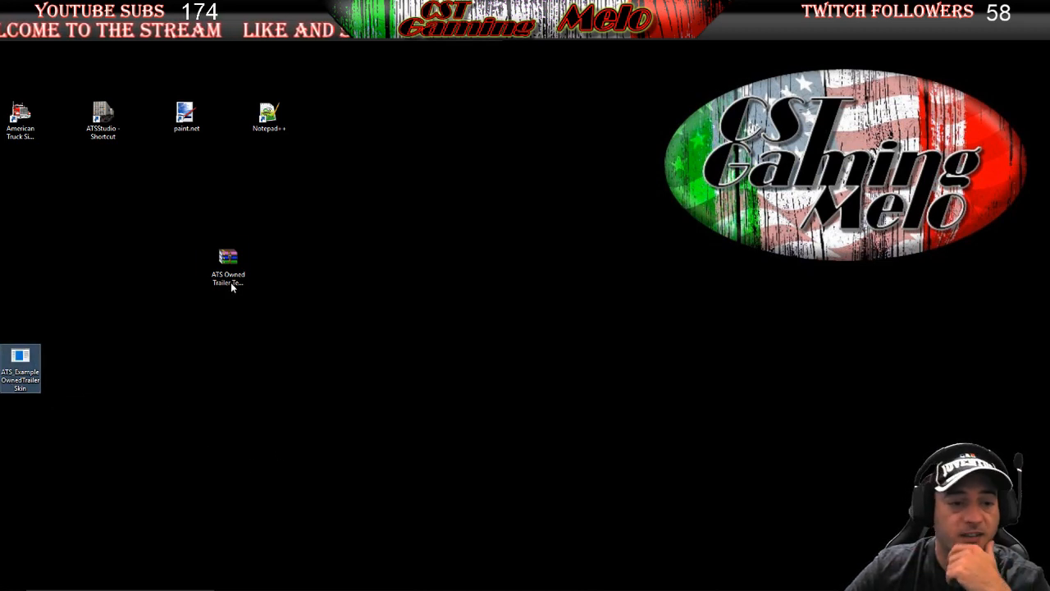
Extract the ATS Owned Trailer Templates folder from its zip to the desktop, then clear the zip from the visible desktop
drag(232, 286, 515, 312)
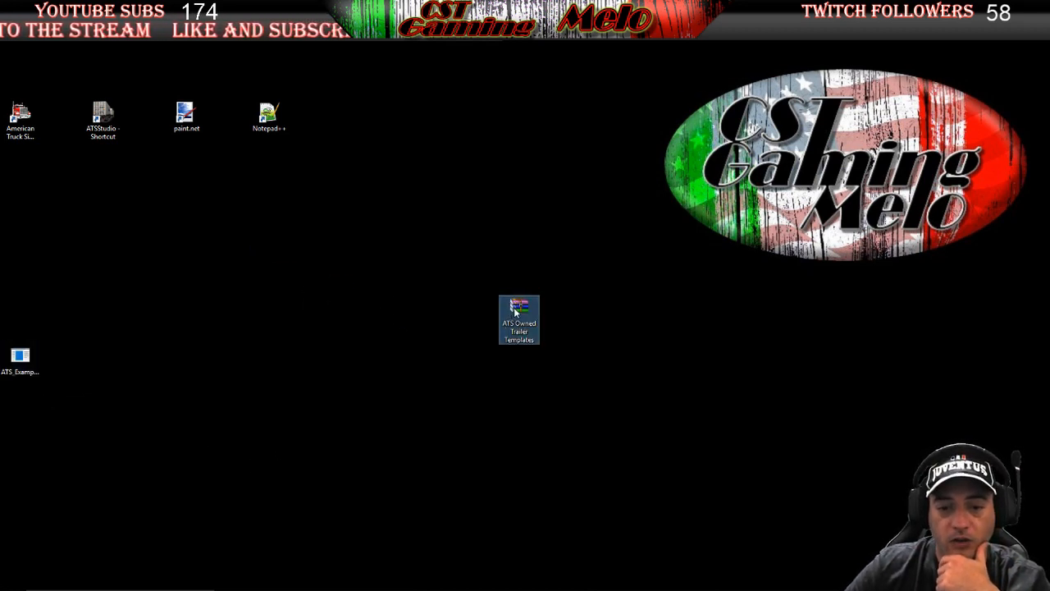
double_click(517, 308)
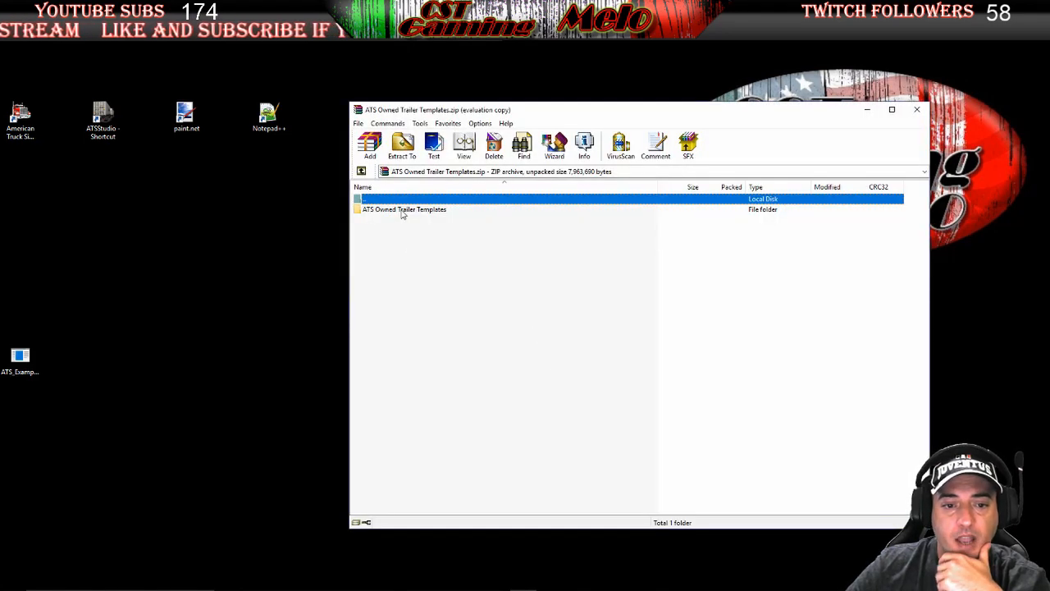
click(696, 322)
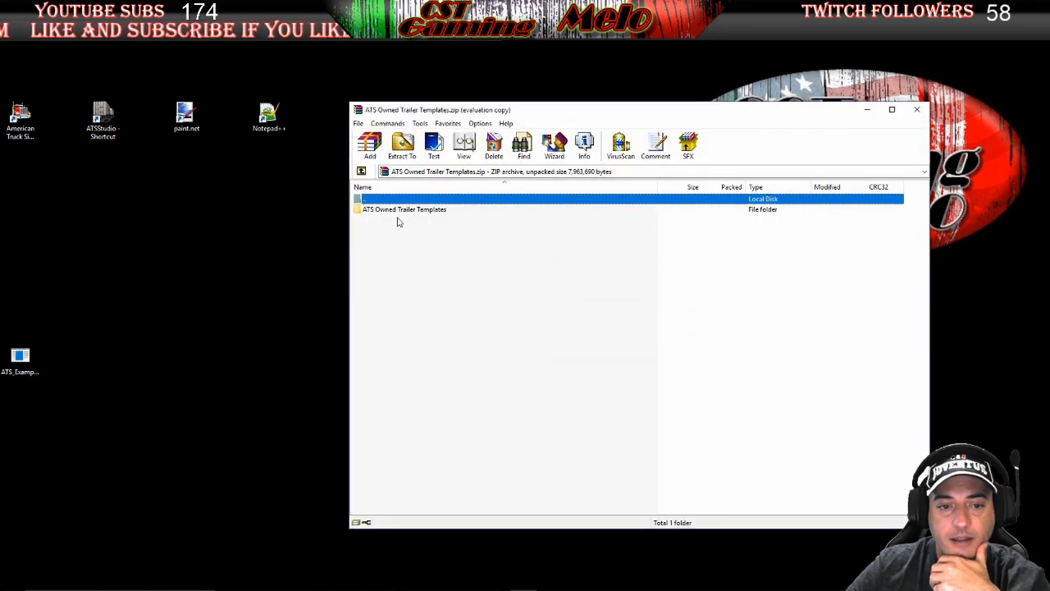
drag(399, 211, 236, 286)
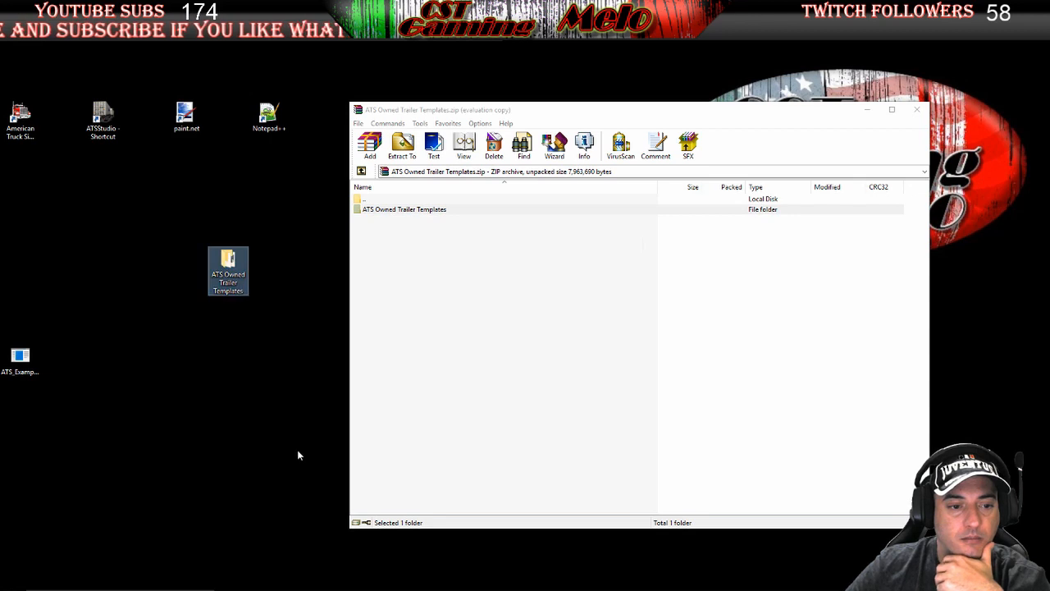
click(916, 109)
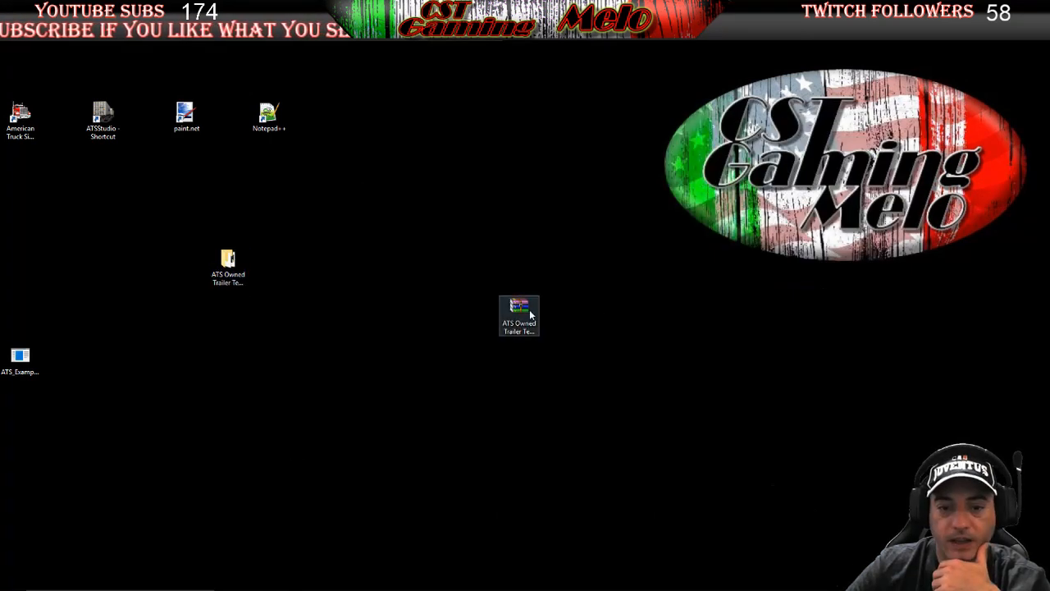
drag(527, 309, 1000, 418)
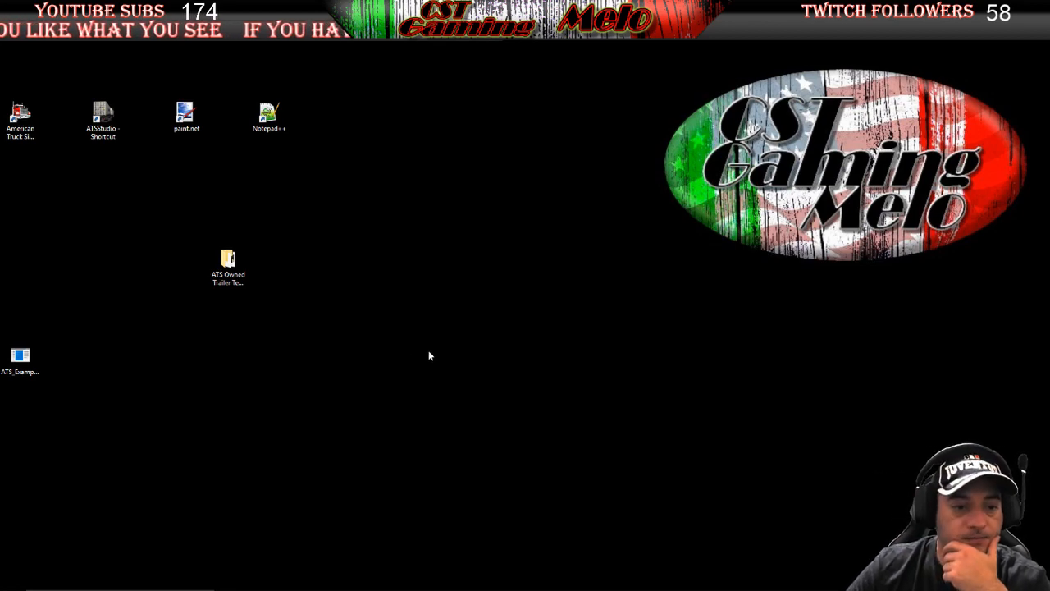
Open the extracted ATS Owned Trailer Templates folder and examine the box and curtain templates for 28ft, 45ft, 48ft and 53ft trailers
drag(229, 267, 520, 267)
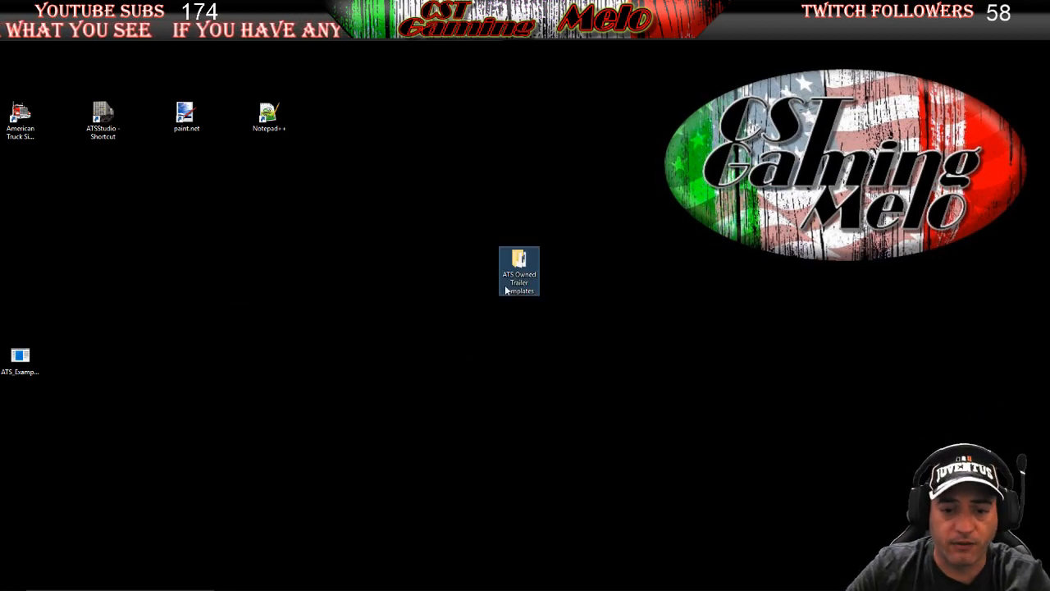
double_click(519, 267)
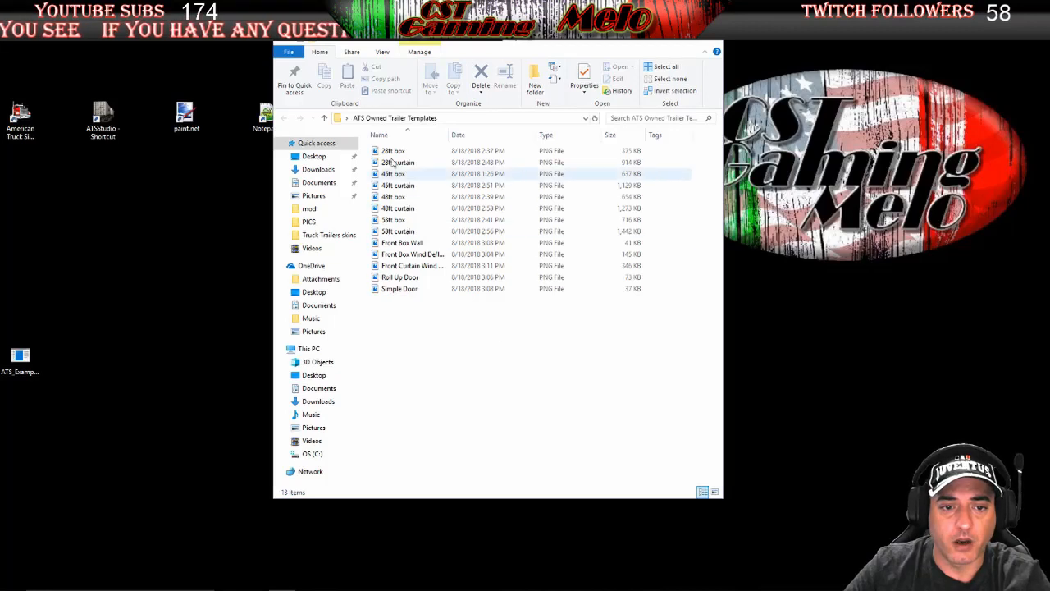
click(402, 152)
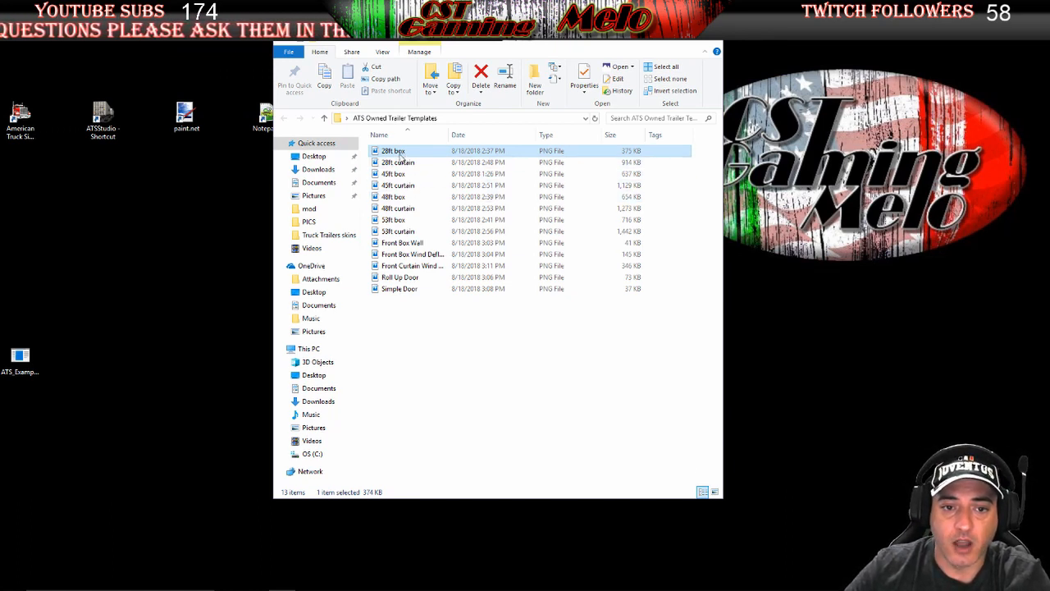
click(398, 163)
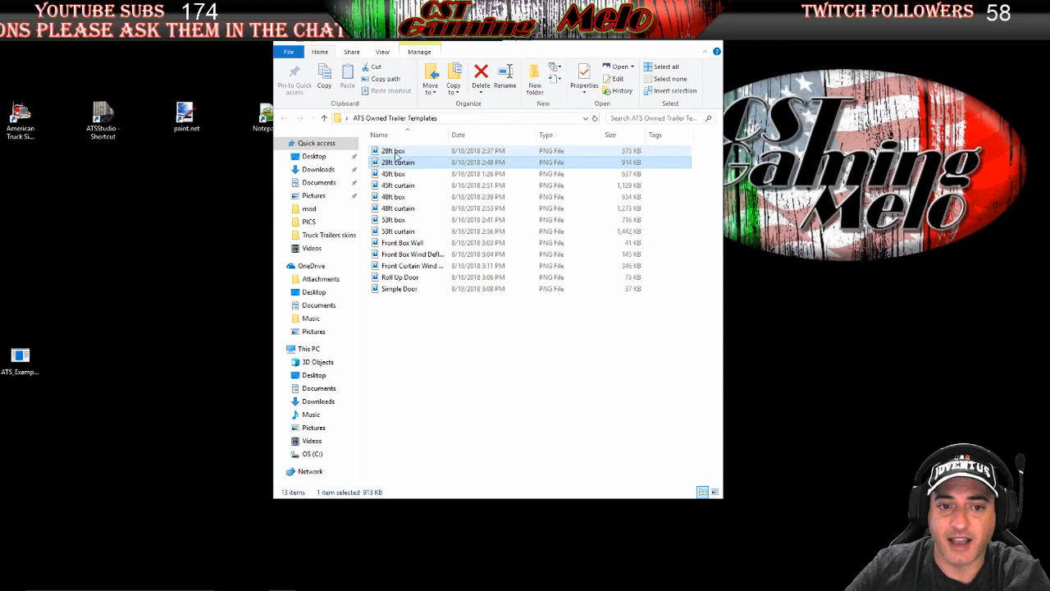
click(397, 153)
click(398, 163)
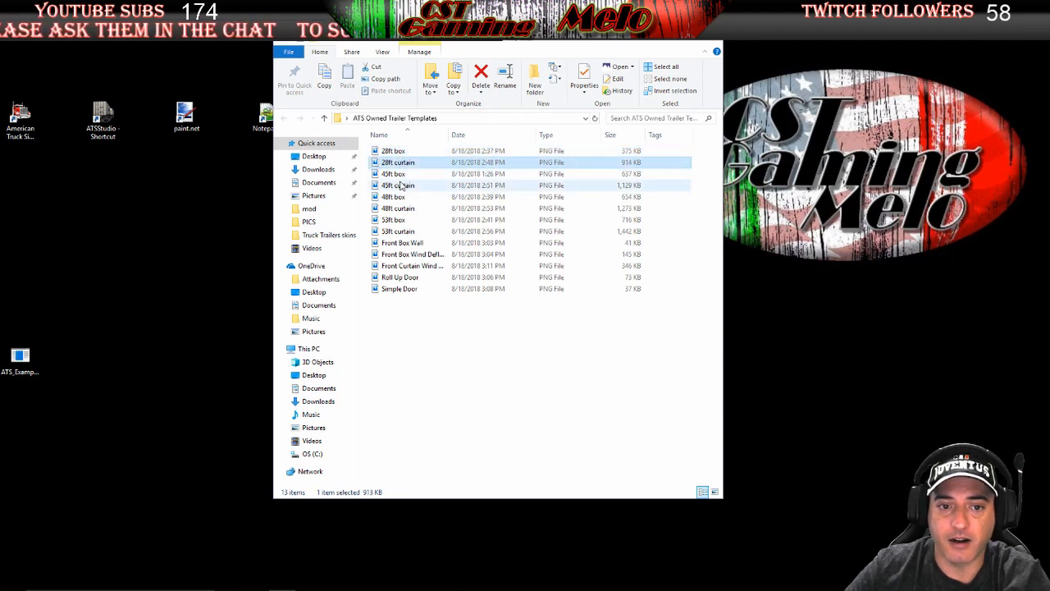
click(397, 174)
click(402, 187)
click(402, 198)
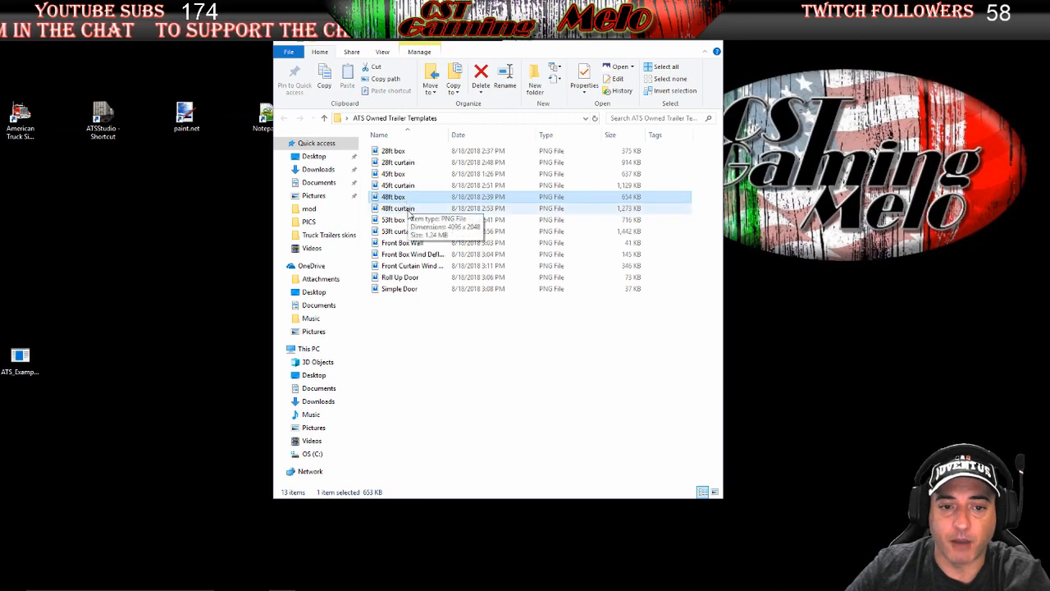
click(408, 211)
click(406, 221)
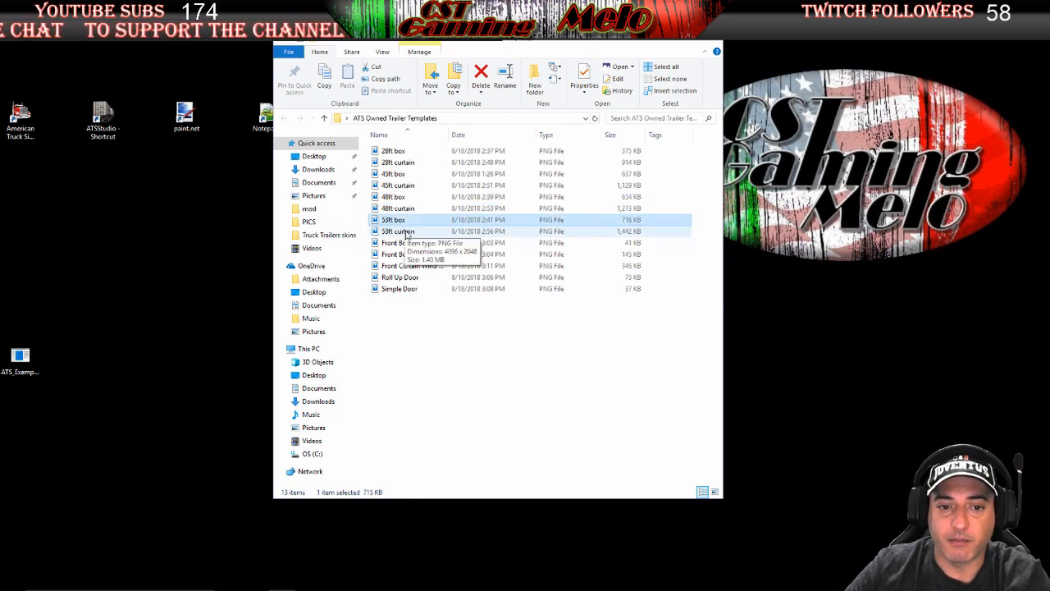
click(408, 233)
Go through the front wall and wind deflector templates and widen the Name column to fit their full file names
click(409, 243)
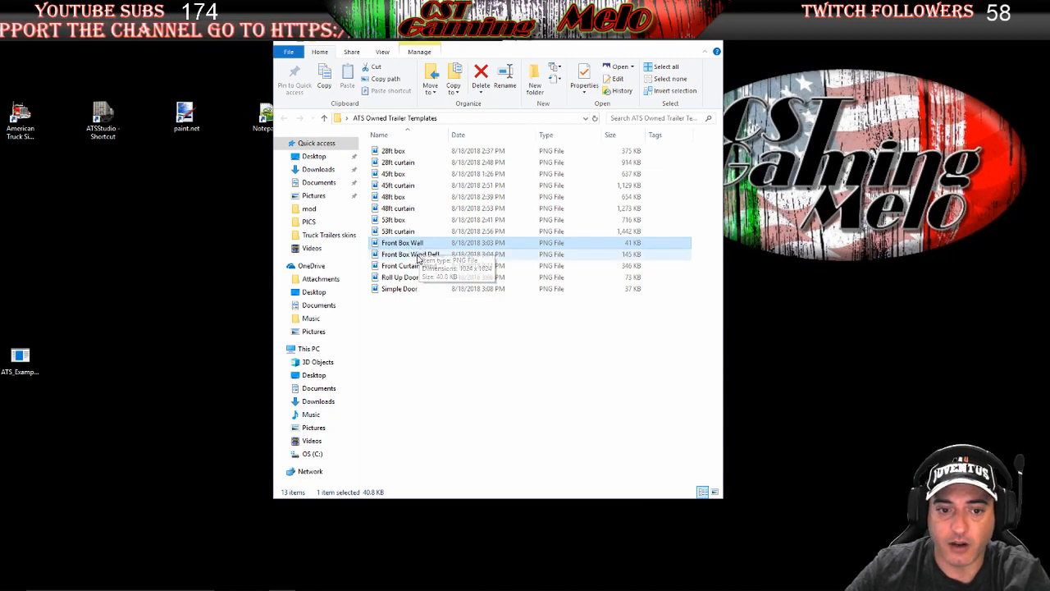
click(425, 256)
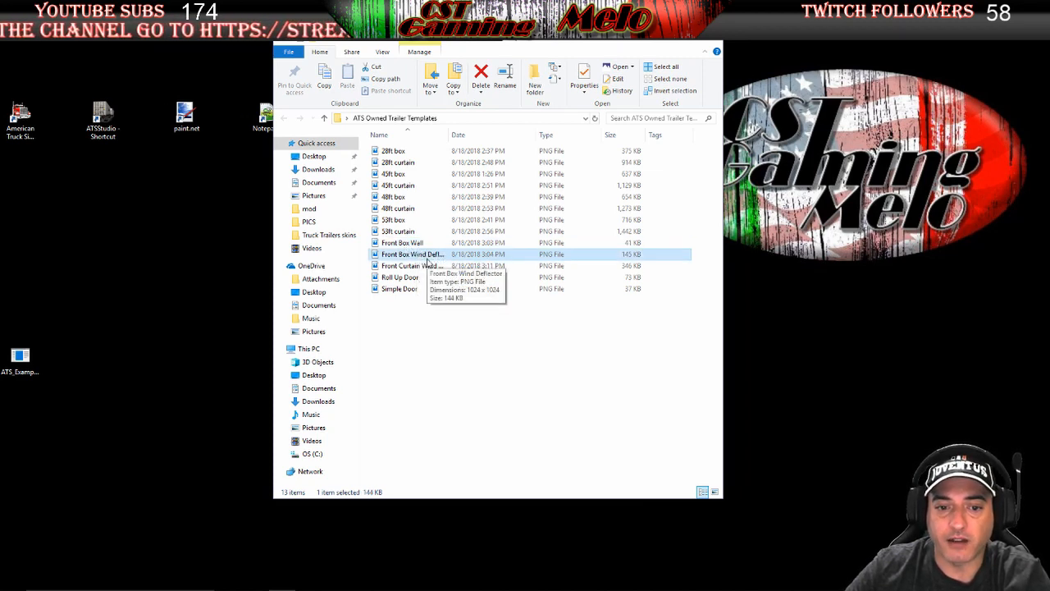
click(413, 268)
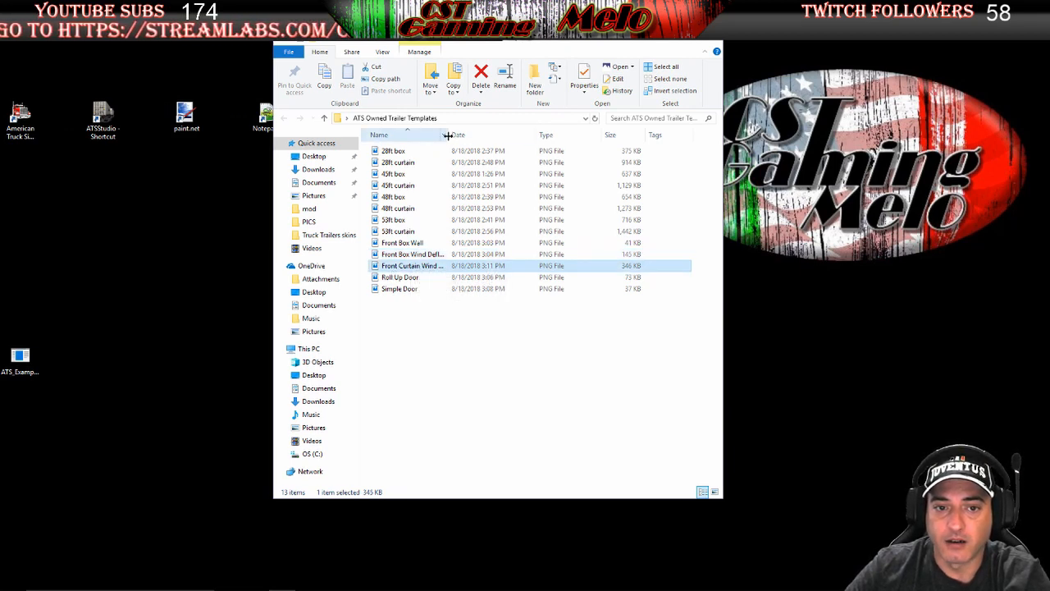
drag(445, 137, 523, 136)
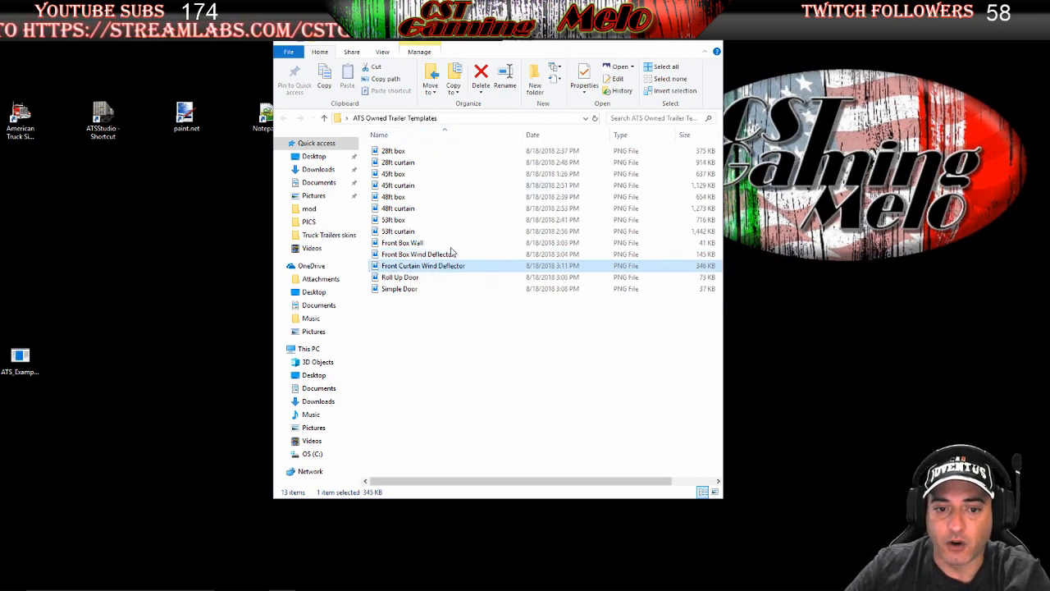
Check the Simple Door template, close the templates folder, and set the folder below the American Truck Simulator shortcut
click(402, 290)
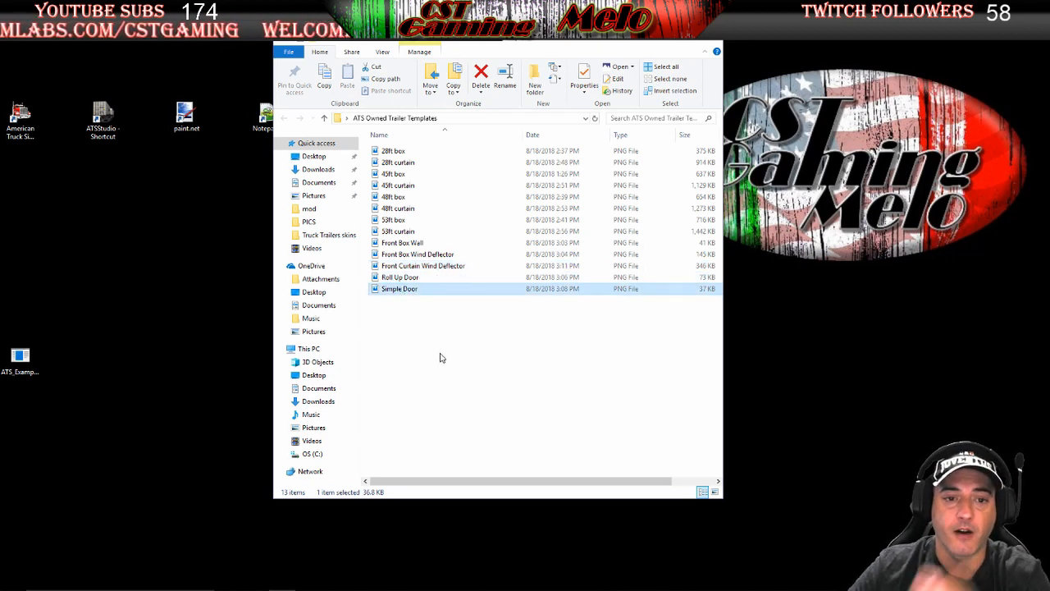
click(710, 43)
drag(519, 264, 50, 206)
Extract the ATS_ExampleOwnedTrailerSkin file into its own folder with 7-Zip, then clear the original file from the visible desktop
drag(20, 357, 474, 261)
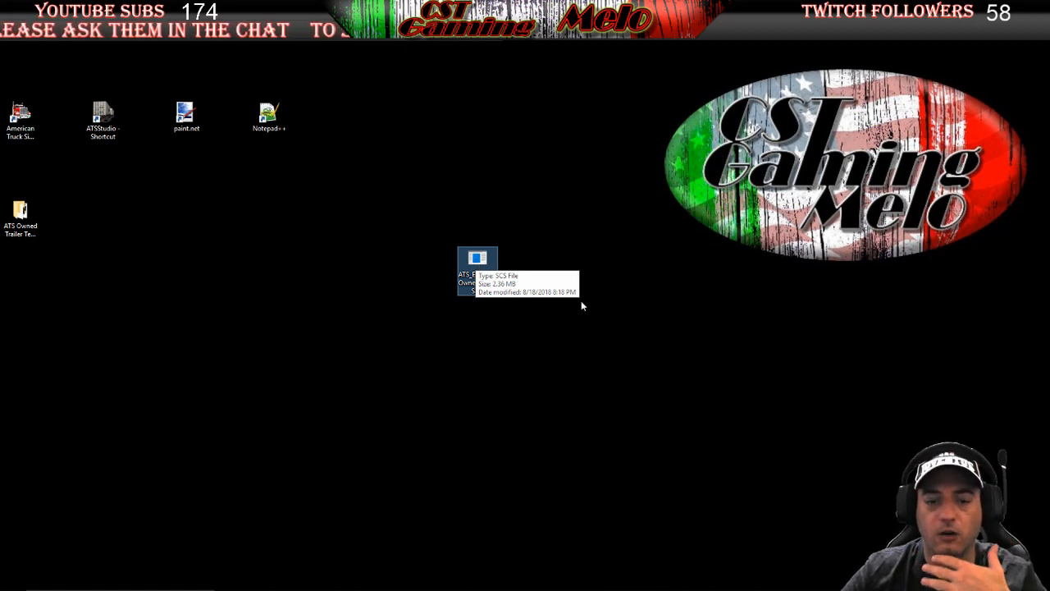
right_click(479, 263)
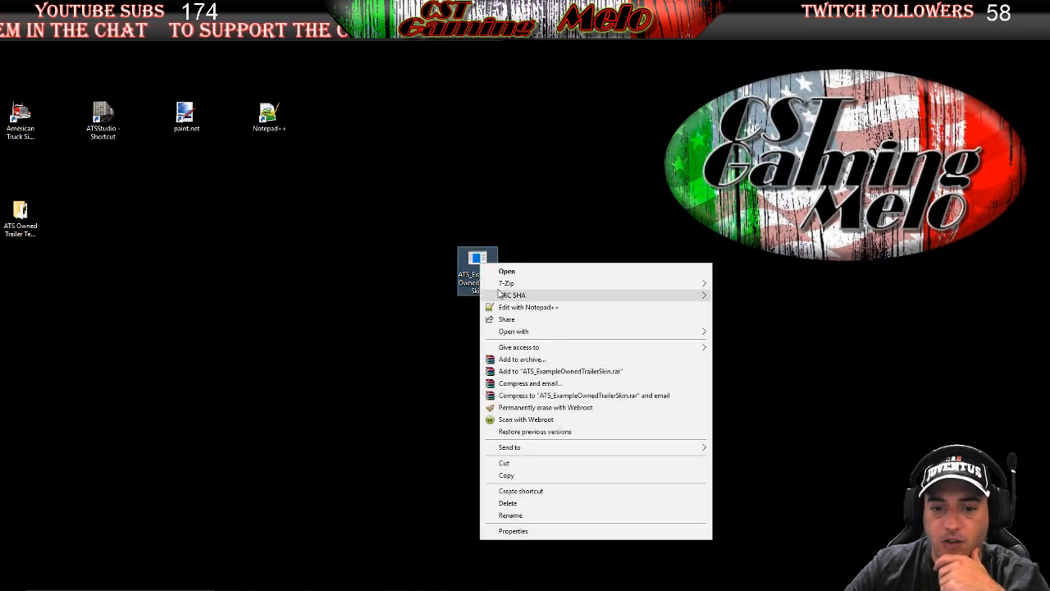
mouse_move(517, 283)
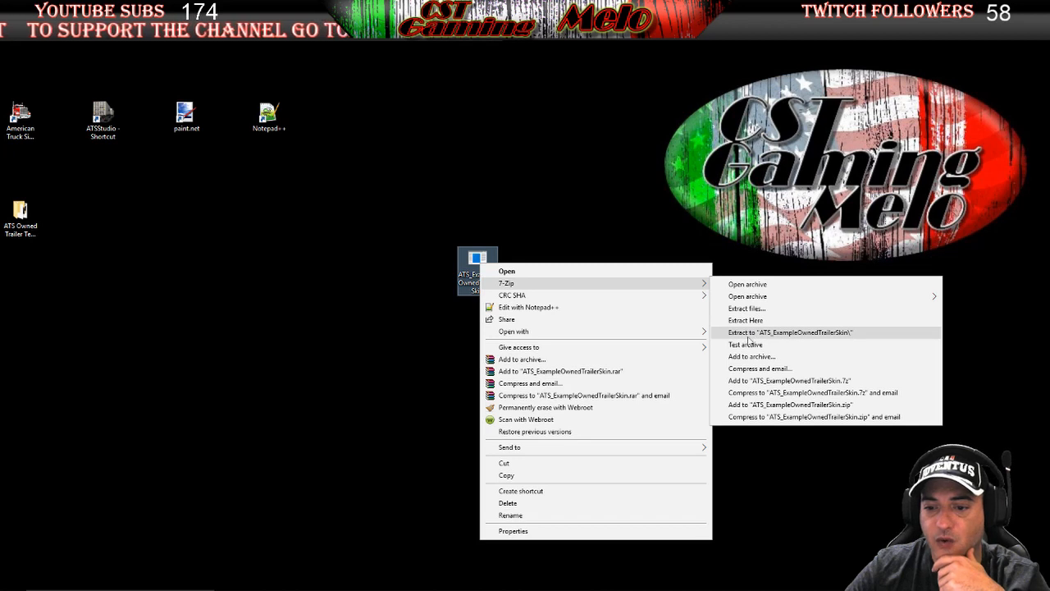
click(837, 333)
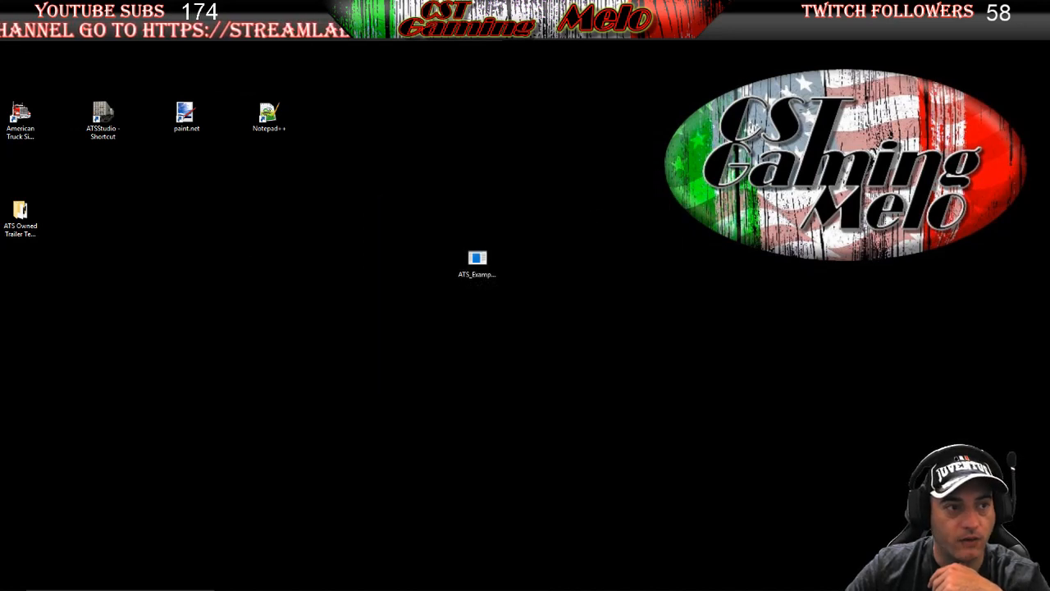
drag(469, 394, 484, 395)
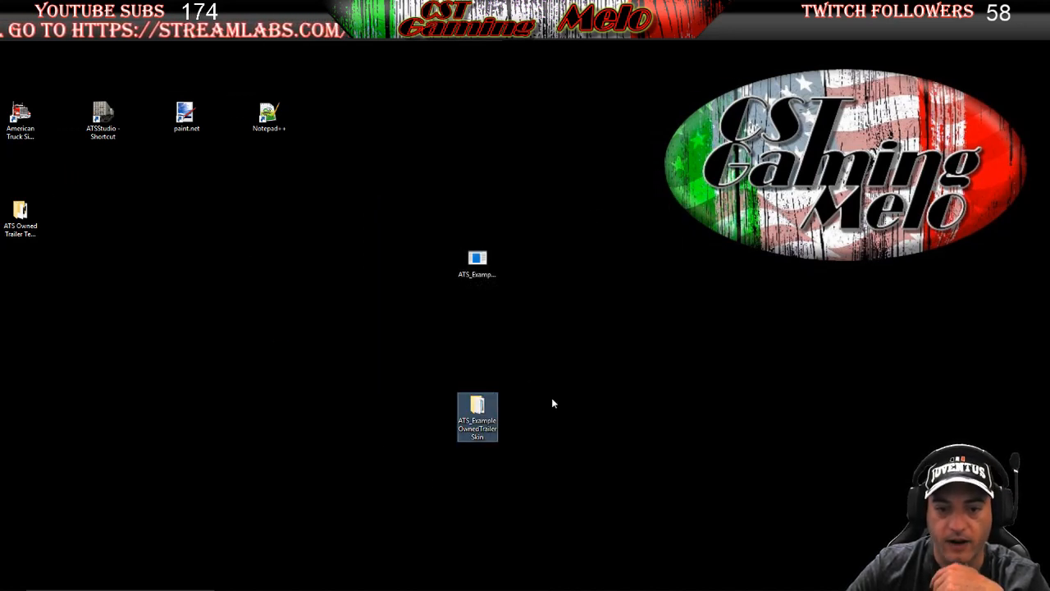
click(478, 262)
drag(478, 267, 1049, 292)
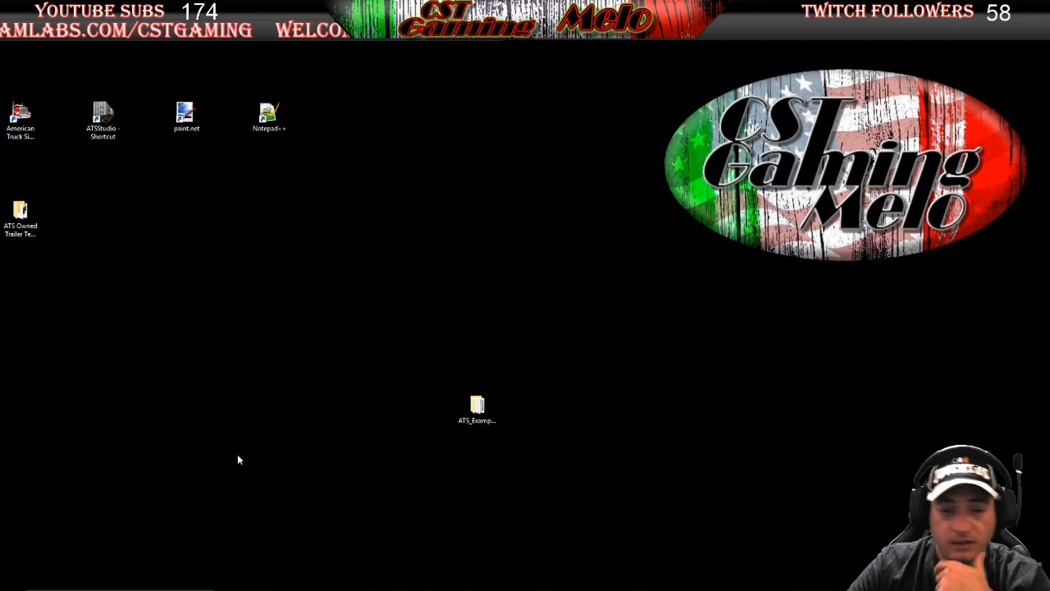
Set the ATS Owned Trailer Templates folder aside and place the extracted ATS_ExampleOwnedTrailerSkin folder in the middle of the desktop
drag(476, 406, 103, 406)
drag(21, 217, 345, 271)
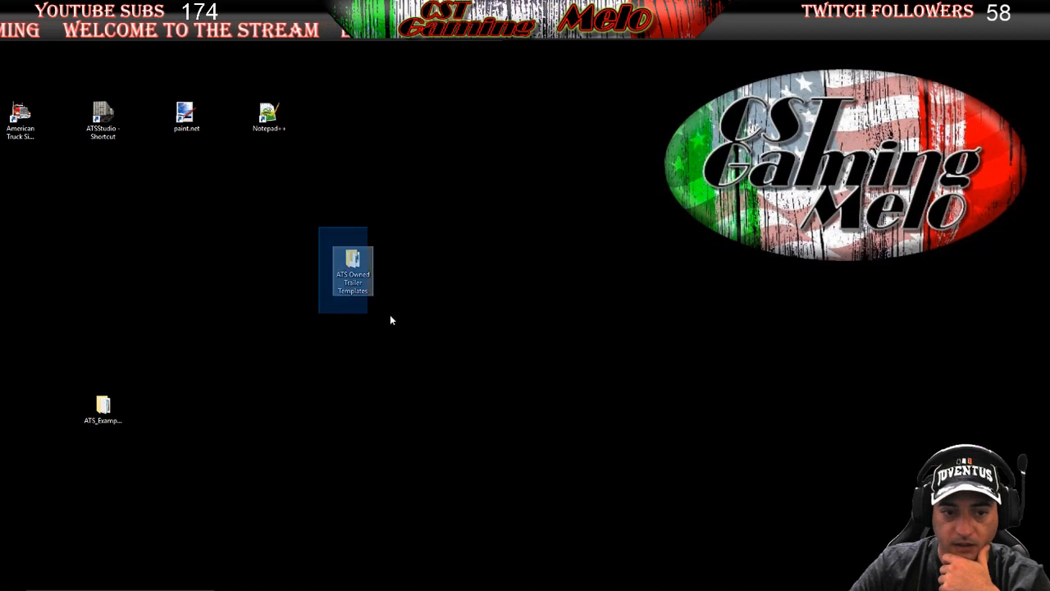
drag(390, 315, 402, 310)
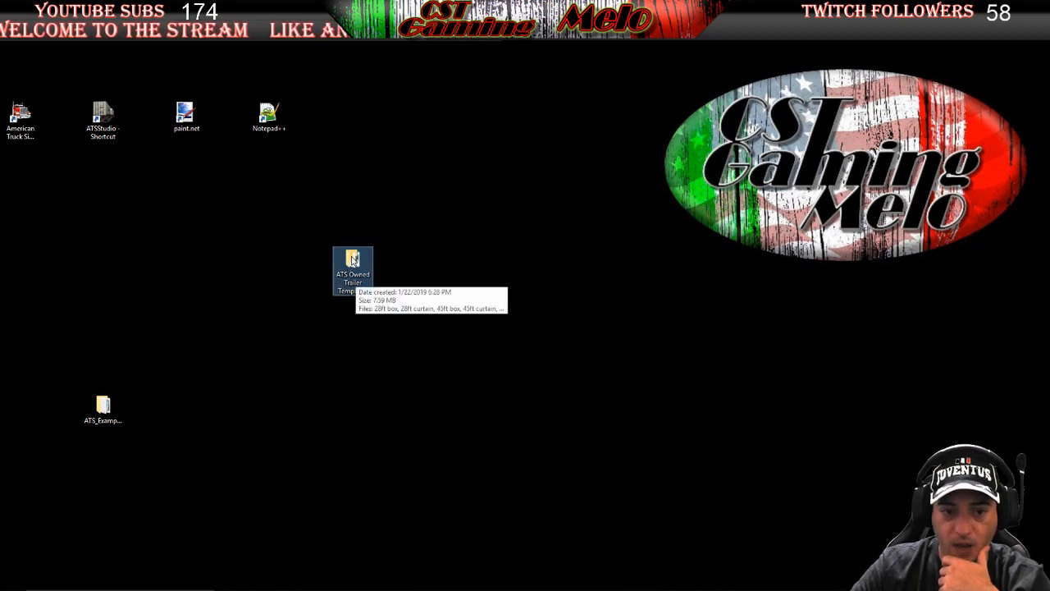
drag(361, 283, 33, 279)
drag(103, 415, 477, 324)
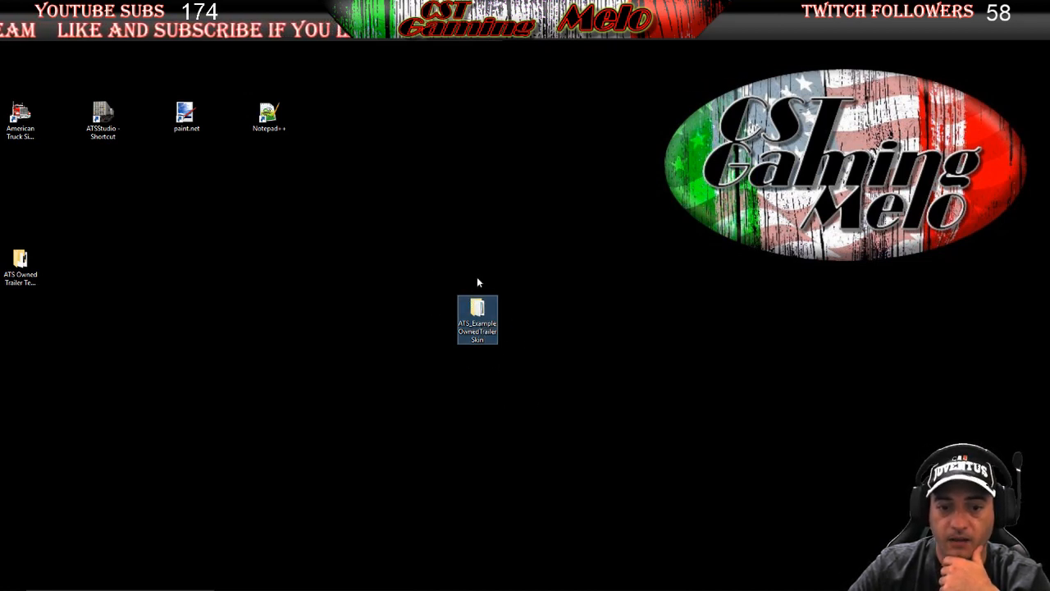
mouse_move(494, 331)
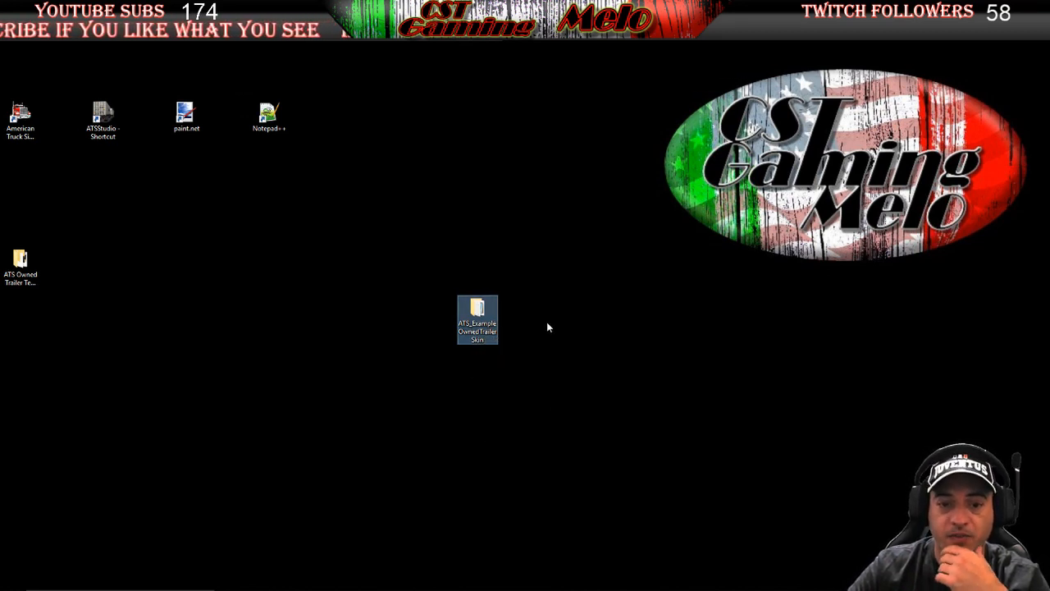
drag(495, 337, 520, 285)
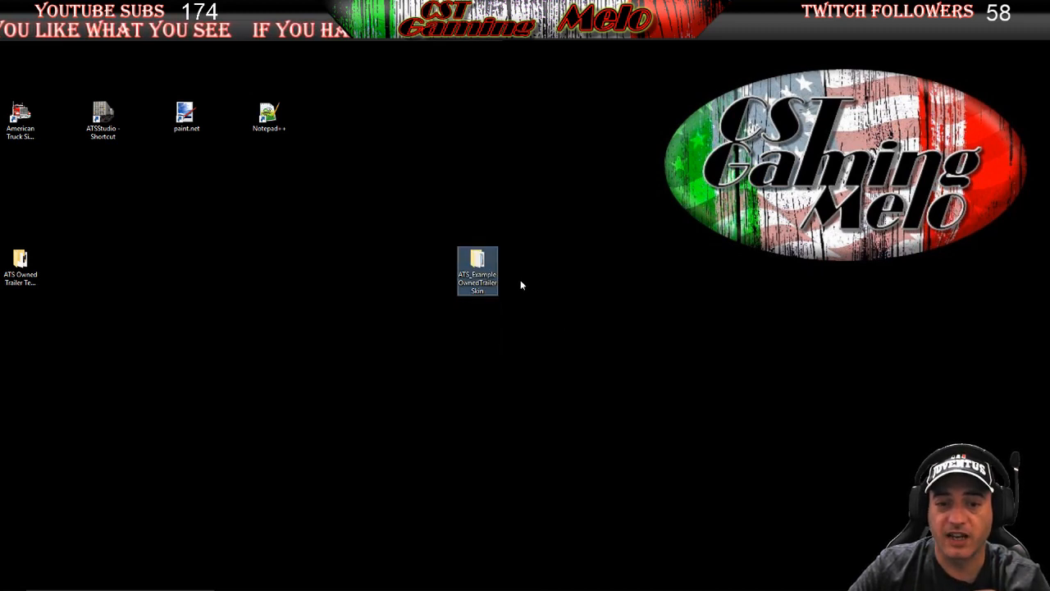
Rename the ATS_ExampleOwnedTrailerSkin folder as Tutorial Skin
click(476, 287)
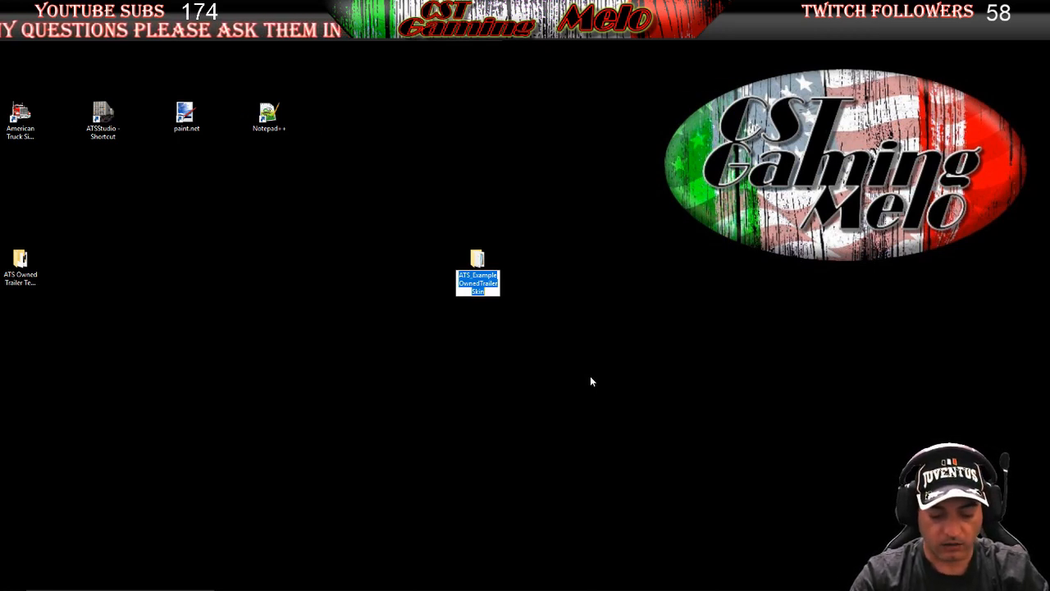
text(Tutor)
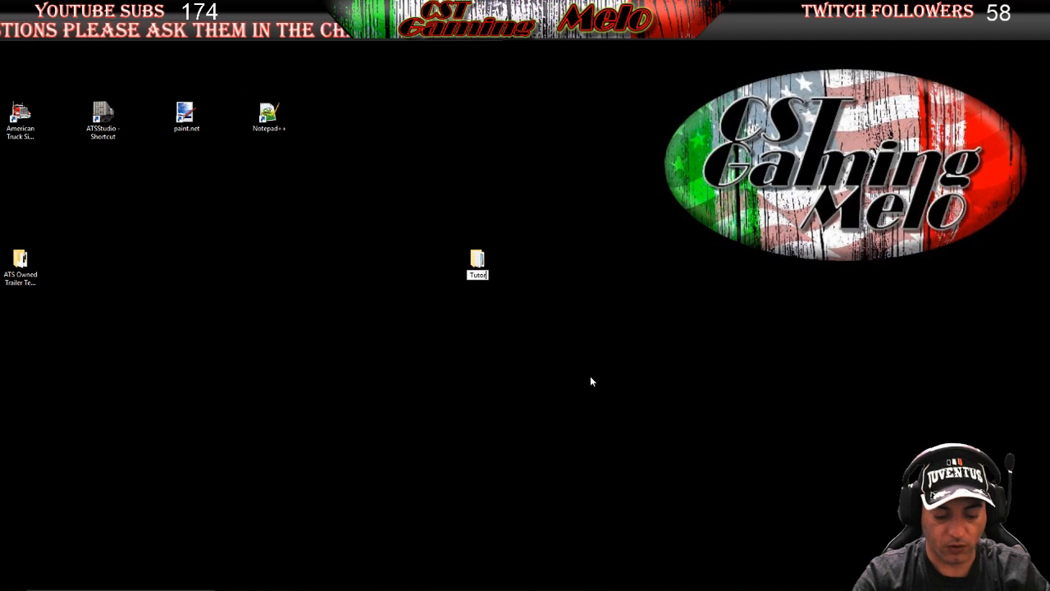
text(ial Skin)
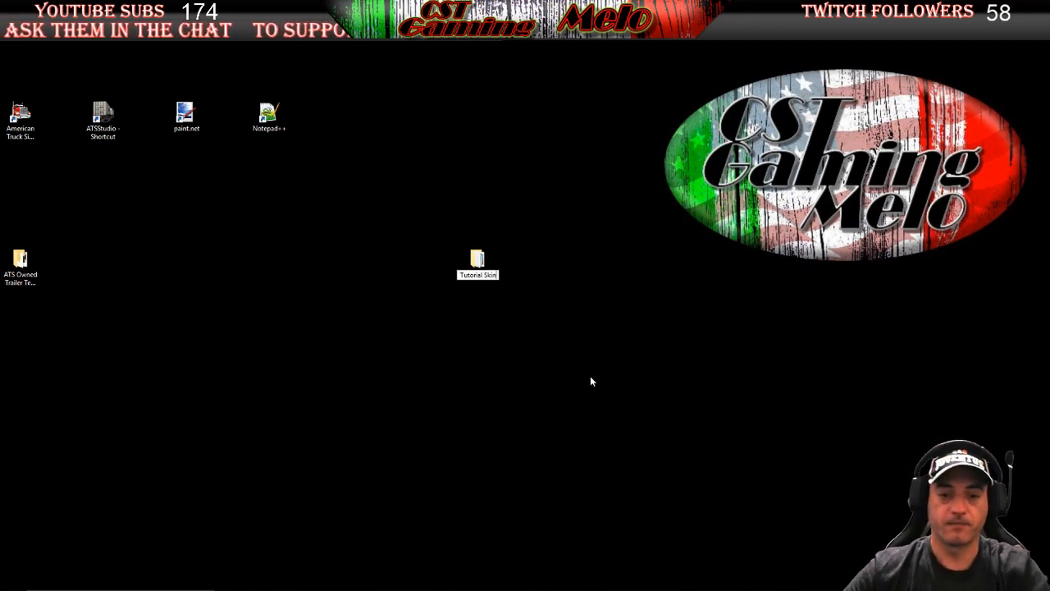
key(Return)
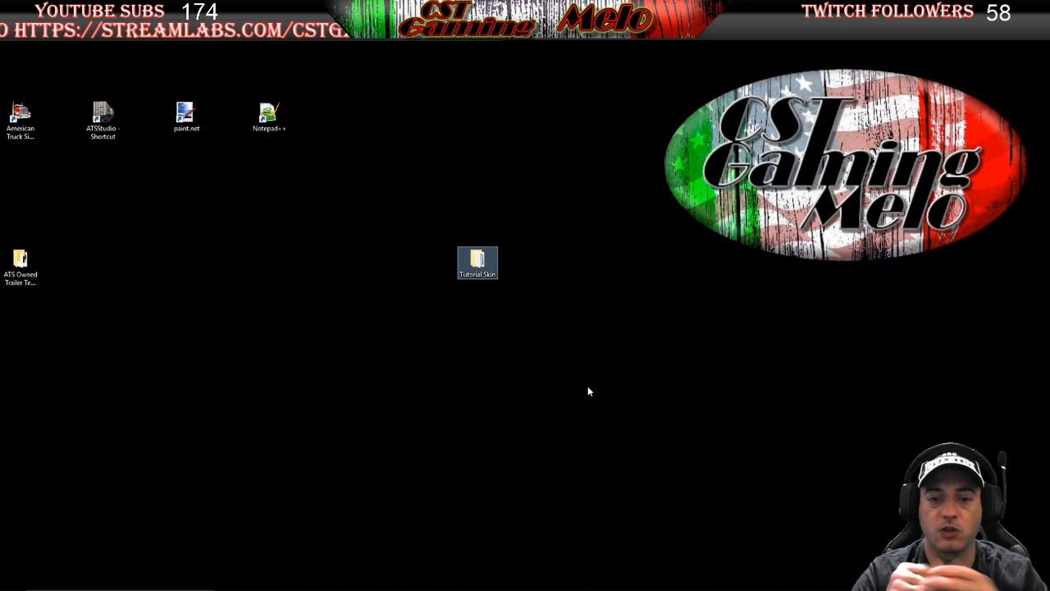
Open the Tutorial Skin folder and go through its mod_image, mod_description and manifest files and its vehicle, material and def folders
double_click(479, 264)
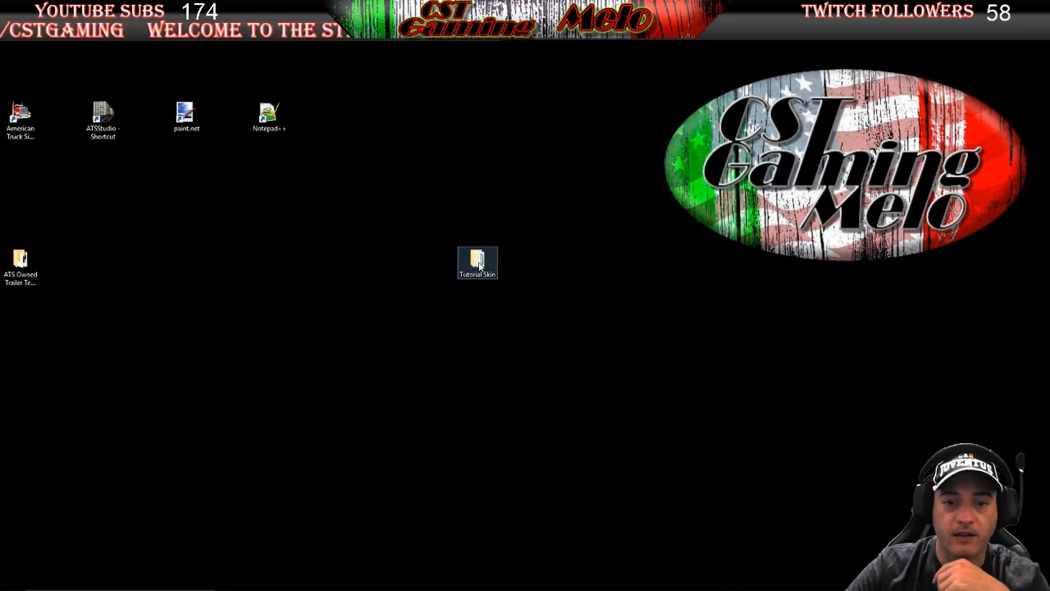
drag(480, 45, 493, 64)
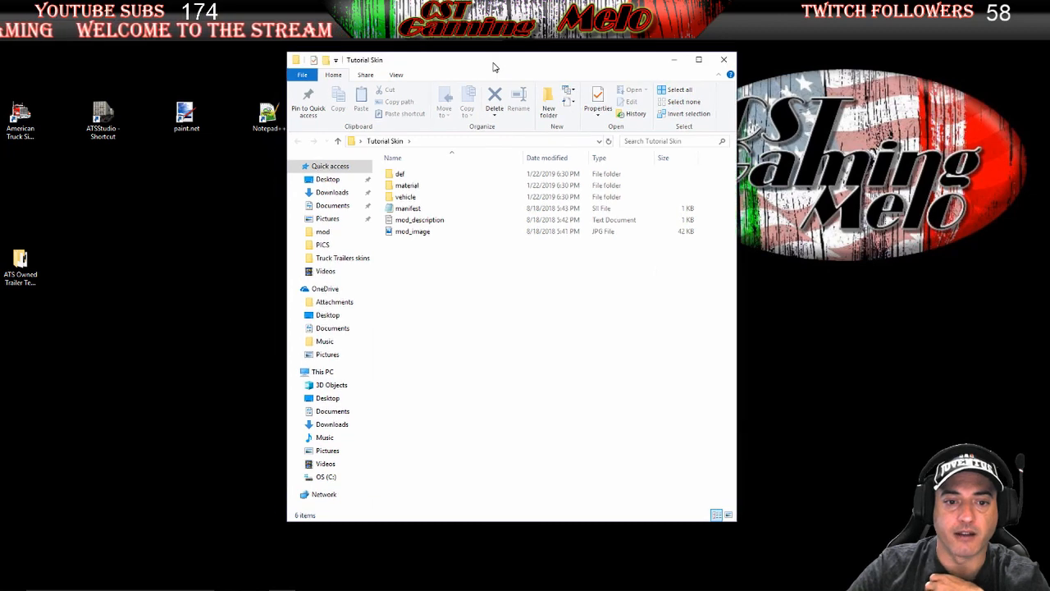
click(415, 231)
click(410, 220)
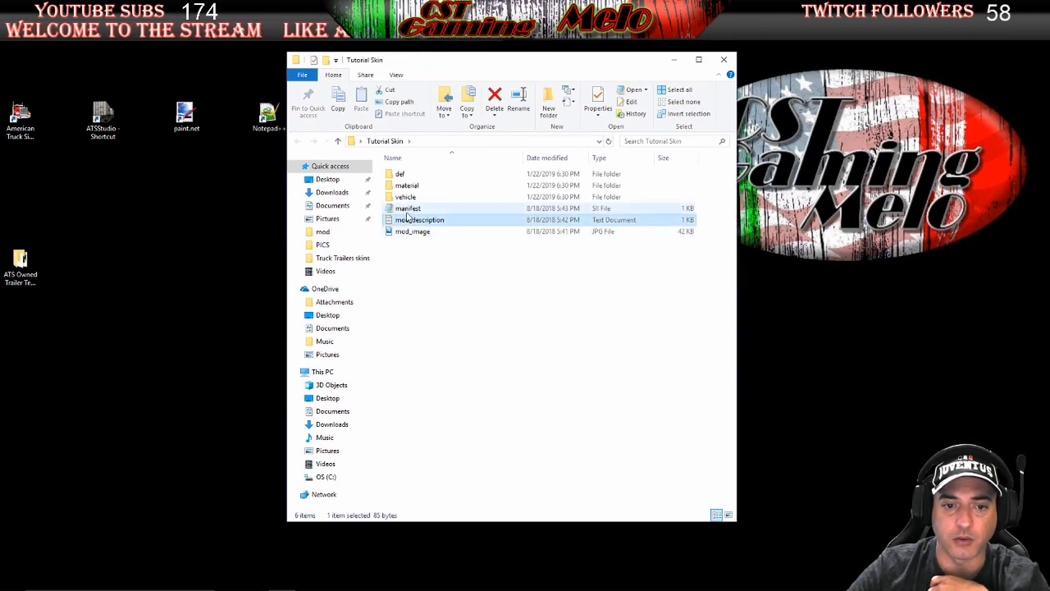
click(408, 208)
click(406, 197)
click(405, 185)
click(403, 175)
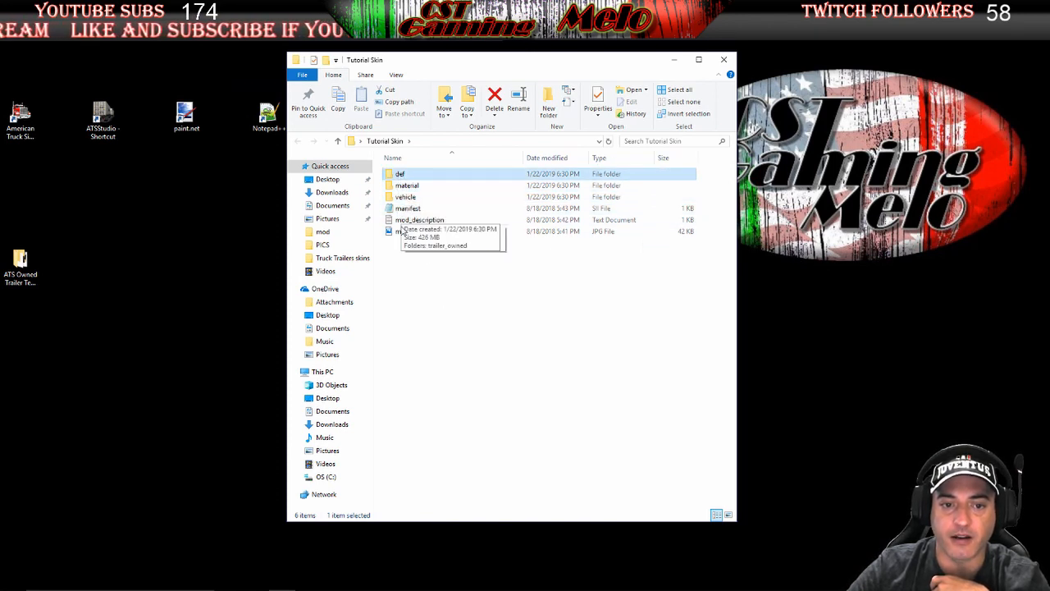
View the mod_image picture in the Tutorial Skin folder, then close the viewer
click(402, 234)
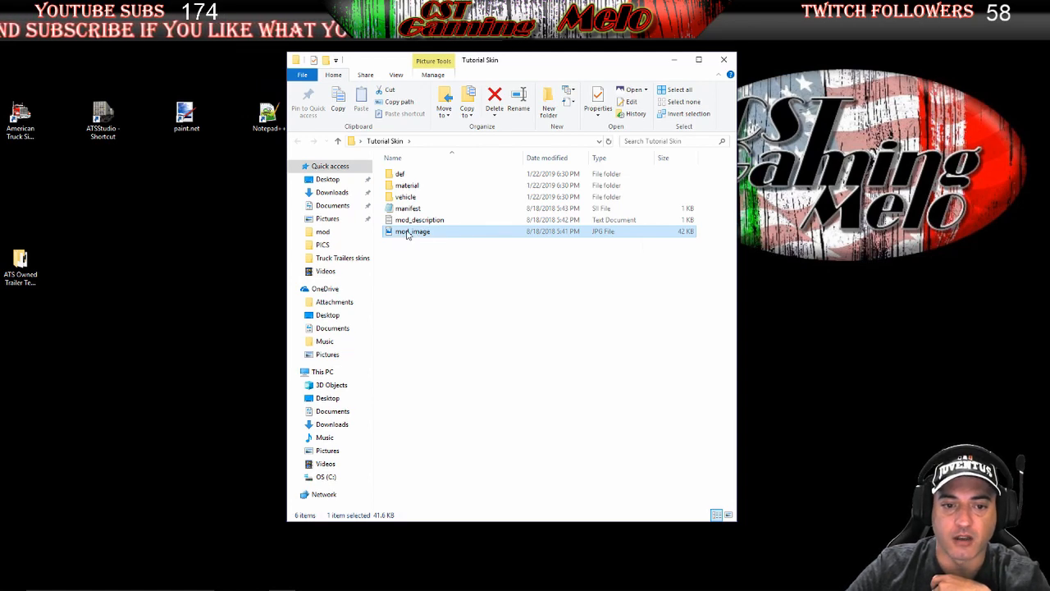
double_click(407, 234)
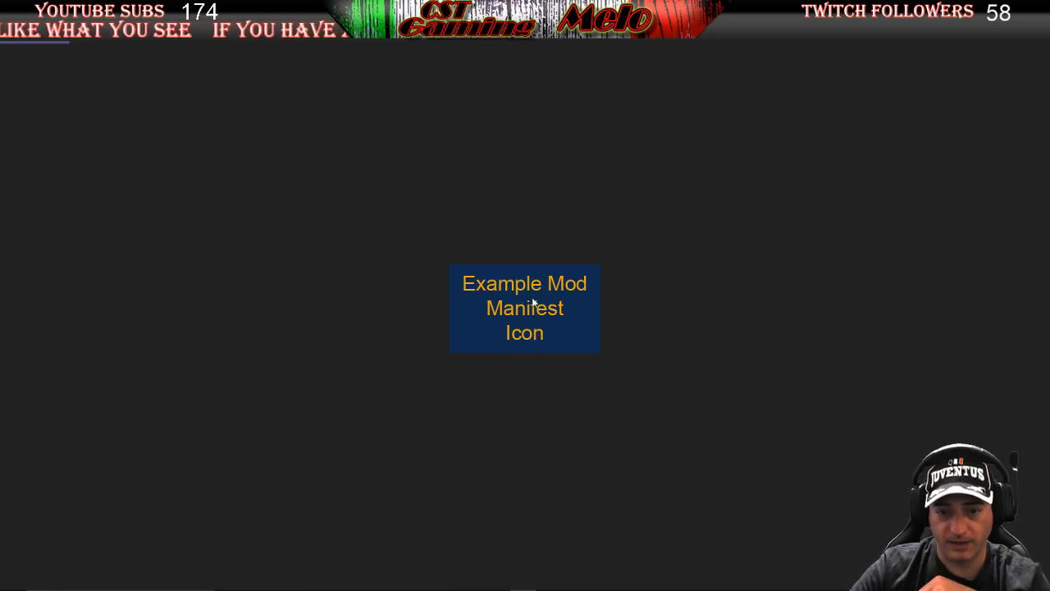
key(Escape)
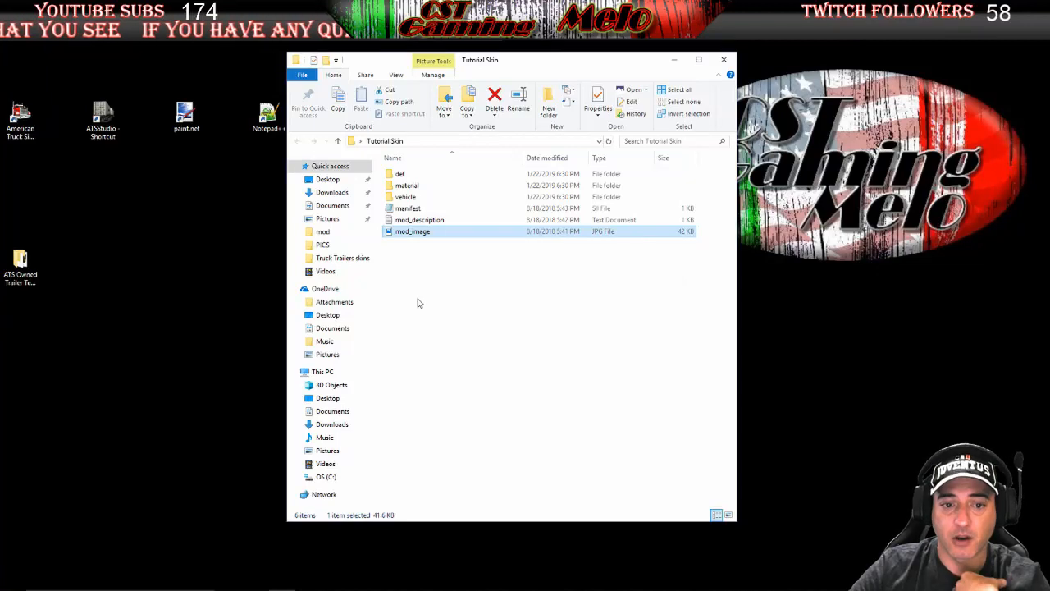
Open the mod_image file in paint.net for editing
right_click(400, 234)
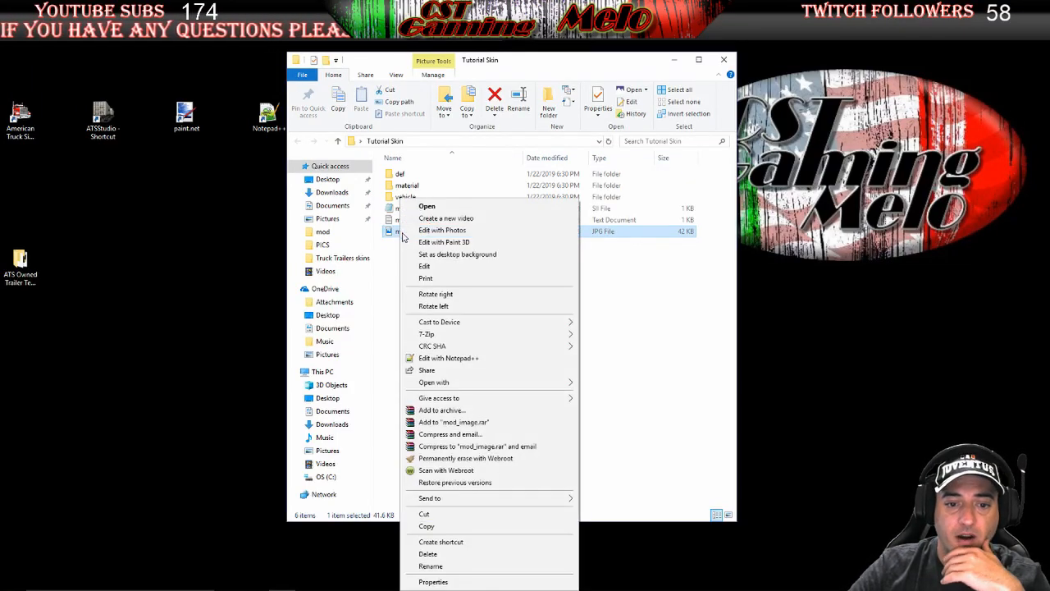
mouse_move(549, 386)
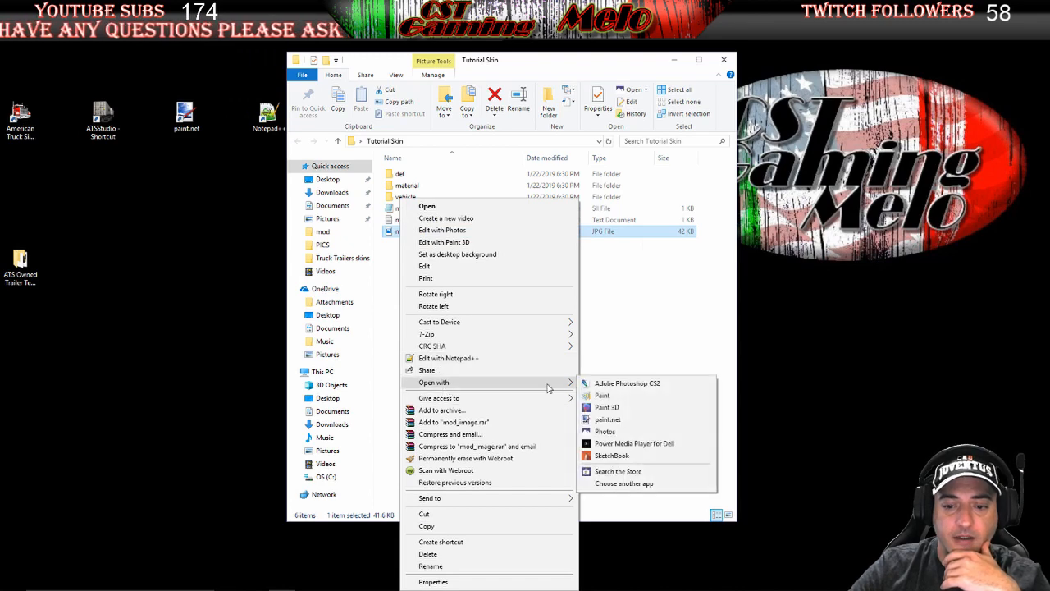
click(608, 419)
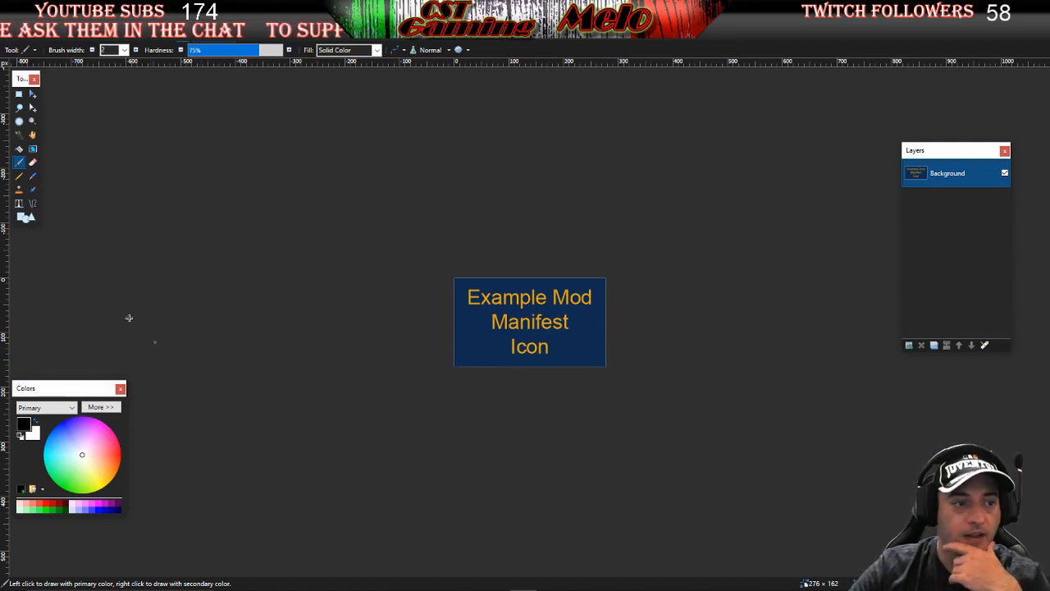
Add a new layer above the Background and fill it with solid black using the Paint Bucket
click(19, 149)
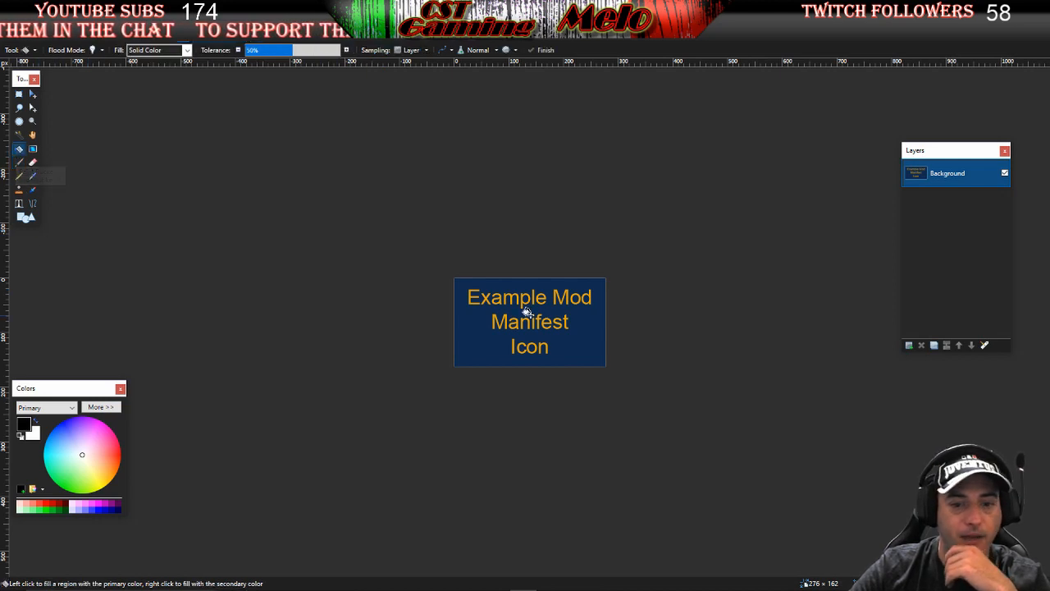
click(909, 345)
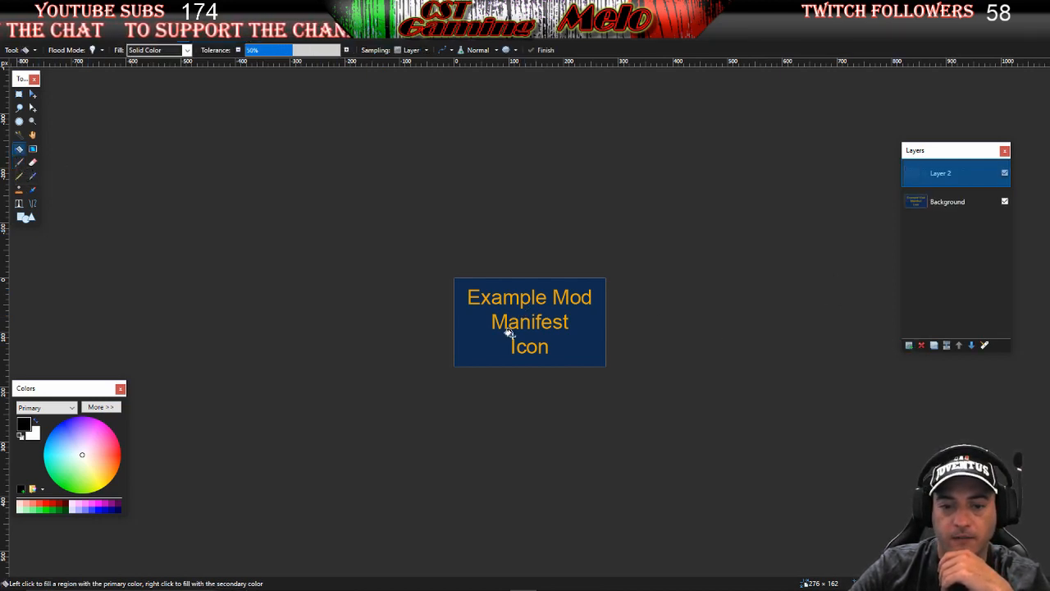
click(512, 336)
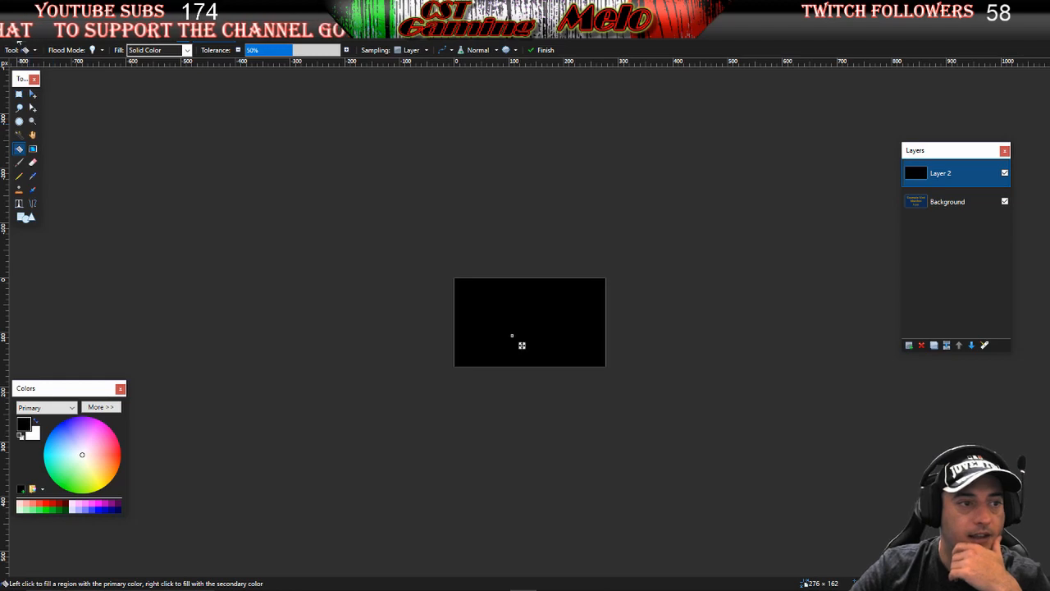
Open the New logos tests image from the PICS folder
click(18, 40)
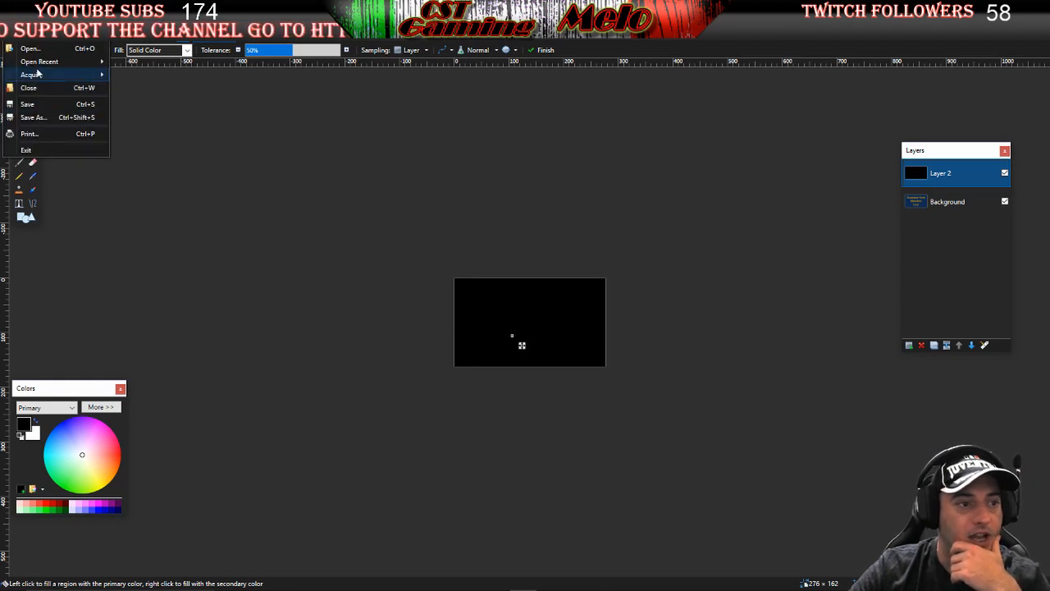
click(30, 49)
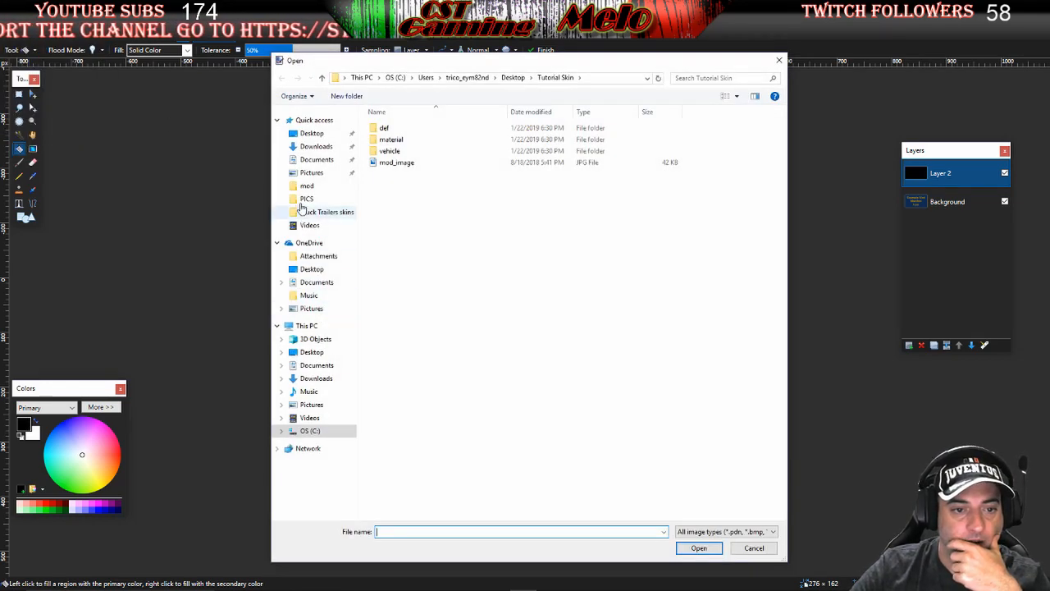
click(305, 200)
scroll(630, 279, down, 5)
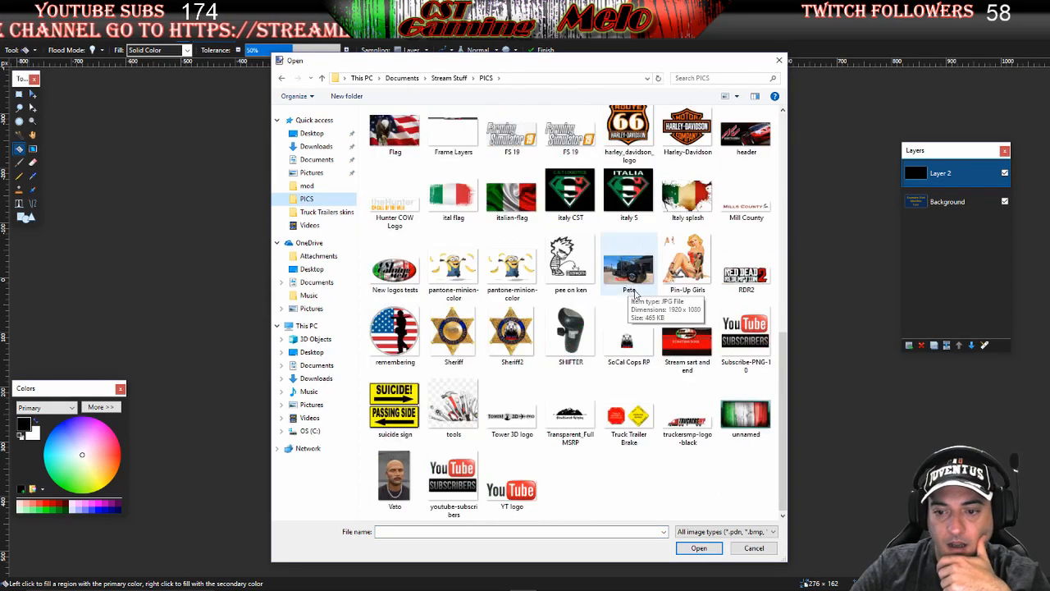
scroll(664, 406, up, 2)
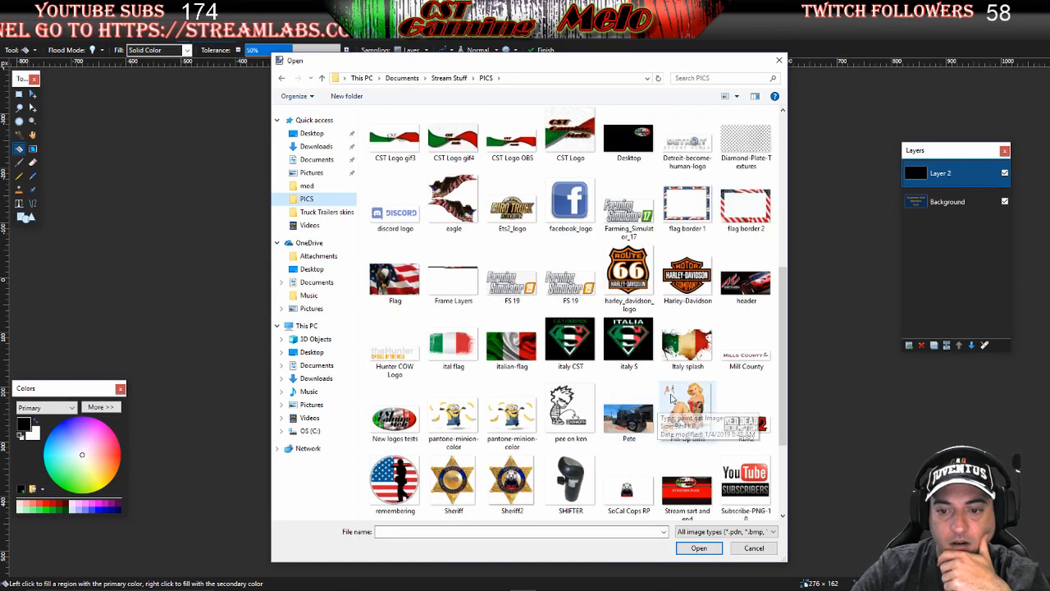
scroll(673, 400, down, 2)
scroll(675, 400, up, 7)
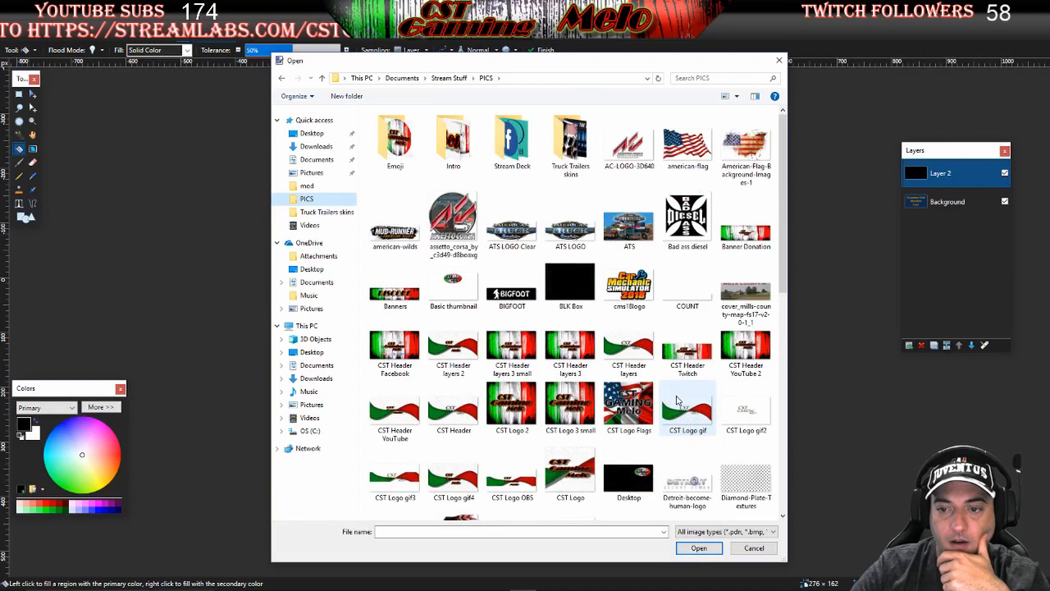
scroll(676, 400, down, 3)
scroll(676, 399, up, 3)
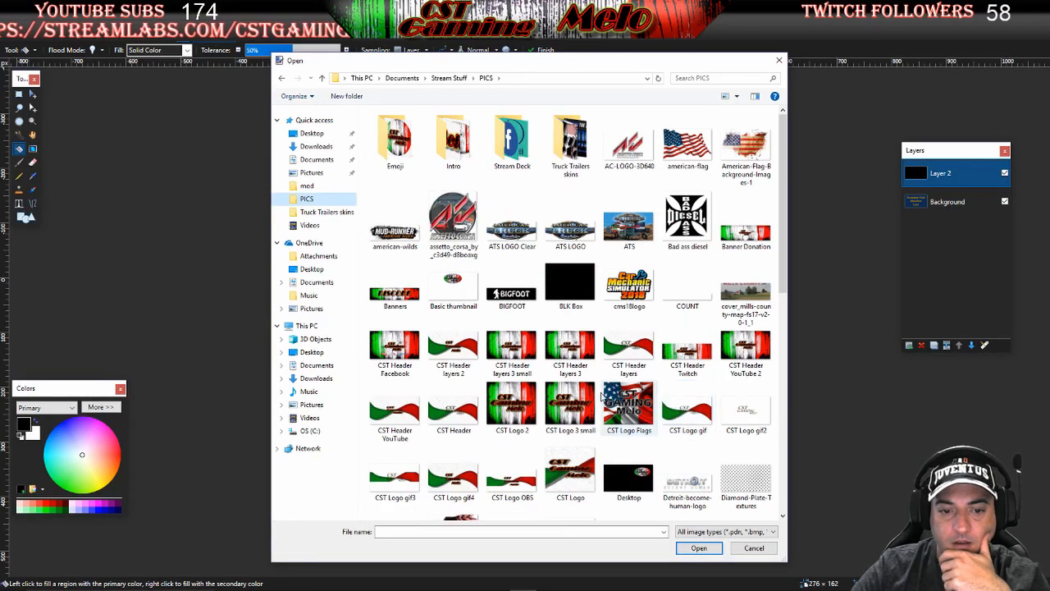
scroll(691, 358, down, 3)
scroll(687, 349, down, 3)
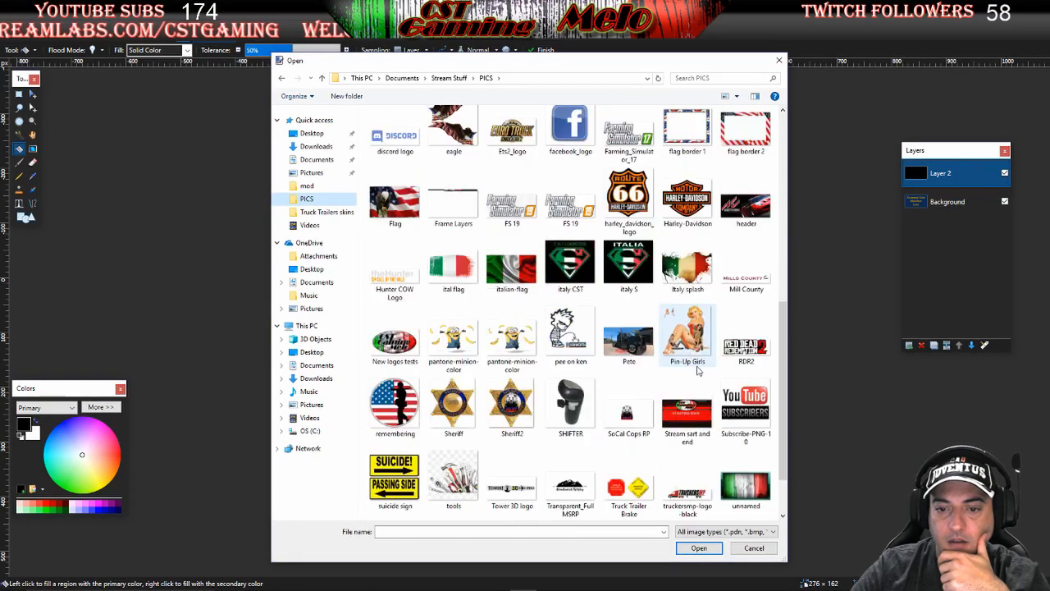
scroll(574, 430, up, 2)
scroll(580, 444, up, 3)
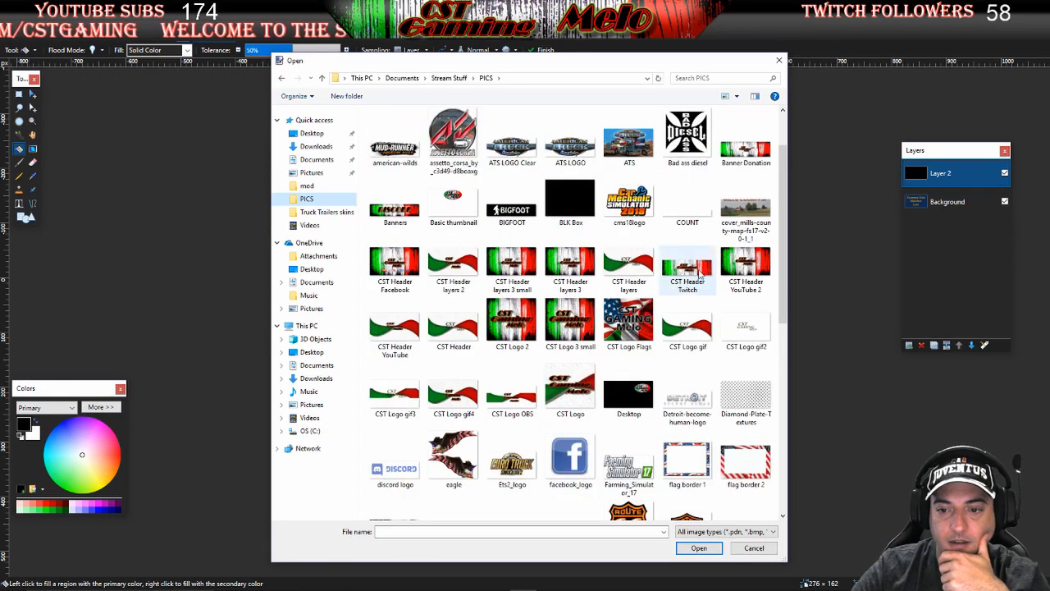
scroll(677, 244, down, 3)
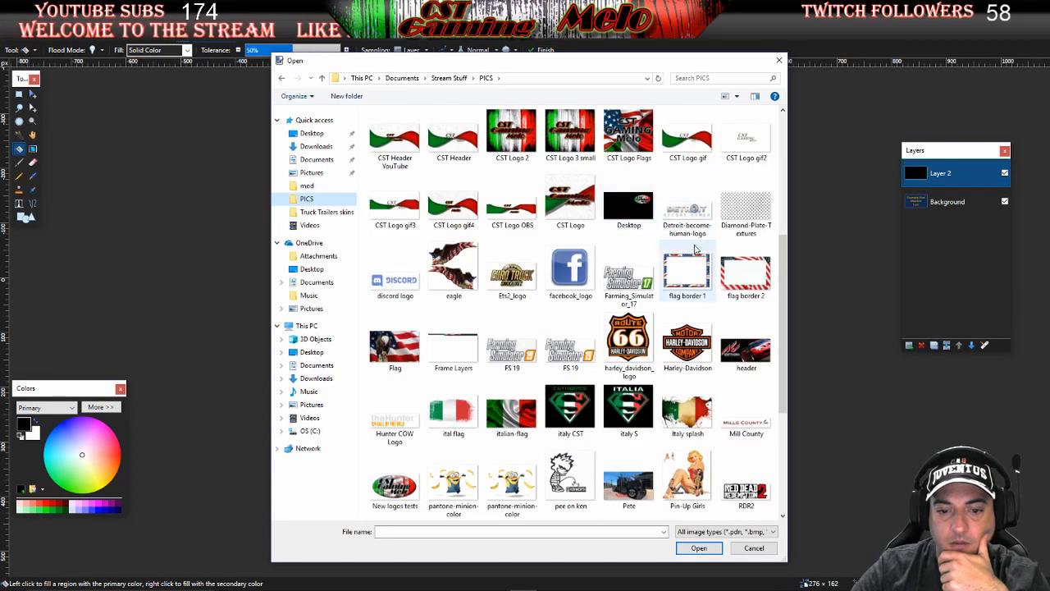
scroll(369, 386, down, 3)
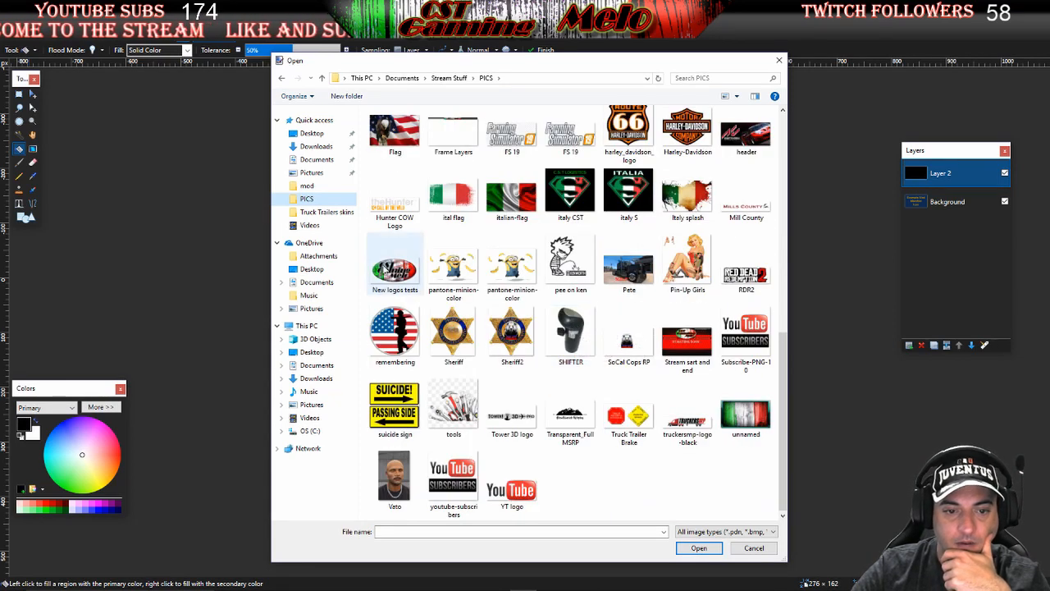
click(395, 266)
click(698, 547)
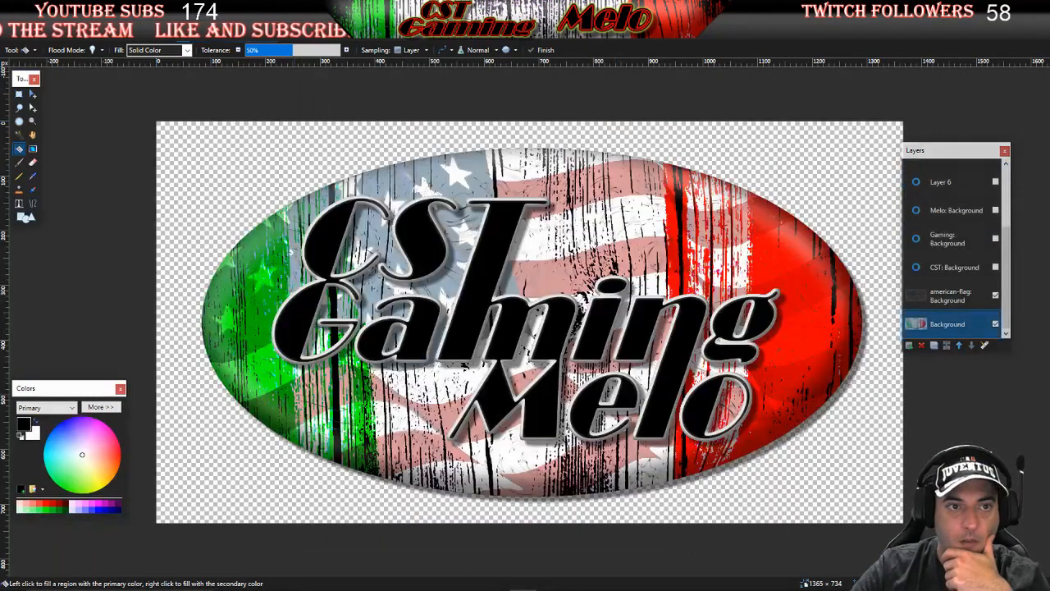
Merge the american-flag layer and the visible Layer 6 logo text down into the Background layer
click(949, 294)
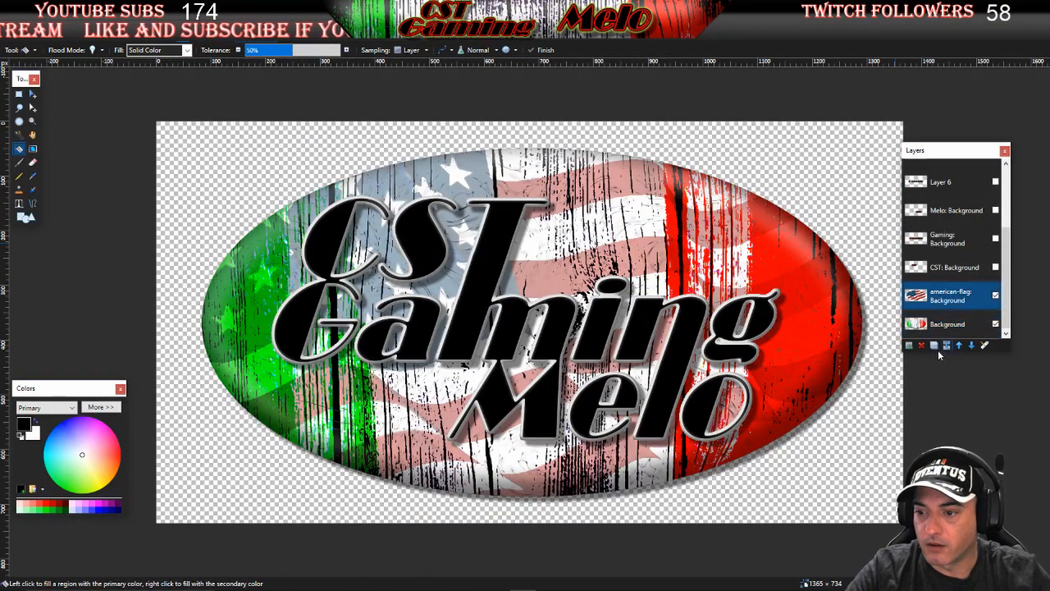
click(946, 345)
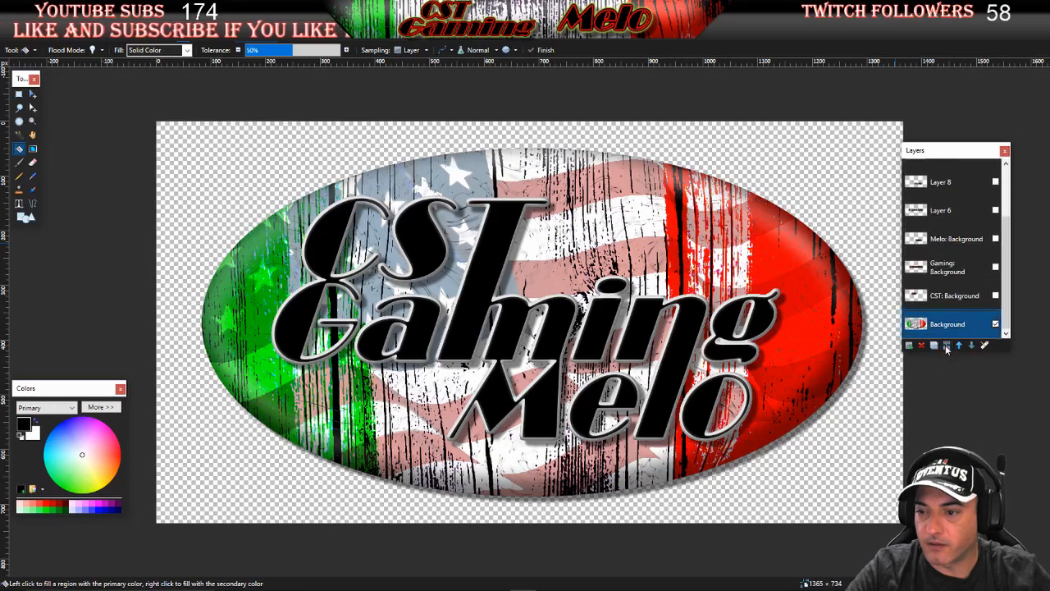
scroll(937, 236, up, 2)
drag(920, 176, 940, 301)
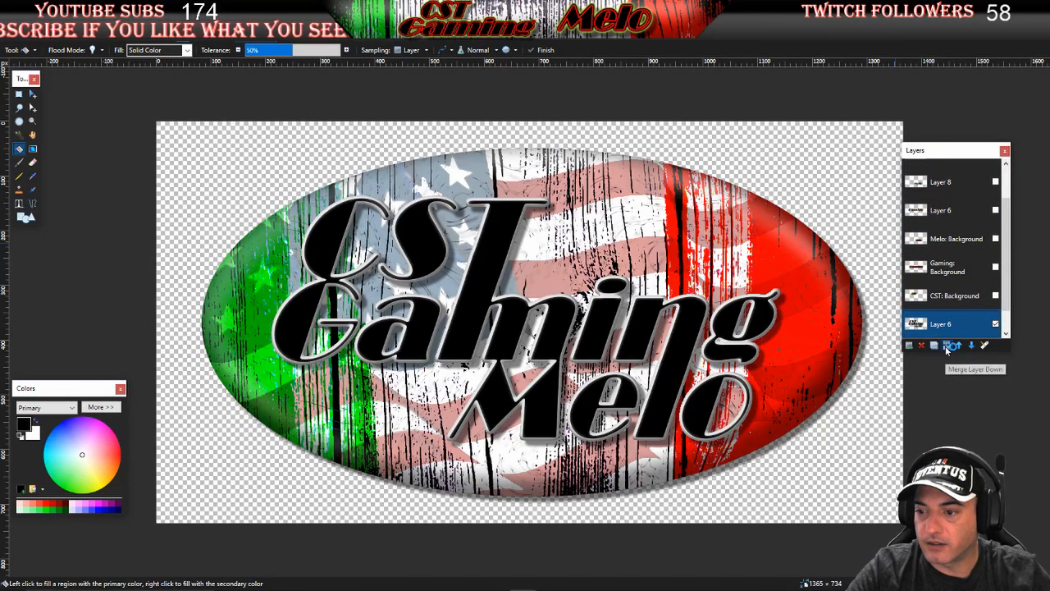
click(945, 345)
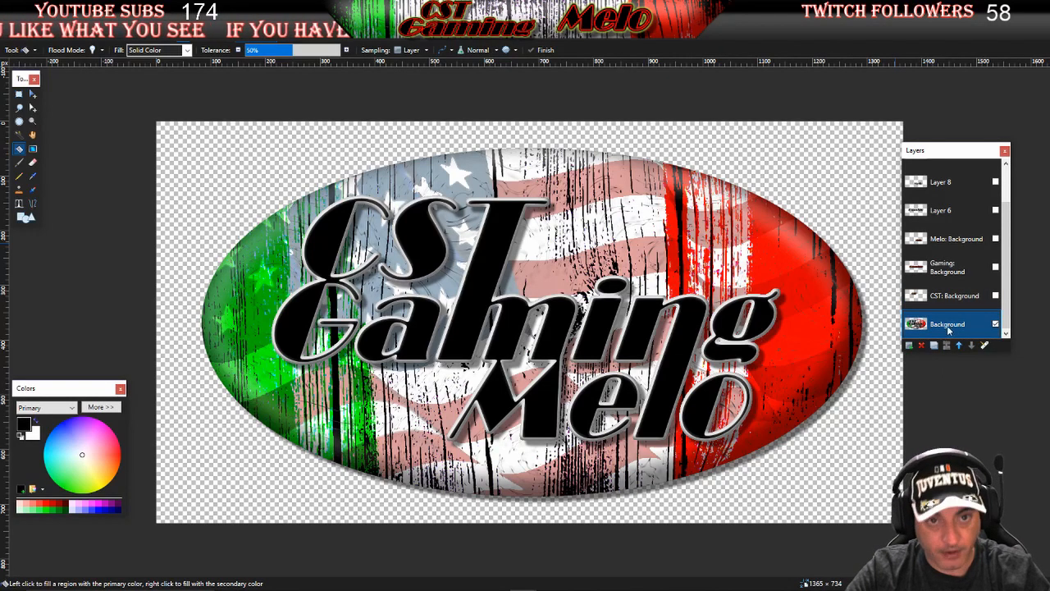
Switch back to mod_image, add a new layer above the black fill and paste the merged logo into it, keeping the canvas size
key(ctrl+Tab)
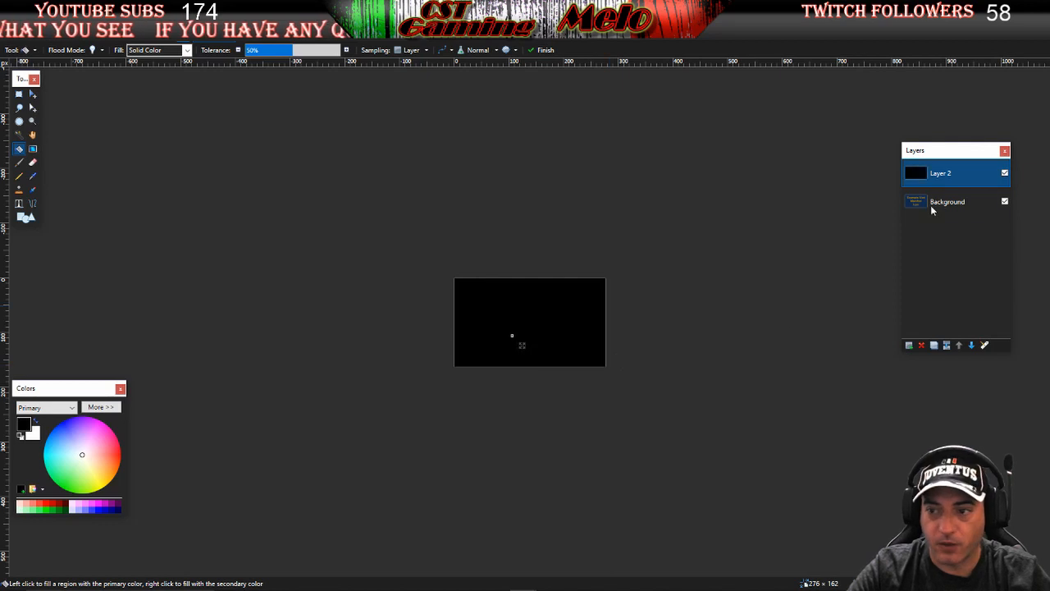
click(908, 345)
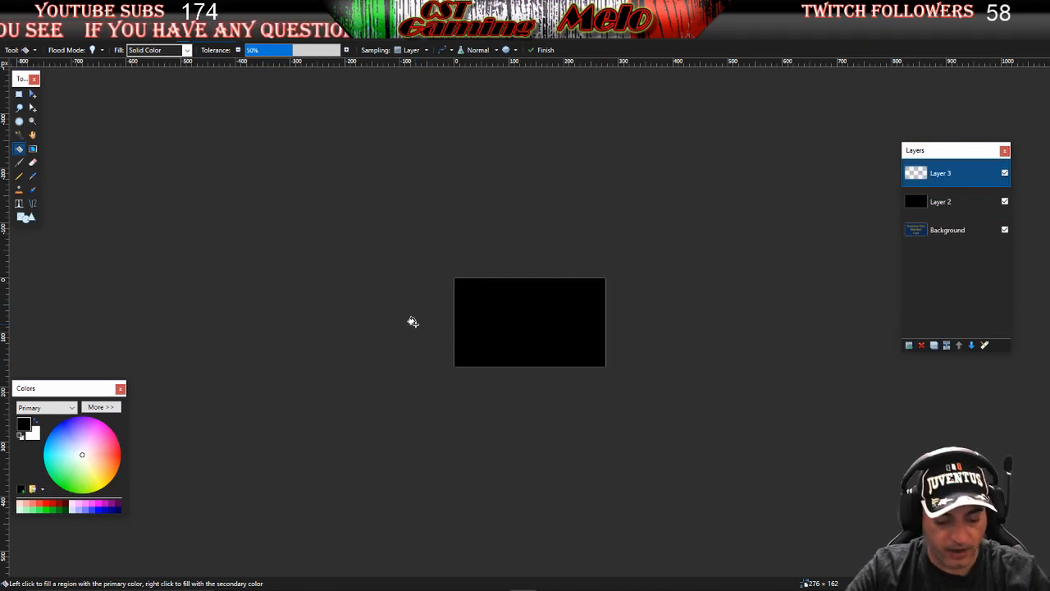
key(ctrl+v)
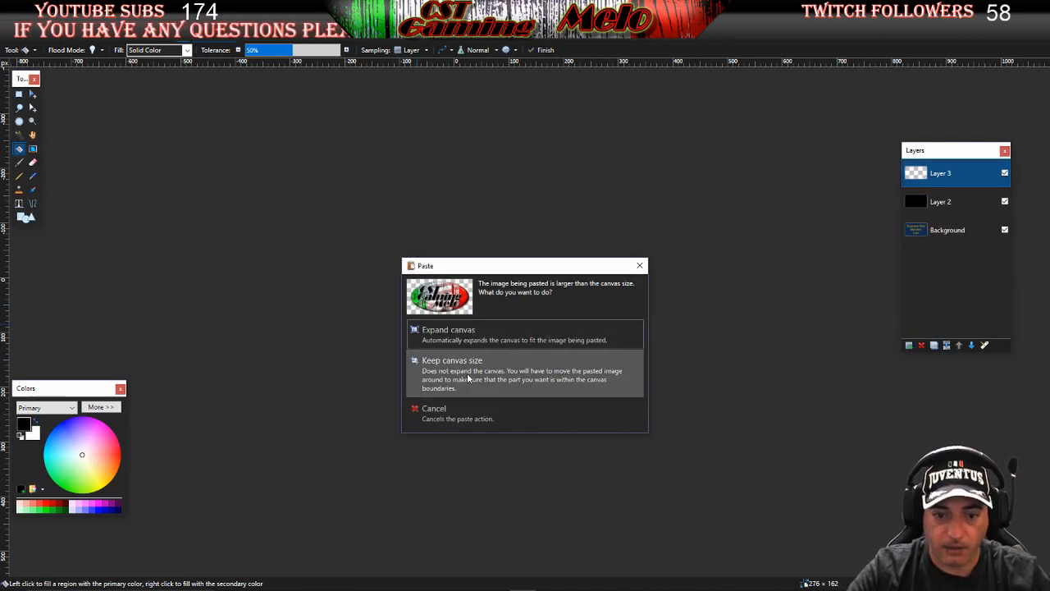
click(469, 378)
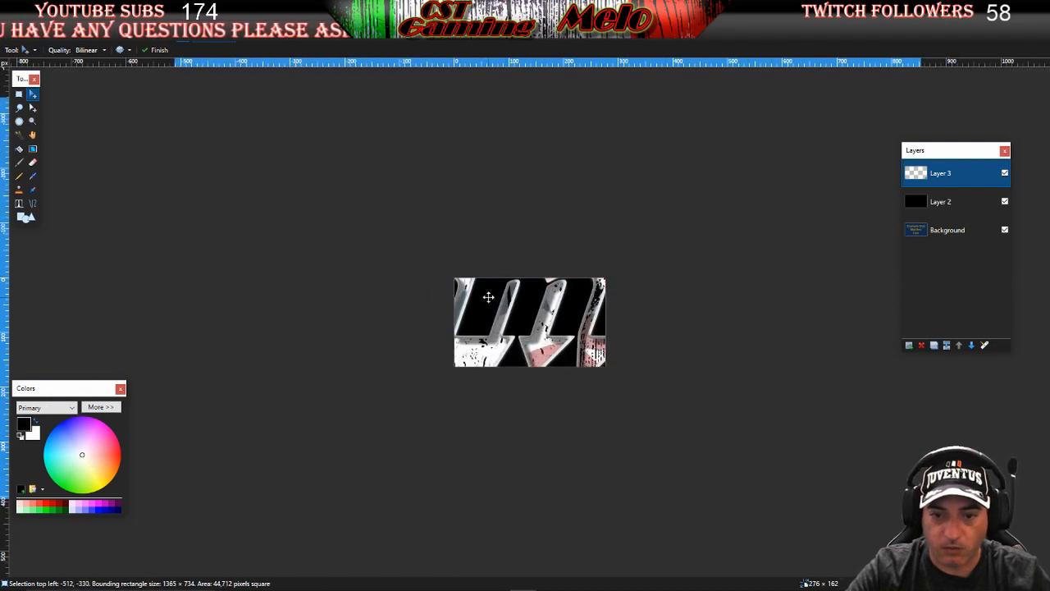
Scale the pasted logo down to about 304 × 164 pixels and position it so the oval fits within the canvas
drag(488, 297, 482, 306)
drag(168, 107, 748, 416)
drag(888, 468, 585, 326)
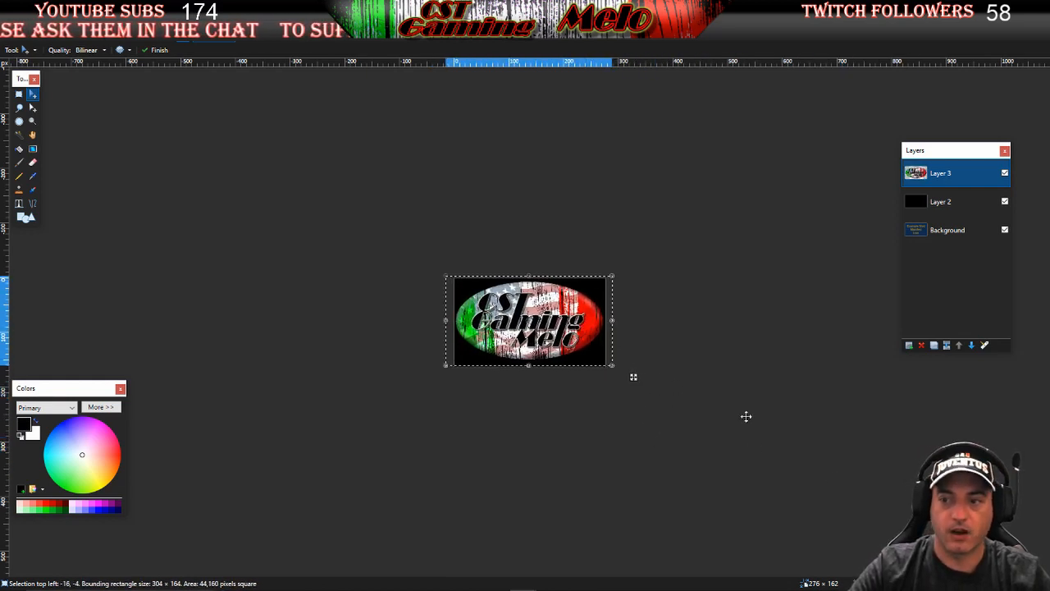
Close the New logos tests image and return to mod_image
click(192, 31)
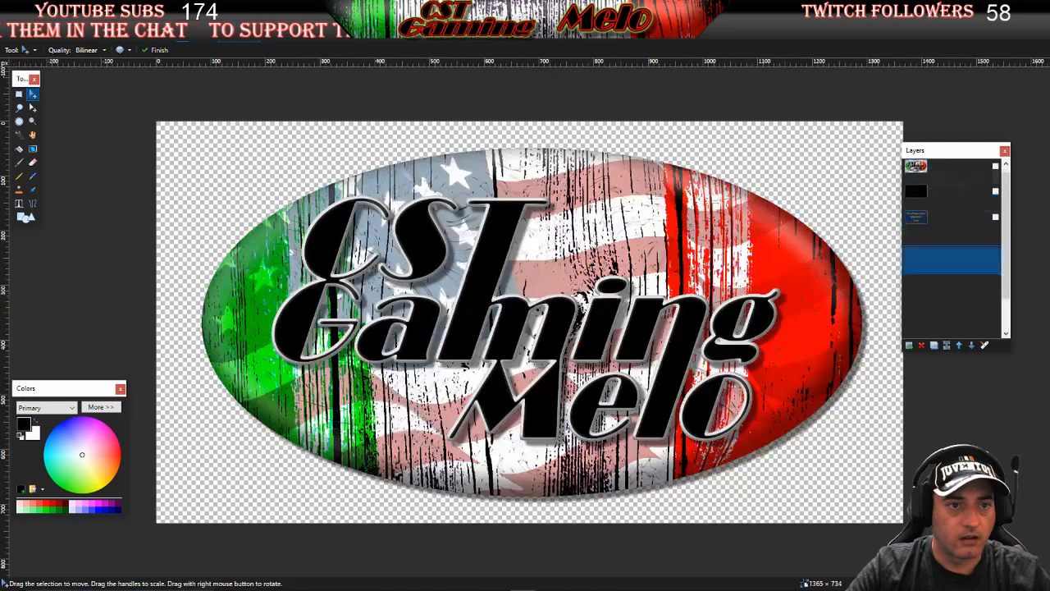
key(ctrl+w)
click(483, 355)
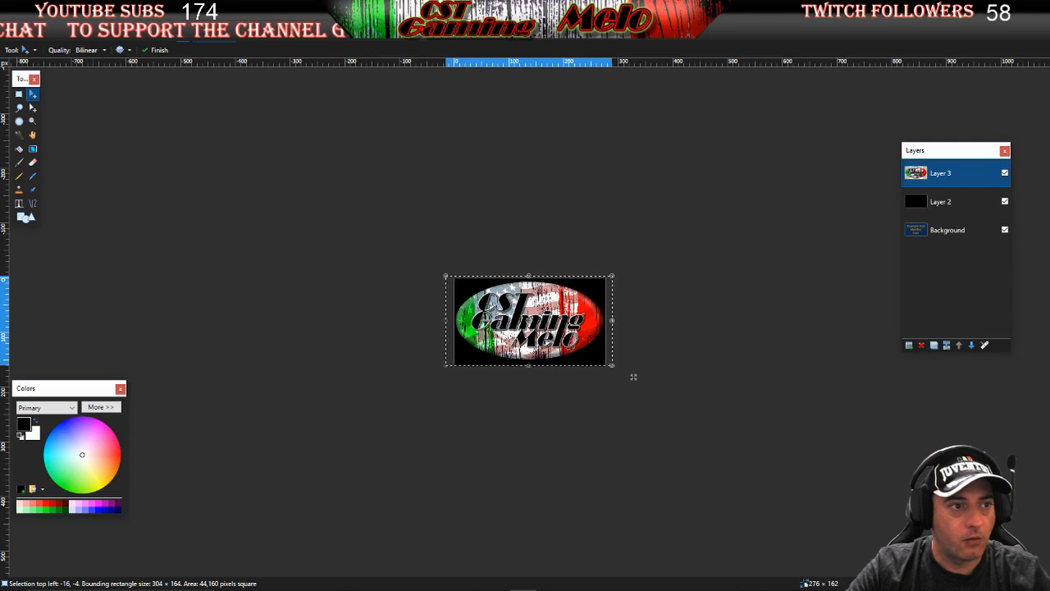
Save the icon as a JPEG over mod_image in the Tutorial Skin folder at quality 95, flattening its layers
click(12, 31)
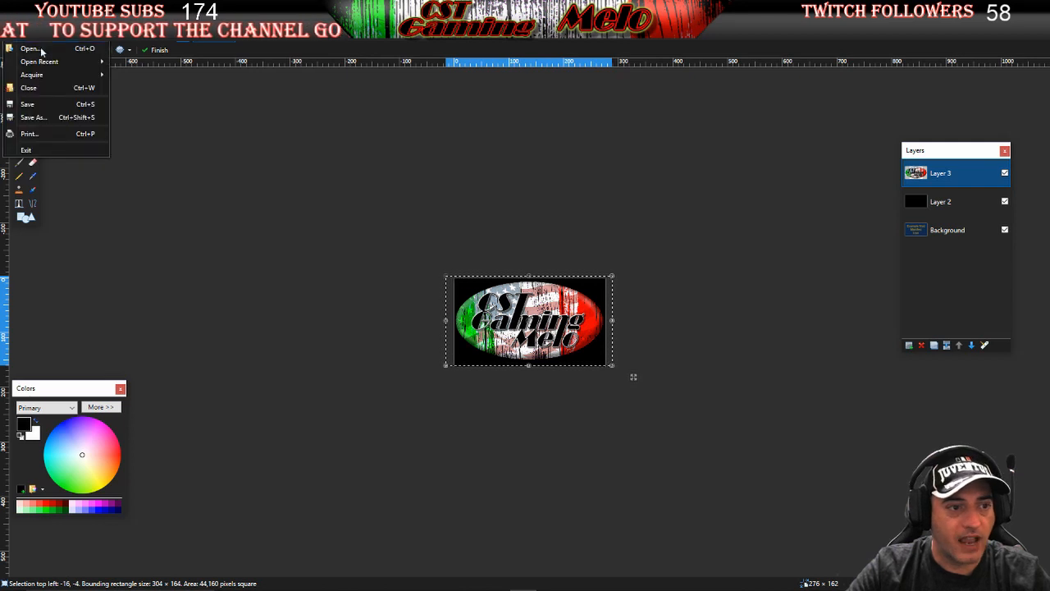
click(48, 107)
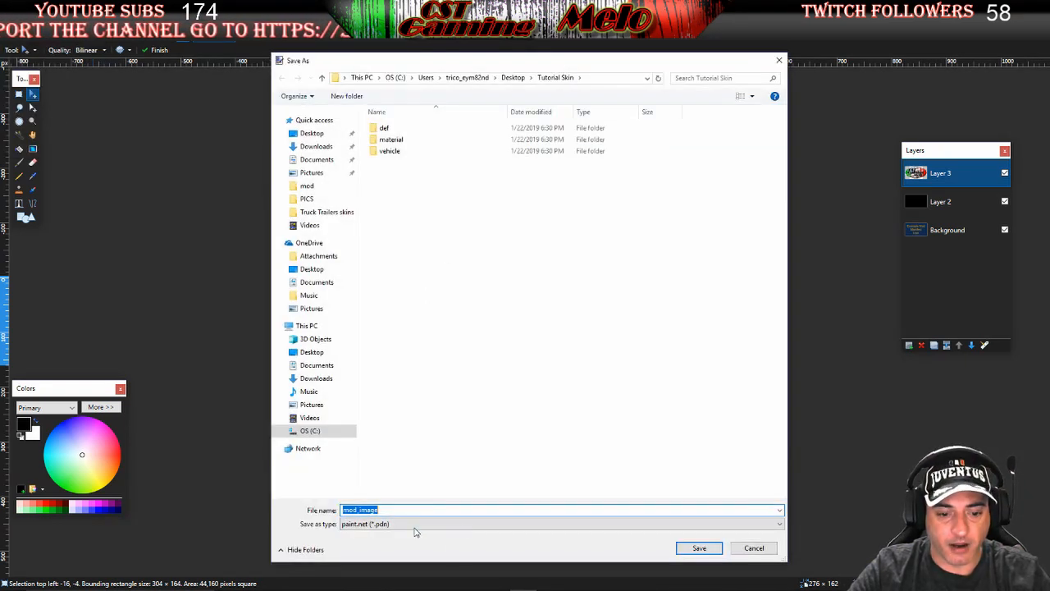
click(414, 527)
click(415, 477)
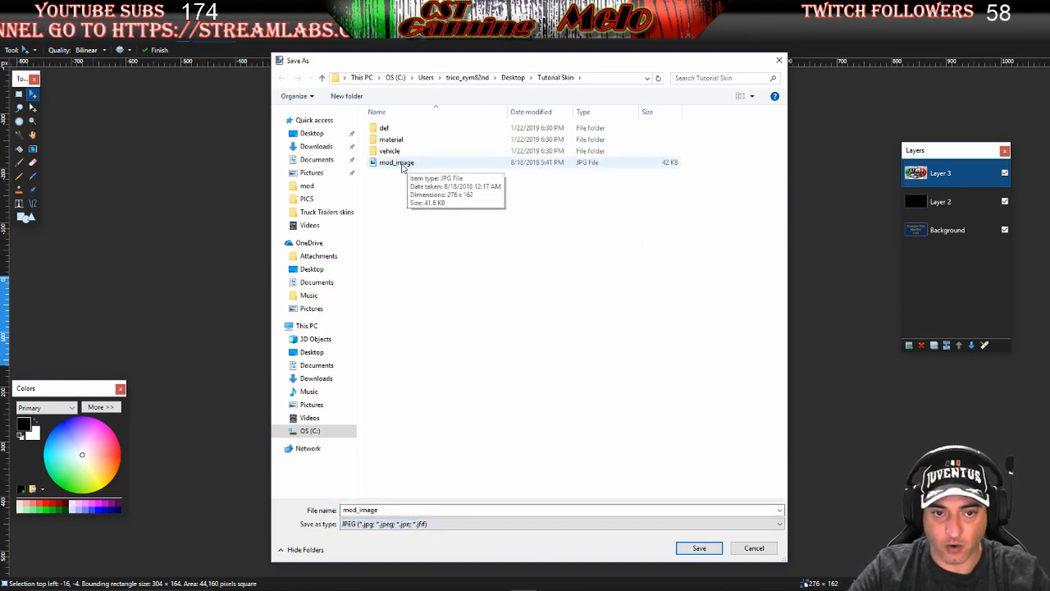
click(399, 163)
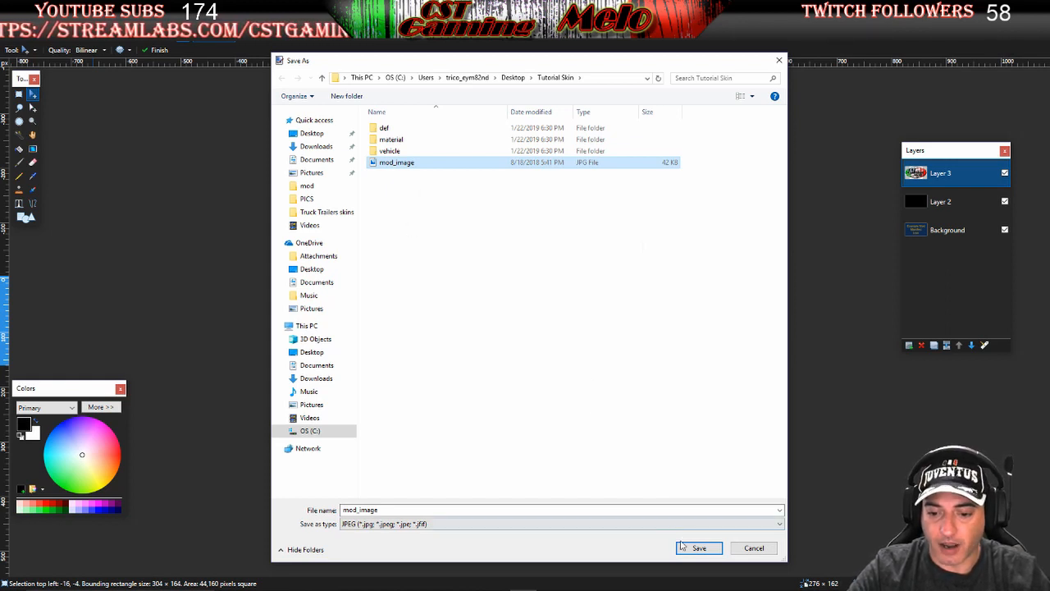
click(699, 548)
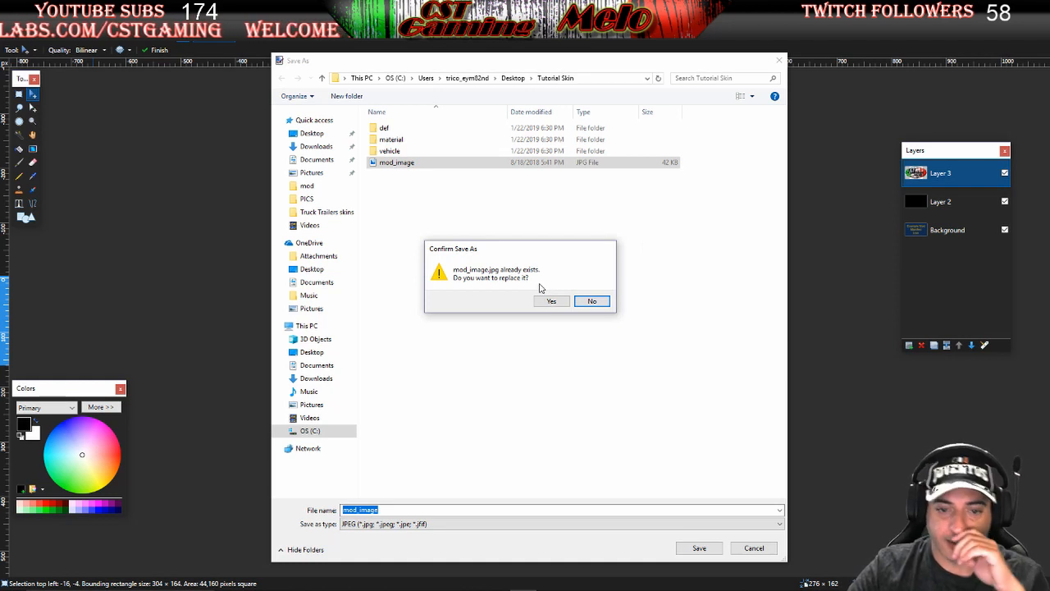
click(550, 304)
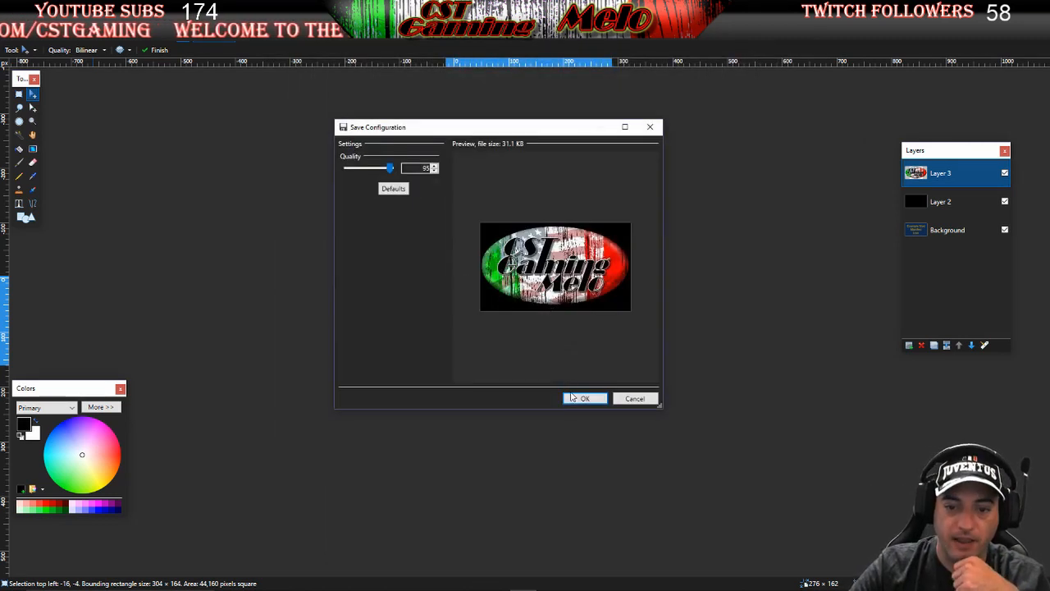
click(573, 398)
click(515, 321)
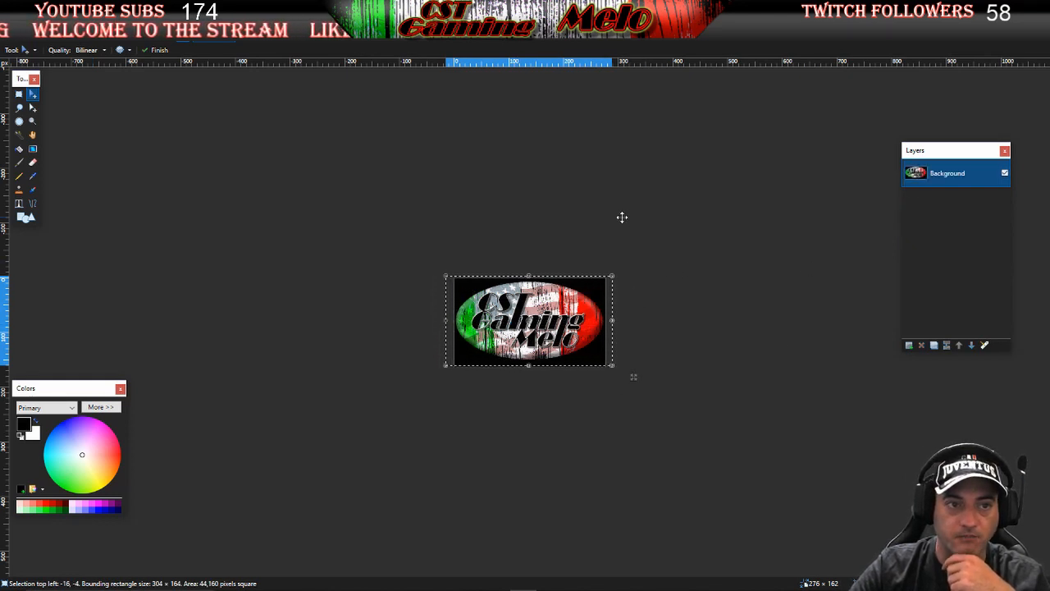
Deselect the logo and close paint.net to return to the Tutorial Skin folder
click(19, 93)
key(ctrl+d)
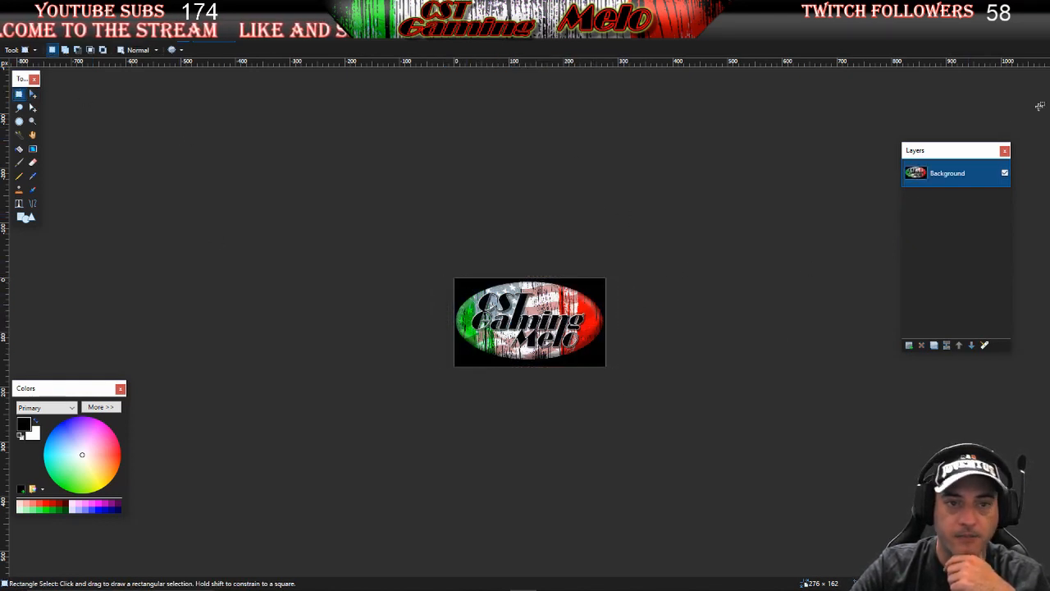
key(alt+F4)
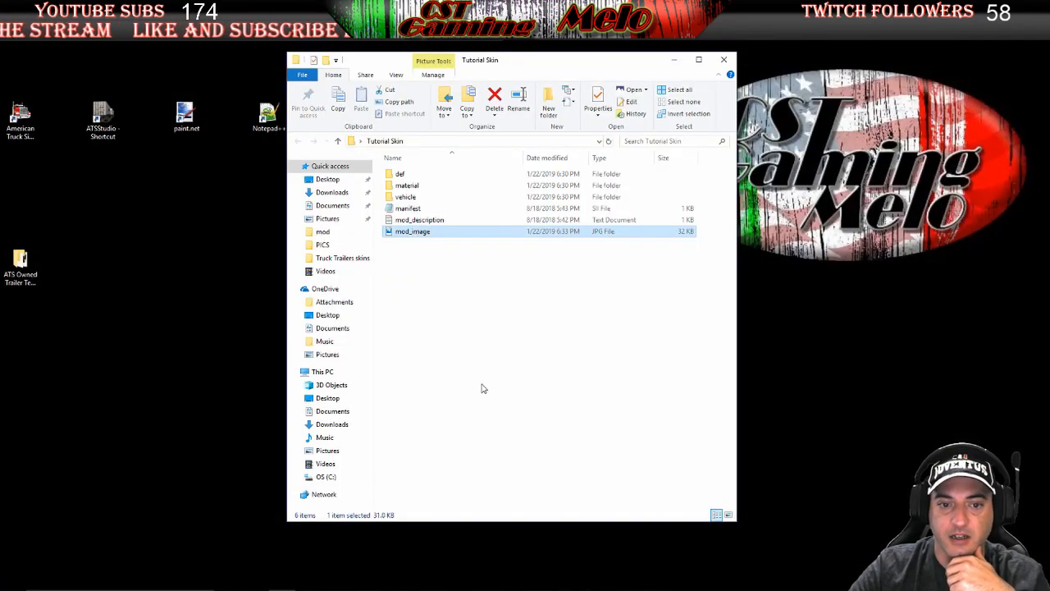
Delete the mod_description file from the Tutorial Skin folder
click(419, 220)
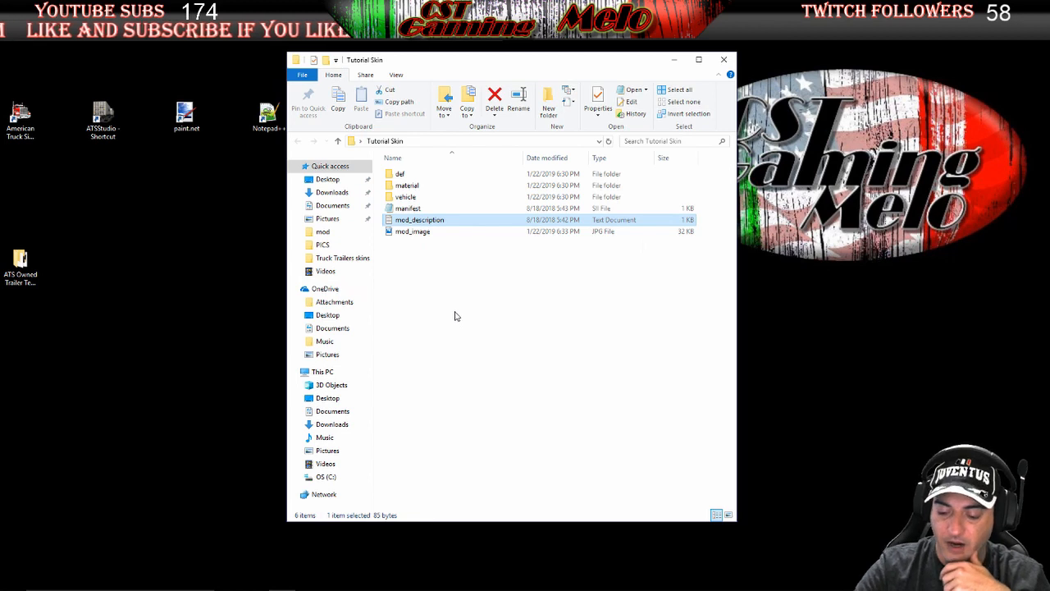
key(Delete)
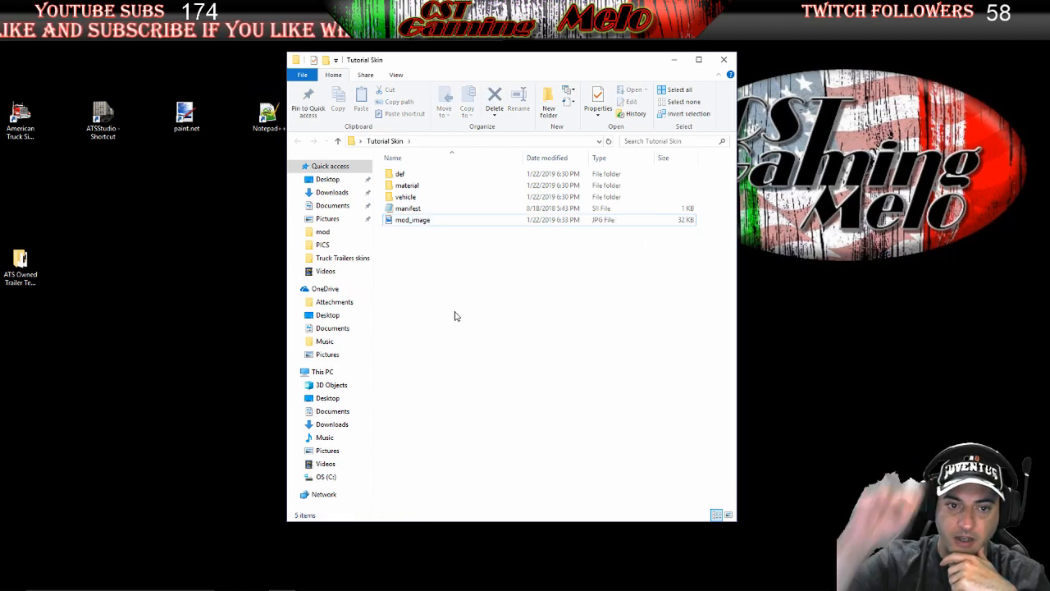
Open the manifest file from the Tutorial Skin folder in Notepad++ and move the editor window clear for editing
click(410, 210)
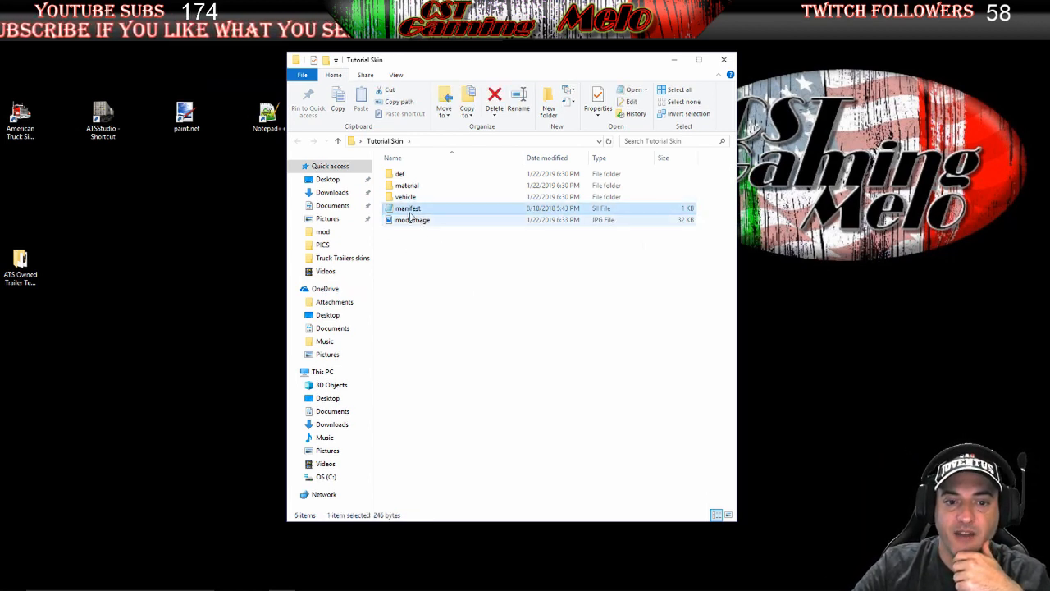
right_click(409, 212)
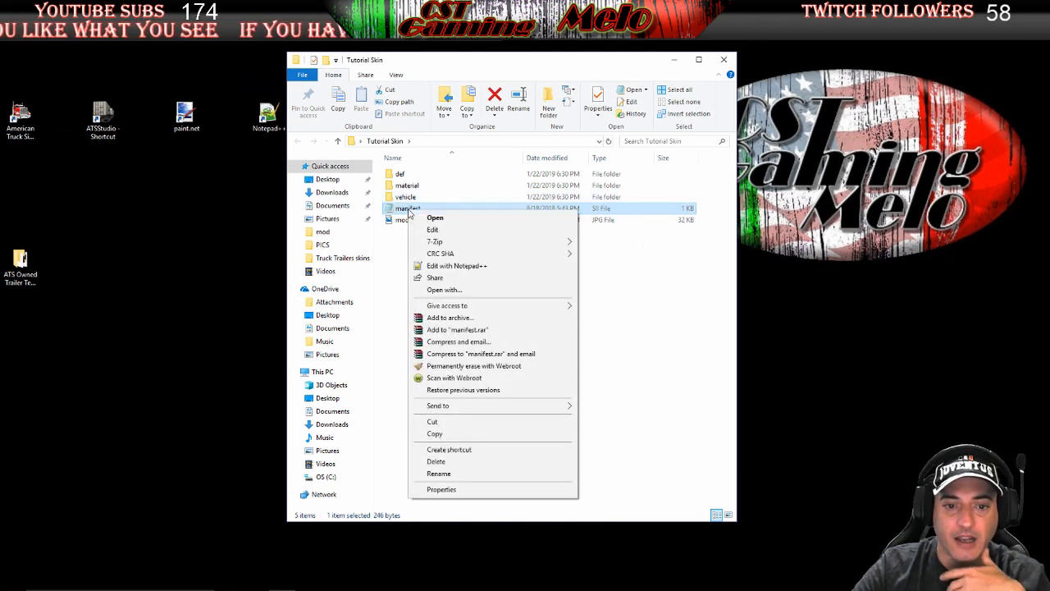
click(449, 266)
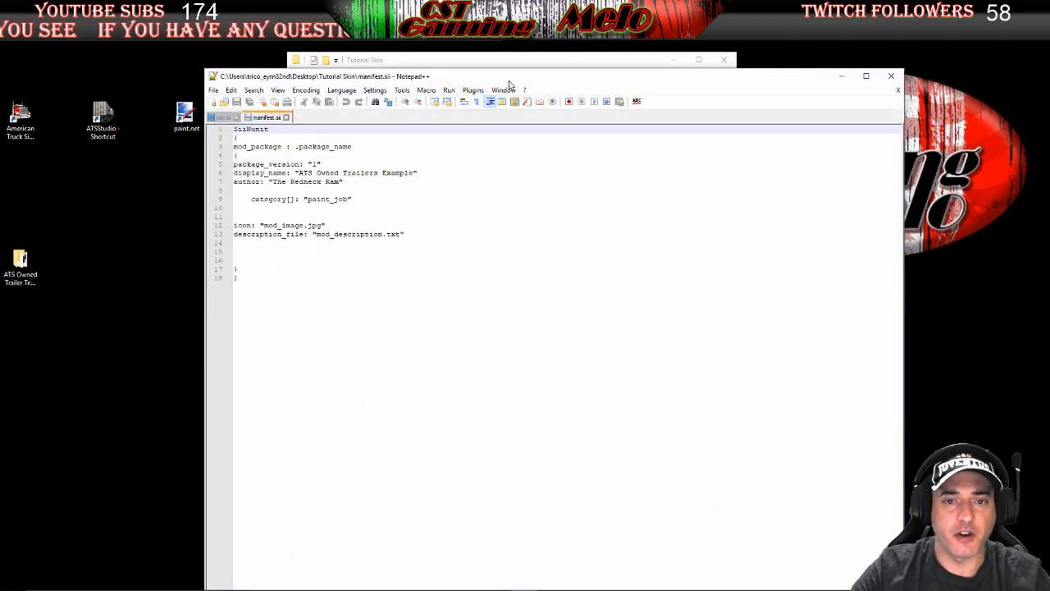
drag(511, 80, 533, 43)
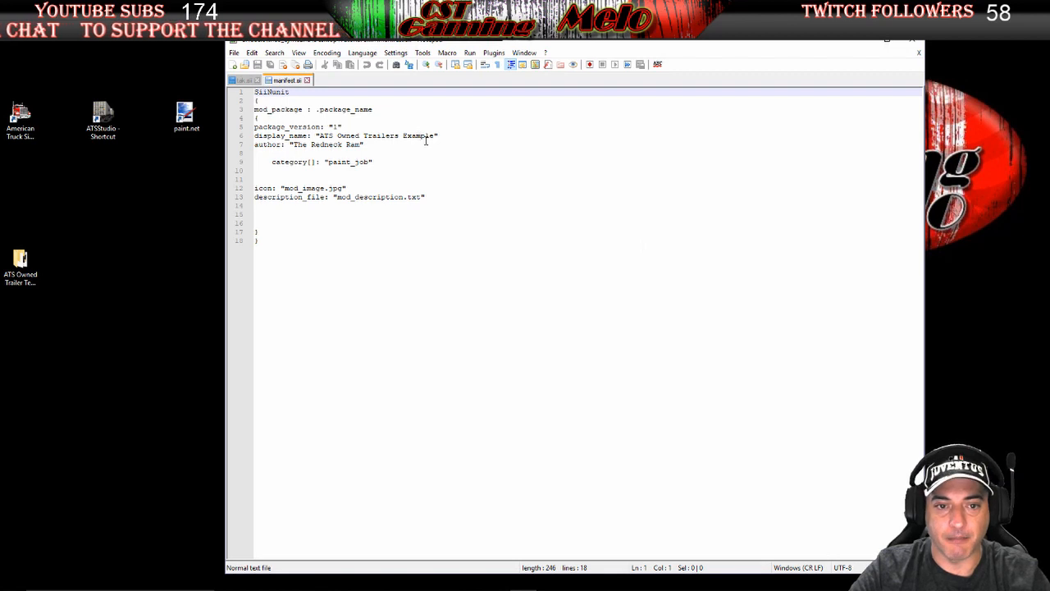
Replace the display_name value in the manifest with "Tutorial Skin"
drag(319, 136, 436, 136)
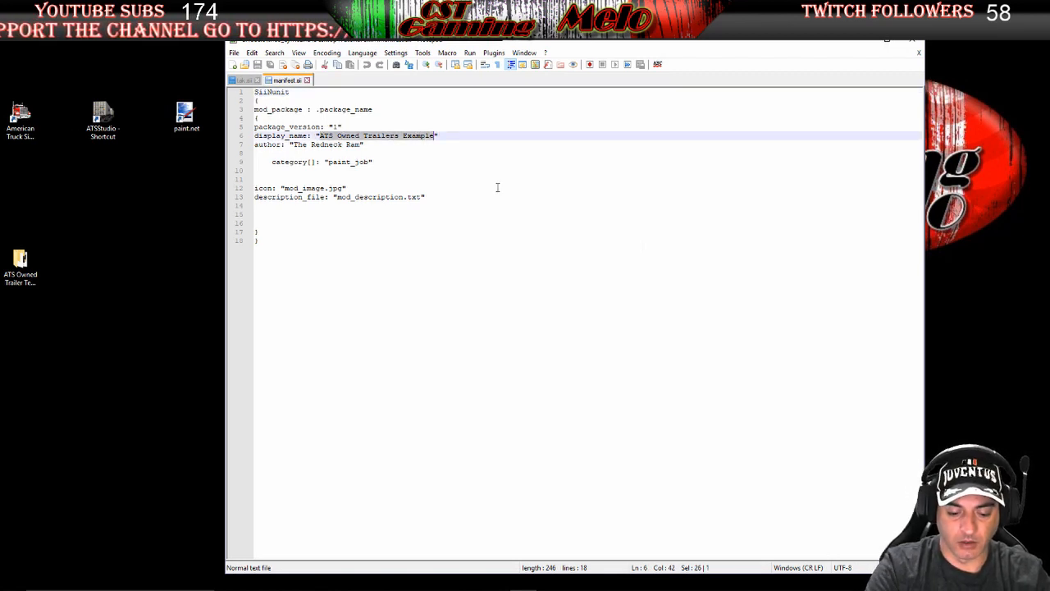
text(T)
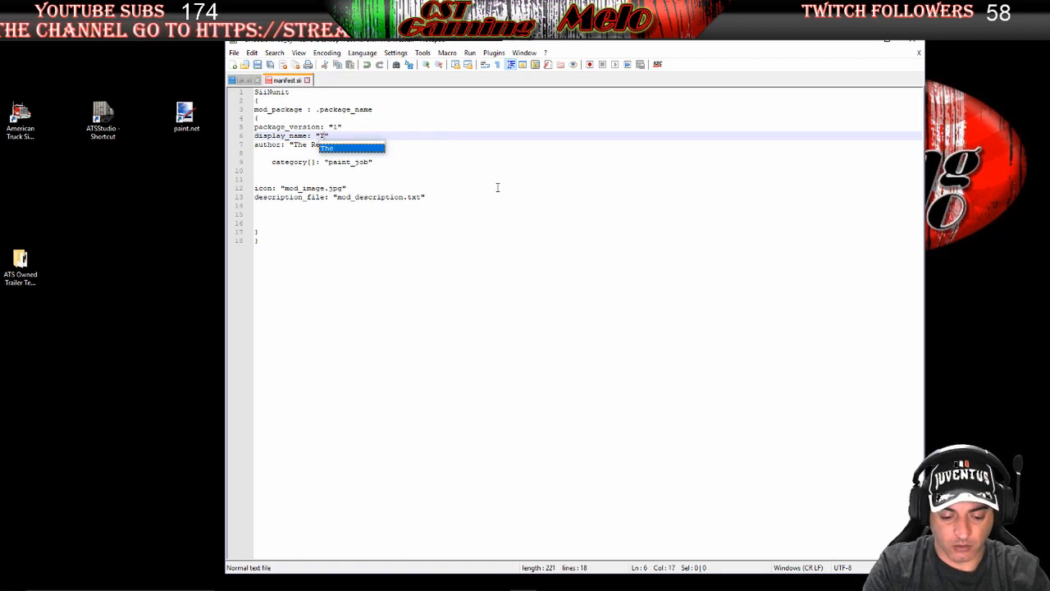
text(e)
text(torial)
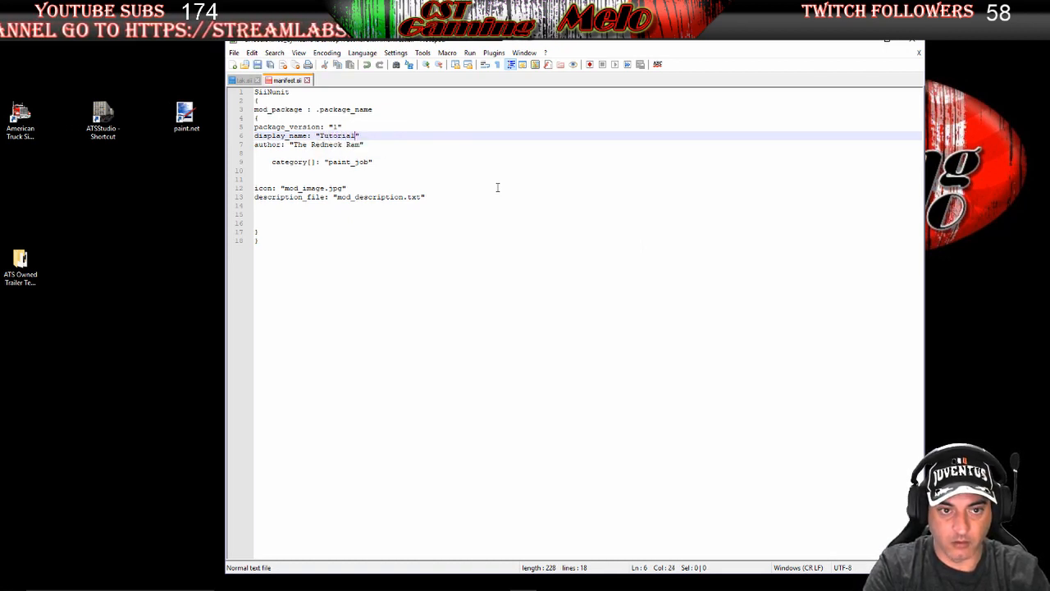
text( Skin)
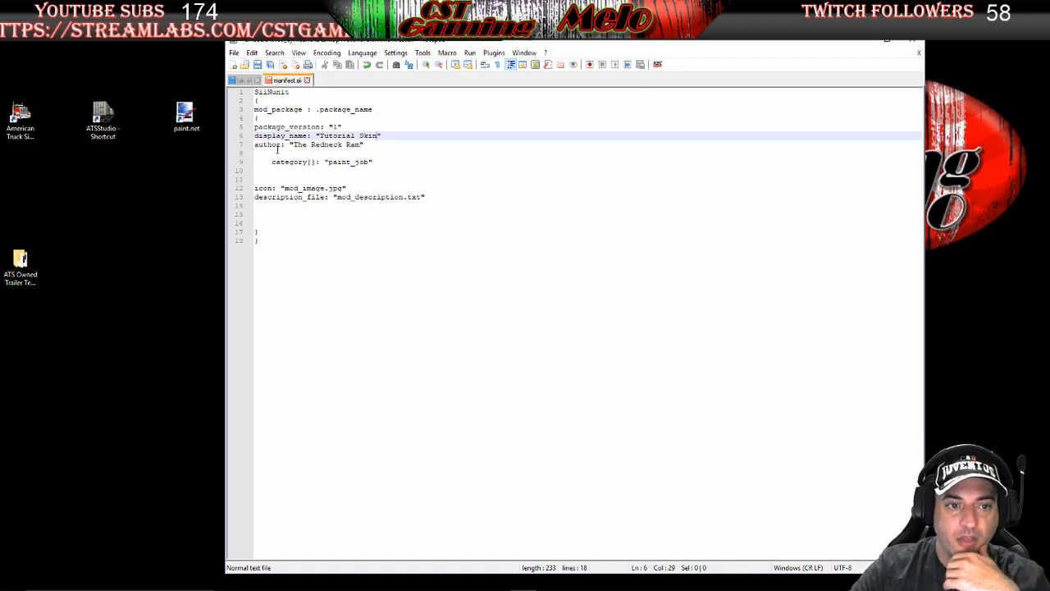
Change the manifest's author to "CST Gaming", then save and close the file, returning to the Tutorial Skin folder
drag(293, 145, 360, 144)
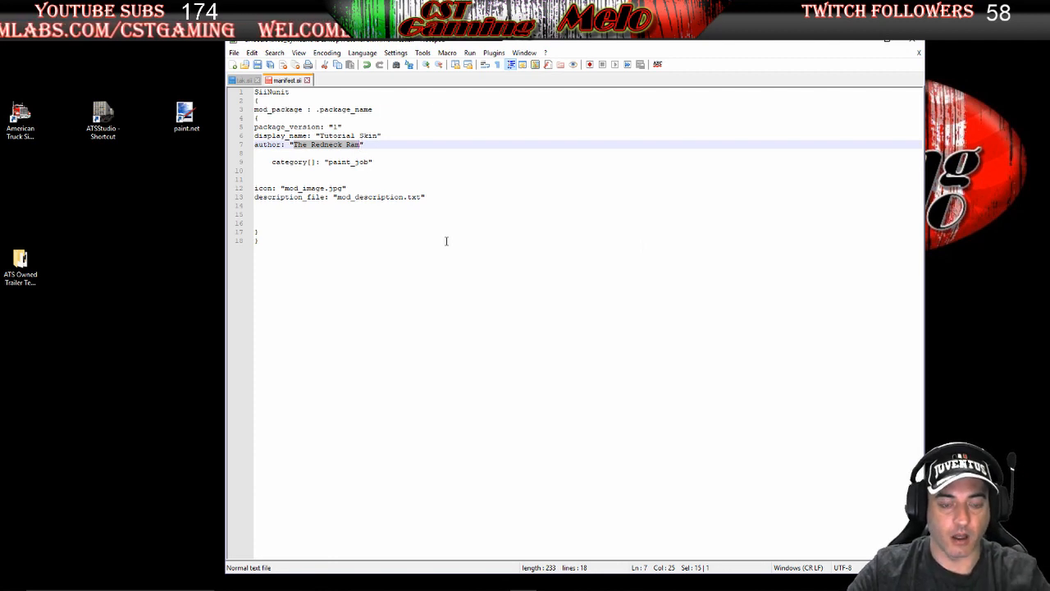
text(CS)
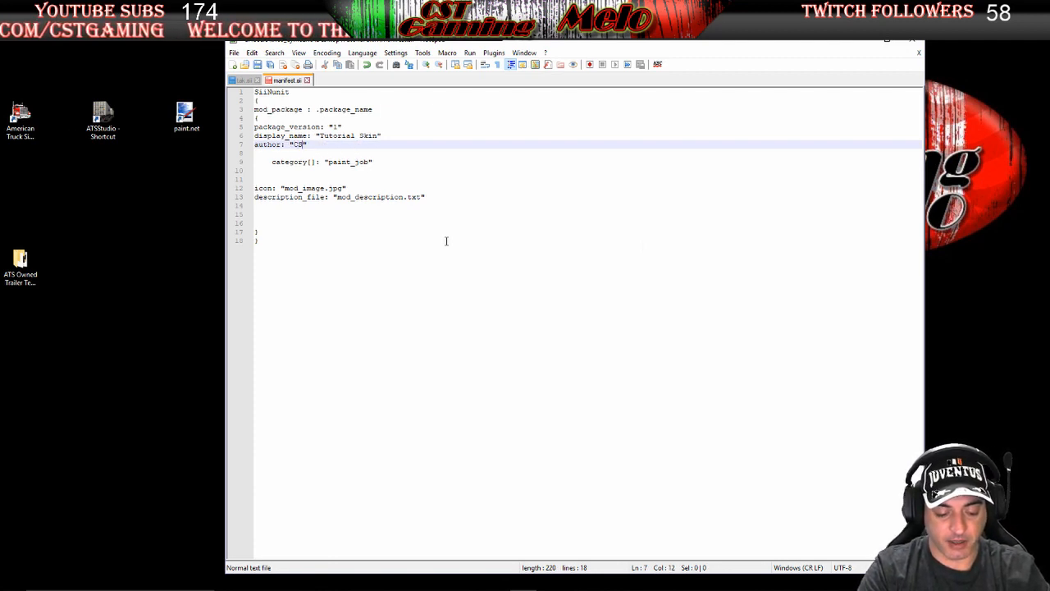
text(T Gaming)
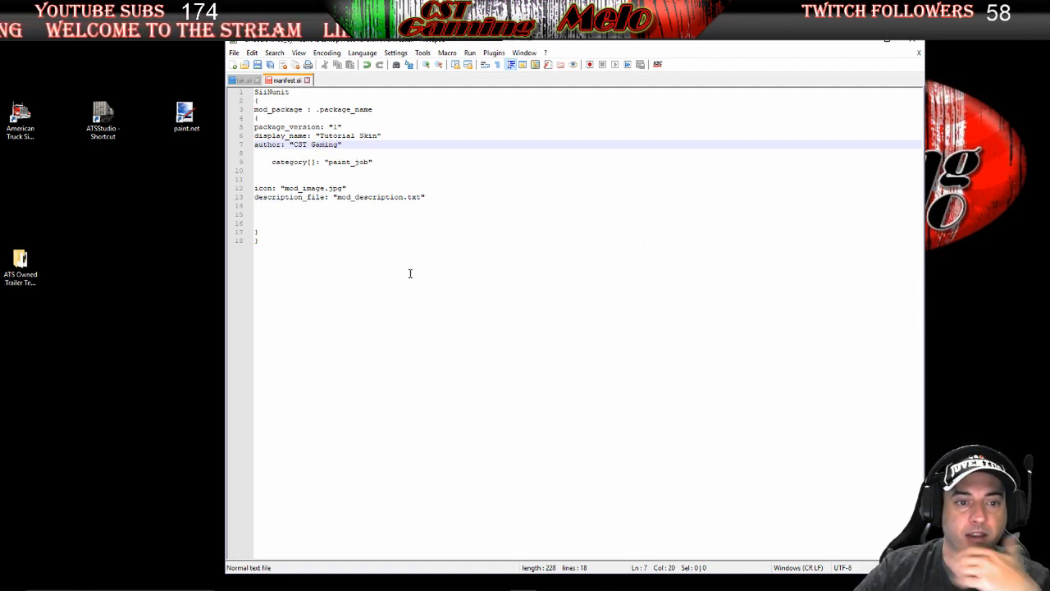
click(913, 43)
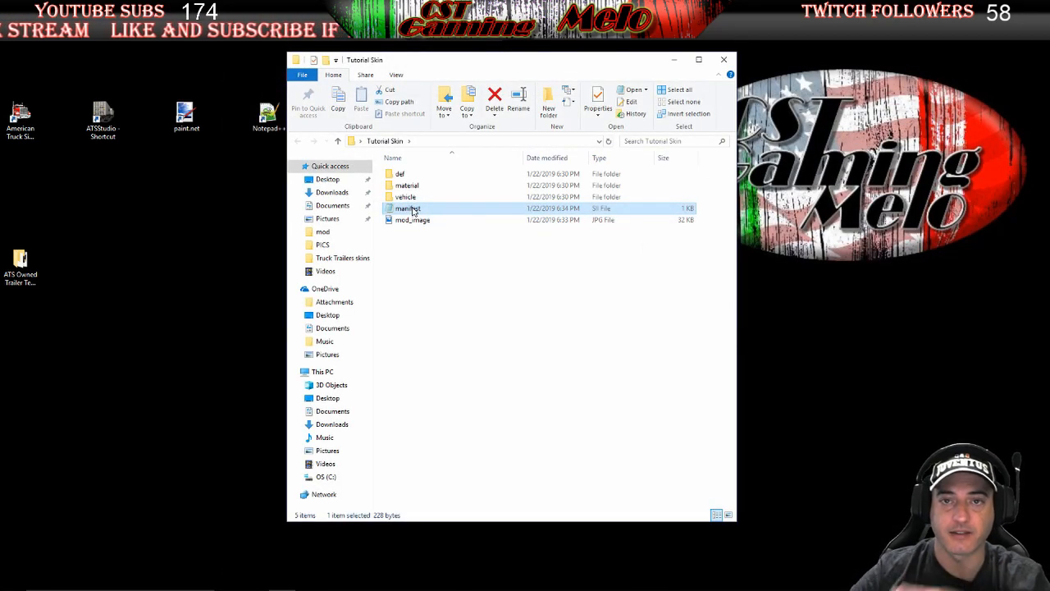
click(427, 303)
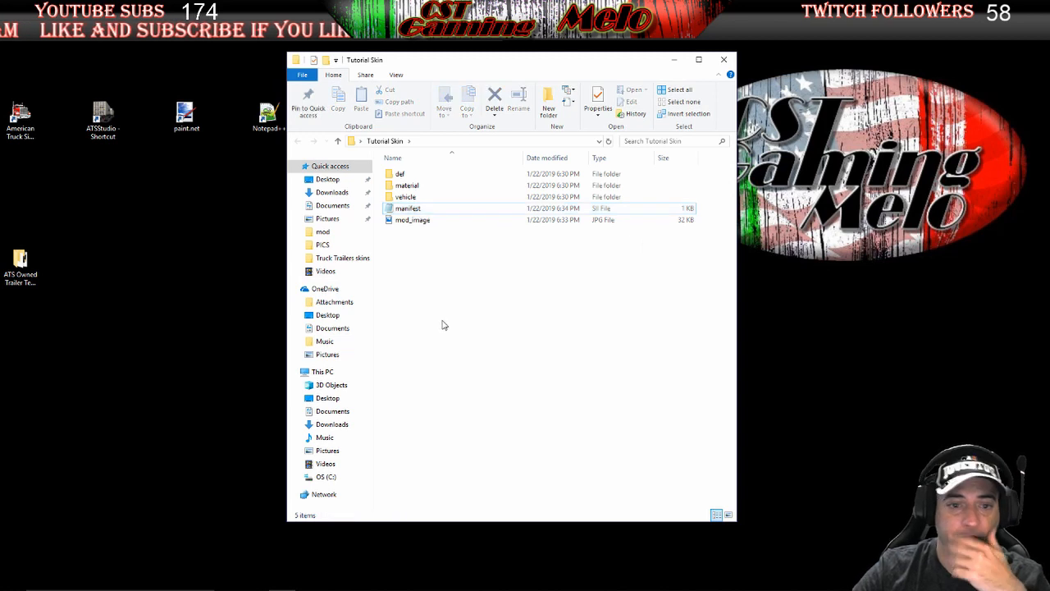
click(402, 197)
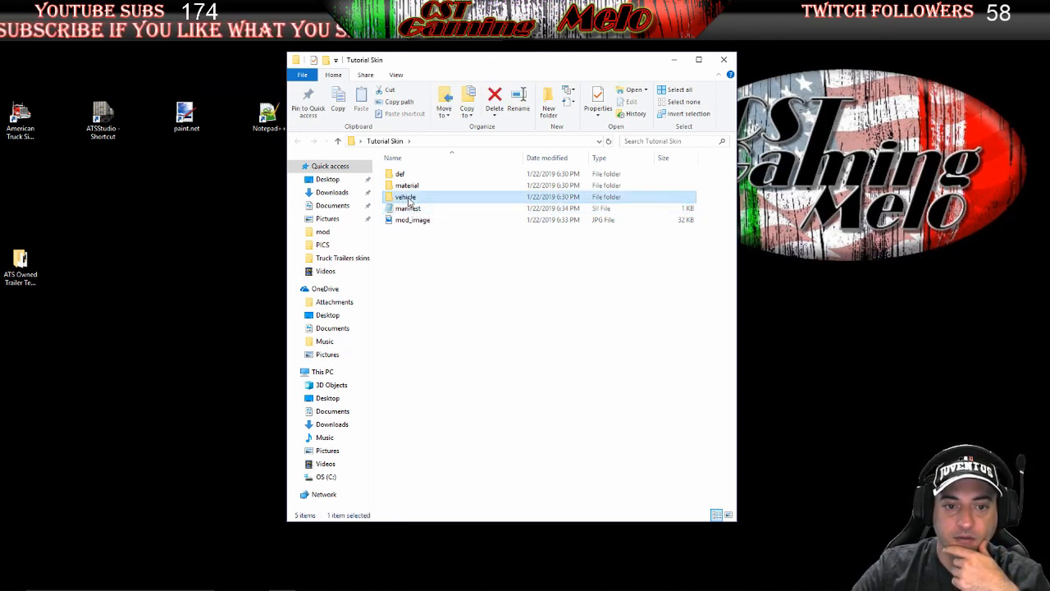
double_click(403, 198)
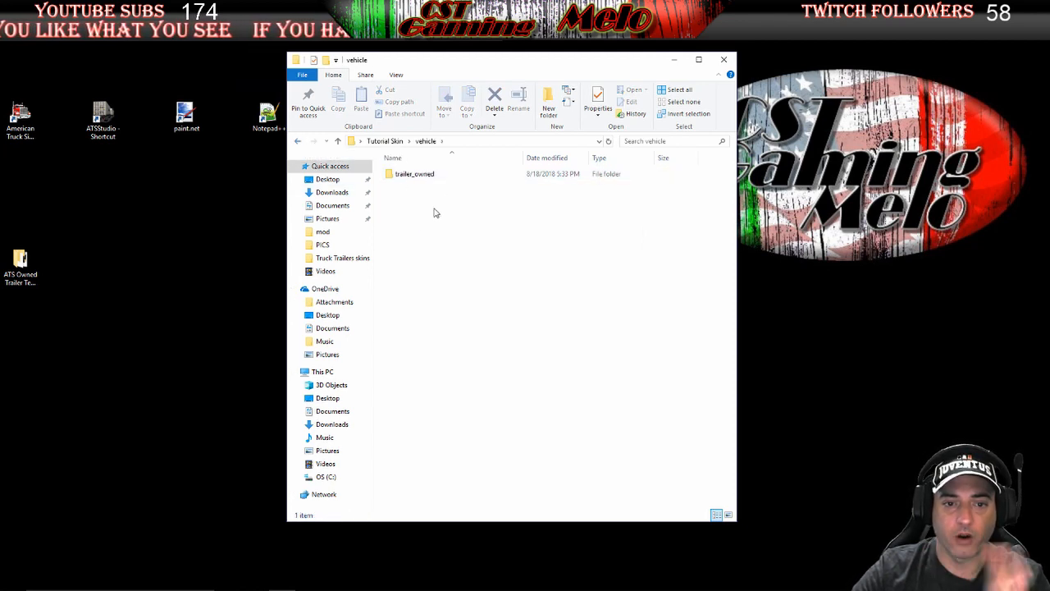
click(300, 143)
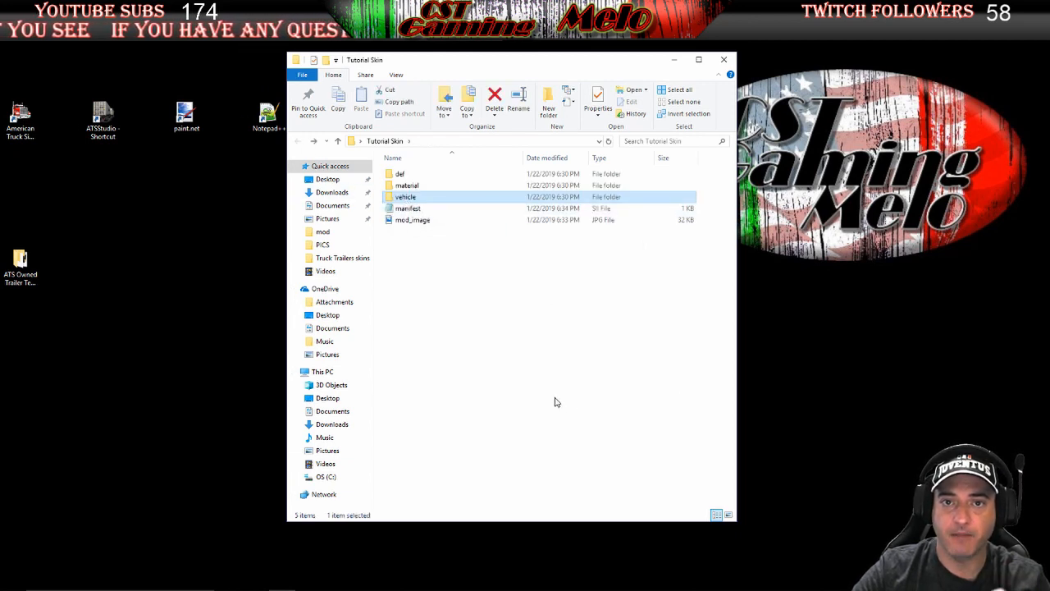
Go to the example_1 folder inside vehicle, trailer_owned, upgrade, paintjob, scs_box
double_click(403, 198)
double_click(403, 174)
click(408, 177)
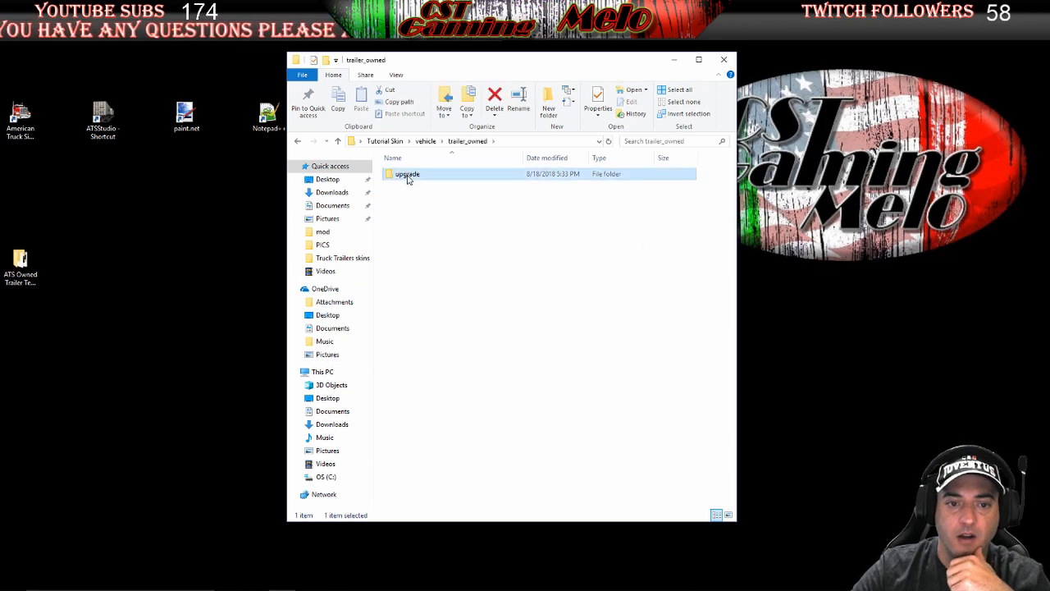
double_click(408, 175)
double_click(408, 175)
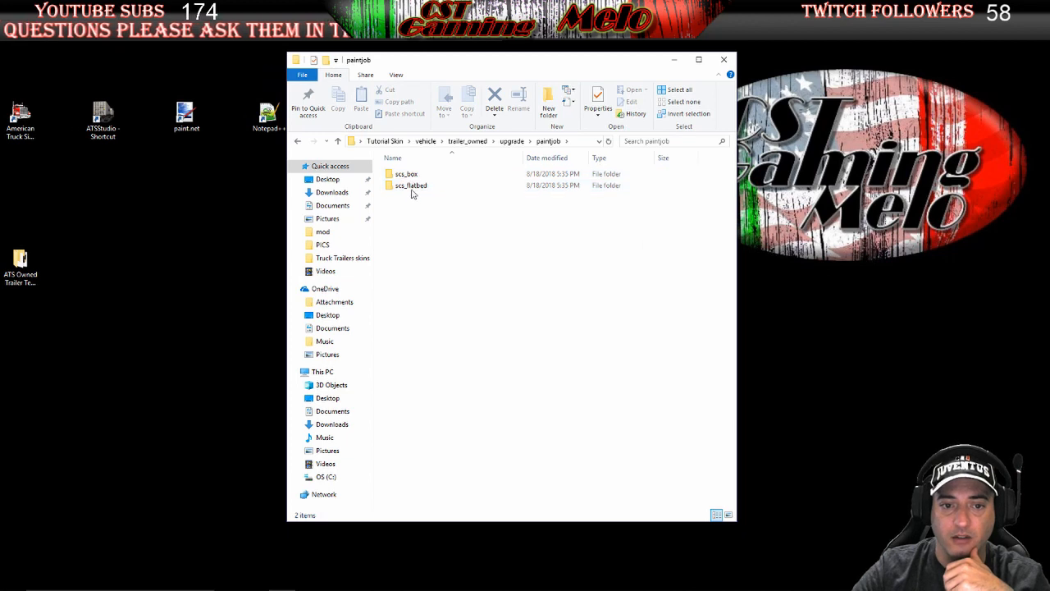
click(406, 188)
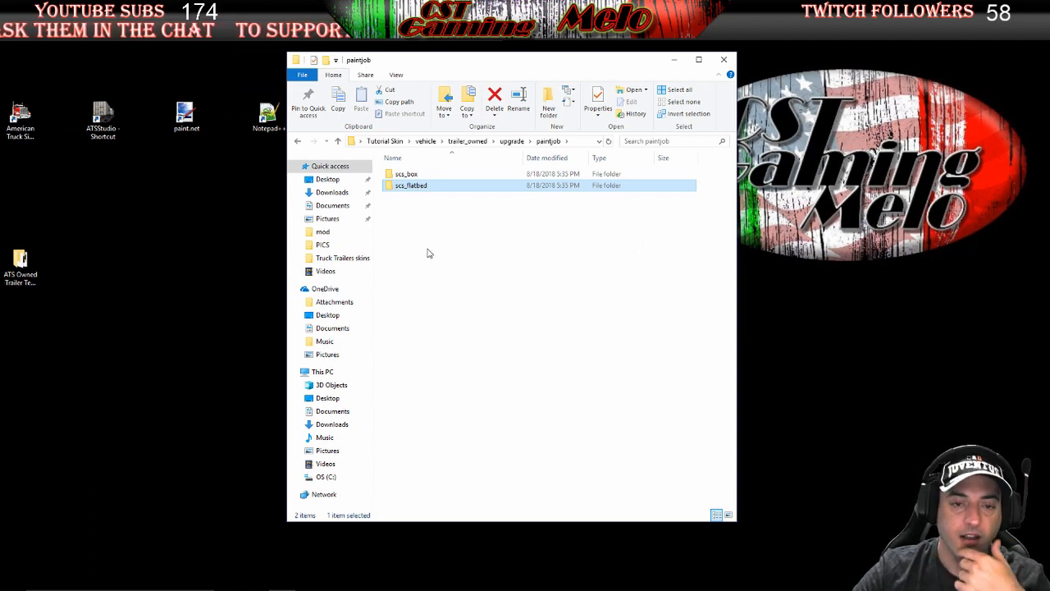
click(408, 174)
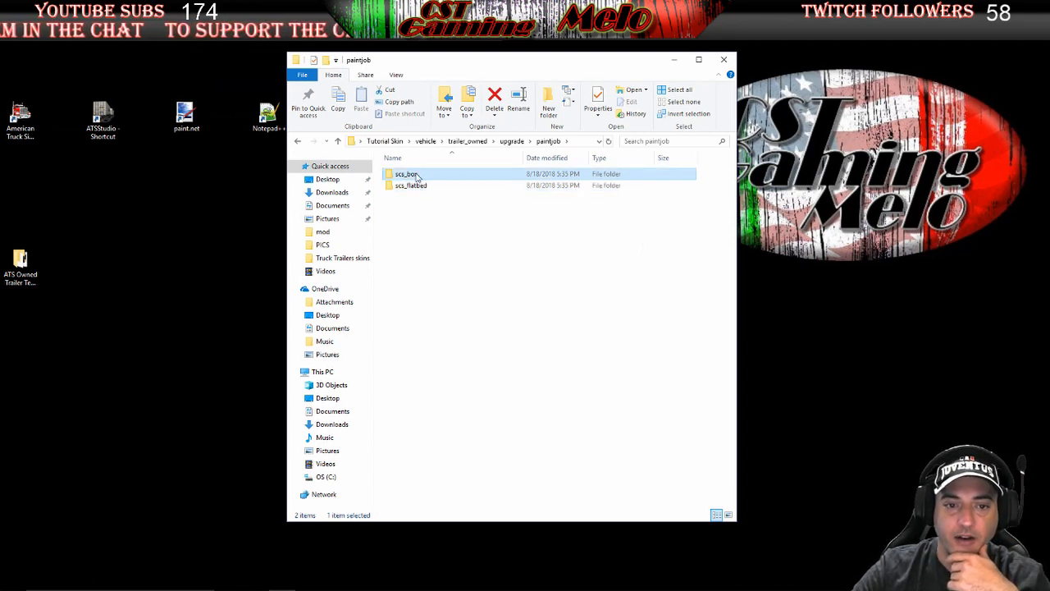
double_click(417, 176)
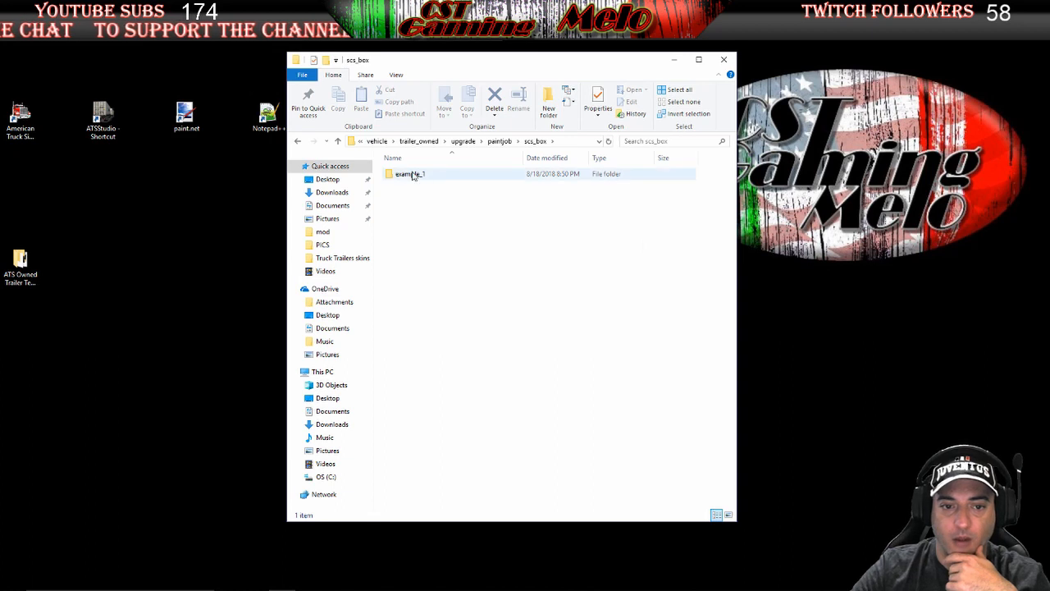
double_click(420, 178)
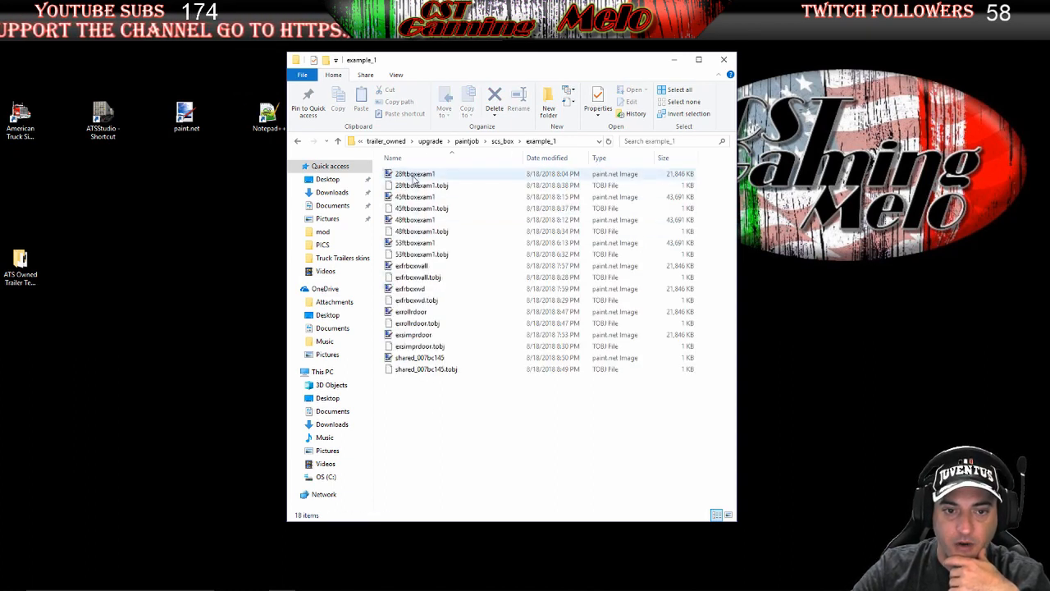
Look through the box trailer texture files in example_1, from 28ftboxexam1 down to exsimprdoor
click(412, 177)
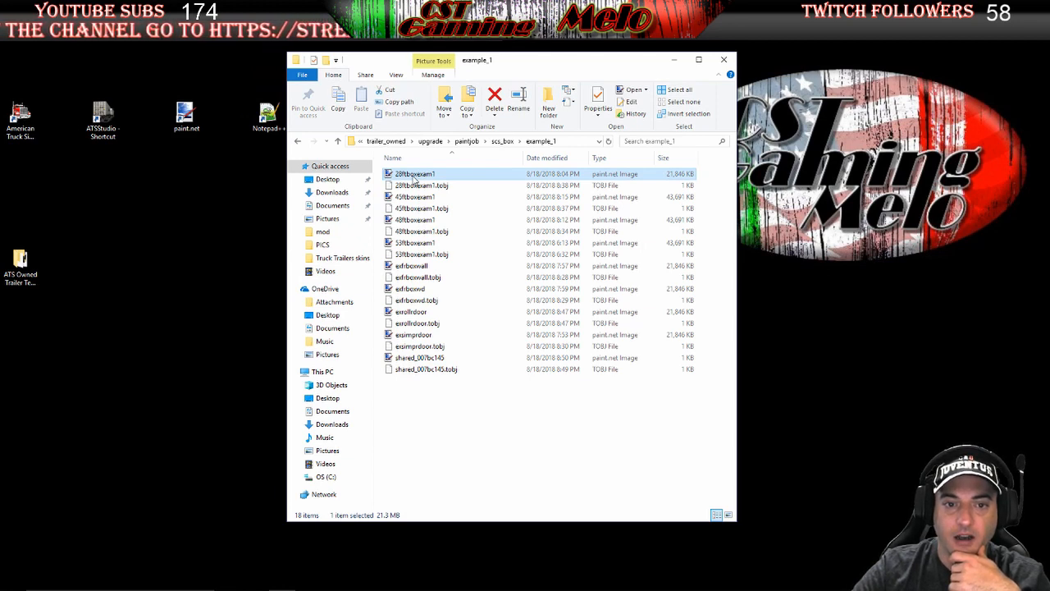
click(415, 187)
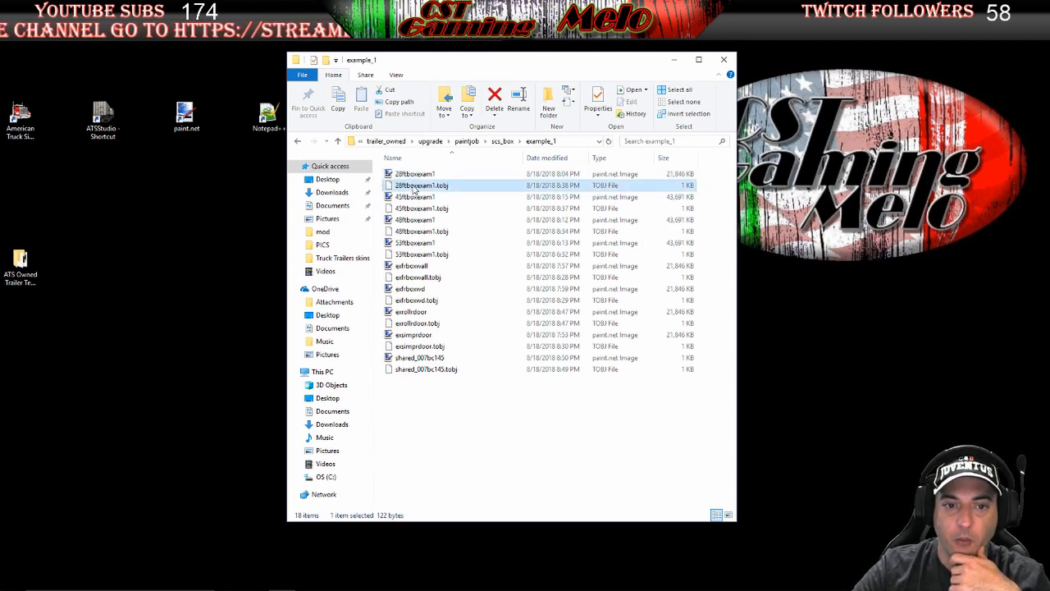
click(416, 197)
click(414, 220)
click(412, 244)
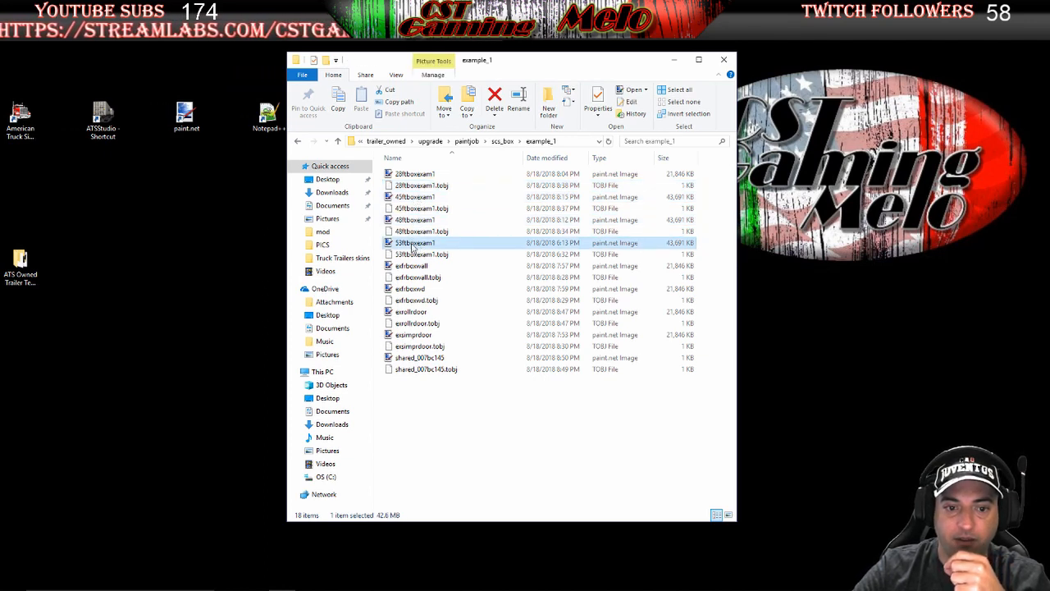
click(414, 267)
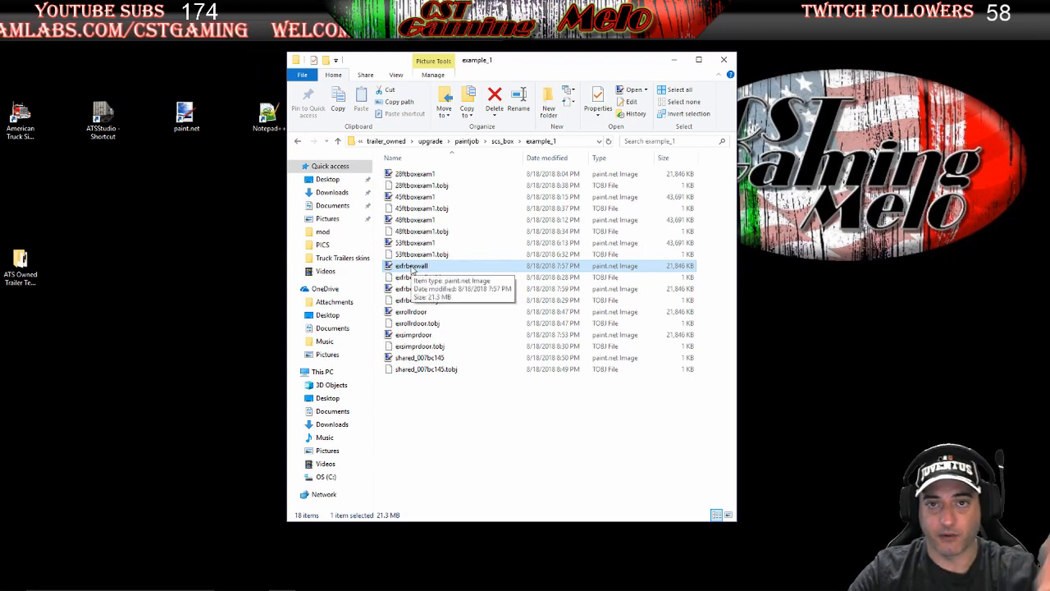
click(414, 289)
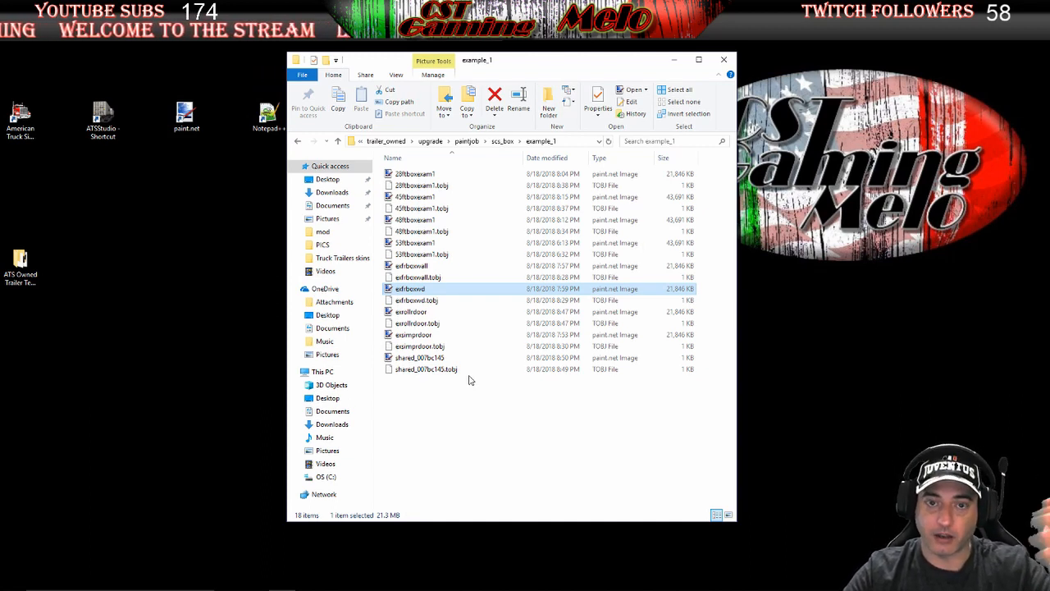
click(423, 313)
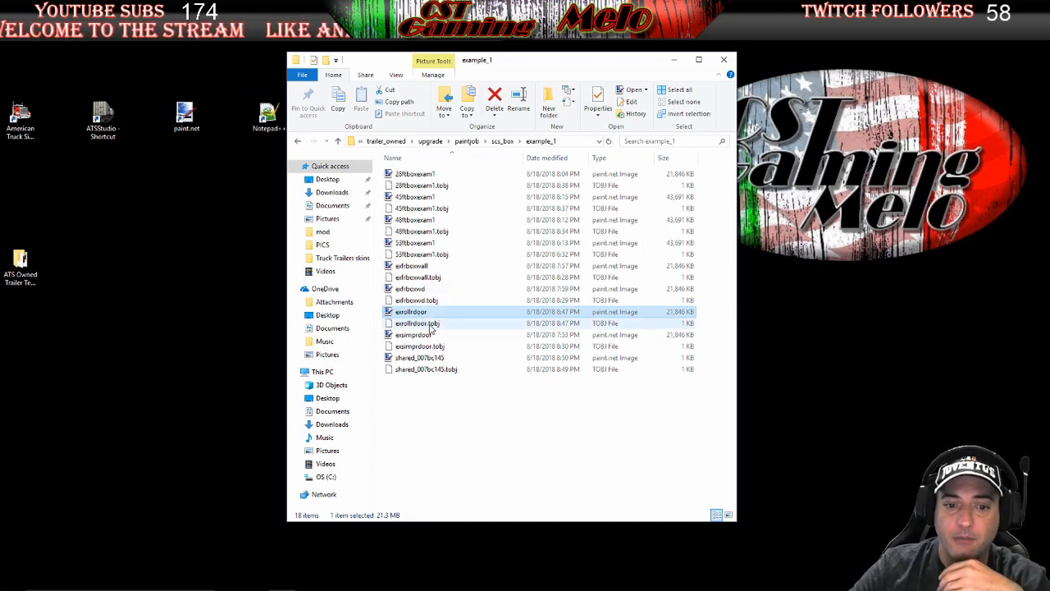
click(426, 336)
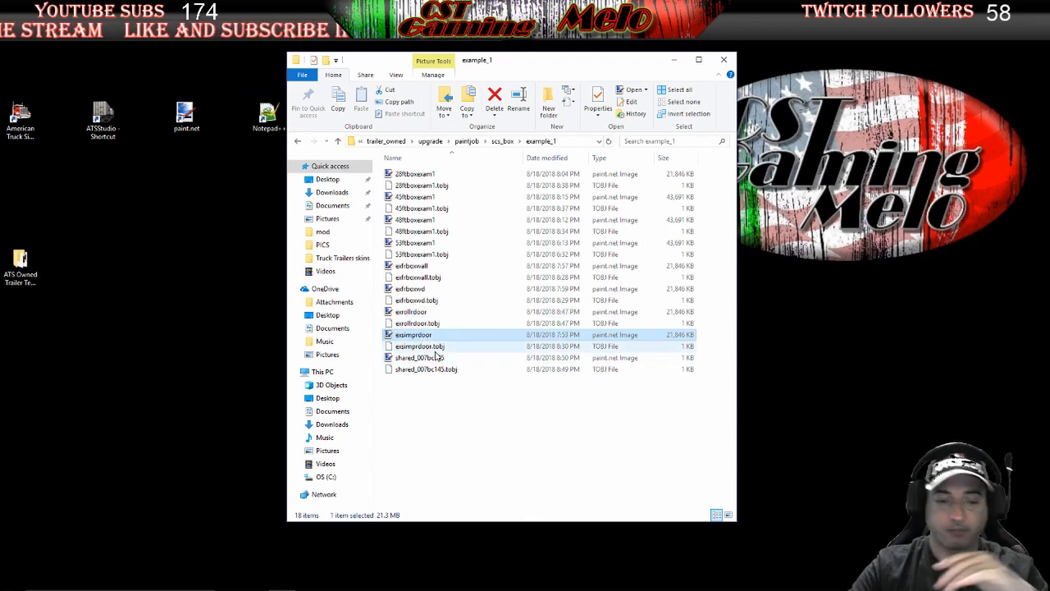
Open the shared_007bc145 image from the example_1 folder in paint.net
click(435, 358)
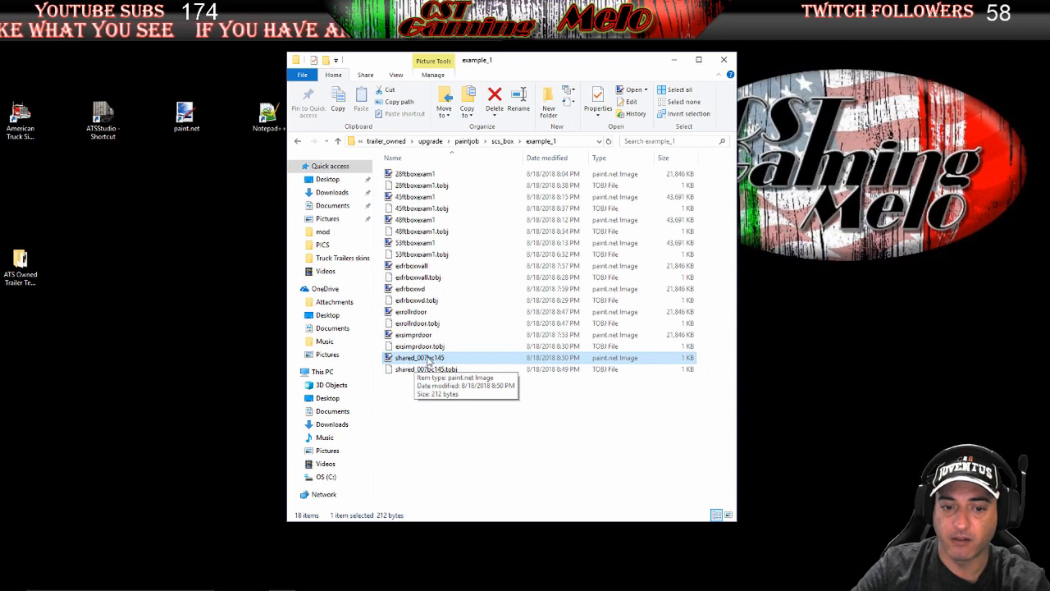
right_click(428, 361)
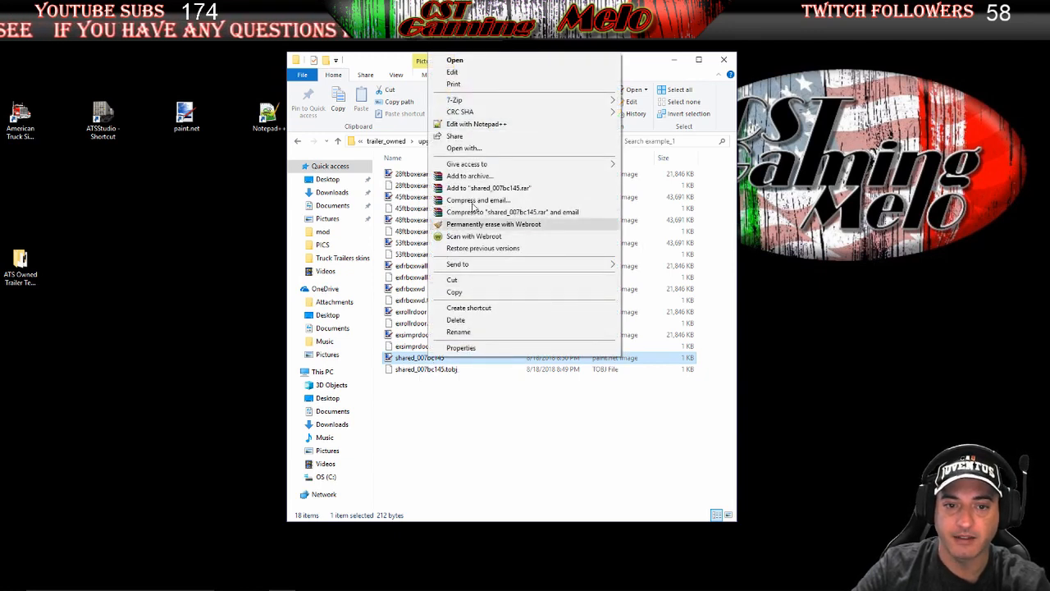
click(466, 148)
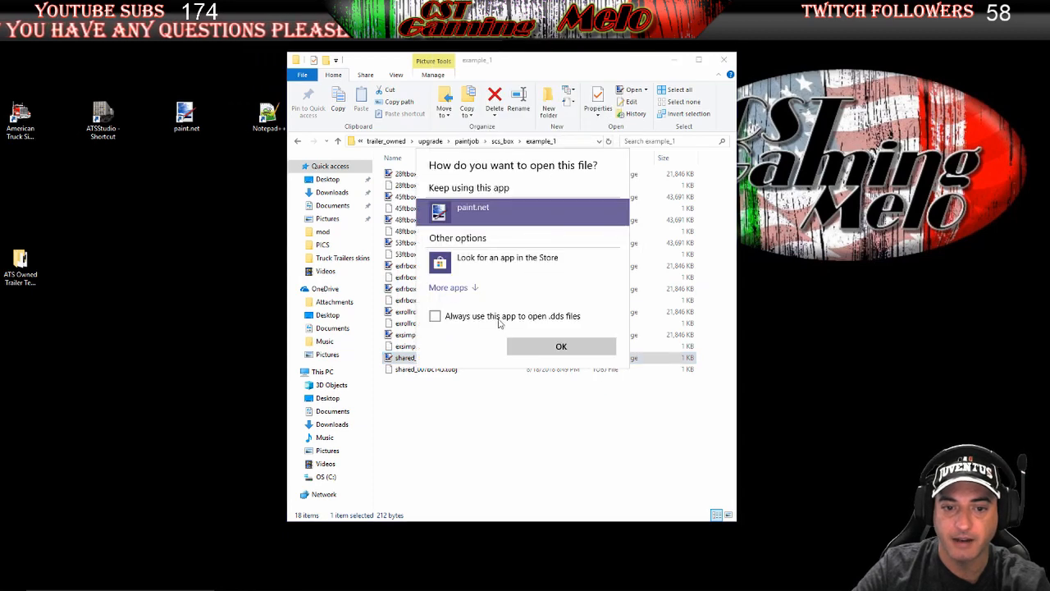
click(561, 346)
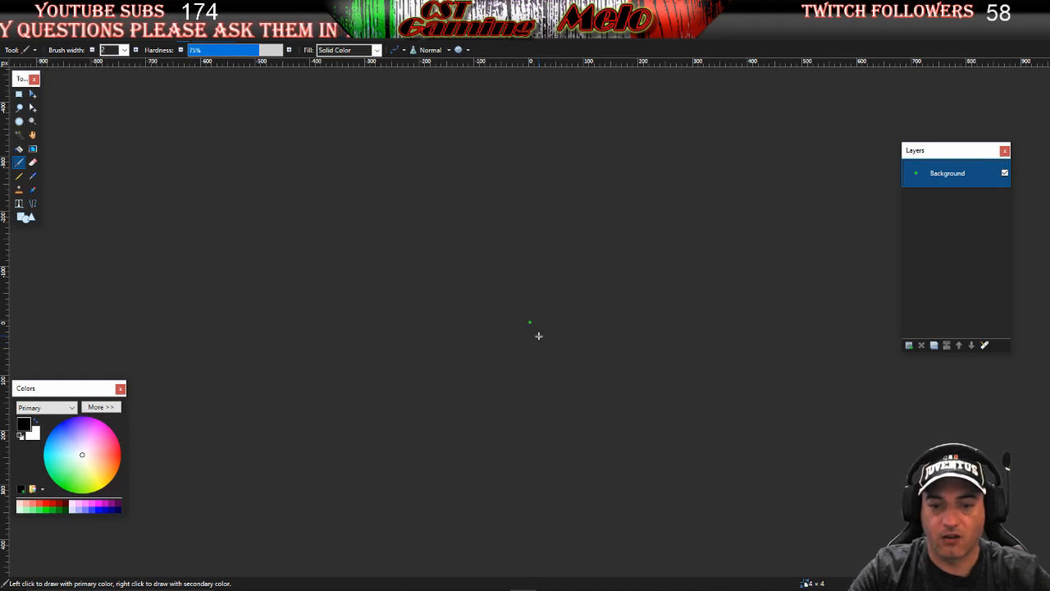
Fill the small green square of the shared_007bc145 image with black using the Paint Bucket
scroll(537, 335, up, 10)
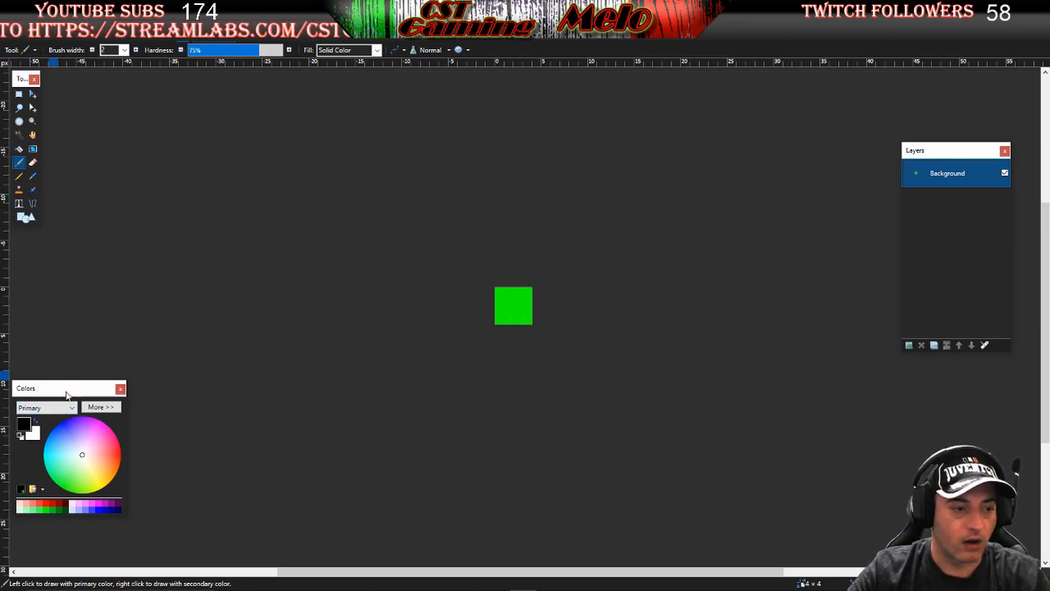
click(19, 149)
click(500, 301)
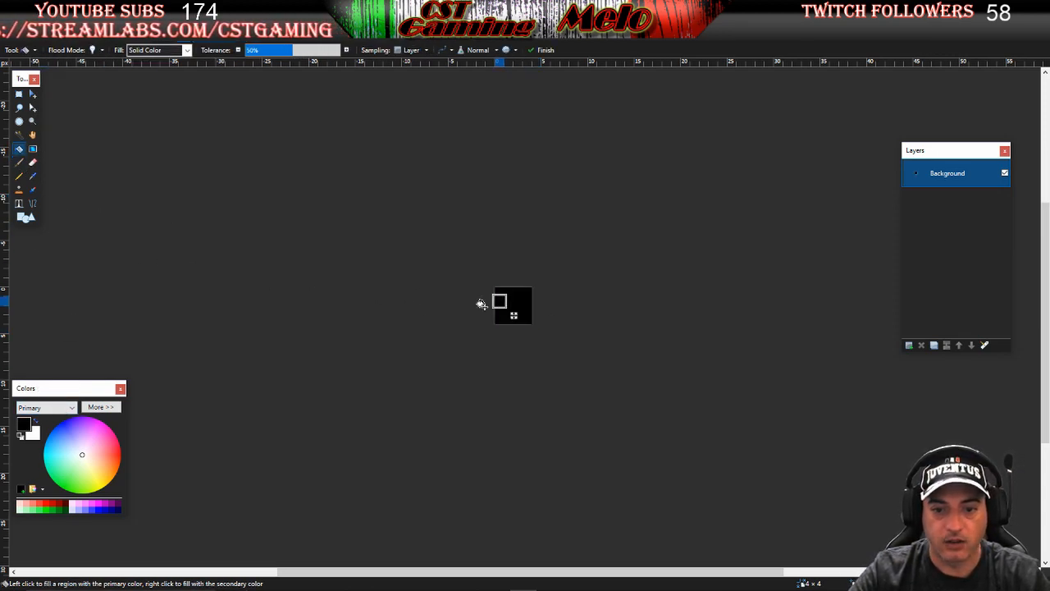
Save the black shared_007bc145 image in DXT5 (Interpolated Alpha) format with generated mip maps and close paint.net
click(12, 31)
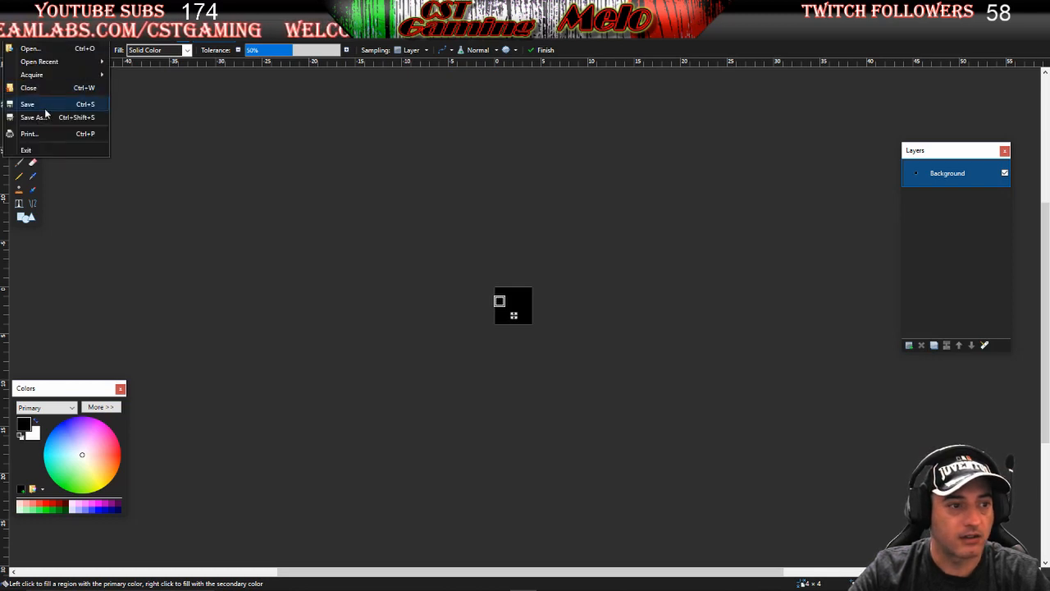
click(41, 104)
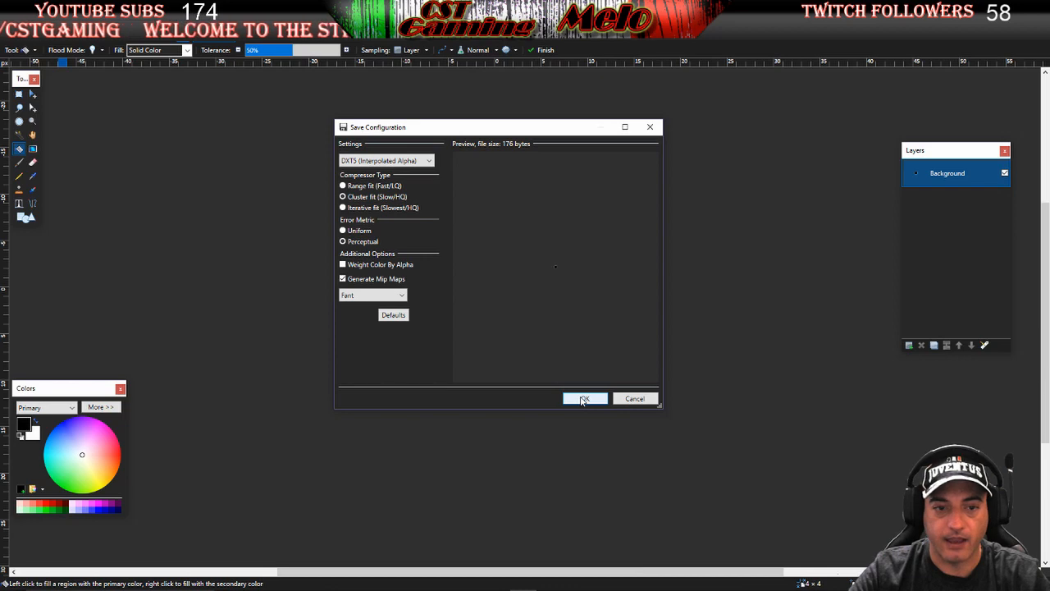
click(582, 399)
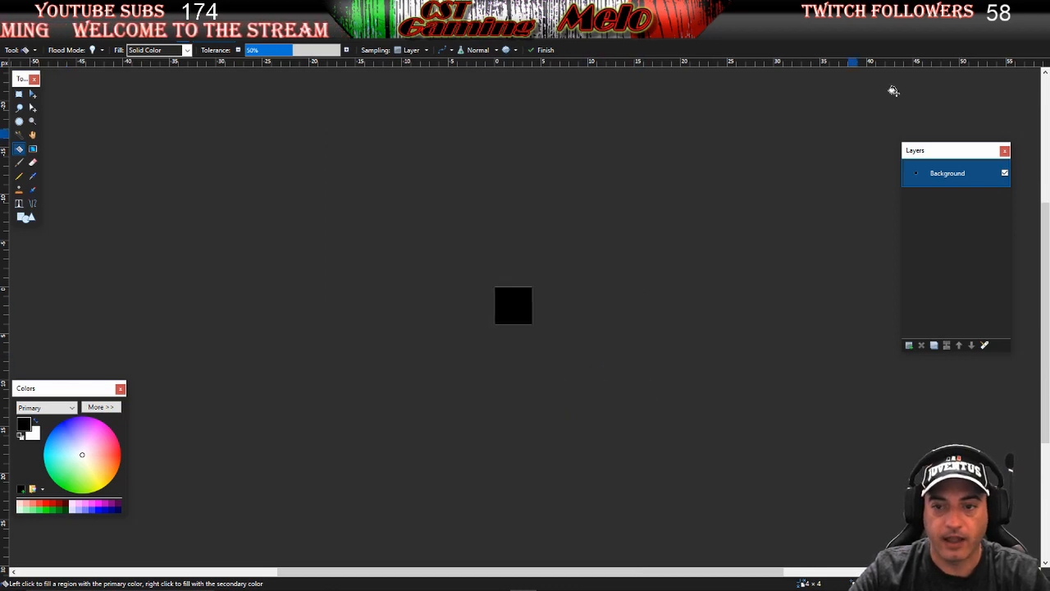
click(1036, 8)
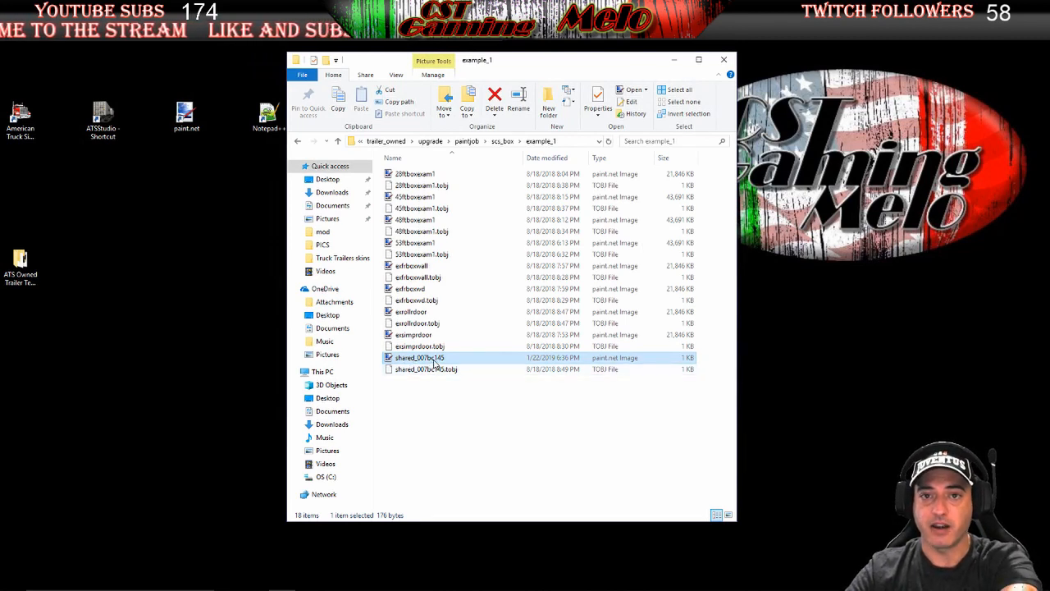
Go to the example_1 folder inside scs_flatbed in the paintjob folder
click(299, 142)
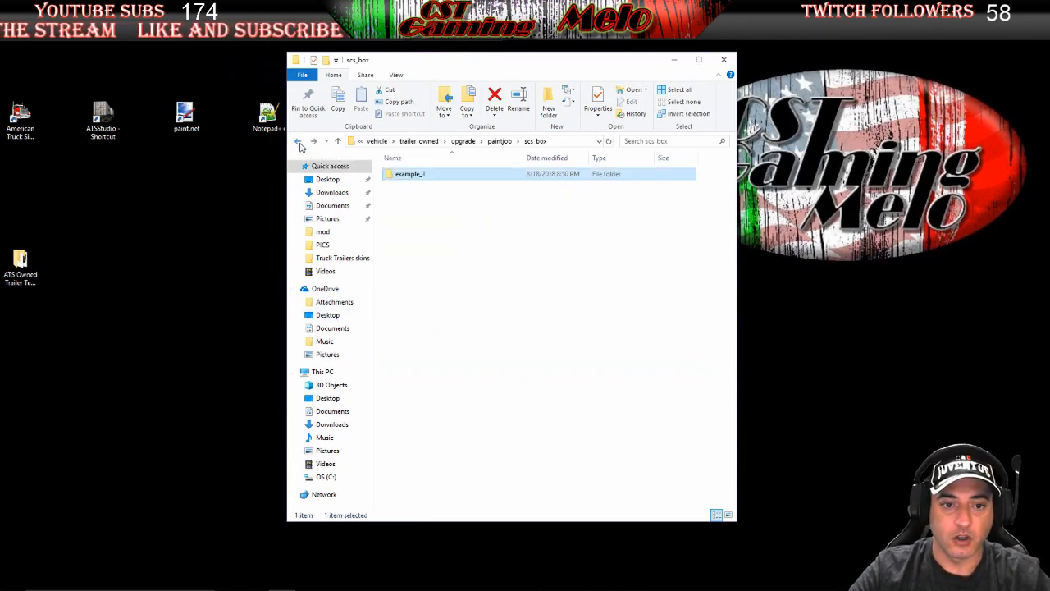
click(299, 141)
click(404, 187)
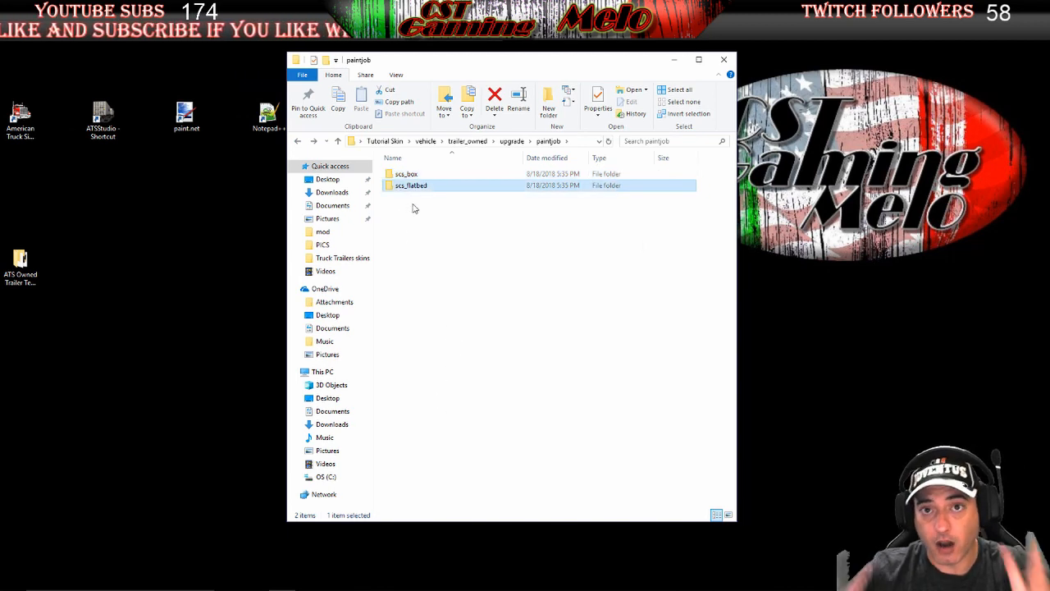
double_click(408, 186)
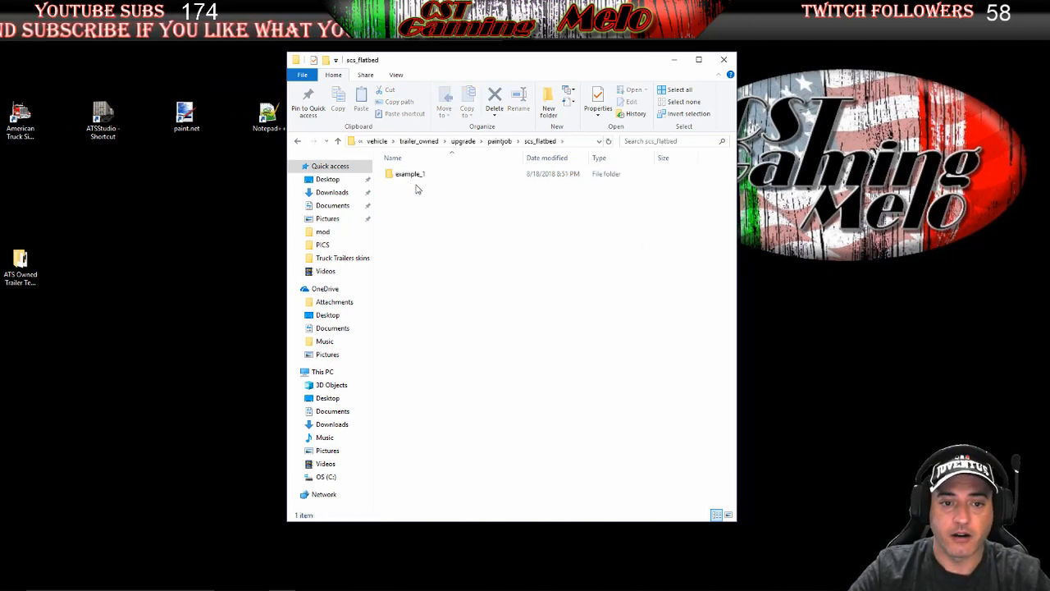
double_click(417, 175)
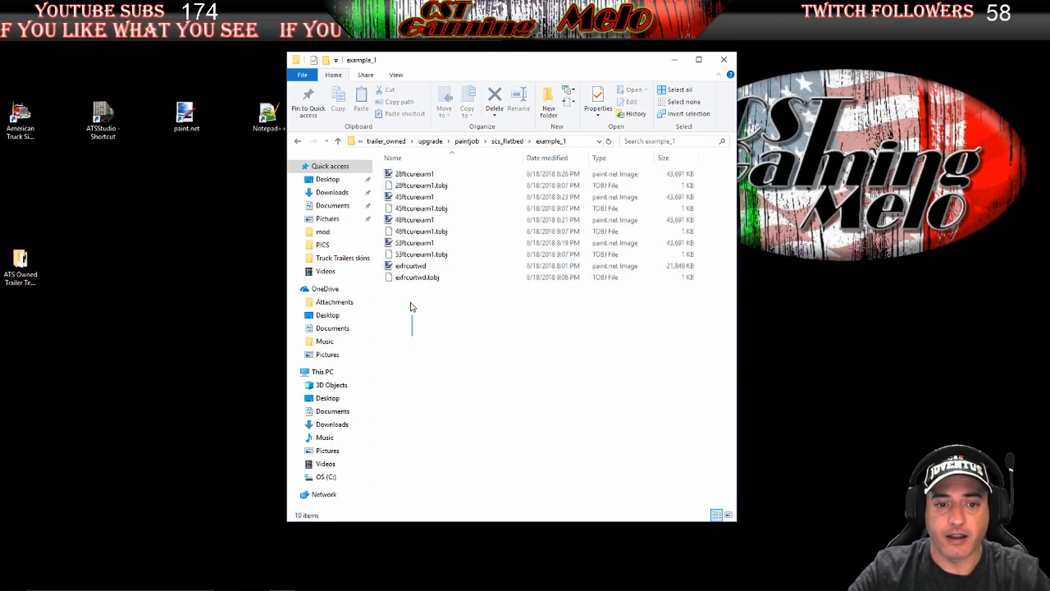
Look through the flatbed trailer texture files in example_1, from 28ftcurexam1 down to exfrcurtwd
drag(410, 332, 415, 169)
click(436, 309)
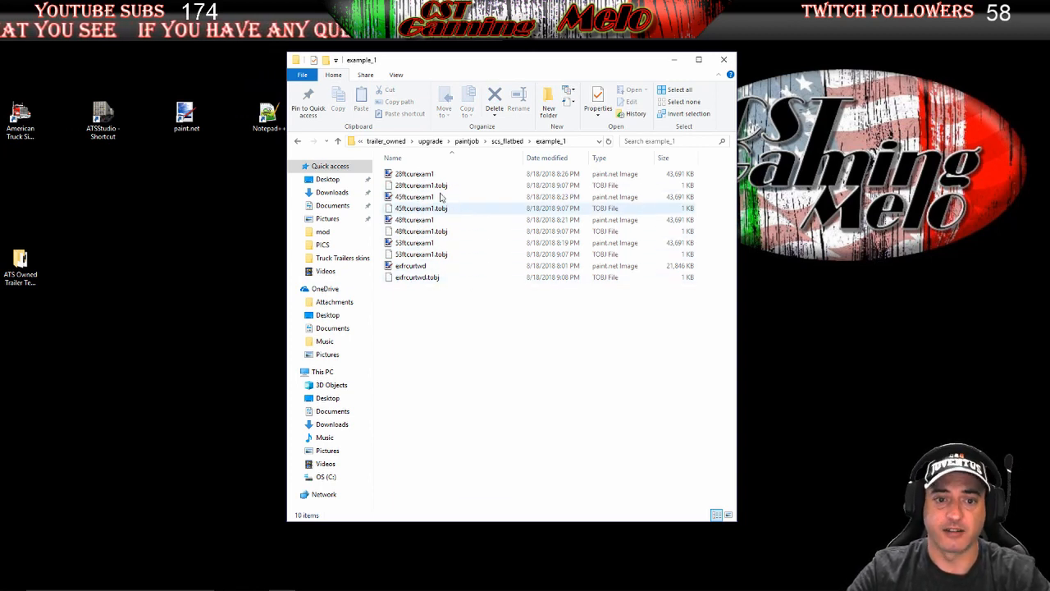
click(417, 174)
click(423, 187)
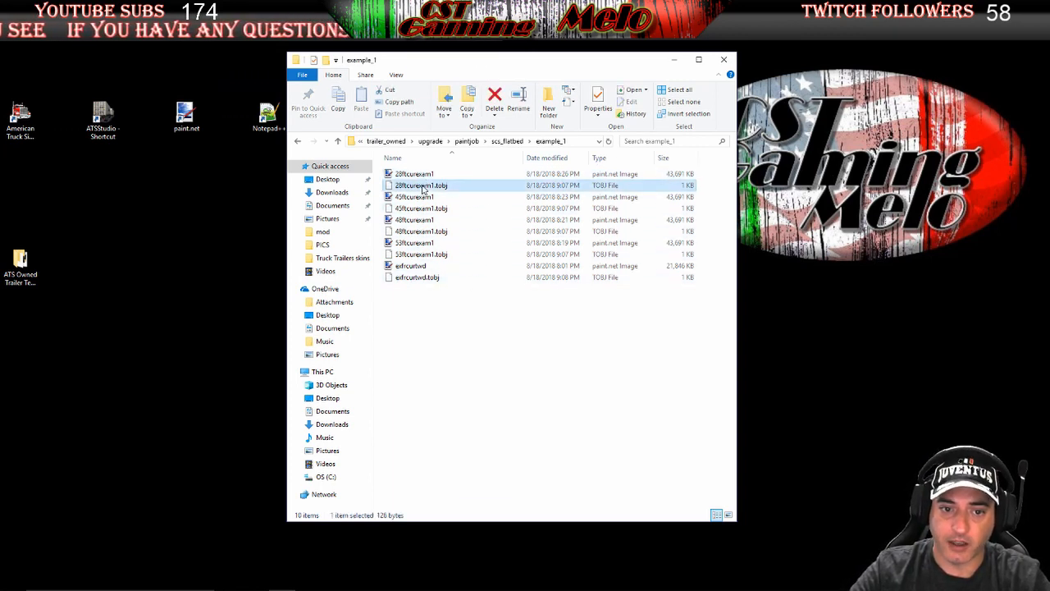
click(420, 198)
click(420, 208)
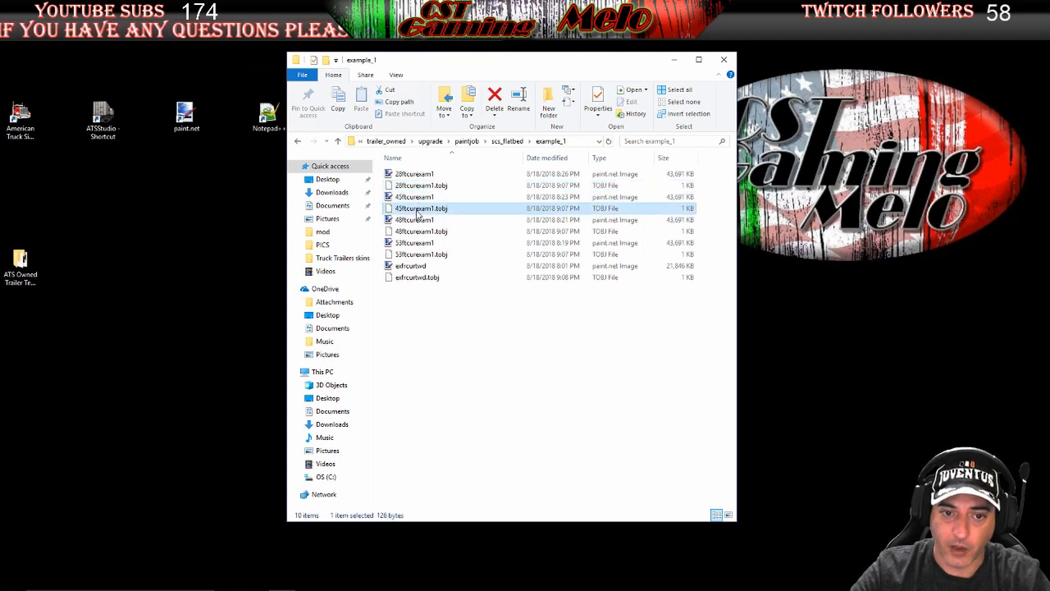
click(414, 220)
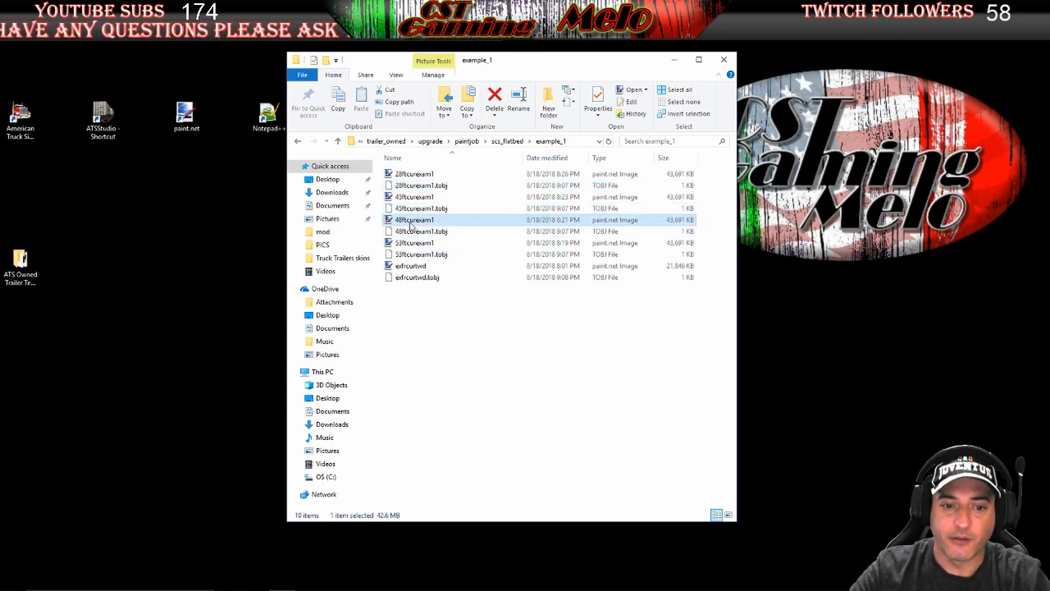
click(414, 243)
click(412, 266)
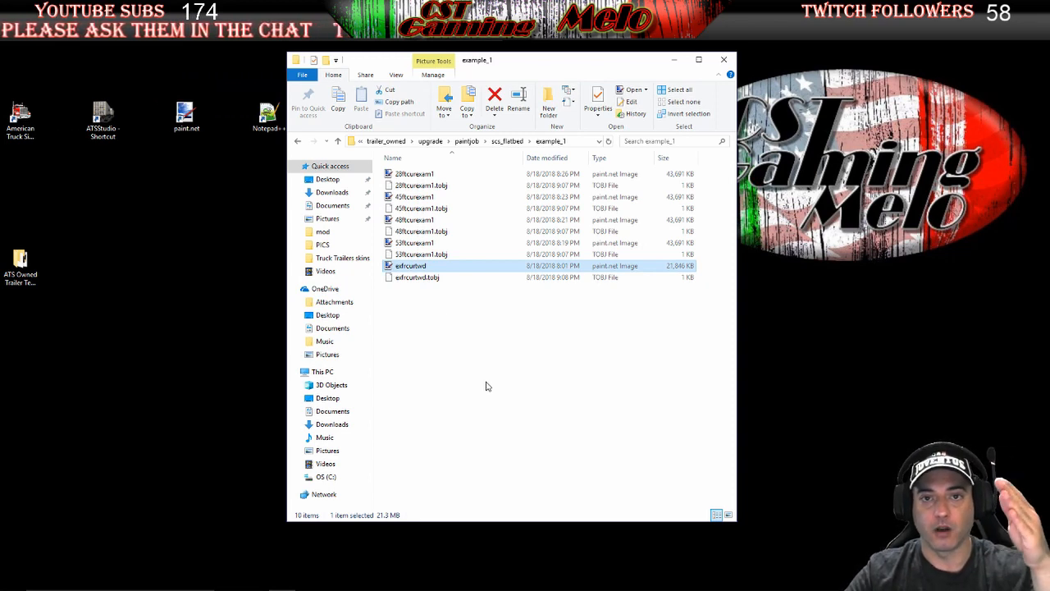
click(515, 375)
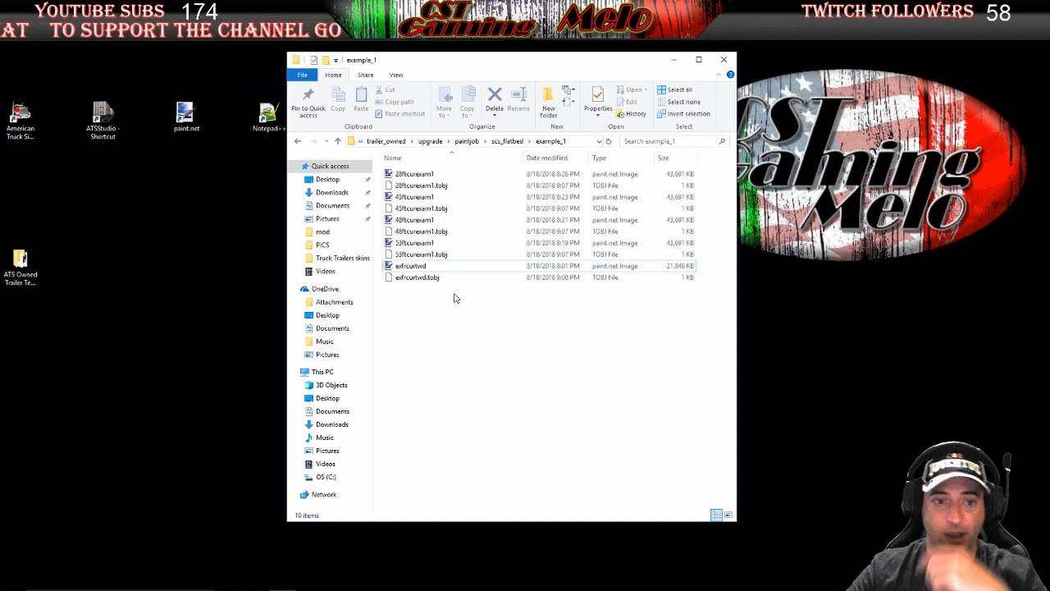
Return to the Tutorial Skin folder and go to the accessory folder inside material, ui
click(297, 144)
click(297, 144)
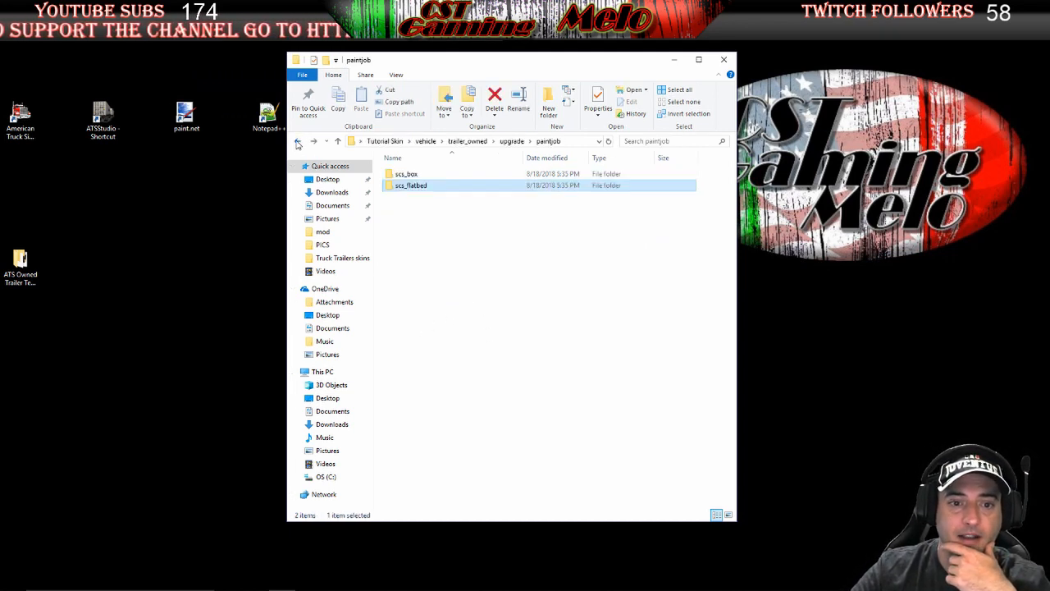
click(297, 144)
click(298, 144)
click(298, 144)
click(298, 143)
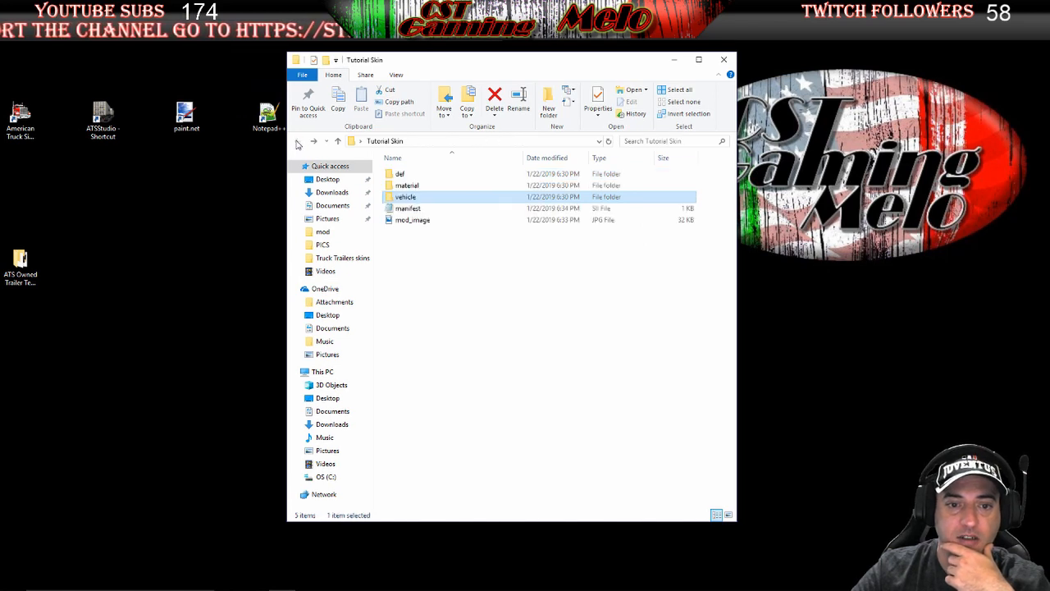
click(407, 186)
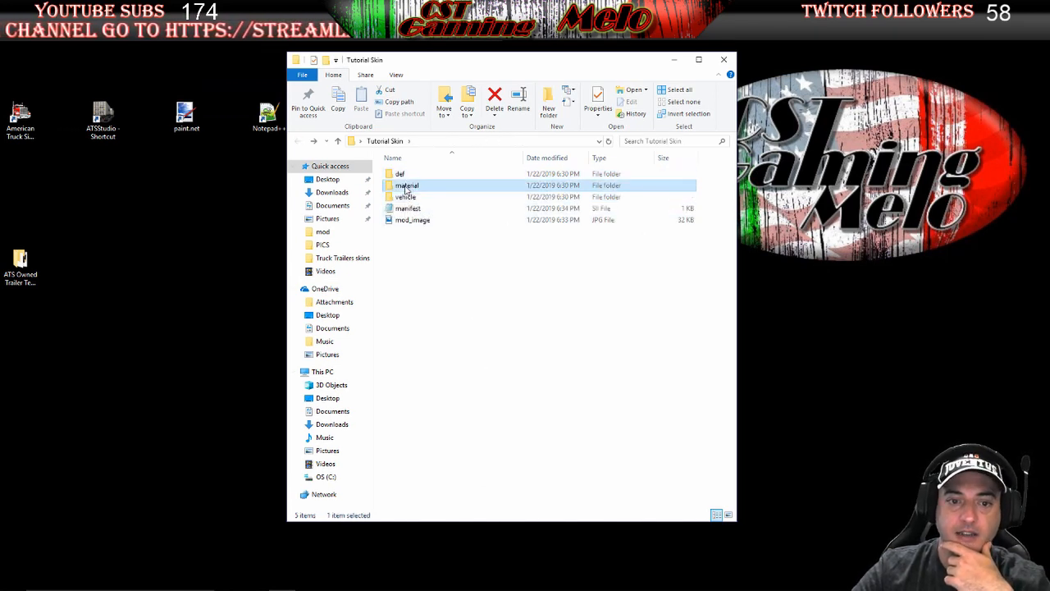
double_click(413, 187)
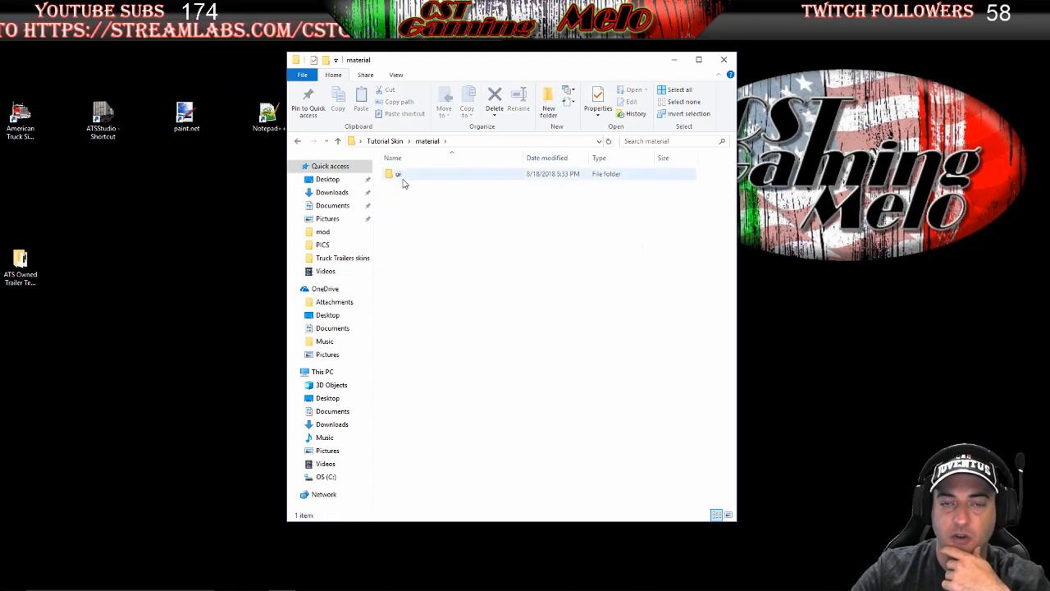
double_click(401, 177)
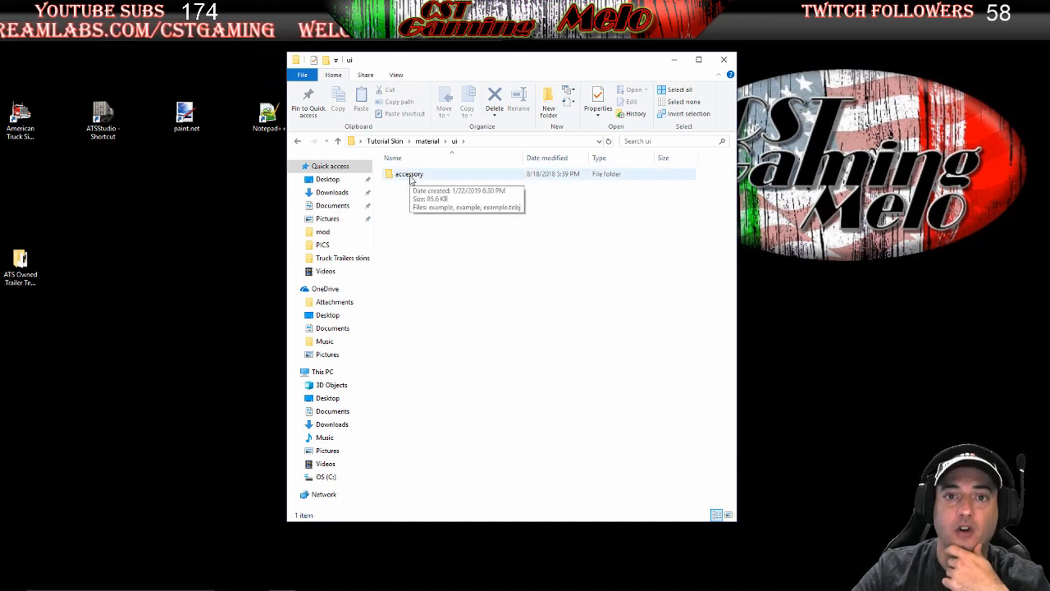
double_click(410, 177)
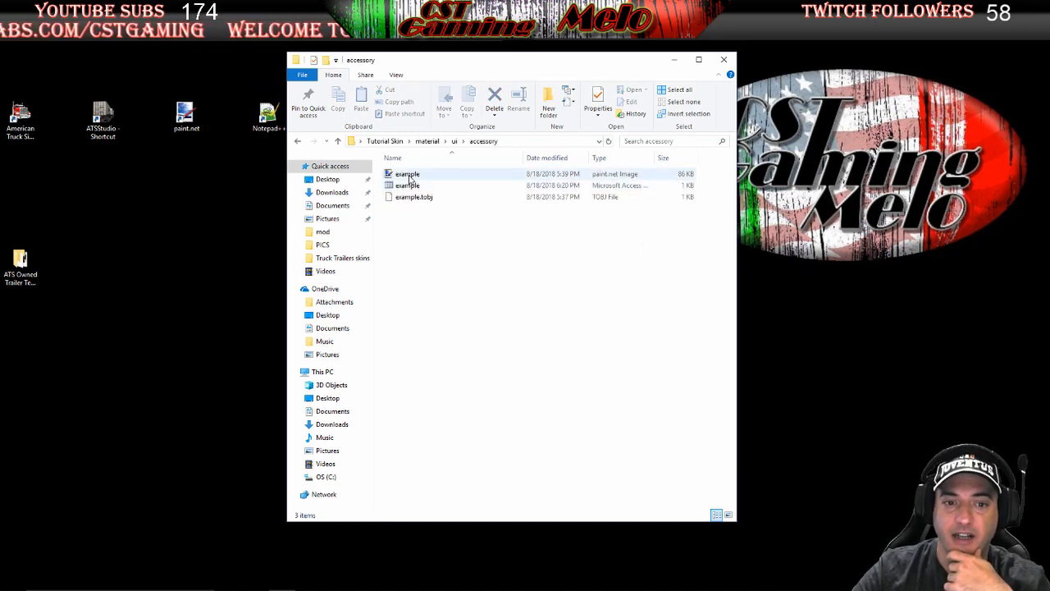
Check the three example files in the accessory folder and open the example icon image in paint.net
click(403, 175)
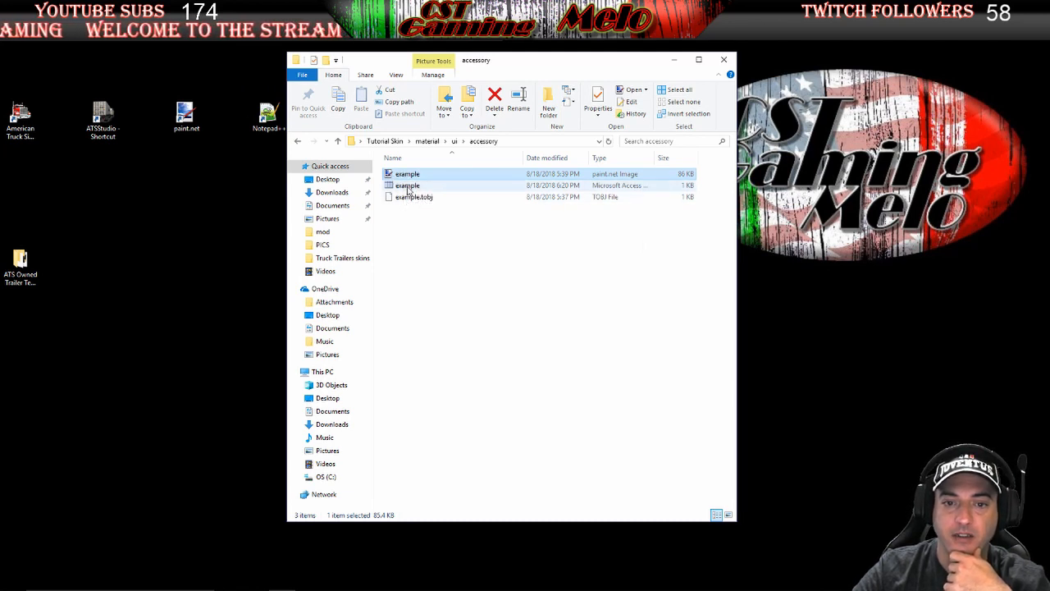
click(408, 187)
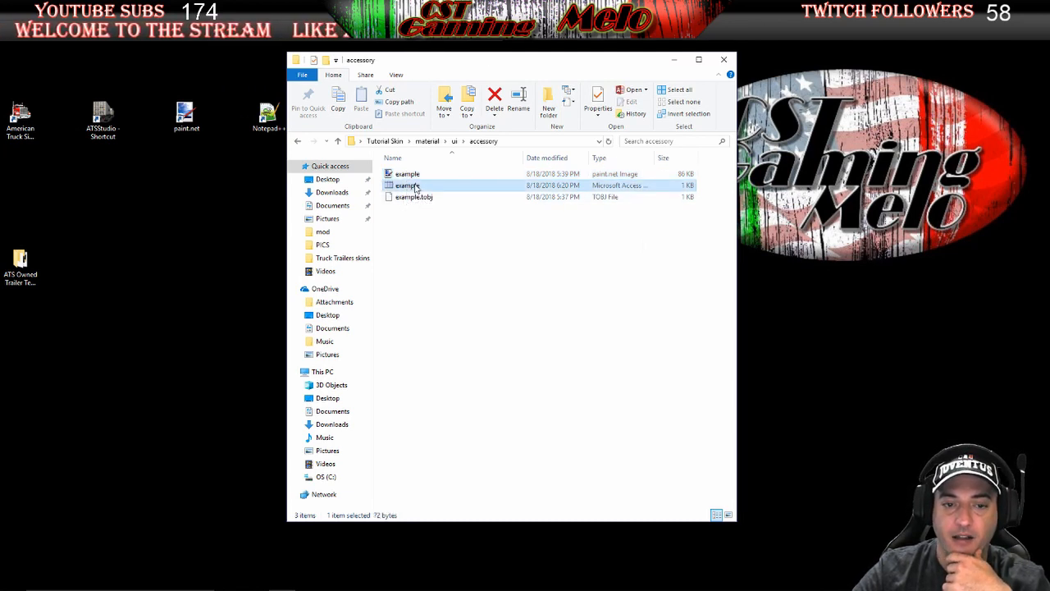
click(413, 197)
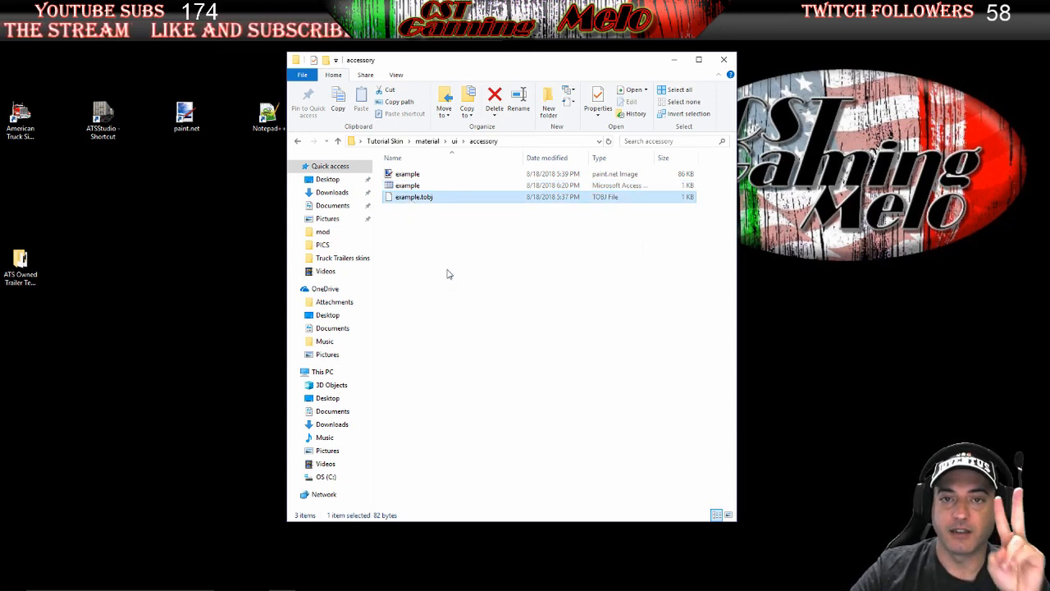
click(403, 177)
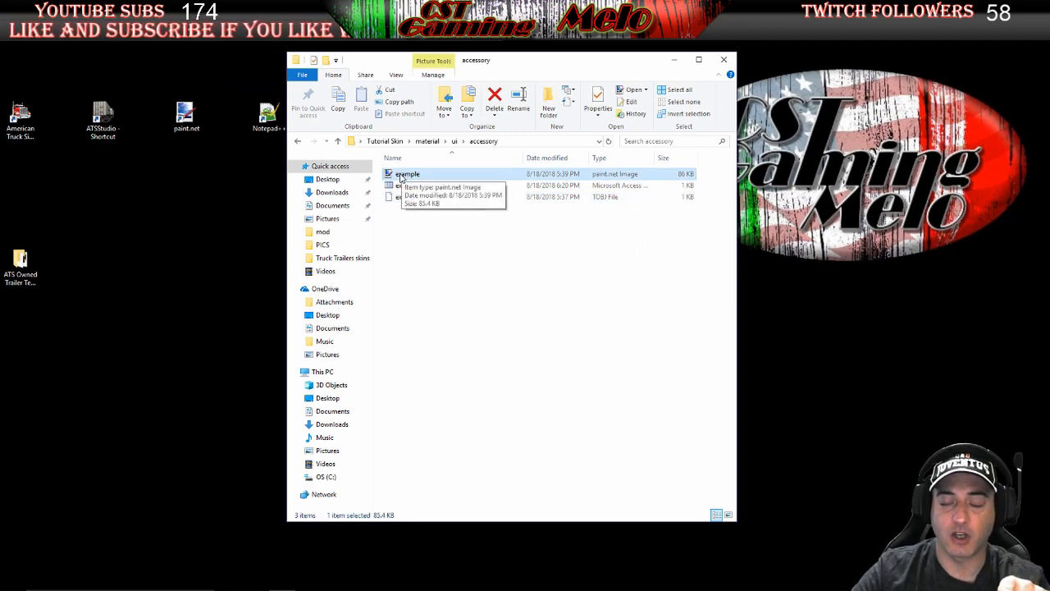
double_click(401, 177)
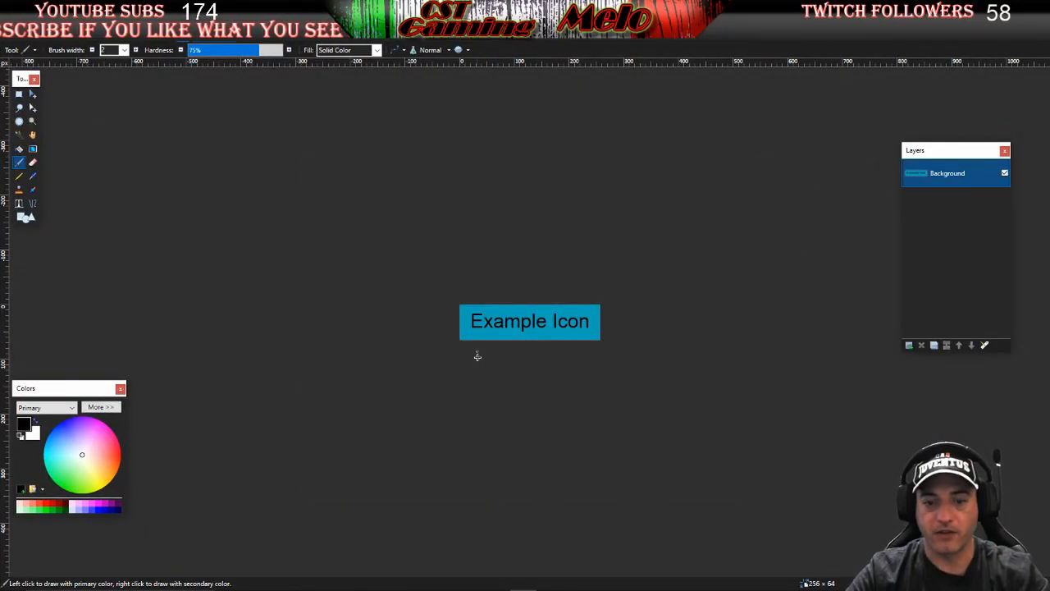
scroll(544, 342, up, 2)
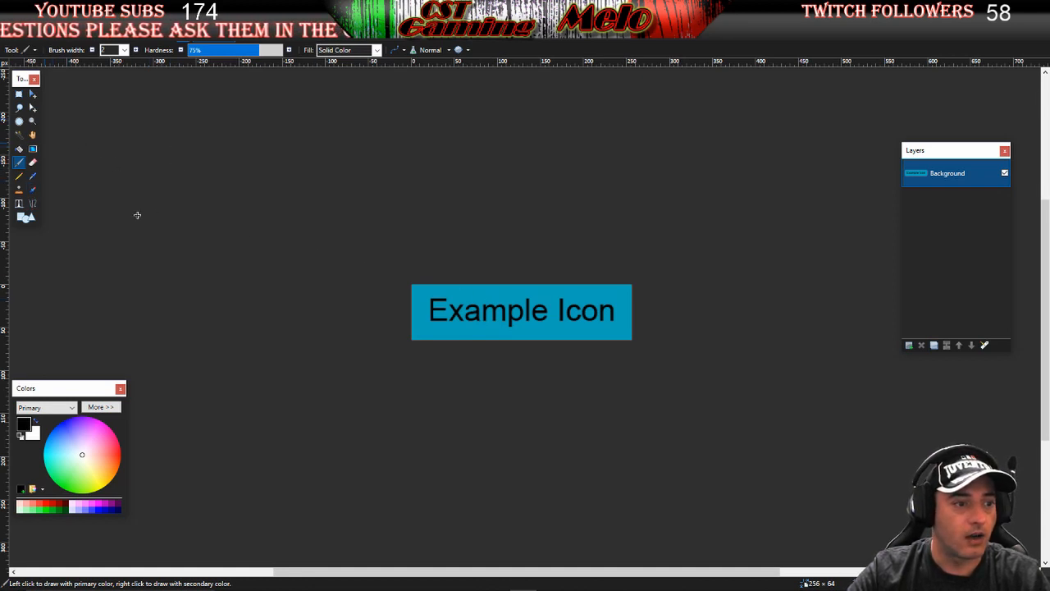
Add a new layer above the Example Icon background and fill it with black using the Paint Bucket
click(908, 345)
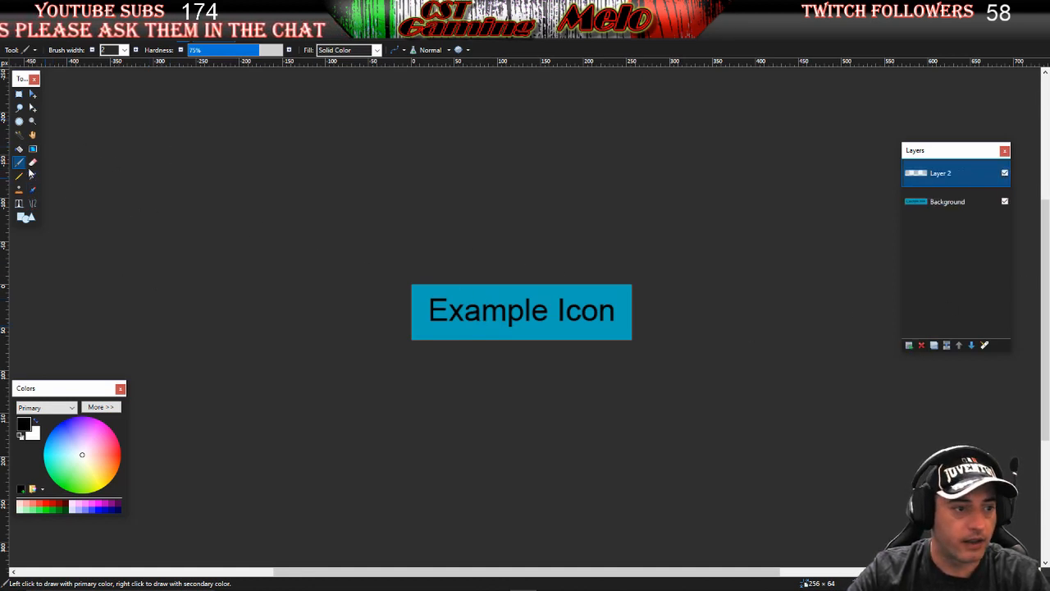
click(19, 148)
click(503, 300)
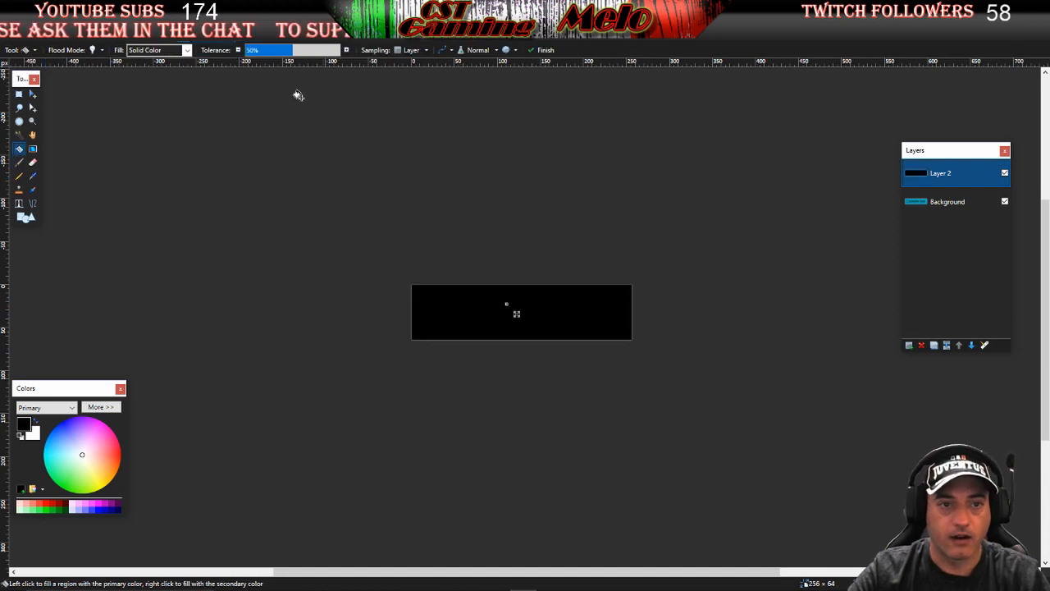
Open the New logos tests image from the PICS folder
click(13, 34)
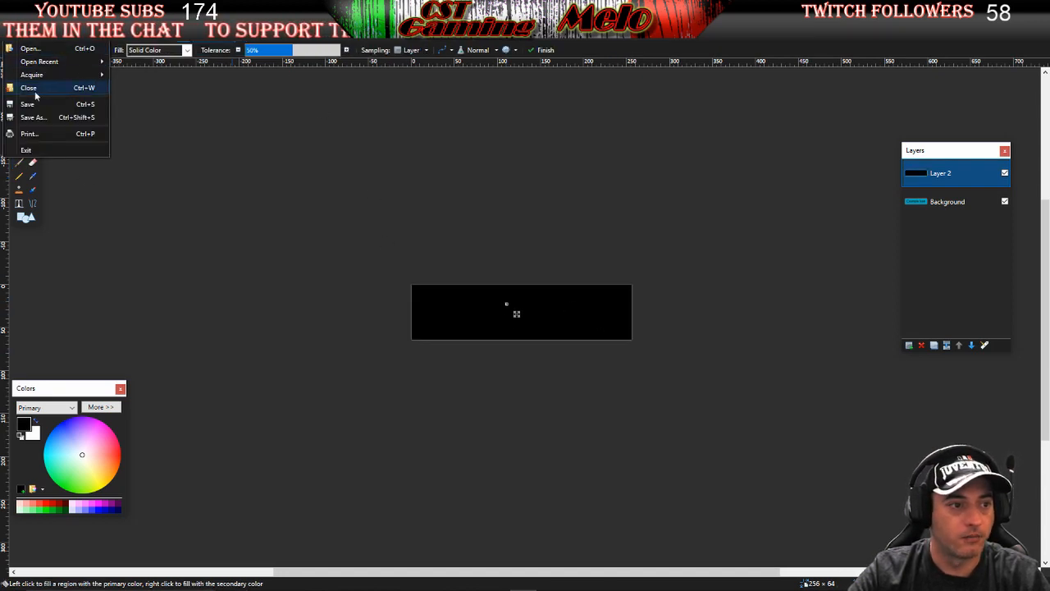
click(30, 48)
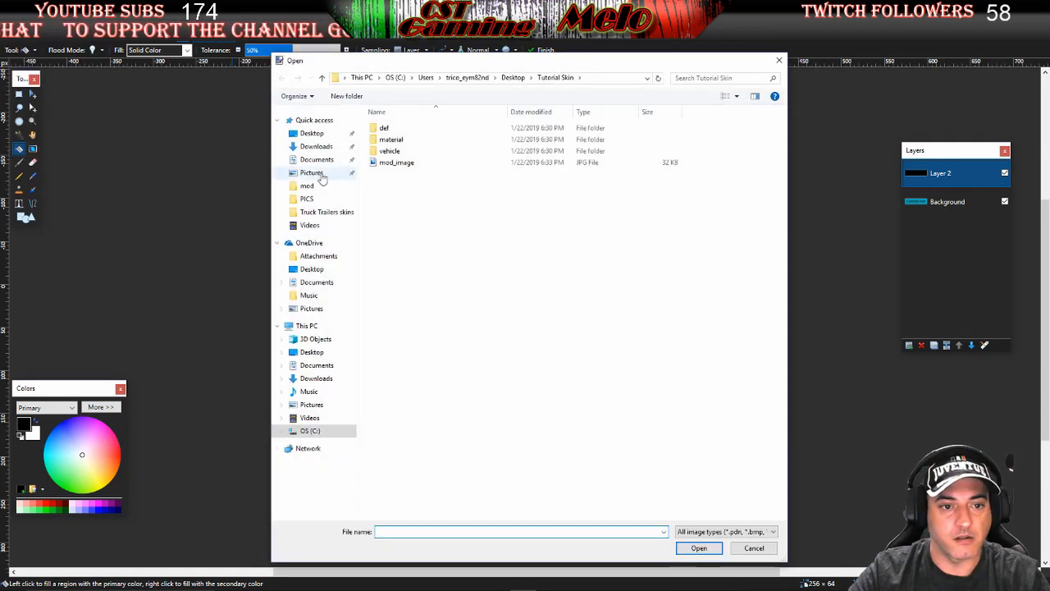
click(305, 200)
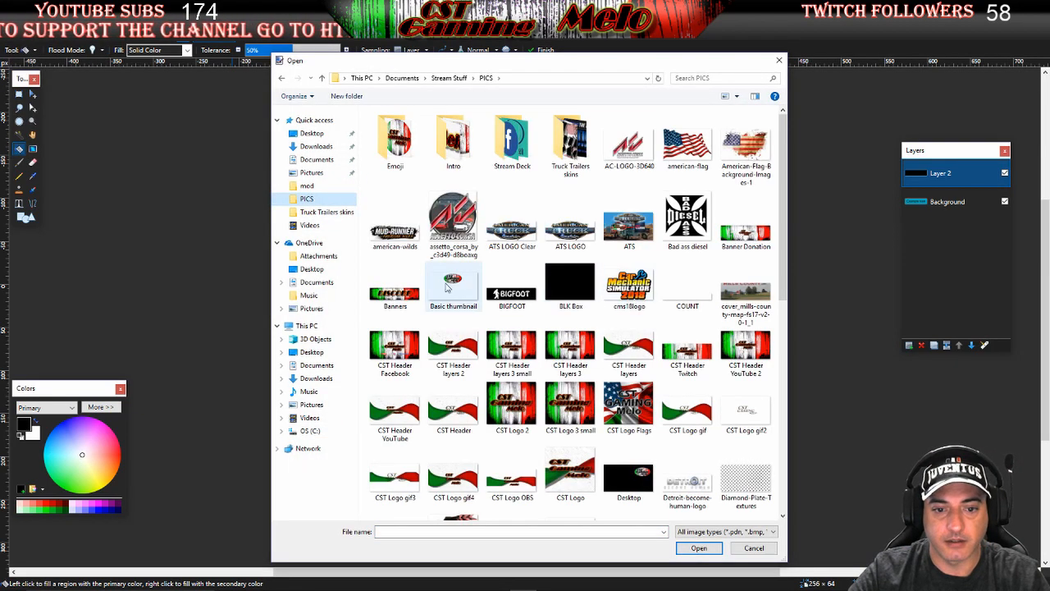
scroll(443, 311, down, 10)
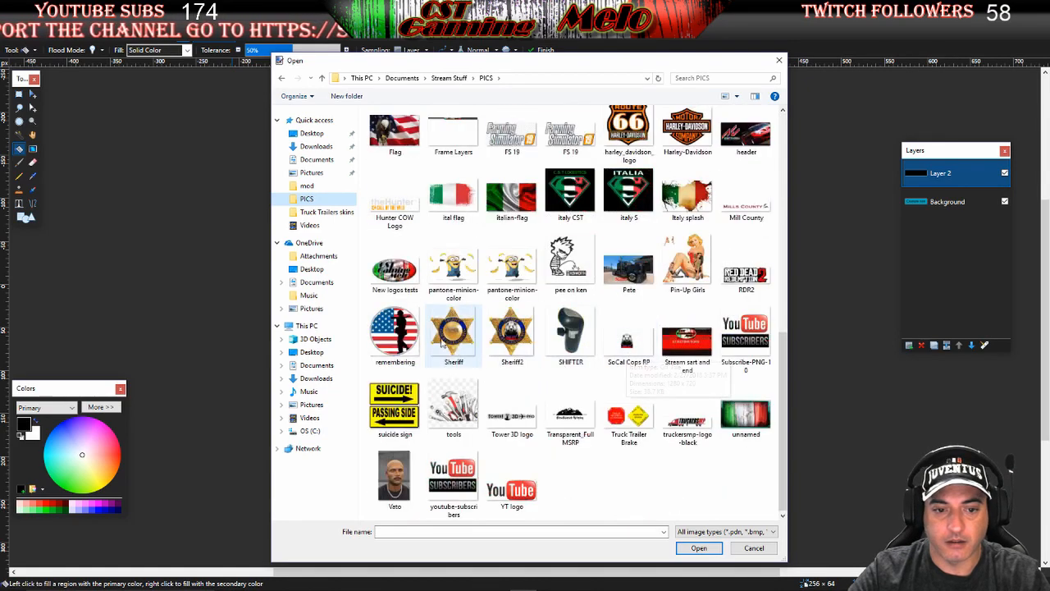
click(389, 281)
click(699, 548)
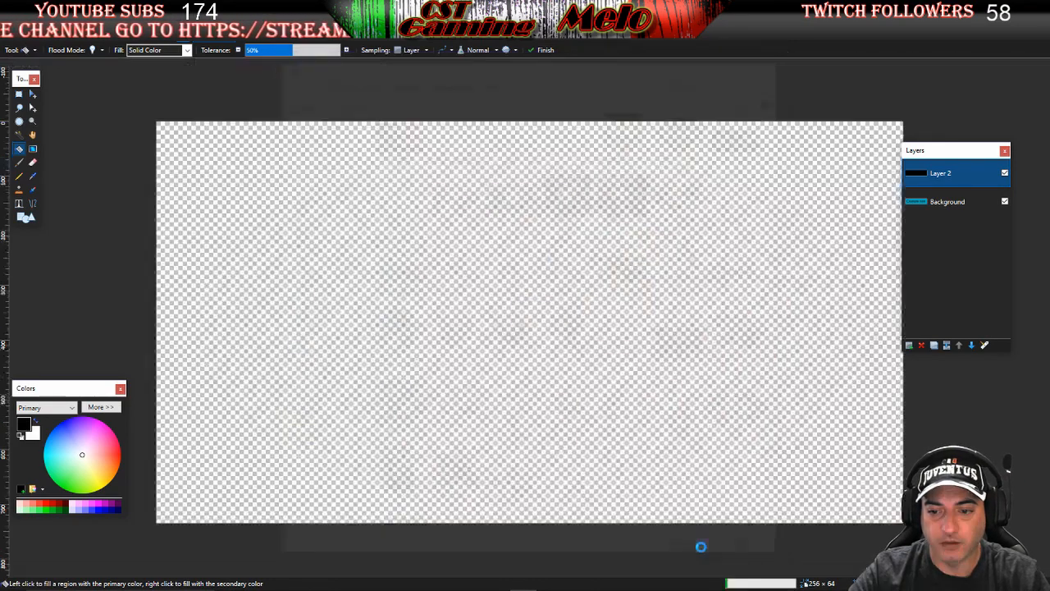
Merge the american-flag layer and the black lettering Layer 6 down into the logo image's Background layer
click(951, 297)
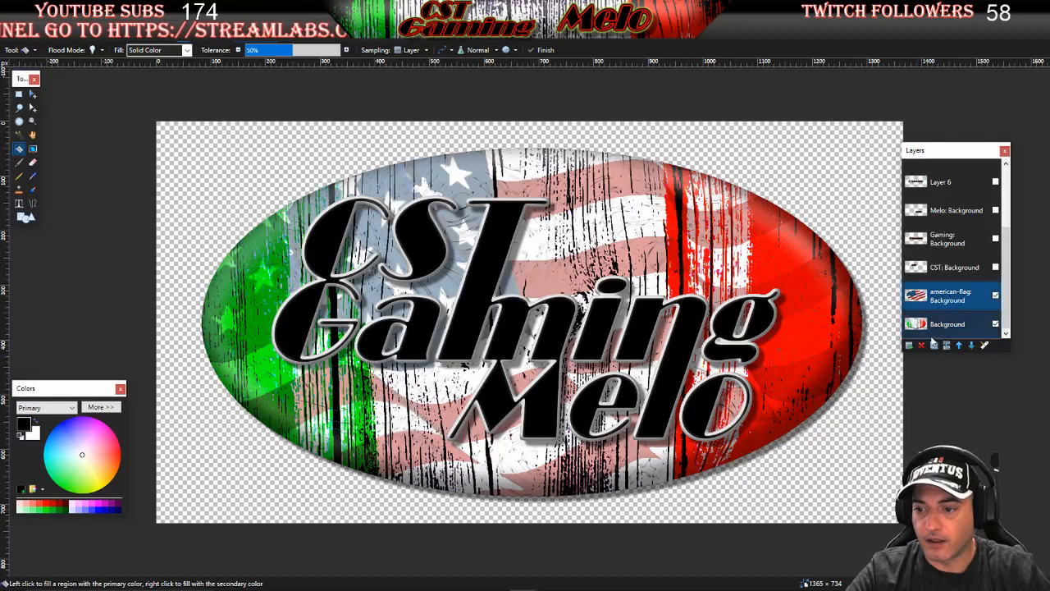
click(946, 345)
scroll(943, 291, up, 3)
drag(924, 171, 942, 324)
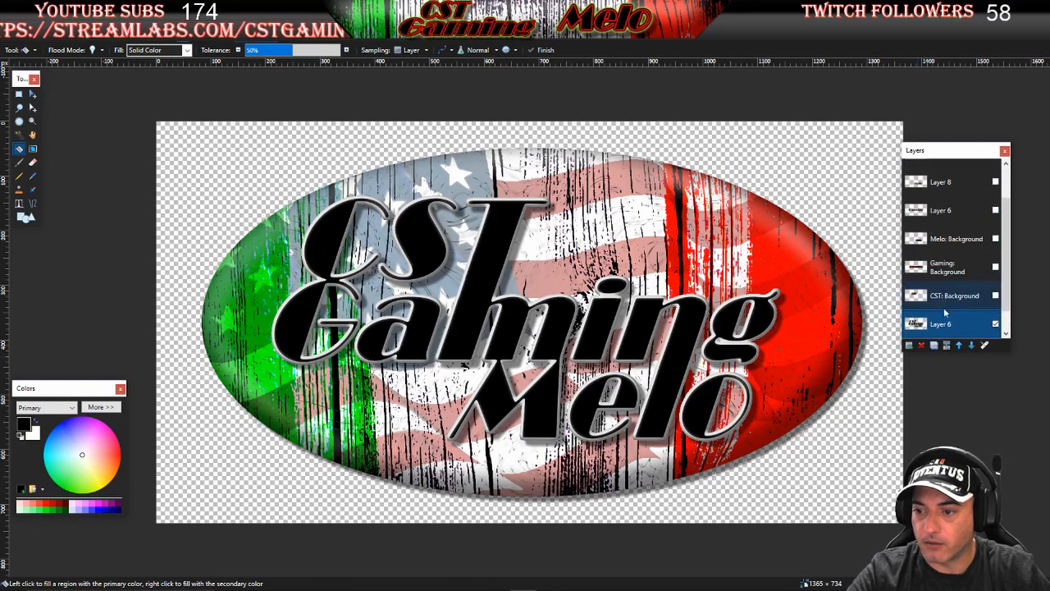
click(945, 346)
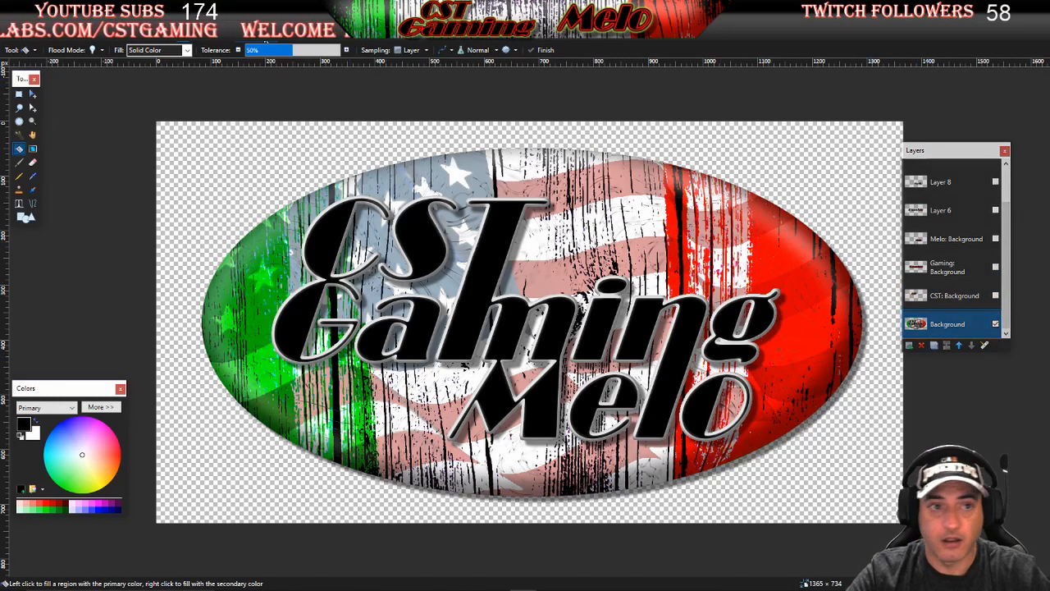
Add a new layer above the black fill in the icon image and paste the merged logo onto it, keeping the canvas size
click(345, 25)
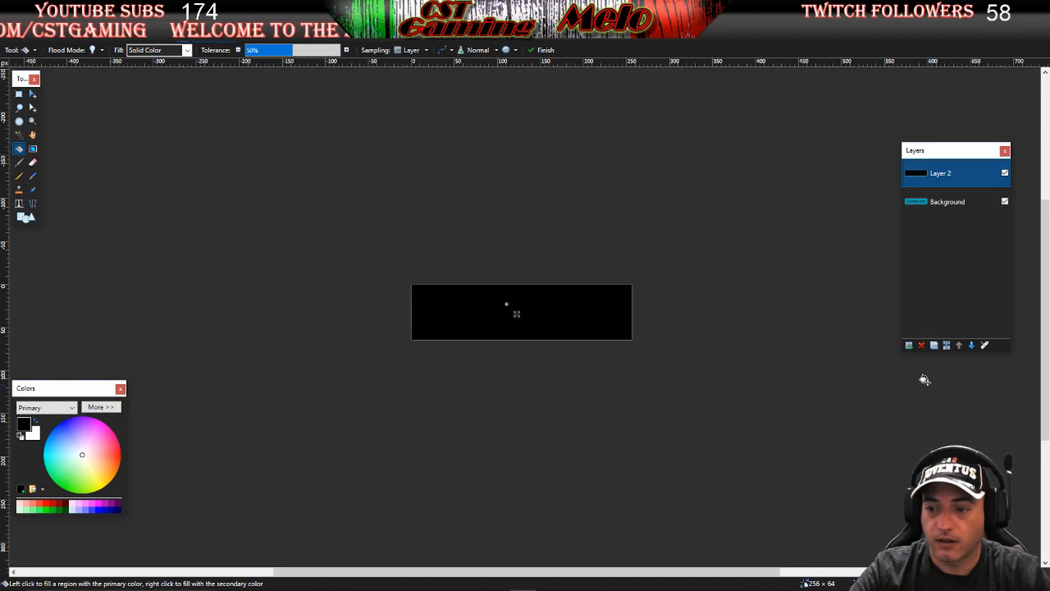
click(909, 345)
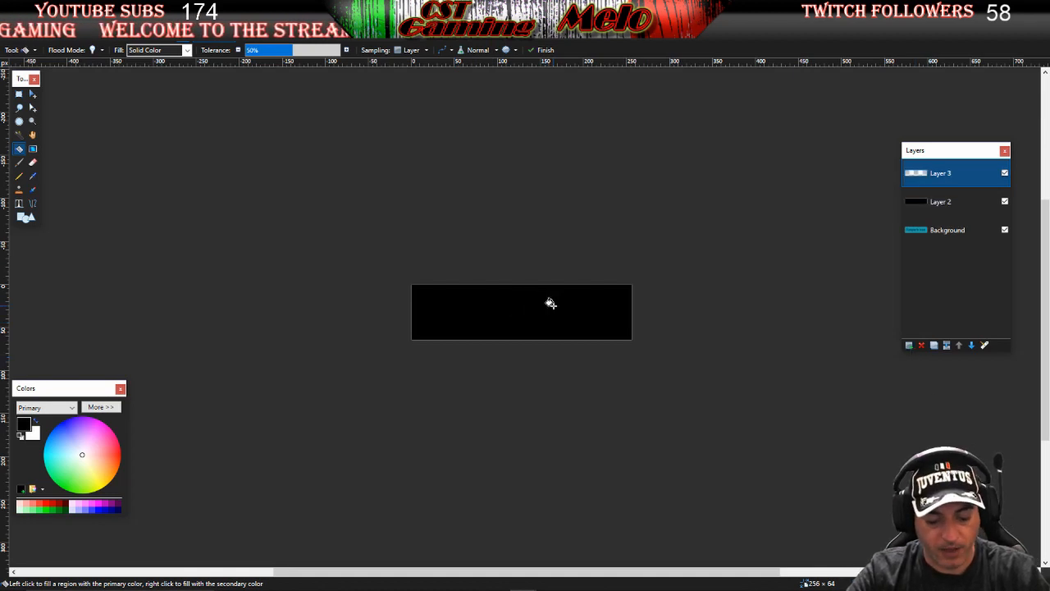
key(ctrl+v)
click(512, 374)
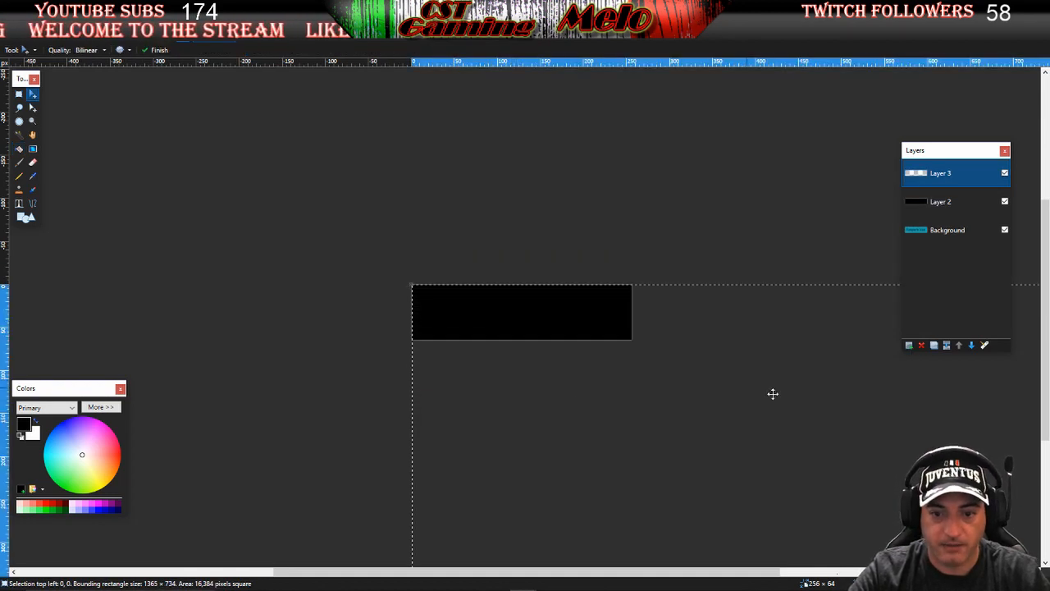
Shrink the pasted logo to about 135 × 73 pixels, centre it on the black icon background and deselect it
drag(532, 265, 477, 244)
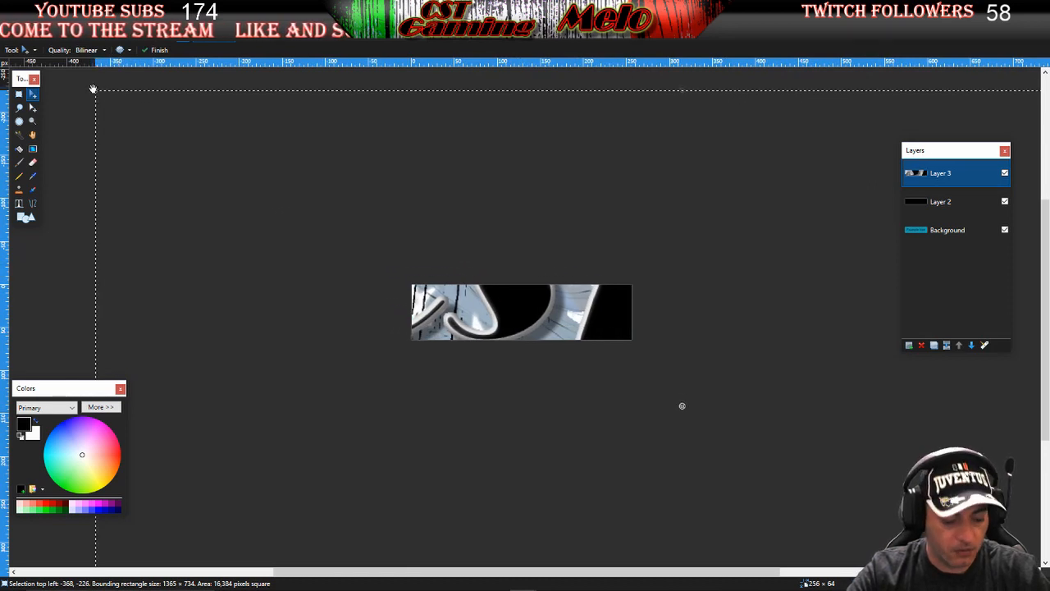
drag(93, 88, 762, 449)
drag(870, 509, 394, 268)
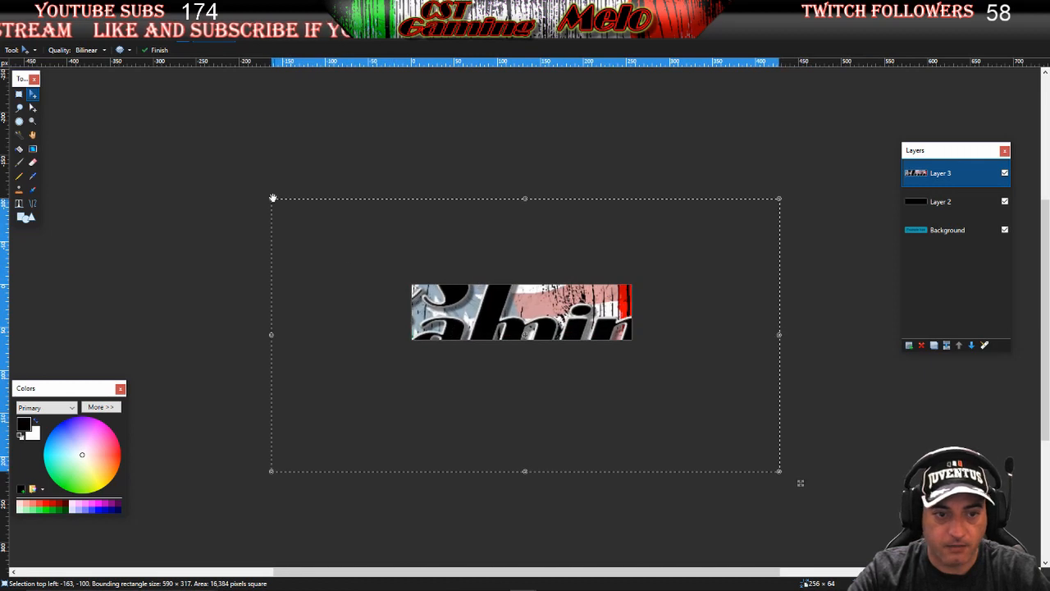
drag(274, 198, 574, 388)
drag(719, 440, 572, 335)
drag(625, 374, 618, 355)
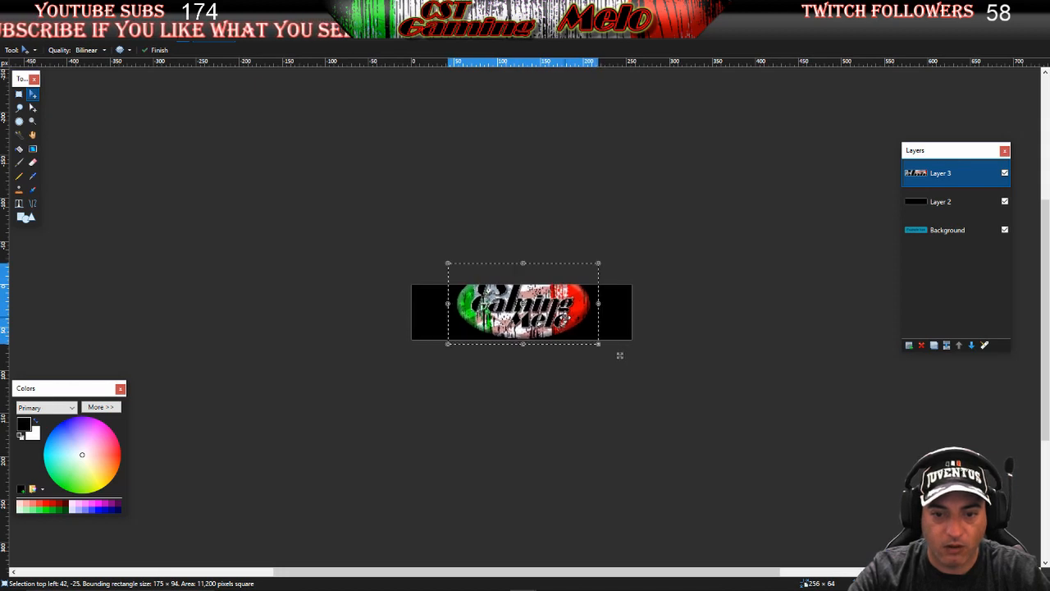
drag(525, 264, 525, 281)
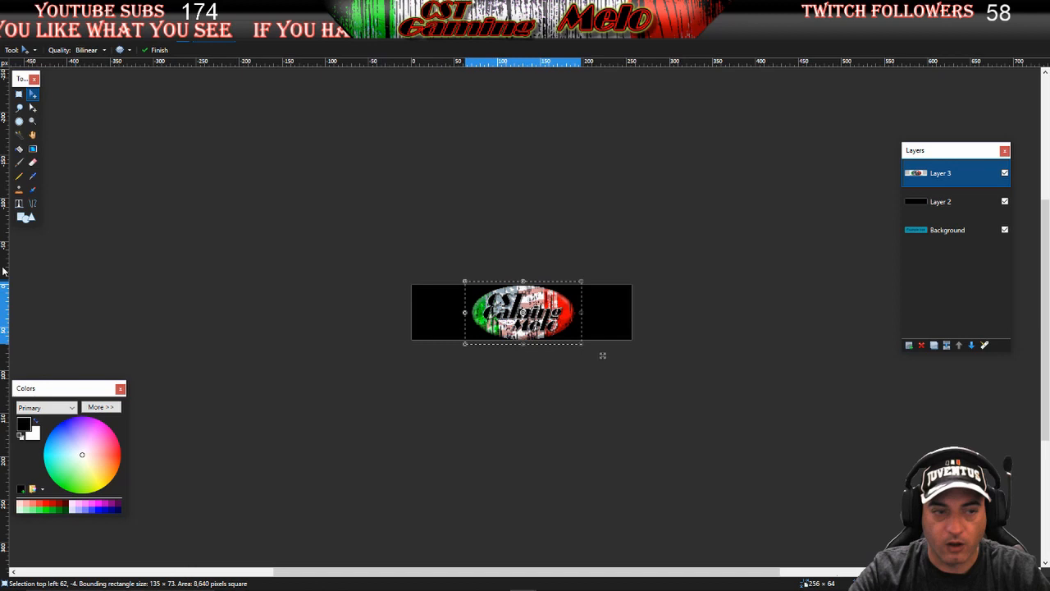
click(19, 94)
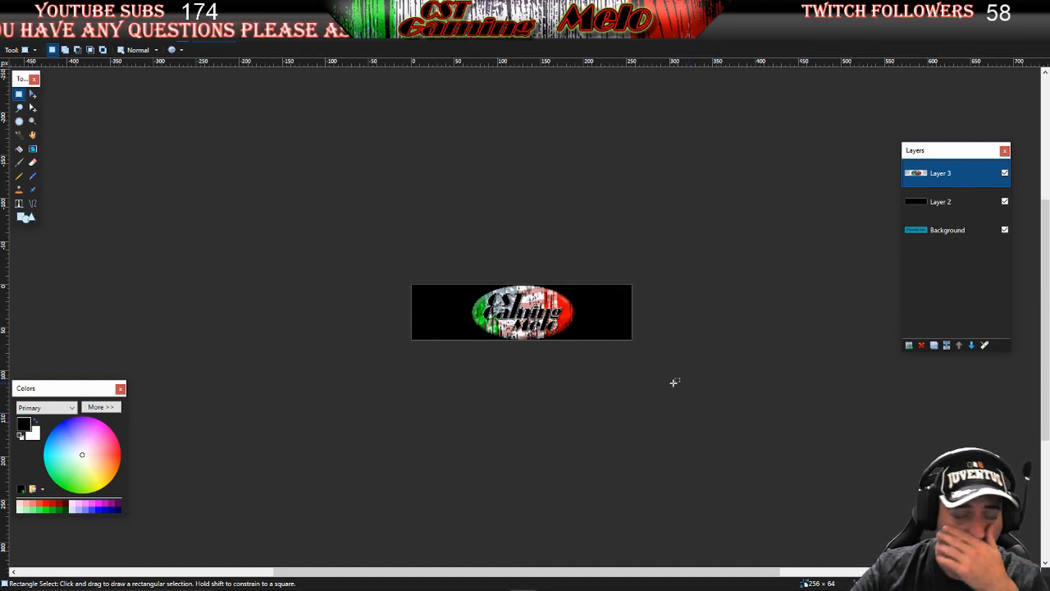
Save the flattened icon over example in the accessory folder as DirectDraw Surface (DDS) with DXT5 (Interpolated Alpha), and close the image and paint.net
click(11, 37)
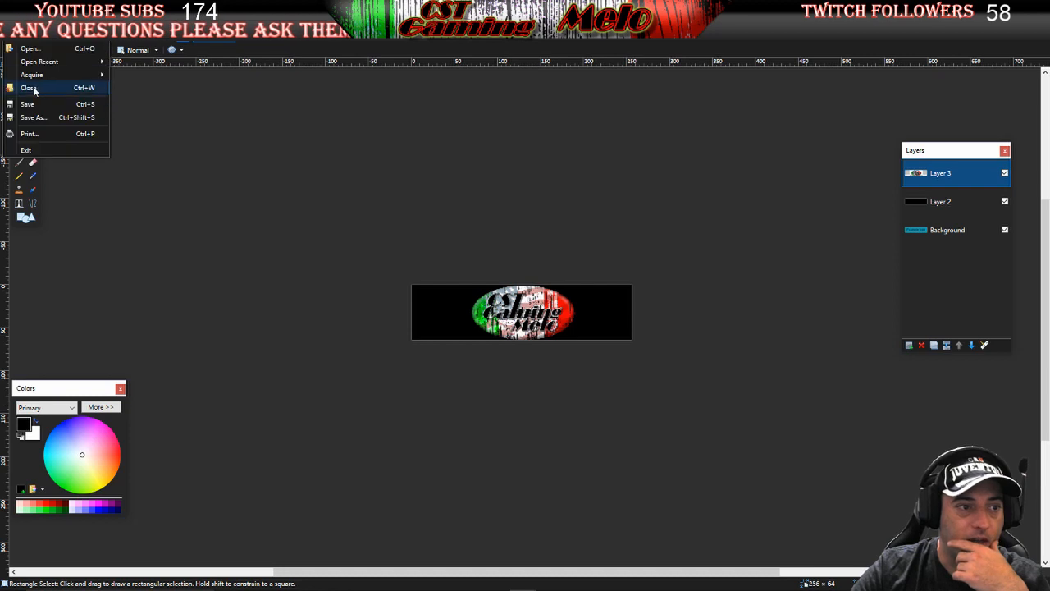
click(34, 107)
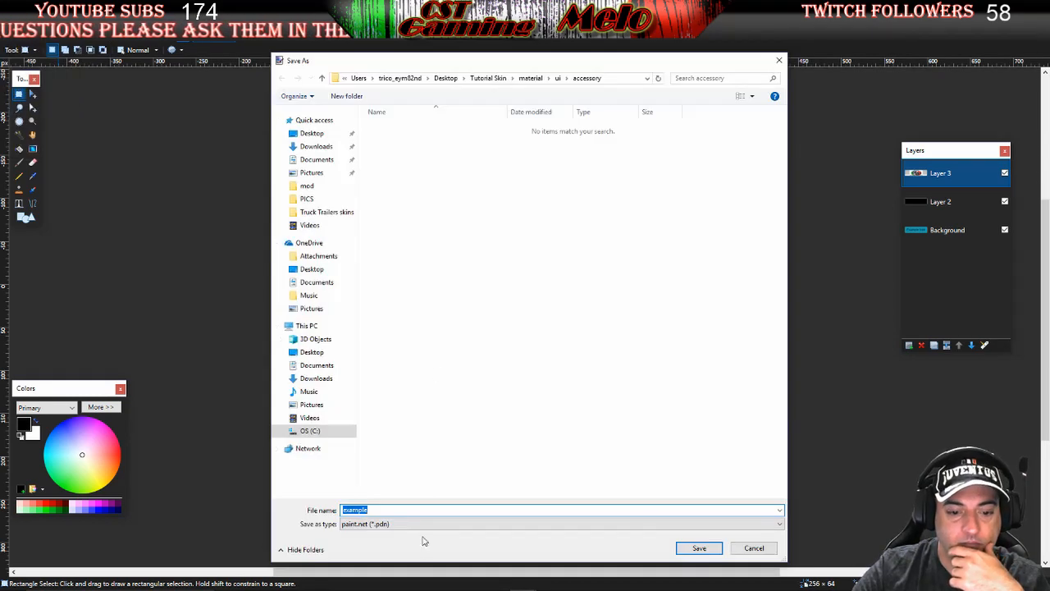
click(413, 523)
click(404, 481)
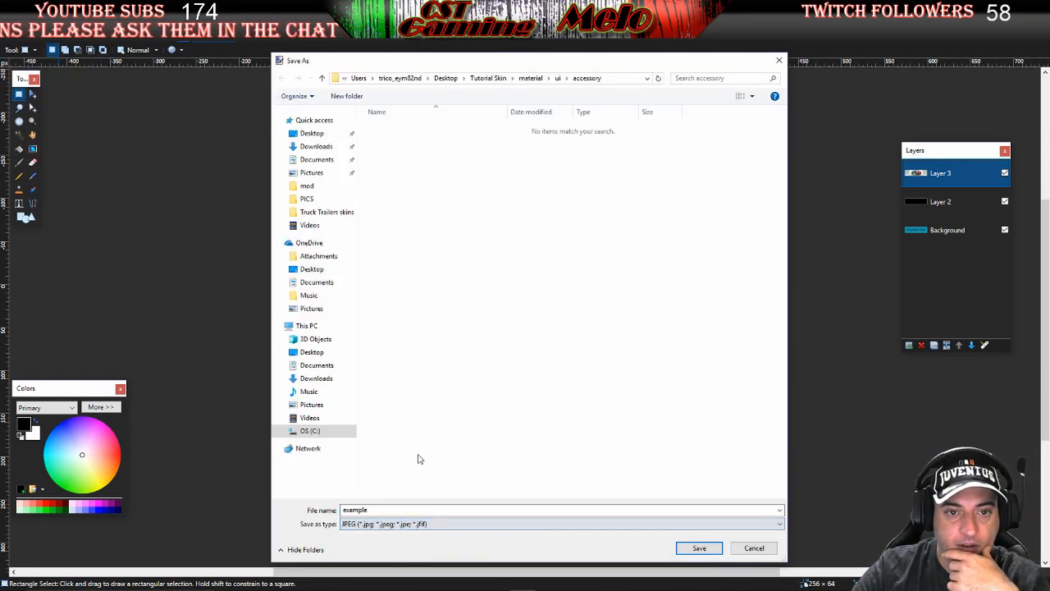
click(386, 523)
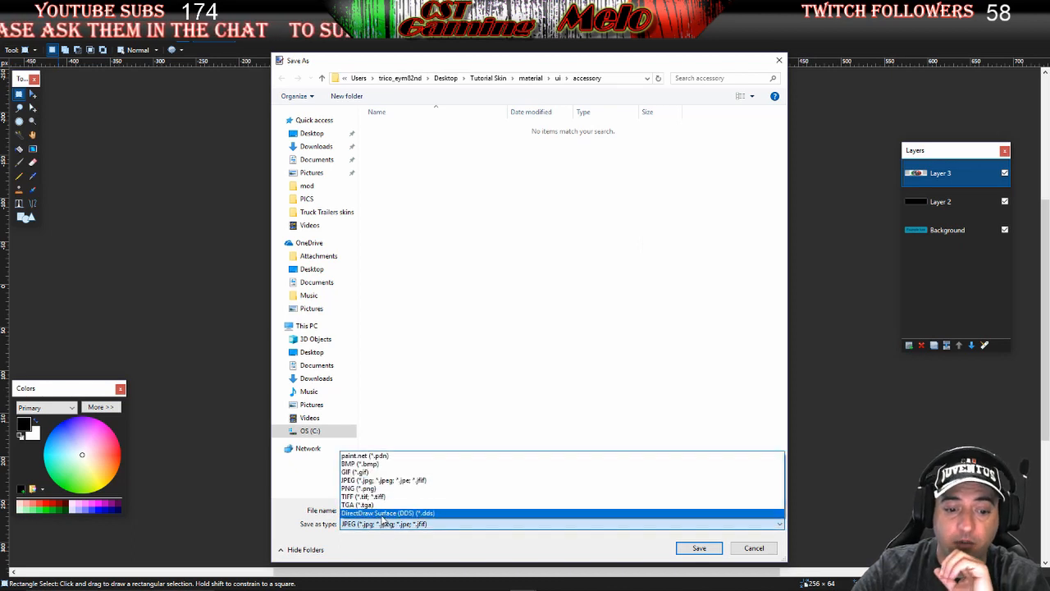
click(382, 513)
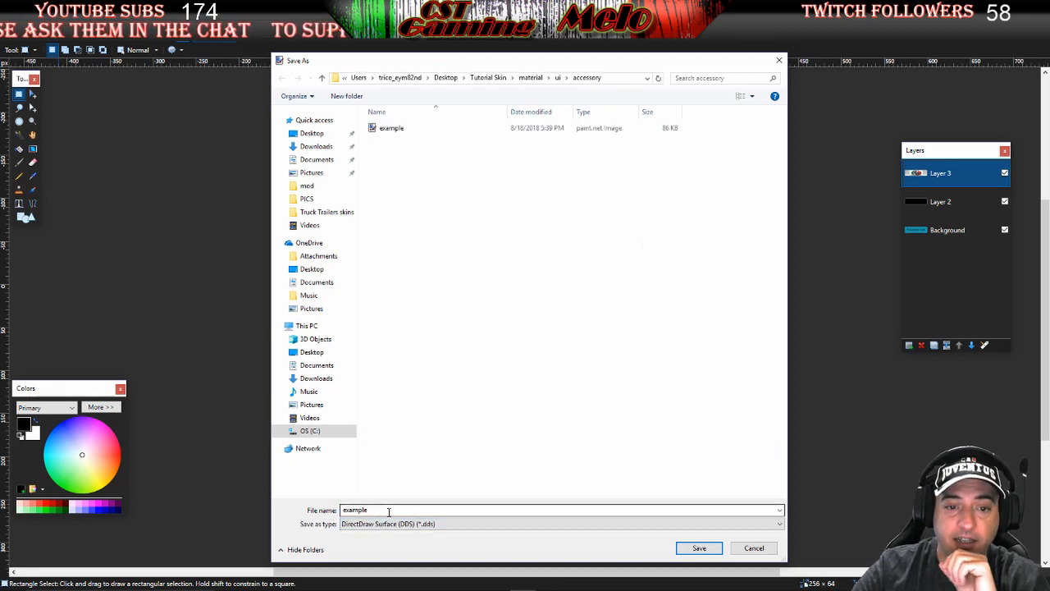
click(390, 131)
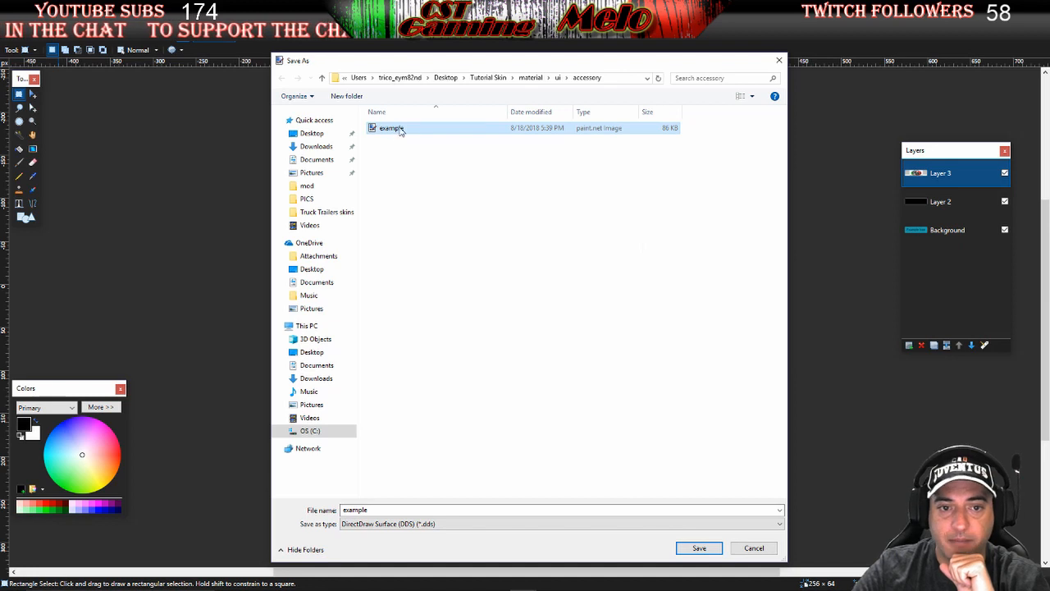
click(699, 548)
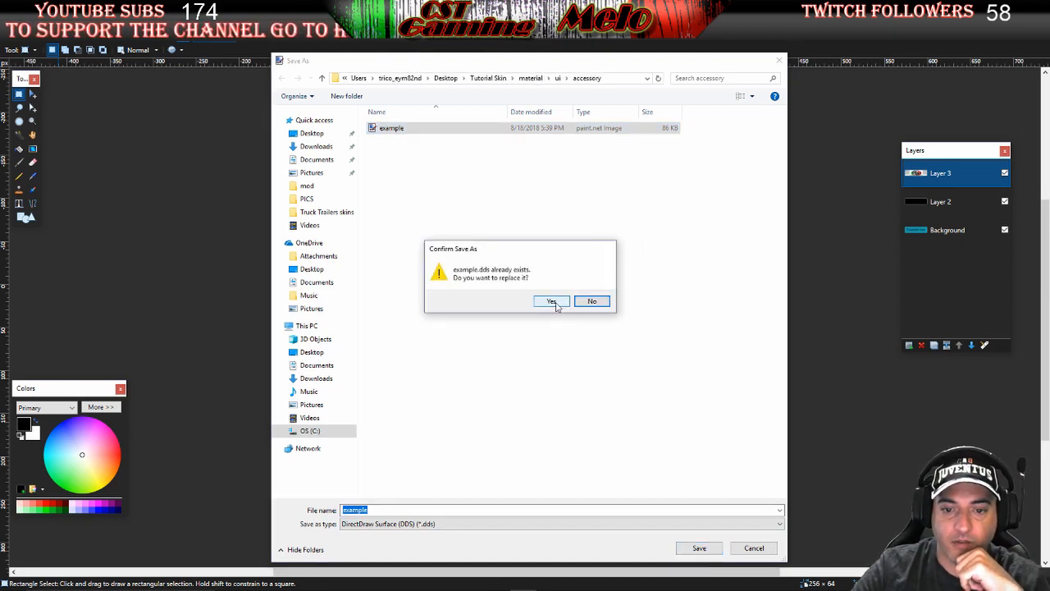
click(552, 301)
click(585, 399)
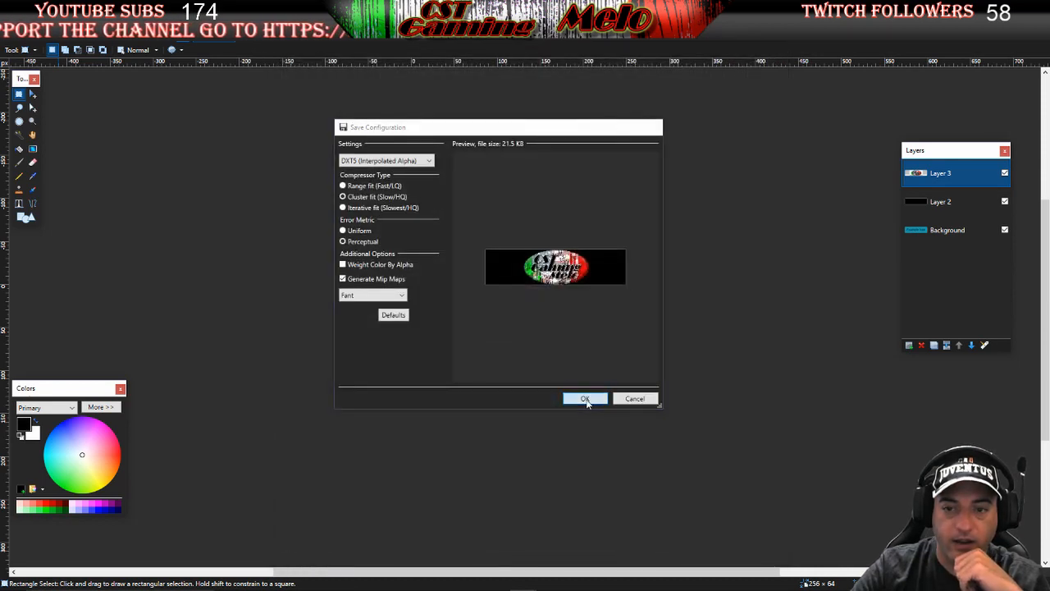
click(490, 325)
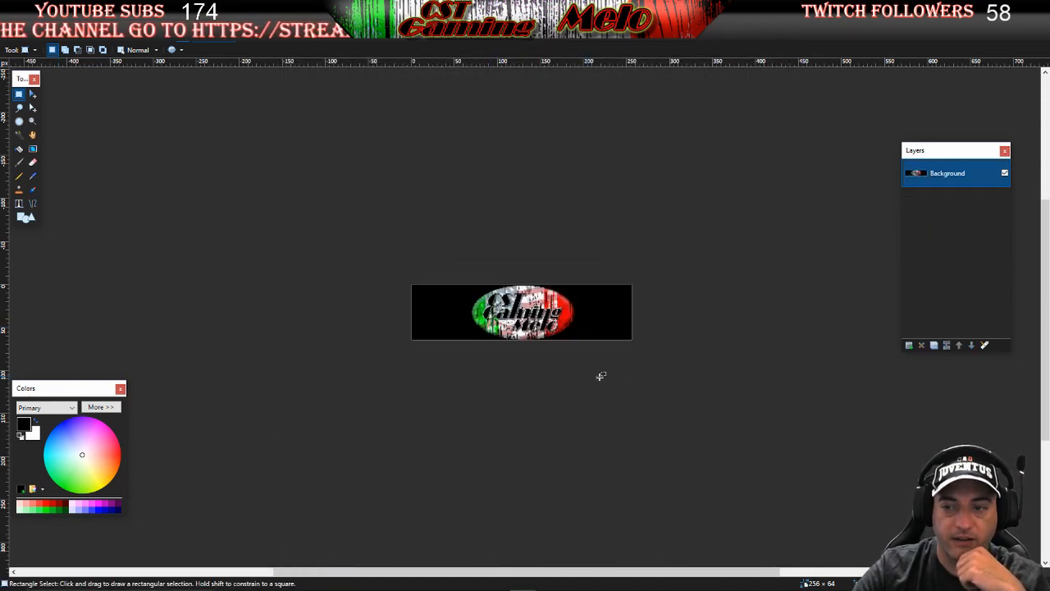
key(ctrl+w)
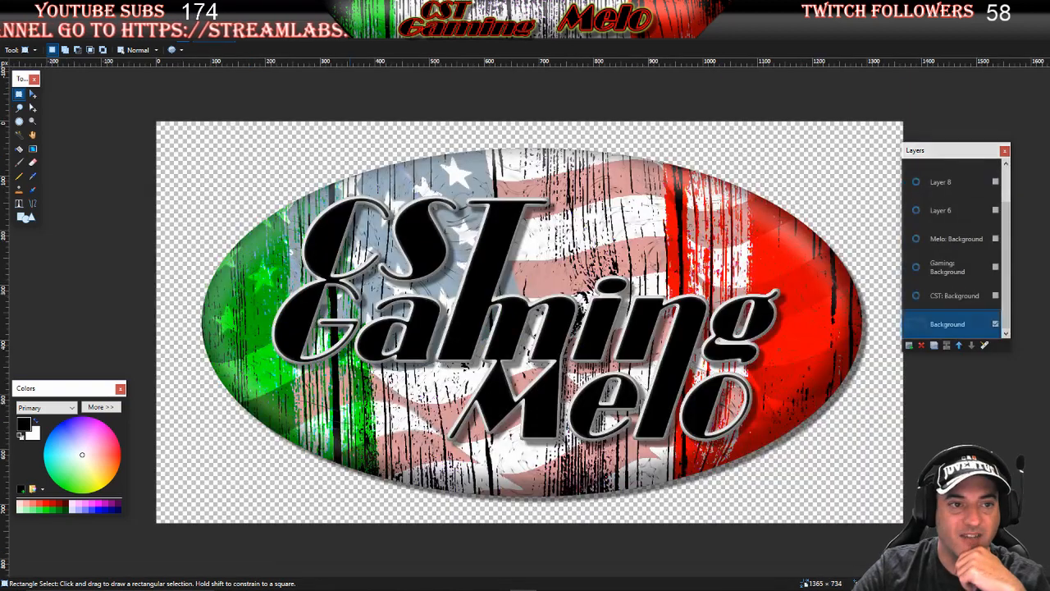
click(986, 7)
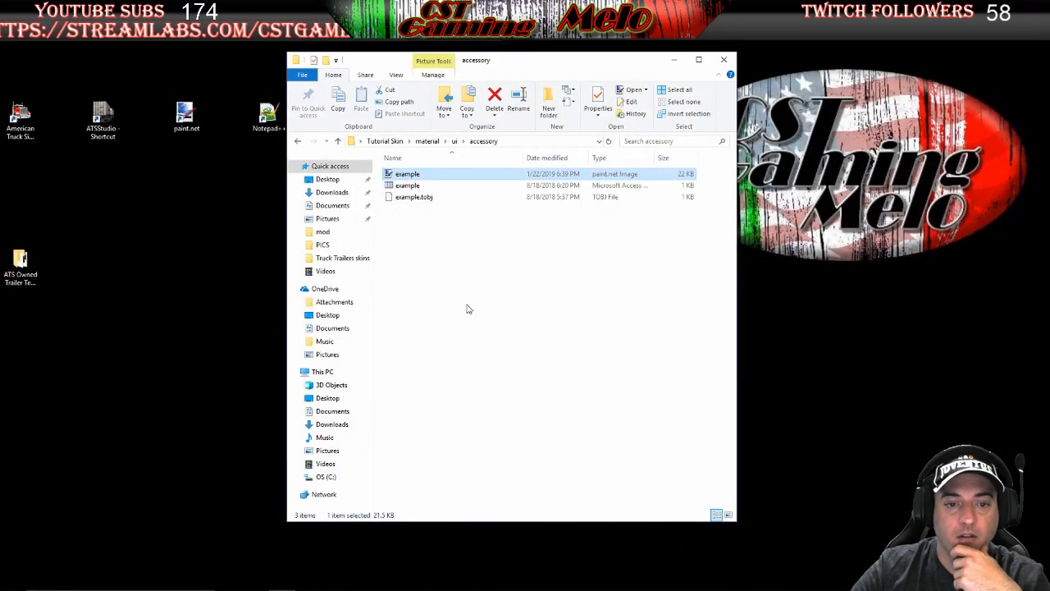
Open example.mat from the accessory folder in Notepad++ to check its texture reference, and close it without changes
click(403, 186)
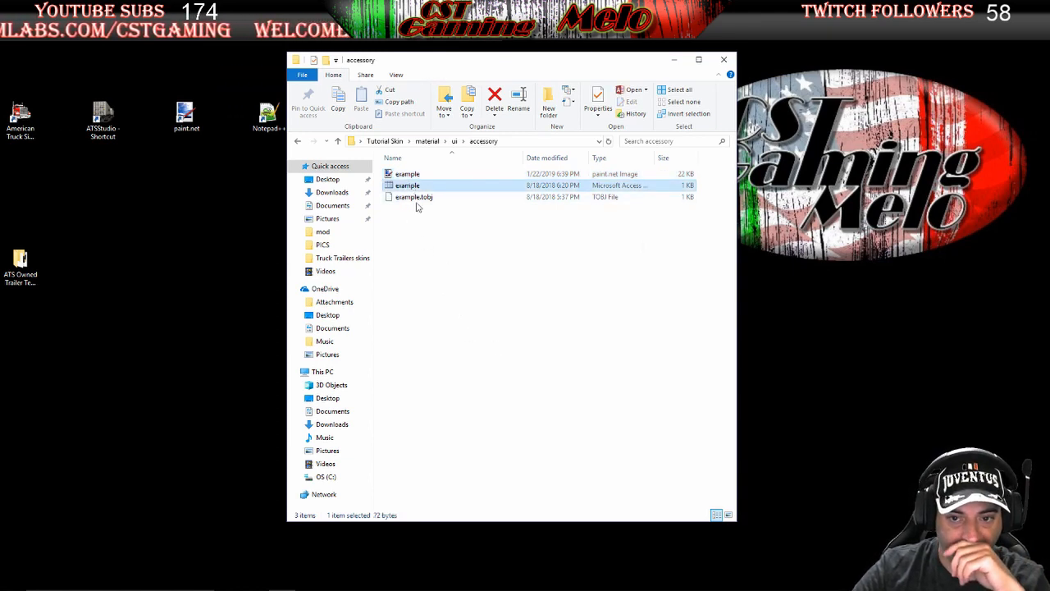
right_click(414, 186)
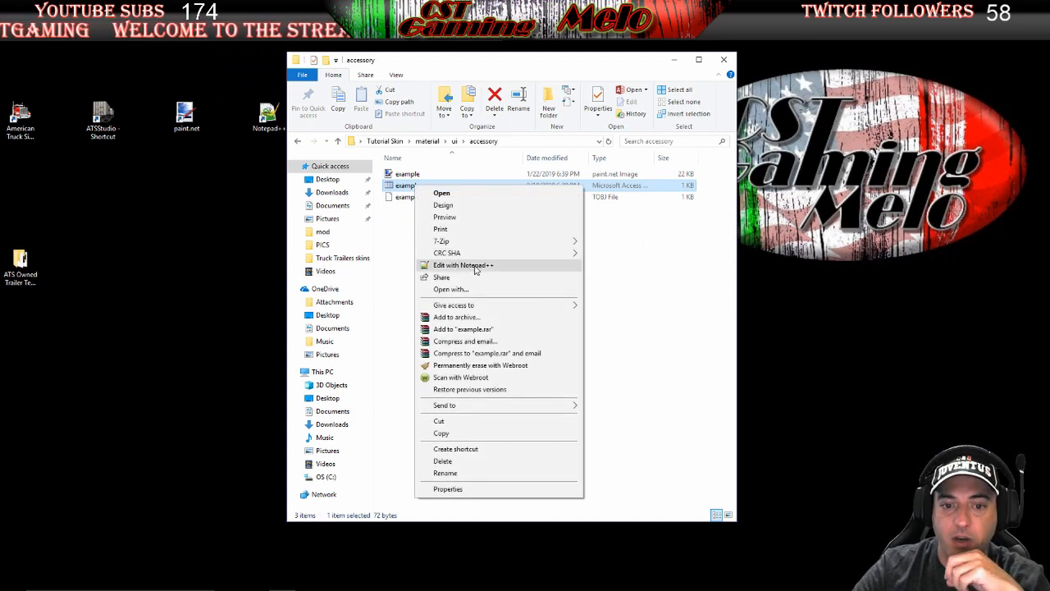
click(483, 271)
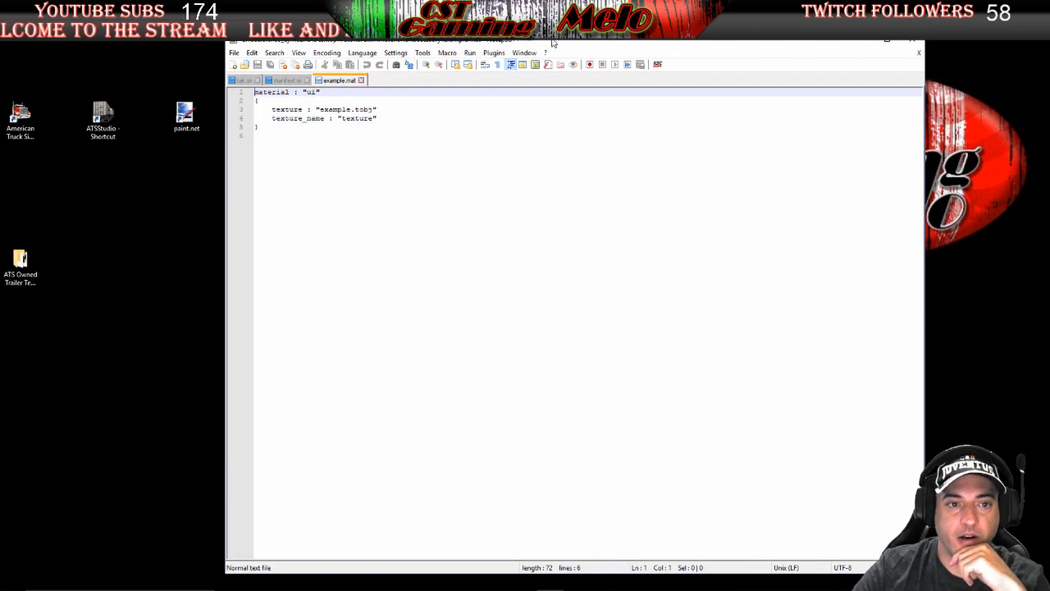
drag(553, 43, 588, 48)
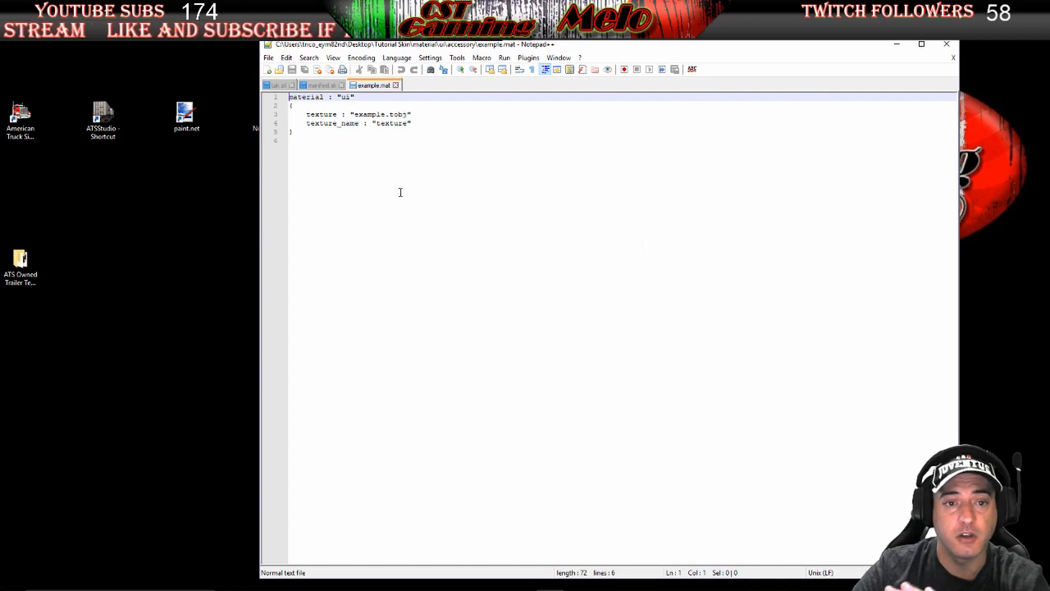
click(946, 43)
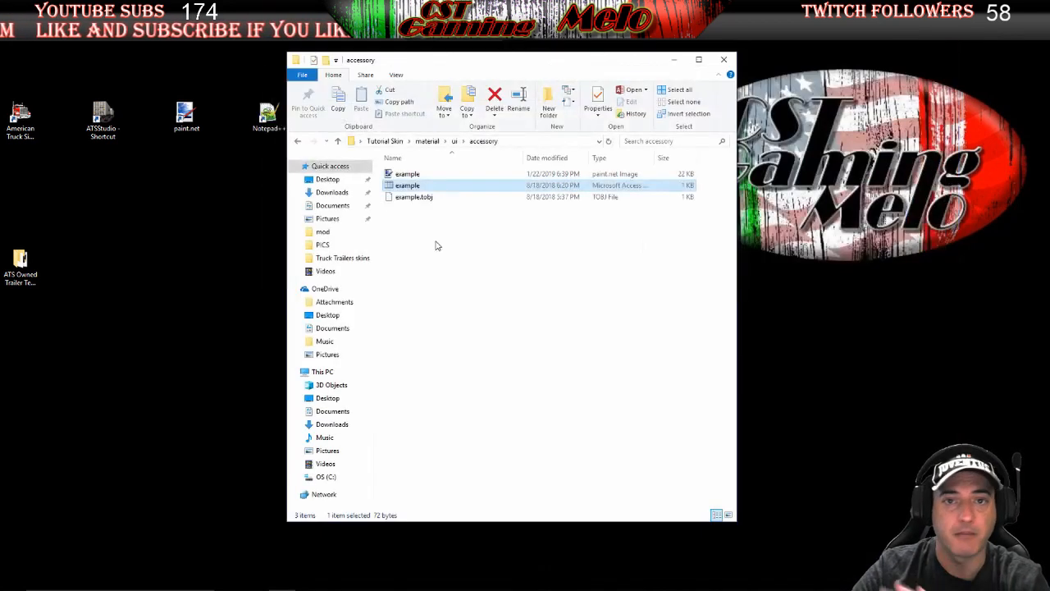
key(Up)
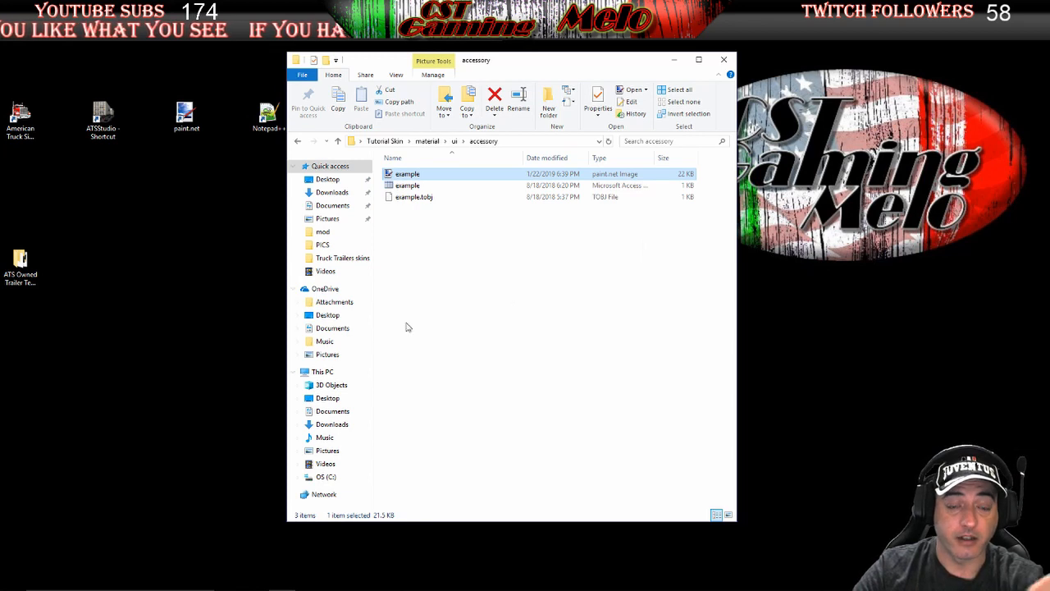
Return to the Tutorial Skin folder and go to the paint_job folder inside def, vehicle, trailer_owned, scs.box
click(299, 142)
click(299, 143)
click(300, 144)
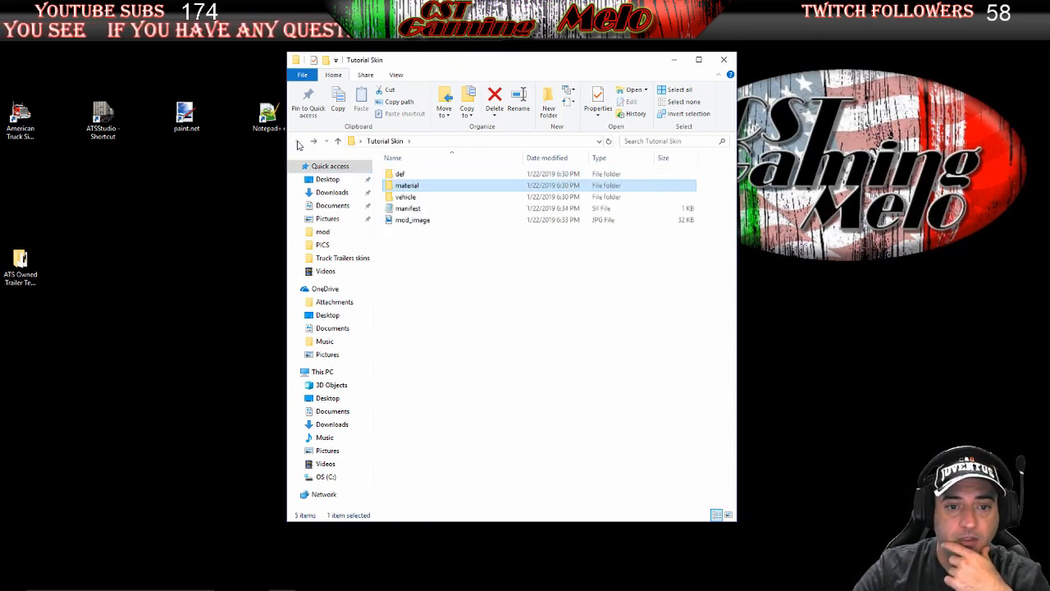
click(406, 173)
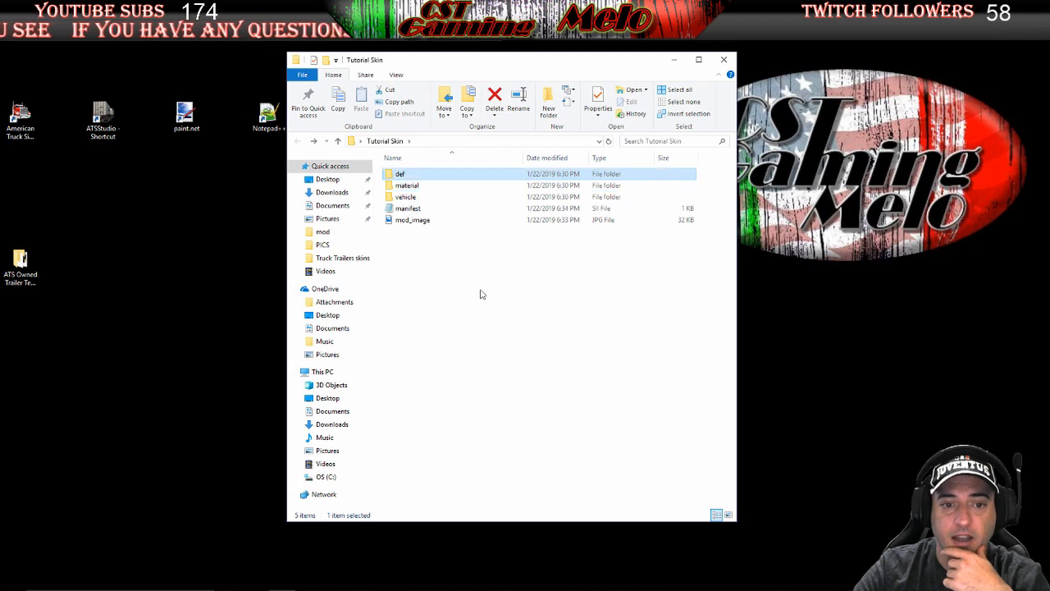
double_click(400, 175)
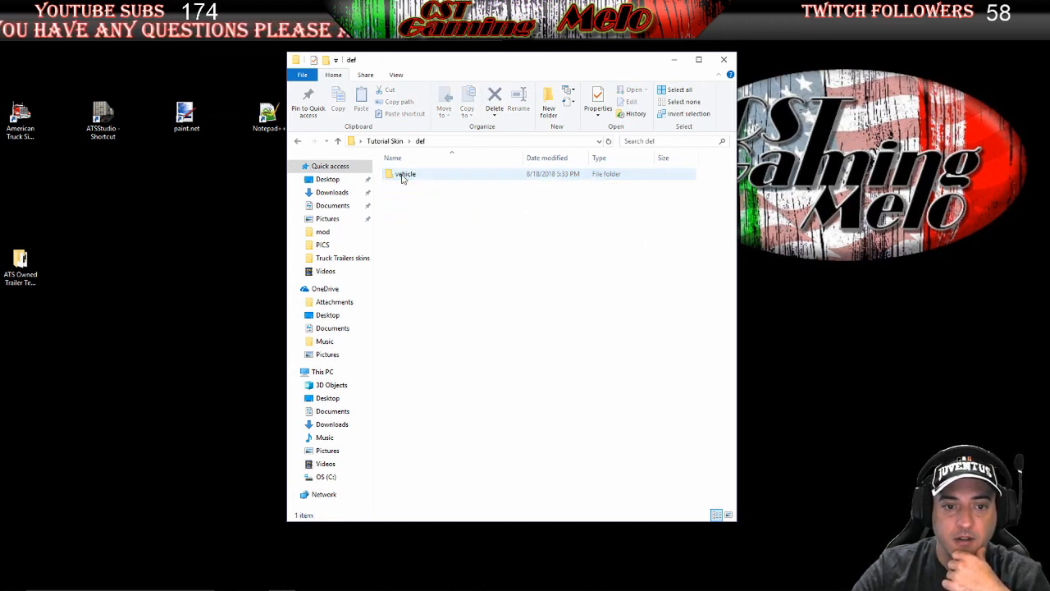
double_click(405, 174)
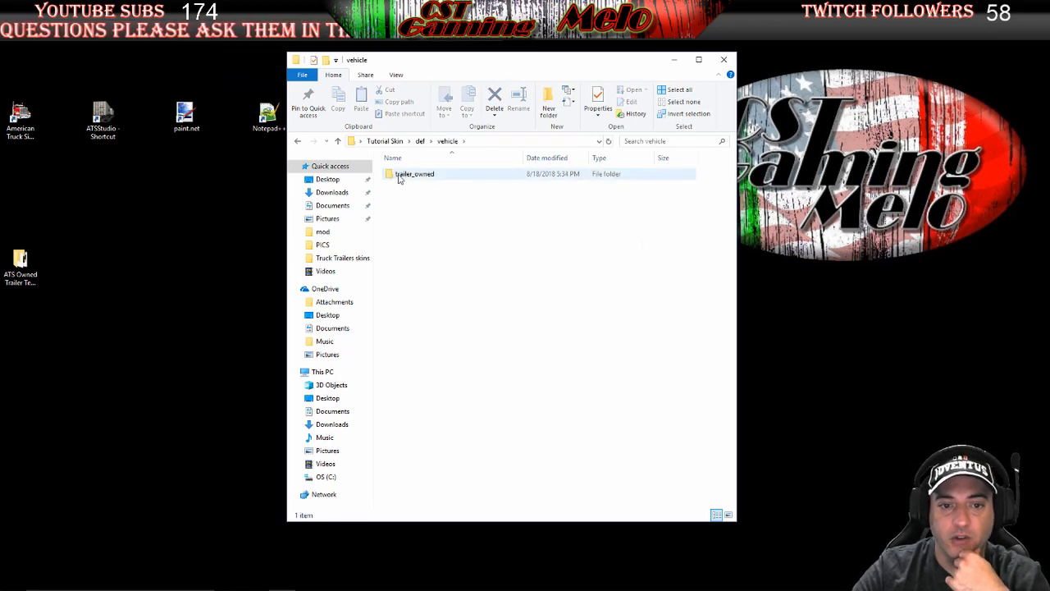
double_click(399, 178)
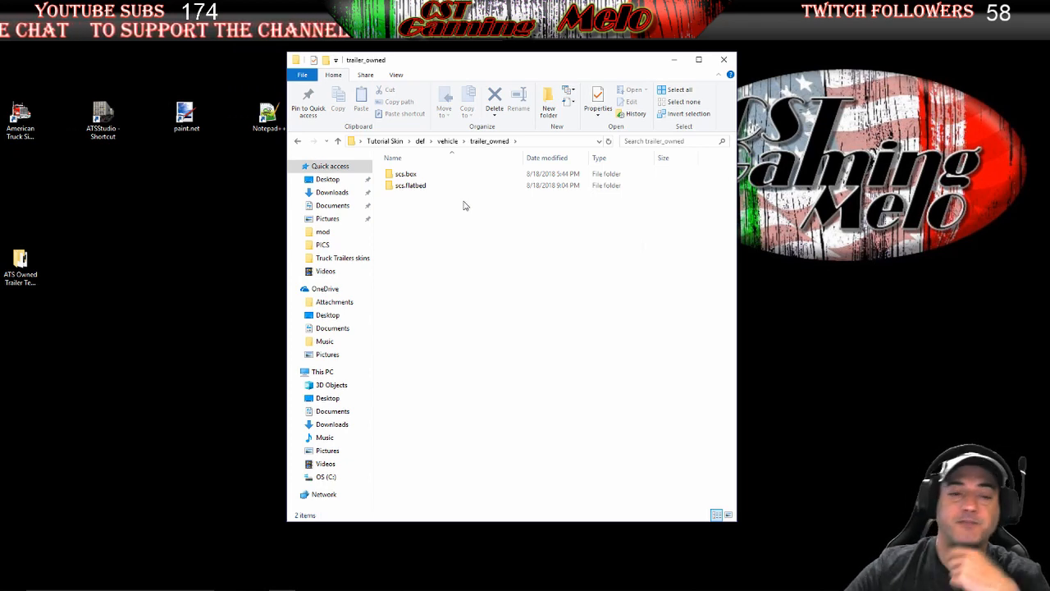
double_click(406, 174)
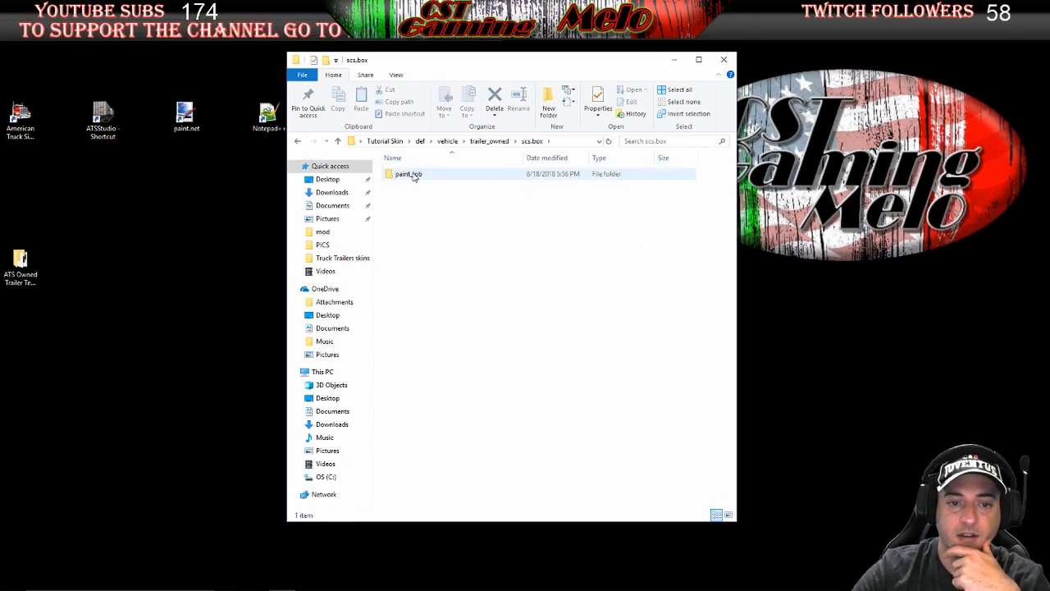
double_click(415, 177)
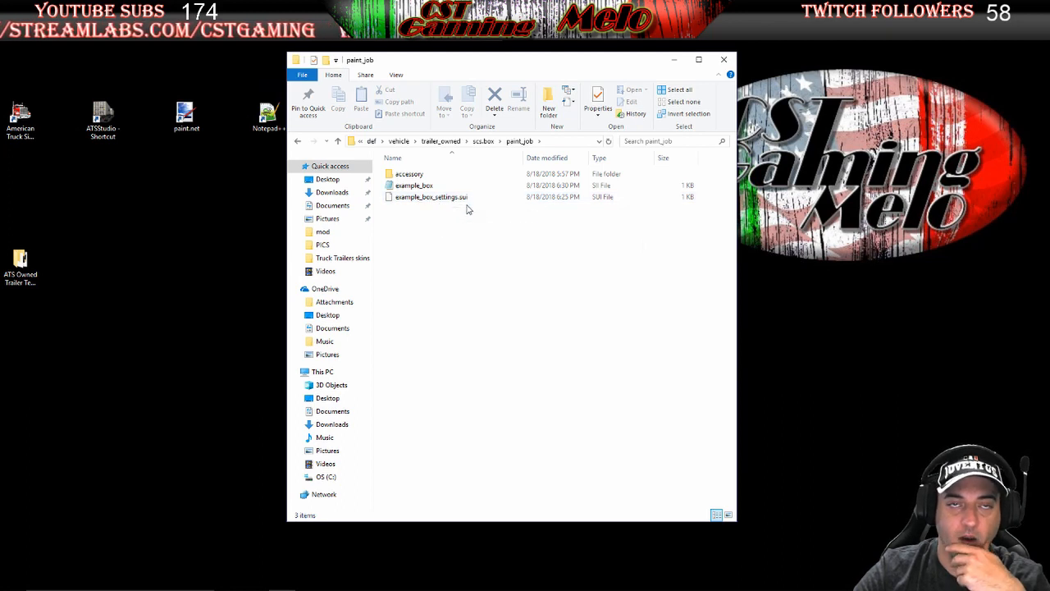
Open example_box from the scs.box paint_job folder in Notepad++ to check its paint job definition, and close it without changes
right_click(415, 187)
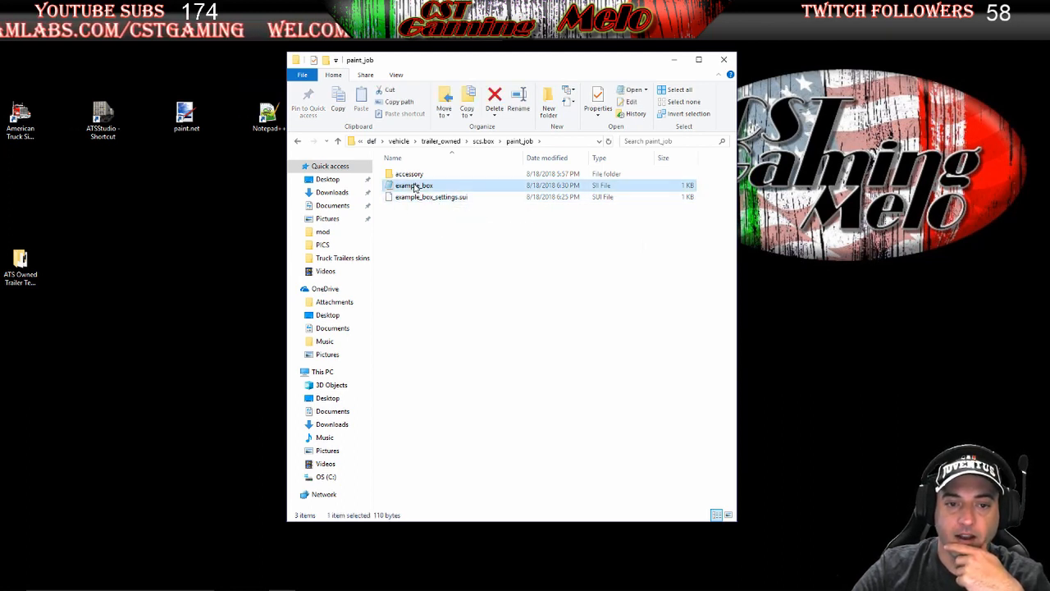
click(453, 239)
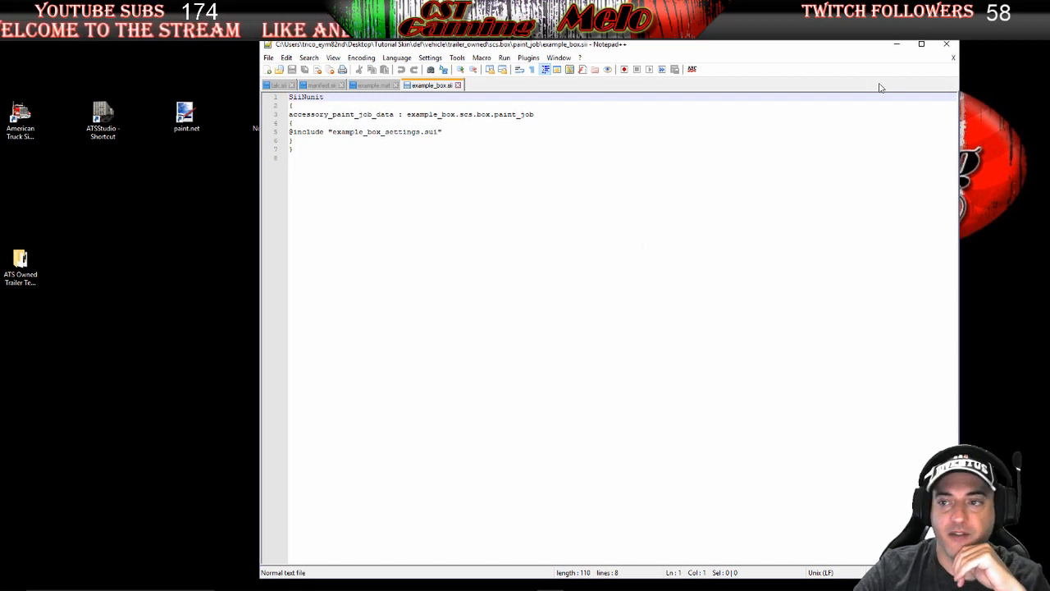
click(945, 43)
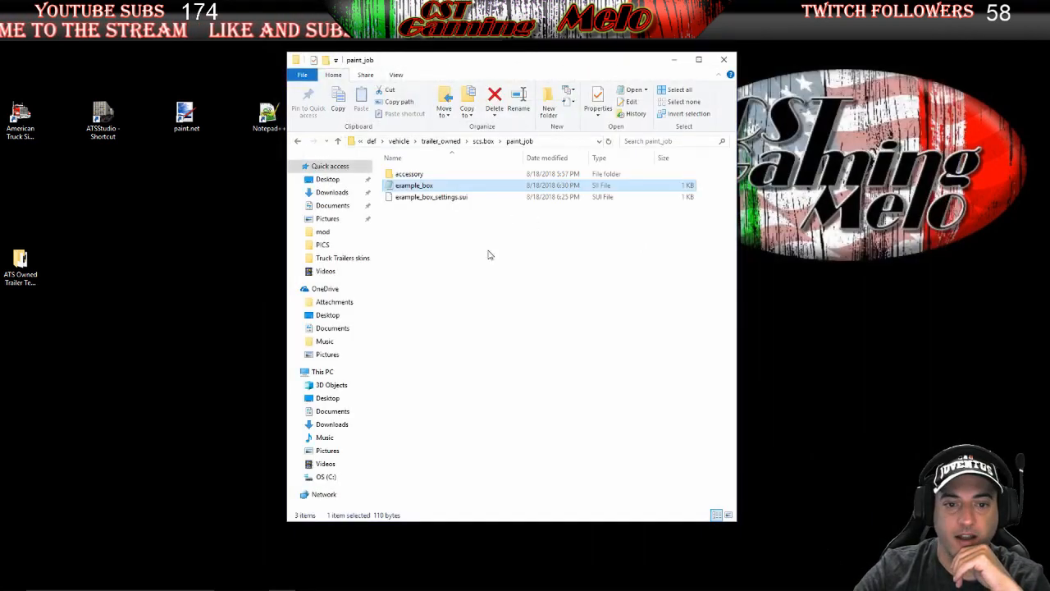
Open example_box_settings.sui in Notepad++, set the skin name to "Tutorial Skin", save the file and close the editor
click(439, 198)
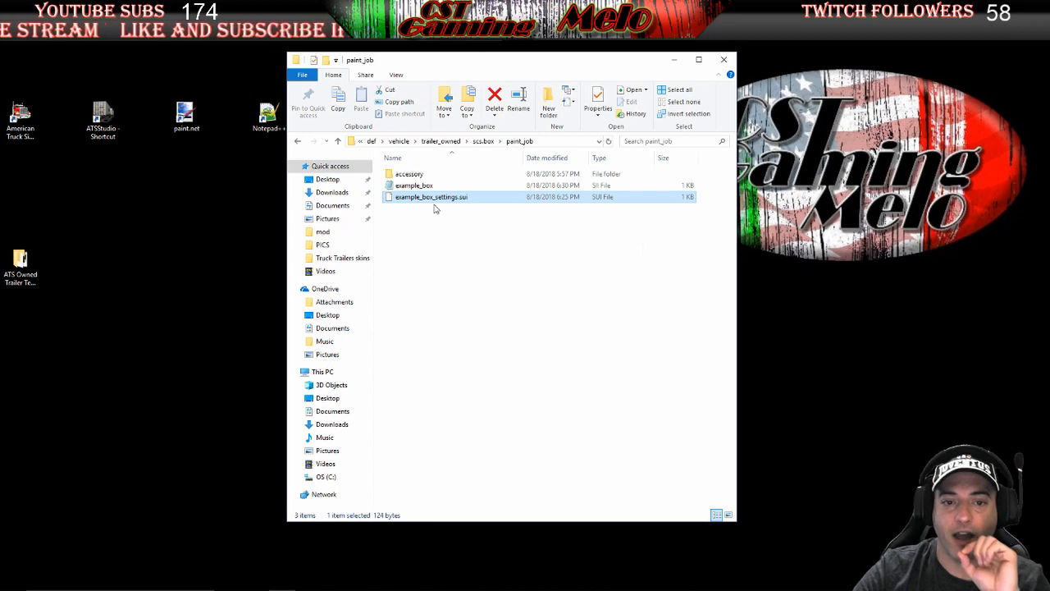
right_click(432, 201)
click(474, 240)
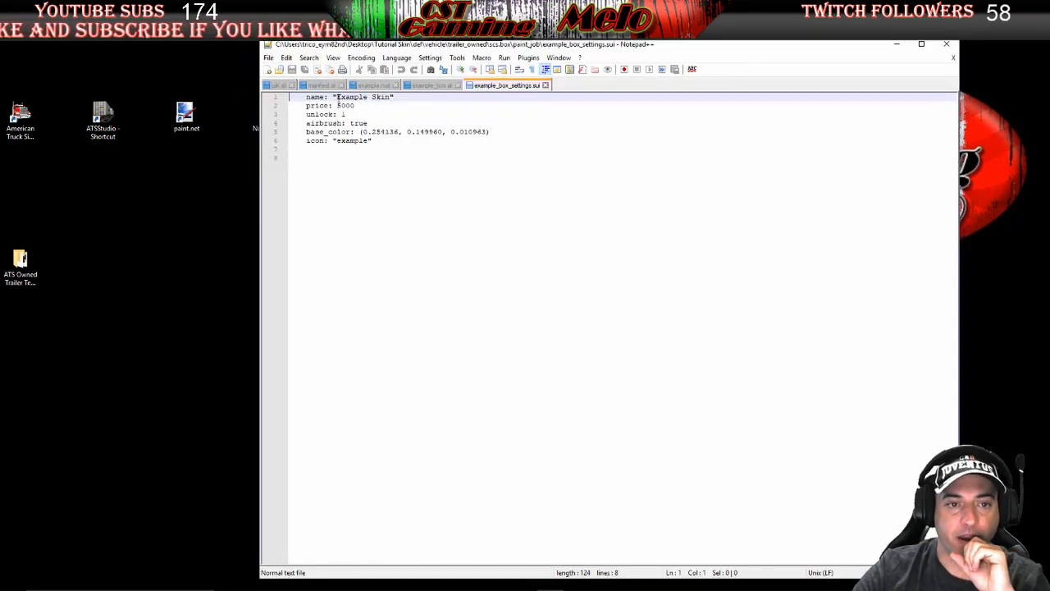
click(336, 96)
drag(361, 98, 390, 97)
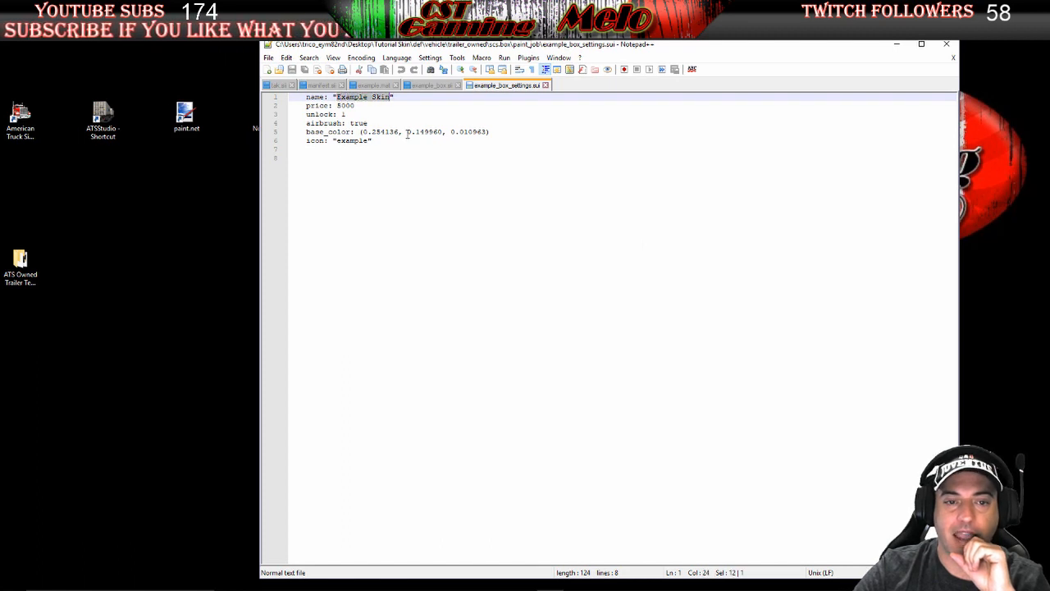
click(340, 97)
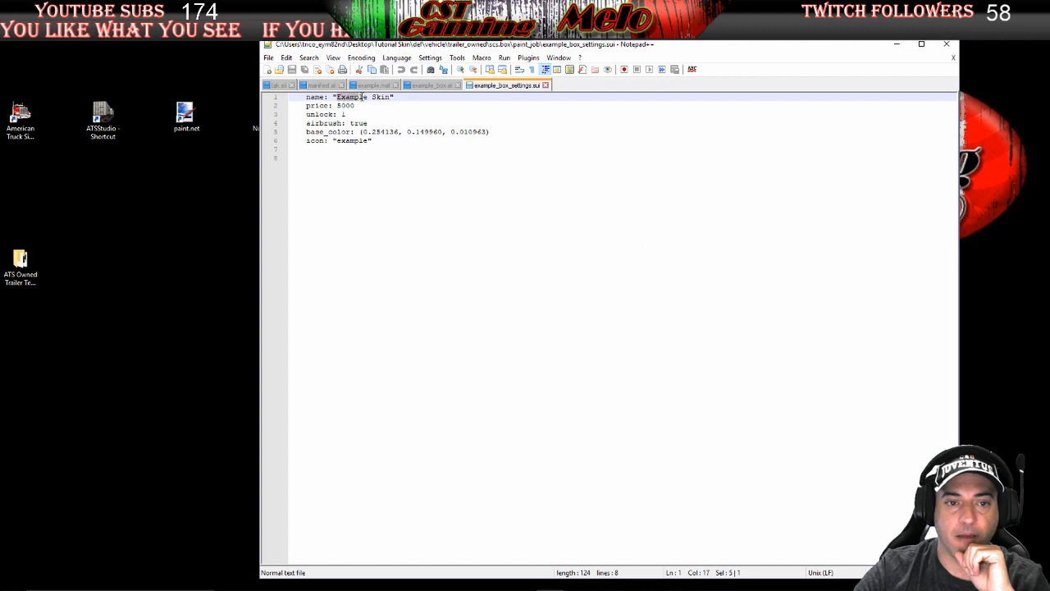
drag(363, 96, 367, 97)
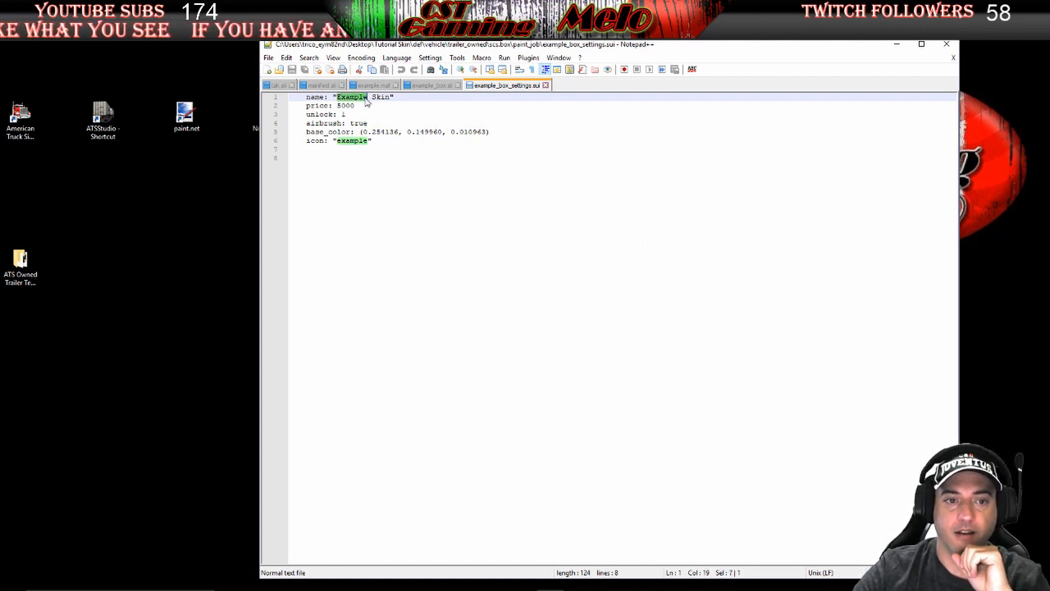
click(349, 97)
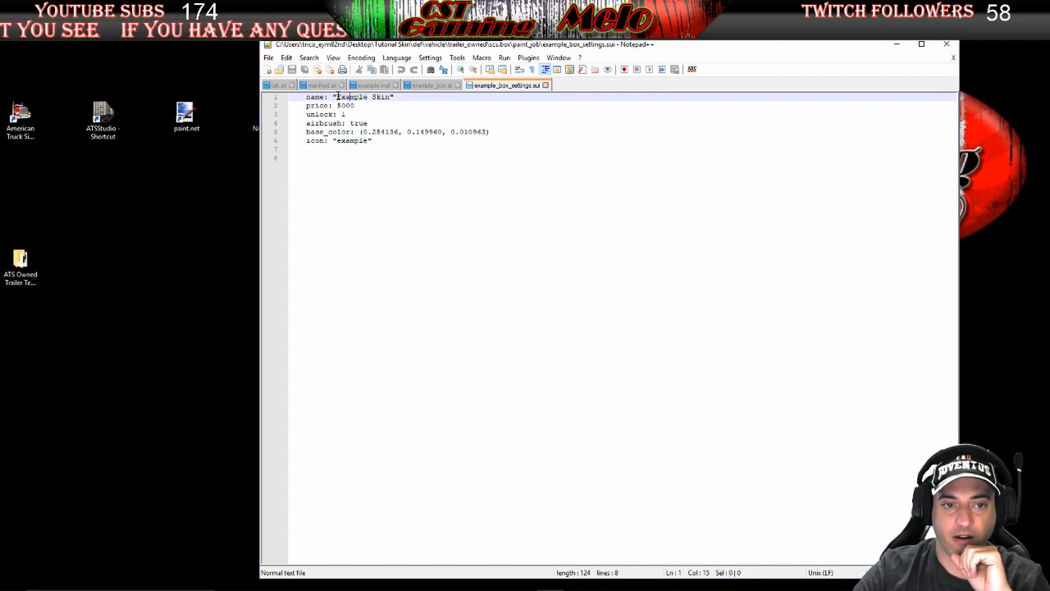
drag(360, 97, 367, 97)
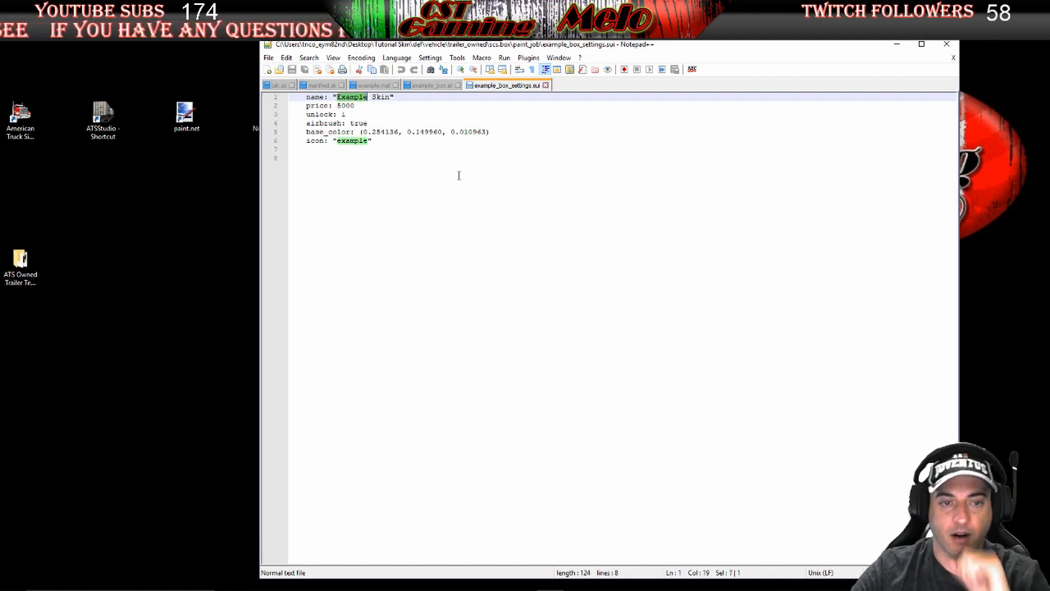
text(I)
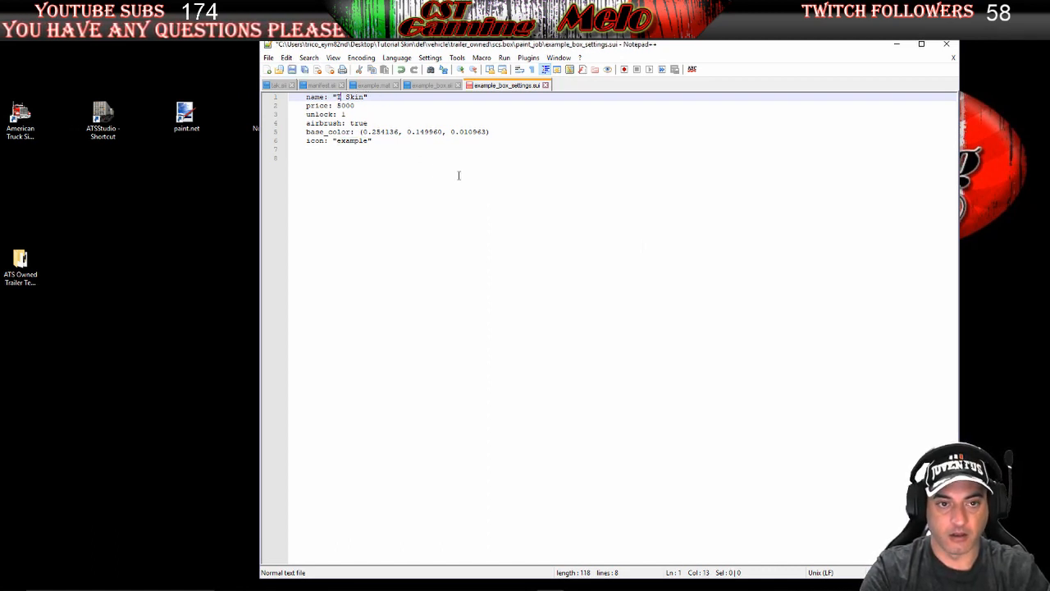
text(uto)
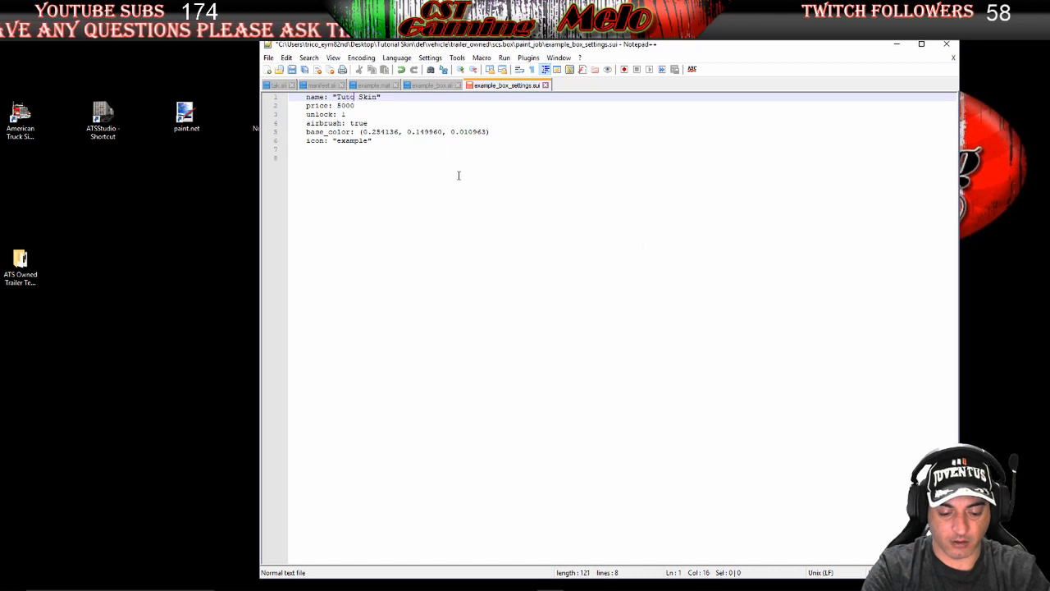
text(rial)
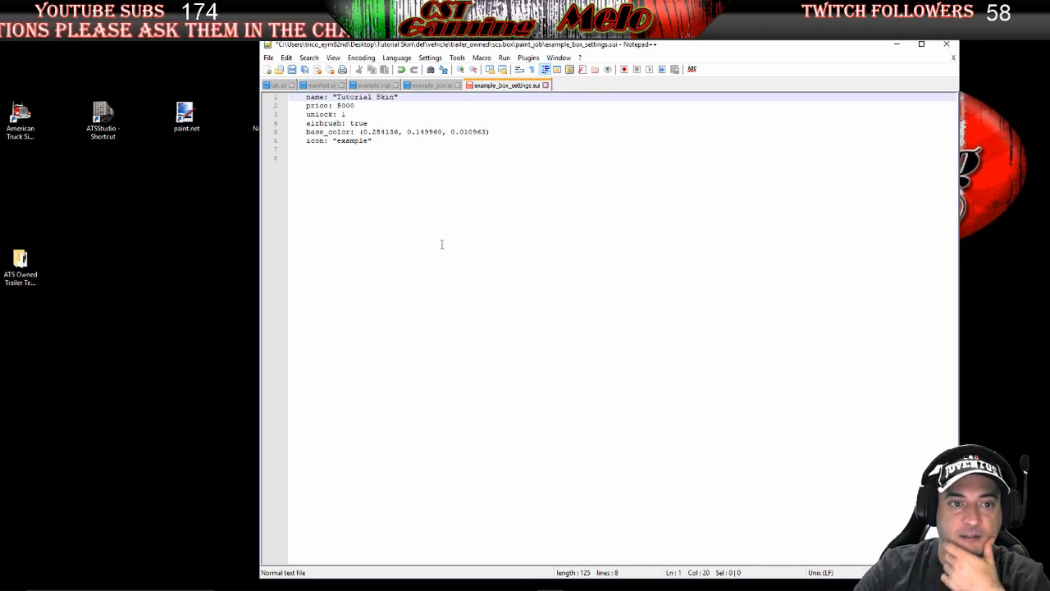
click(292, 71)
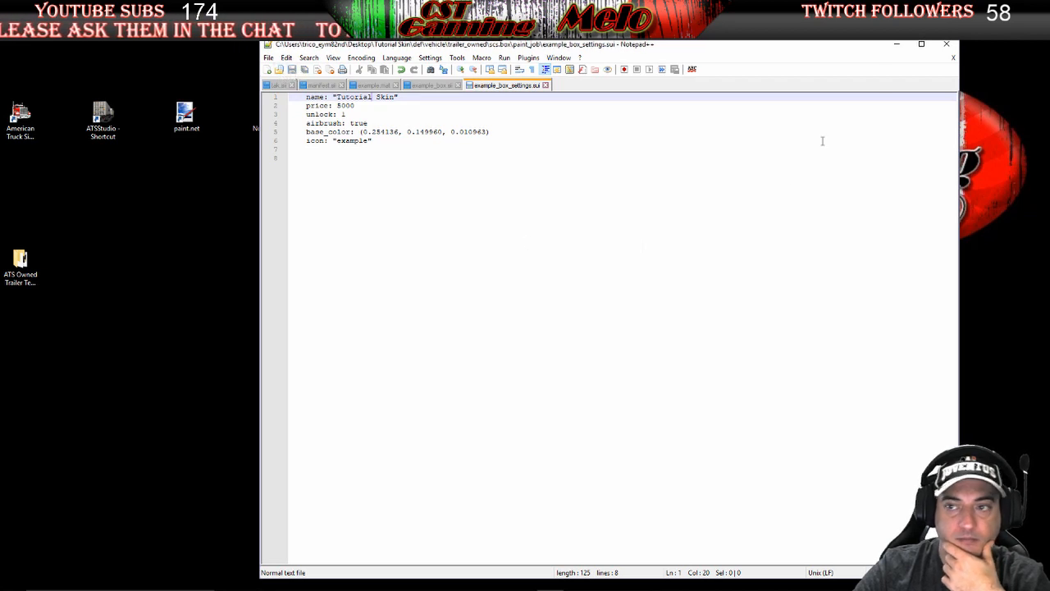
click(944, 45)
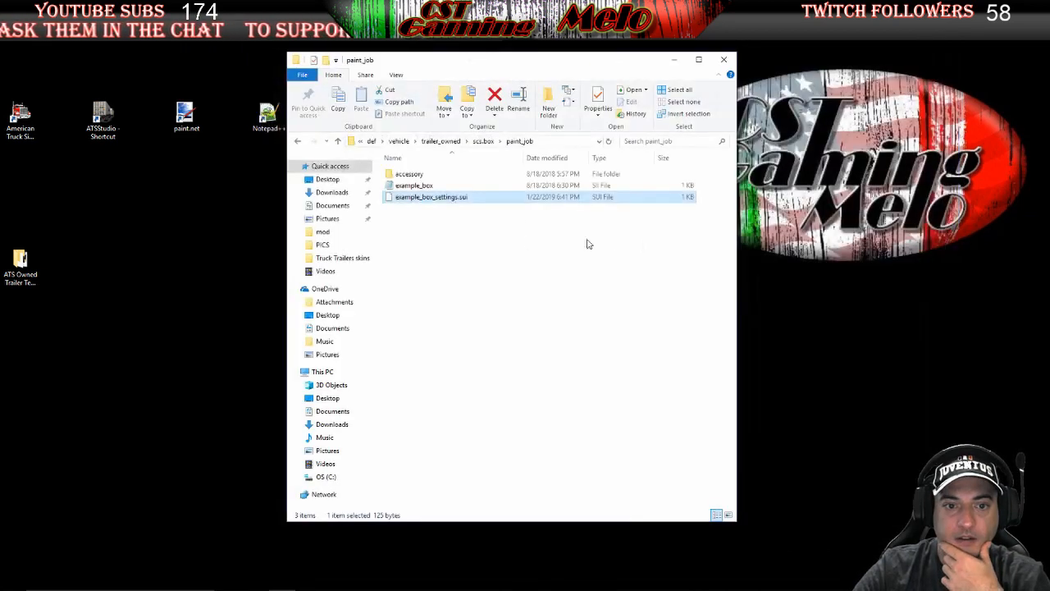
Check the accessory folder's contents, and go to the paint_job folder inside trailer_owned, scs.flatbed
double_click(410, 175)
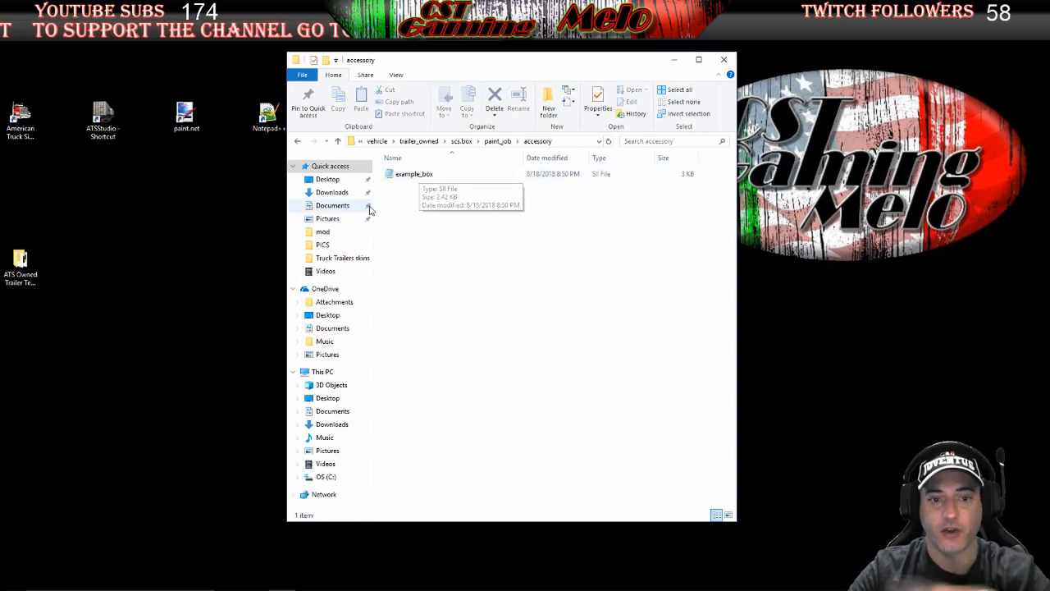
click(300, 142)
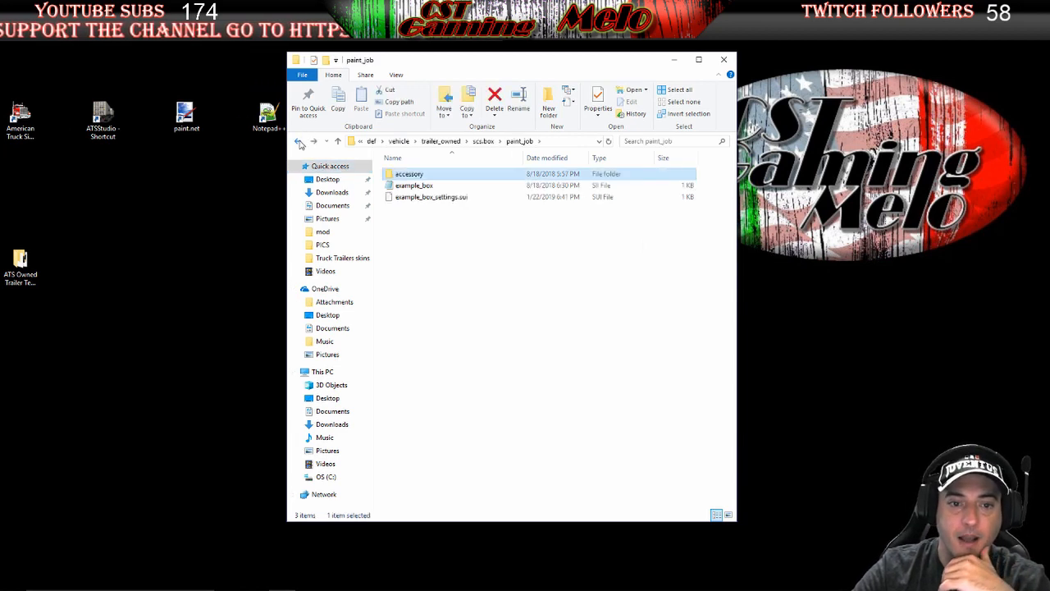
click(300, 142)
click(299, 142)
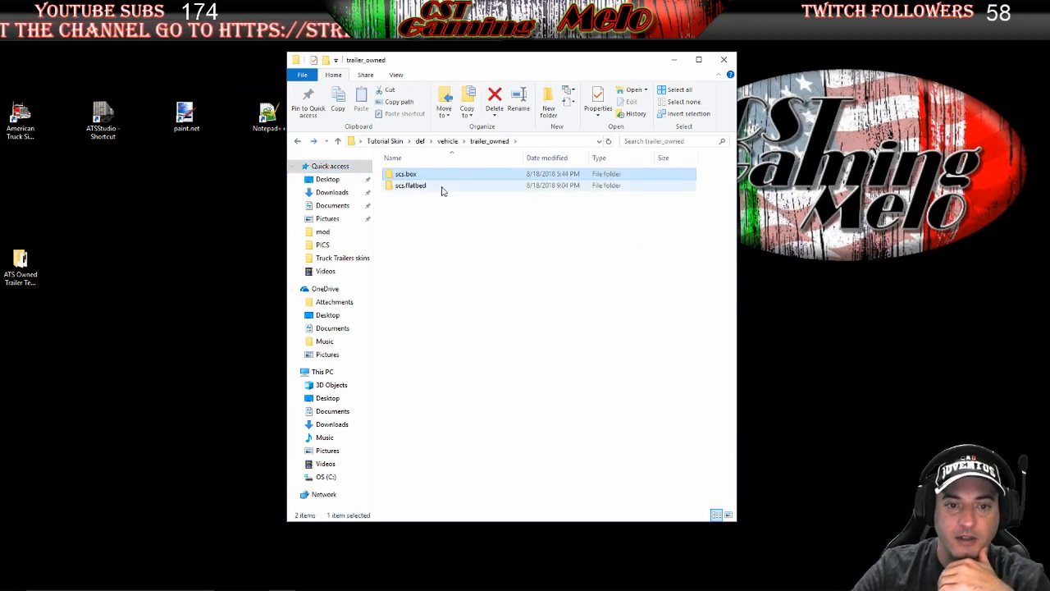
click(415, 187)
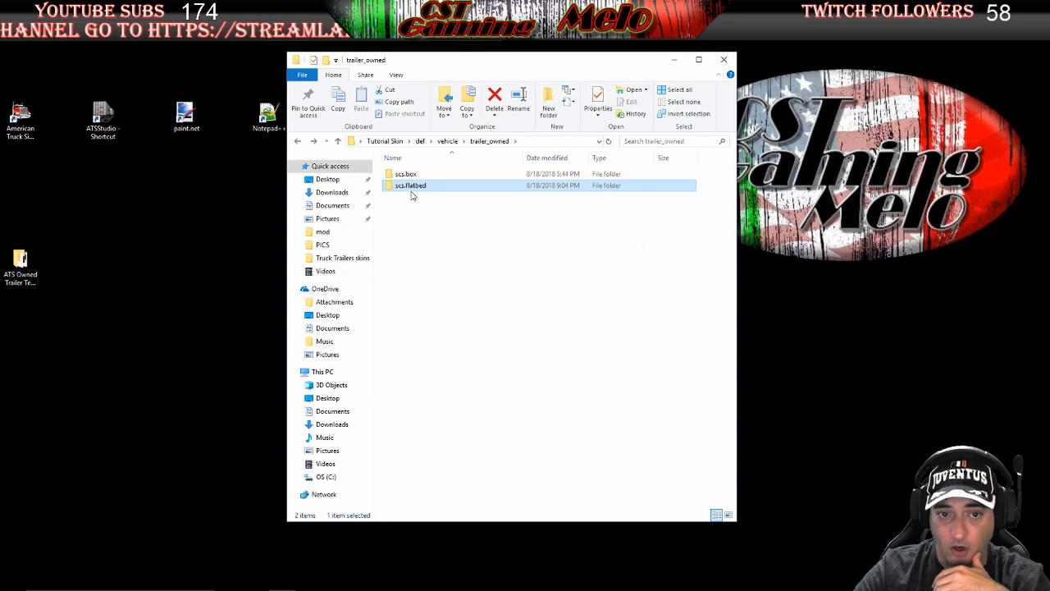
double_click(415, 187)
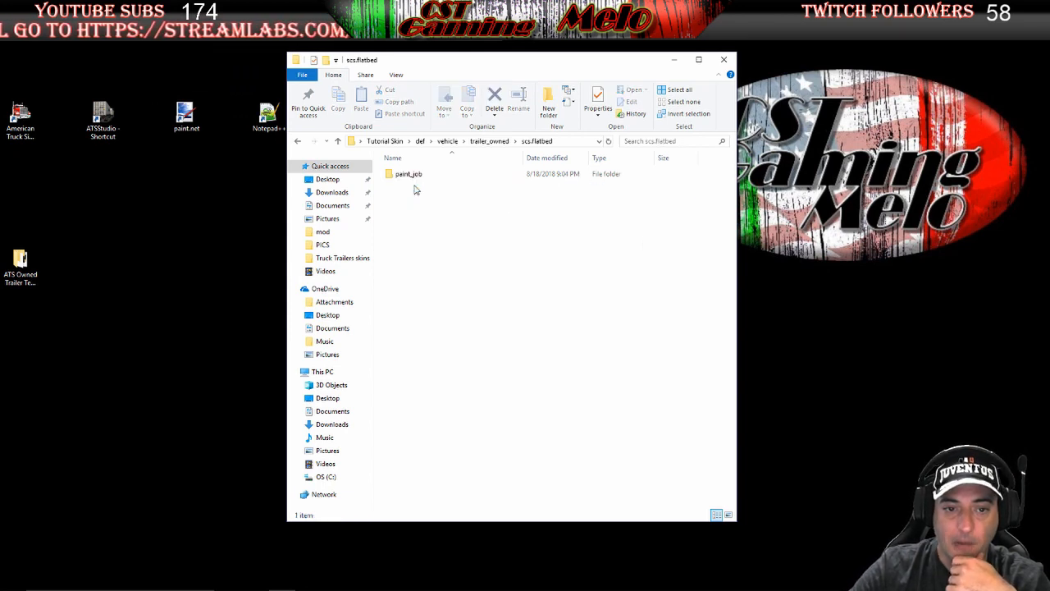
click(413, 178)
double_click(412, 177)
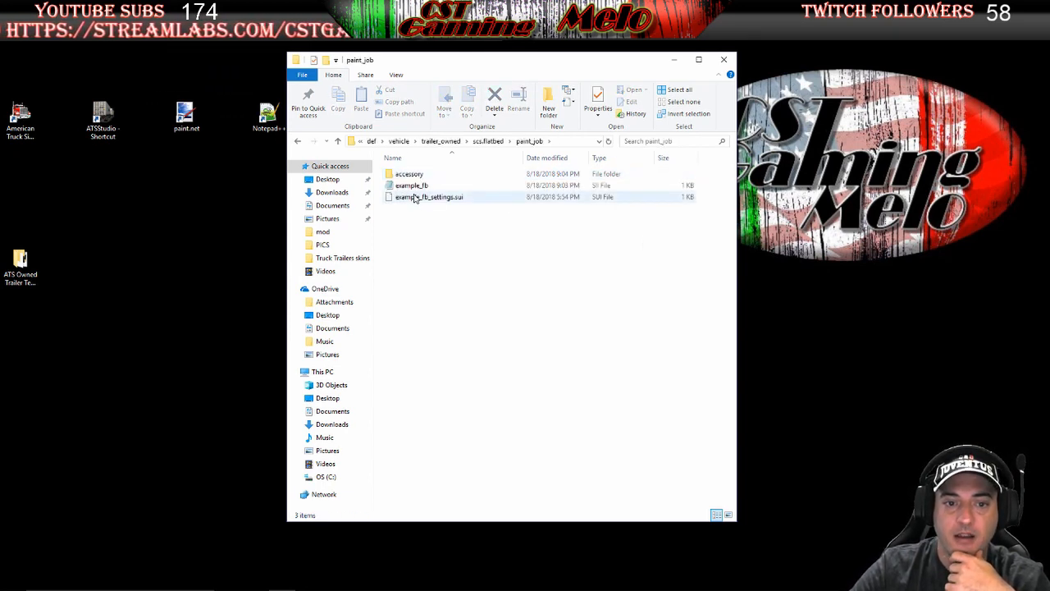
Open example_fb_settings.sui in Notepad++, set the skin name to "Tutorial Skin", save the file and close the editor
right_click(442, 203)
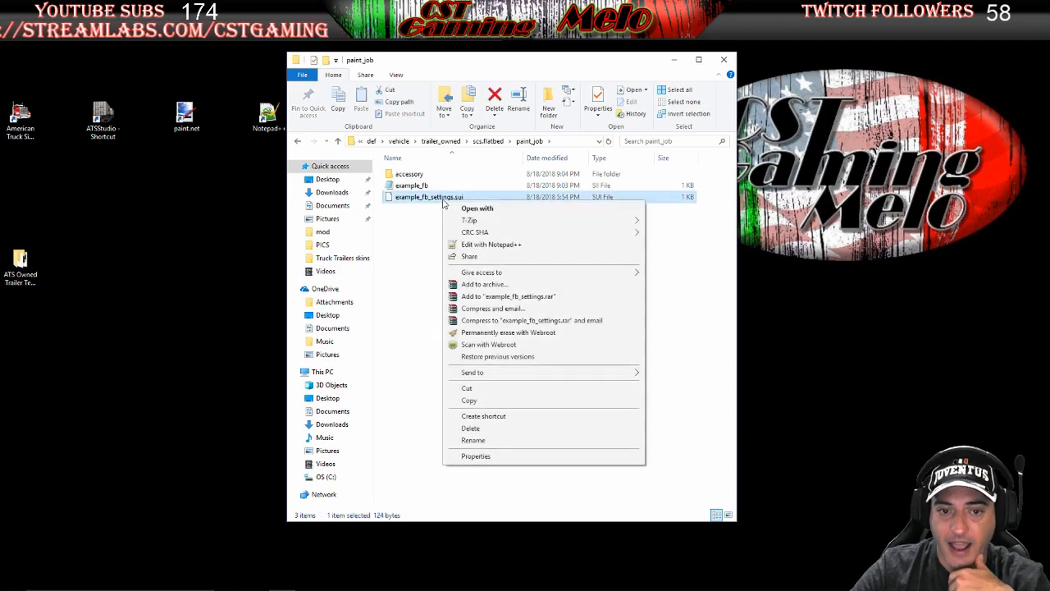
click(489, 244)
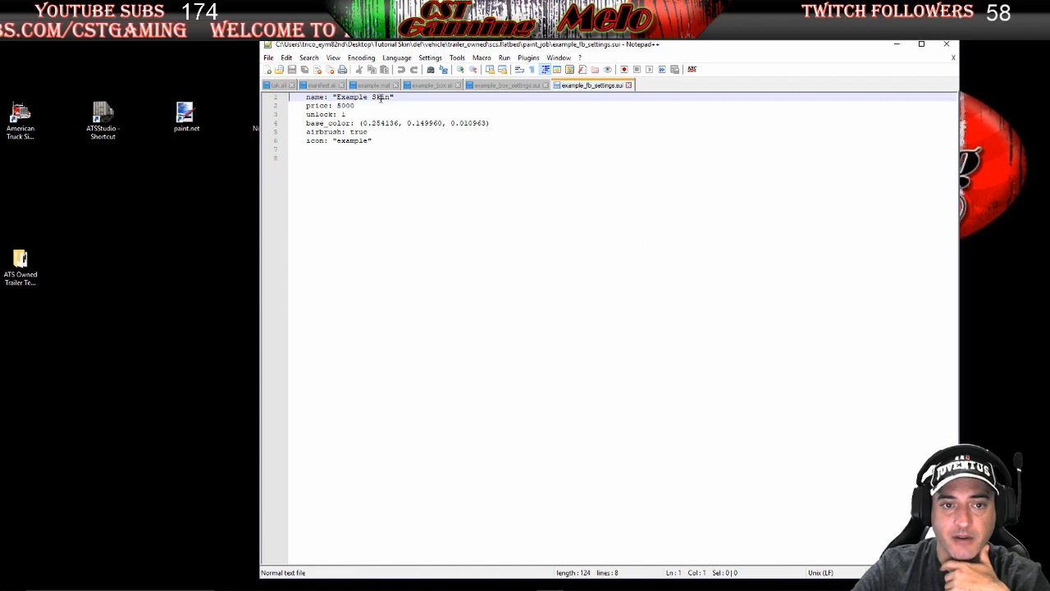
drag(338, 97, 368, 97)
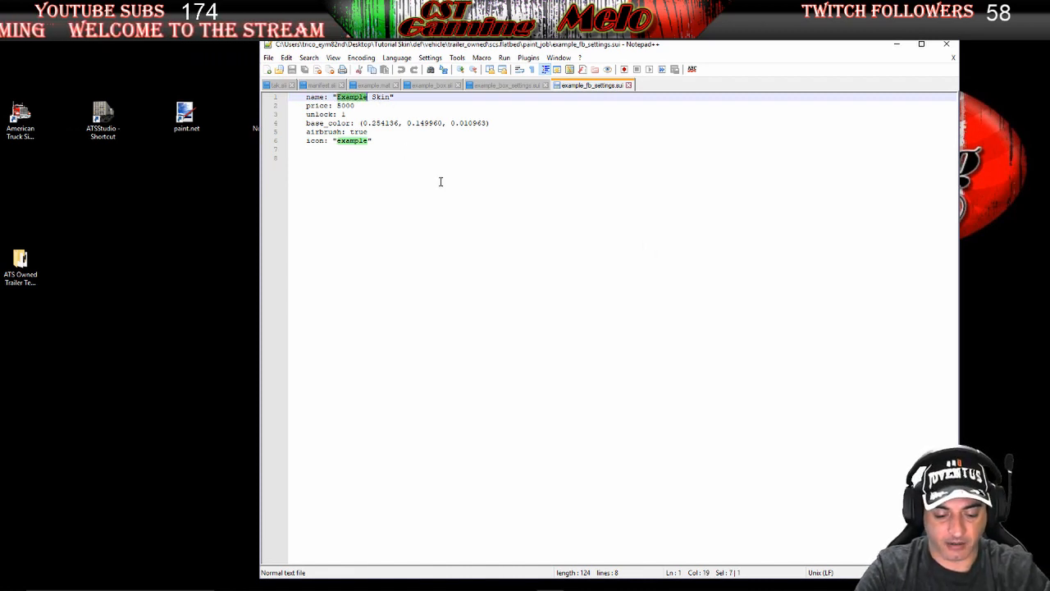
text(Tutor)
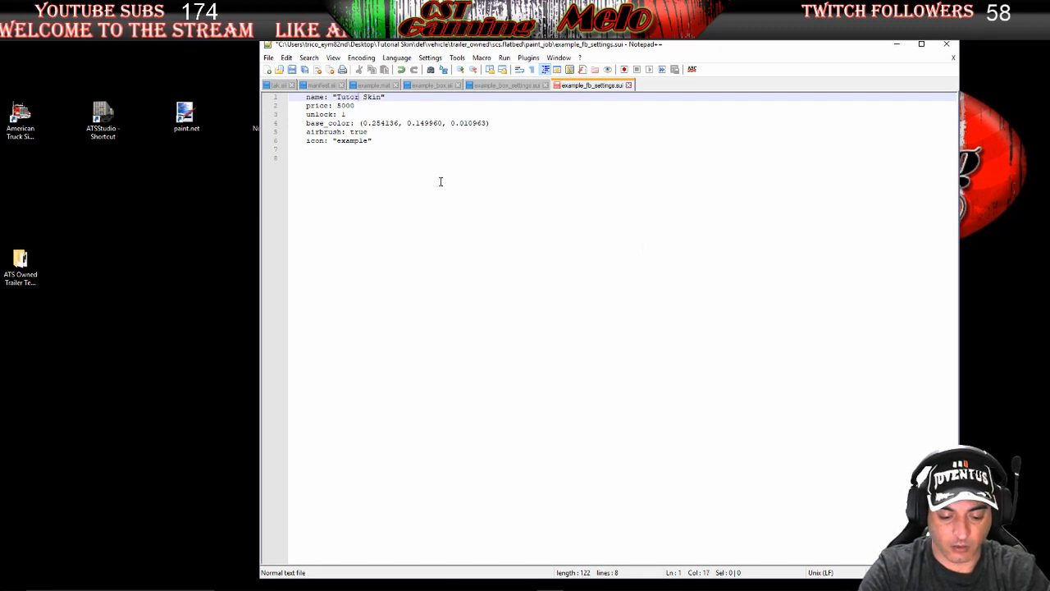
text(ial)
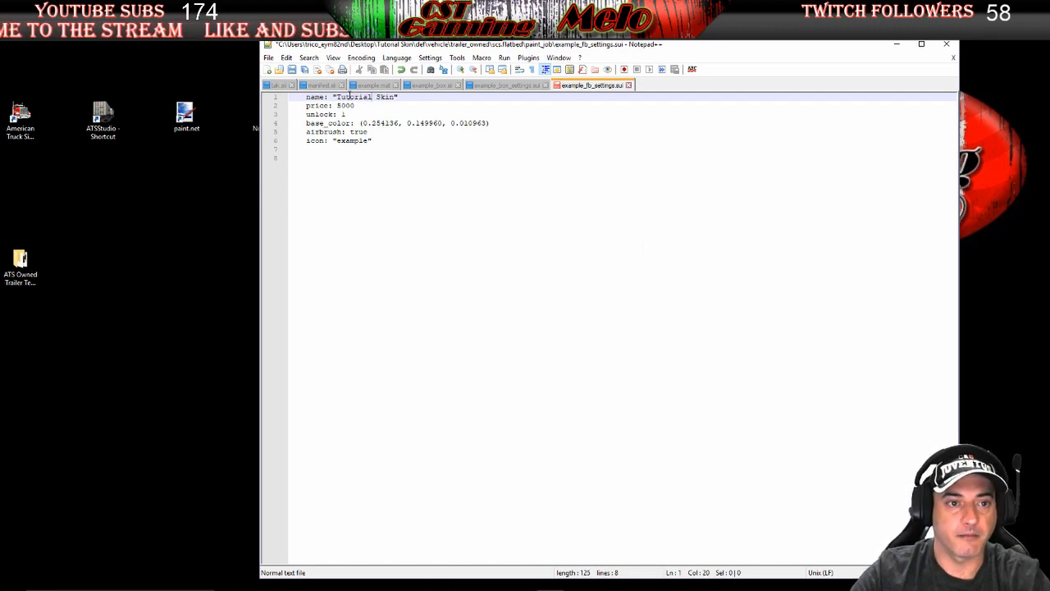
click(293, 71)
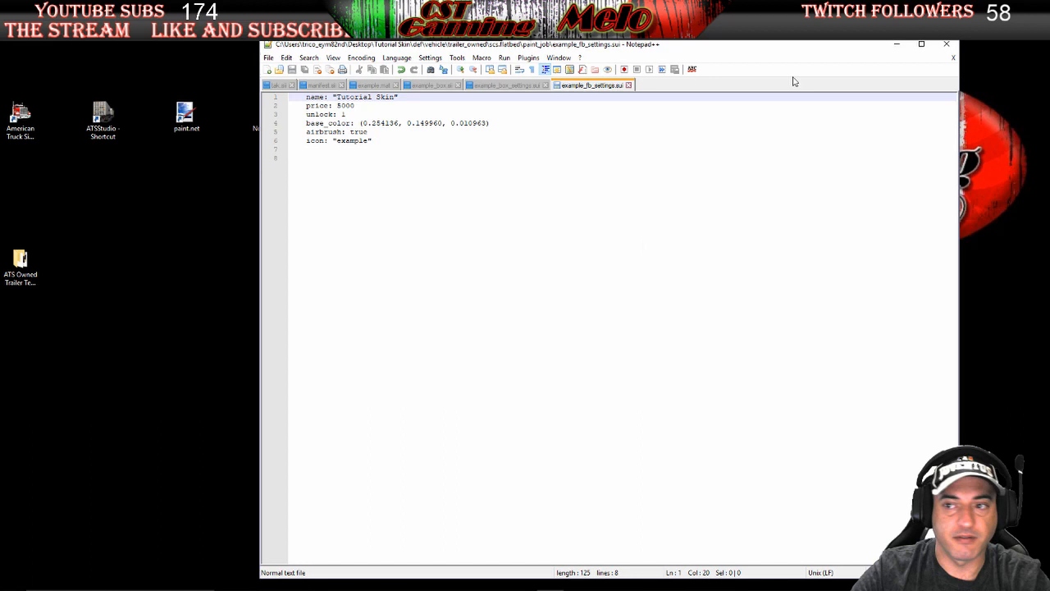
click(947, 43)
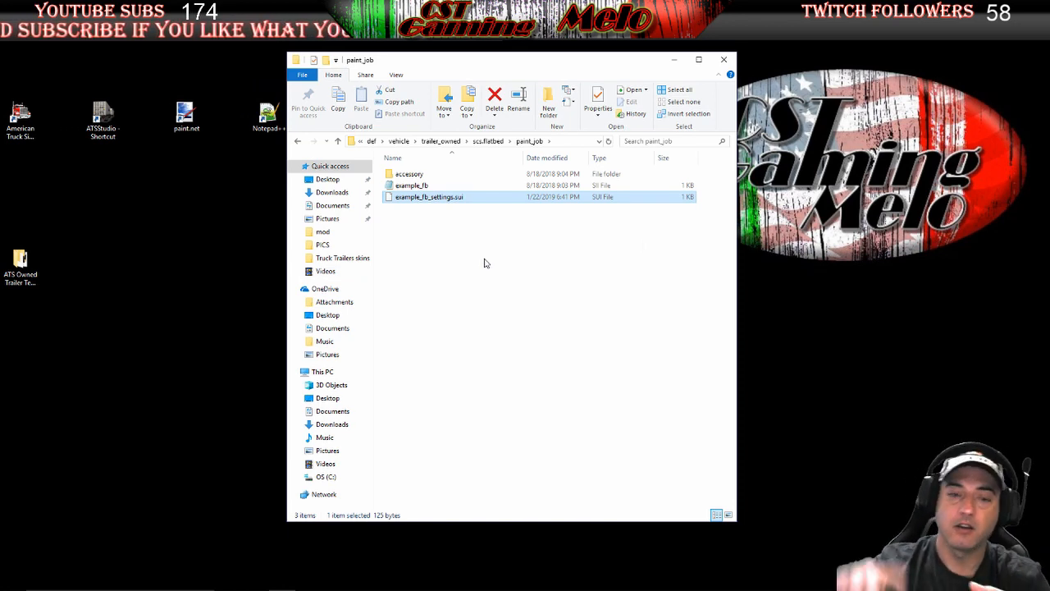
Go back to the Tutorial Skin folder, close its window and move its desktop icon below the ATS Owned Trailer Templates folder
click(298, 143)
click(298, 142)
click(297, 142)
click(298, 143)
click(297, 142)
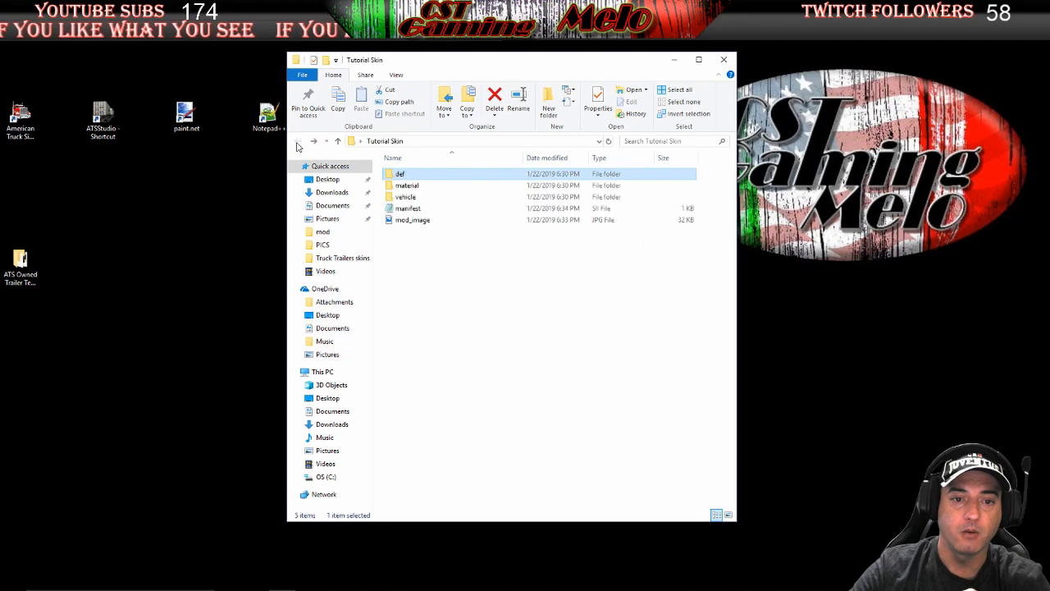
click(724, 59)
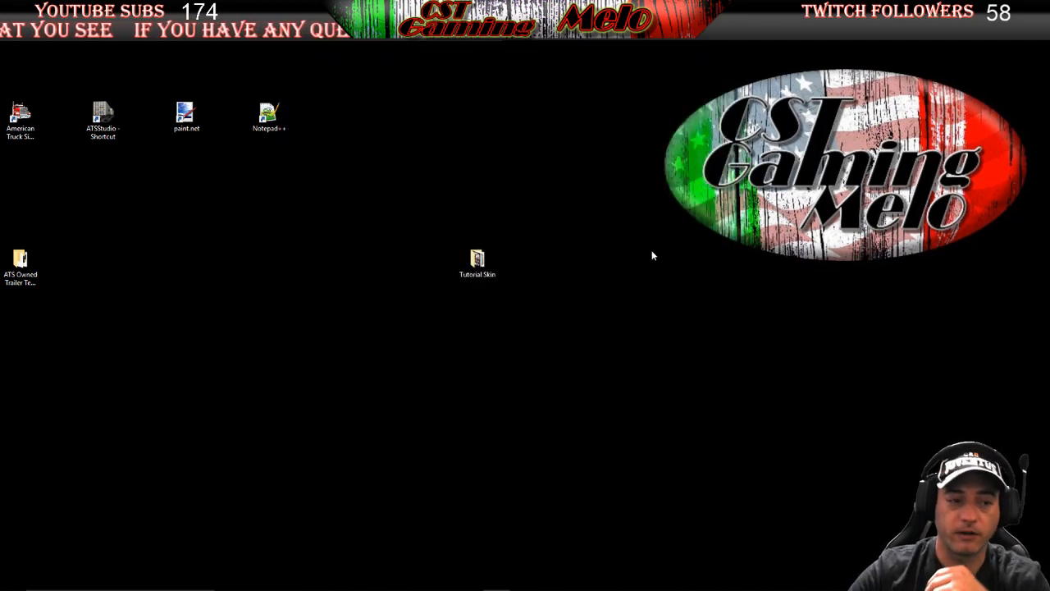
drag(478, 261, 41, 456)
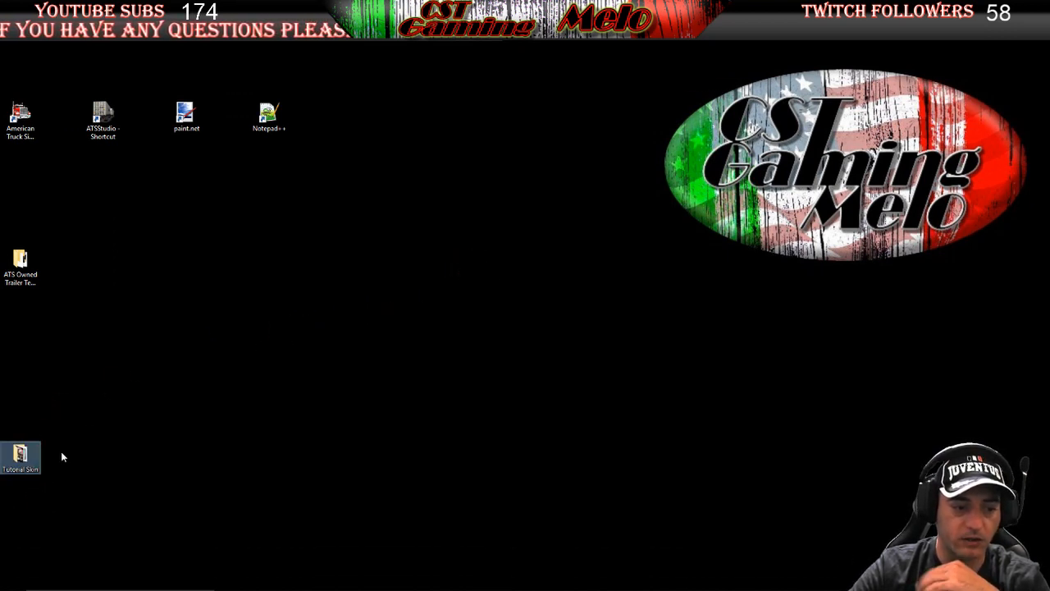
mouse_move(21, 263)
mouse_down()
mouse_move(39, 210)
mouse_move(19, 261)
mouse_up()
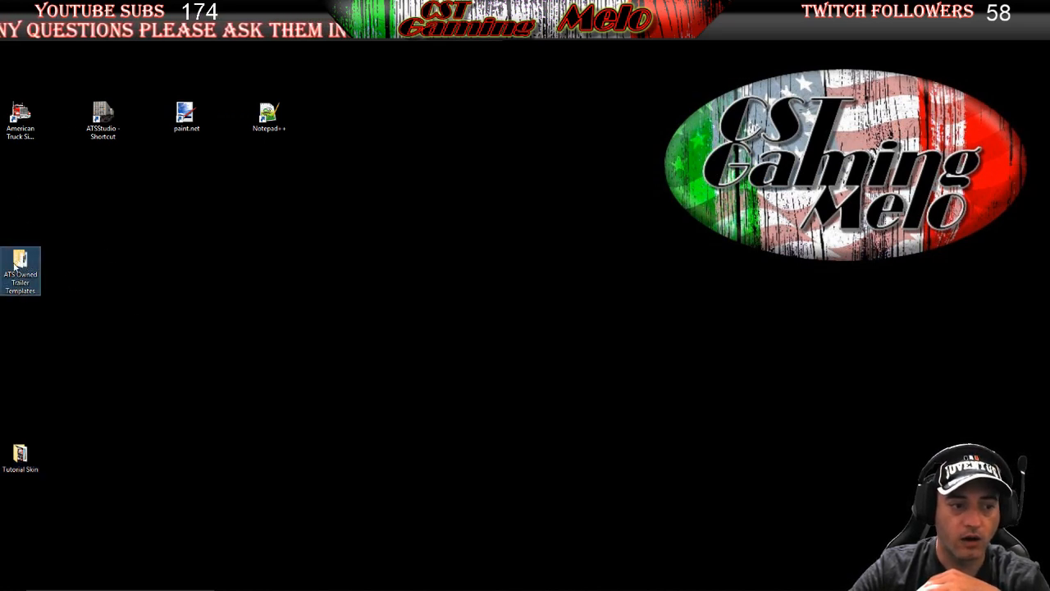
Switch to paint.net and view the whole CST Gaming Melo logo image
mouse_move(261, 583)
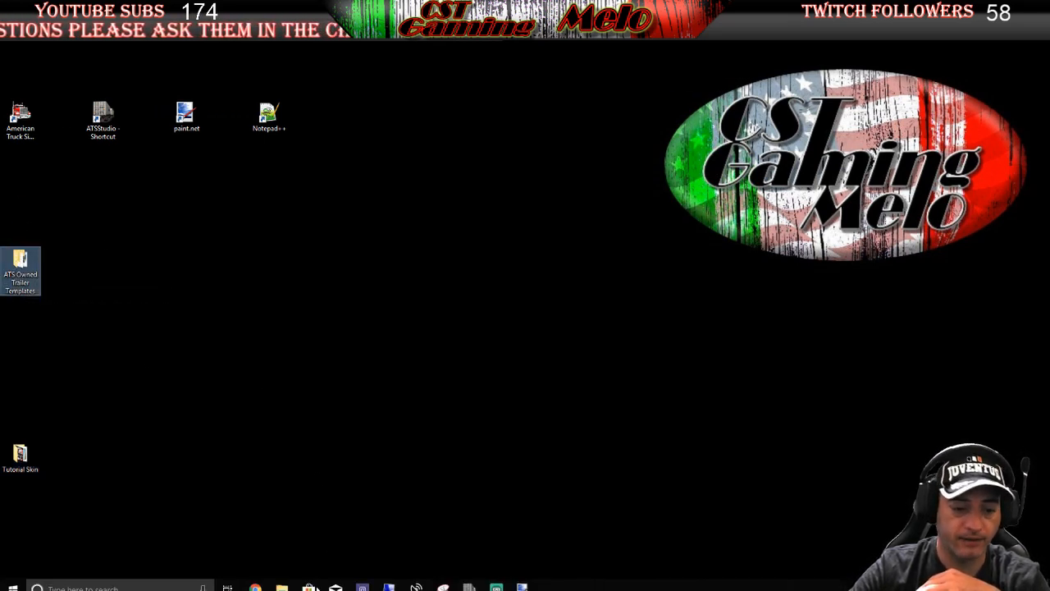
click(522, 580)
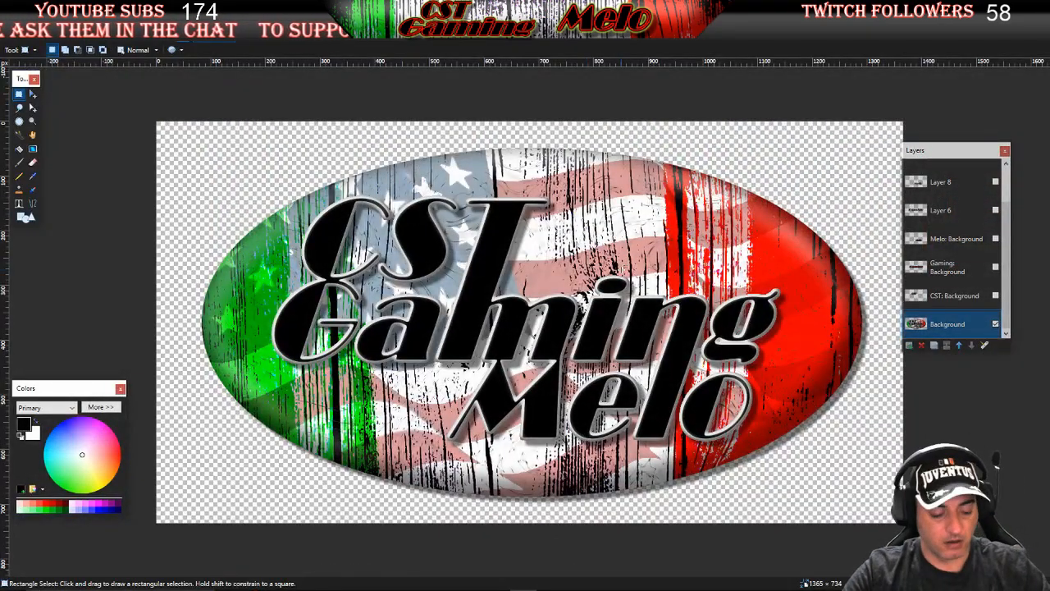
scroll(621, 271, down, 2)
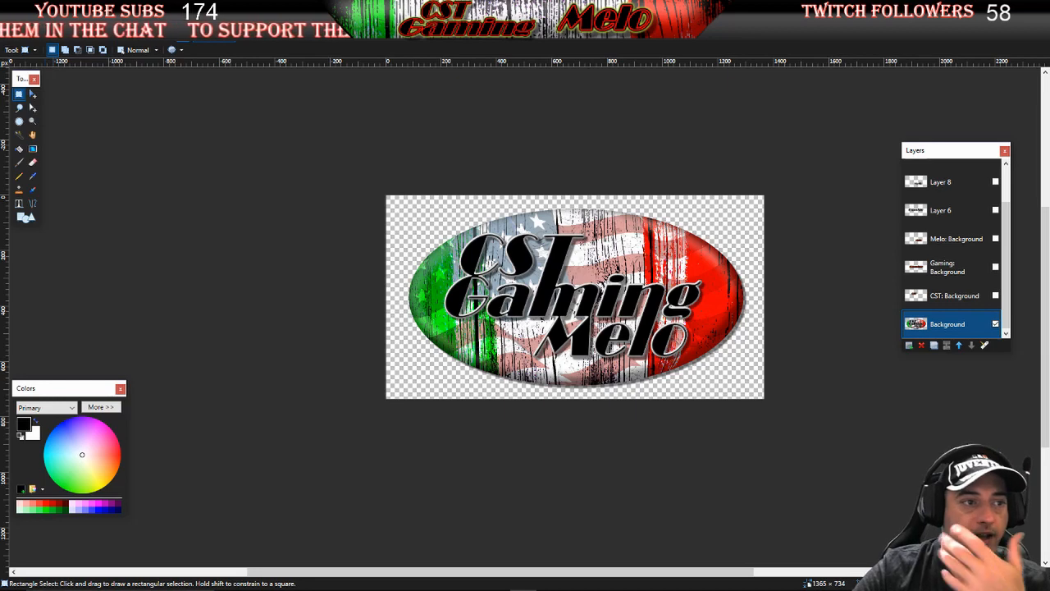
Open all the template images from the ATS Owned Trailer Templates folder on the desktop
click(15, 35)
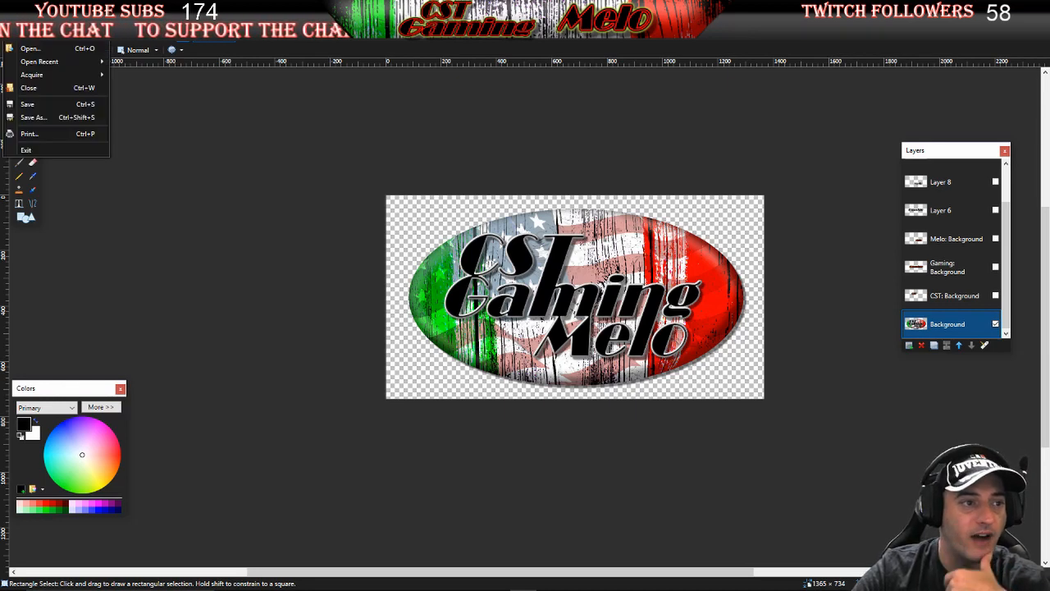
click(33, 50)
click(311, 134)
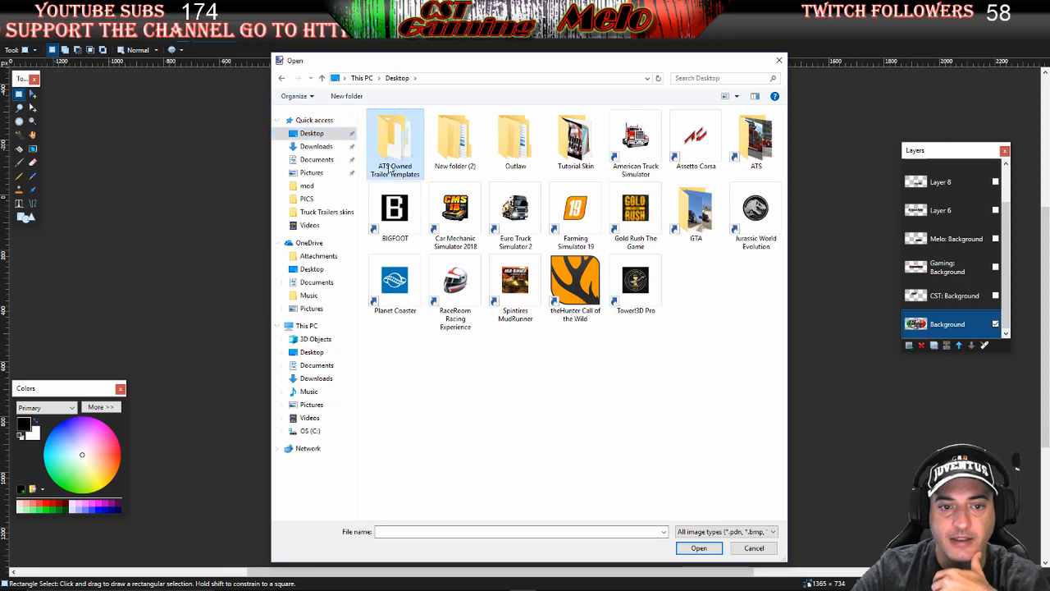
click(533, 52)
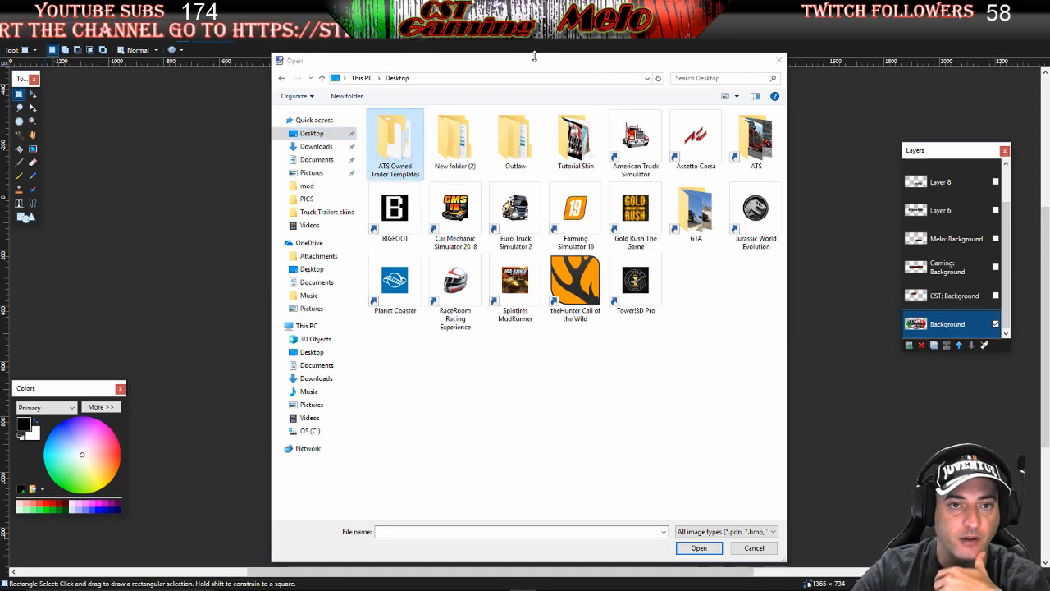
double_click(392, 151)
drag(397, 286, 769, 136)
click(698, 547)
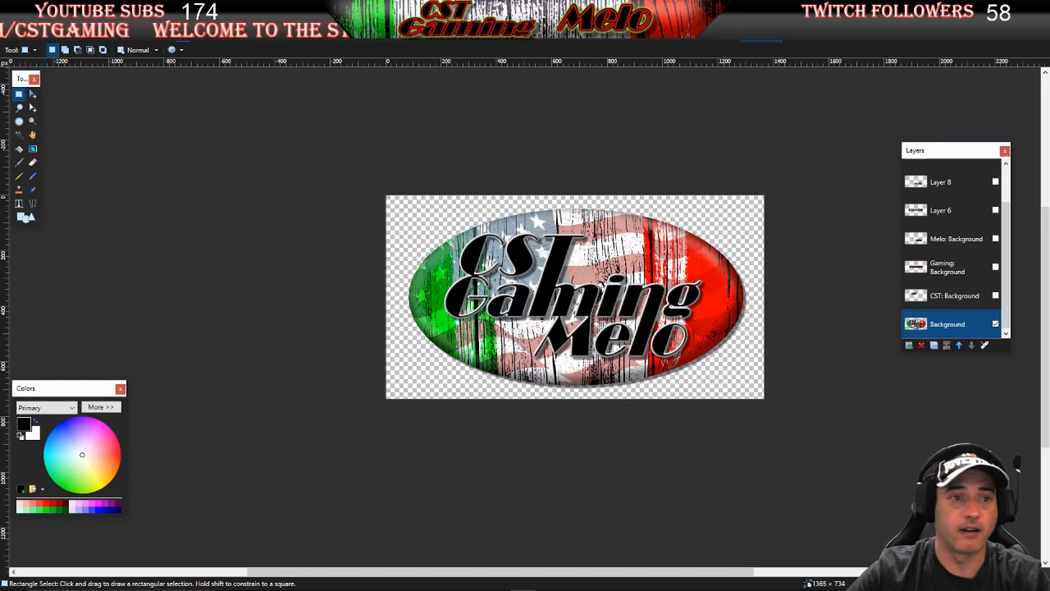
Cycle through the opened trailer templates to look over their wireframe layouts
key(ctrl+Tab)
key(ctrl+Tab)
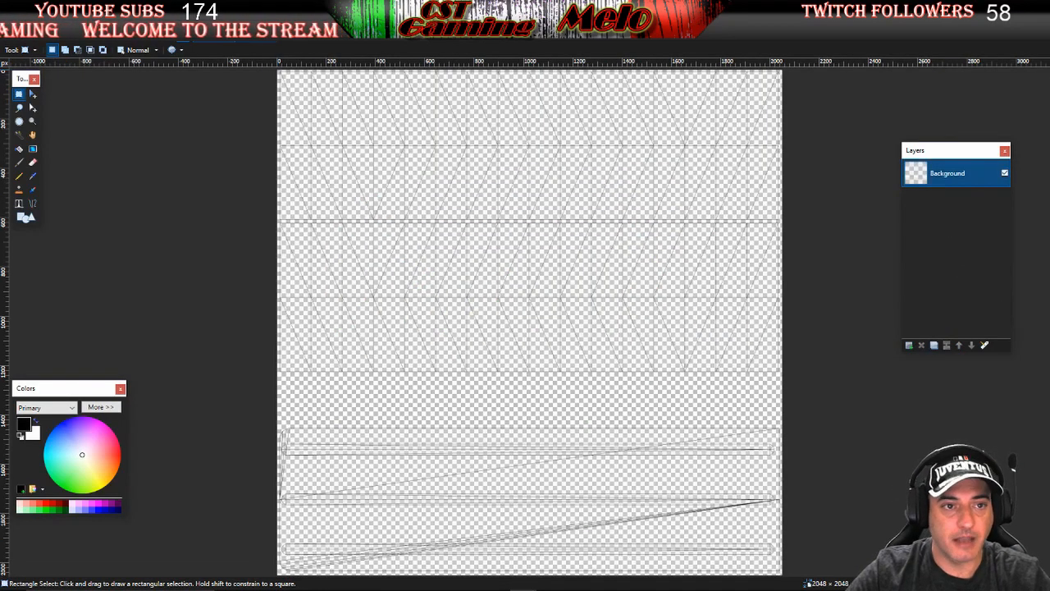
key(ctrl+Tab)
key(ctrl+Tab)
key(ctrl+Tab)
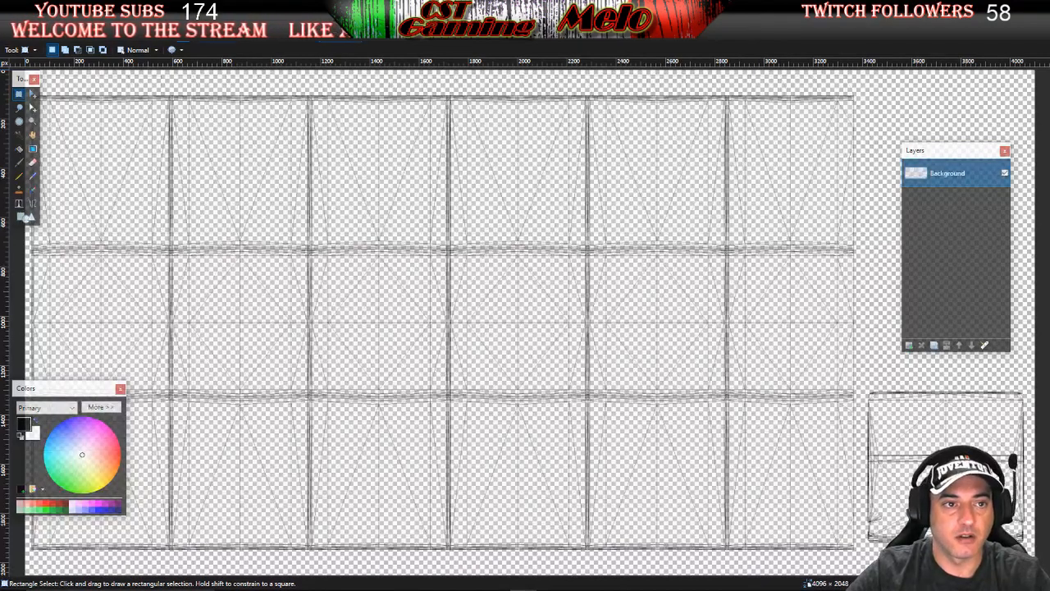
key(ctrl+minus)
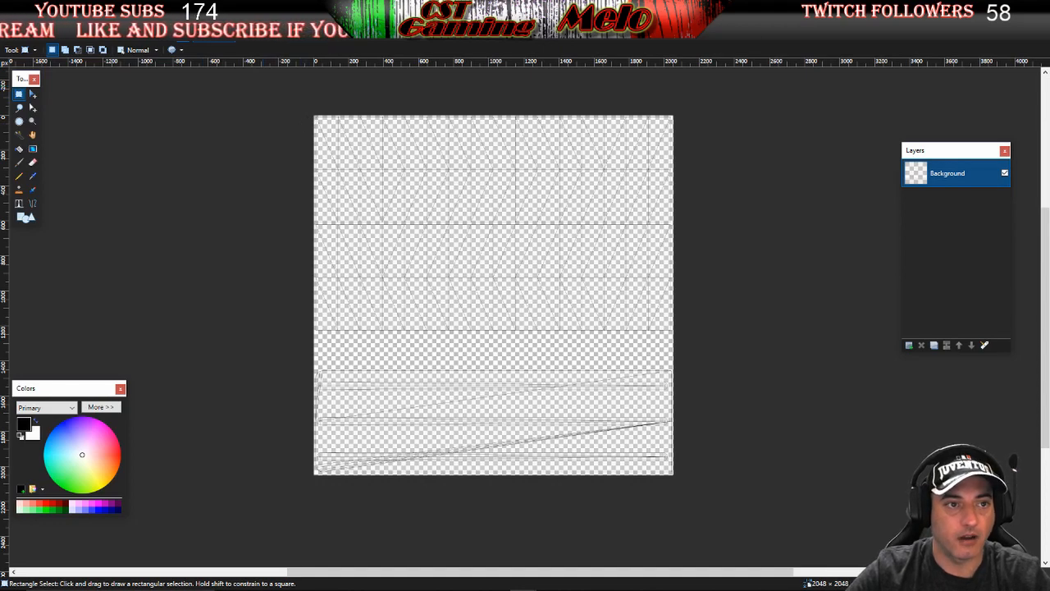
Shrink the paint.net window and examine the 28ft, 45ft and 48ft box and curtain templates one by one
mouse_move(287, 7)
mouse_down()
mouse_move(438, 177)
mouse_move(513, 173)
mouse_move(515, 185)
mouse_up()
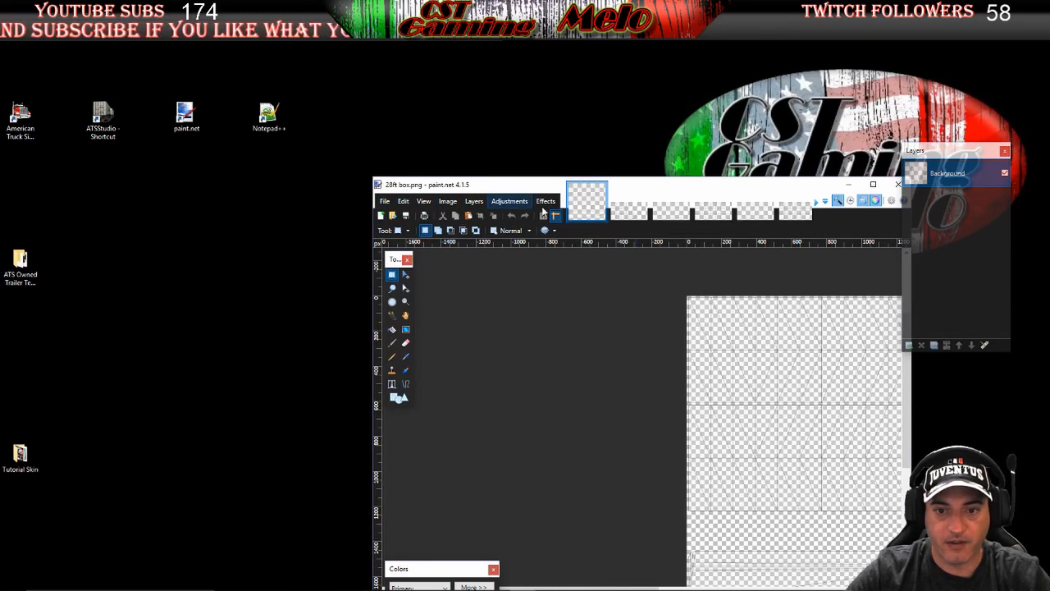
click(623, 213)
click(671, 209)
click(587, 205)
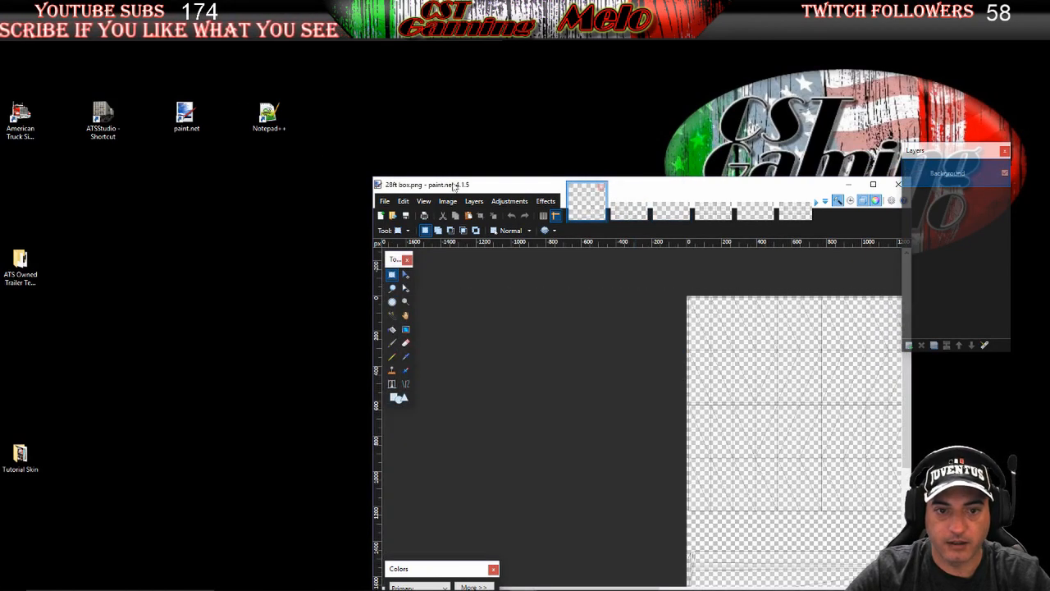
click(626, 210)
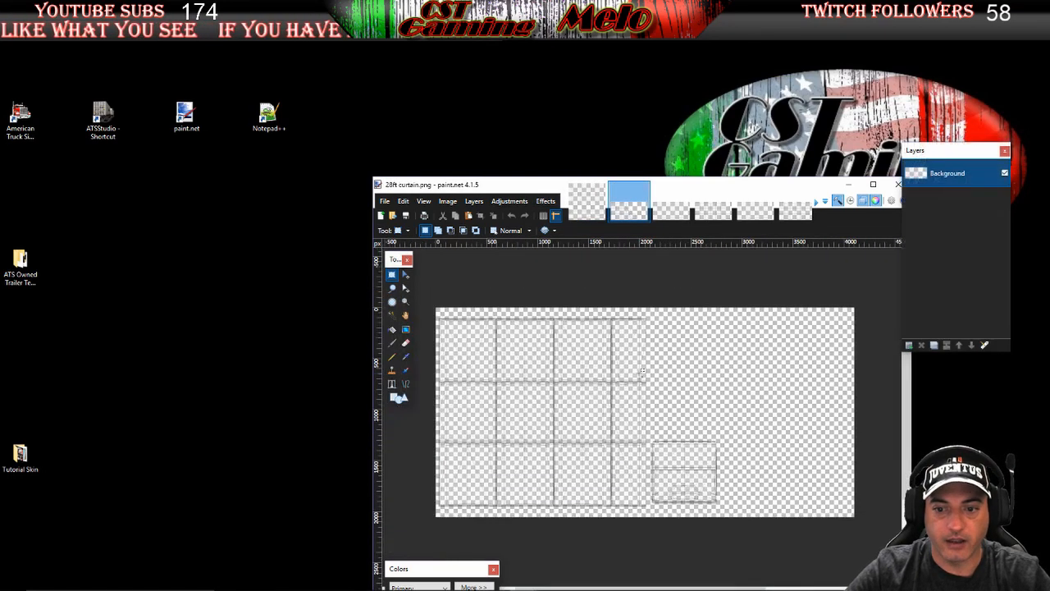
click(671, 201)
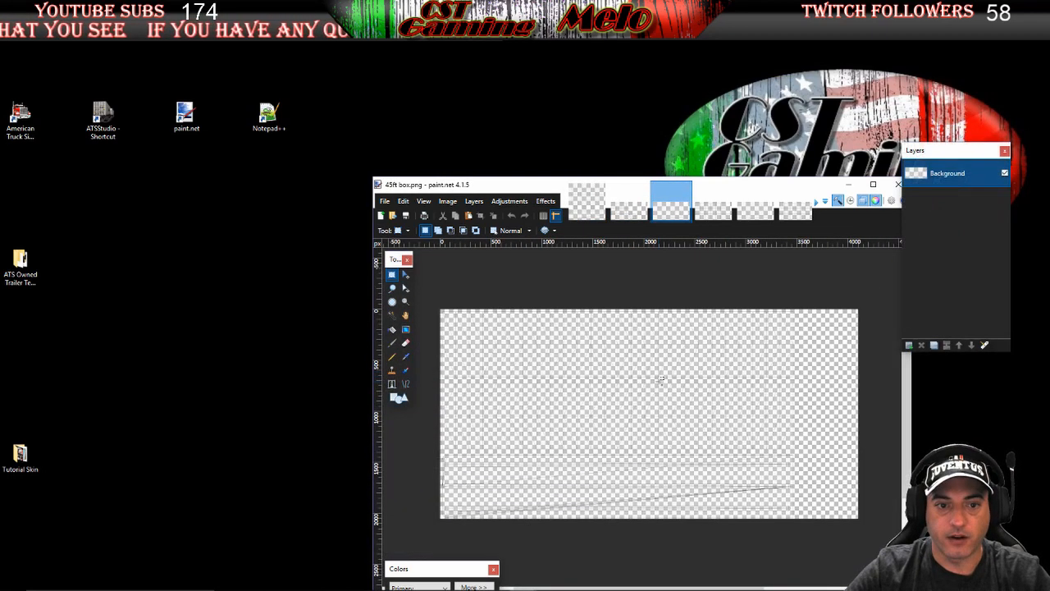
click(713, 201)
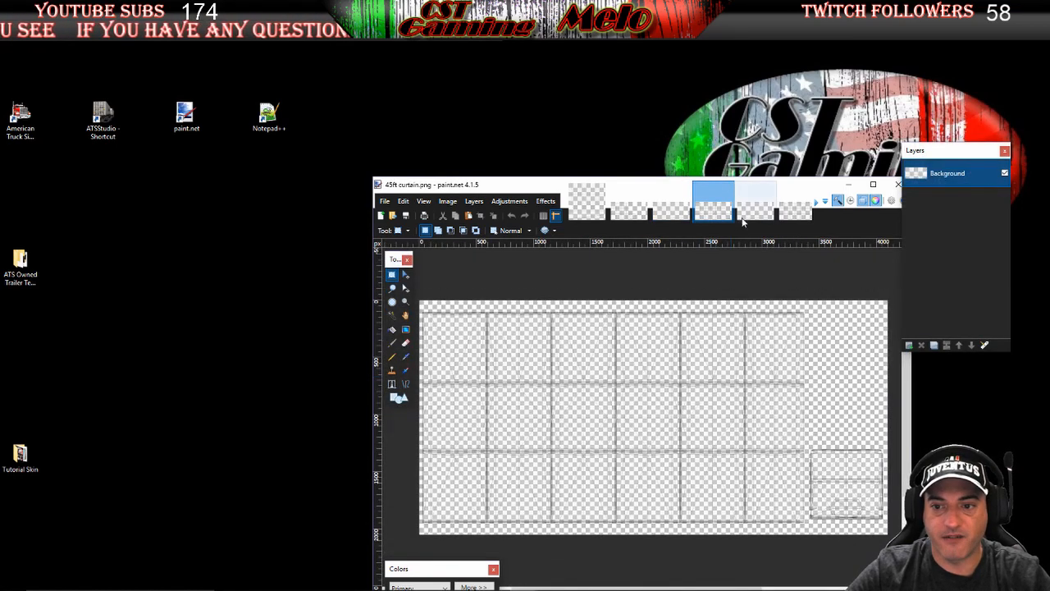
click(755, 201)
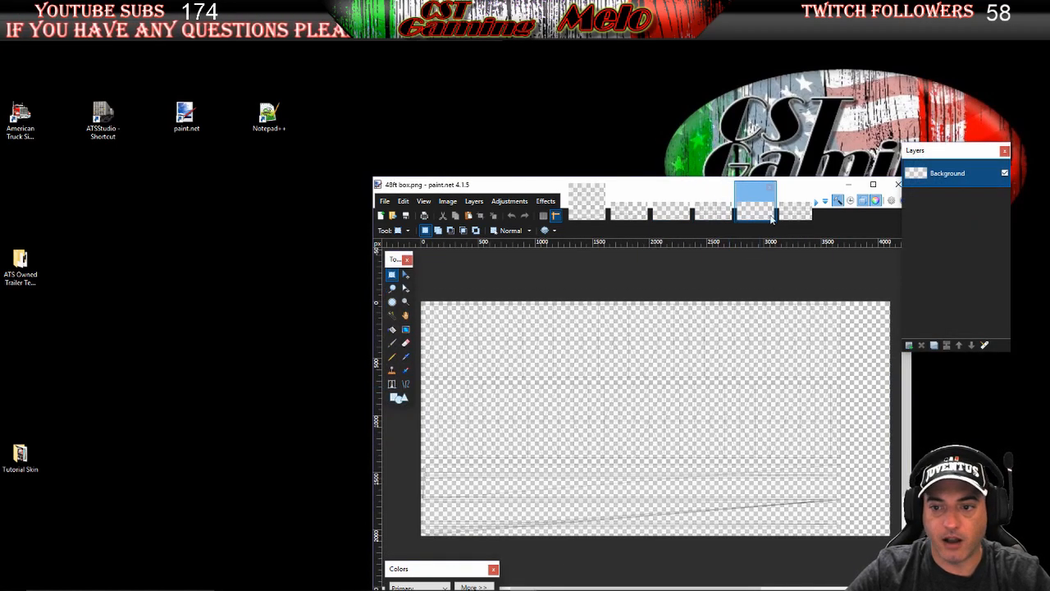
click(796, 201)
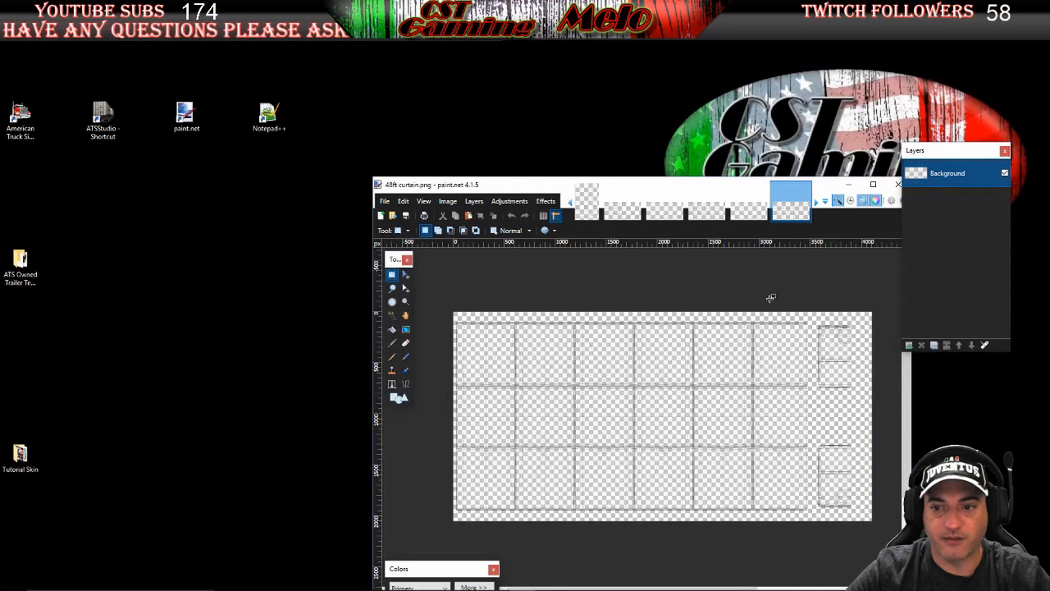
Examine the 53ft box and curtain, Front Box Wall, both wind deflector, Roll Up Door and Simple Door templates
click(816, 207)
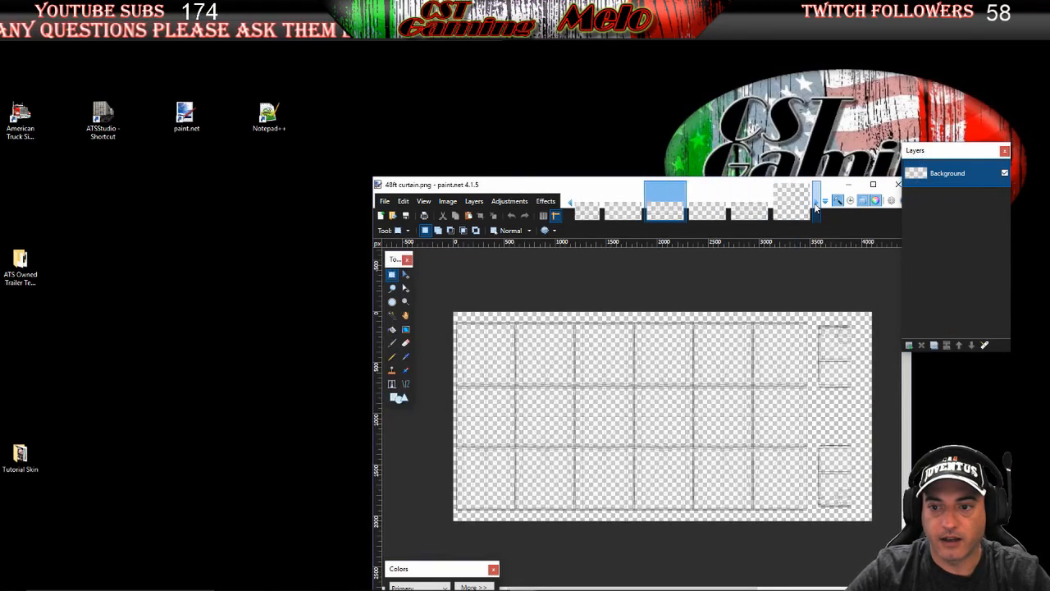
click(623, 201)
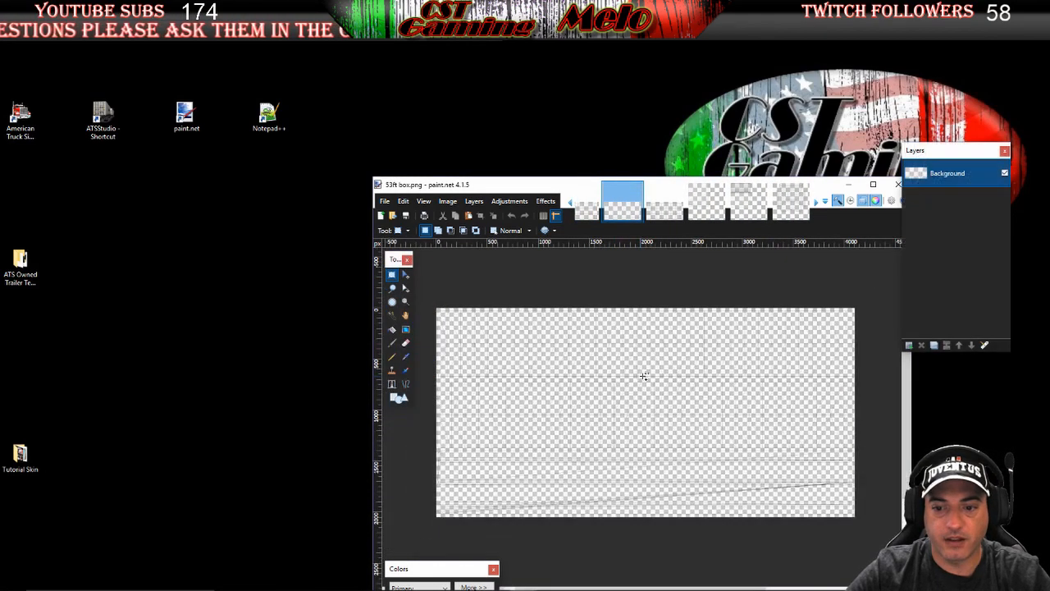
click(686, 210)
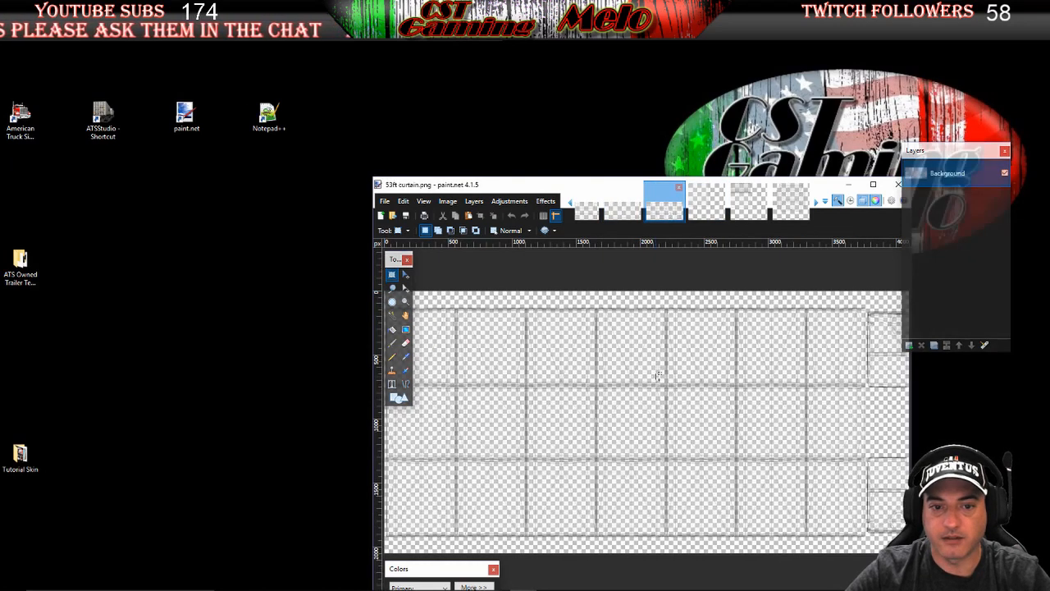
click(701, 209)
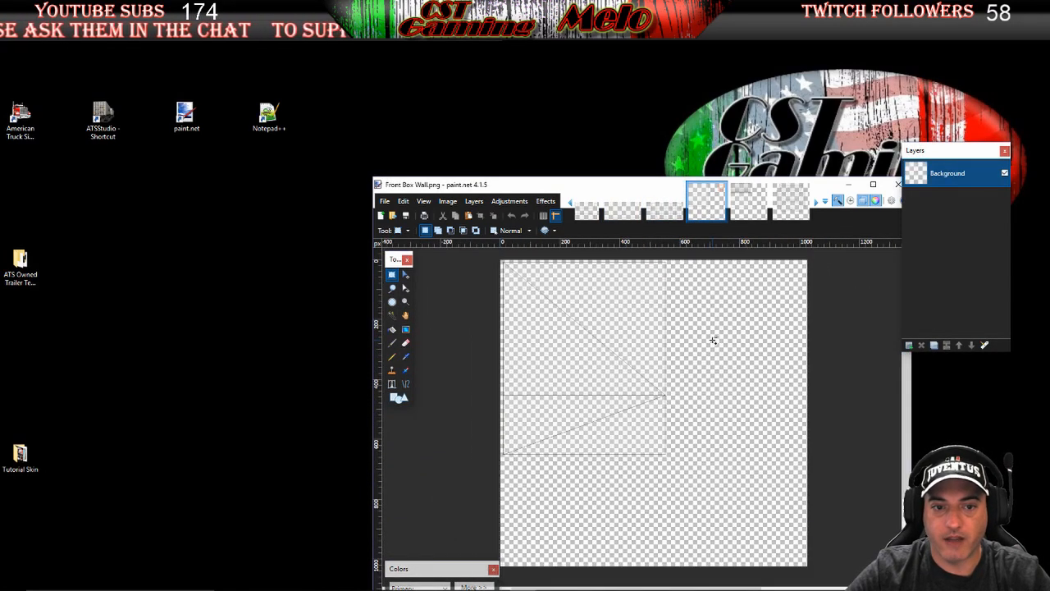
click(748, 210)
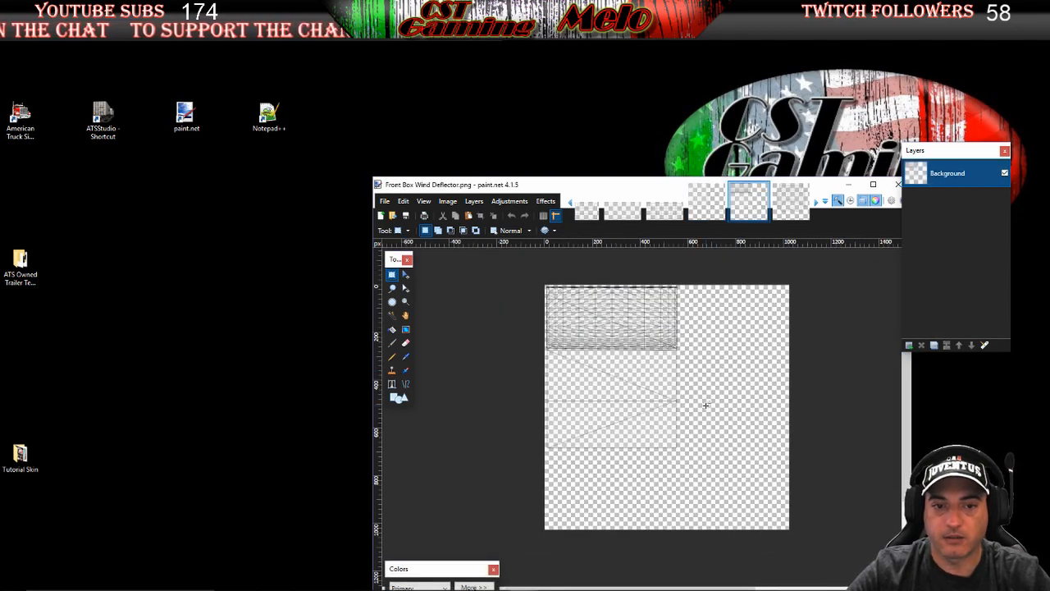
click(790, 207)
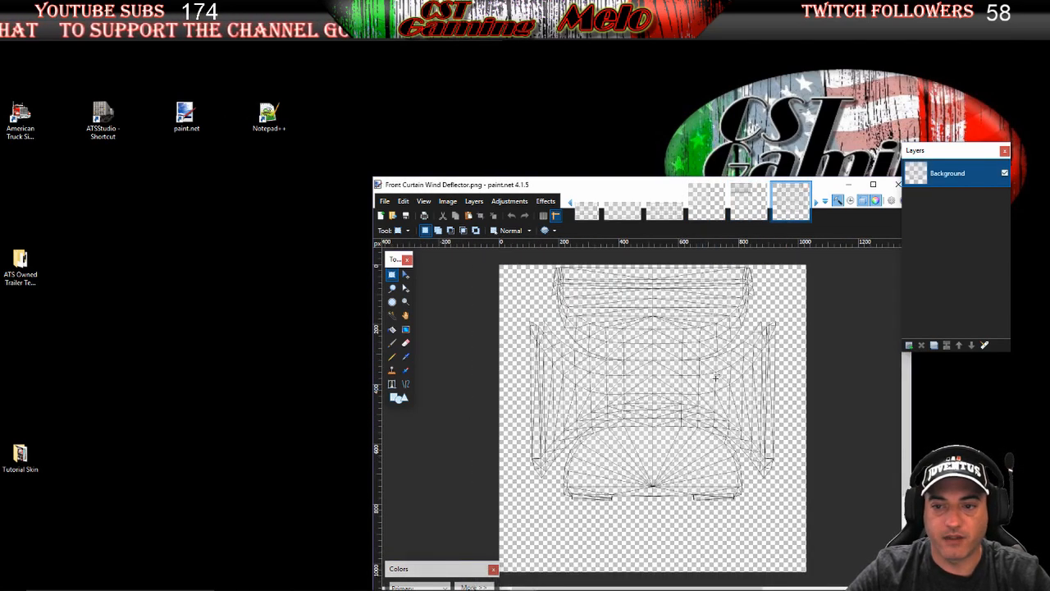
click(824, 201)
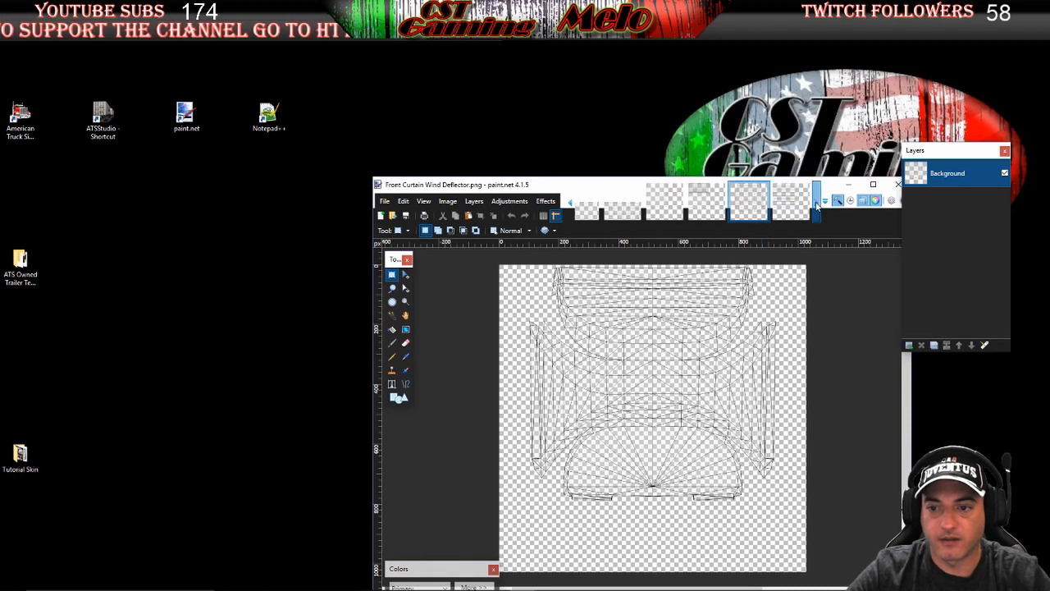
click(749, 211)
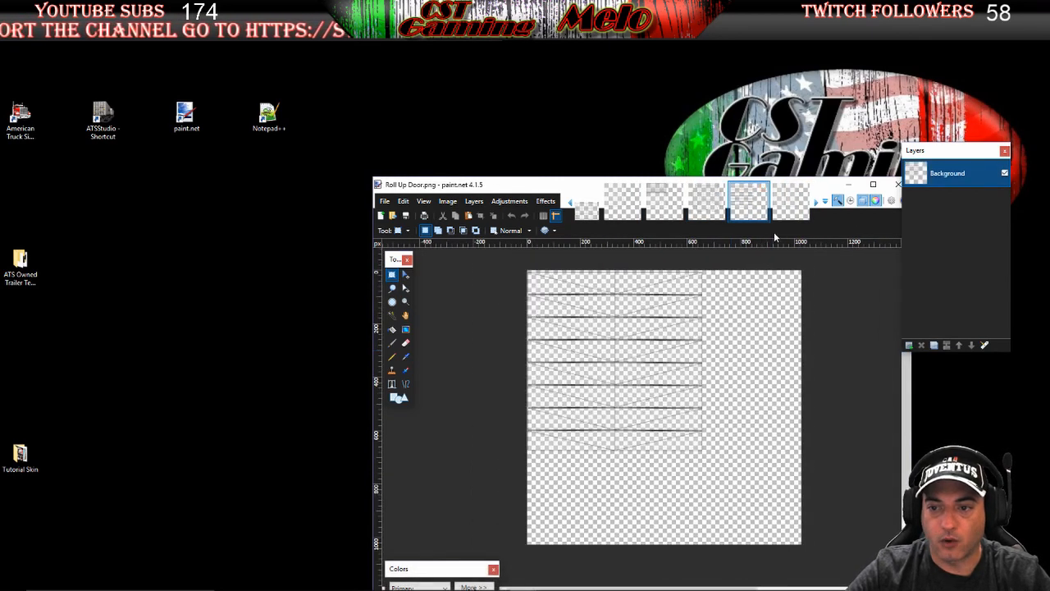
click(790, 205)
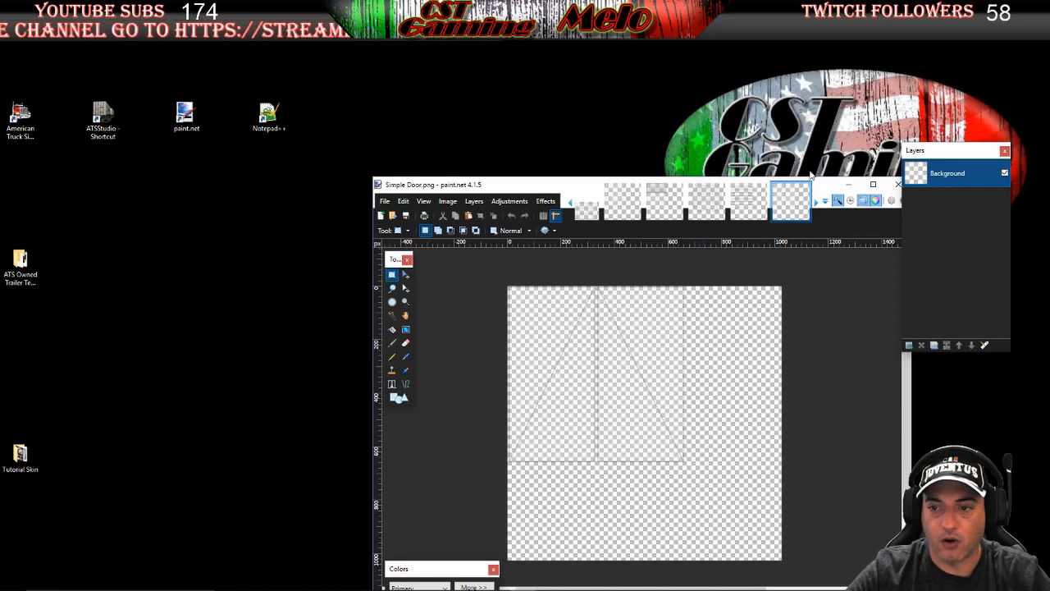
Maximize the paint.net window and look over the 53ft curtain template
click(873, 184)
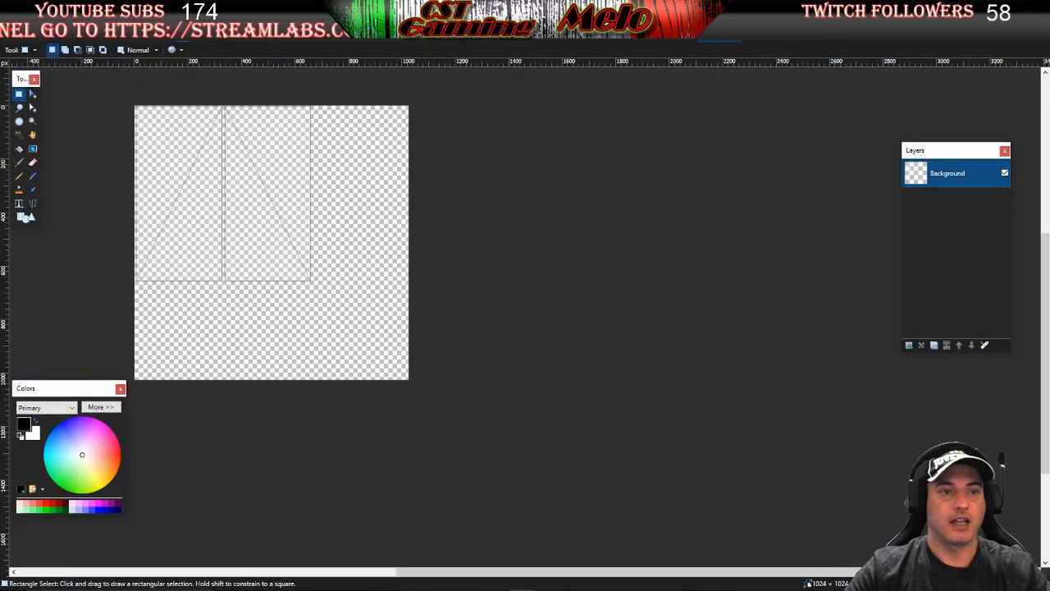
key(ctrl+Tab)
key(ctrl+Tab)
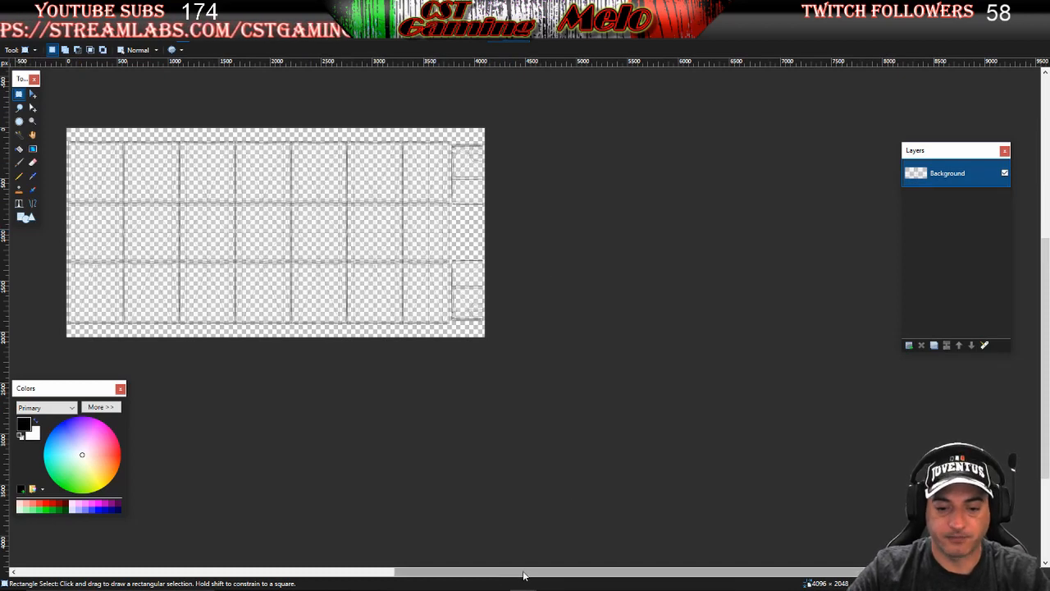
scroll(476, 551, left, 3)
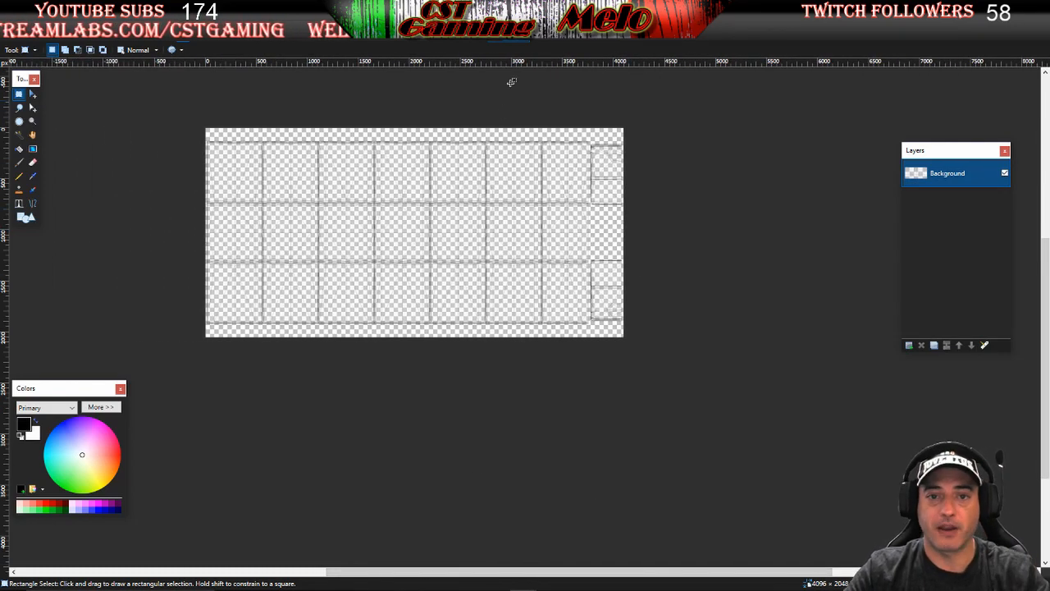
scroll(516, 245, up, 1)
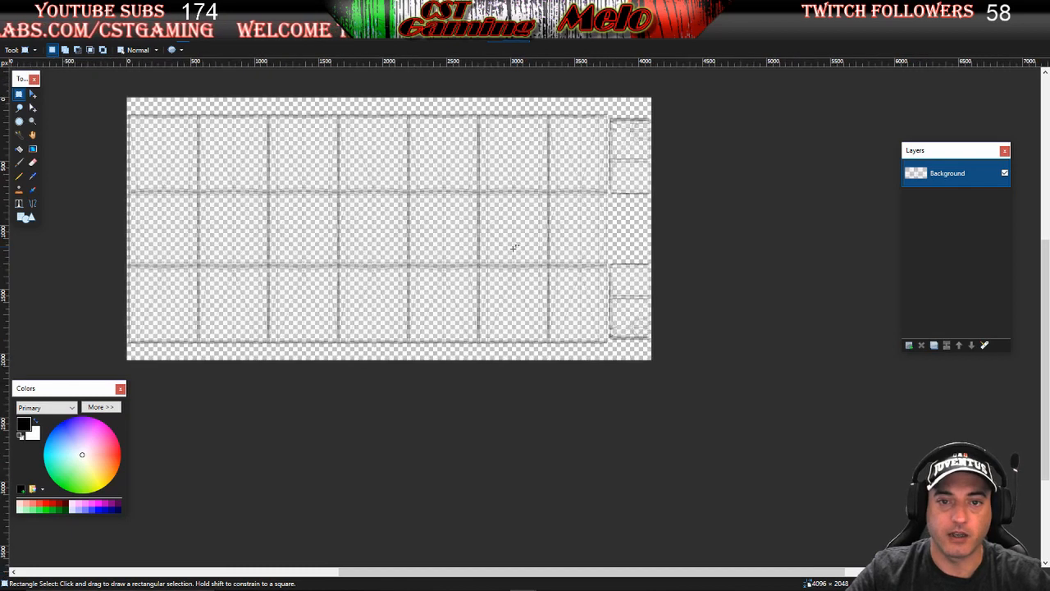
scroll(492, 309, up, 1)
scroll(497, 315, left, 2)
In the 53ft box template, add a new layer filled with solid yellow (FFFF00) and move it below the Background wireframe layer
click(466, 31)
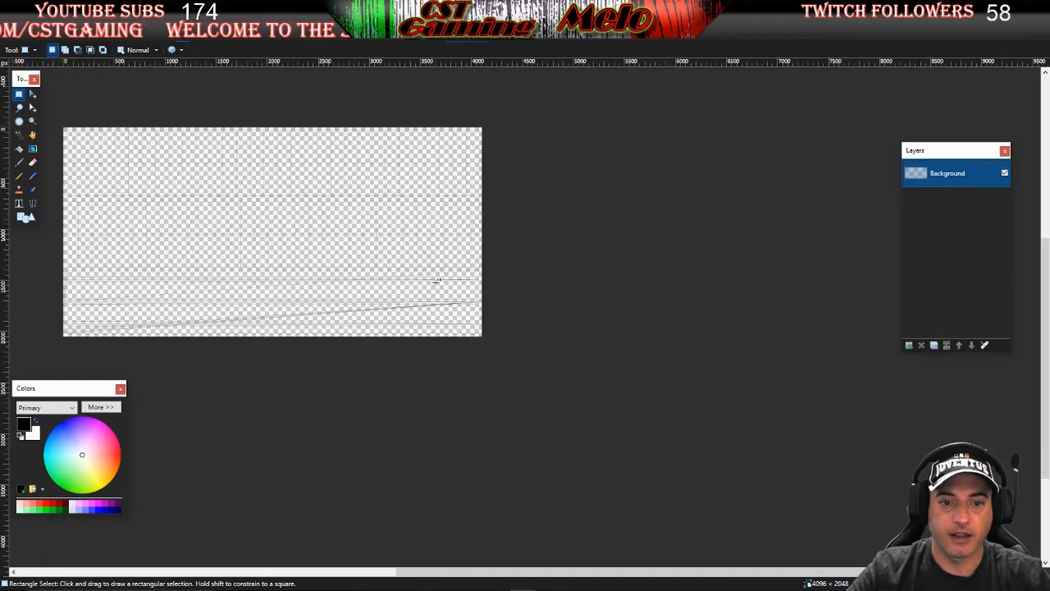
scroll(435, 276, left, 6)
scroll(515, 277, right, 3)
scroll(515, 277, up, 2)
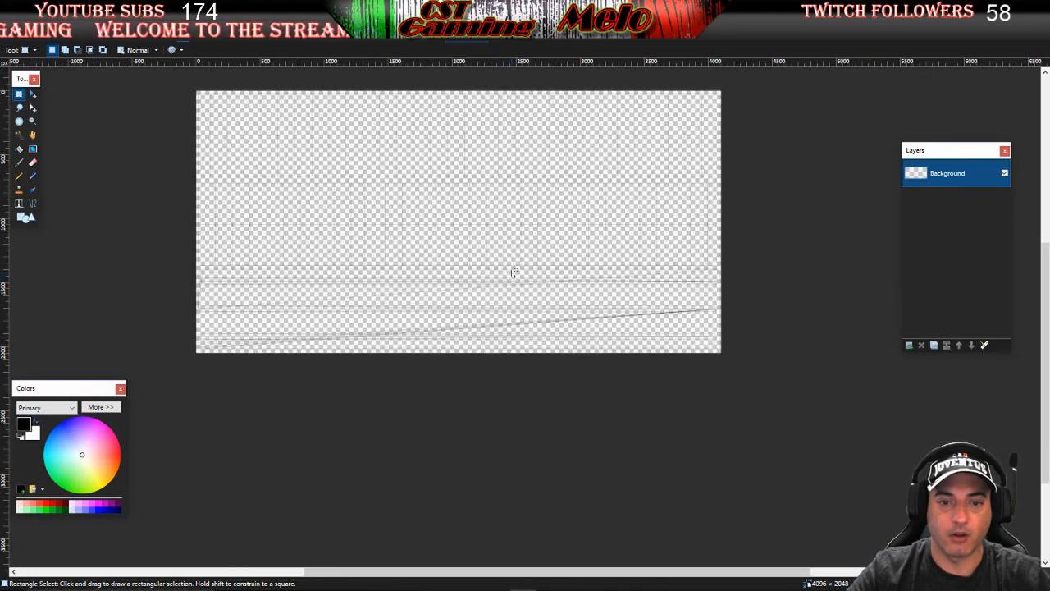
scroll(492, 287, up, 1)
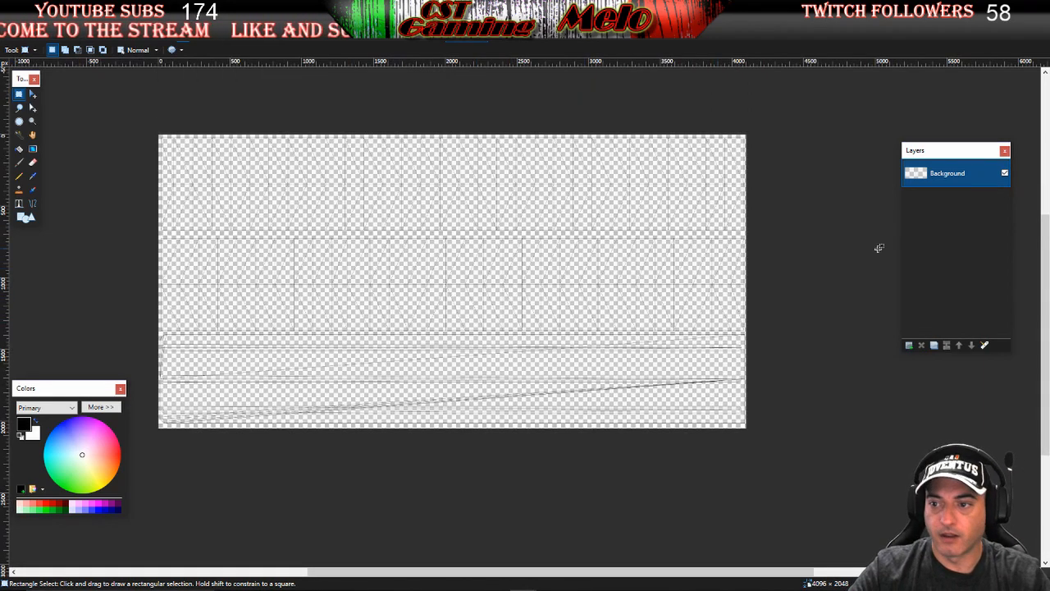
click(909, 345)
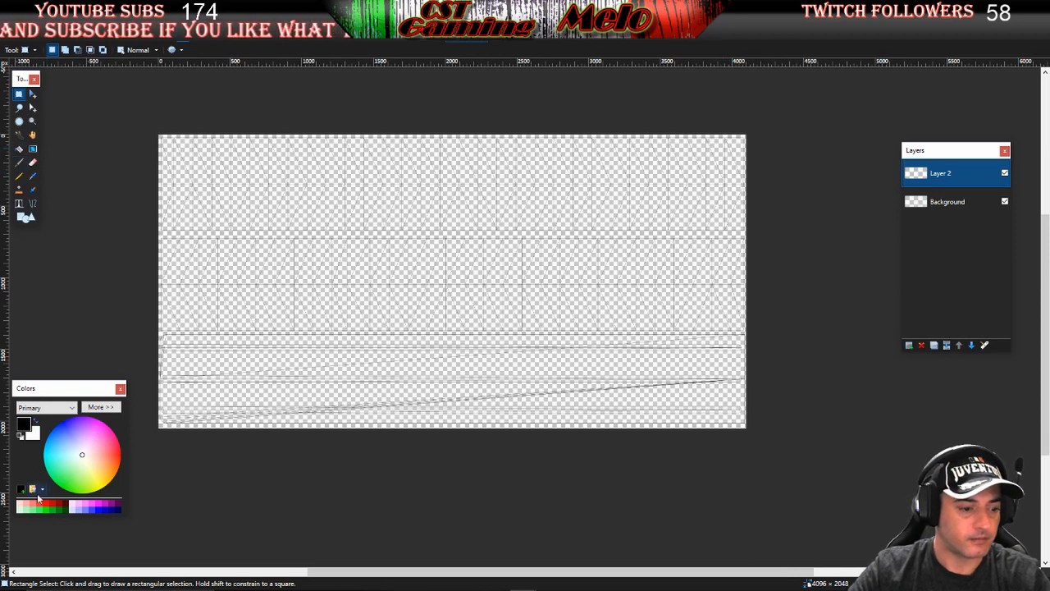
click(101, 407)
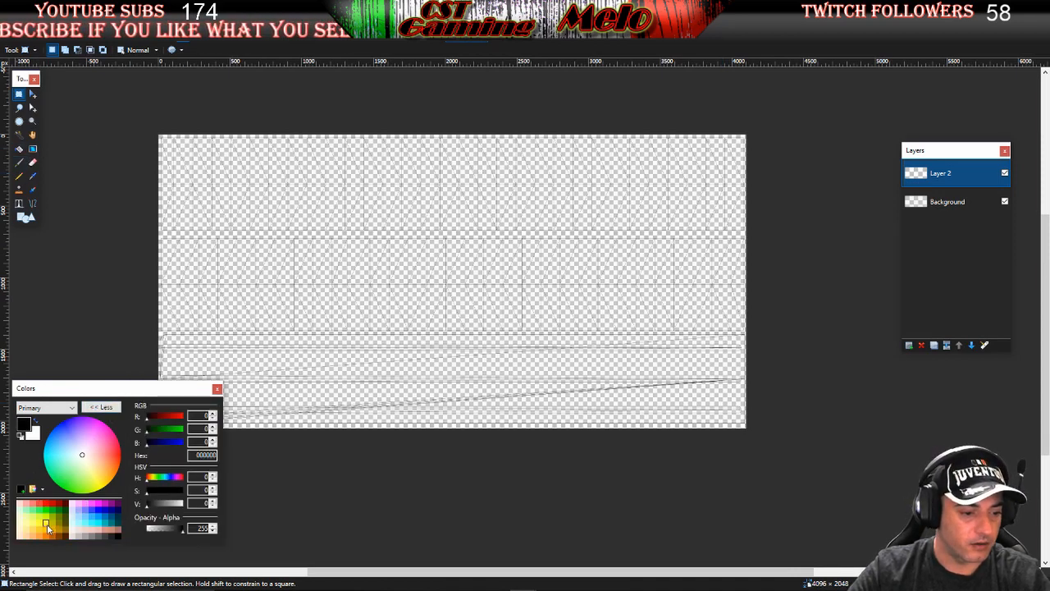
click(47, 525)
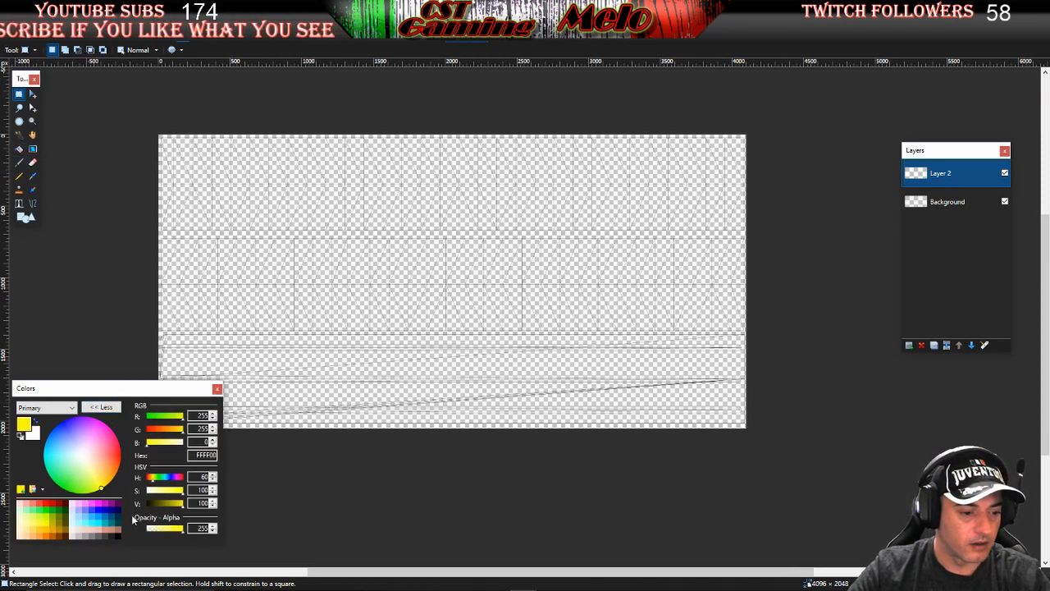
click(19, 149)
click(461, 263)
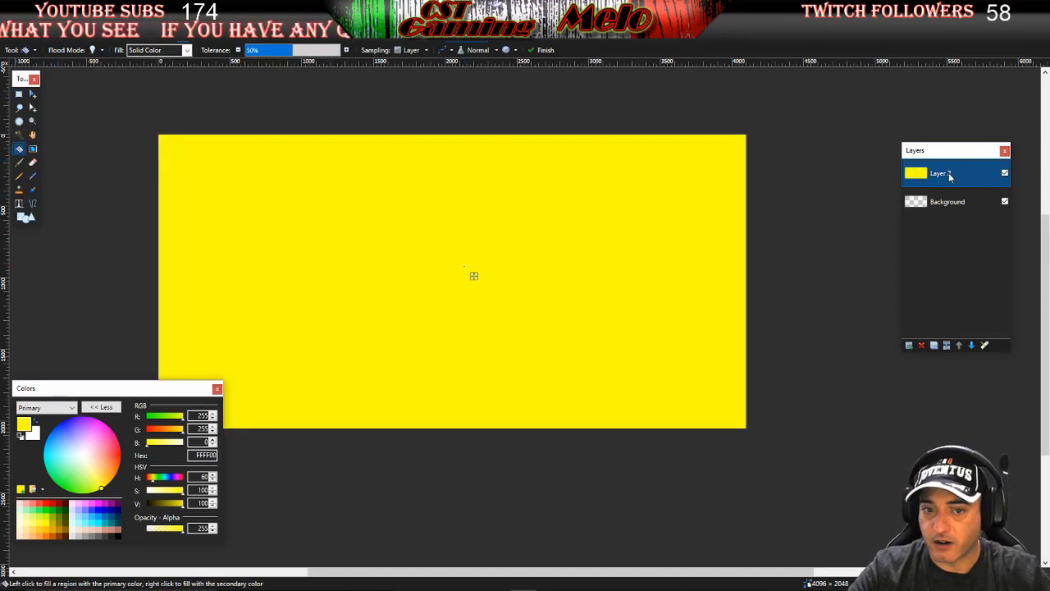
drag(949, 177, 945, 215)
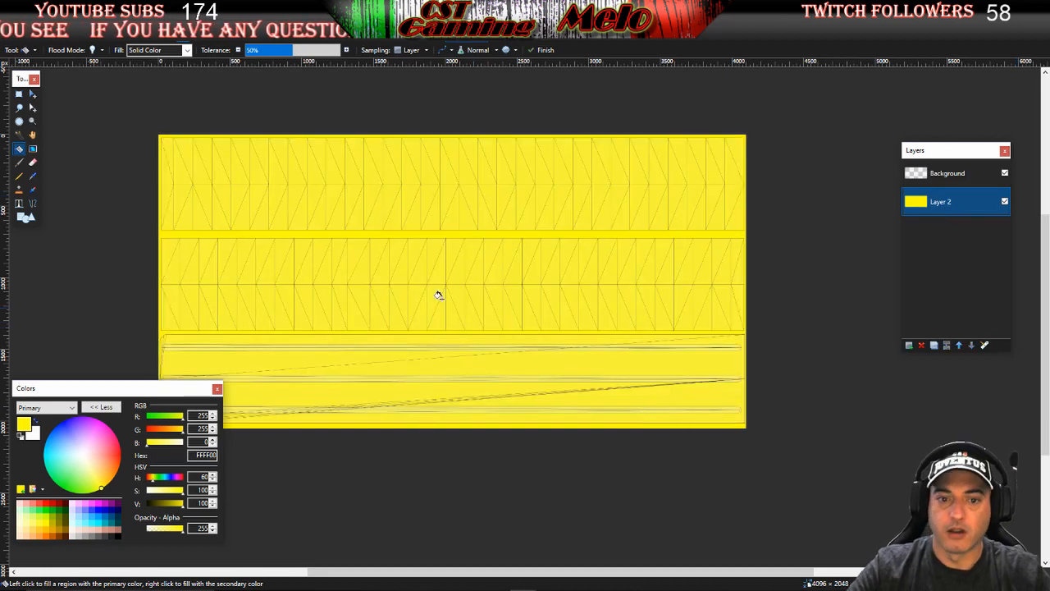
Outline the uppermost wireframe band of the 53ft box template with a full-width rectangular selection to examine that panel
scroll(475, 292, left, 2)
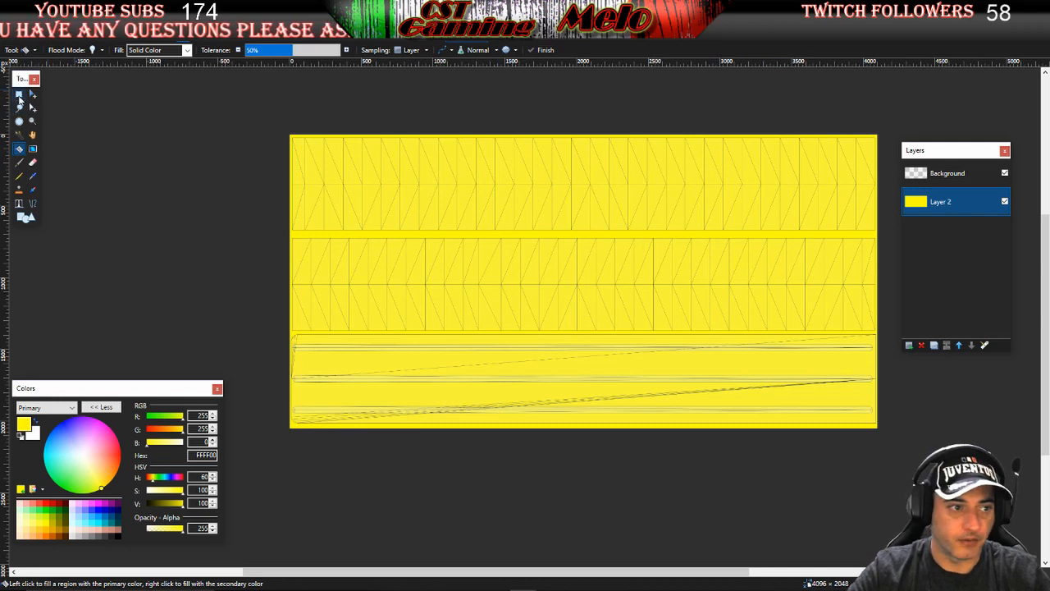
click(19, 95)
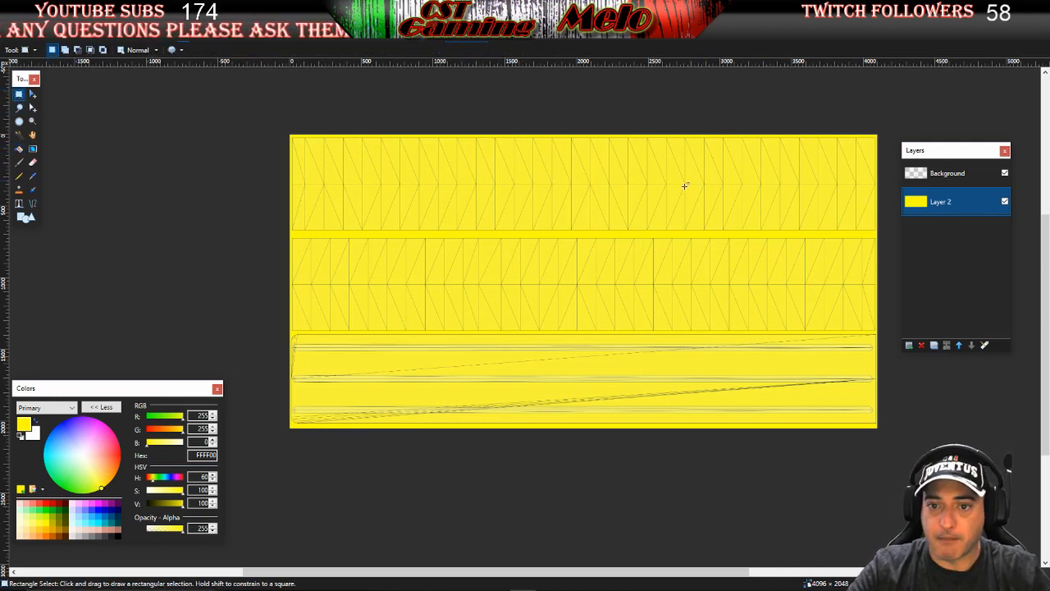
drag(292, 124, 880, 233)
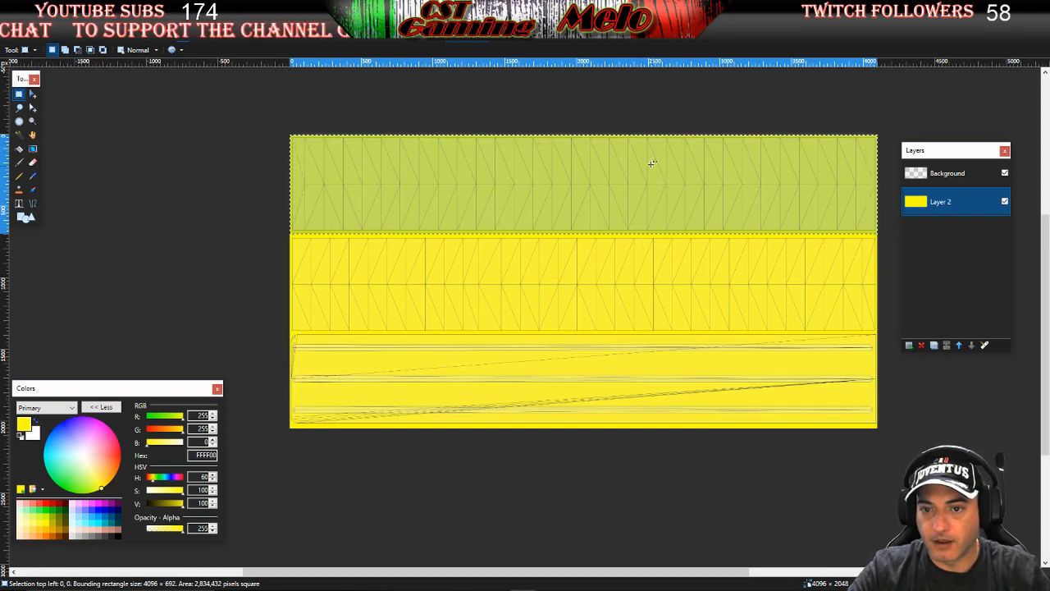
drag(820, 155, 865, 203)
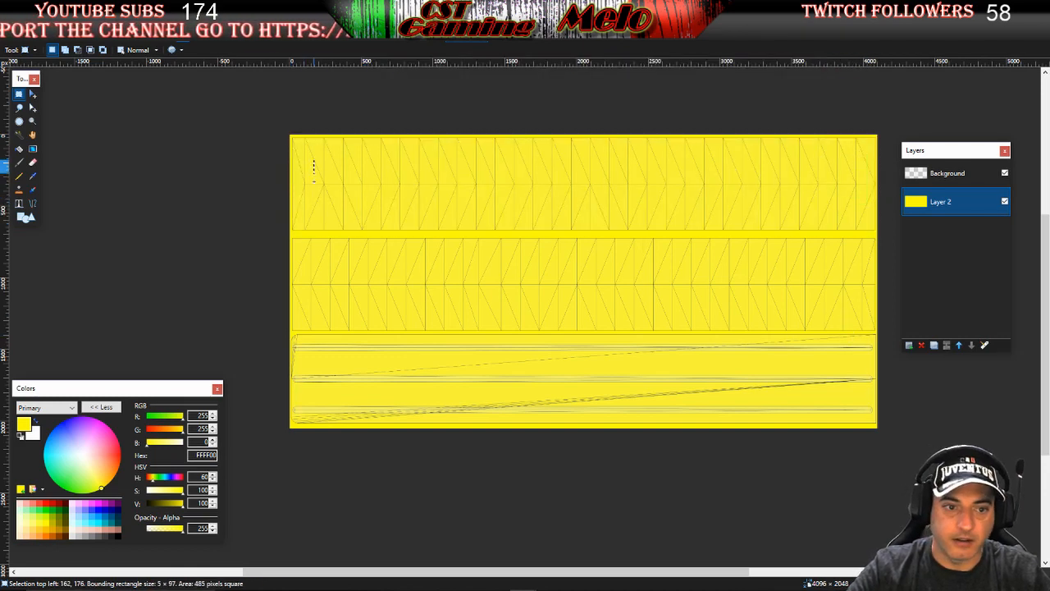
drag(313, 159, 384, 206)
drag(283, 123, 871, 247)
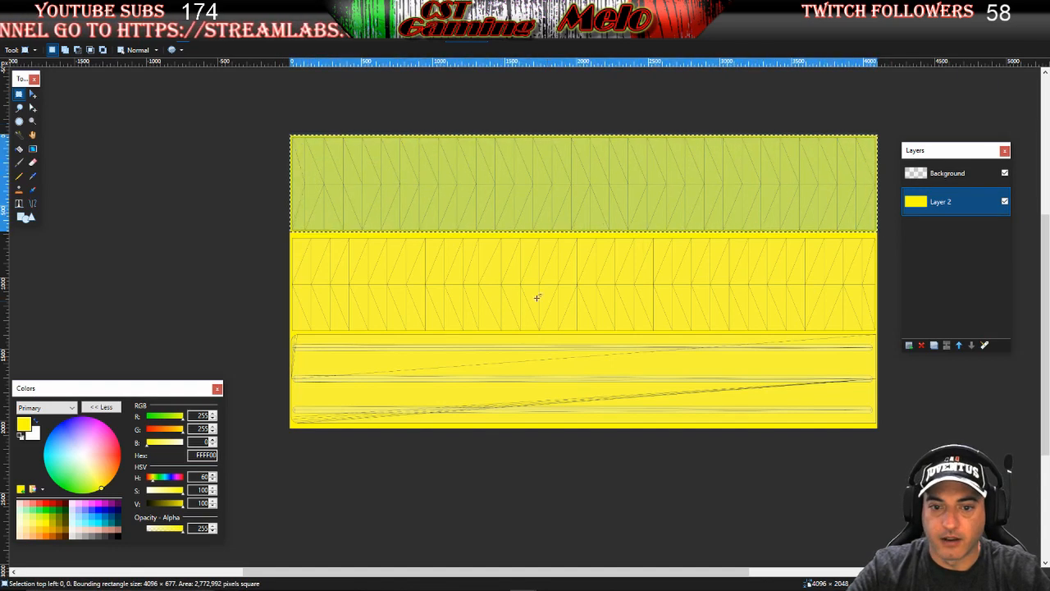
Outline the middle wireframe band of the template and its two ends with rectangular selections to examine that panel
click(370, 270)
drag(273, 233, 879, 328)
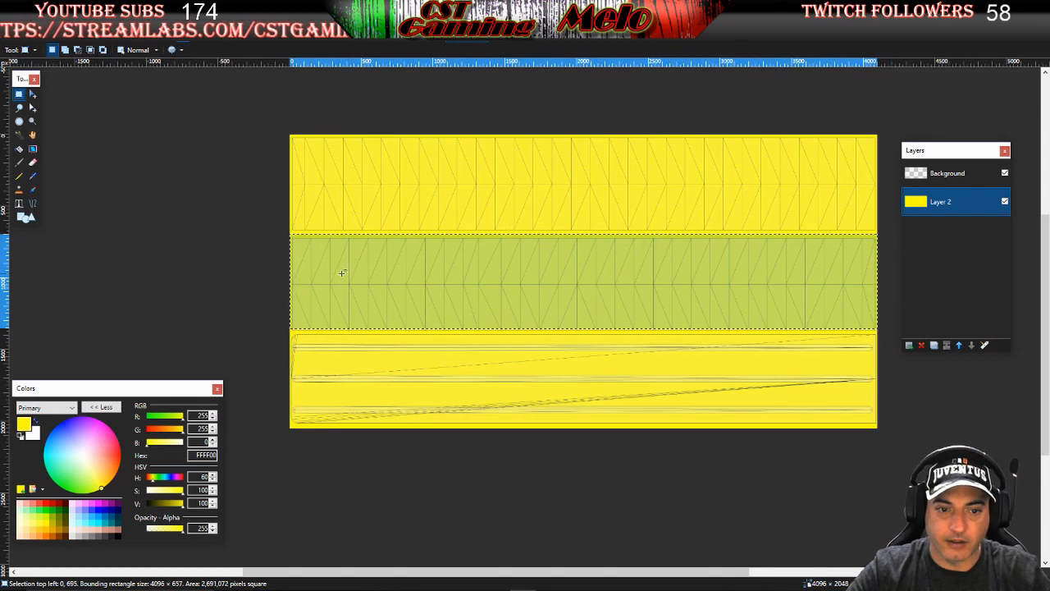
drag(342, 303, 362, 256)
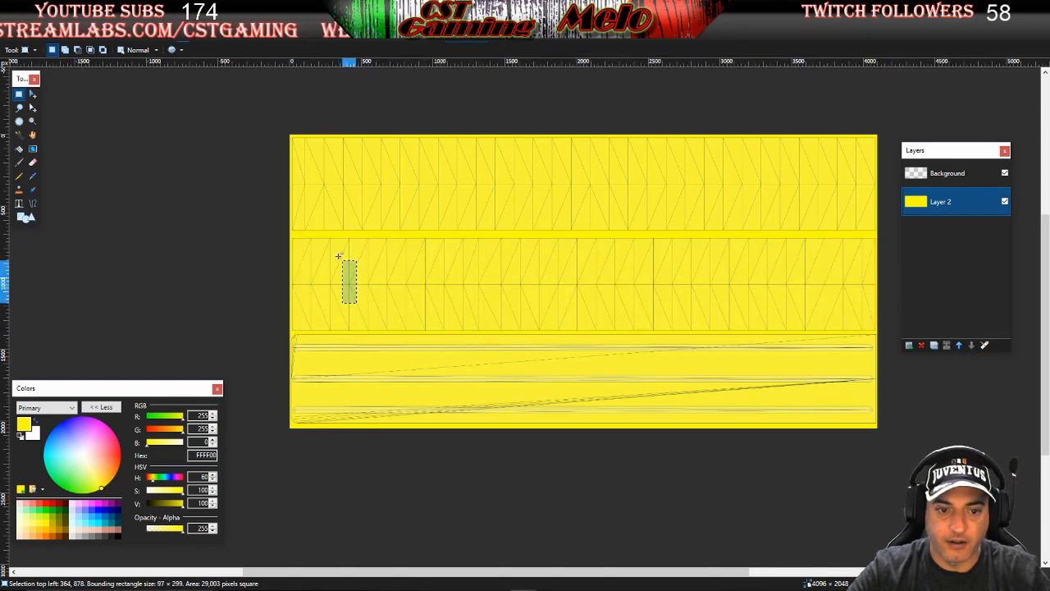
click(297, 253)
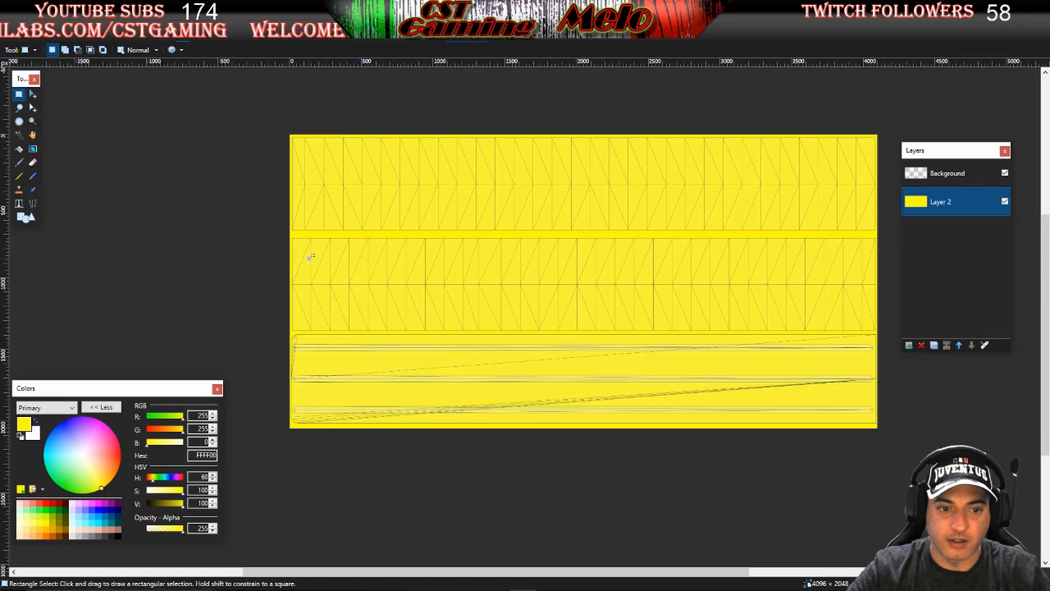
drag(321, 256, 367, 300)
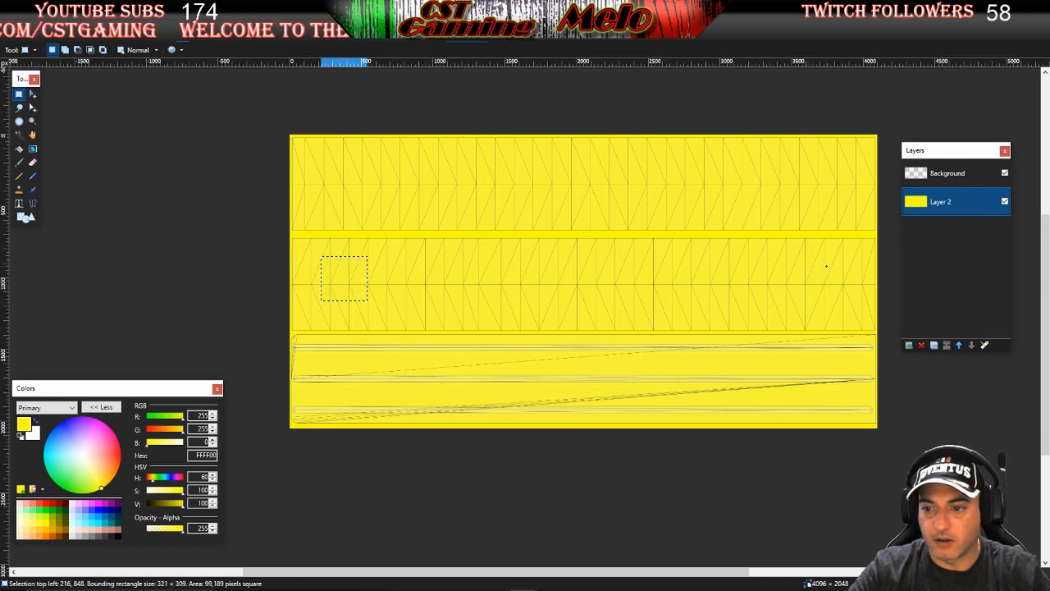
drag(826, 266, 871, 311)
click(356, 277)
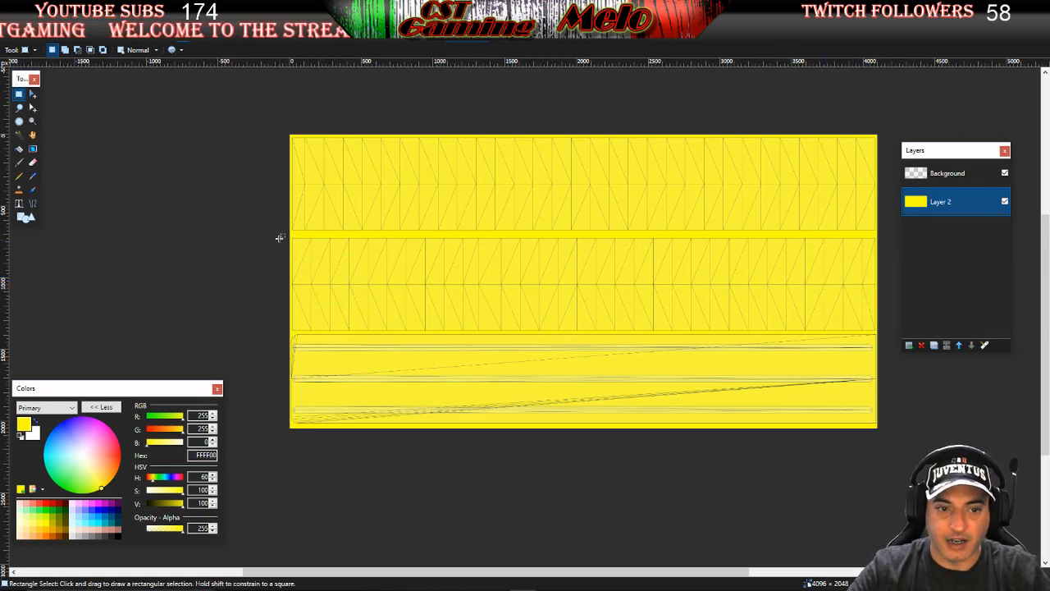
drag(278, 236, 885, 320)
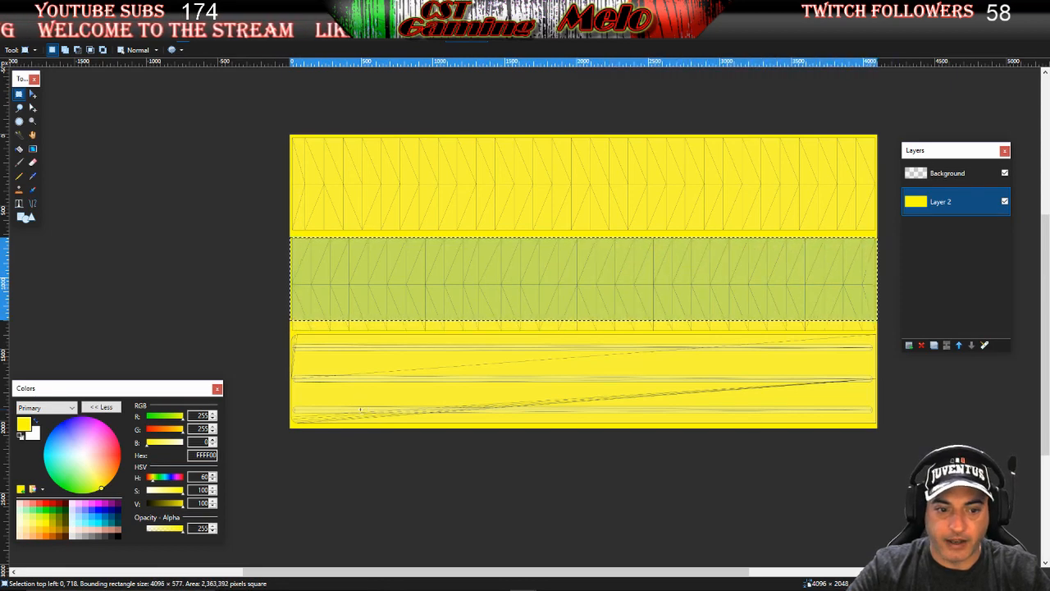
Outline the lowest wireframe band and its two ends with rectangular selections, then clear the selection
click(369, 413)
drag(271, 335, 894, 432)
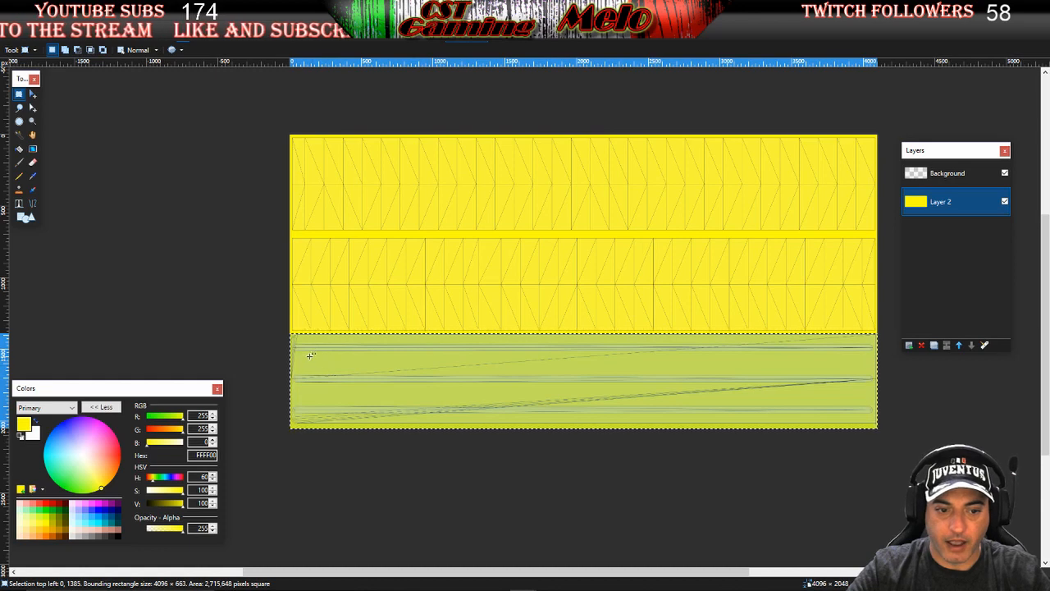
drag(308, 354, 359, 409)
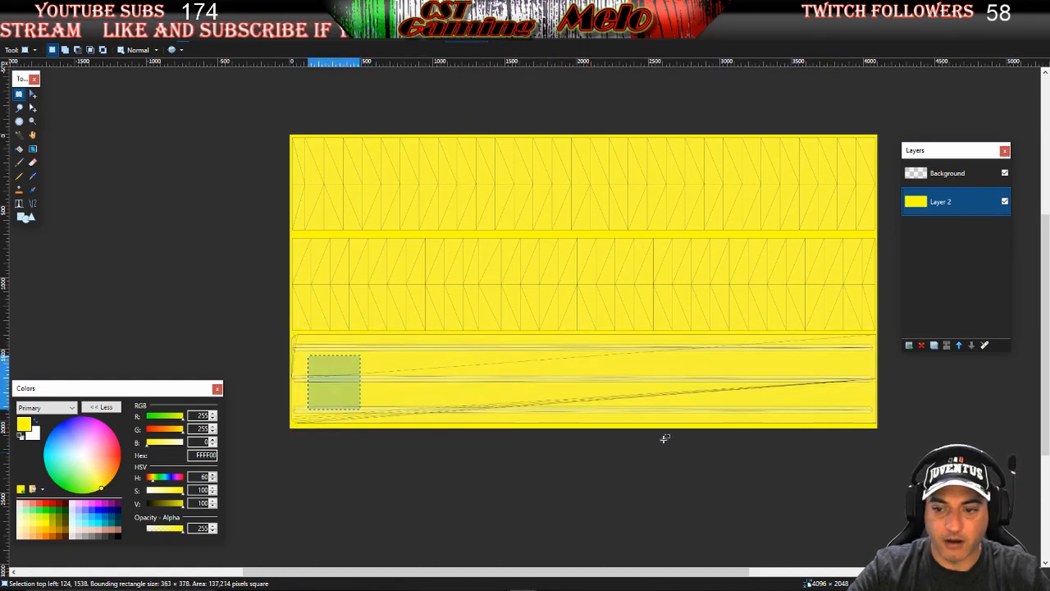
drag(860, 363, 824, 402)
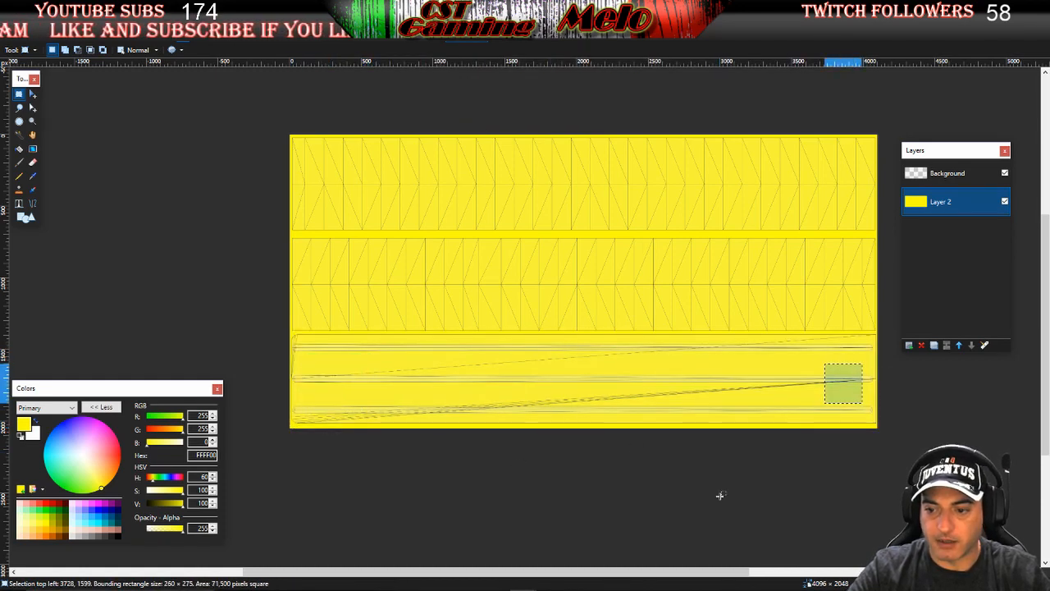
click(521, 411)
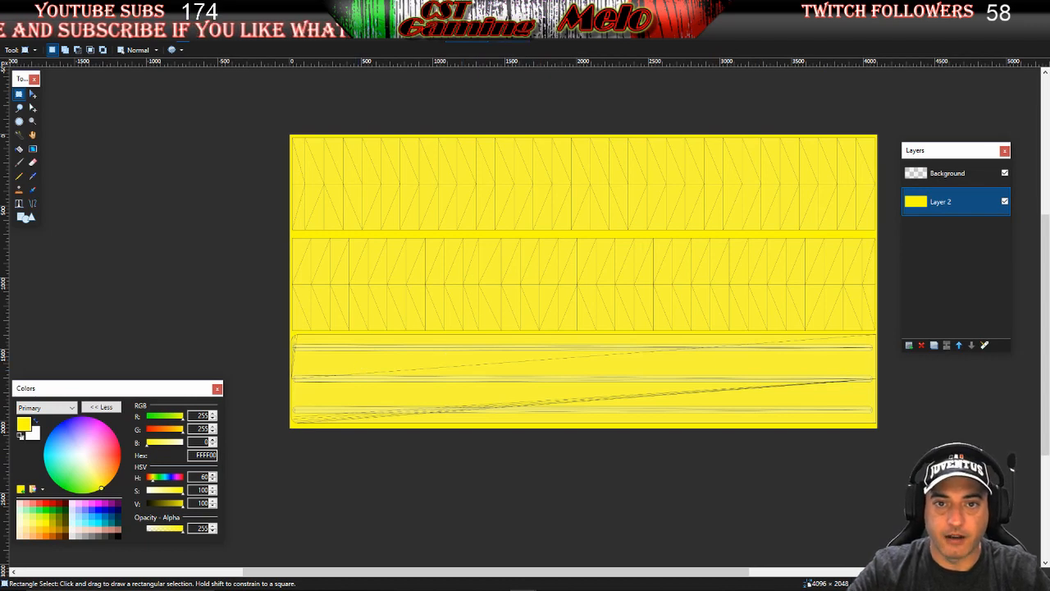
In the seven-column grid template, add a new layer filled with yellow (FFFF00) and move it below the Background wireframe layer
click(509, 37)
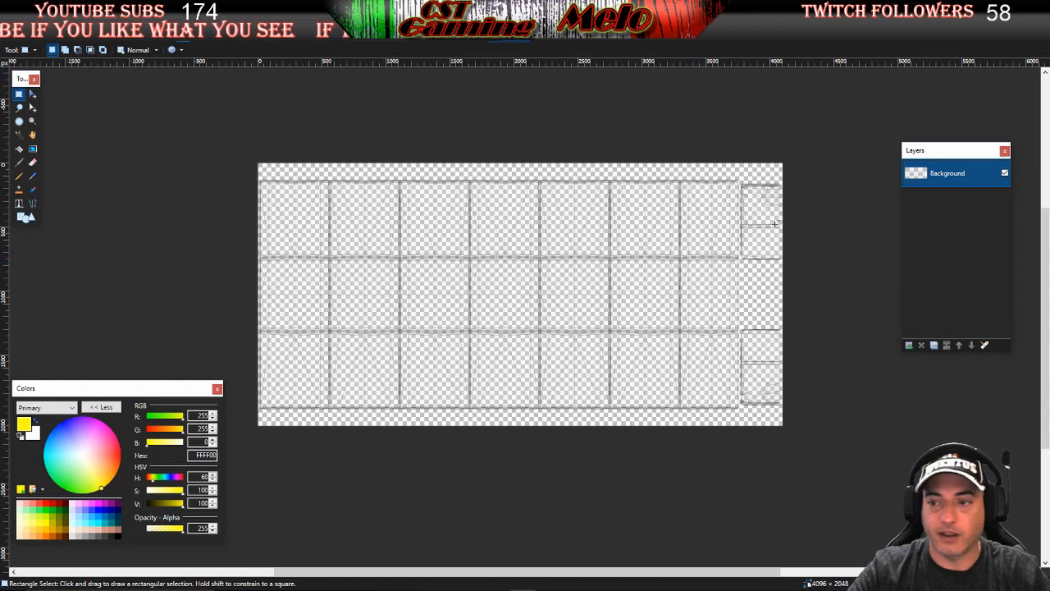
click(909, 346)
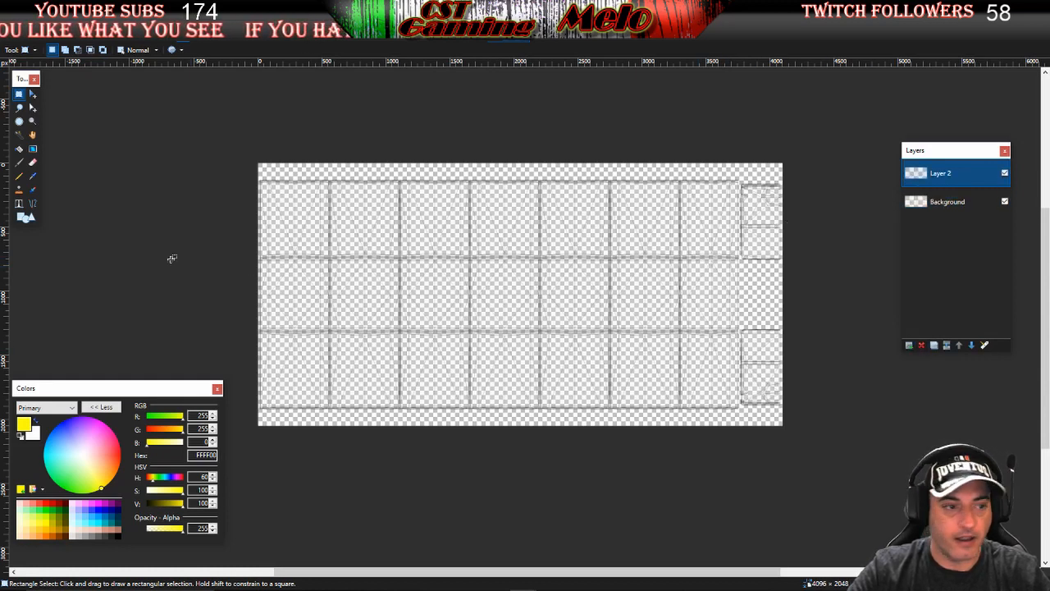
click(20, 150)
click(465, 284)
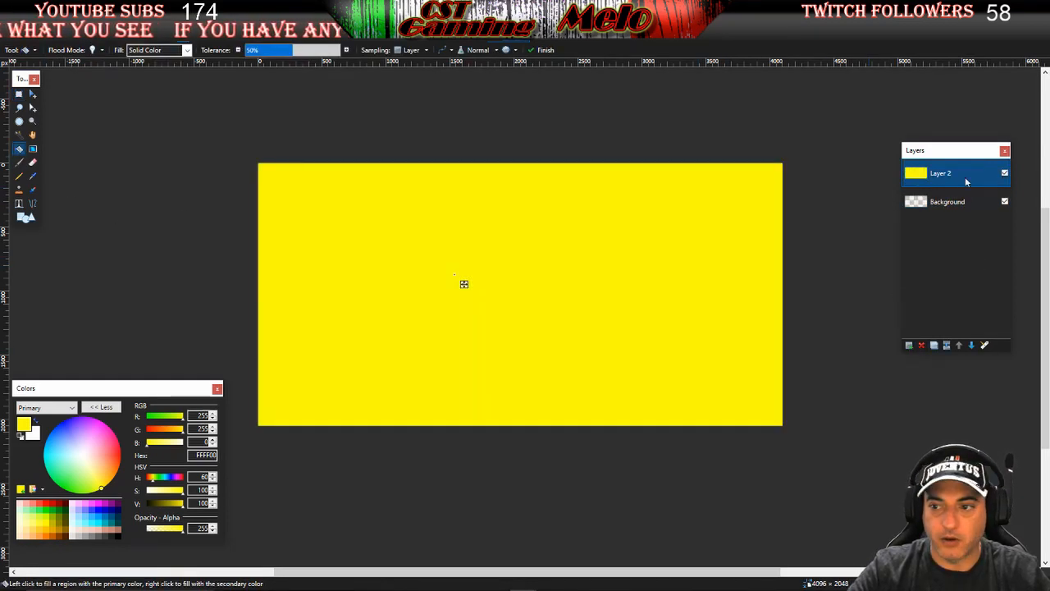
drag(968, 180, 966, 212)
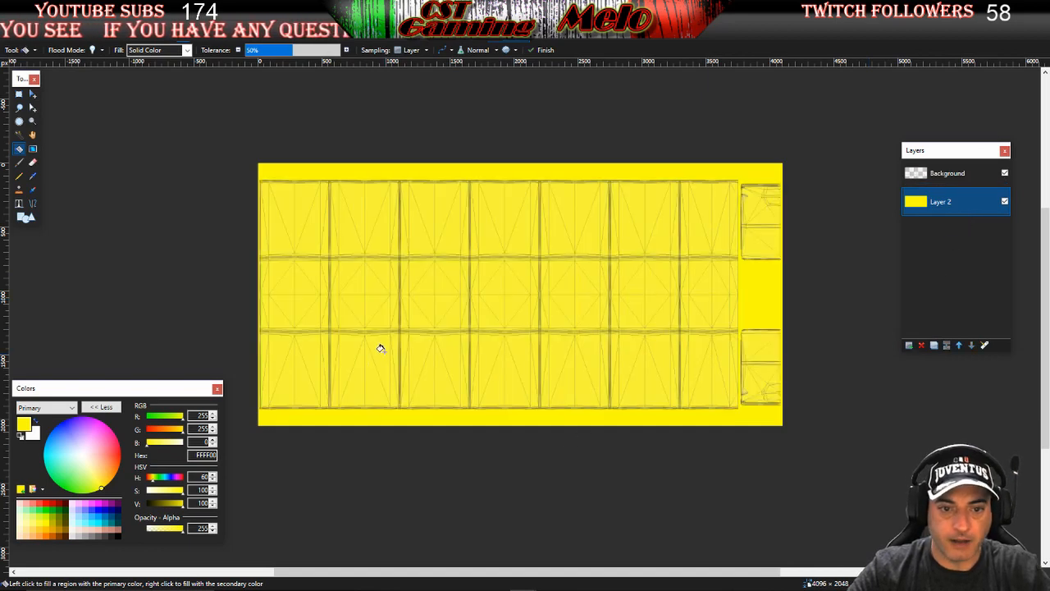
Mark the first and last grid columns and the two small end pieces with rectangular selections to examine them, then deselect
click(19, 95)
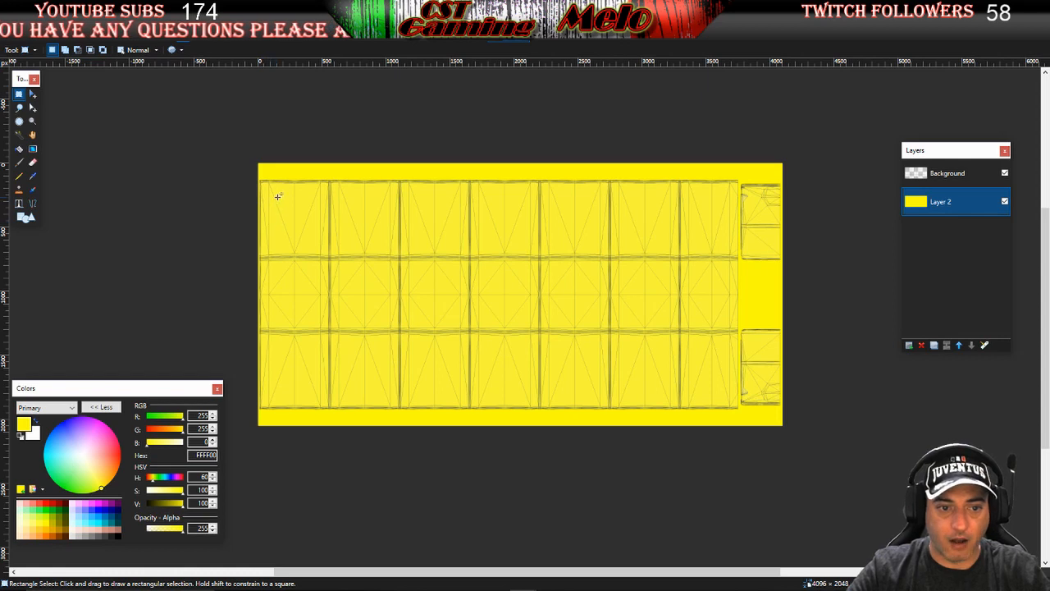
drag(277, 197, 298, 392)
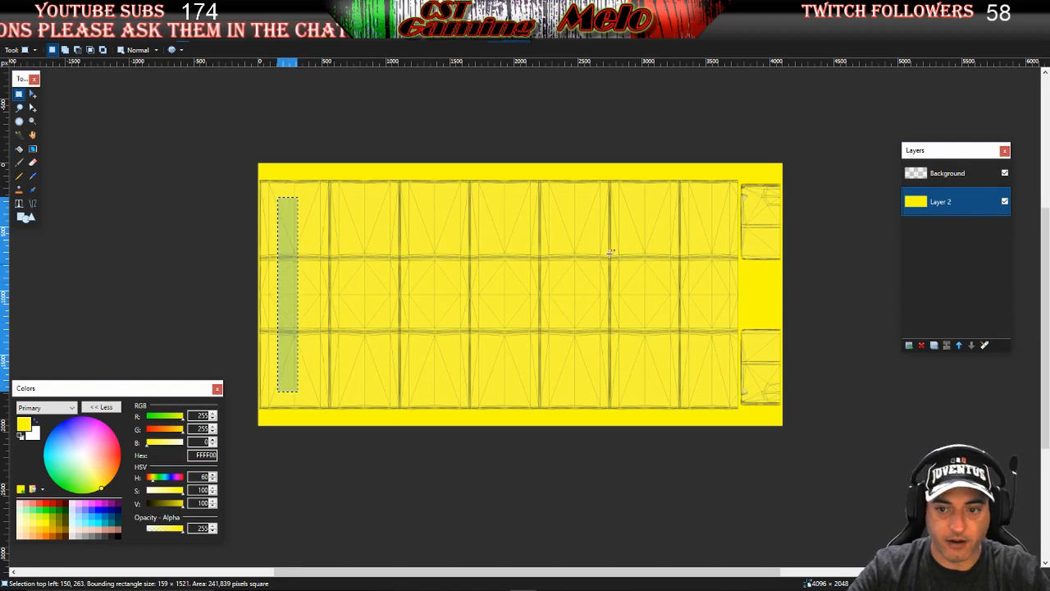
drag(699, 214, 734, 393)
drag(755, 203, 762, 240)
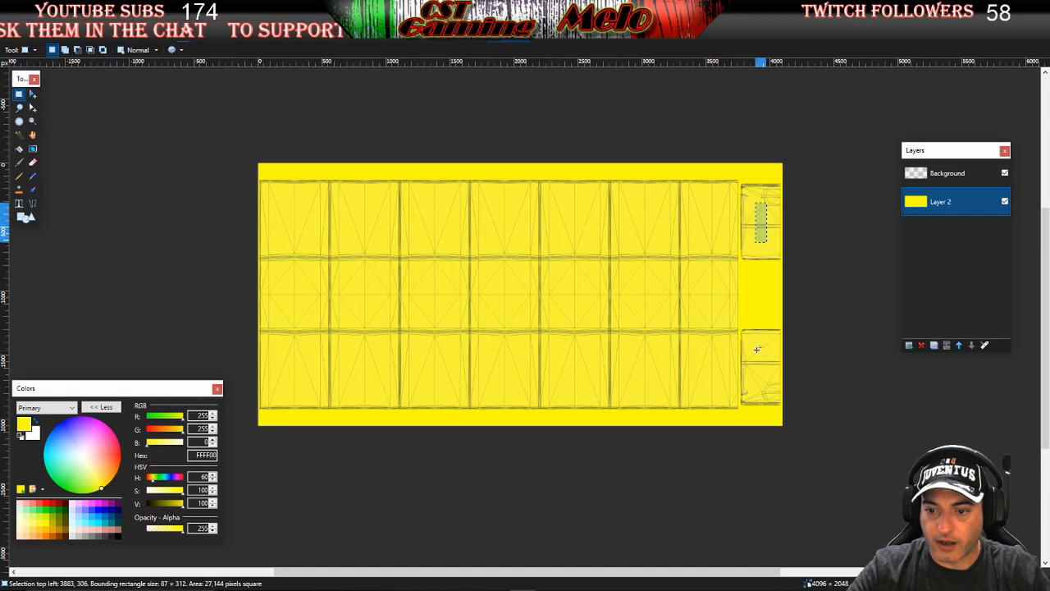
drag(756, 349, 769, 402)
click(763, 393)
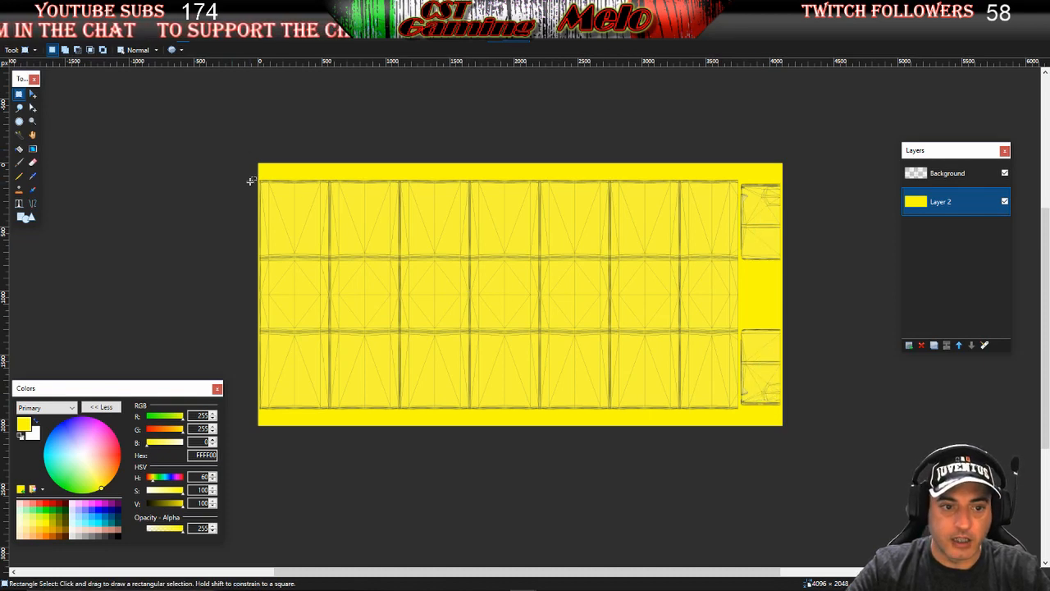
Outline the upper, lower and middle rows of the seven-column grid with rectangular selections, then clear the selection
drag(251, 175, 739, 260)
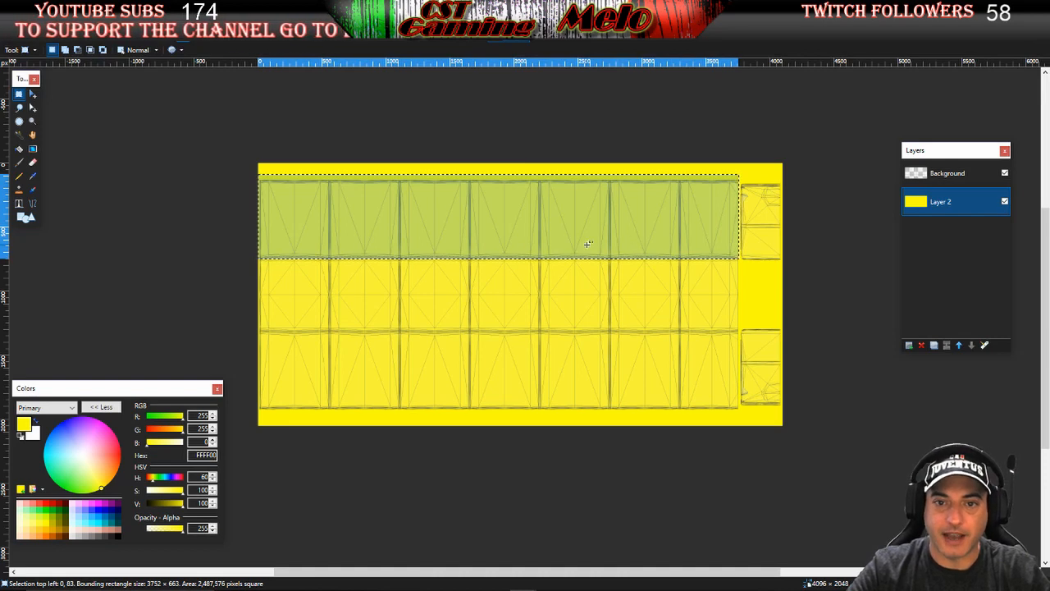
drag(253, 328, 739, 407)
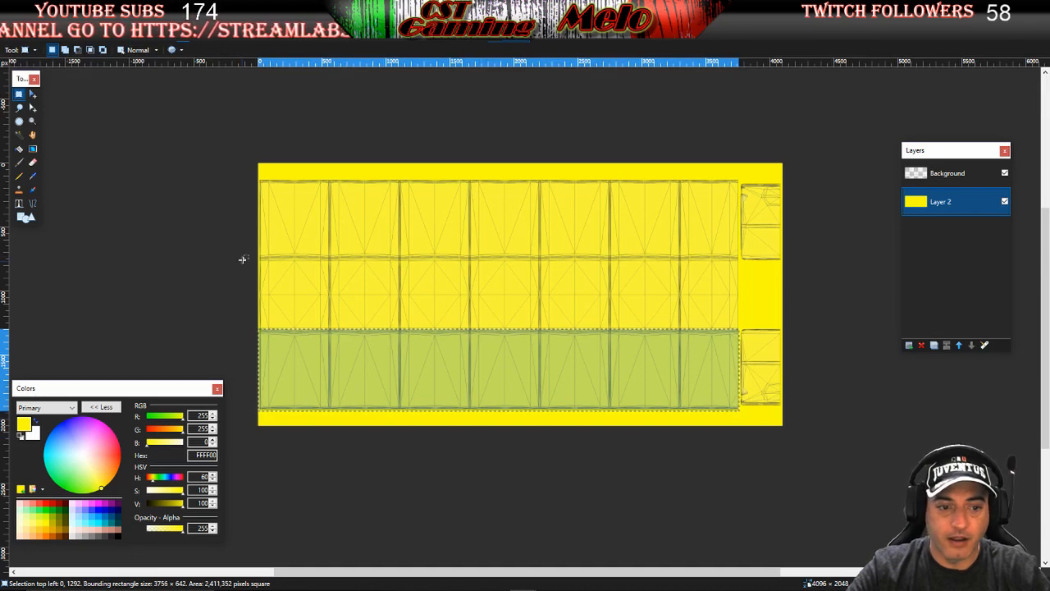
drag(243, 259, 745, 327)
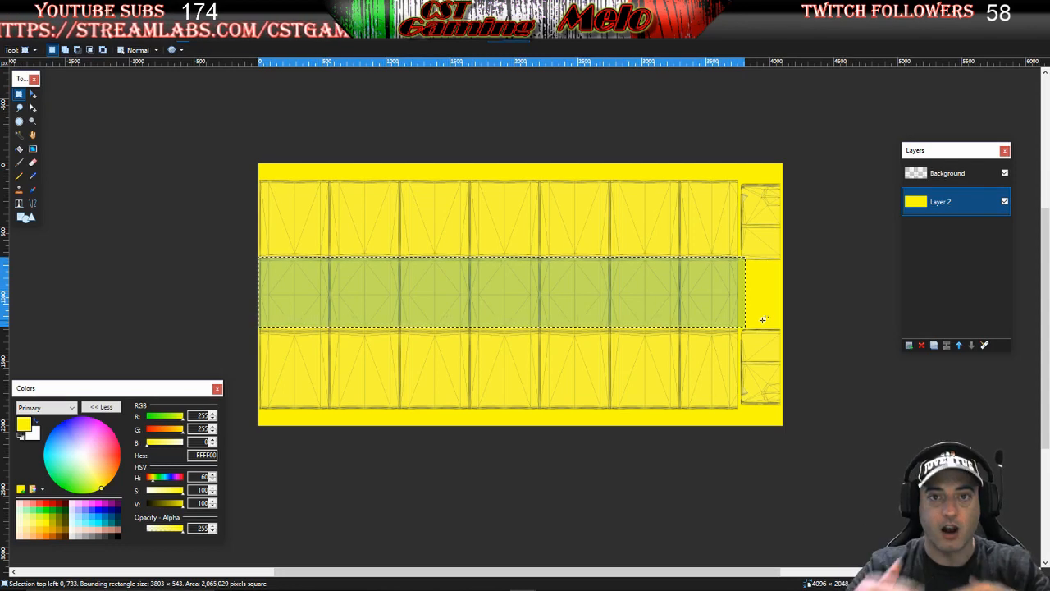
click(185, 249)
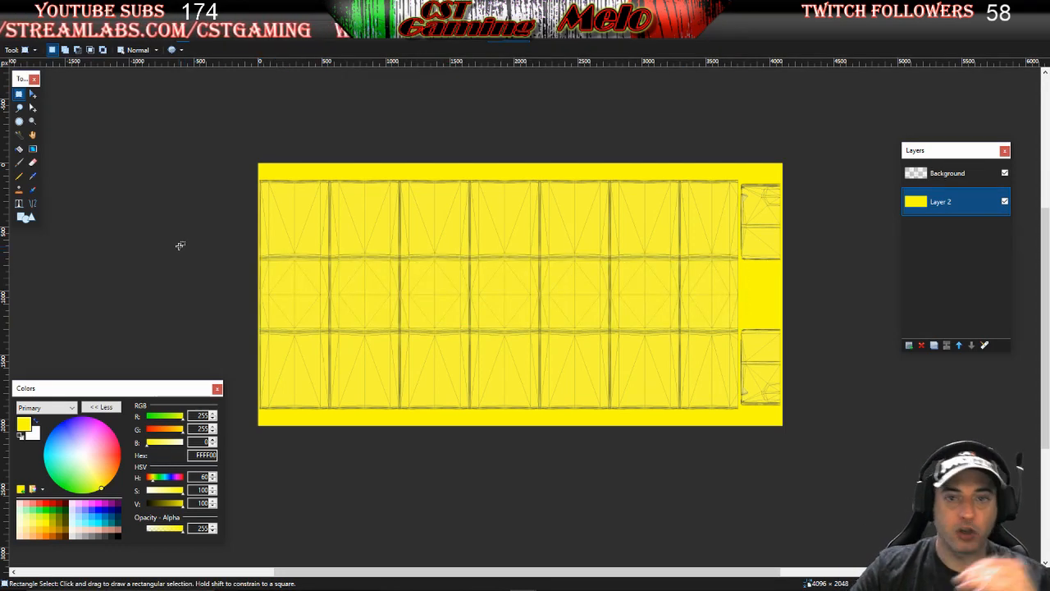
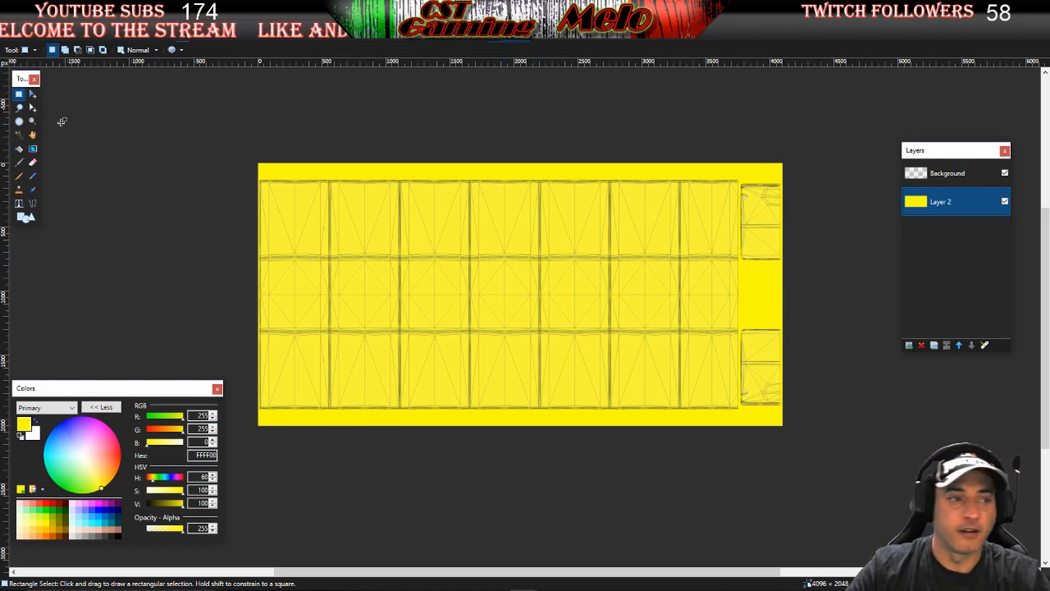
Add a new empty layer above the Background wireframe layer and leave nothing selected
click(921, 175)
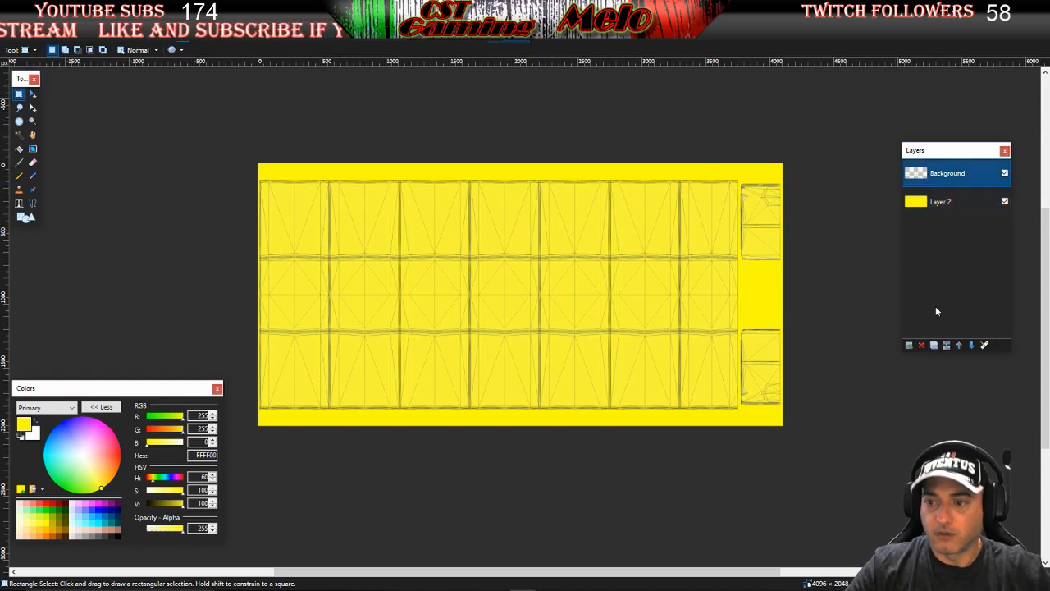
click(908, 346)
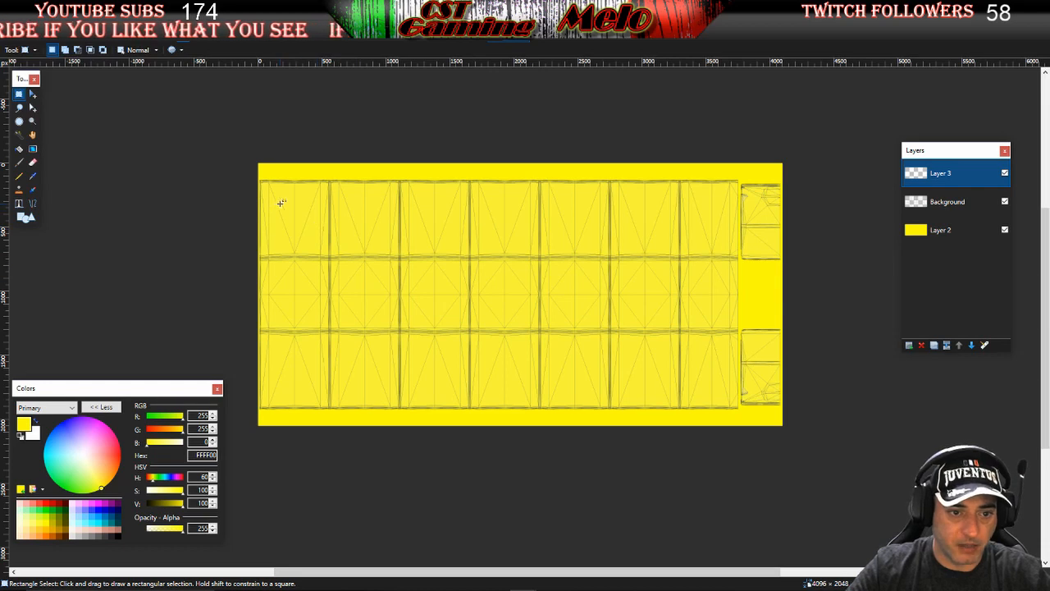
drag(281, 201, 295, 232)
key(ctrl+d)
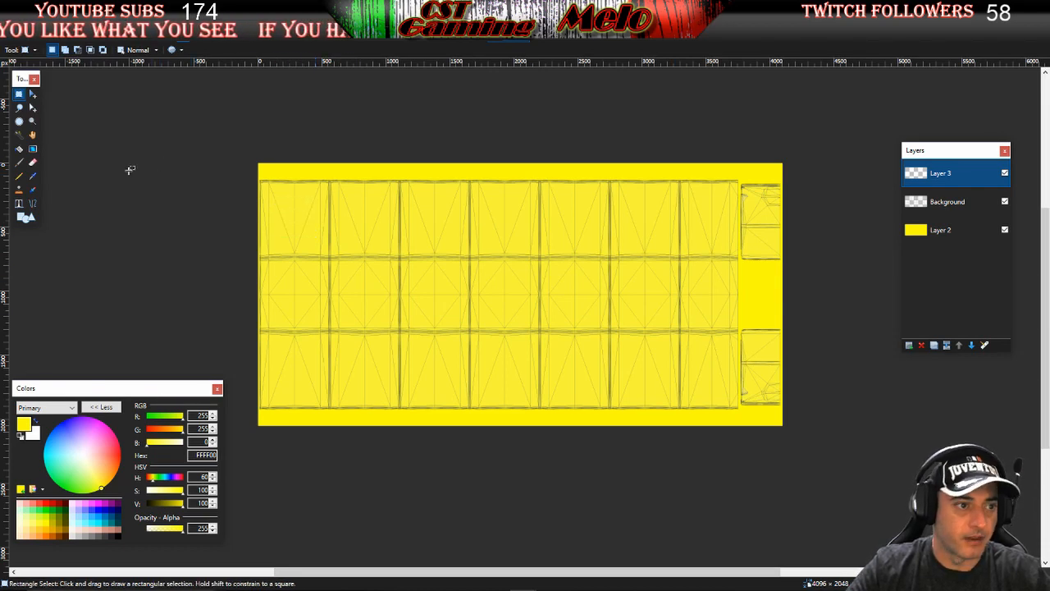
Draw a filled black lightning bolt about 3482 × 309 px across the grid's upper row on the new layer
click(25, 217)
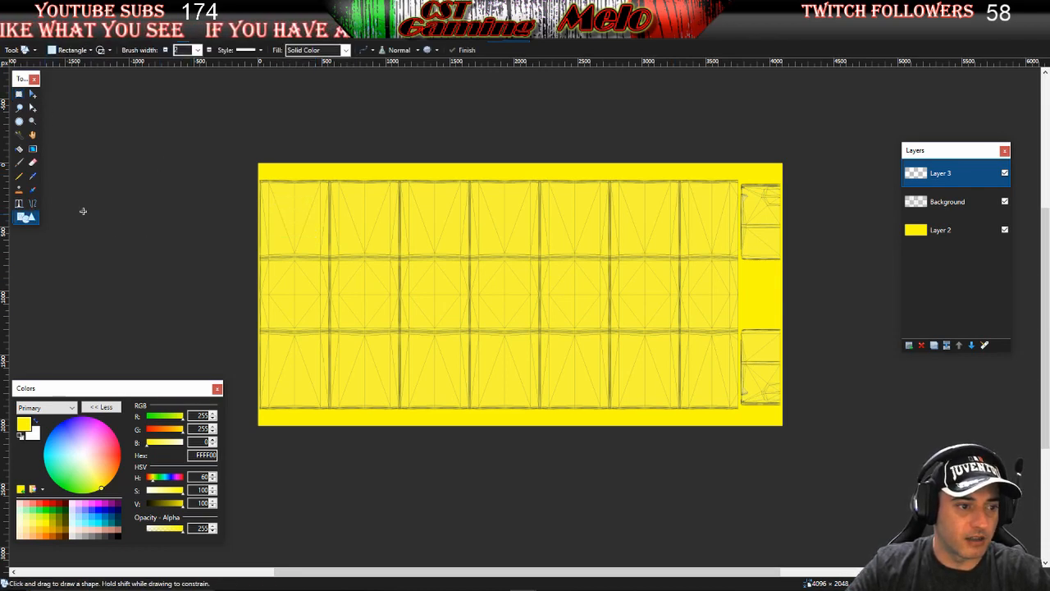
click(64, 51)
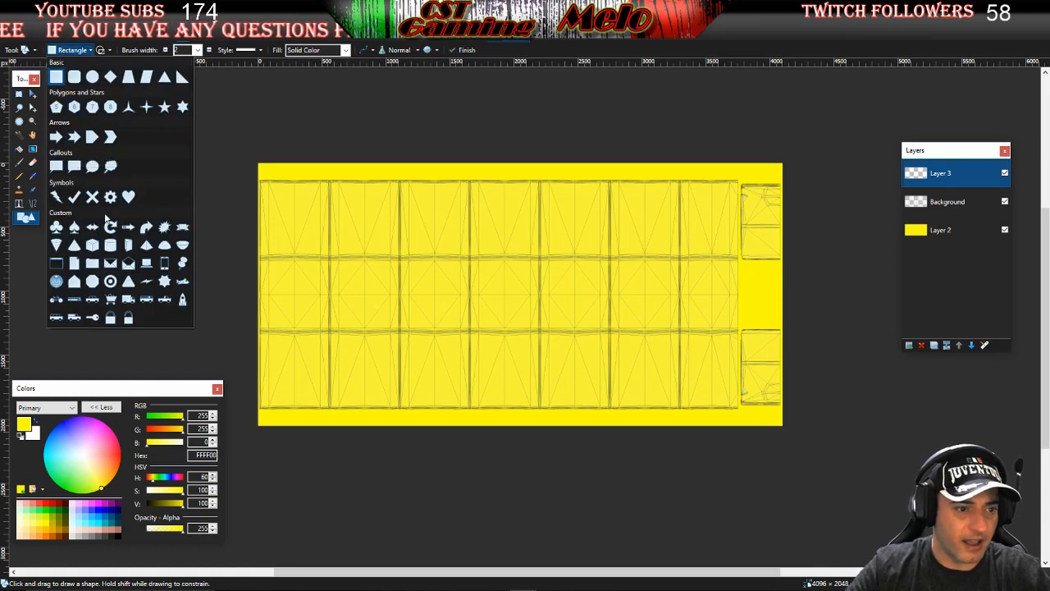
click(58, 198)
click(117, 50)
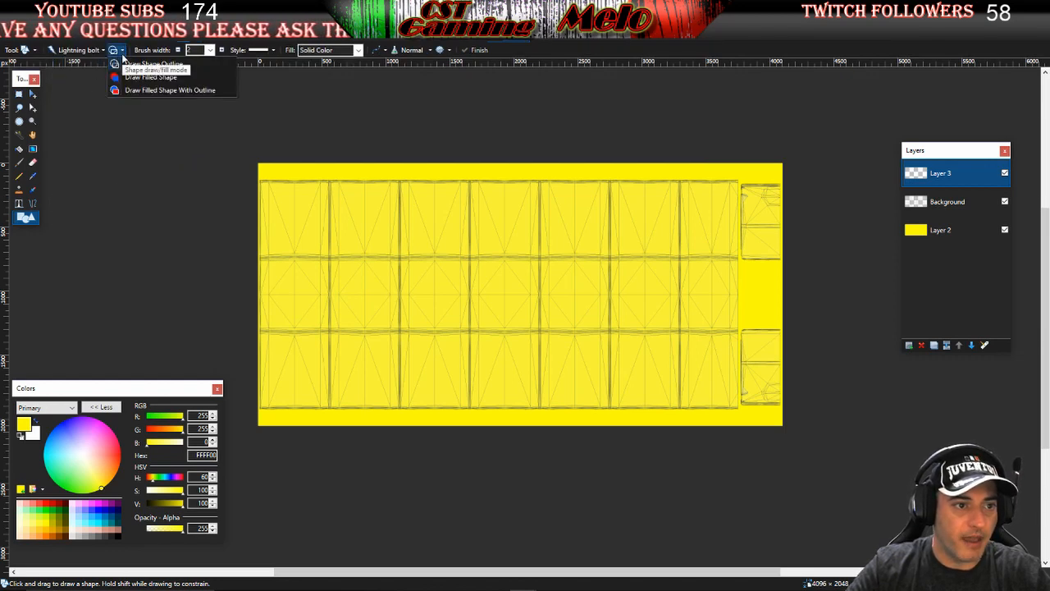
click(129, 78)
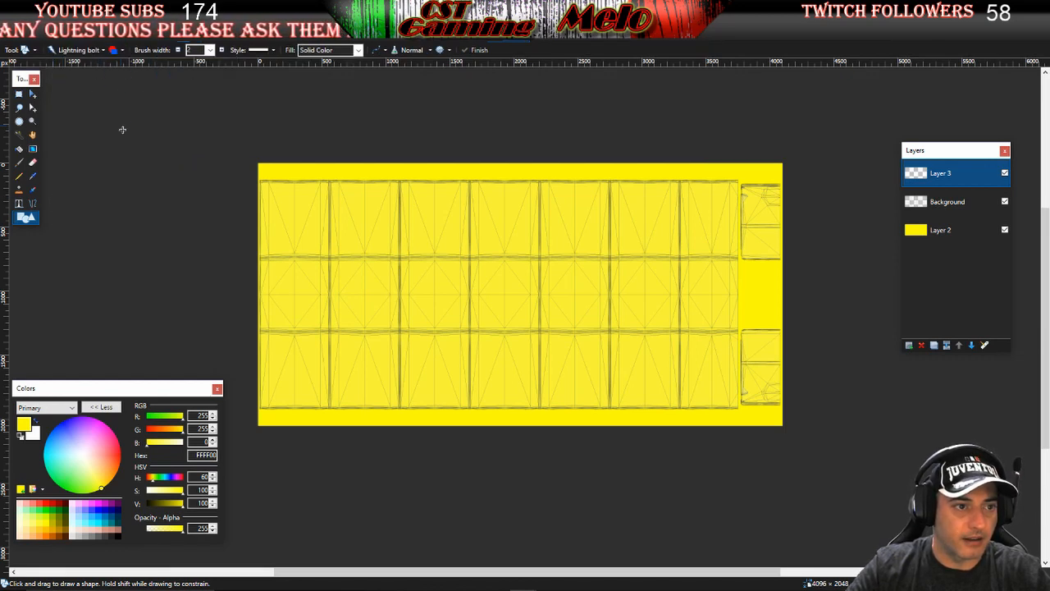
click(22, 439)
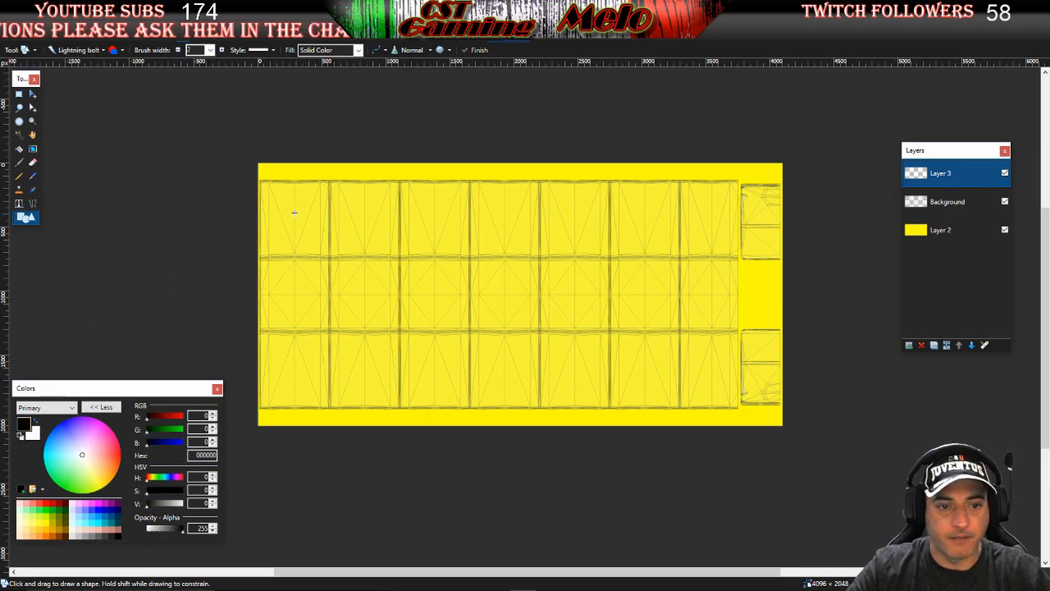
drag(282, 217, 726, 257)
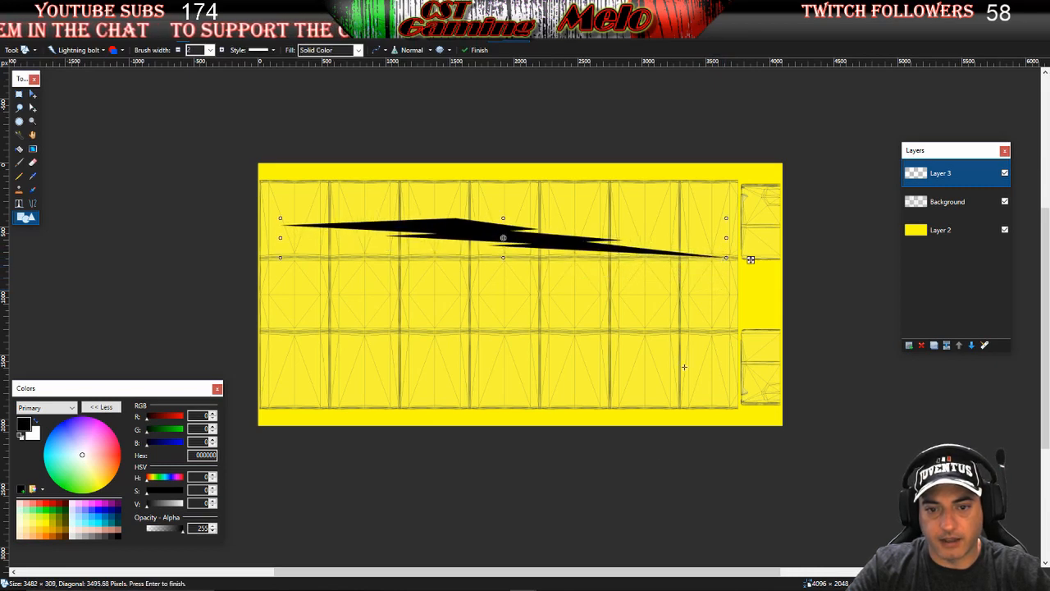
key(Return)
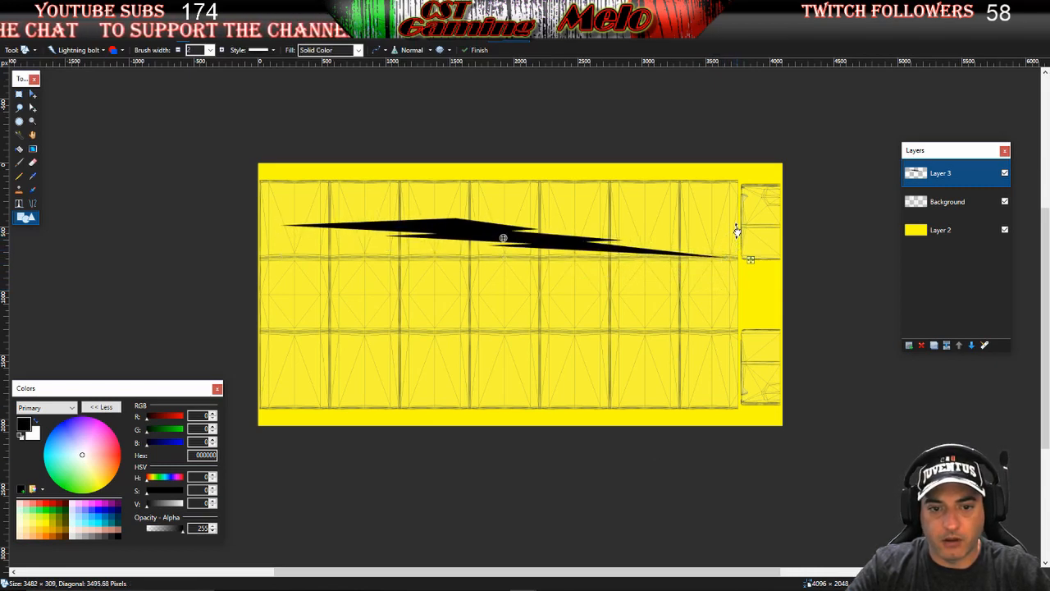
Rotate the lightning bolt 180°, flip it vertically and enlarge it to about 3482 × 464 px within the upper row, then commit the shape
drag(736, 231, 298, 249)
drag(572, 243, 554, 259)
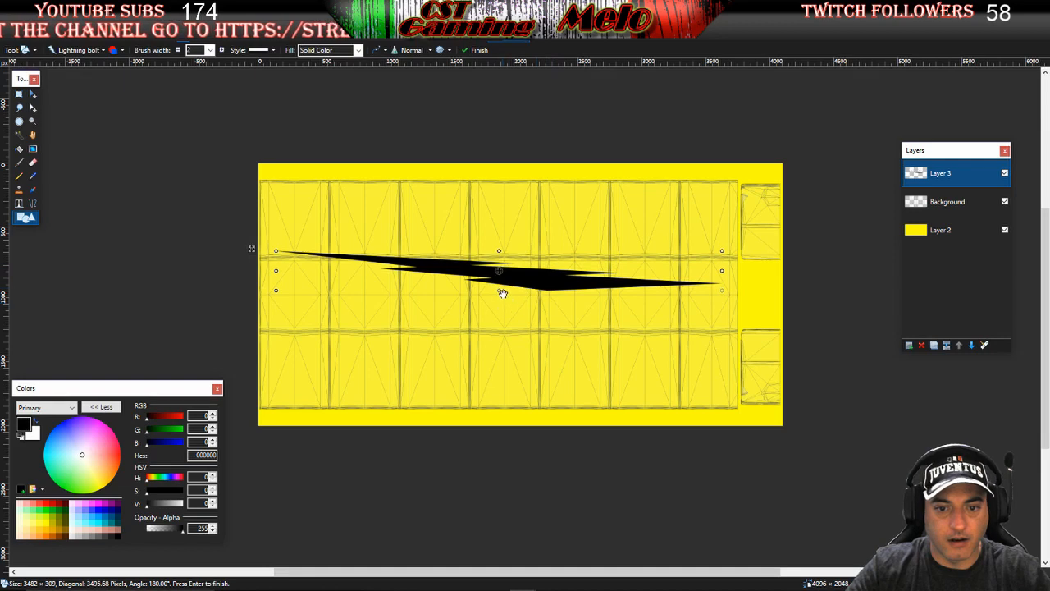
drag(501, 292, 543, 203)
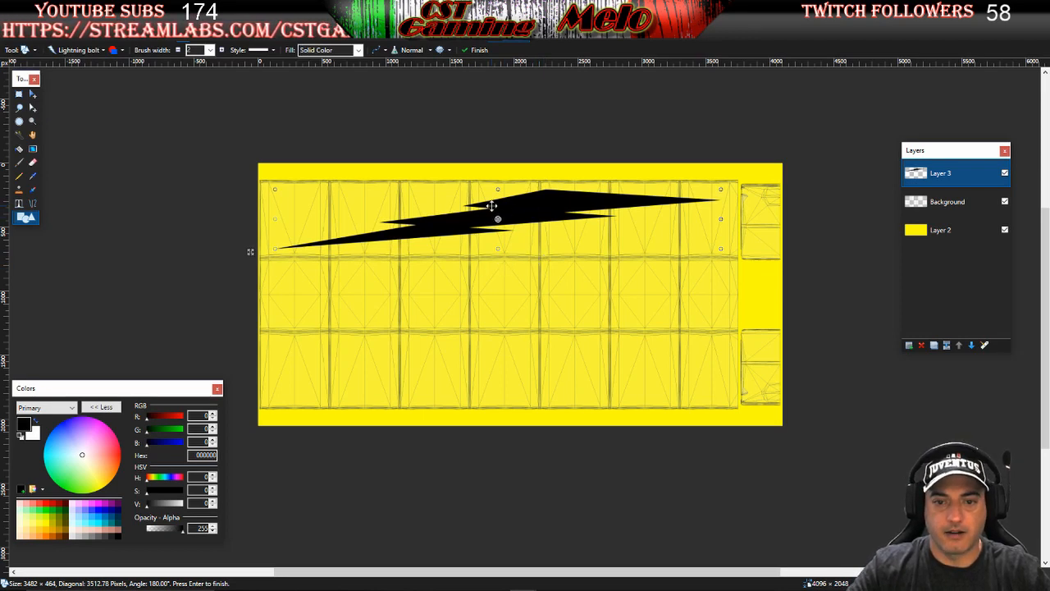
click(18, 94)
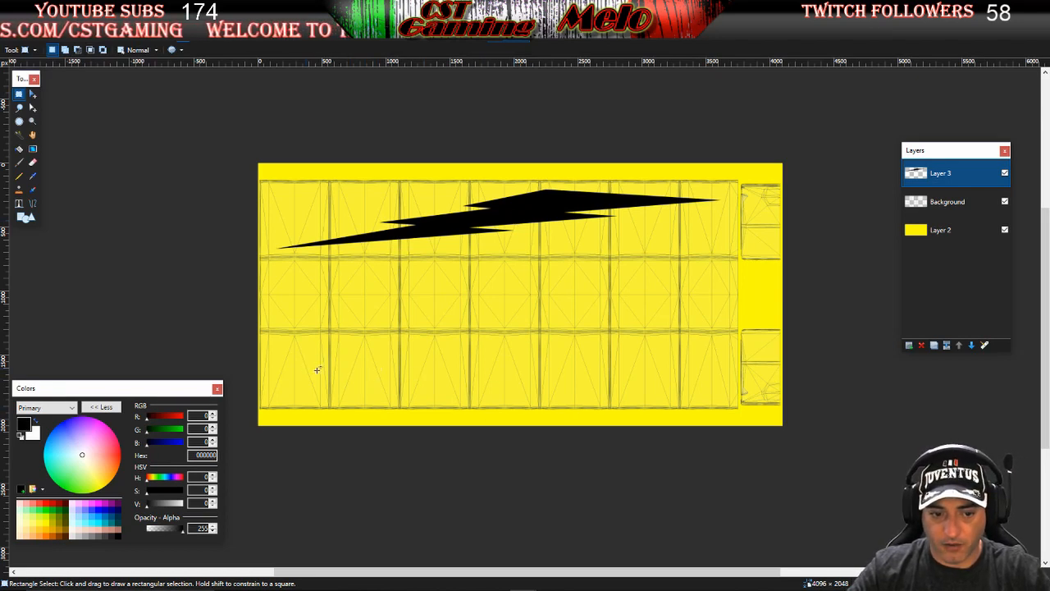
click(935, 346)
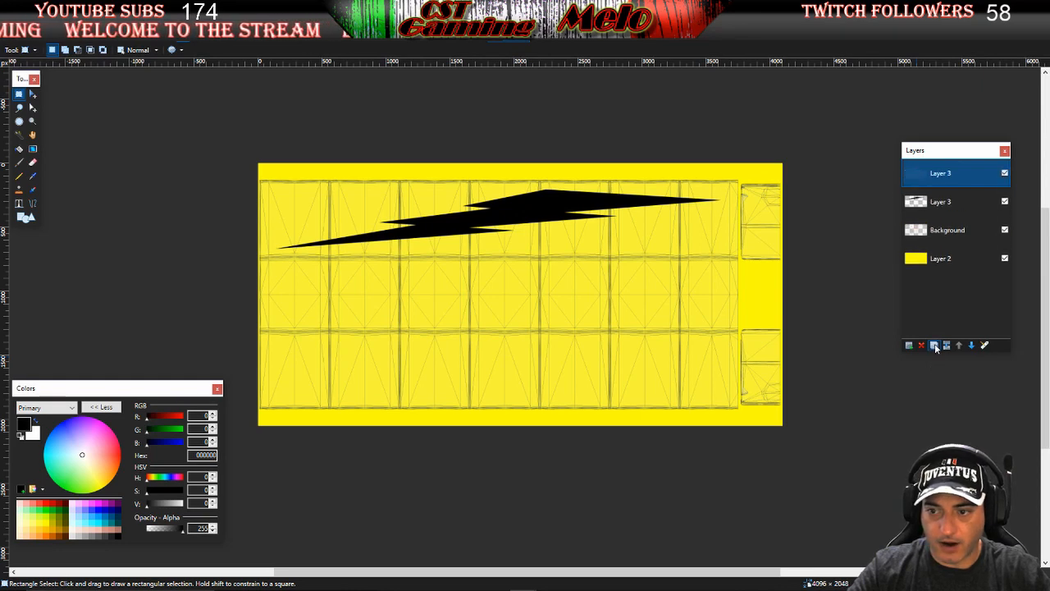
click(100, 35)
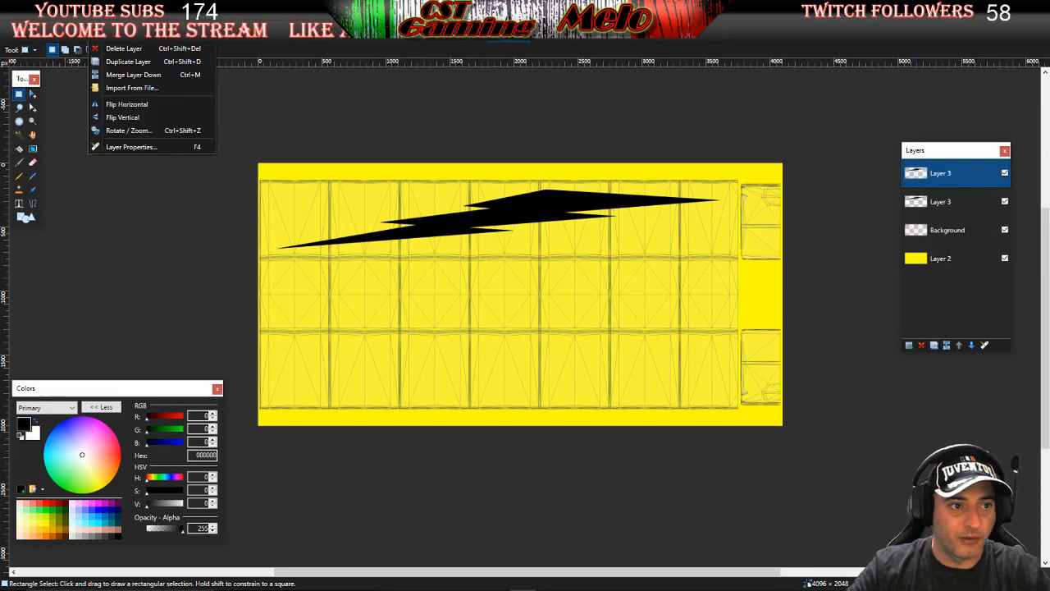
click(121, 118)
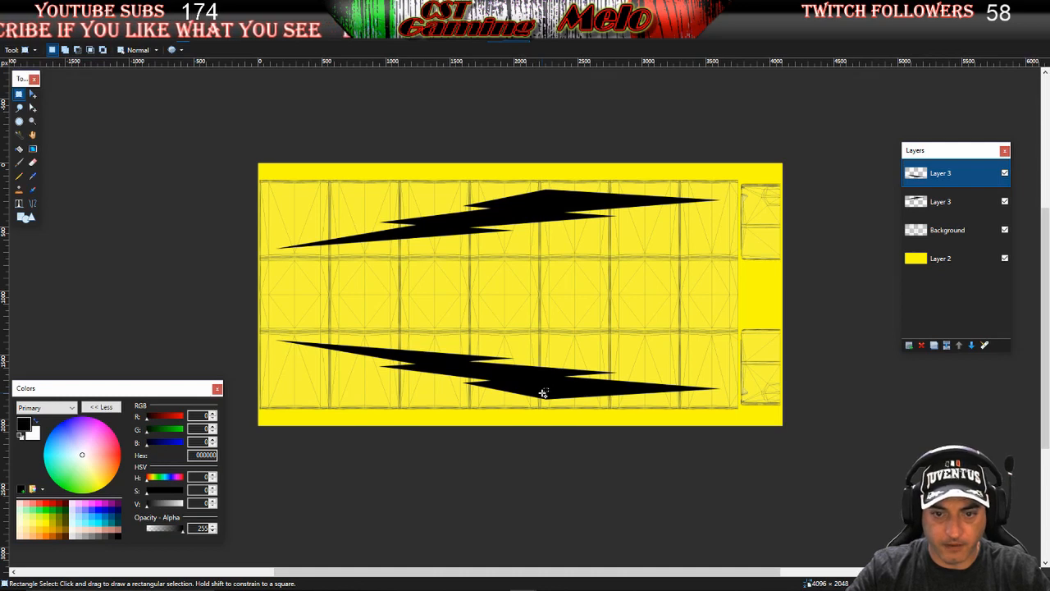
key(ctrl+z)
key(ctrl+z)
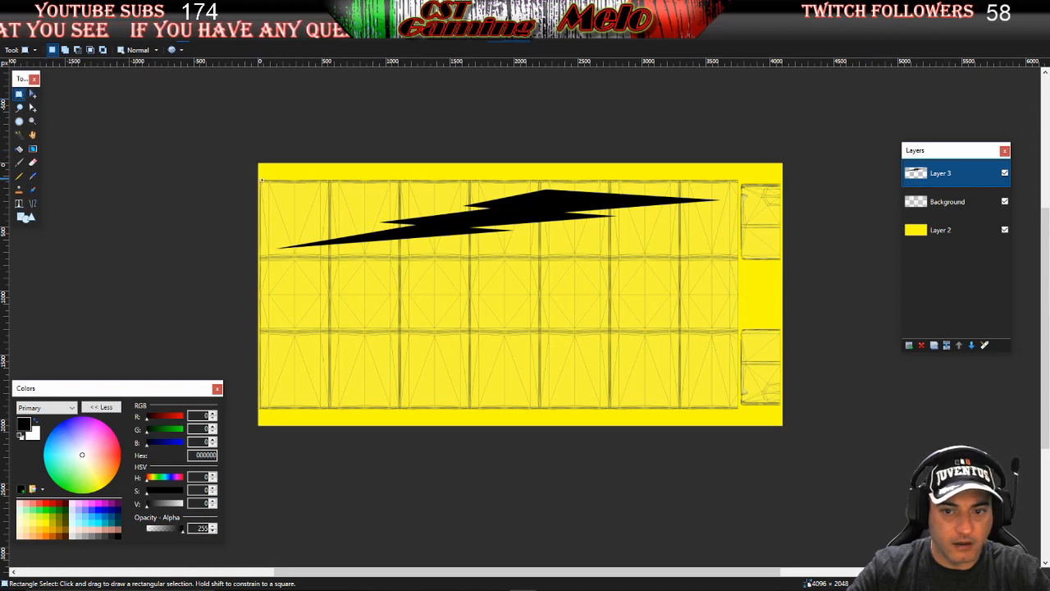
Select the upper row's lightning bolt area and flip it vertically in place, resizing the selection to about 3683 × 575 px
drag(262, 180, 735, 256)
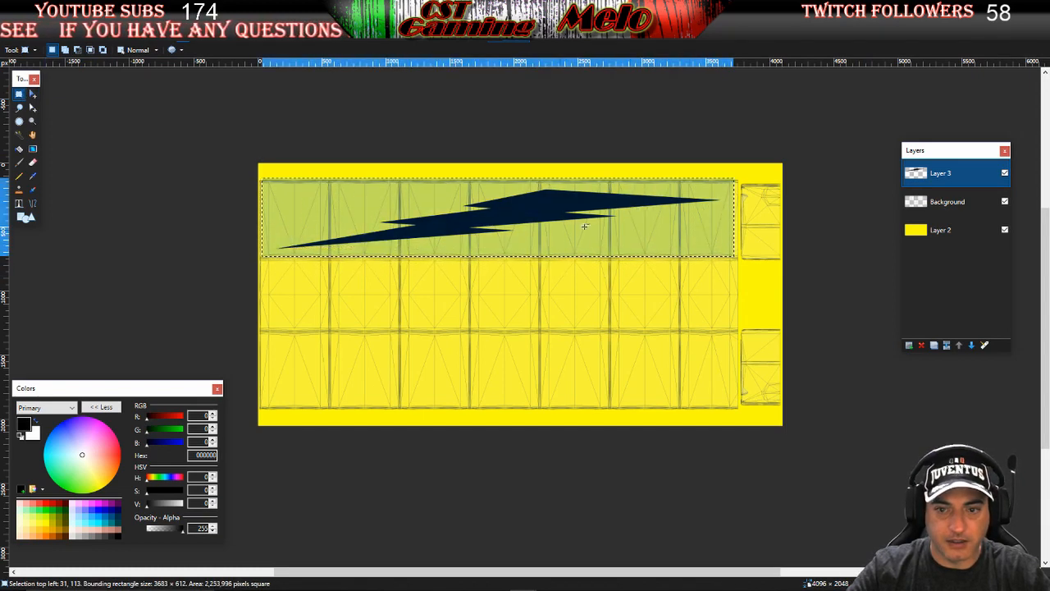
click(33, 95)
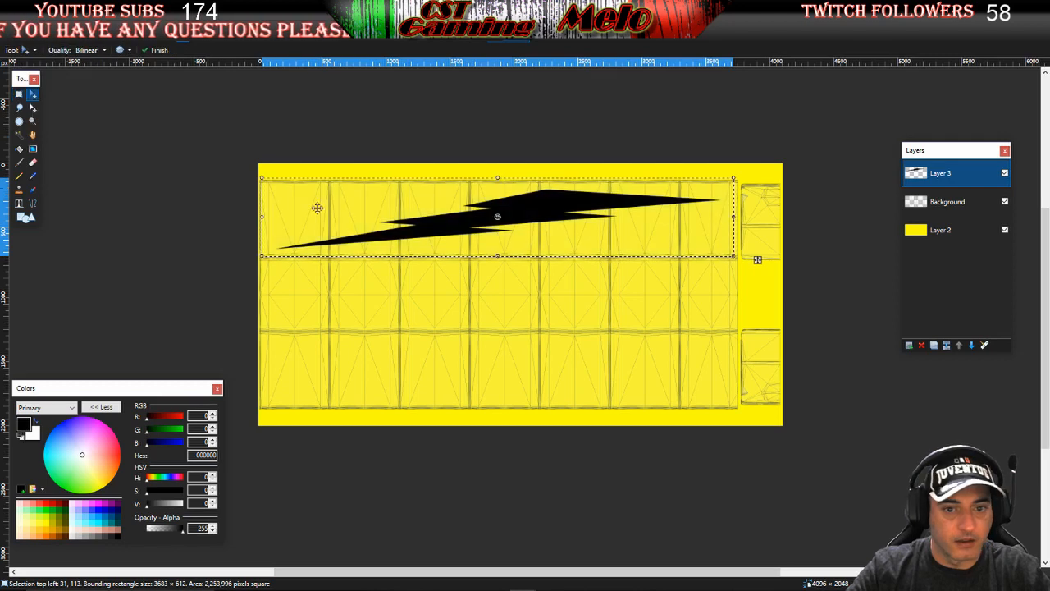
drag(497, 178, 525, 229)
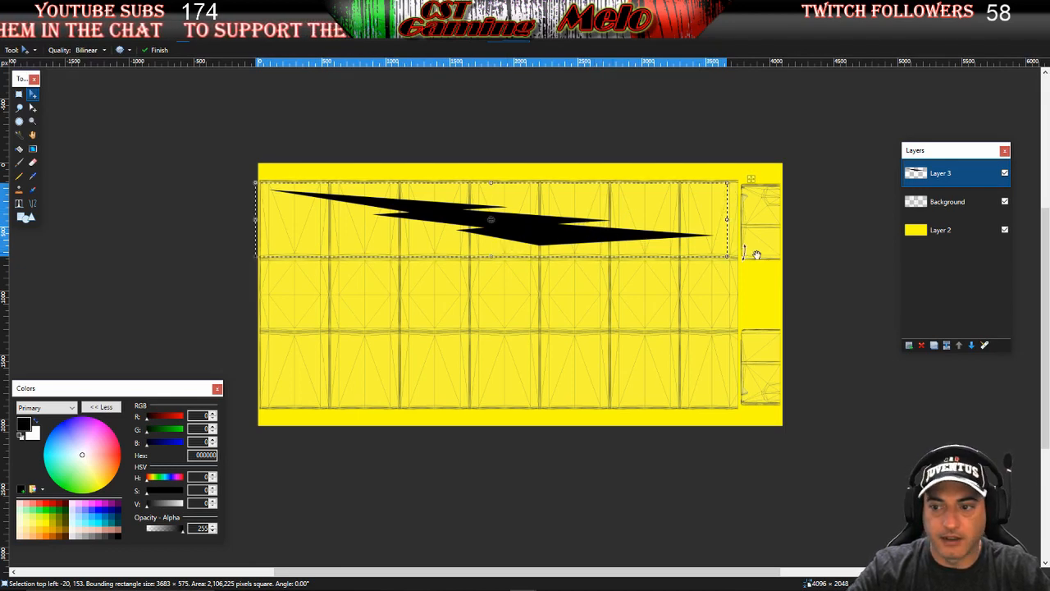
Duplicate the lightning bolt layer and flip the copy vertically so it mirrors onto the lower row
click(934, 345)
click(97, 34)
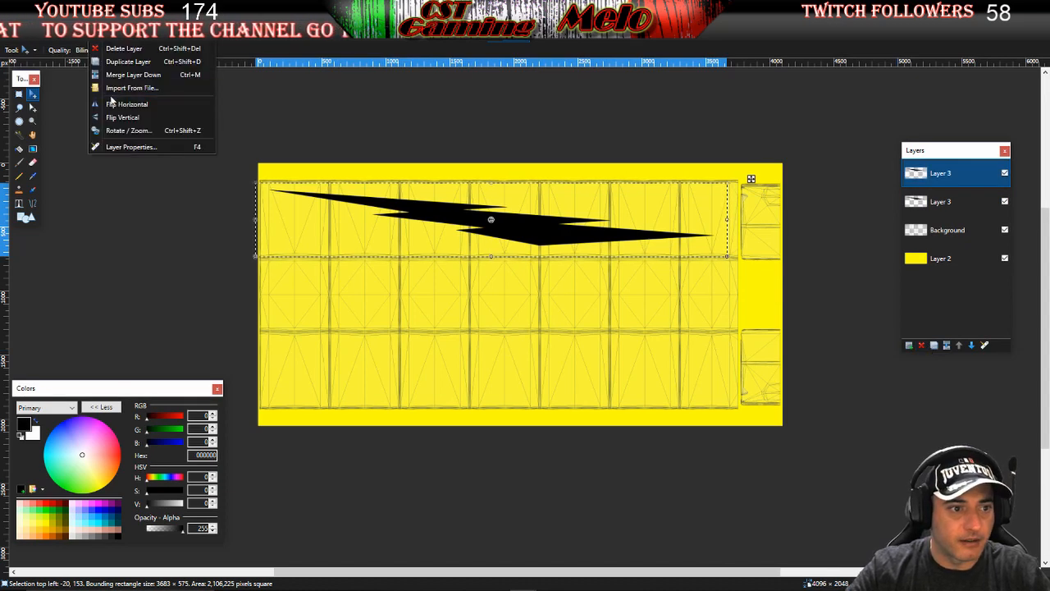
click(131, 115)
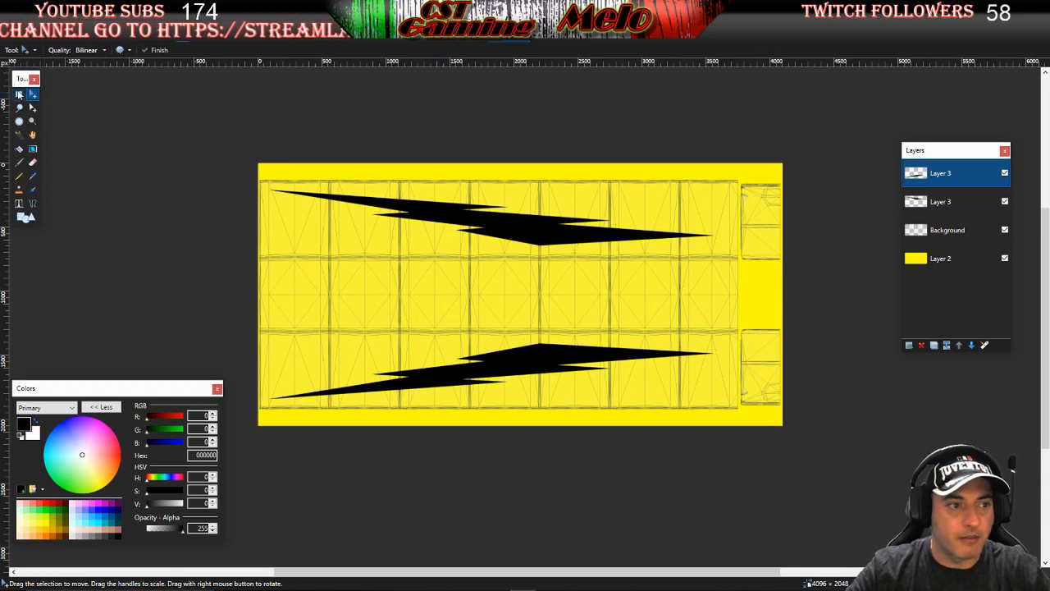
click(18, 94)
Open the second pantone-minion-color image from the PICS folder
click(12, 35)
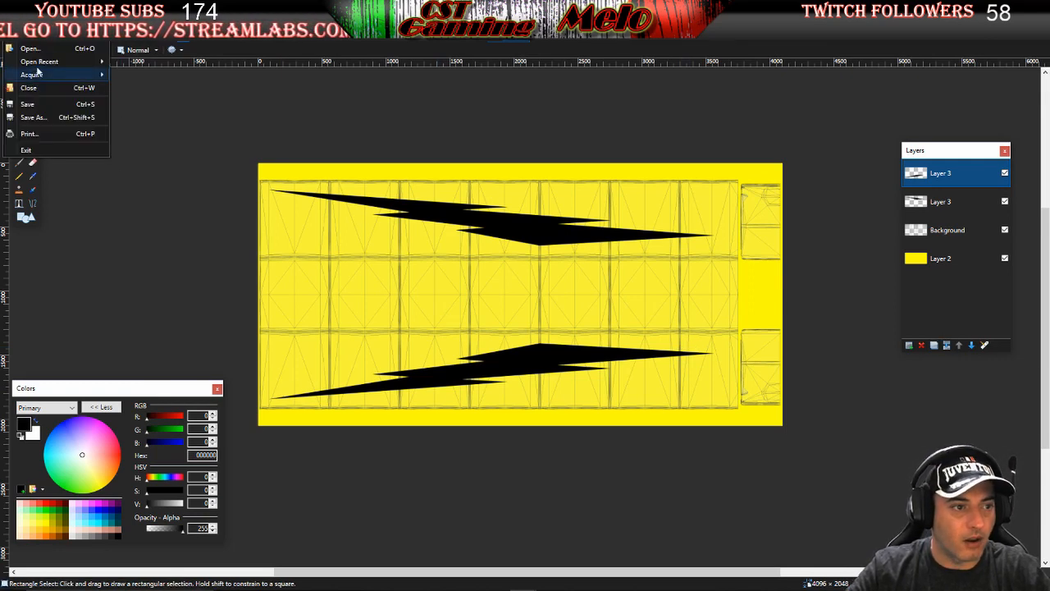
click(29, 48)
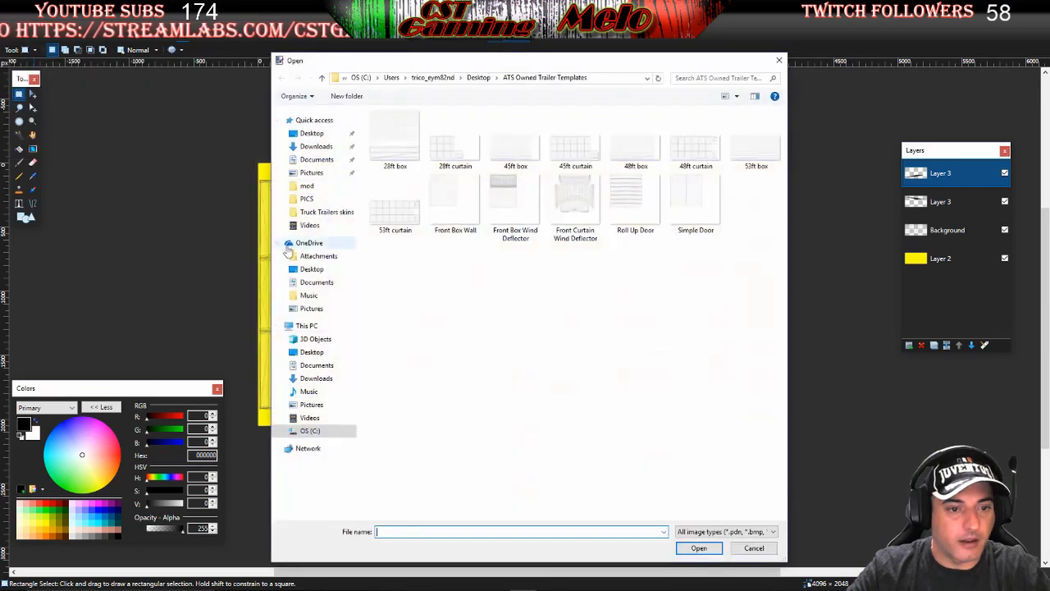
click(306, 199)
scroll(638, 303, down, 5)
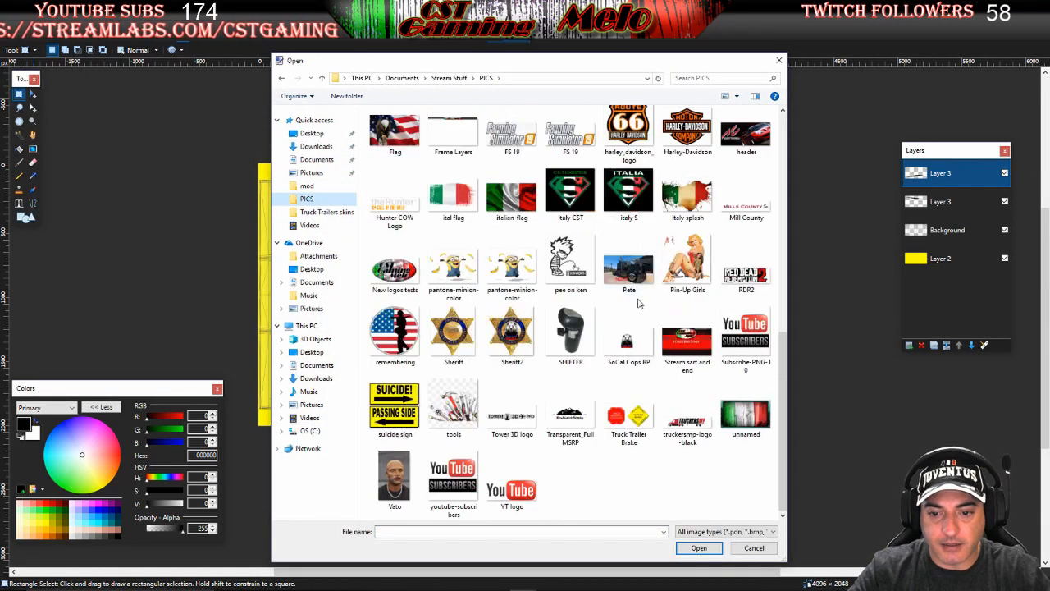
click(538, 299)
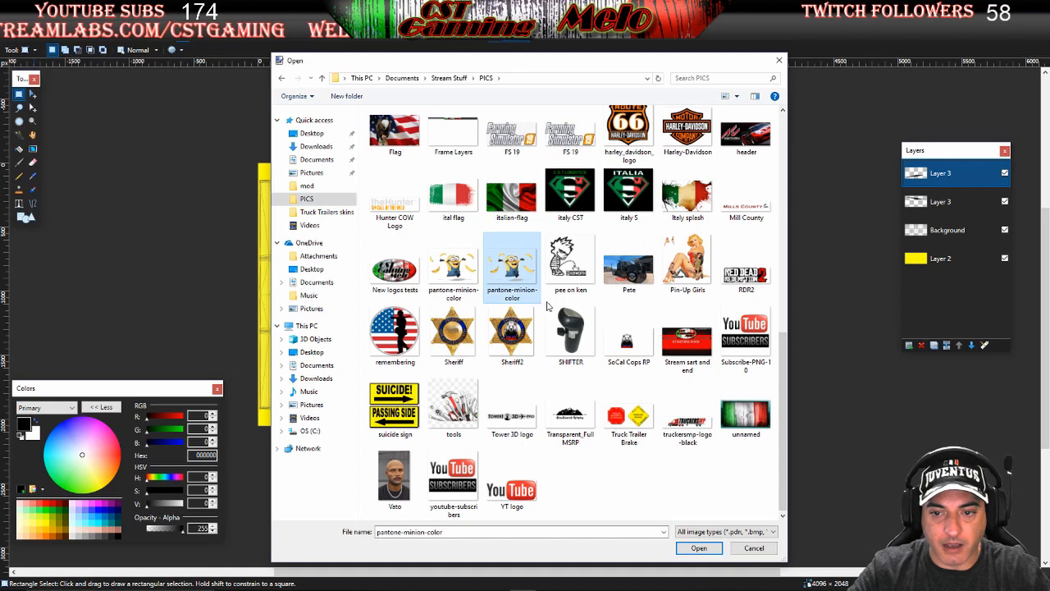
click(697, 552)
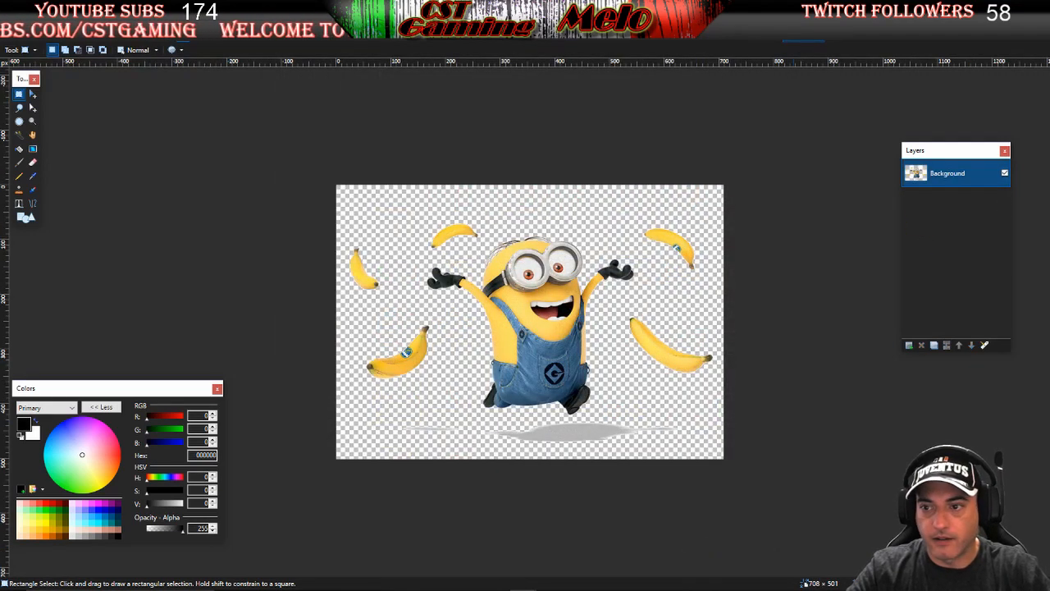
Return to the trailer template, add a new layer, and paste the minion image over the middle of the lower lightning bolt
click(522, 41)
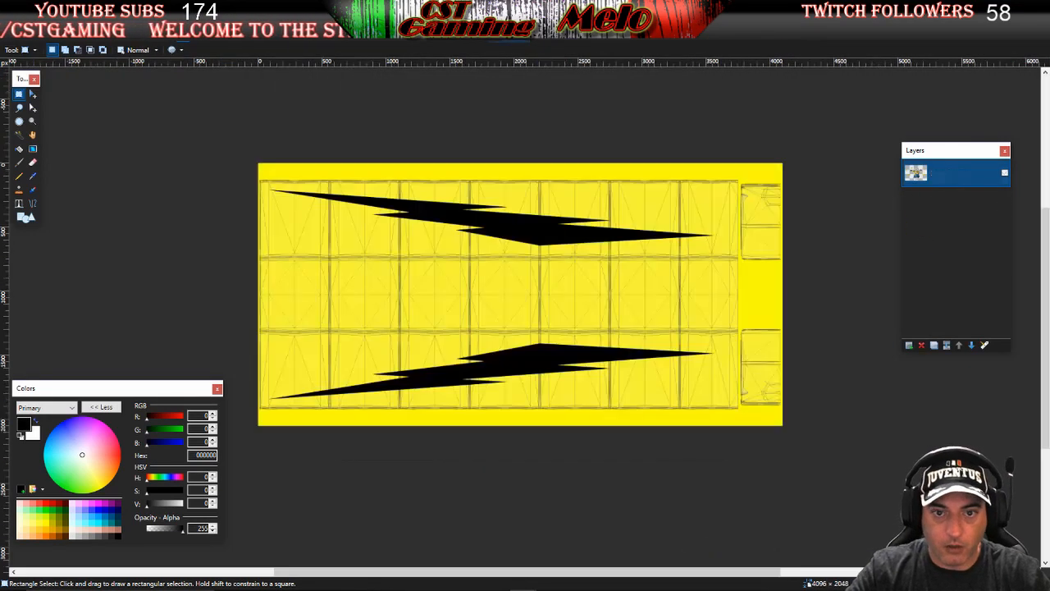
click(908, 345)
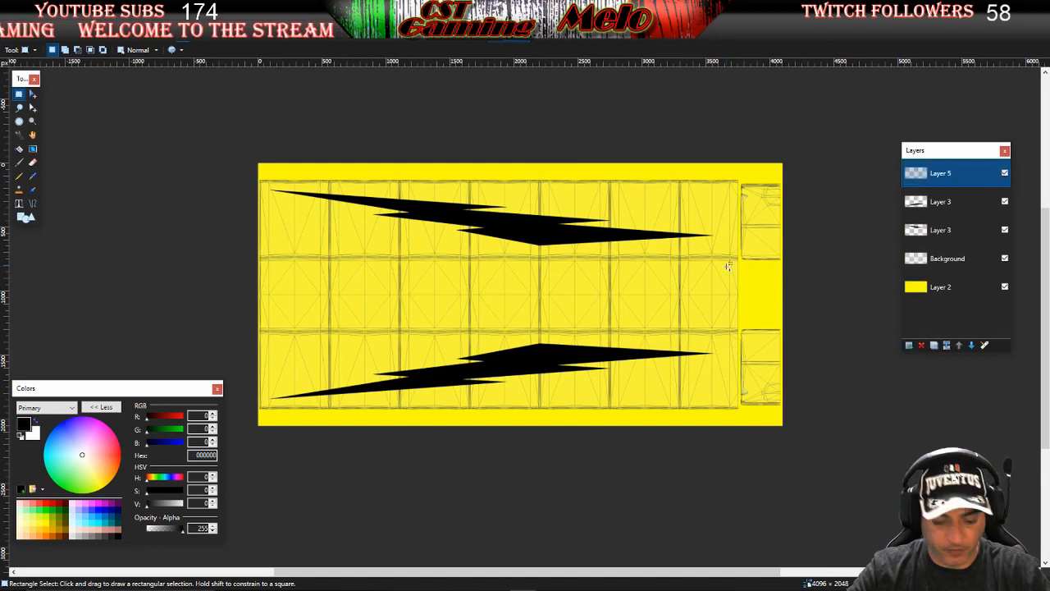
key(ctrl+v)
drag(368, 241, 572, 416)
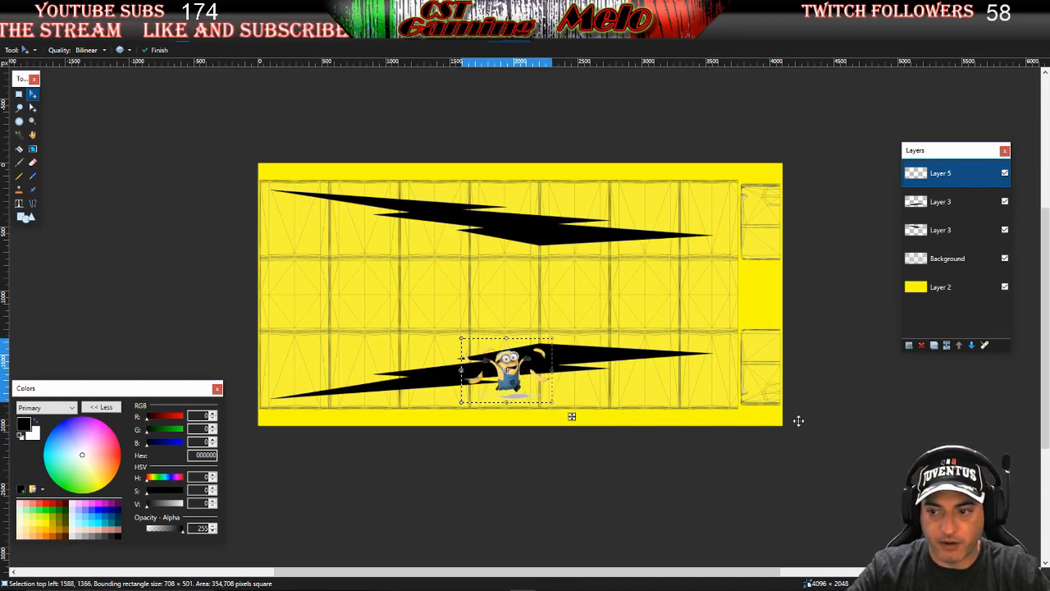
Paste a second minion on another new layer, place it over the upper lightning bolt, rotate it 180° and deselect
click(908, 345)
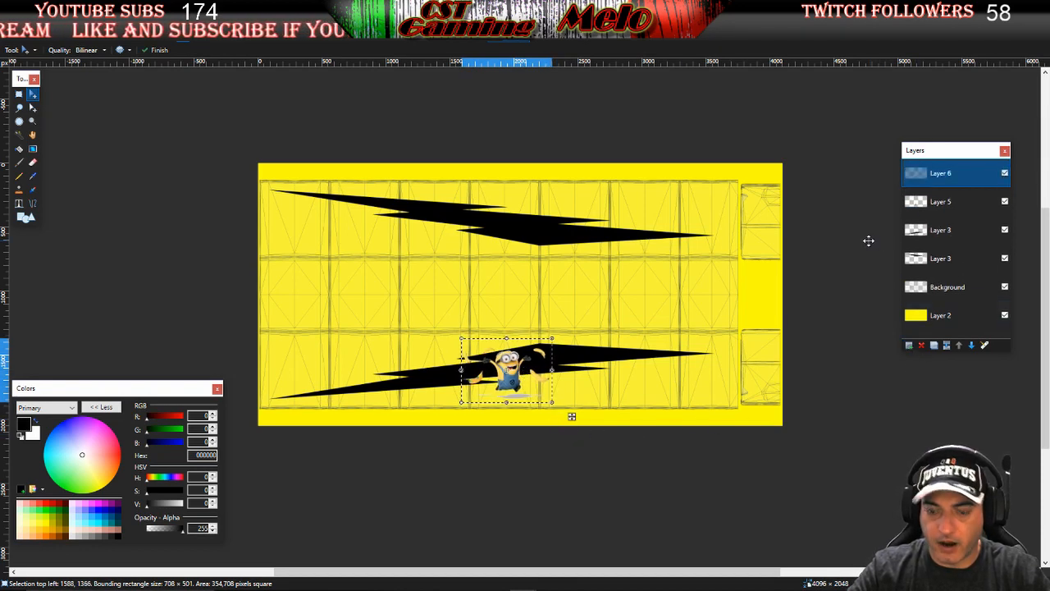
key(ctrl+v)
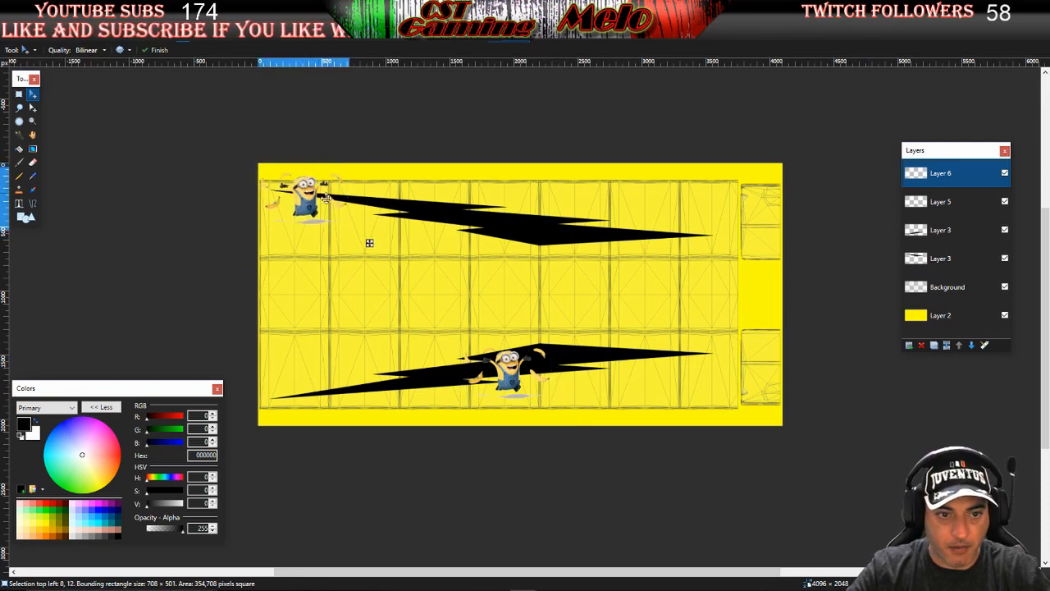
drag(368, 242, 575, 260)
drag(525, 209, 525, 209)
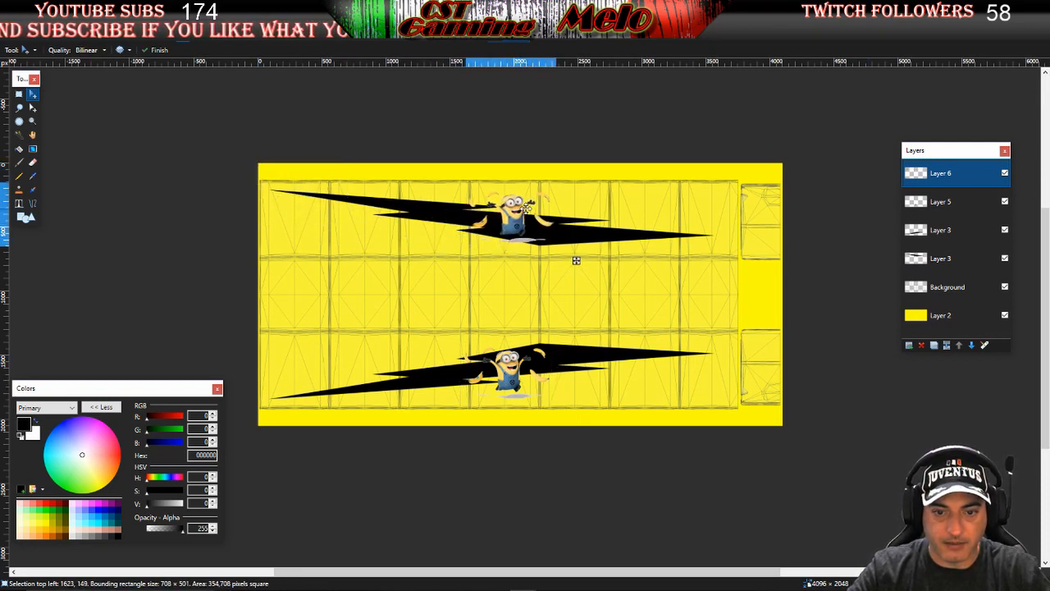
drag(513, 172, 508, 268)
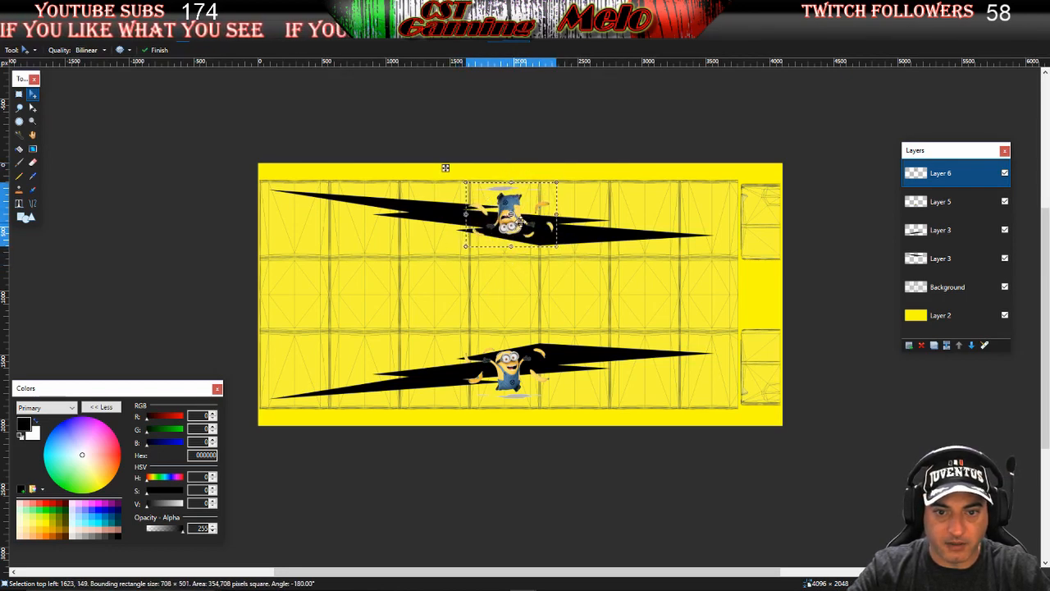
drag(520, 221, 521, 226)
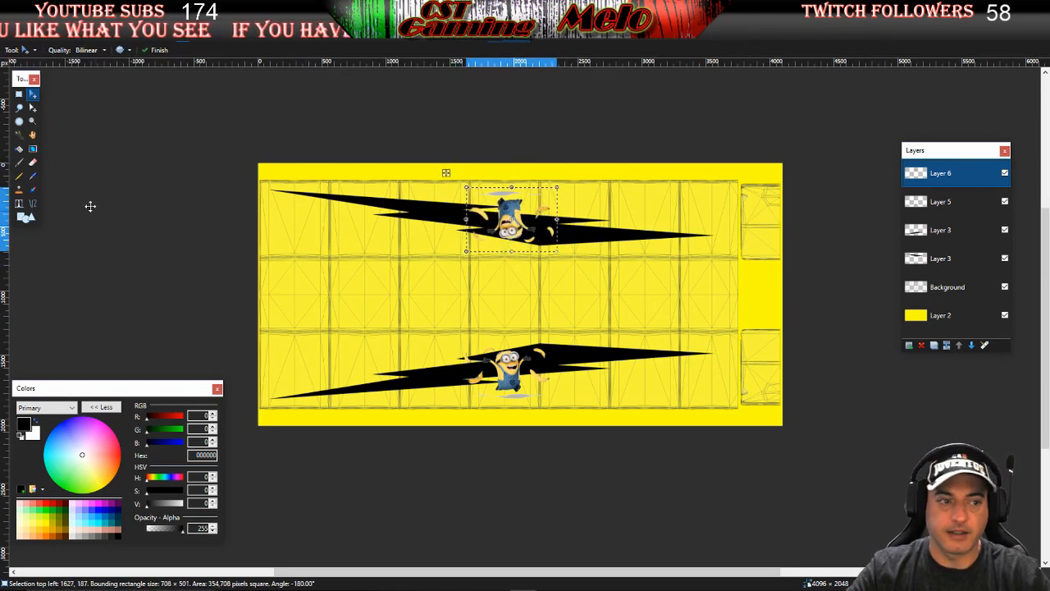
click(19, 94)
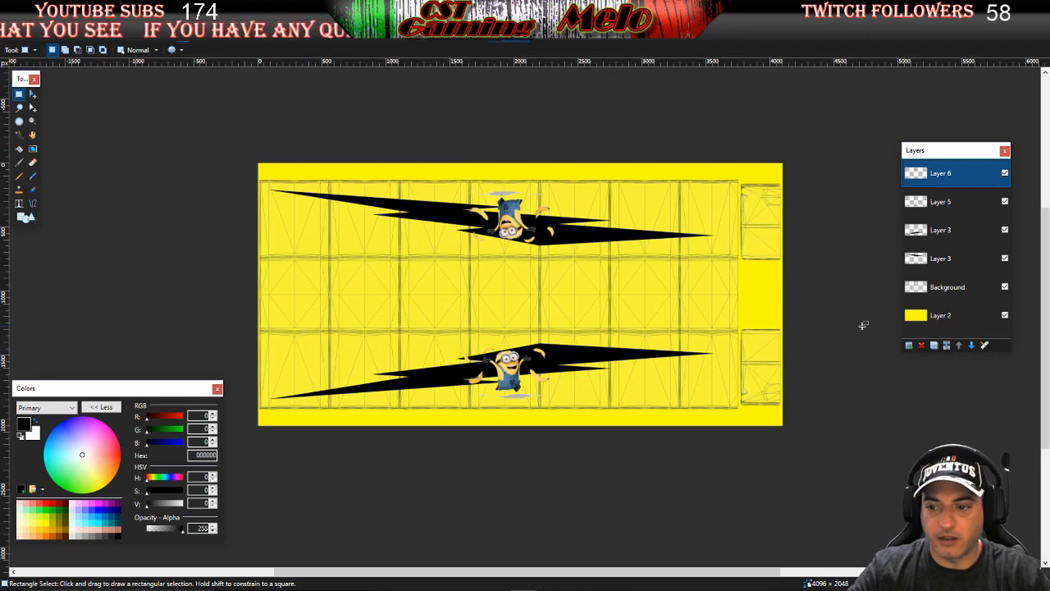
Move the yellow Layer 2 above the Background wireframe to preview the design without grid lines, then return it below
drag(935, 317, 929, 294)
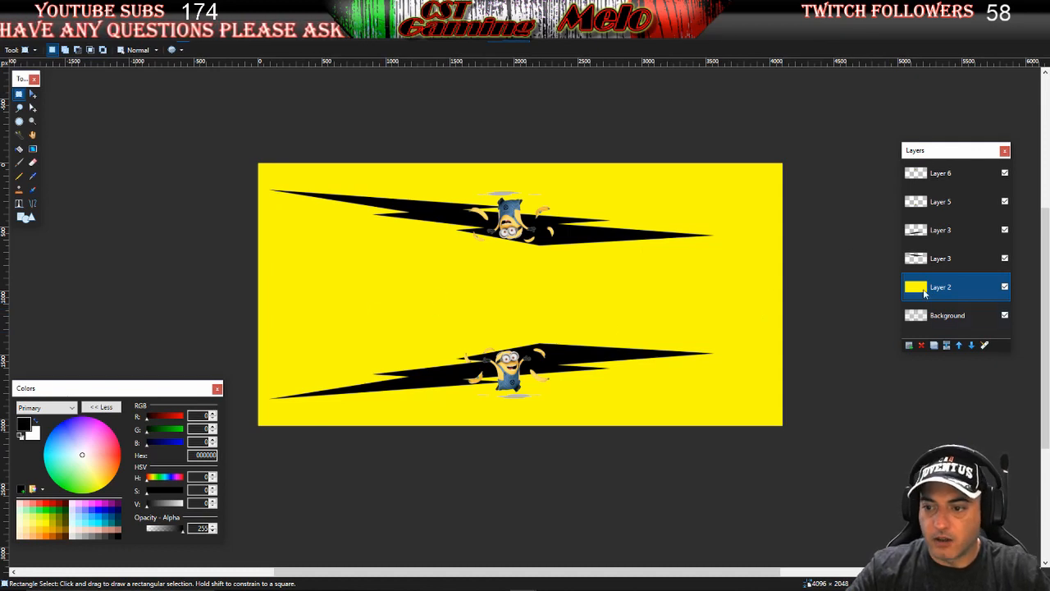
drag(927, 290, 927, 316)
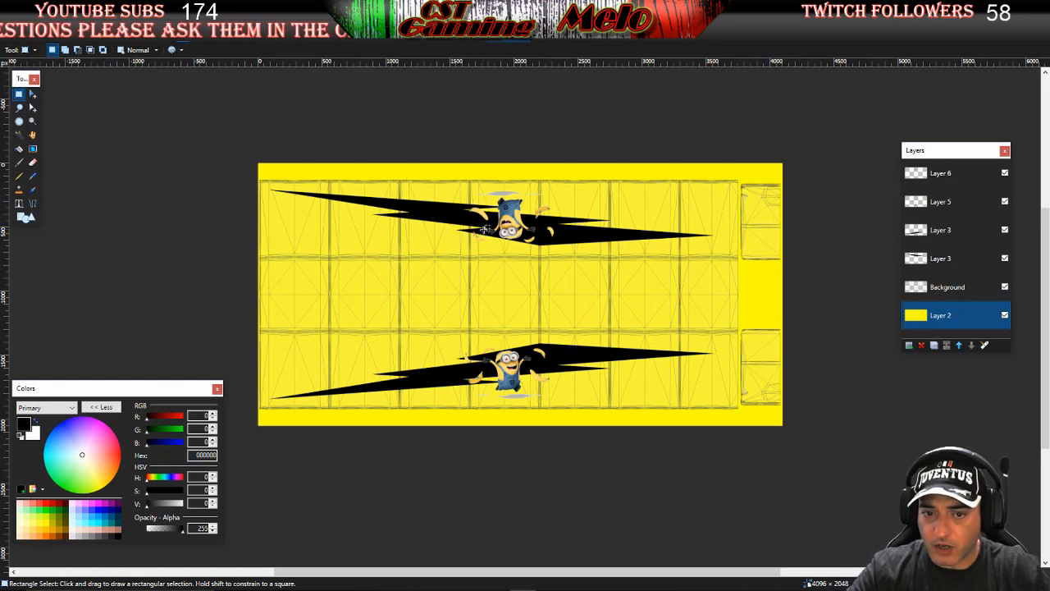
Inspect the end panels on the decorated trailer template, then examine the separate end panel on the undecorated template
click(937, 174)
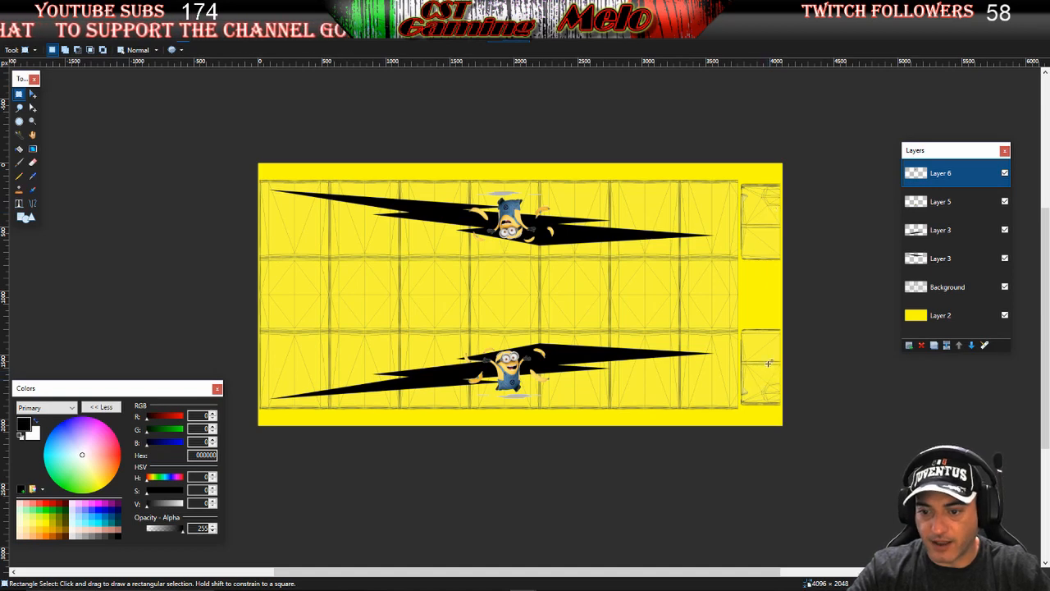
scroll(758, 365, up, 2)
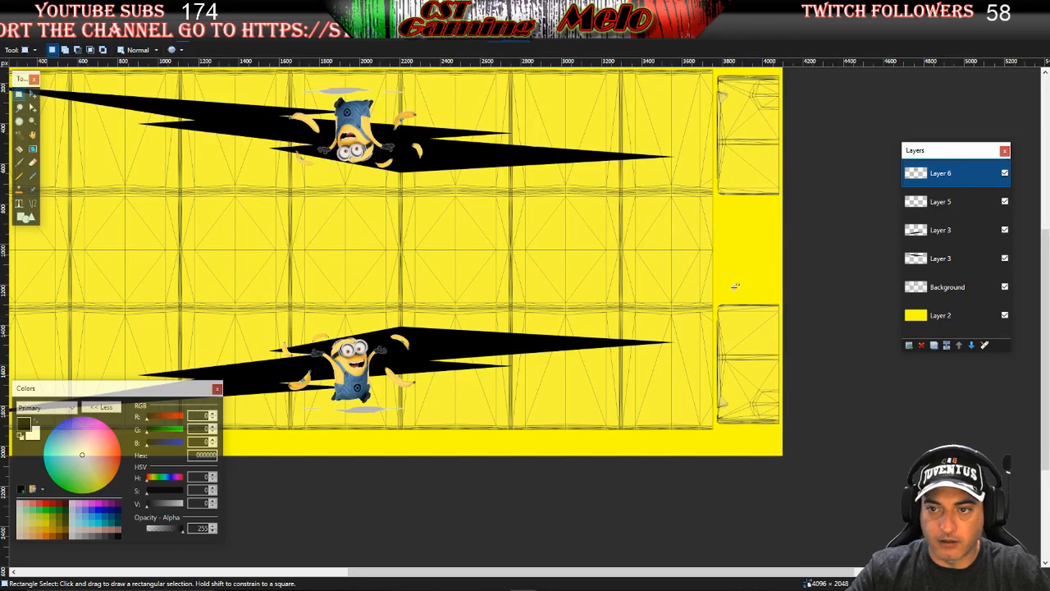
scroll(735, 285, down, 2)
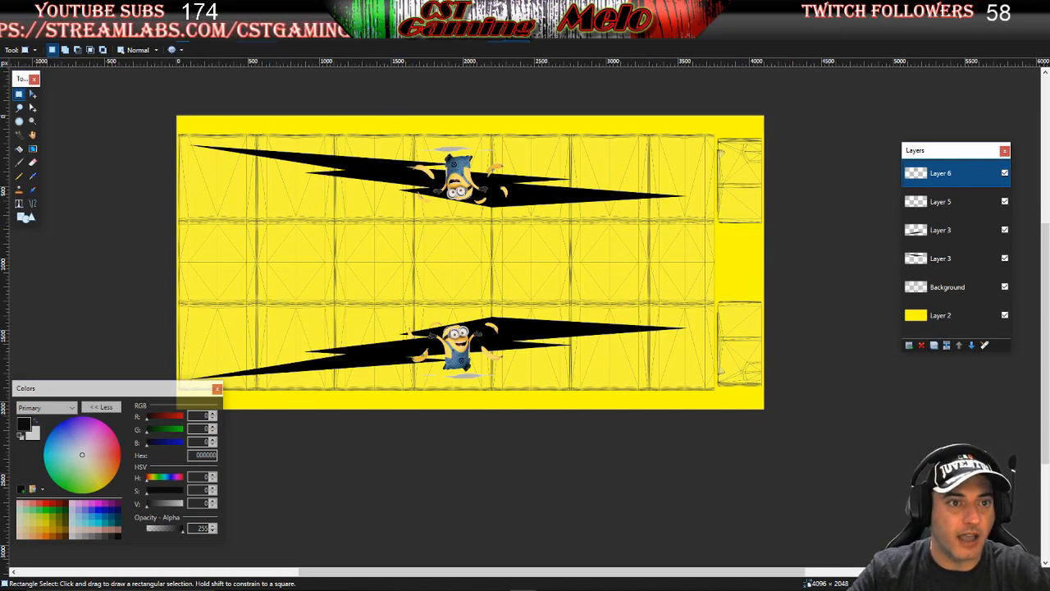
key(ctrl+Tab)
scroll(385, 267, left, 3)
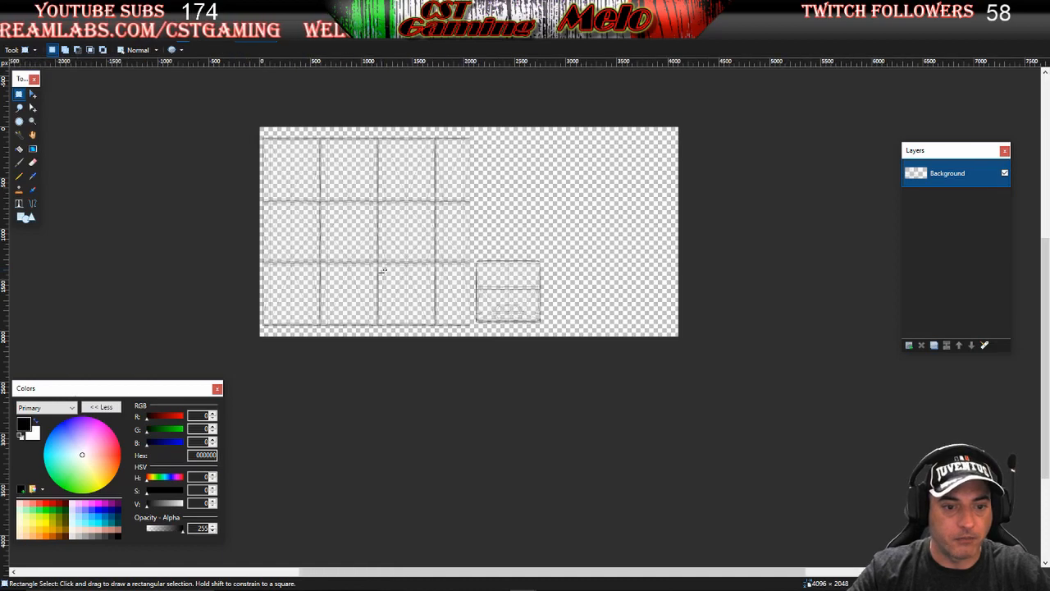
scroll(393, 268, right, 1)
scroll(410, 268, left, 2)
scroll(542, 264, up, 4)
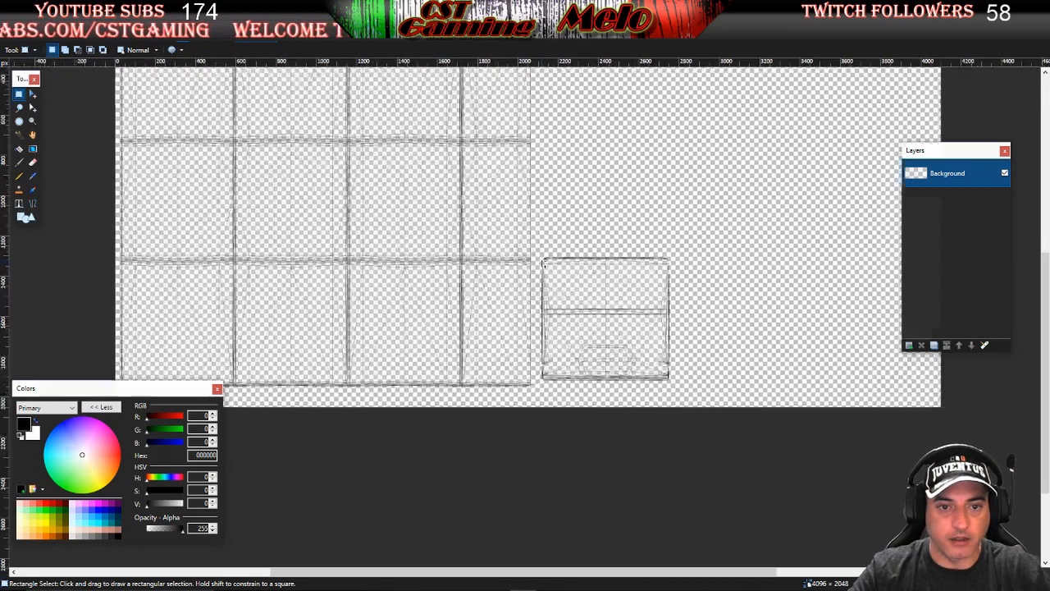
scroll(542, 264, up, 2)
scroll(543, 264, down, 2)
mouse_move(522, 225)
mouse_down()
mouse_move(533, 293)
mouse_move(740, 429)
mouse_up()
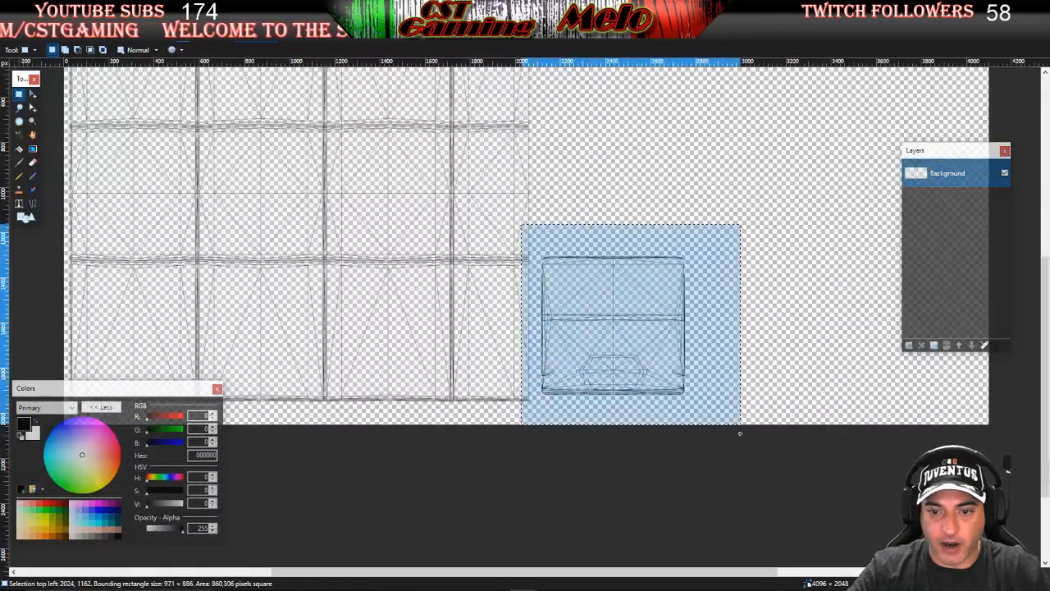
click(721, 291)
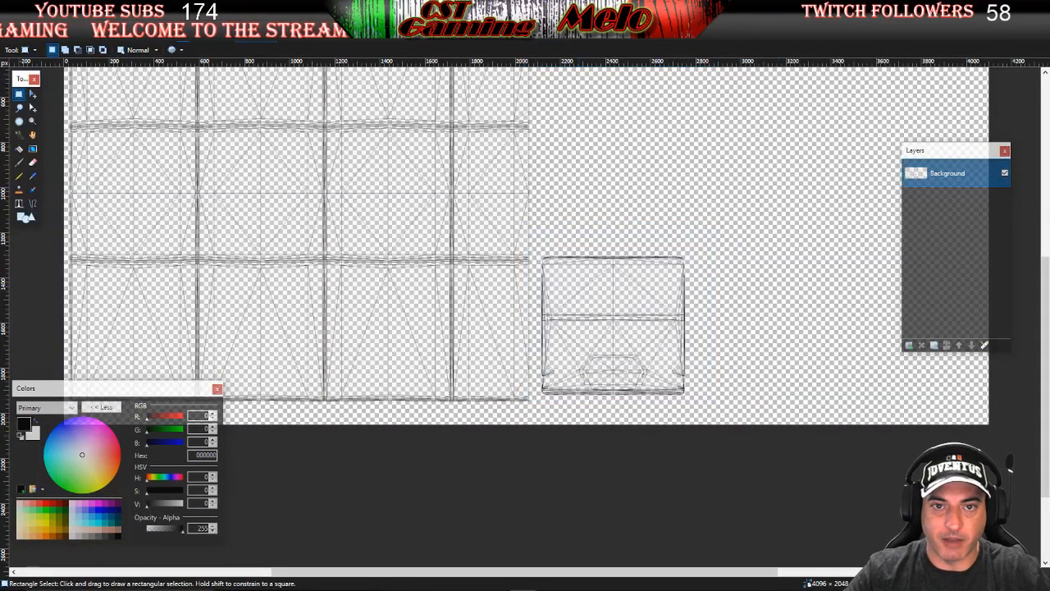
scroll(583, 169, down, 2)
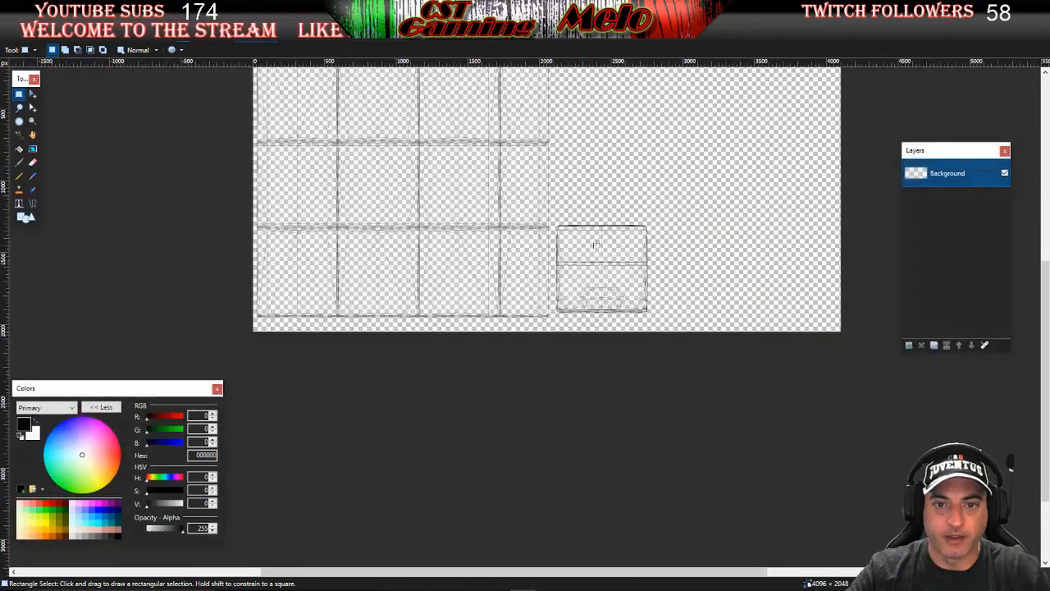
scroll(596, 243, up, 1)
Return to the decorated trailer template and move the yellow Layer 2 above the Background wireframe to hide the grid lines
click(517, 40)
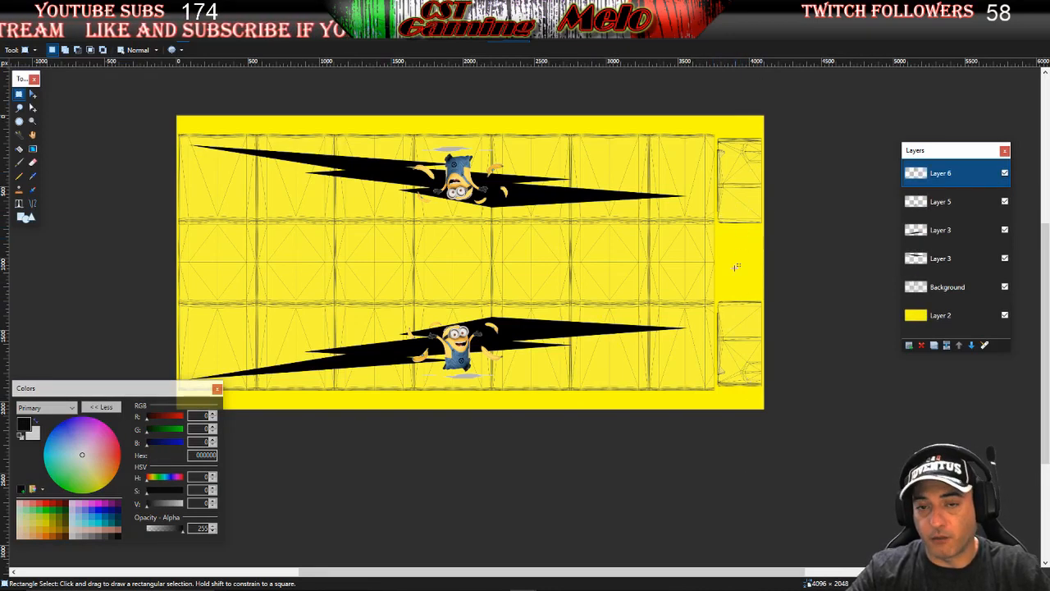
scroll(576, 266, down, 1)
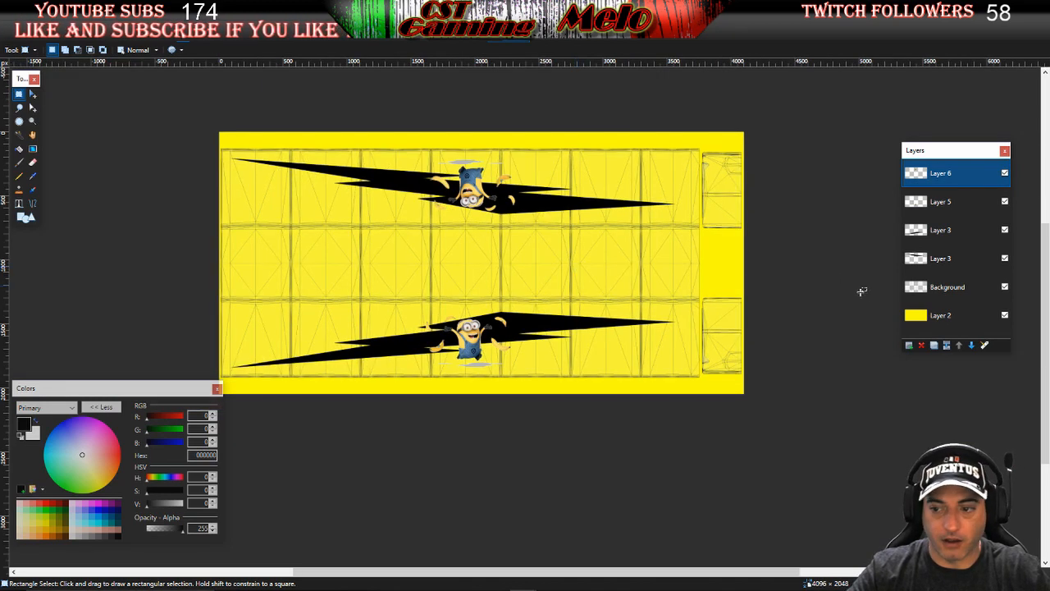
drag(940, 315, 940, 287)
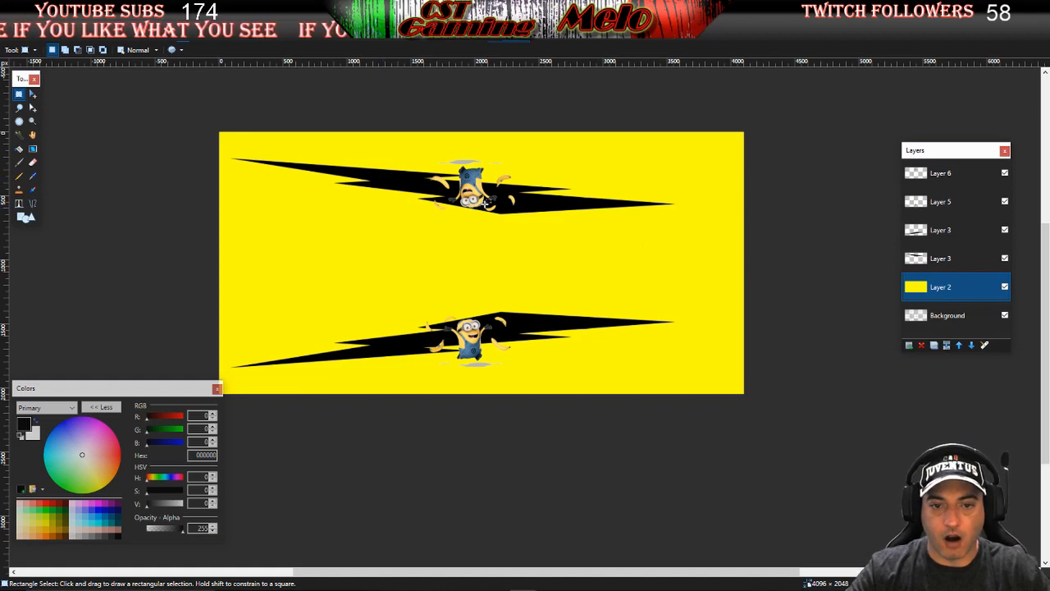
Switch to the plain yellow template and examine its two long side panels and the lower strips
click(467, 34)
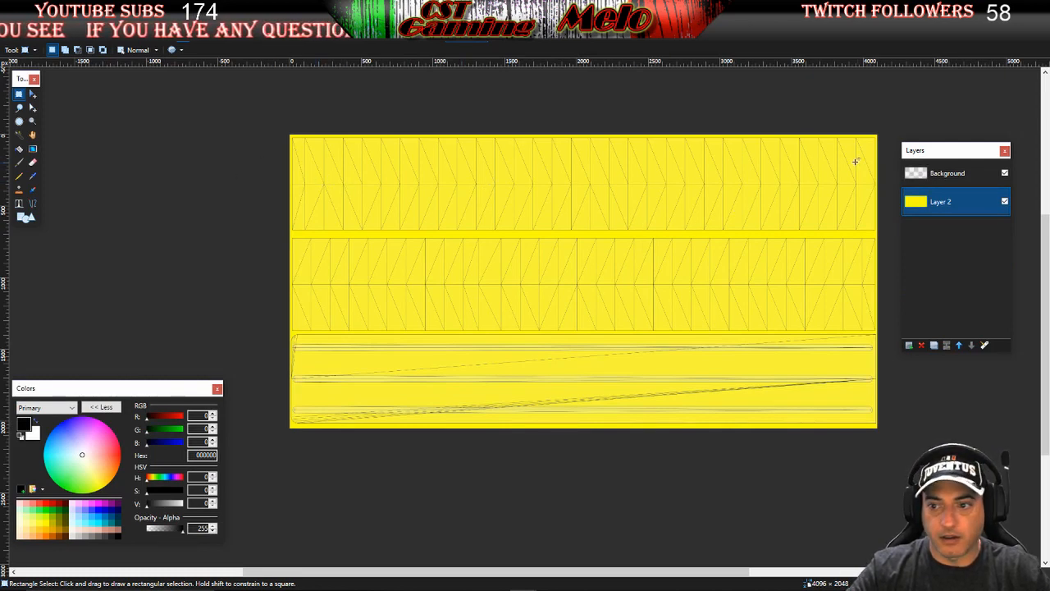
drag(855, 162, 824, 194)
drag(326, 268, 360, 309)
drag(329, 358, 842, 407)
click(224, 215)
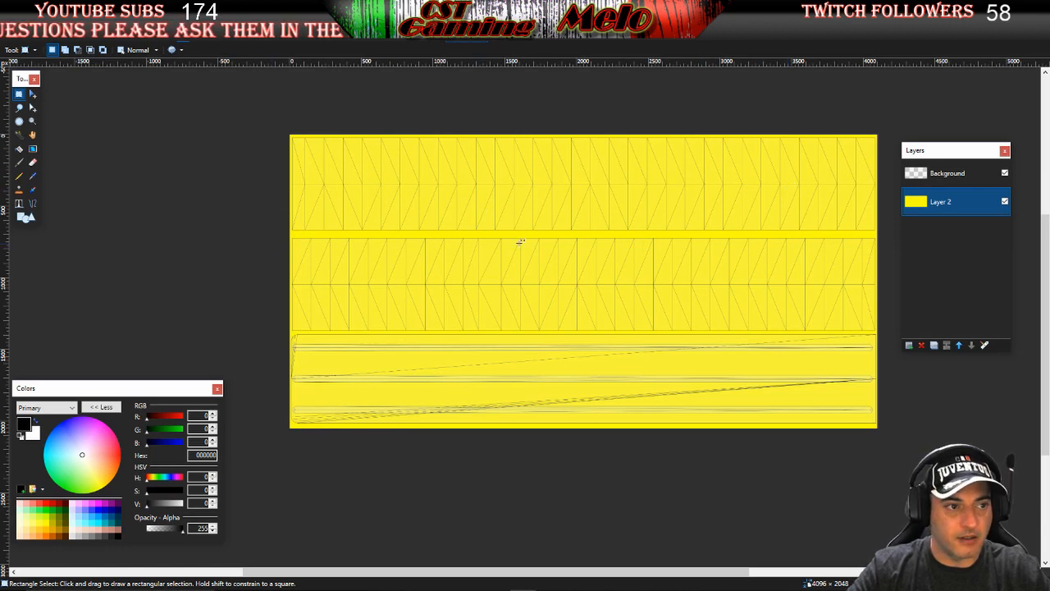
Add a new layer above the Background and draw a black lightning bolt about 3925 × 359 px across the uppermost panel
click(26, 216)
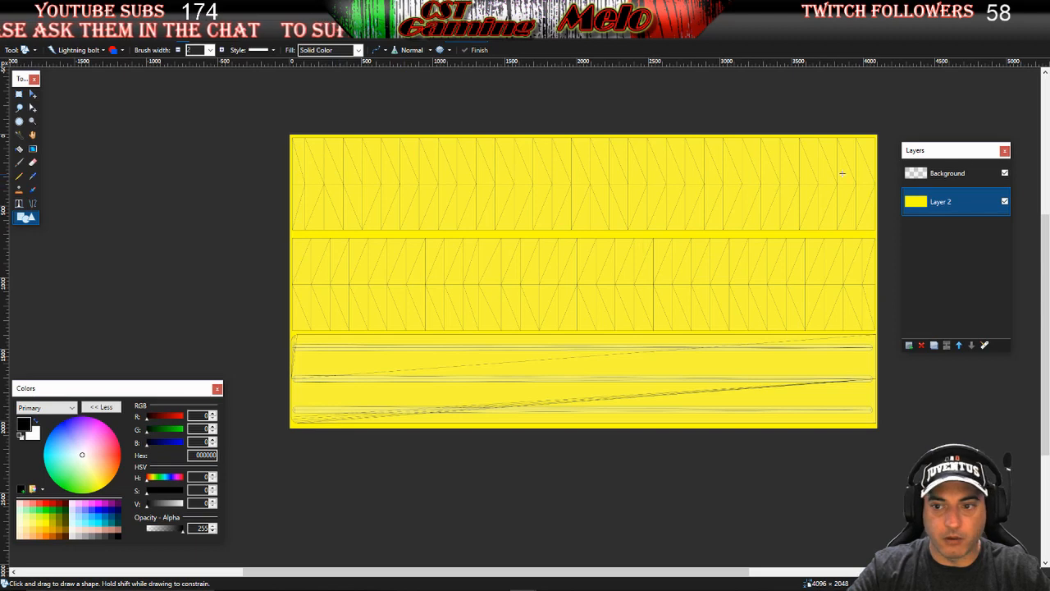
drag(859, 217, 323, 157)
key(ctrl+z)
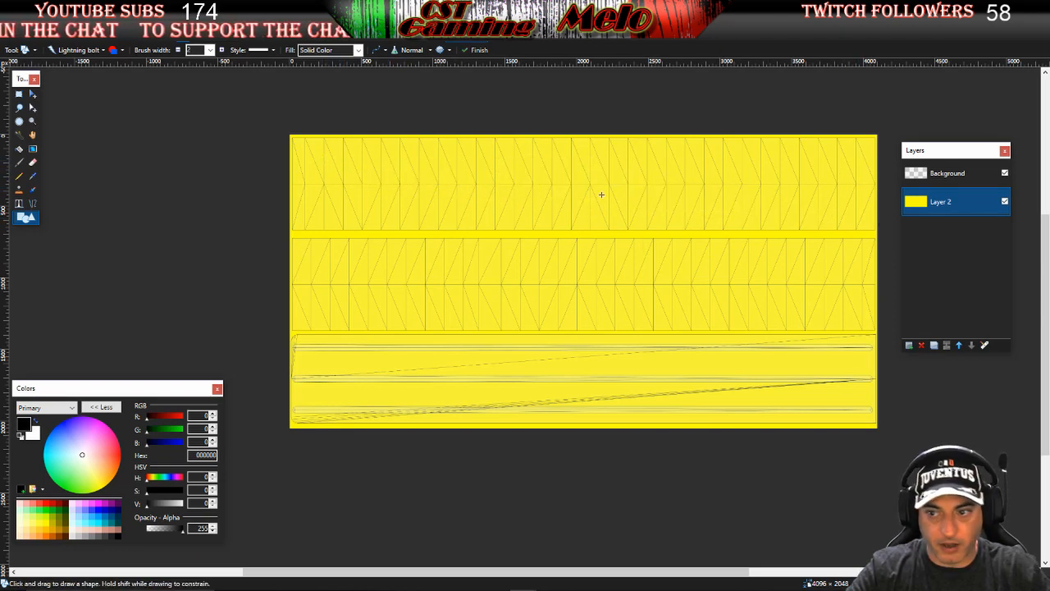
click(937, 174)
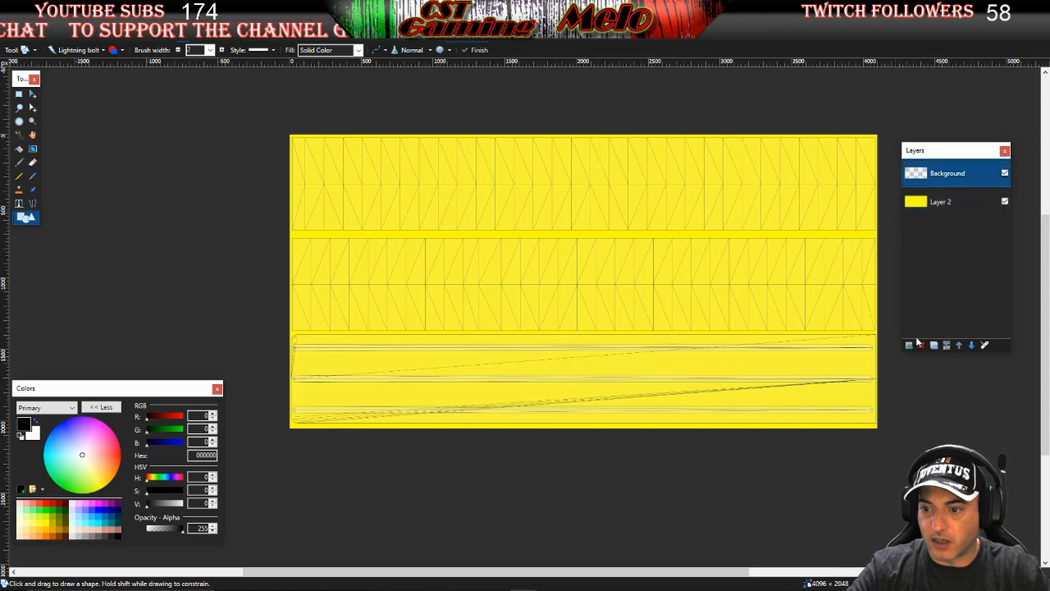
click(909, 345)
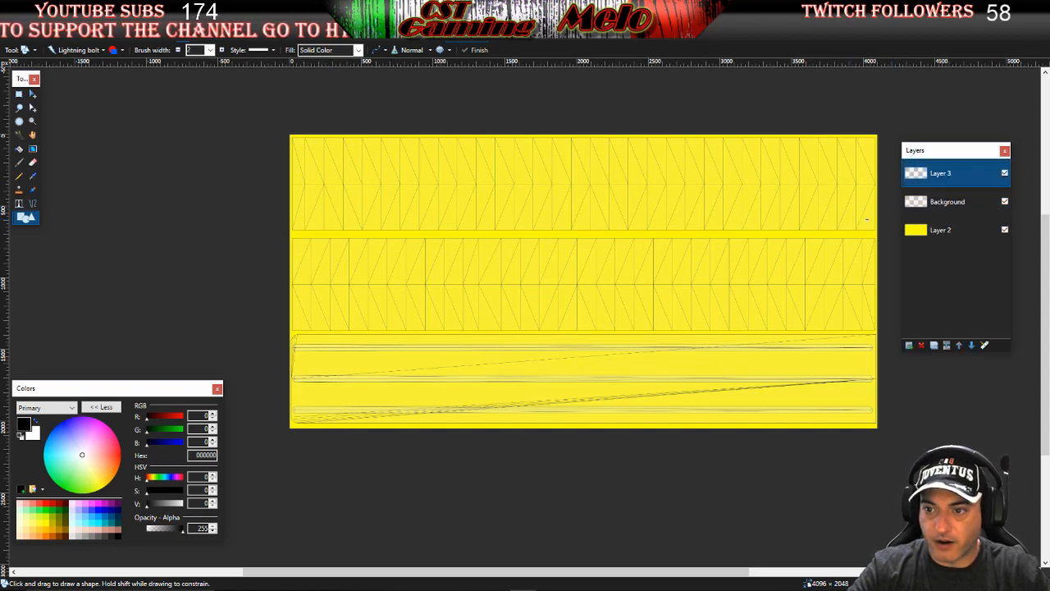
drag(867, 219, 304, 168)
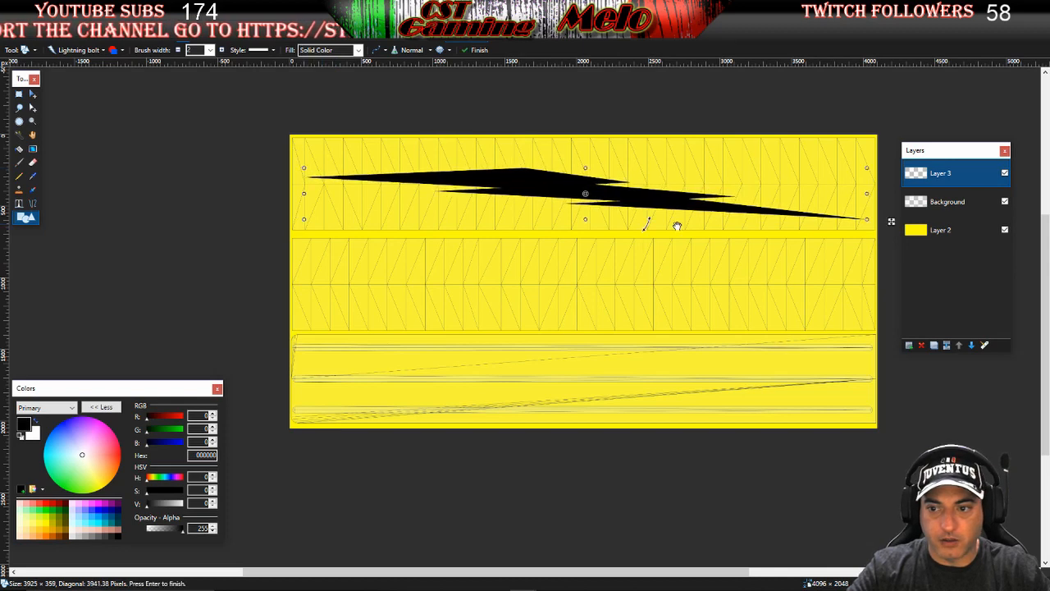
Duplicate the lightning bolt layer, move the copy down onto the second panel, and flip it horizontally
click(935, 345)
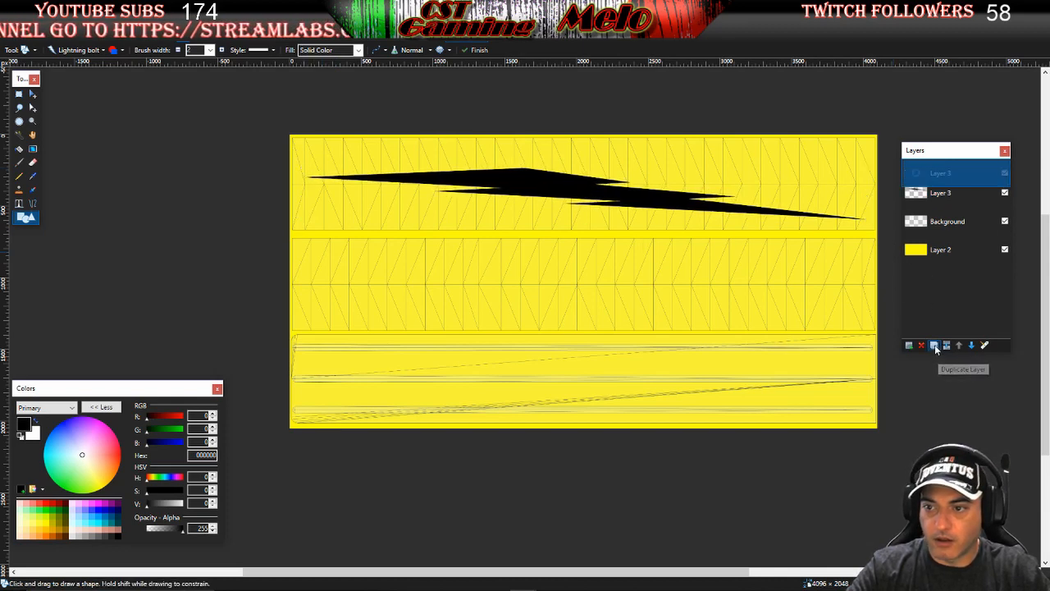
click(32, 94)
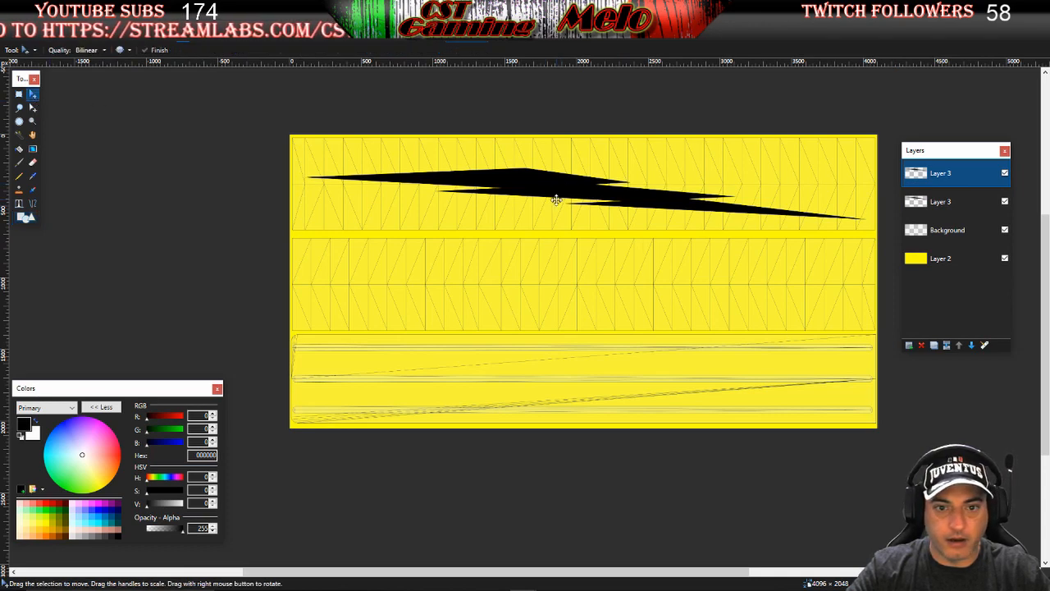
click(590, 197)
drag(590, 197, 583, 283)
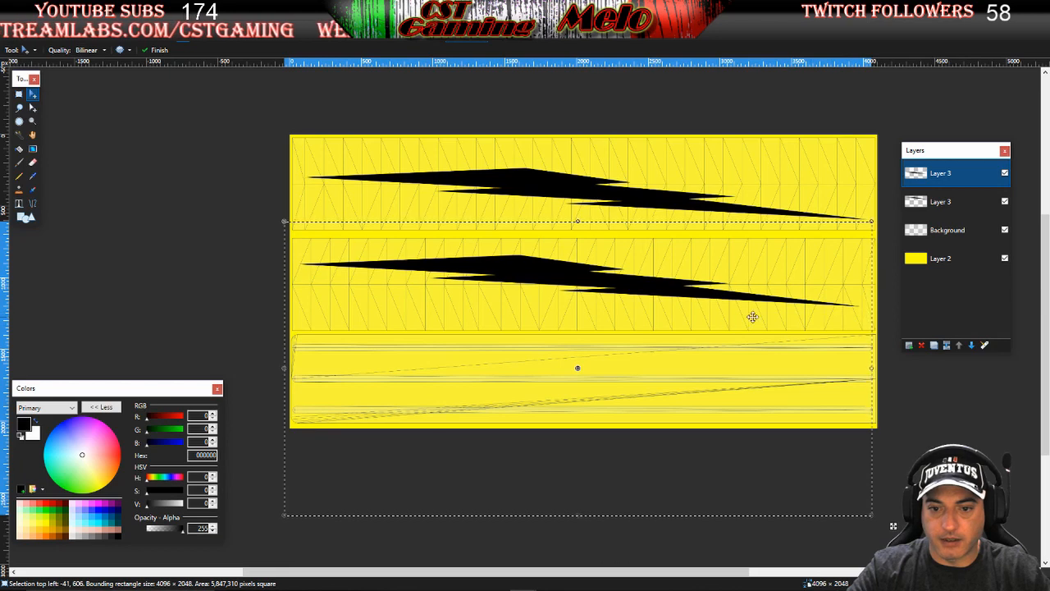
click(104, 22)
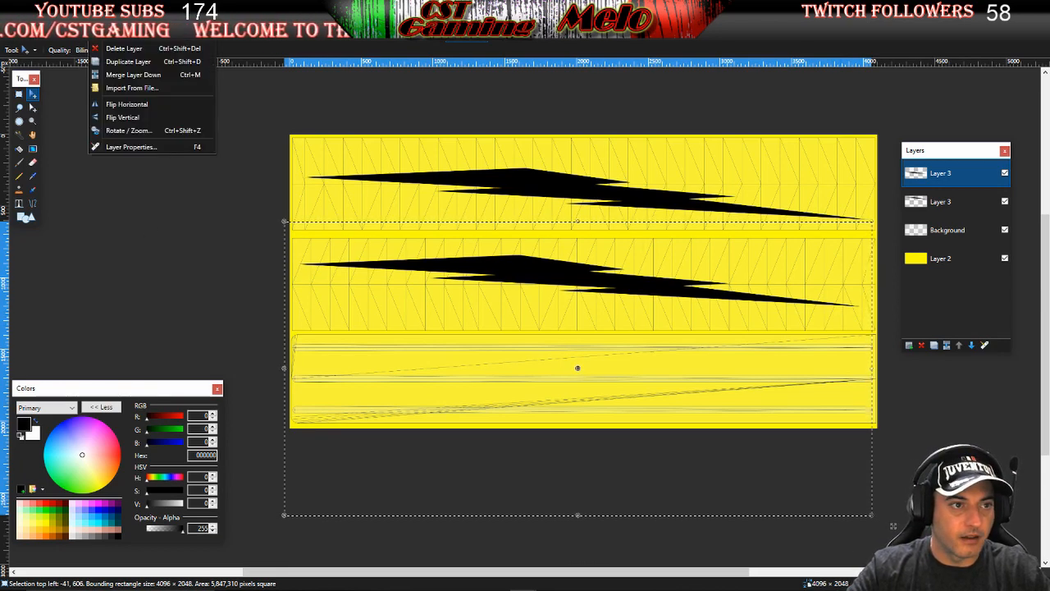
click(123, 105)
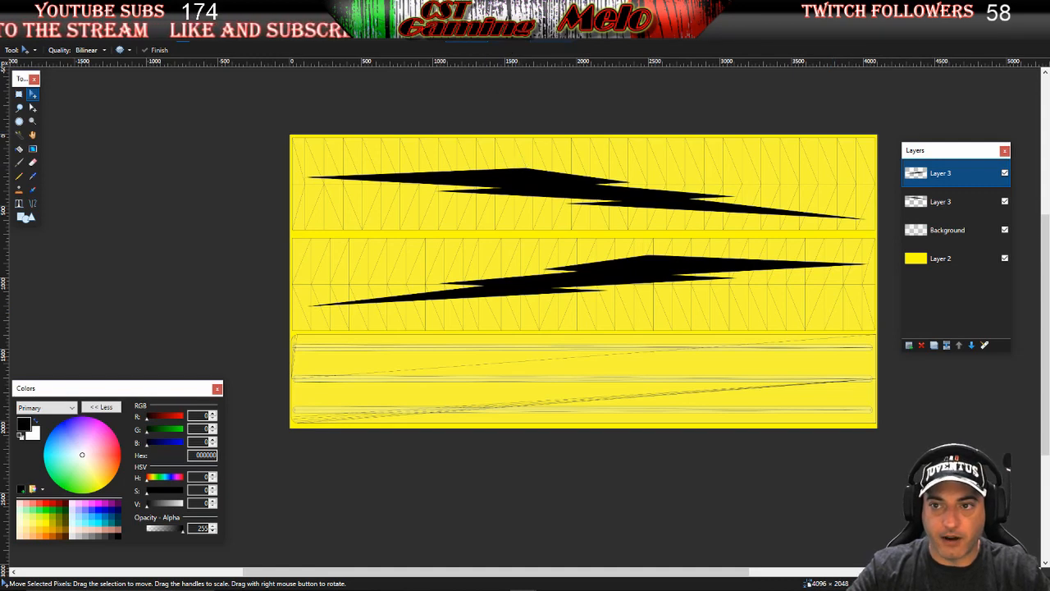
Copy the minion image and paste it on a new layer over the middle of the upper lightning bolt
click(804, 29)
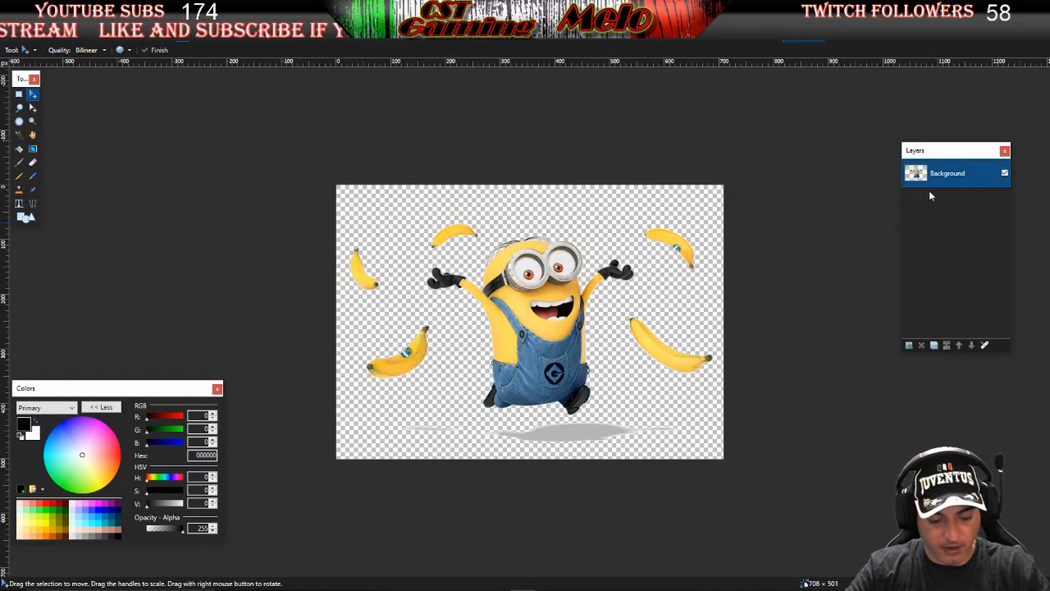
click(468, 29)
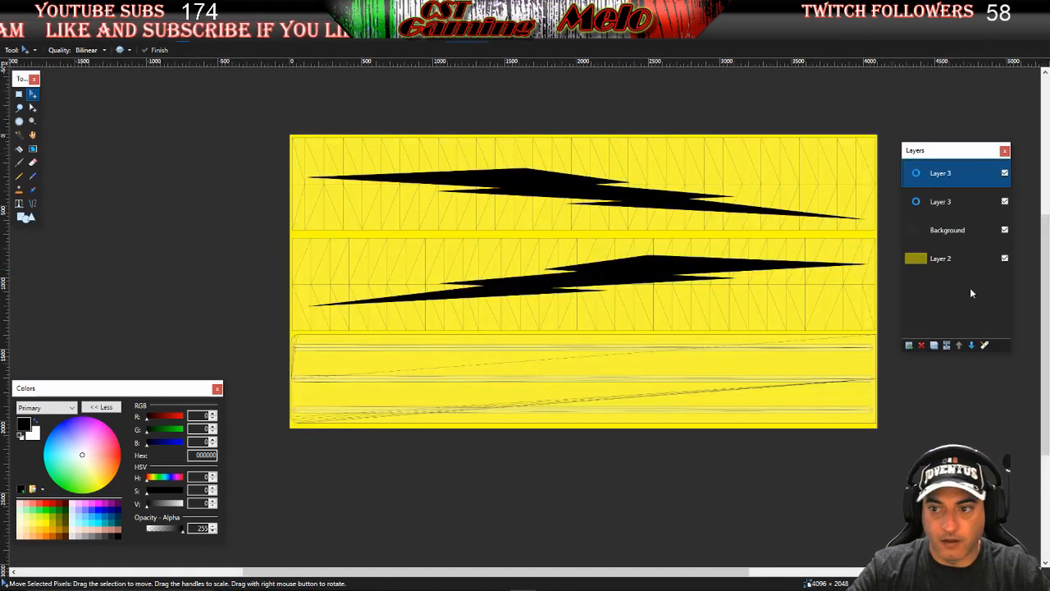
click(909, 345)
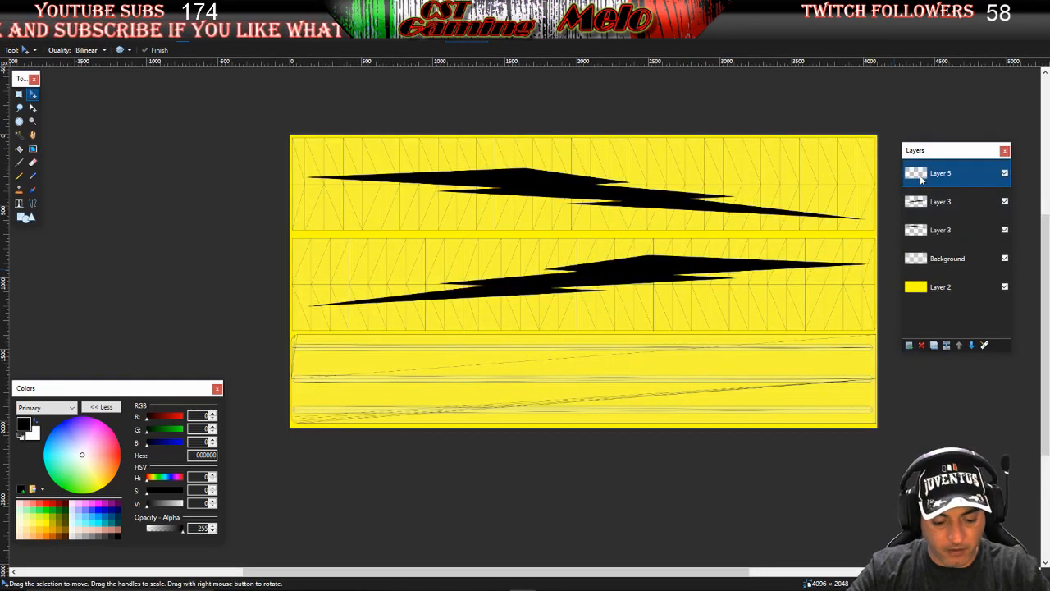
key(ctrl+v)
drag(365, 167, 606, 178)
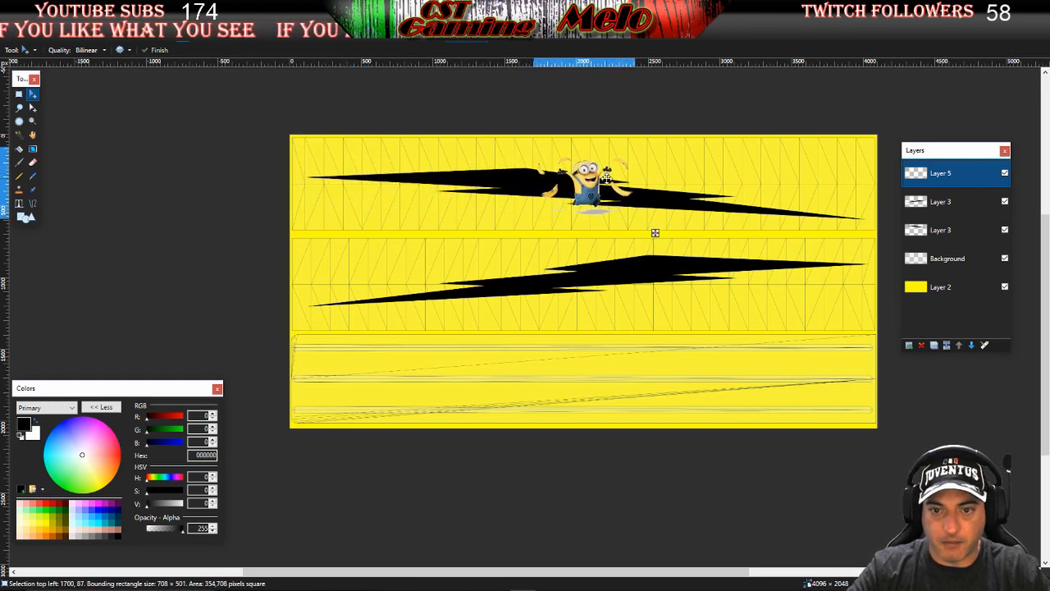
click(907, 346)
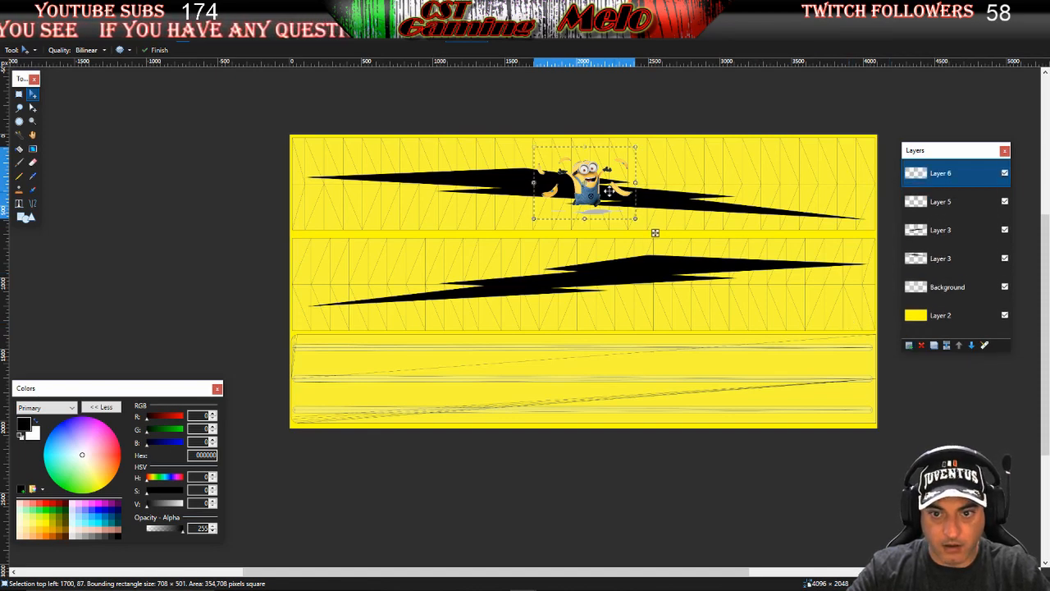
mouse_move(608, 201)
mouse_down()
mouse_move(609, 245)
mouse_move(612, 209)
mouse_up()
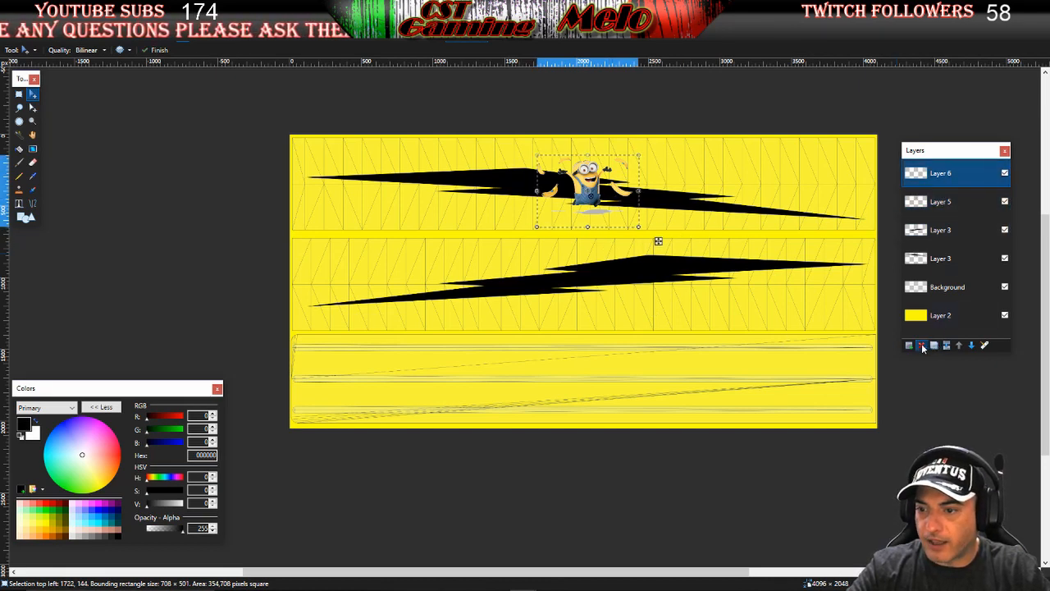
click(920, 344)
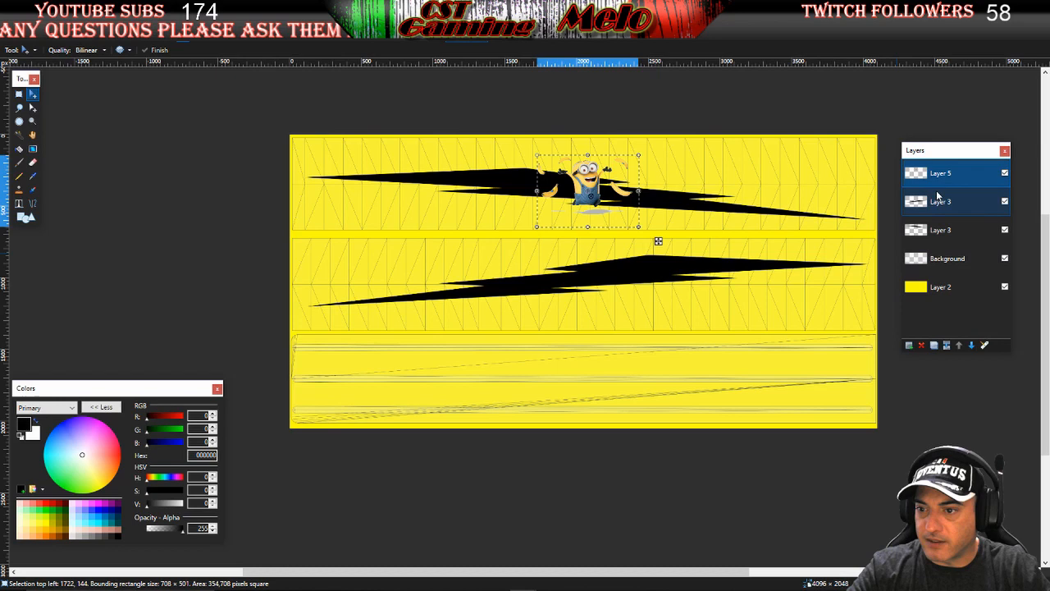
Duplicate the minion layer, place the copy over the middle of the lower lightning bolt, and deselect
click(933, 344)
drag(616, 191, 617, 291)
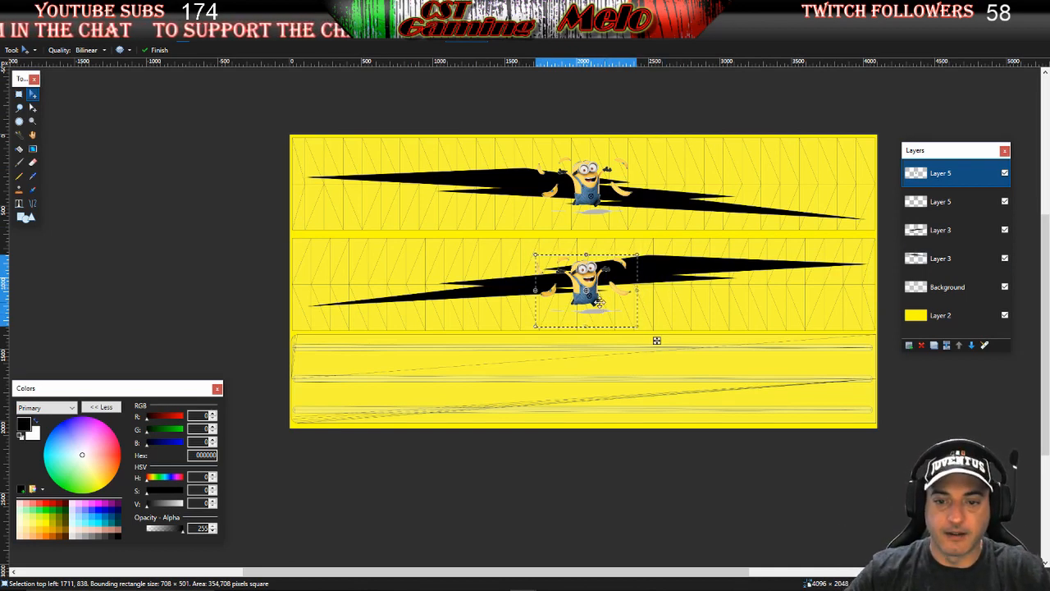
drag(599, 302, 612, 289)
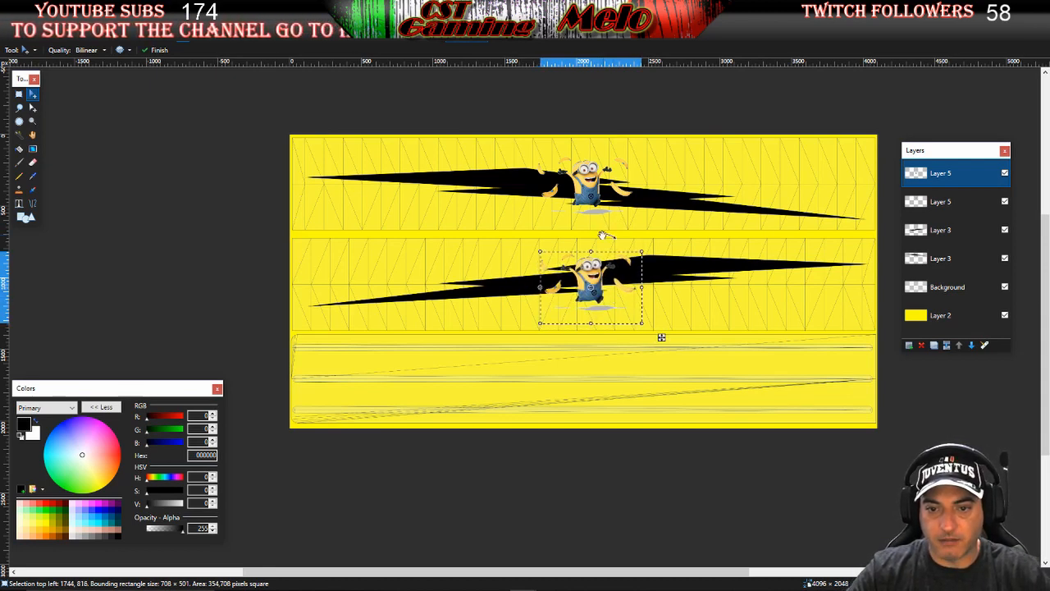
click(19, 93)
click(121, 135)
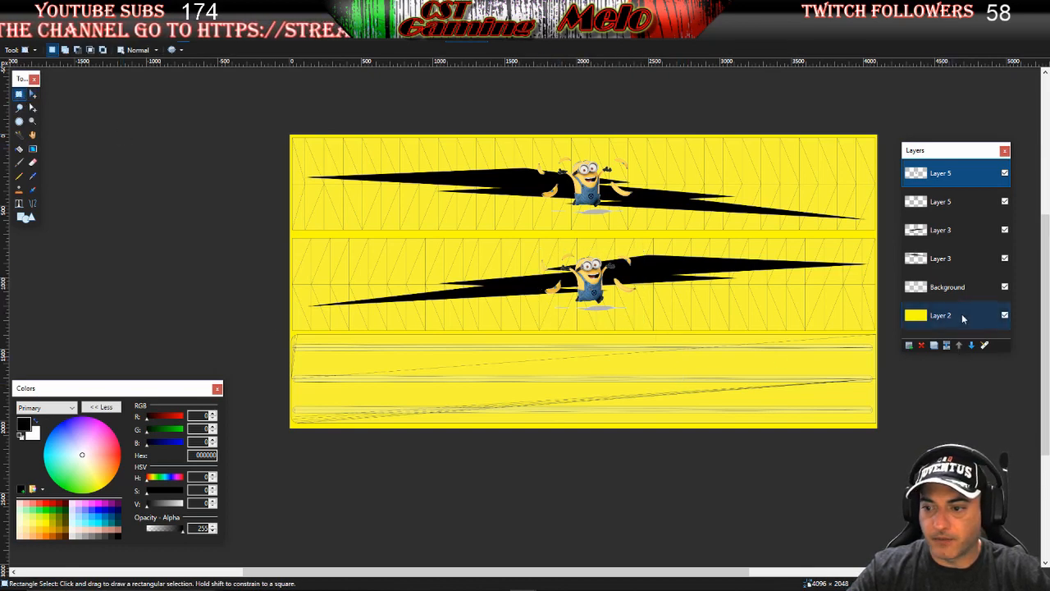
Move the yellow Layer 2 above the Background wireframe and switch back to the template with the upside-down minion
drag(961, 318, 960, 288)
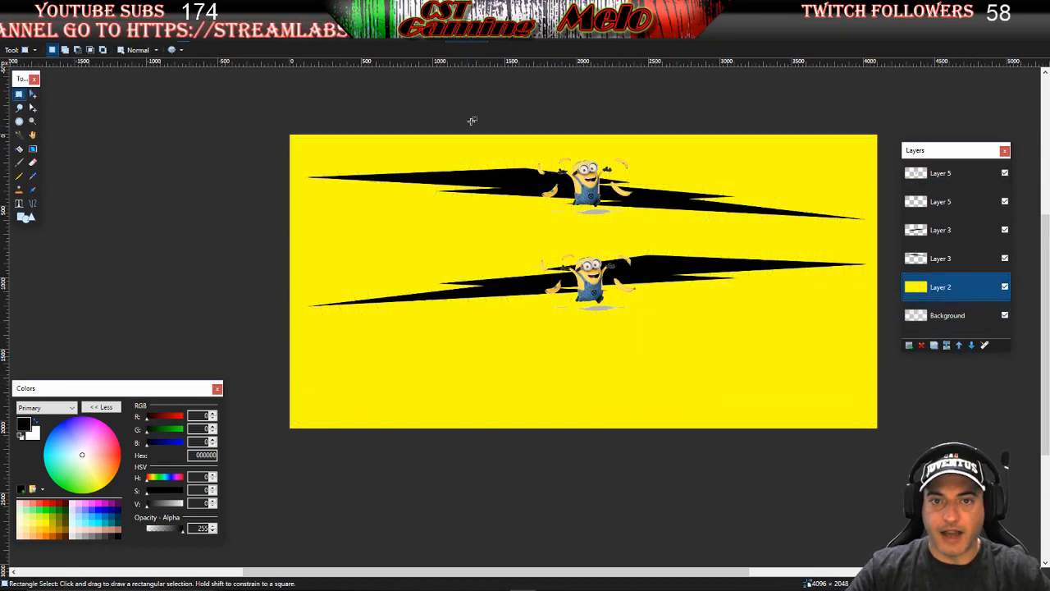
click(488, 37)
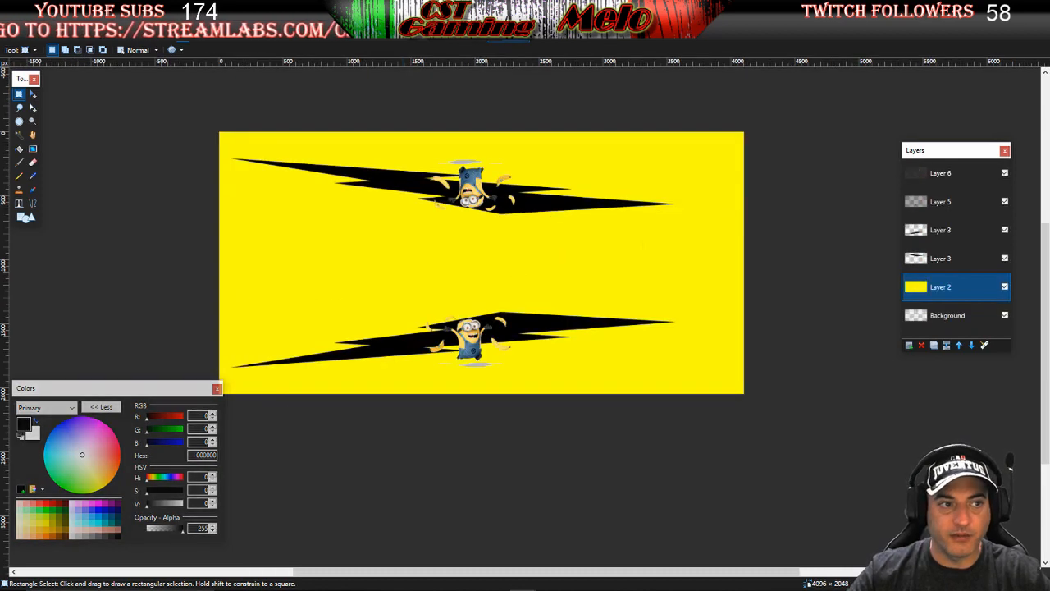
Look through the open trailer templates and return to the yellow one with the upside-down minion
click(486, 38)
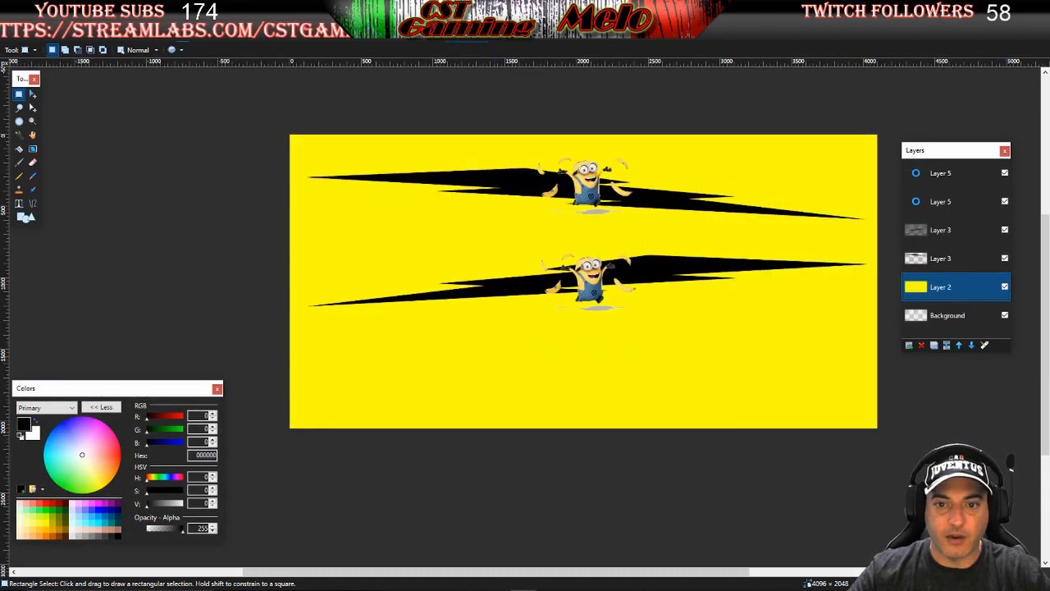
click(435, 37)
click(394, 37)
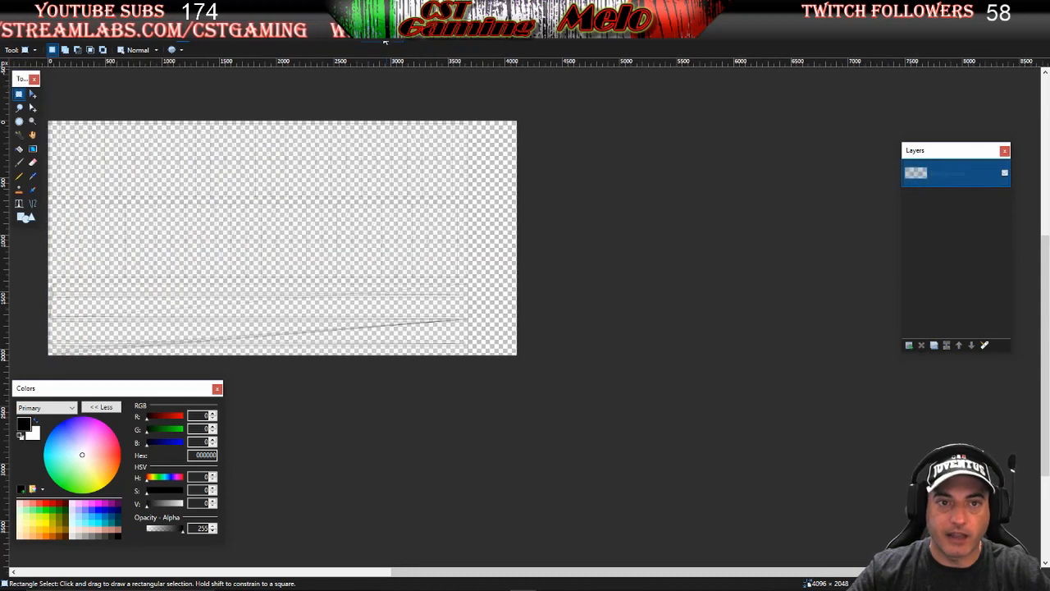
click(353, 37)
click(314, 37)
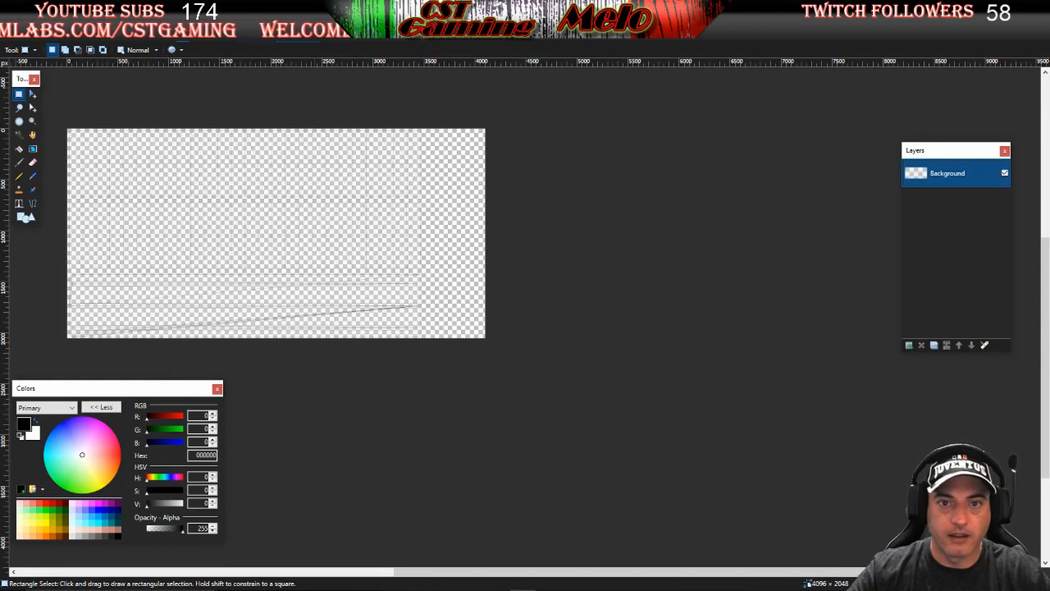
click(512, 38)
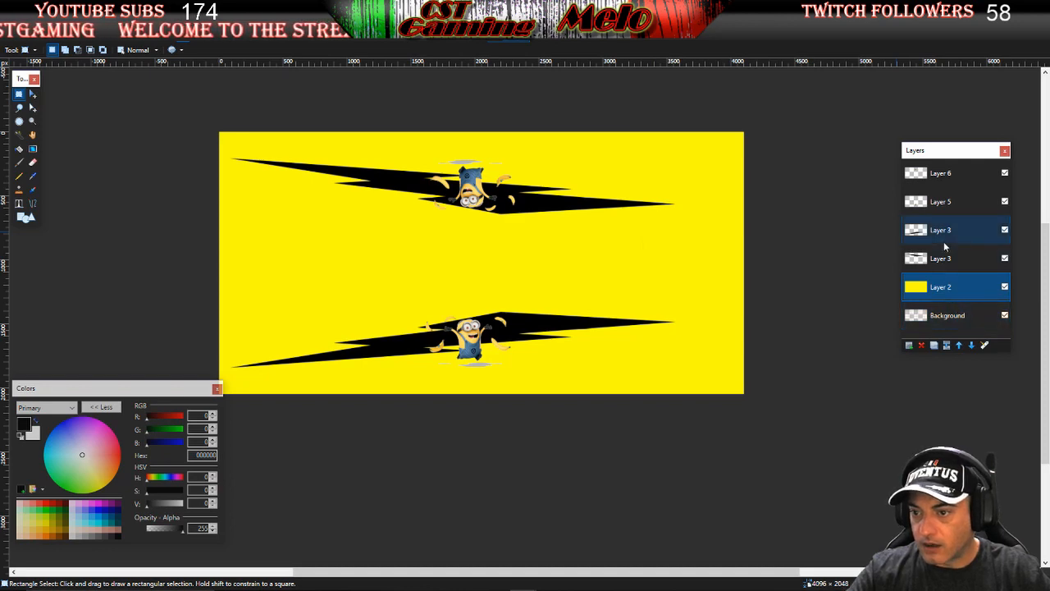
Check which bolt and minion the layers hold by toggling their visibility, and move the upper bolt's Layer 3 directly below Layer 6
click(997, 260)
click(1004, 259)
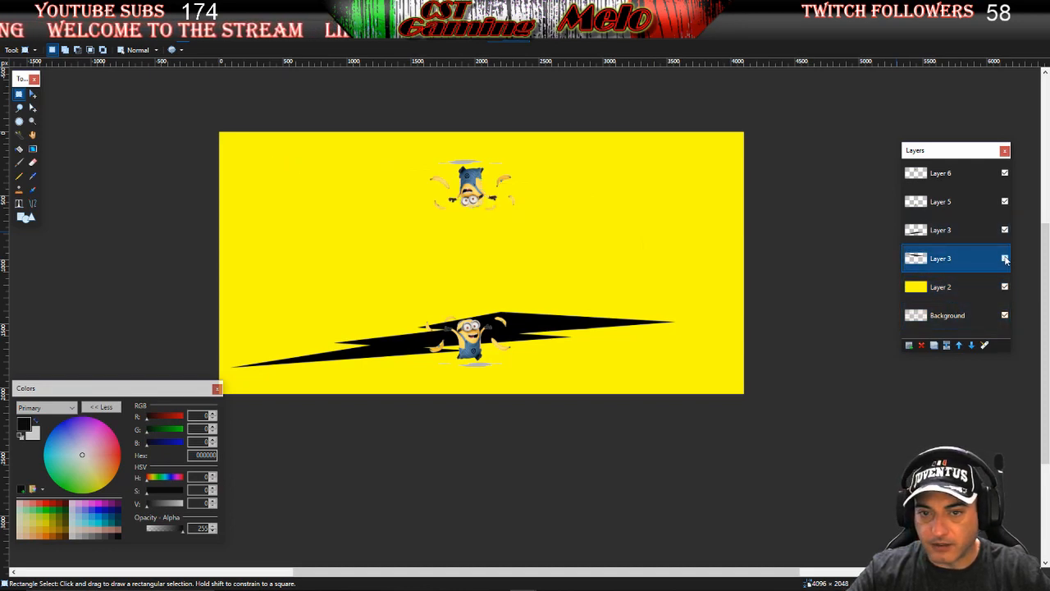
click(1005, 258)
click(1004, 202)
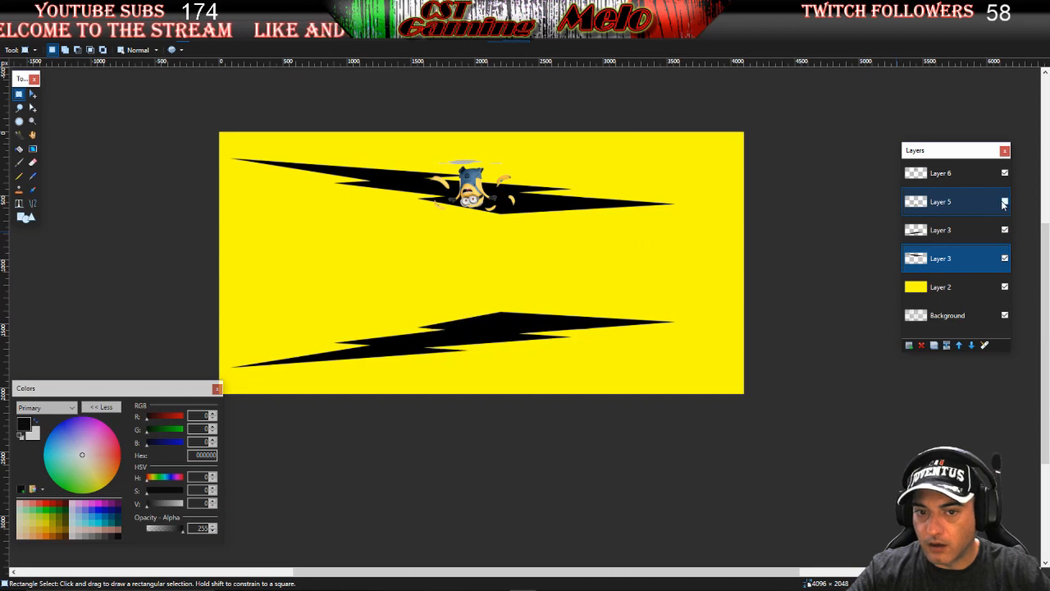
click(1004, 202)
drag(974, 261, 1003, 204)
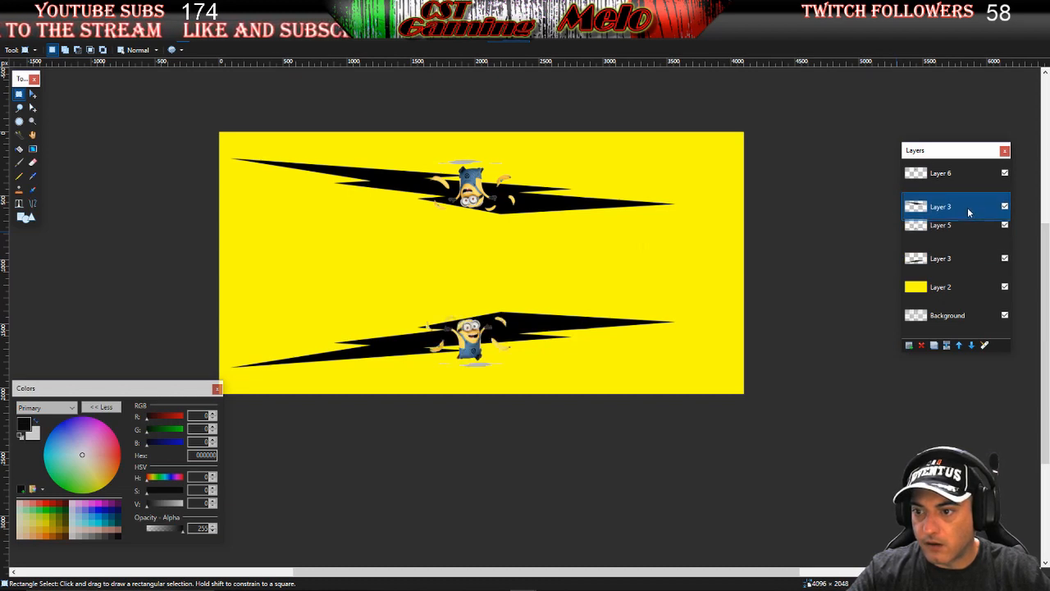
Merge the minion layers, Layer 6 and Layer 5, down into their respective lightning bolt layers
click(951, 176)
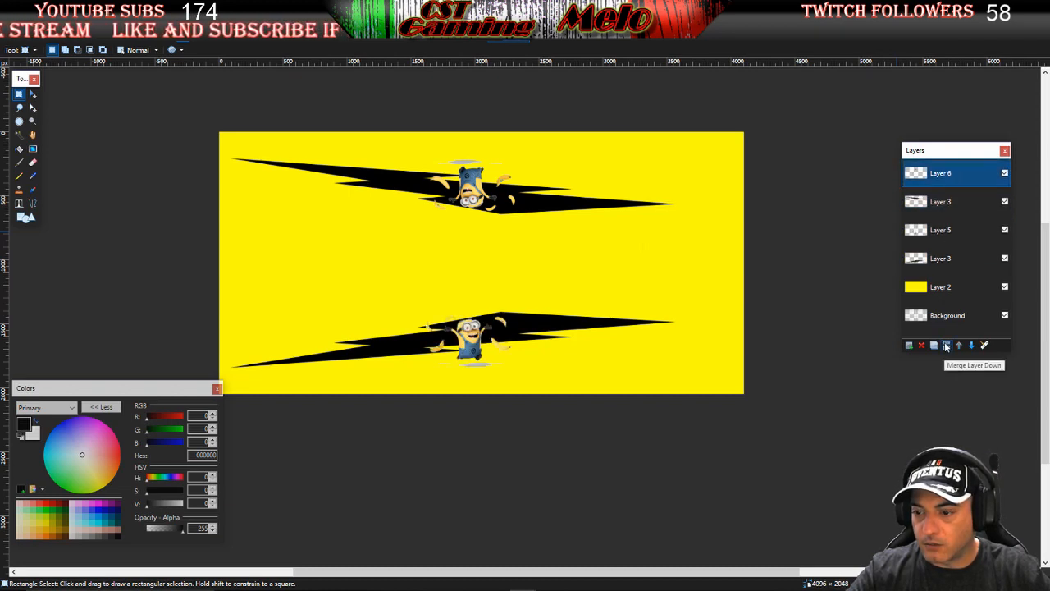
click(947, 346)
click(950, 210)
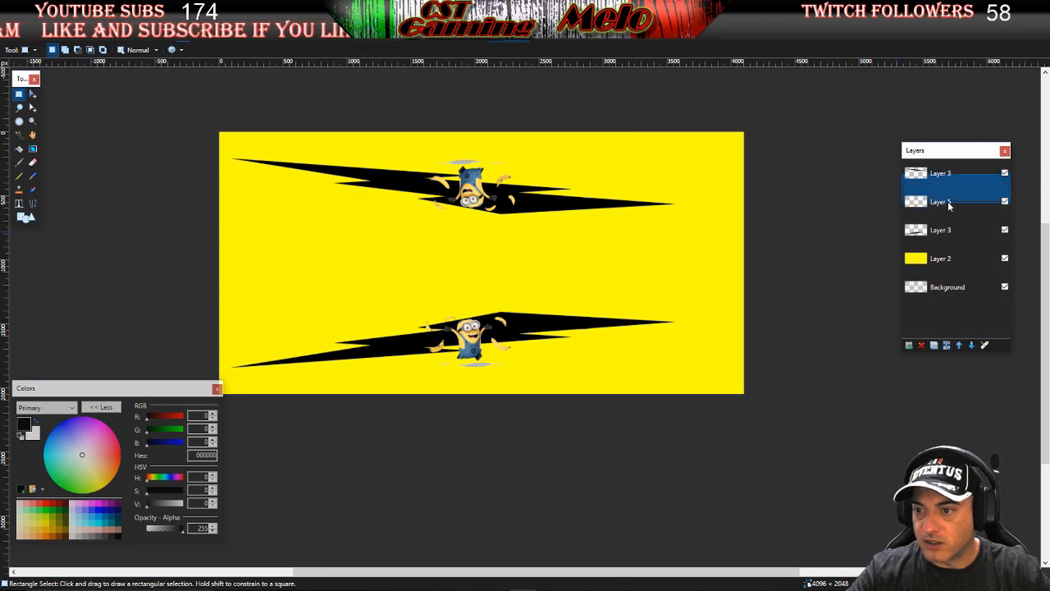
click(946, 345)
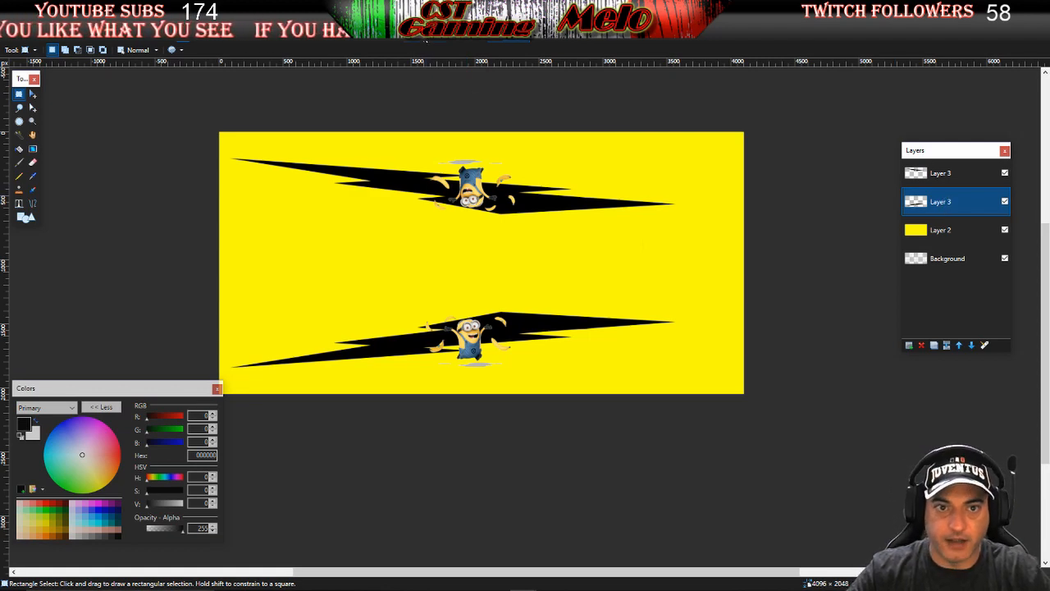
Switch to the blank trailer template with the six-column panel grid and add a new layer above its Background wireframe
click(422, 31)
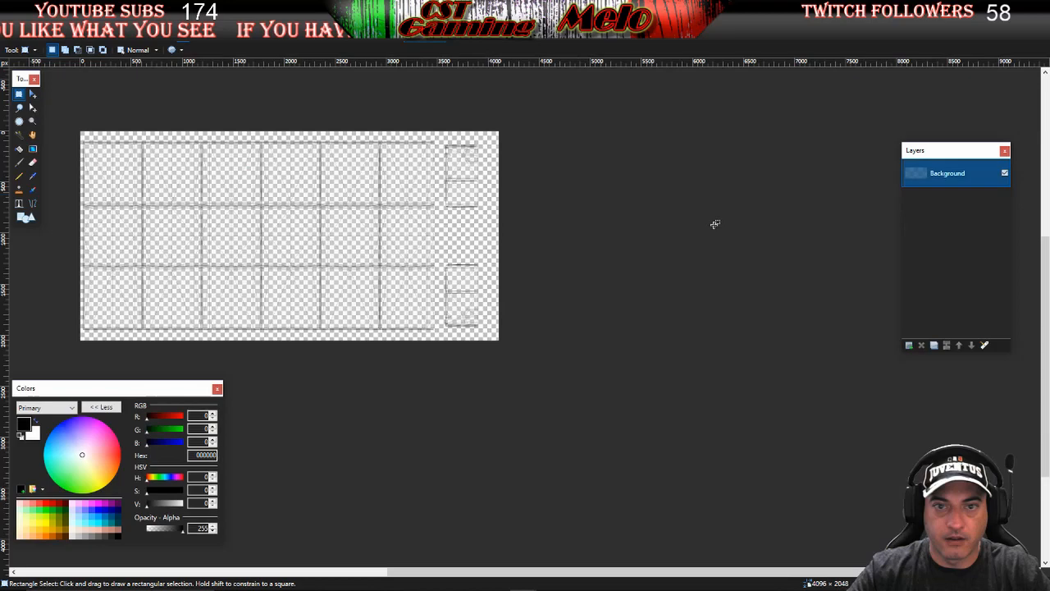
click(908, 346)
scroll(535, 273, up, 3)
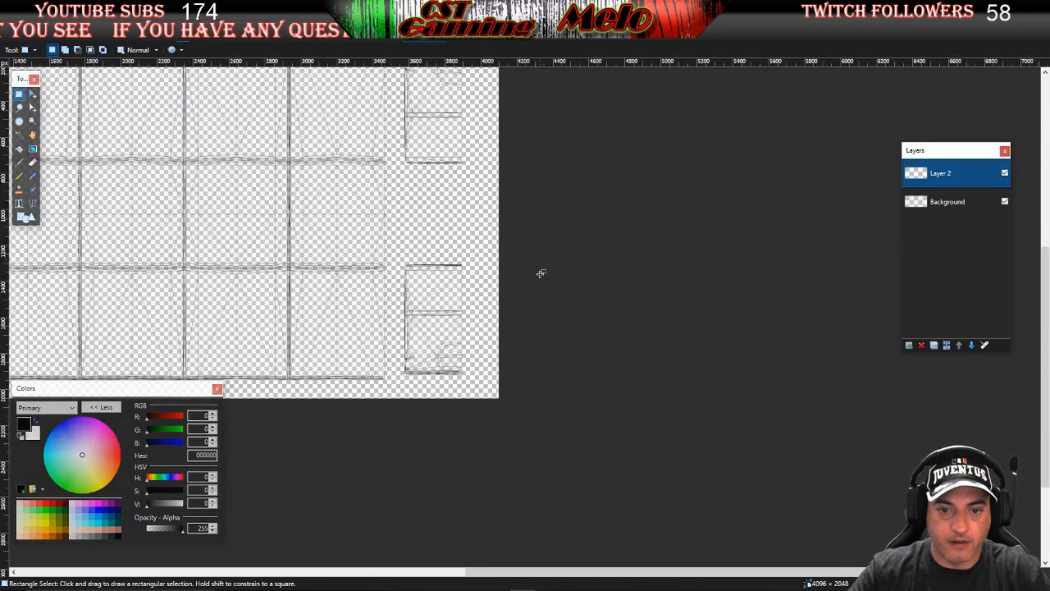
scroll(541, 273, left, 5)
scroll(599, 304, down, 3)
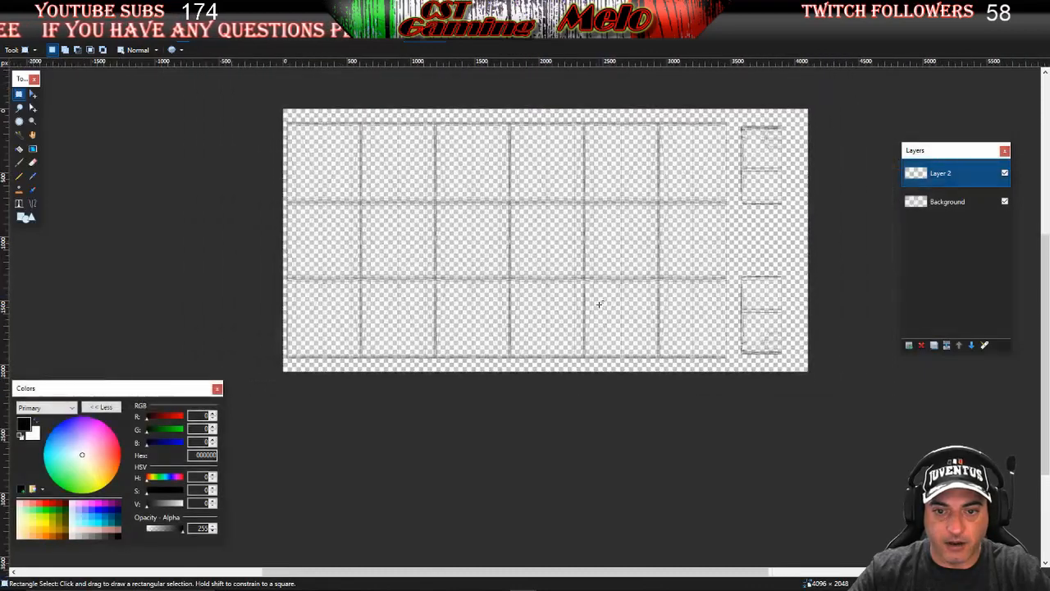
Paste the lower and upper lightning-and-minion graphics onto separate layers, scaling them to about 3929 × 1964 and 3946 × 1972 pixels
key(ctrl+v)
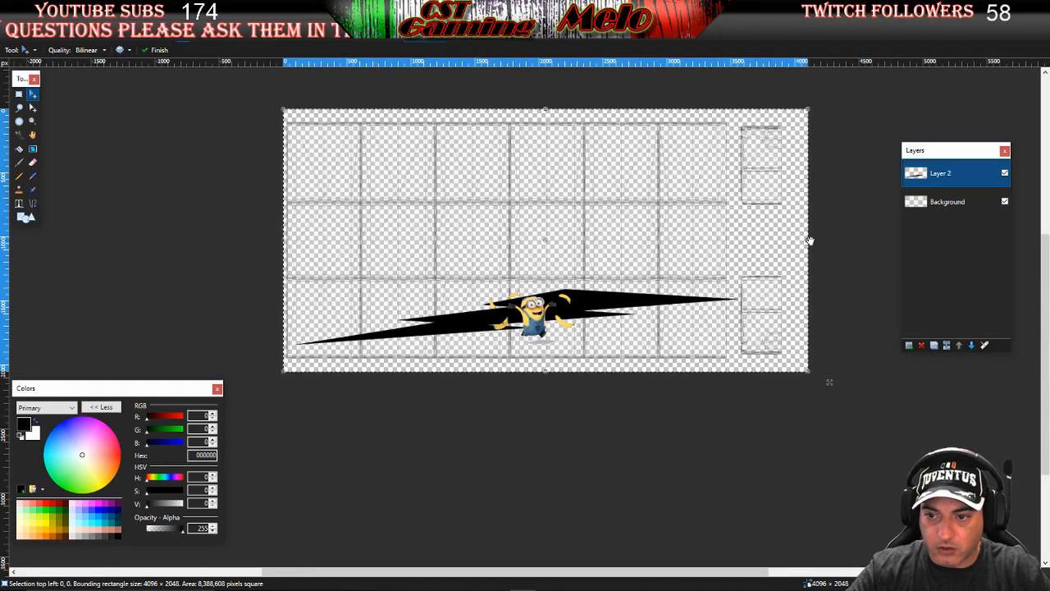
drag(809, 240, 789, 242)
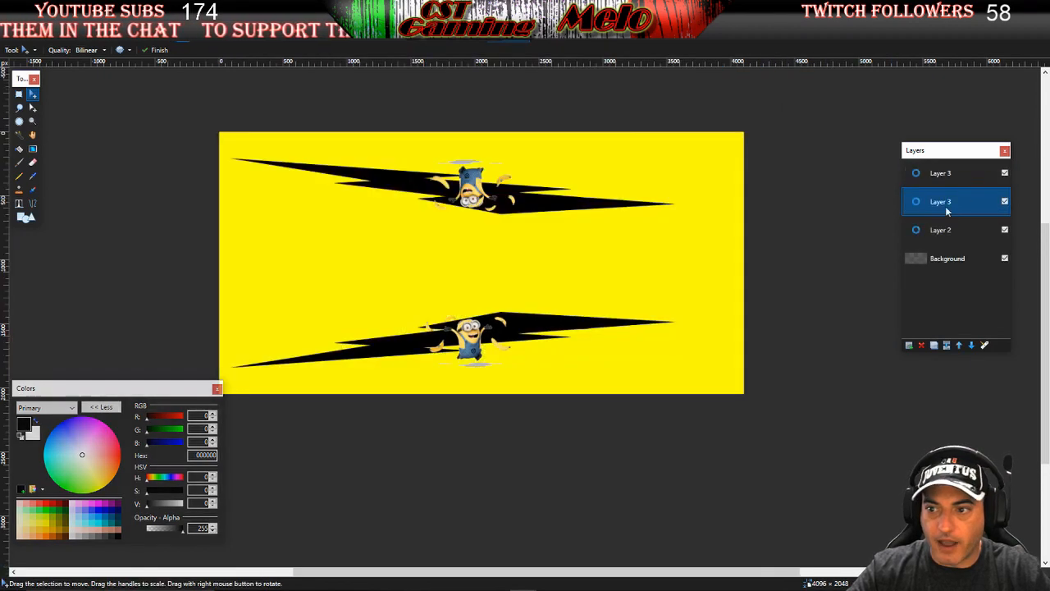
click(956, 176)
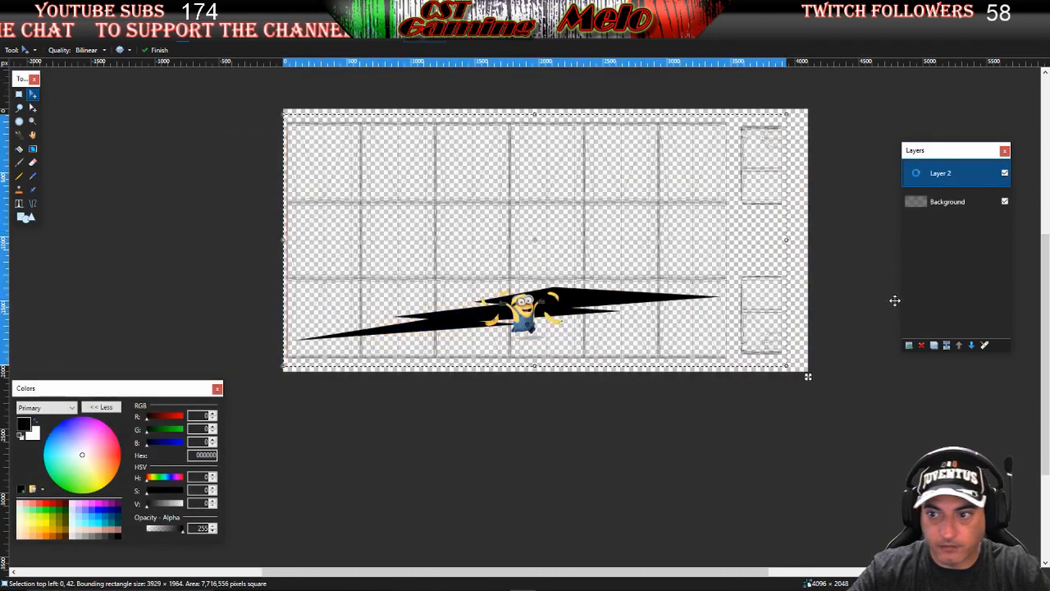
key(ctrl+shift+v)
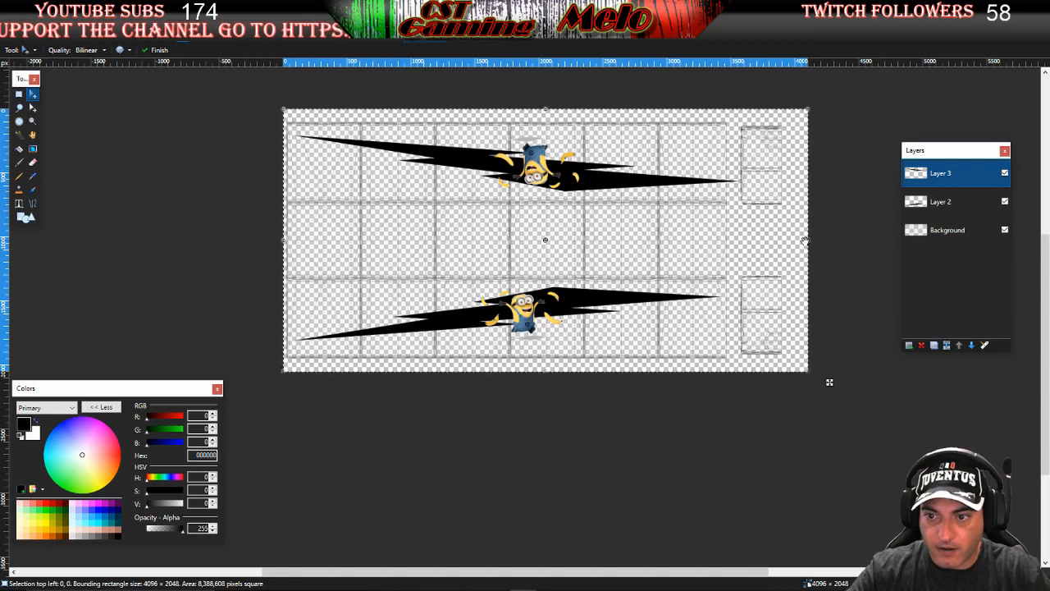
drag(804, 239, 787, 239)
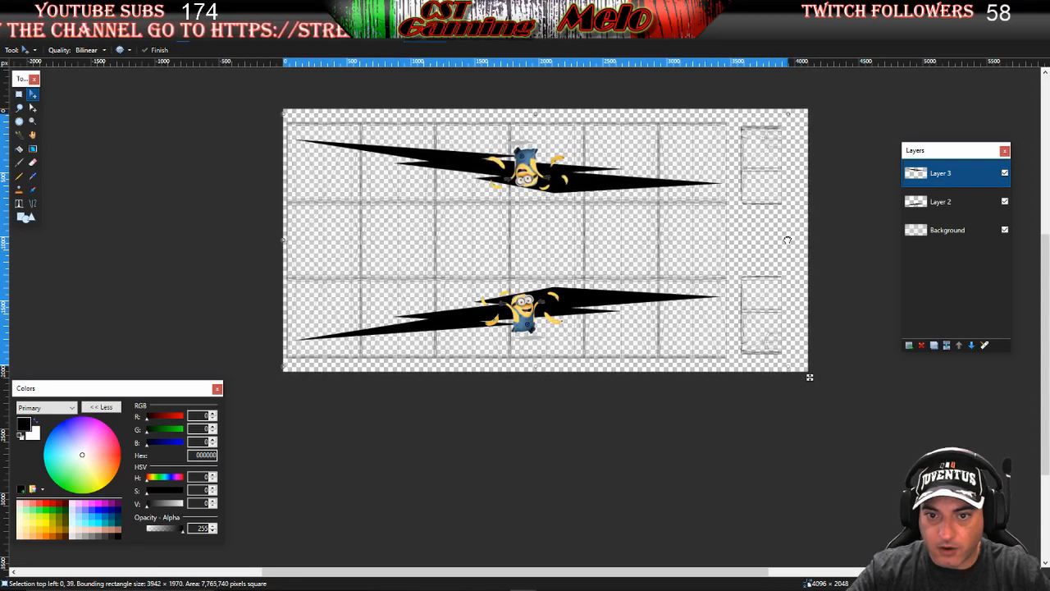
Deselect the pasted graphic, add a new layer directly above Background and fill it with yellow (FFFF00)
click(926, 231)
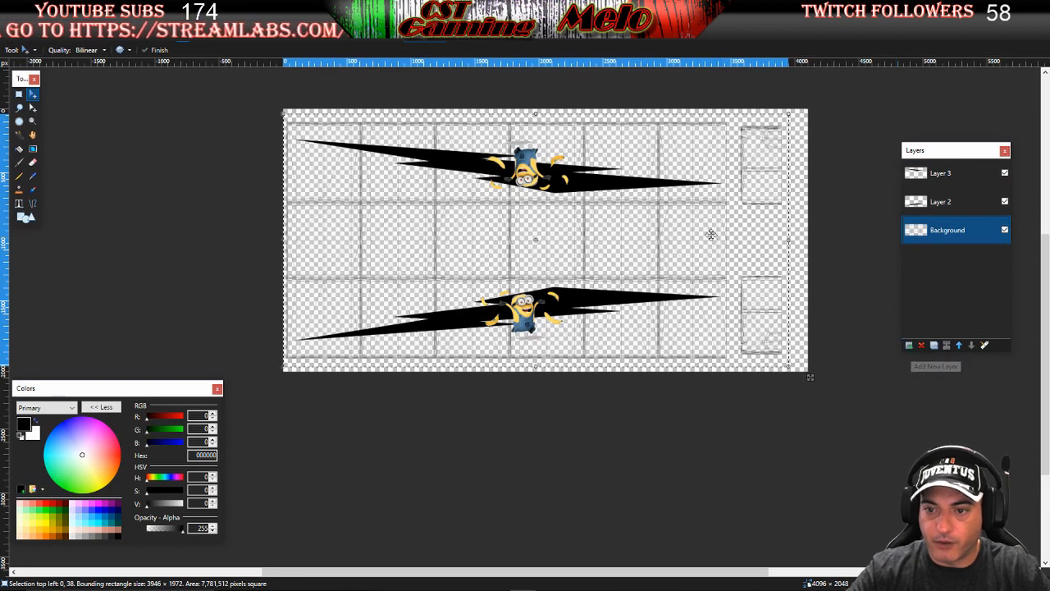
click(19, 94)
click(519, 255)
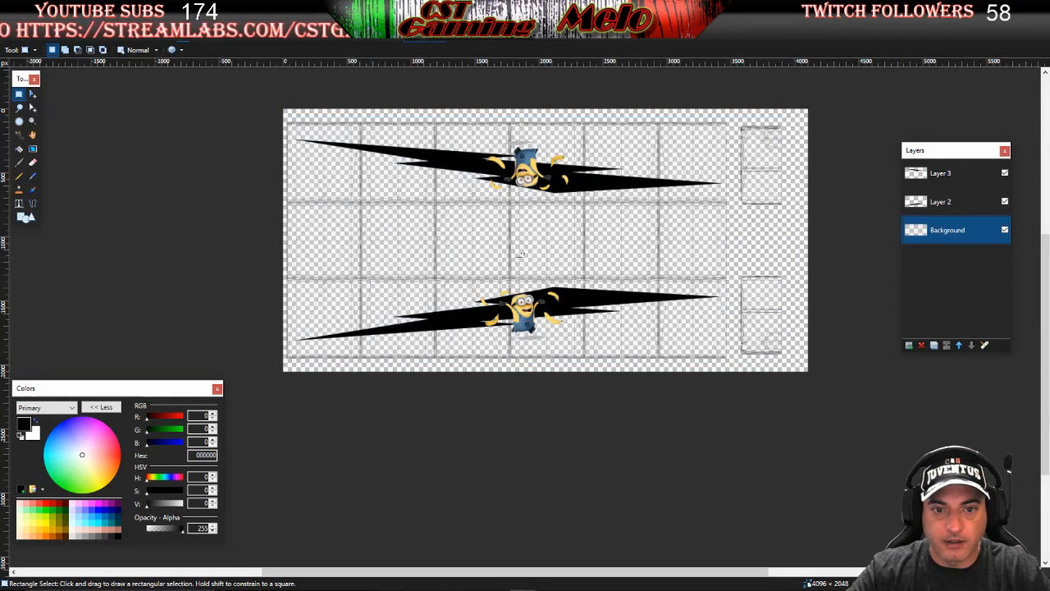
click(909, 346)
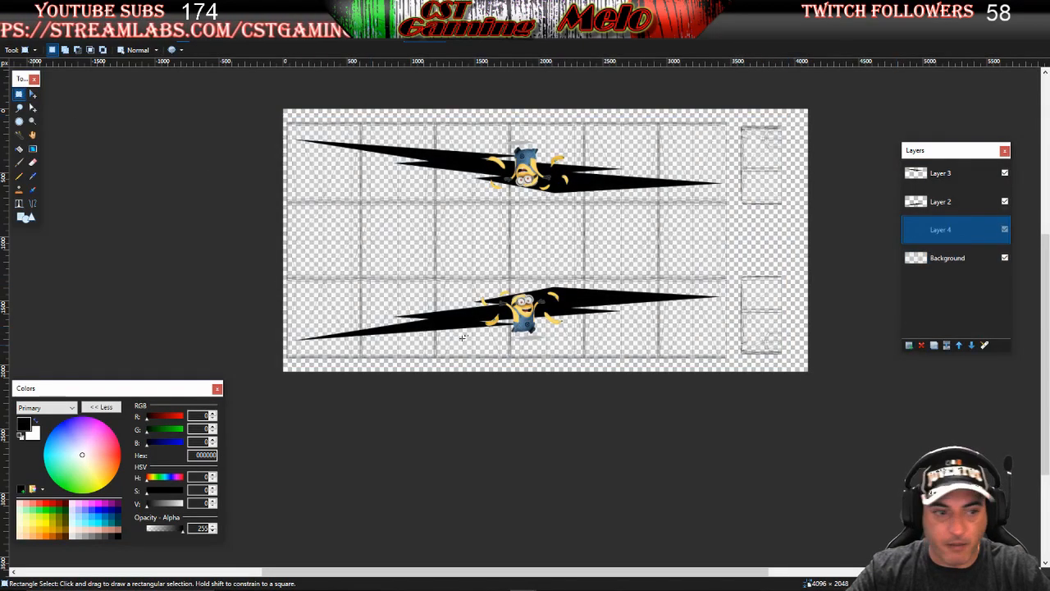
click(48, 526)
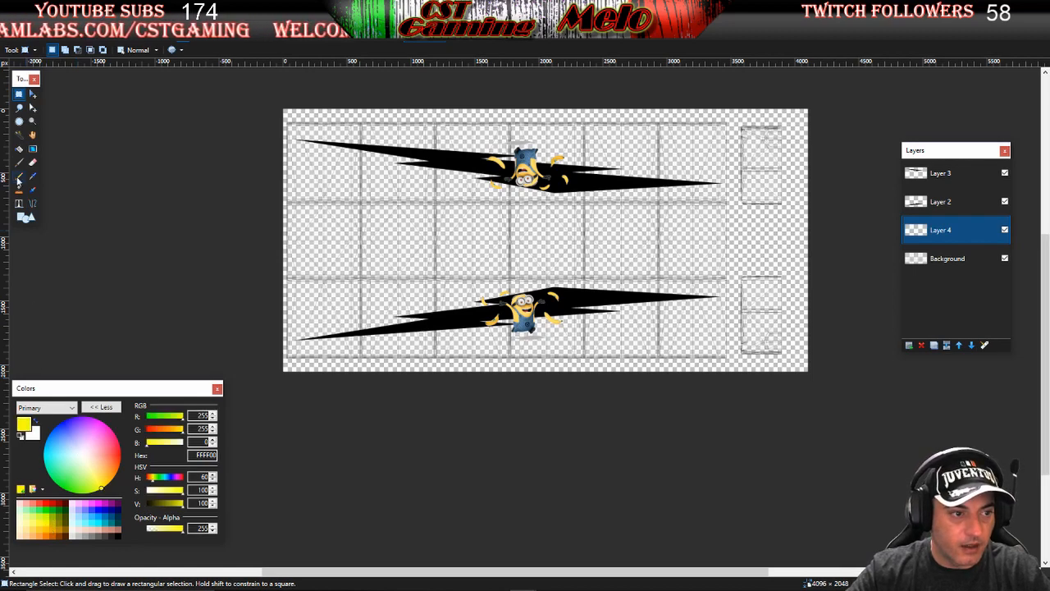
click(19, 148)
click(426, 242)
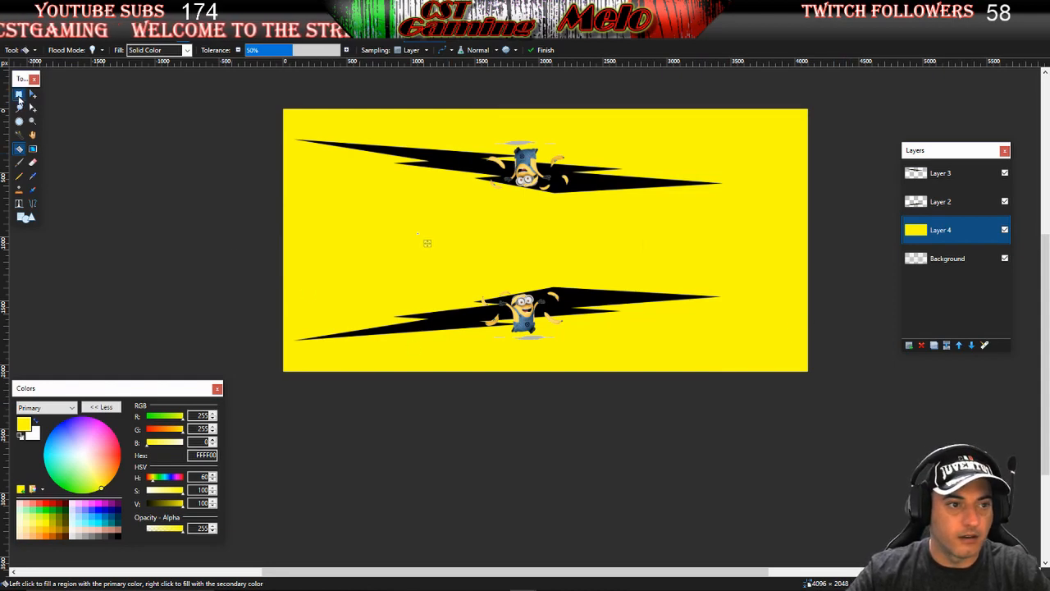
click(19, 96)
Switch to the yellow design with two upright minions and toggle layer visibility to identify what each layer holds
click(383, 34)
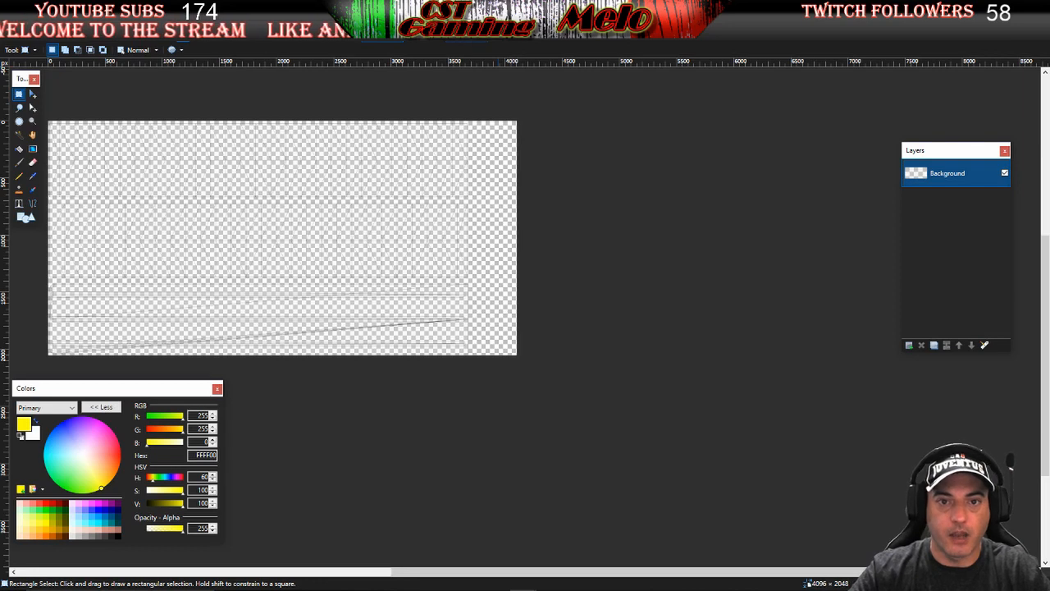
click(466, 34)
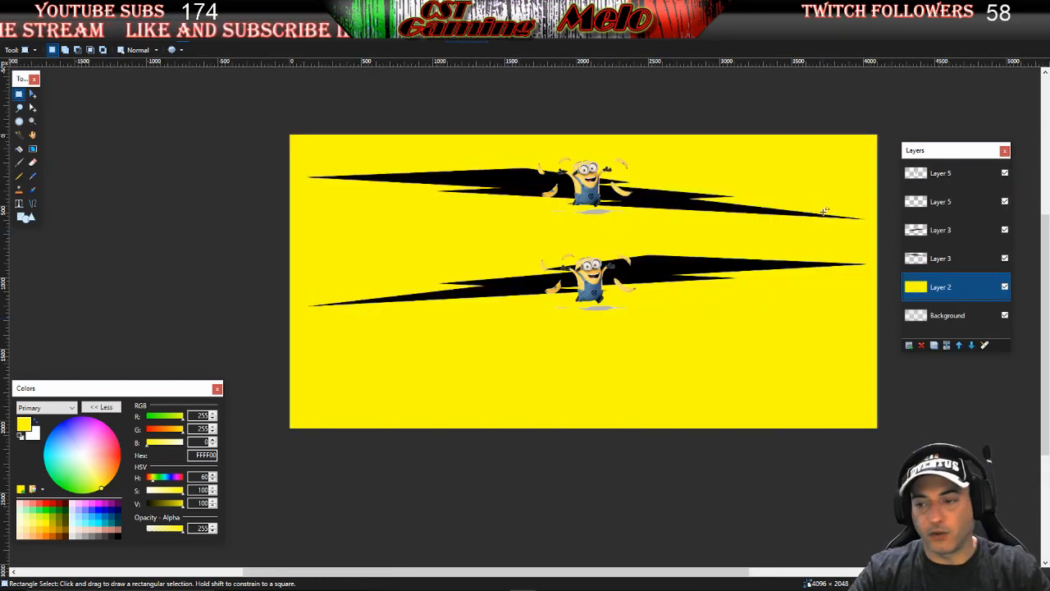
click(1004, 258)
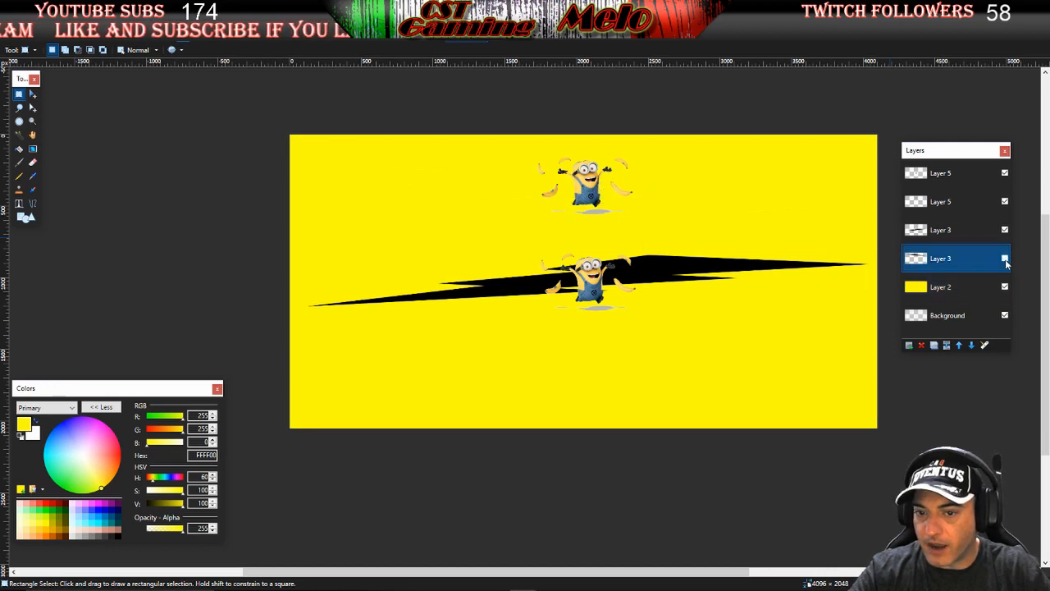
click(1005, 258)
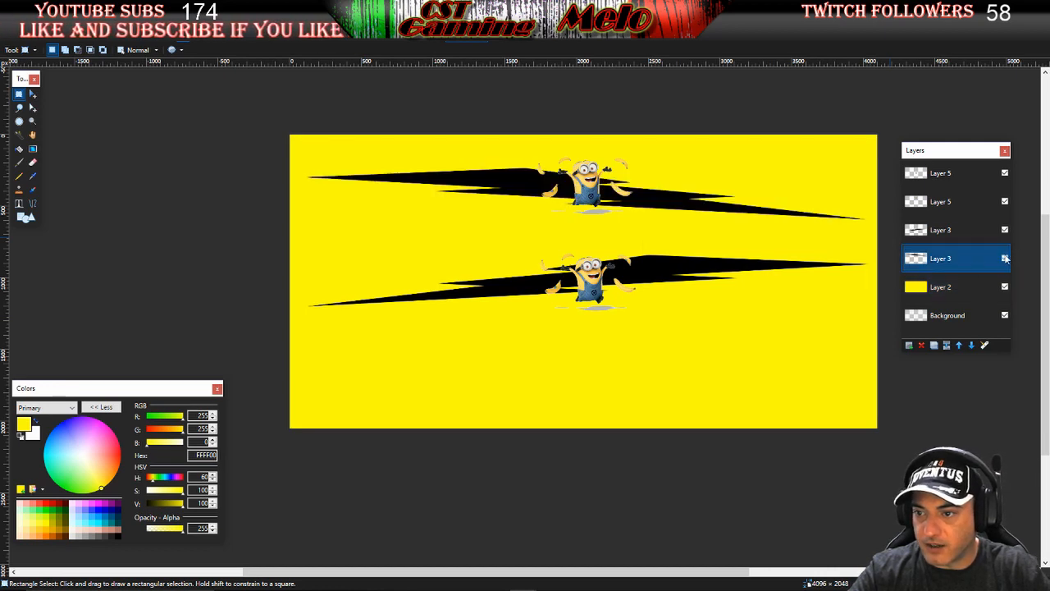
click(1005, 173)
click(1005, 173)
Move the second Layer 5 directly above the upper lightning layer, and merge each minion layer into its matching lightning layer
drag(968, 202, 971, 233)
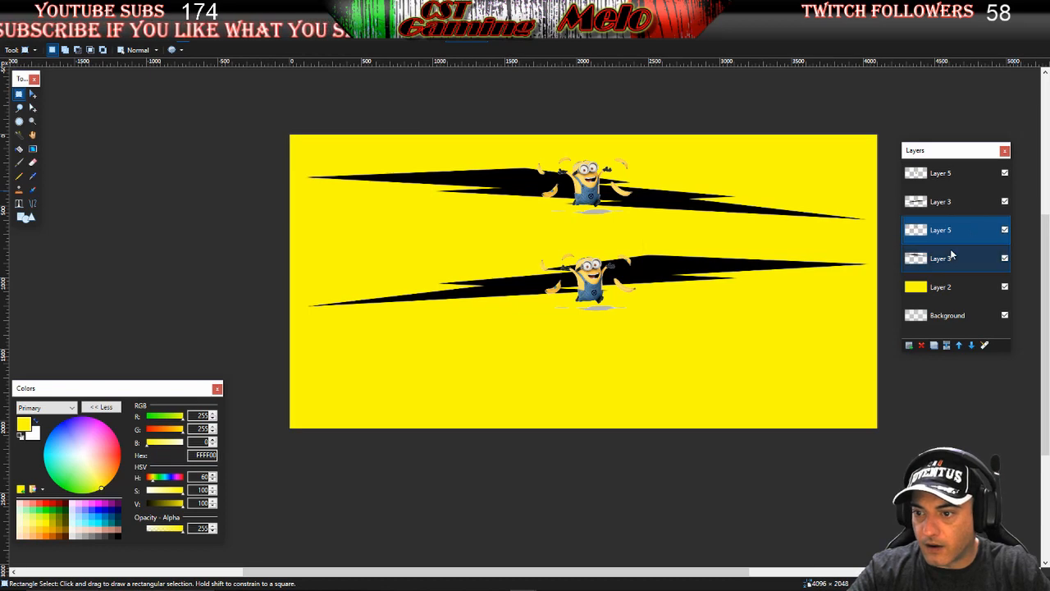
click(947, 346)
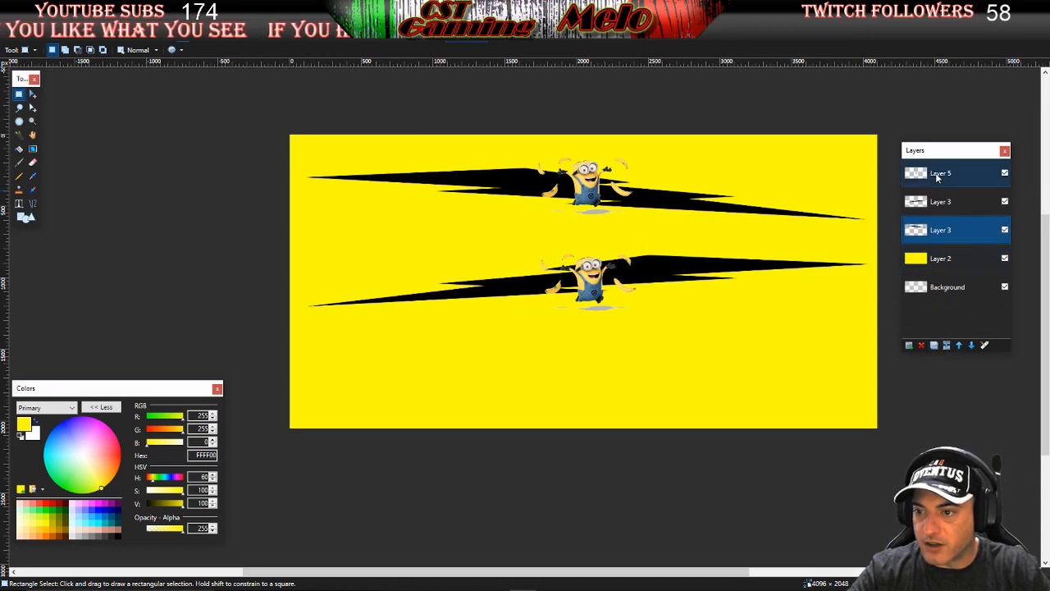
click(976, 173)
click(947, 345)
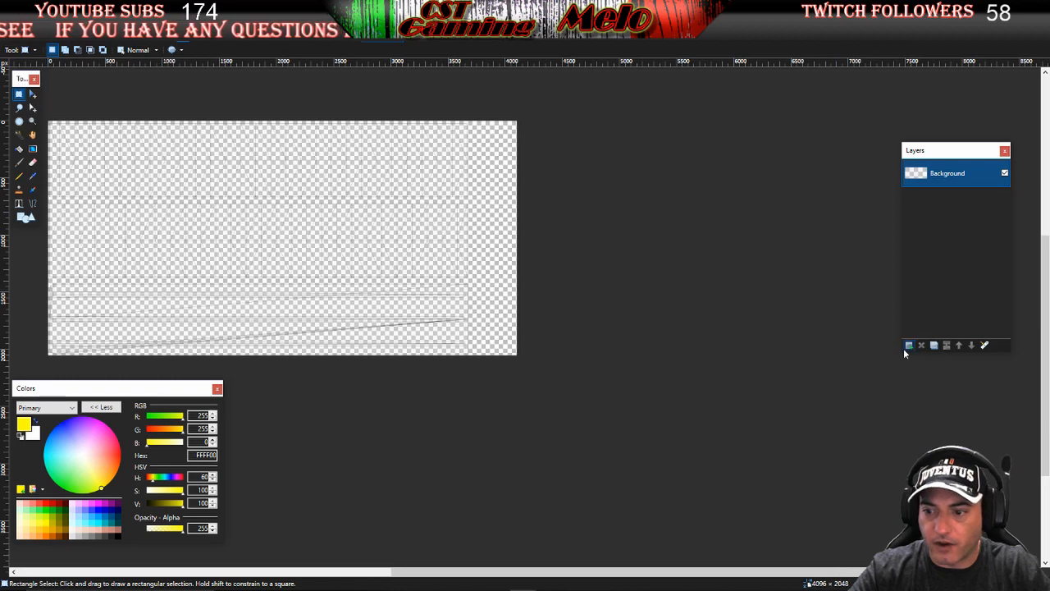
In the blank template, add a layer, paste the lower lightning-and-minion graphic and scale it to about 3689 × 1844 pixels
click(909, 345)
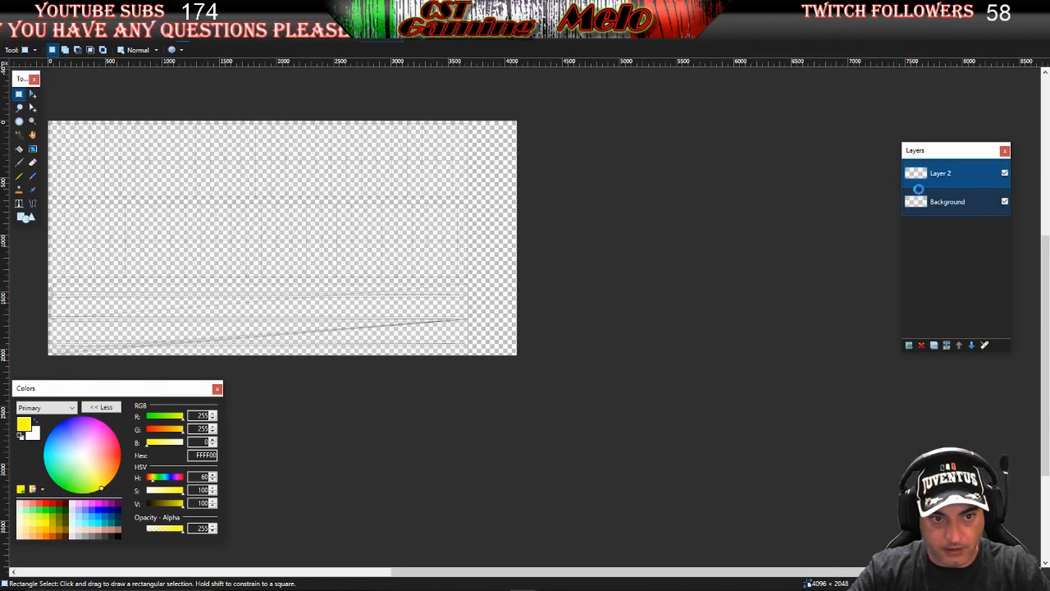
key(ctrl+v)
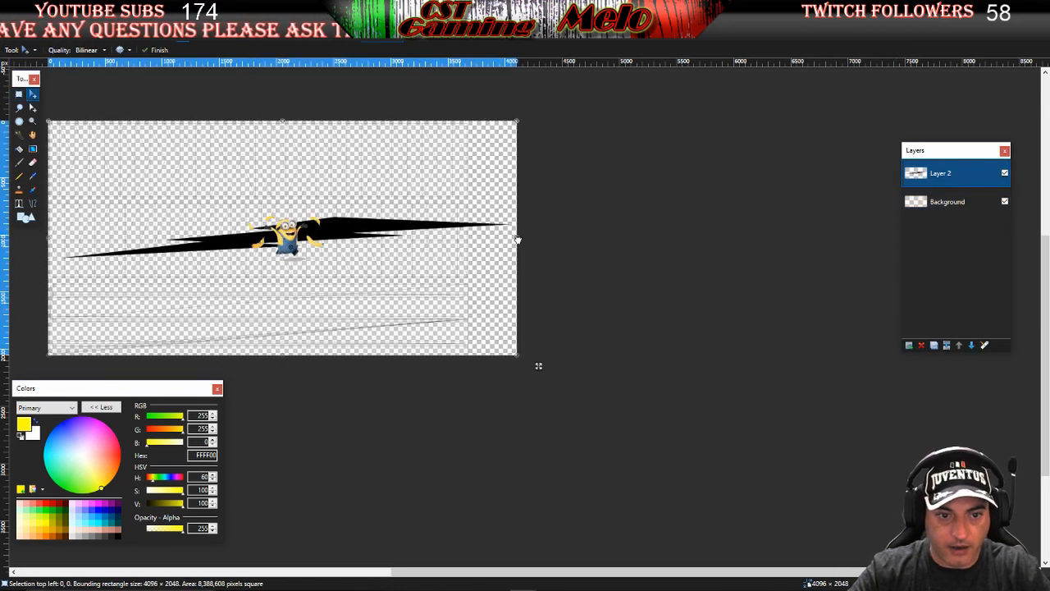
drag(516, 237, 471, 239)
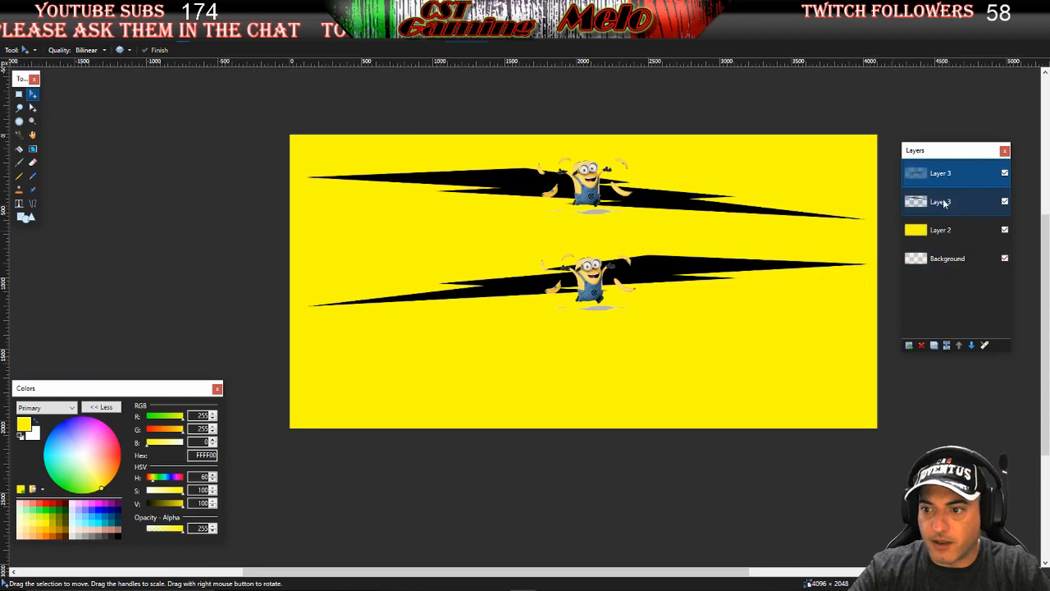
Paste the design's upper lightning-and-minion graphic onto another new layer, scale it to about 3727 × 1862 pixels and shift it slightly up
click(943, 204)
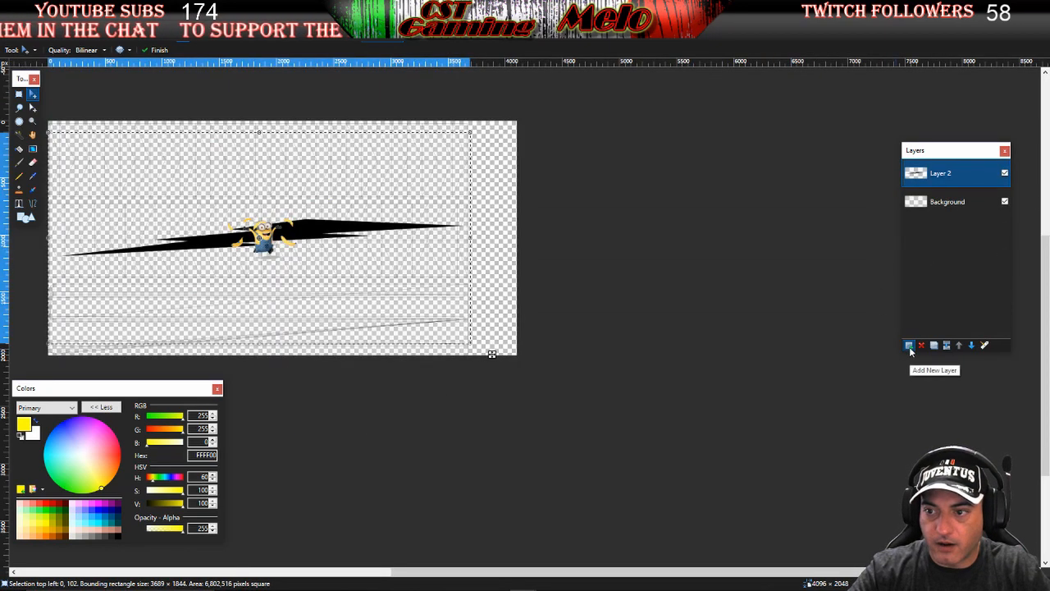
click(910, 347)
key(ctrl+v)
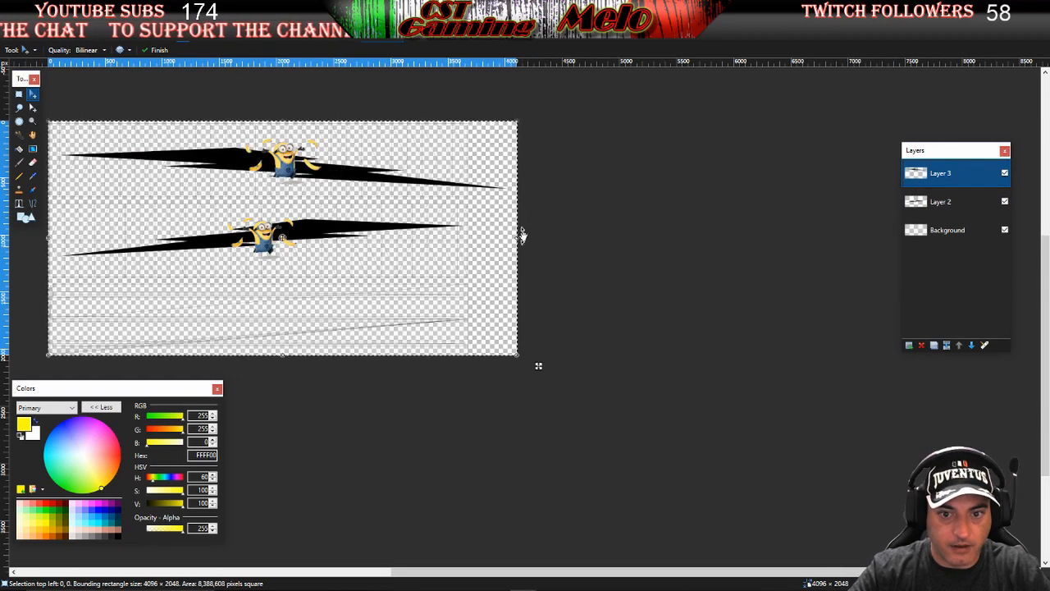
drag(517, 237, 476, 238)
drag(288, 179, 287, 169)
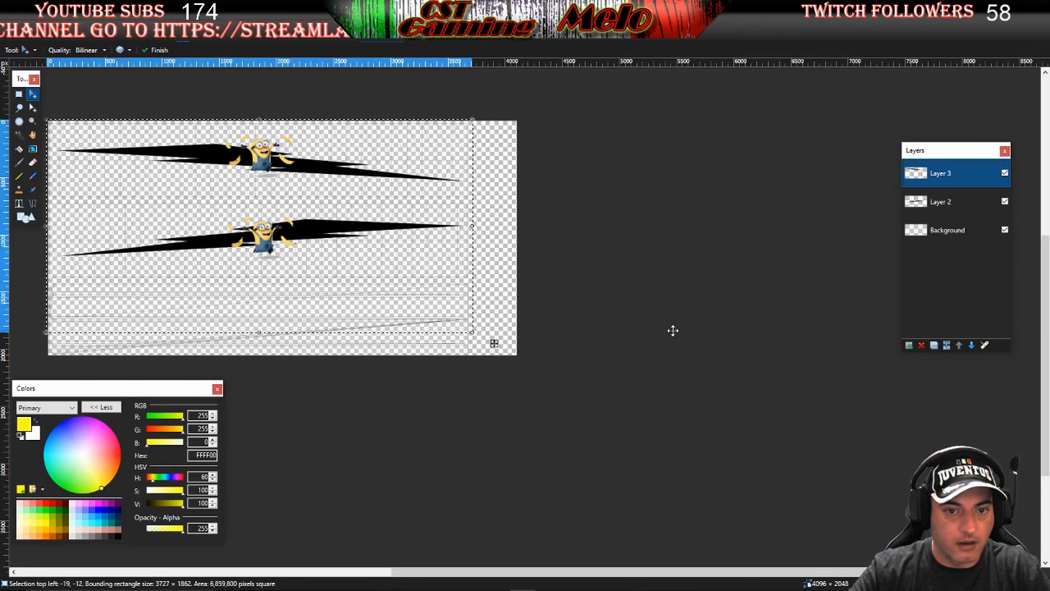
Deselect the upper graphic, add a layer between Background and Layer 2, and fill it with the yellow primary color
scroll(672, 330, left, 4)
scroll(664, 311, up, 3)
scroll(634, 369, up, 1)
scroll(656, 392, up, 2)
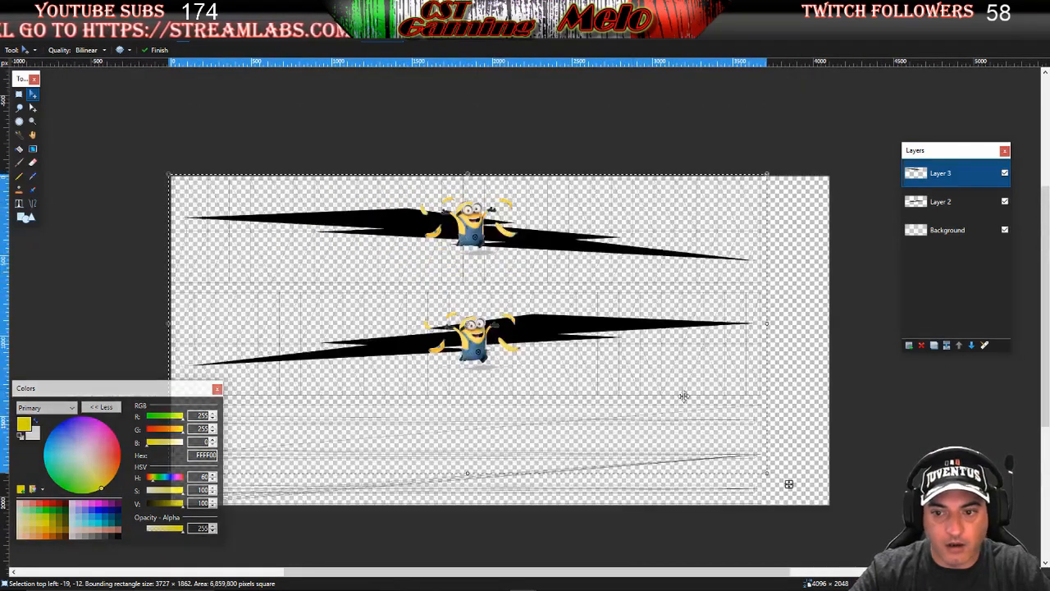
scroll(621, 400, down, 2)
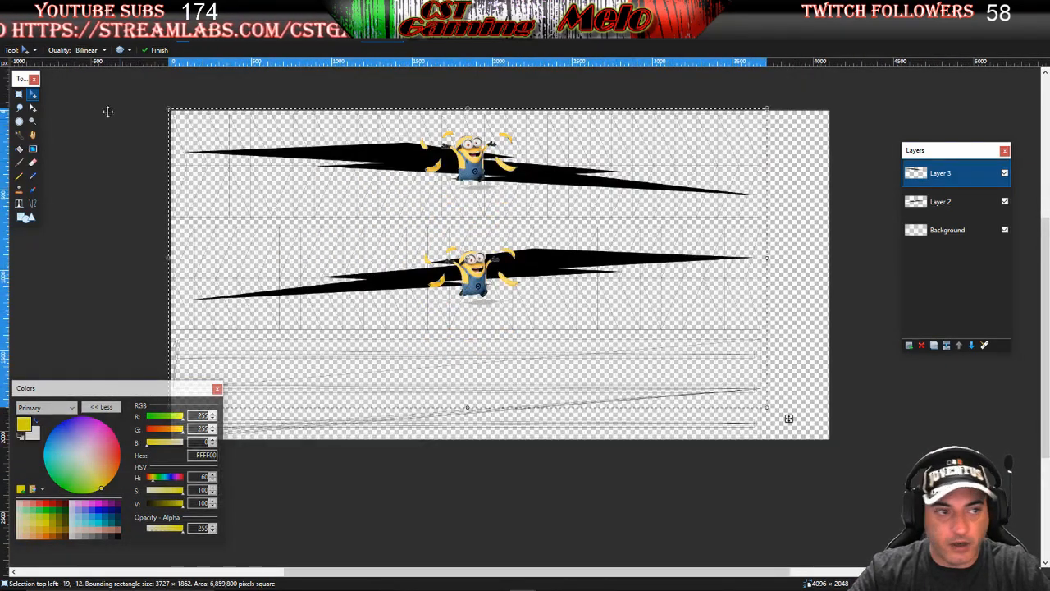
click(19, 95)
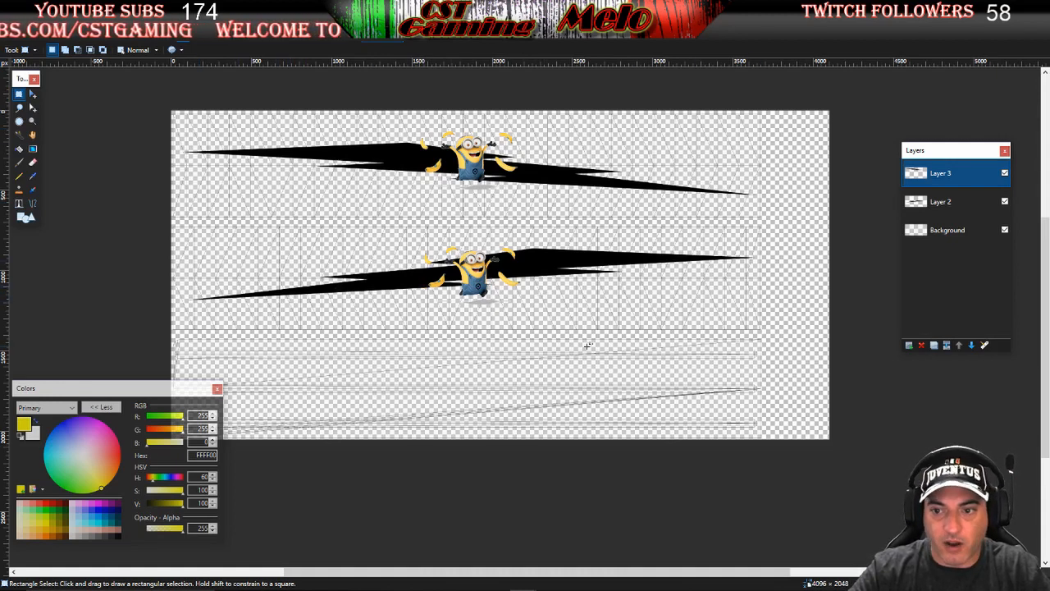
click(939, 235)
click(908, 344)
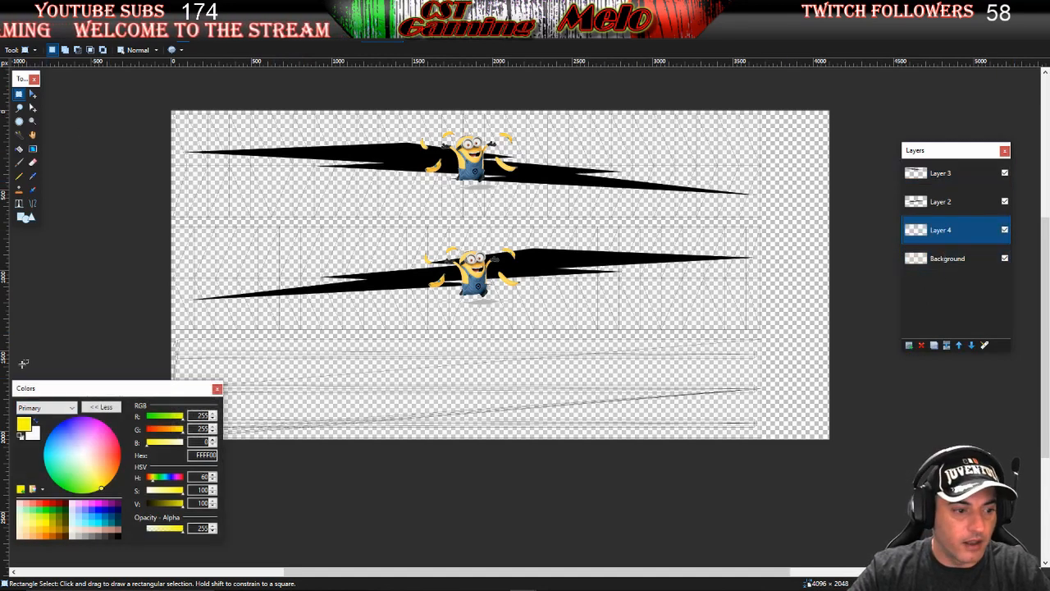
click(19, 149)
click(347, 237)
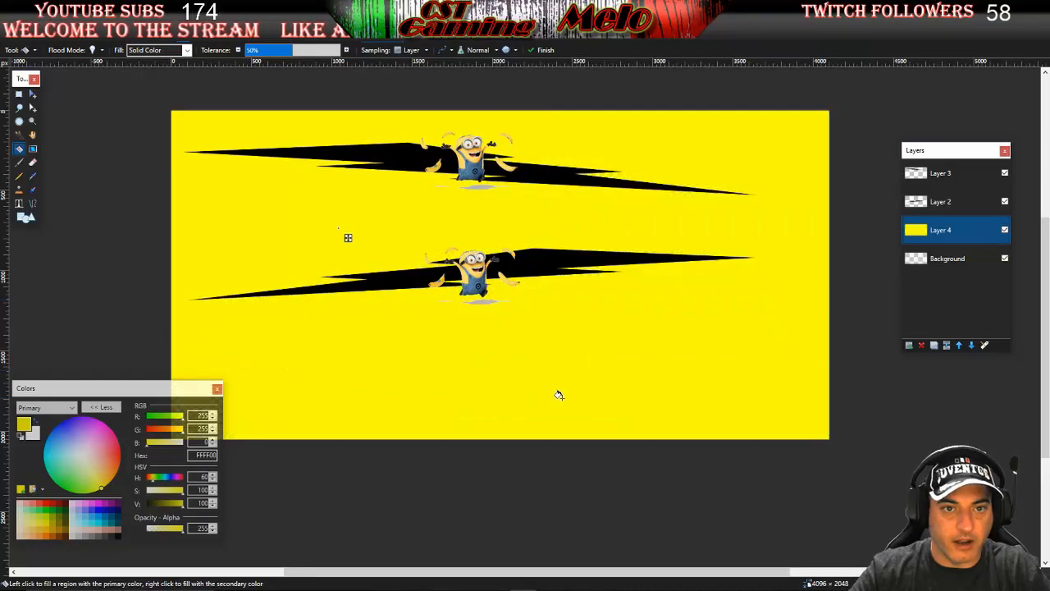
Copy the lower lightning-and-minion graphic from the design with the upside-down minion onto a new layer in the grid template, scaled to about 4029 × 2014 pixels
click(344, 24)
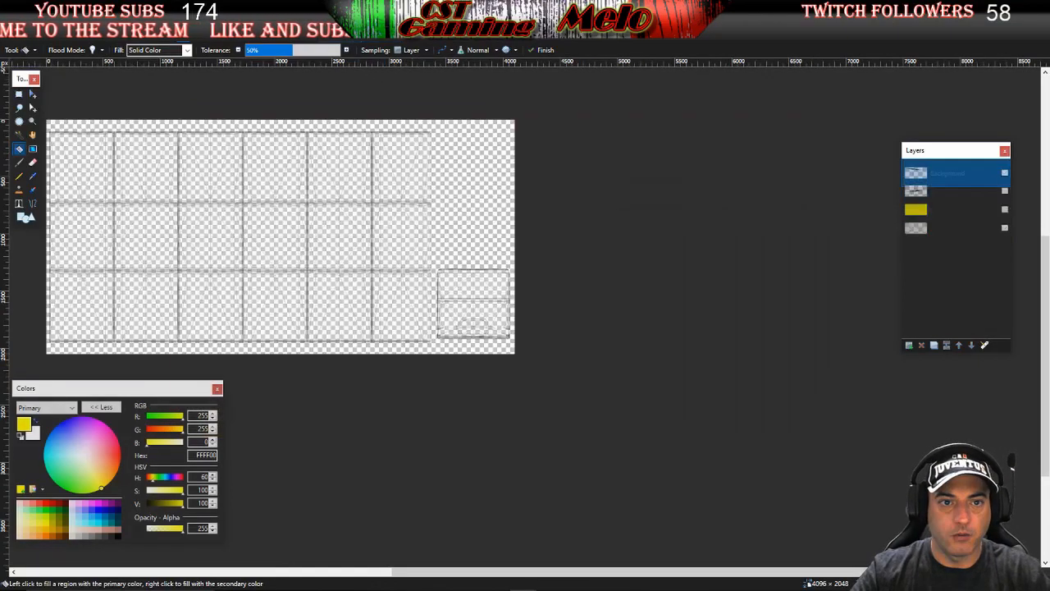
scroll(572, 283, left, 1)
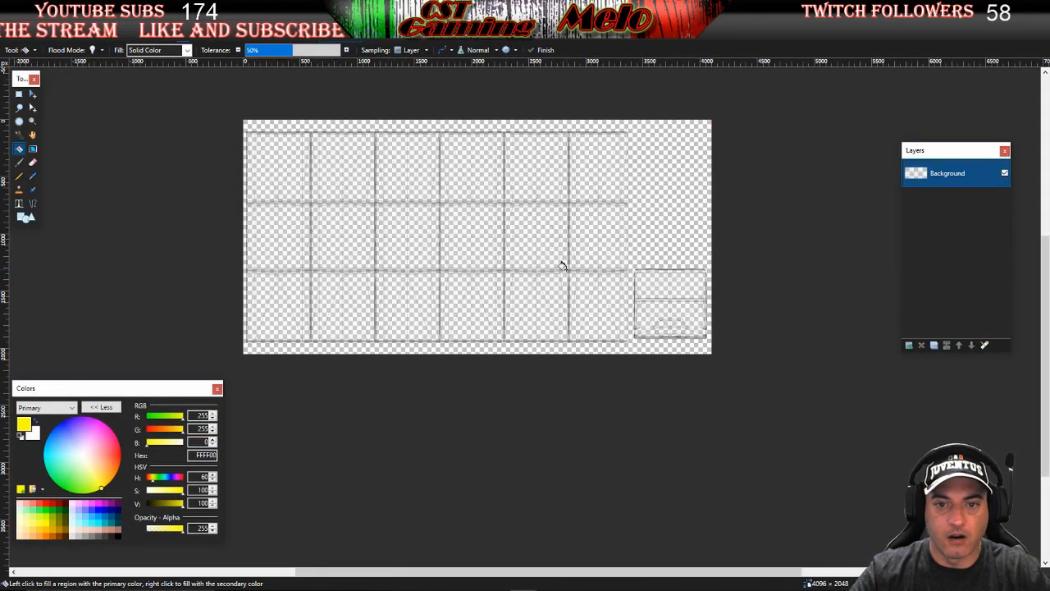
scroll(458, 251, up, 1)
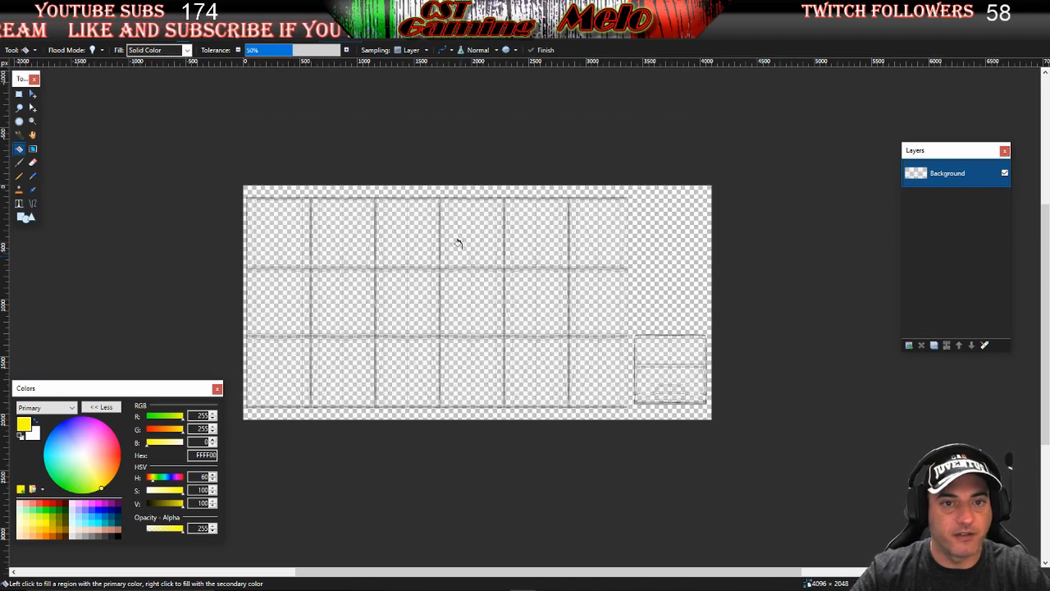
click(411, 24)
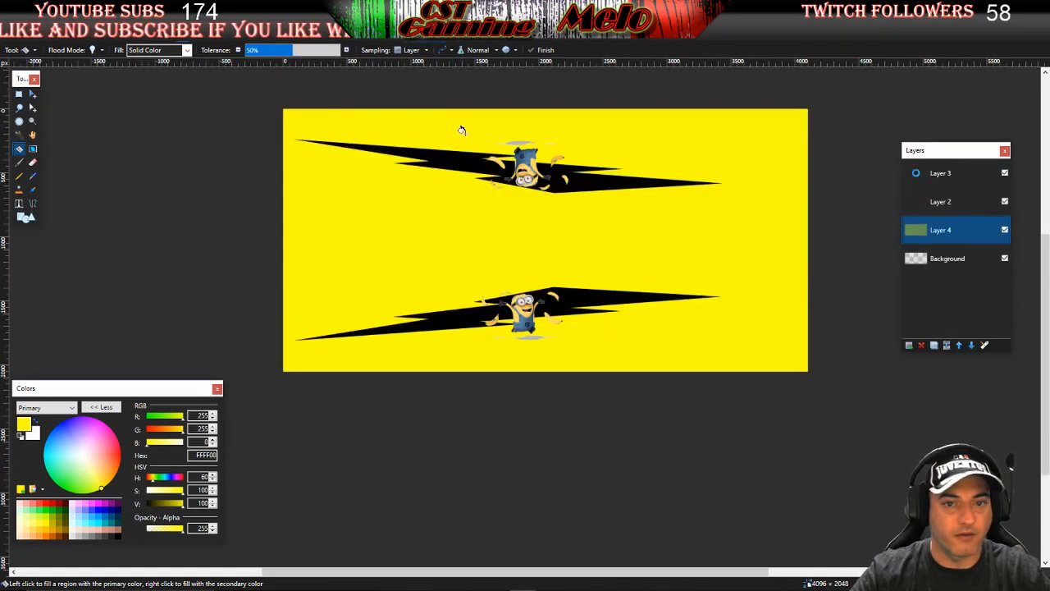
click(943, 205)
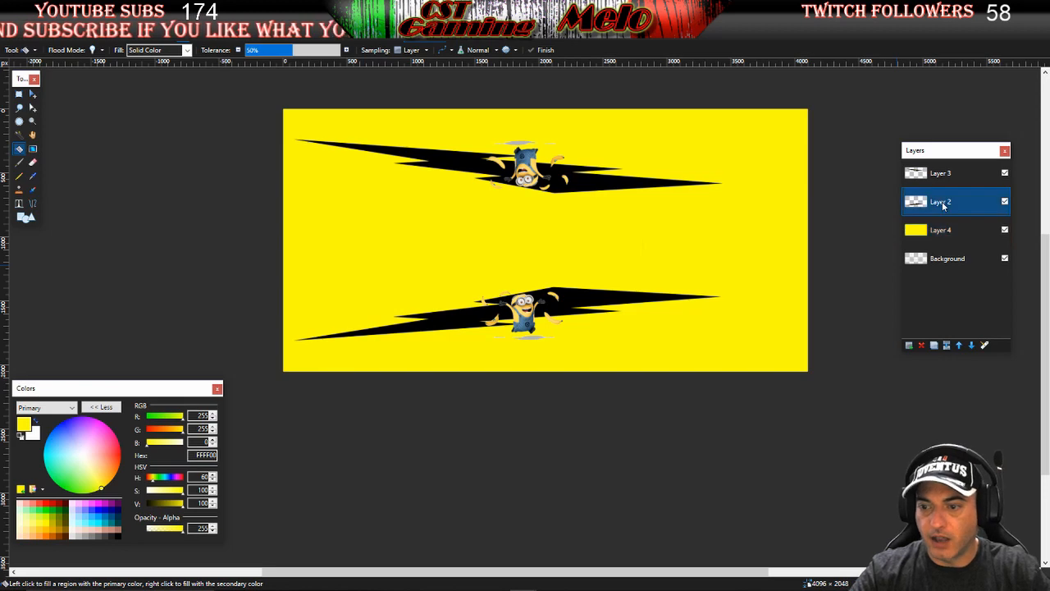
click(354, 28)
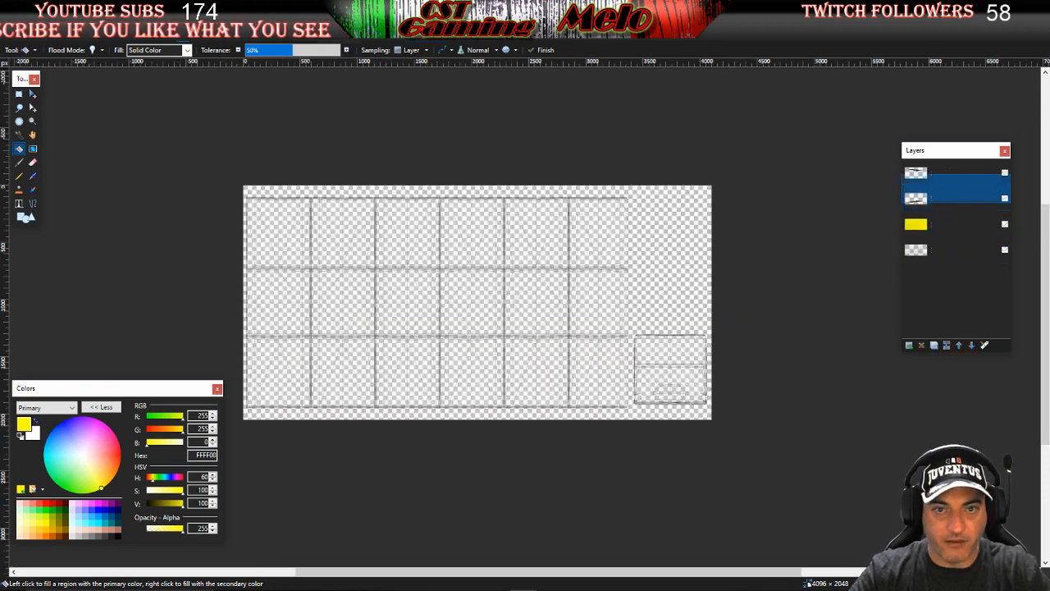
click(908, 346)
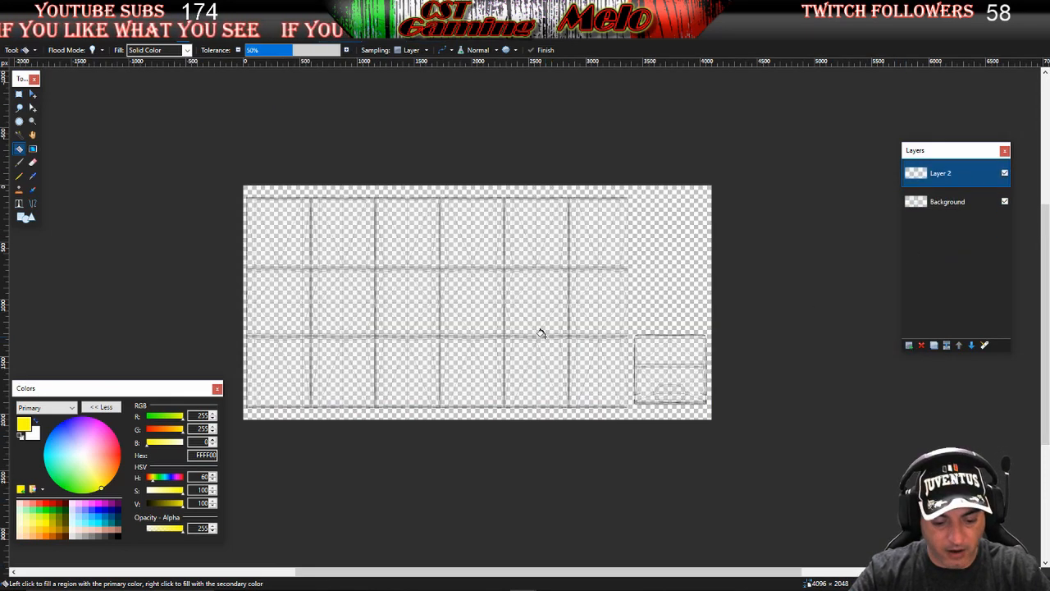
key(ctrl+v)
drag(711, 303, 703, 305)
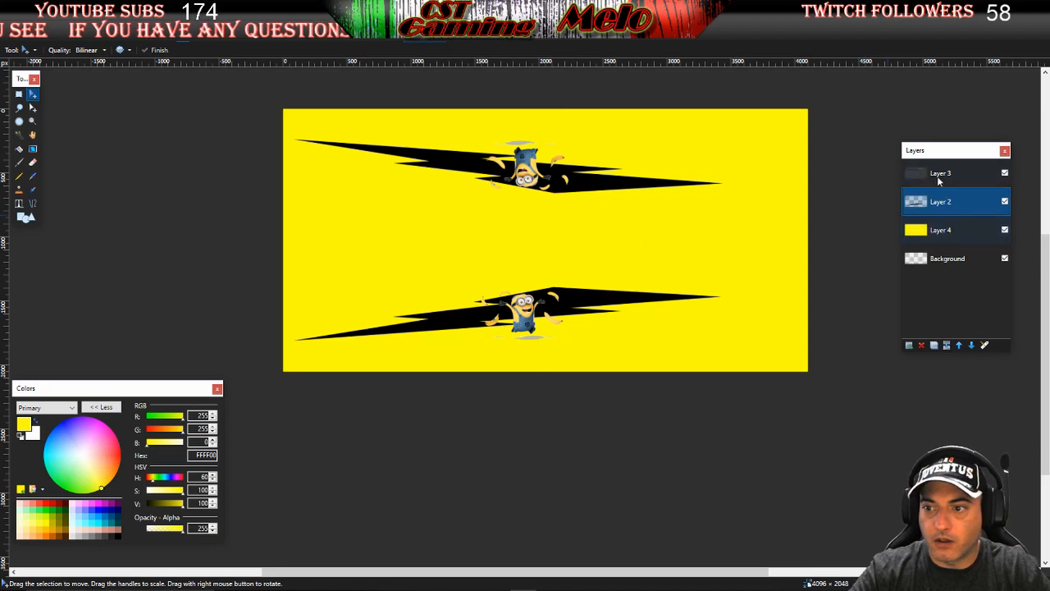
Copy that design's upper lightning graphic with the upside-down minion onto another new layer in the template and scale it to about 3990 × 1994 pixels
click(937, 174)
key(ctrl+a)
key(Delete)
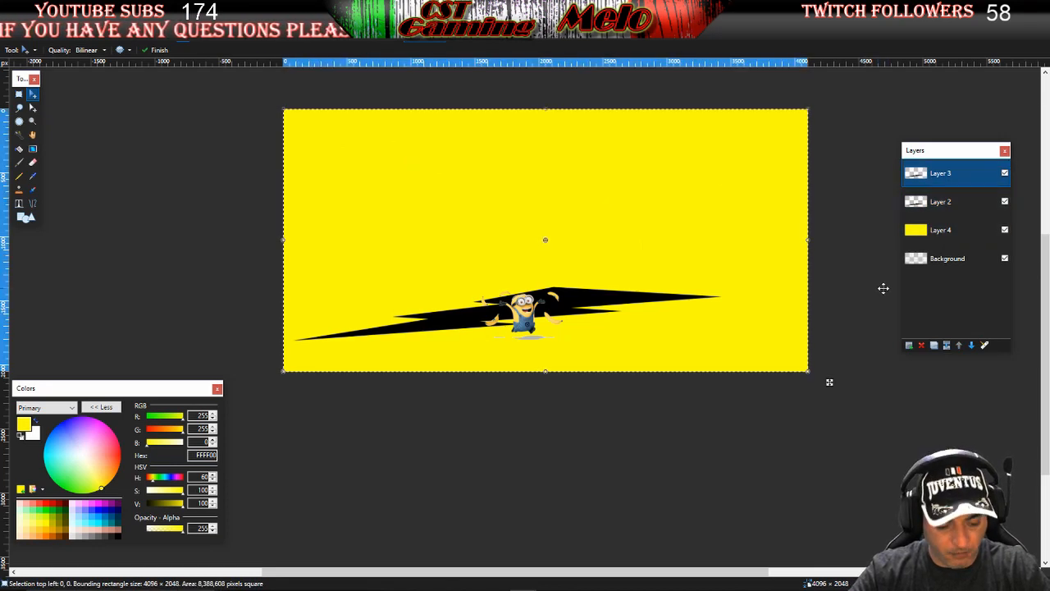
key(ctrl+z)
key(ctrl+z)
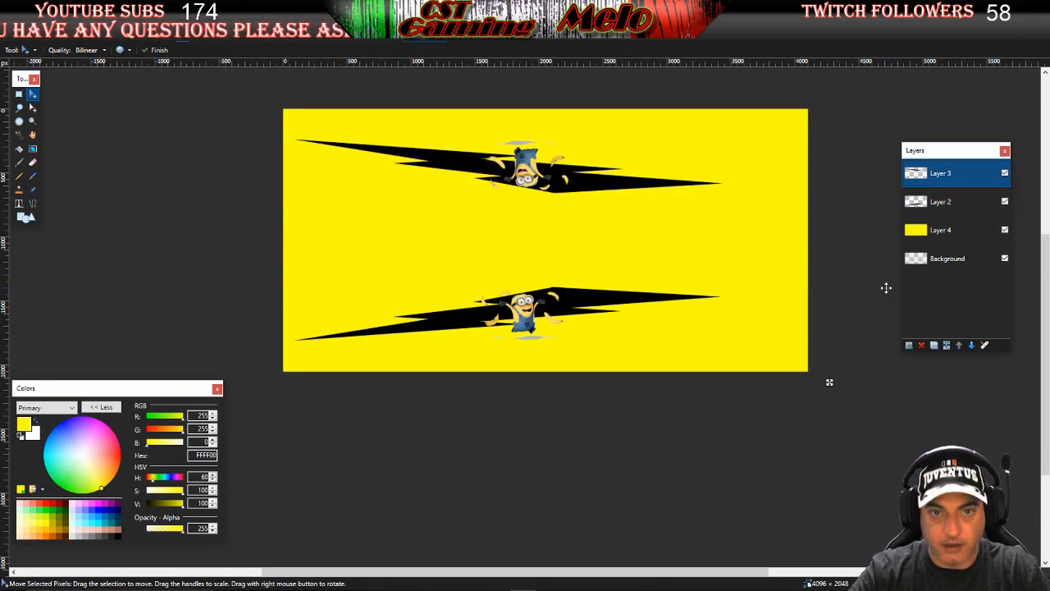
click(385, 33)
click(908, 346)
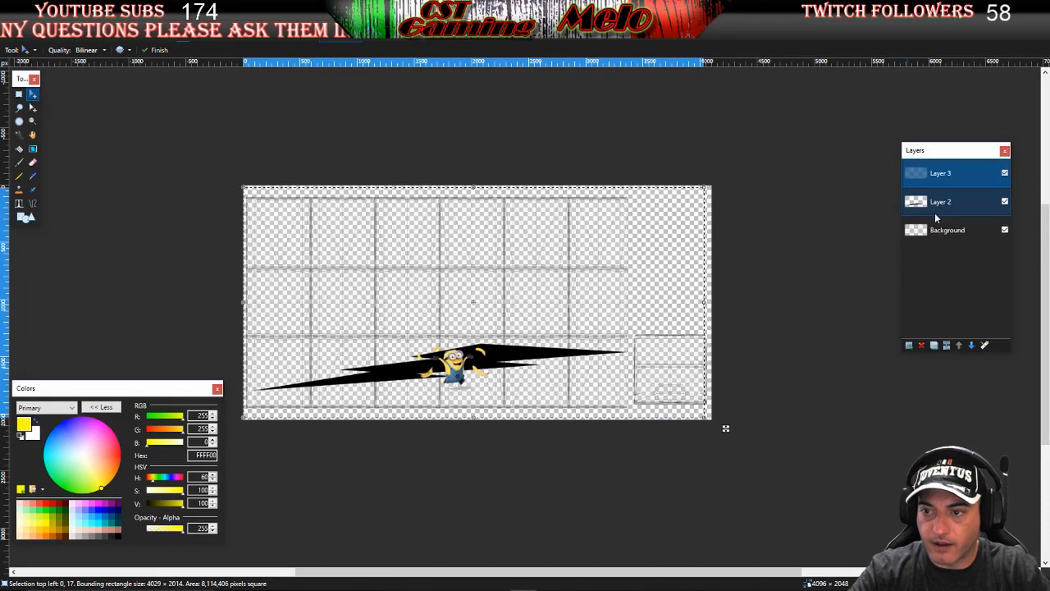
key(ctrl+v)
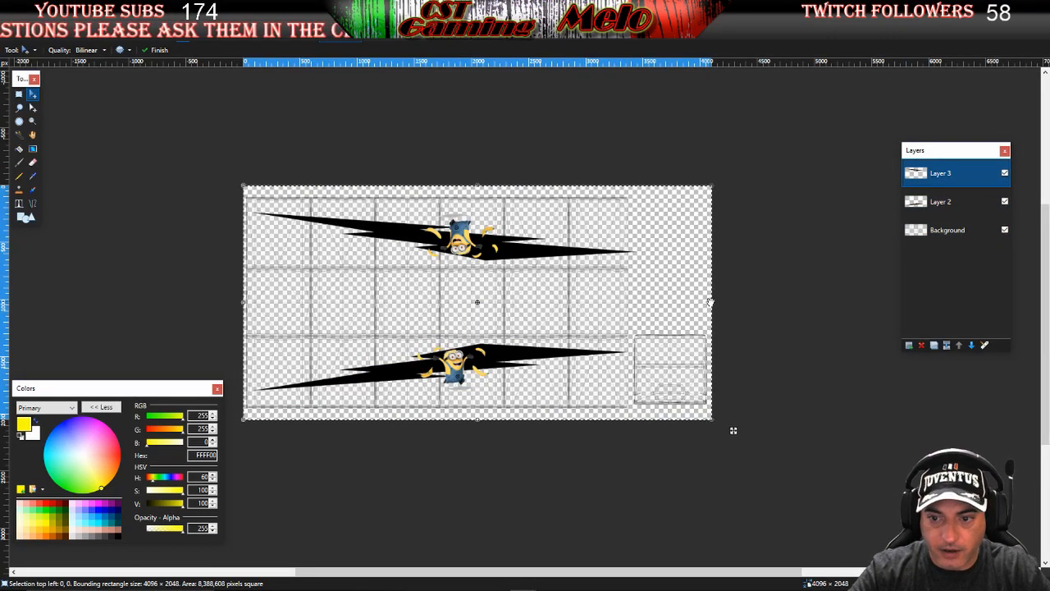
drag(710, 302, 698, 302)
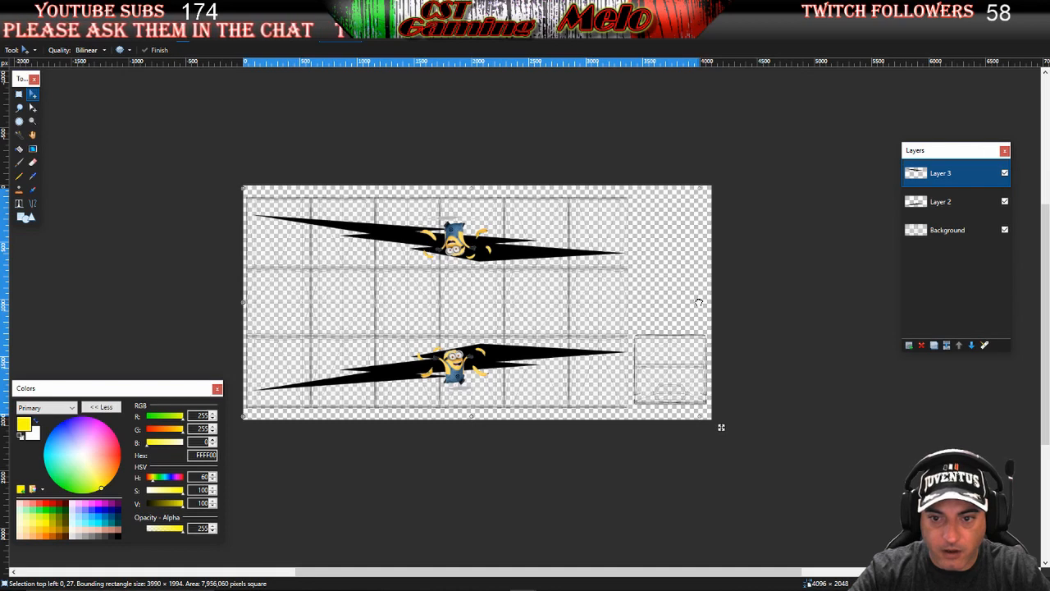
Add a layer between Background and Layer 2, clear the selection, and fill the whole layer with the yellow primary color
click(936, 229)
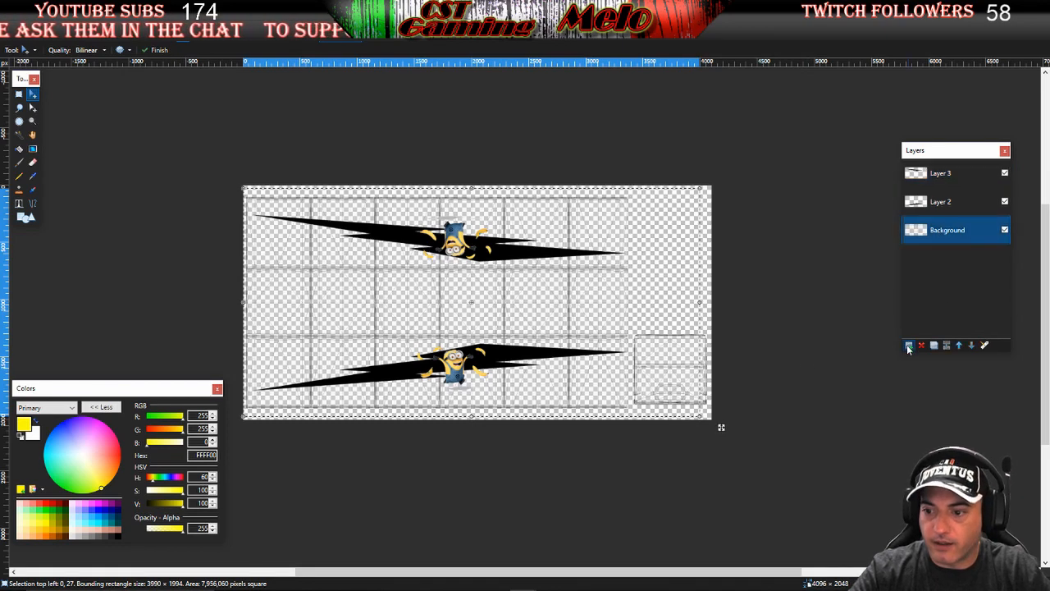
click(908, 345)
click(19, 149)
click(373, 268)
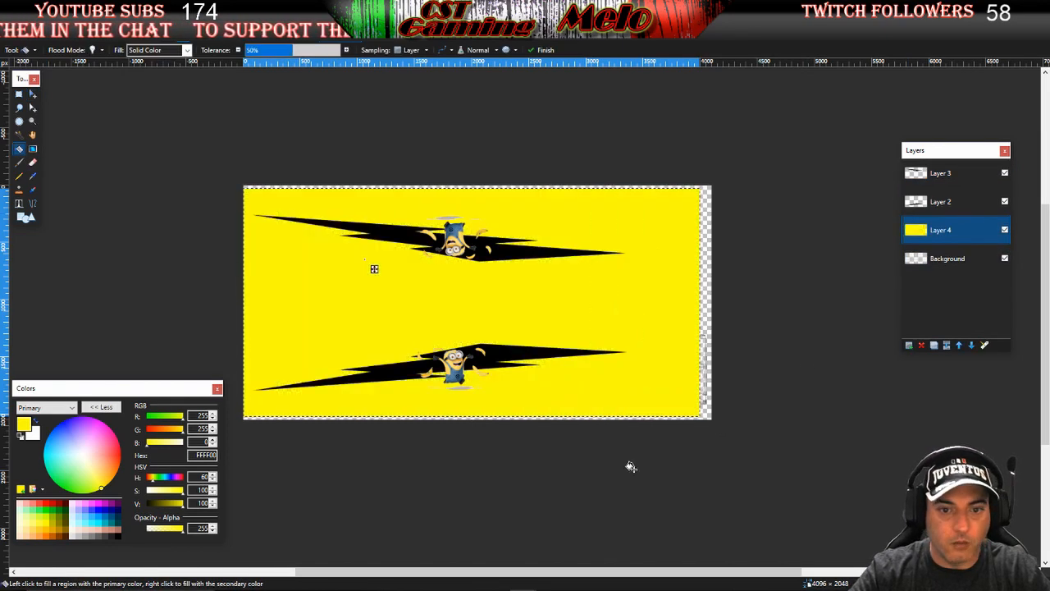
key(ctrl+z)
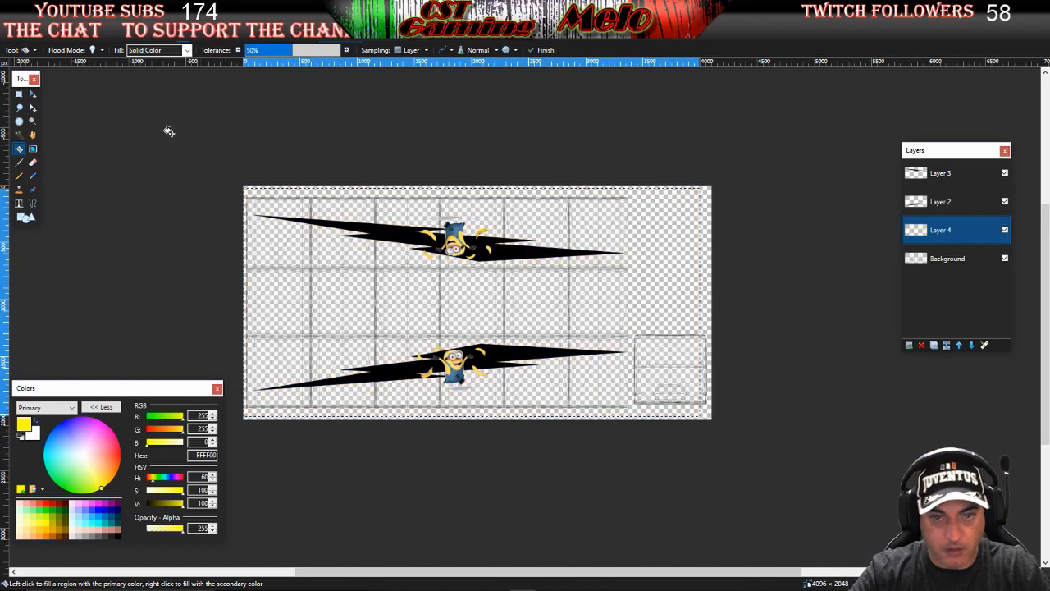
key(s)
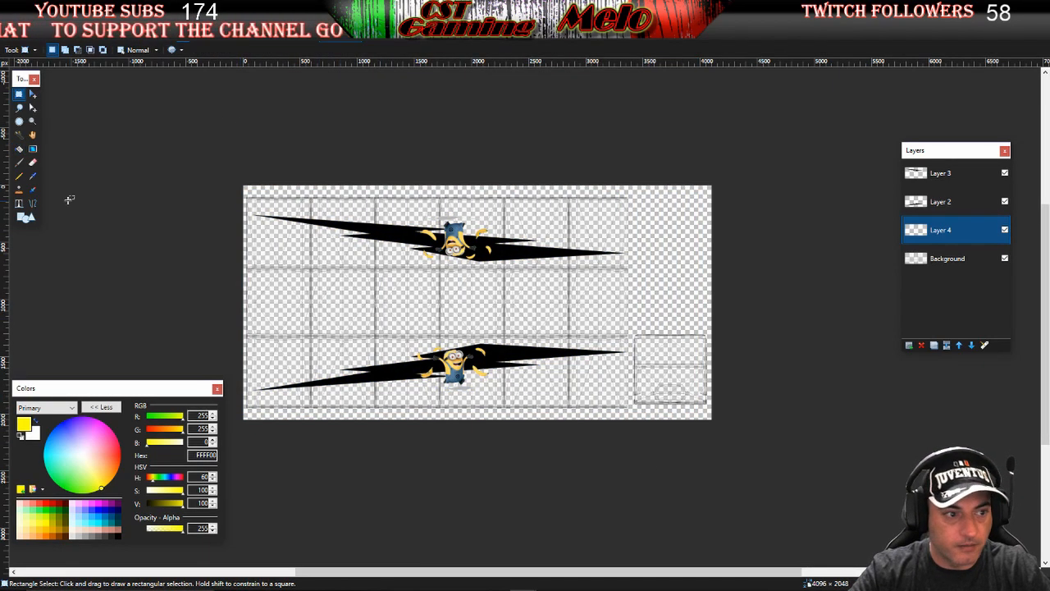
click(19, 148)
click(384, 302)
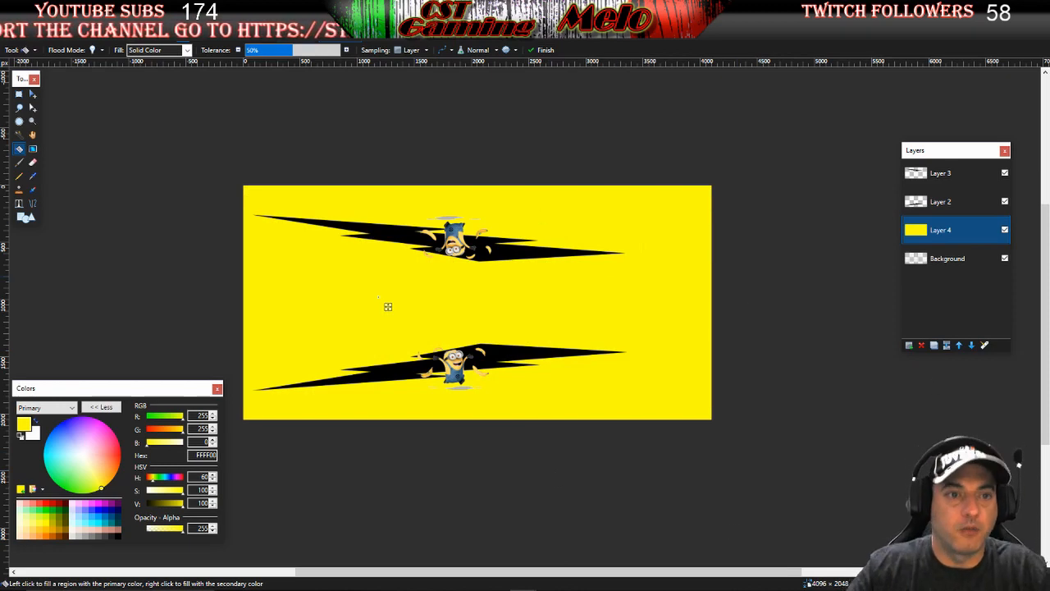
Copy the lower graphic from the design with both minions upright onto a new layer in the next blank template, scaled to about 3844 × 1922 pixels
click(330, 24)
scroll(375, 266, left, 3)
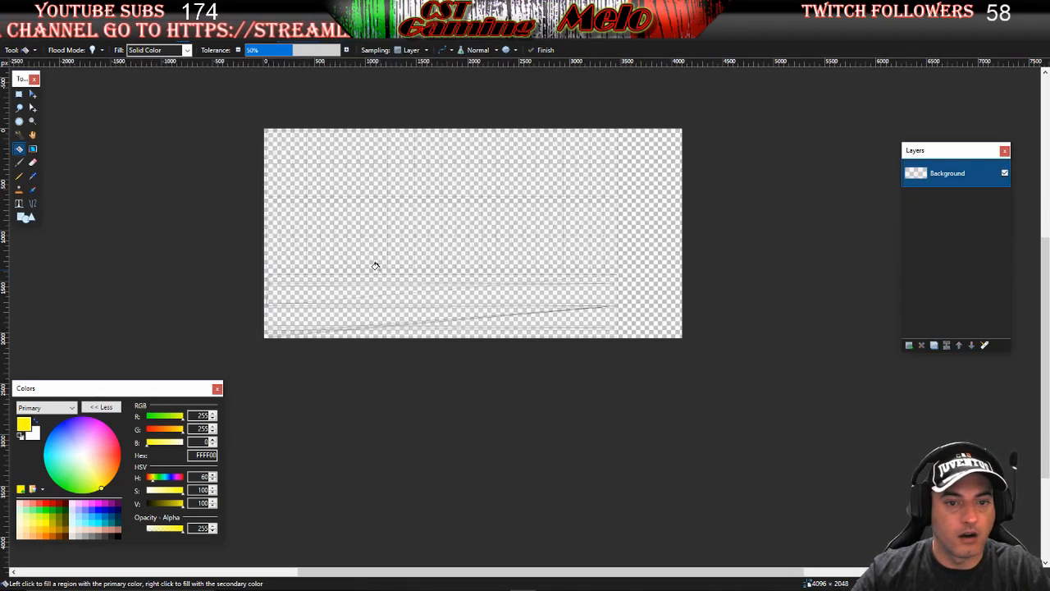
scroll(511, 279, up, 1)
scroll(511, 279, up, 1)
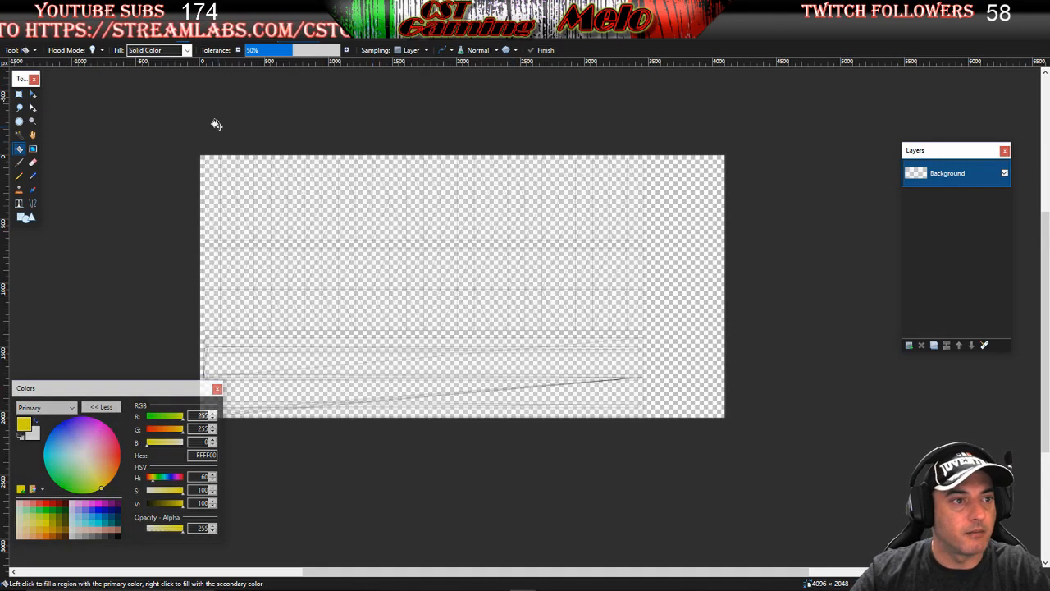
click(328, 25)
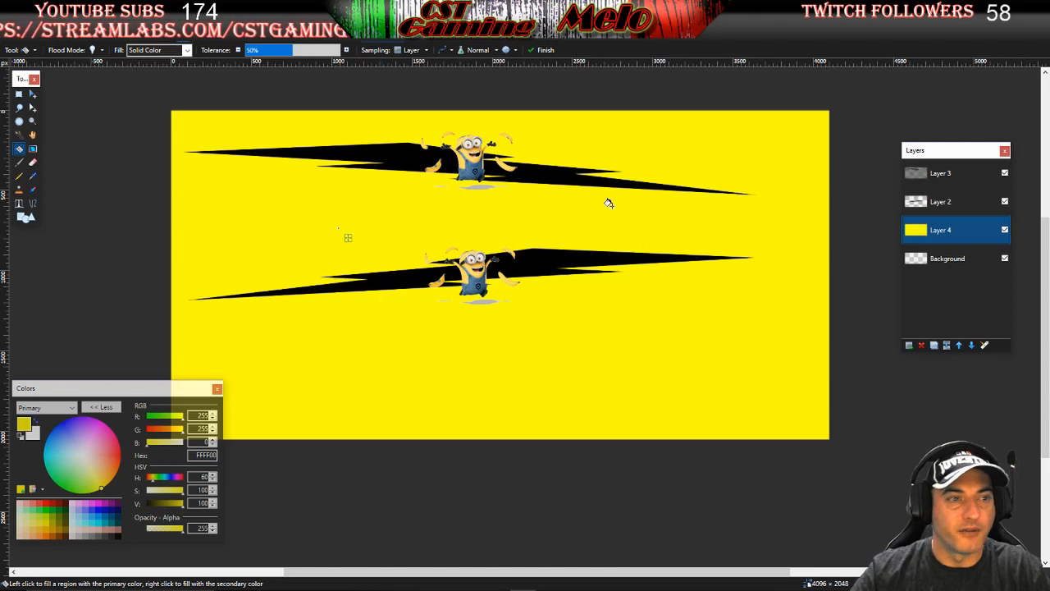
click(941, 206)
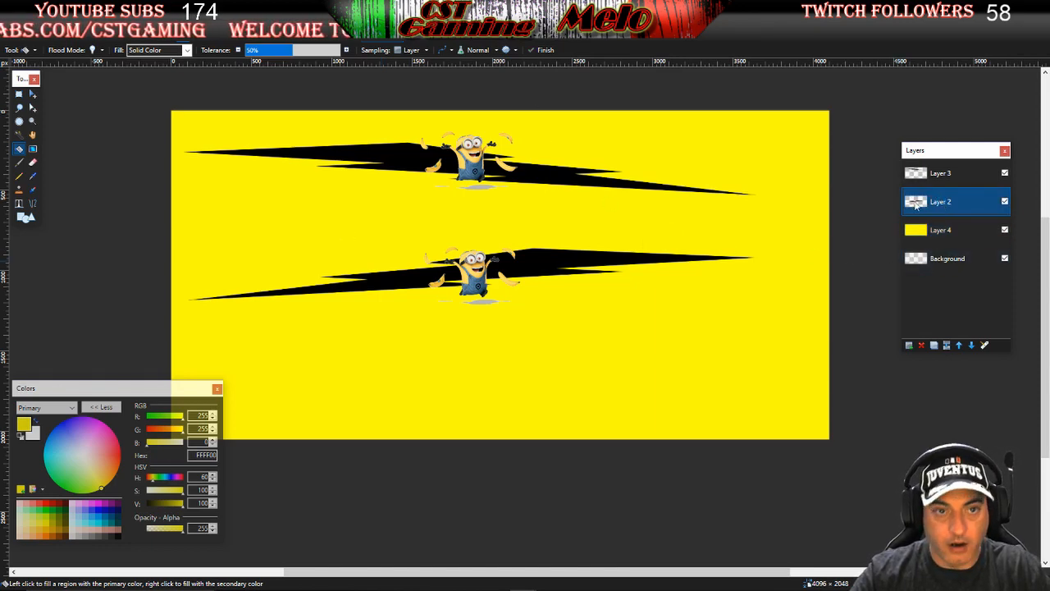
key(ctrl+Tab)
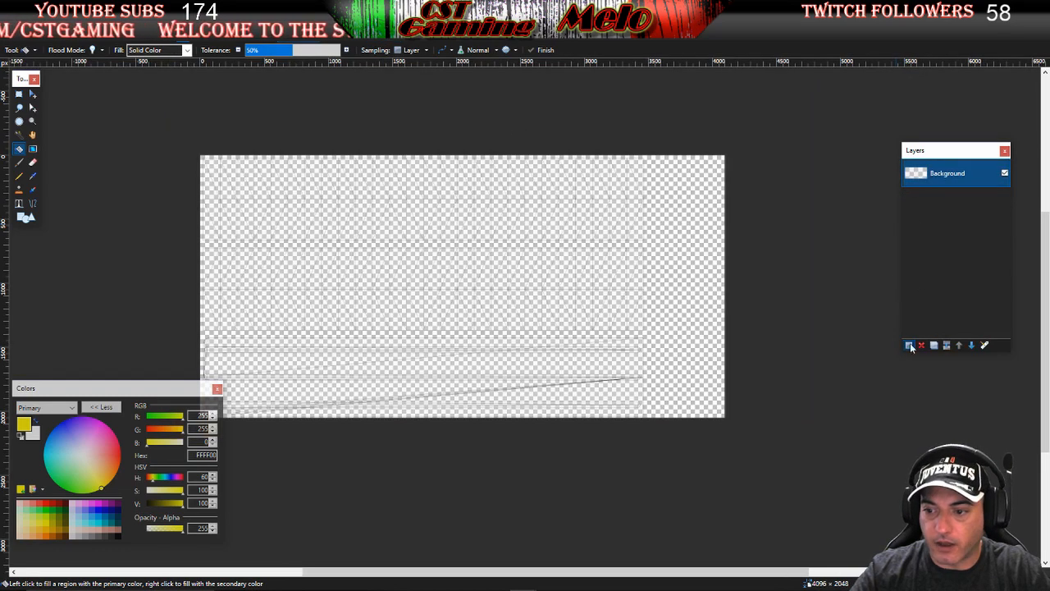
click(908, 344)
key(ctrl+v)
drag(734, 291, 687, 284)
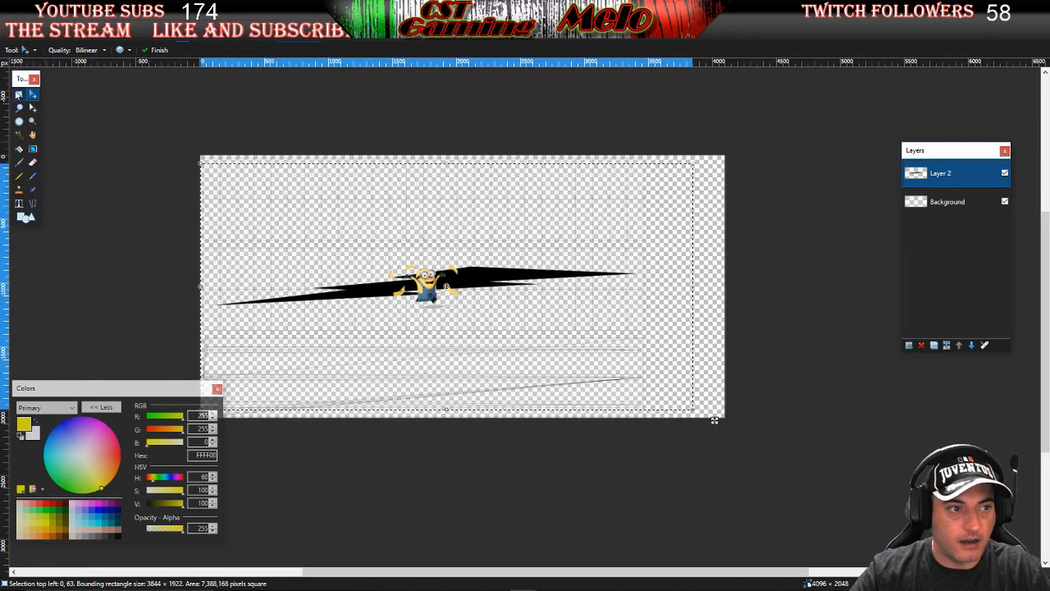
click(18, 93)
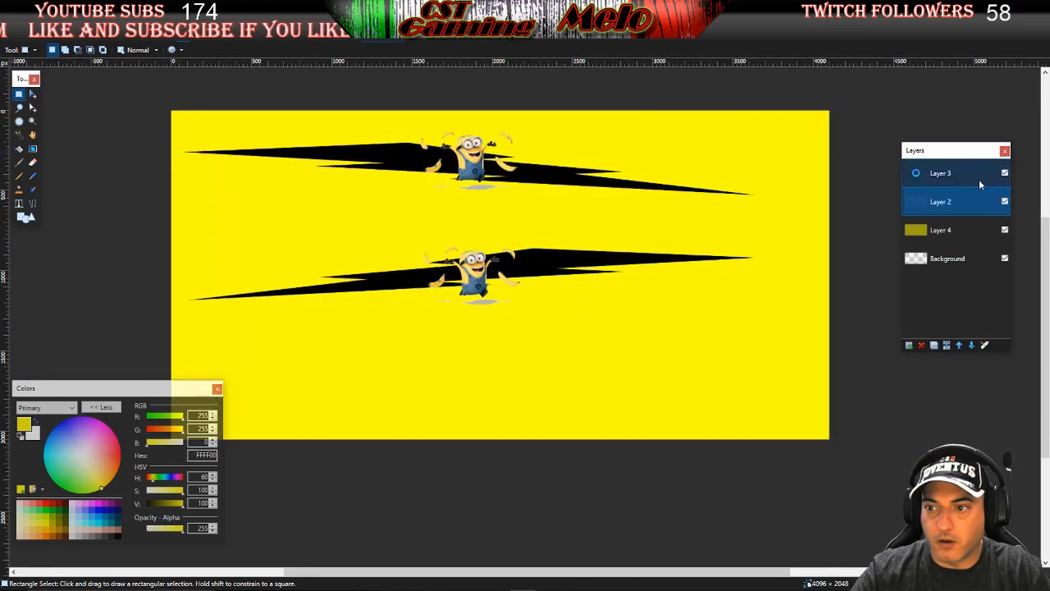
Copy the upright design's upper graphic onto another new layer, scale it to about 3831 × 1914 pixels, shift it slightly up and left, and deselect
click(978, 179)
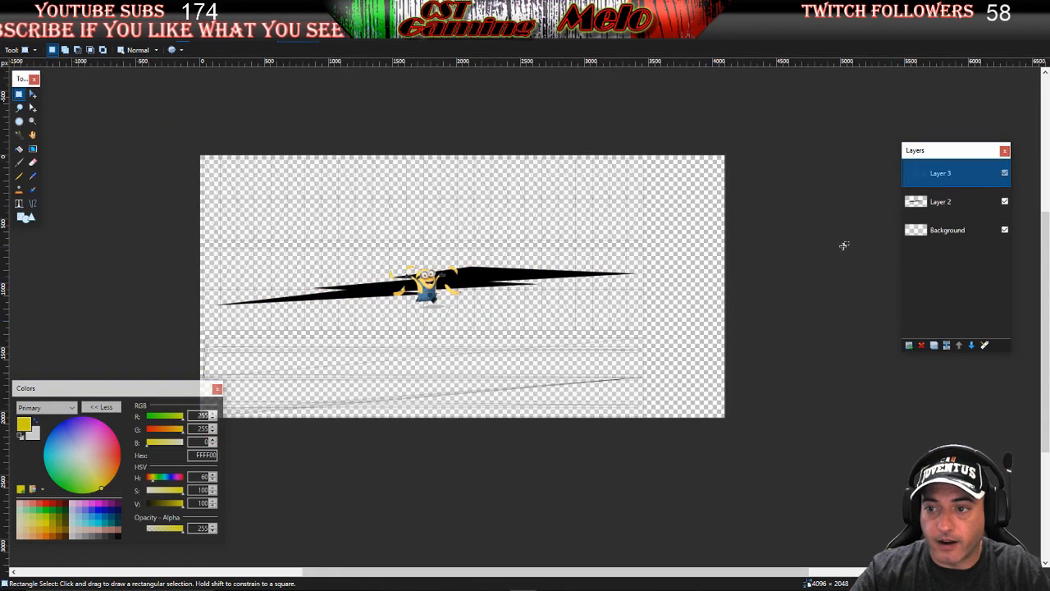
key(ctrl+v)
drag(736, 297, 692, 284)
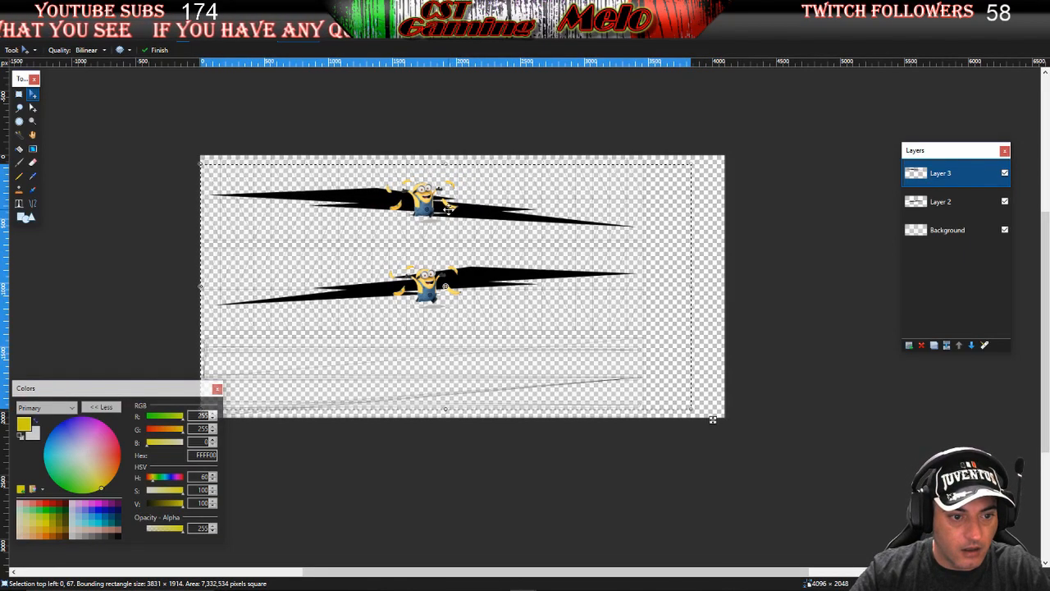
scroll(472, 246, up, 3)
scroll(479, 259, down, 2)
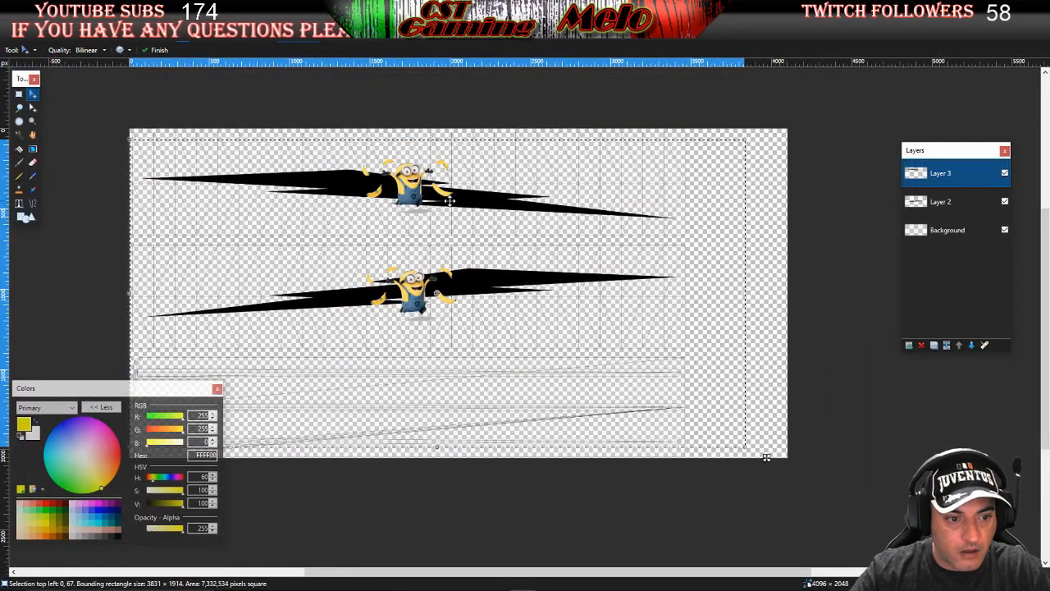
drag(449, 200, 439, 198)
scroll(817, 372, left, 1)
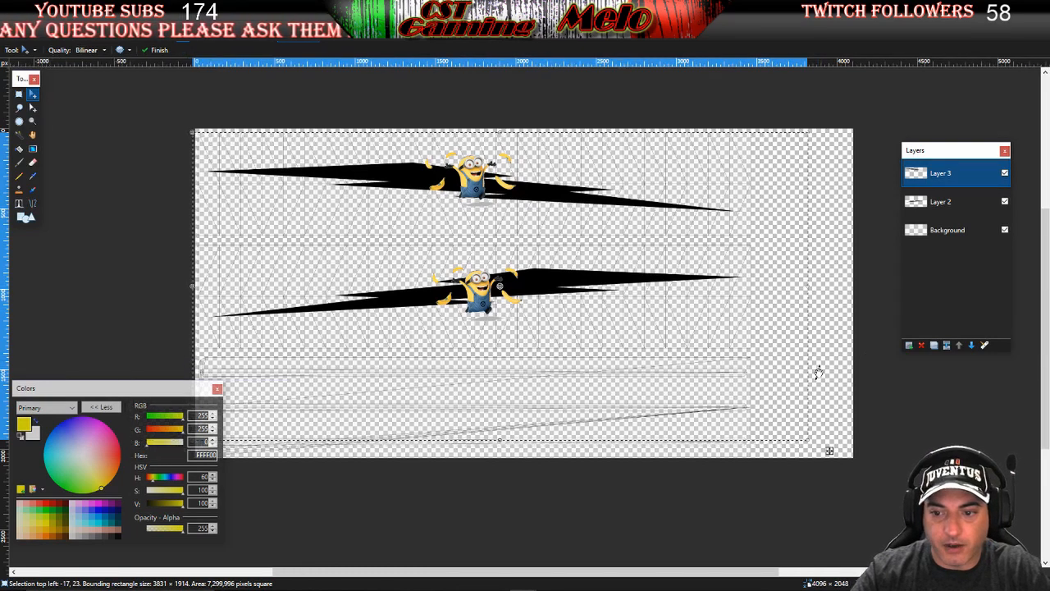
click(19, 94)
click(126, 166)
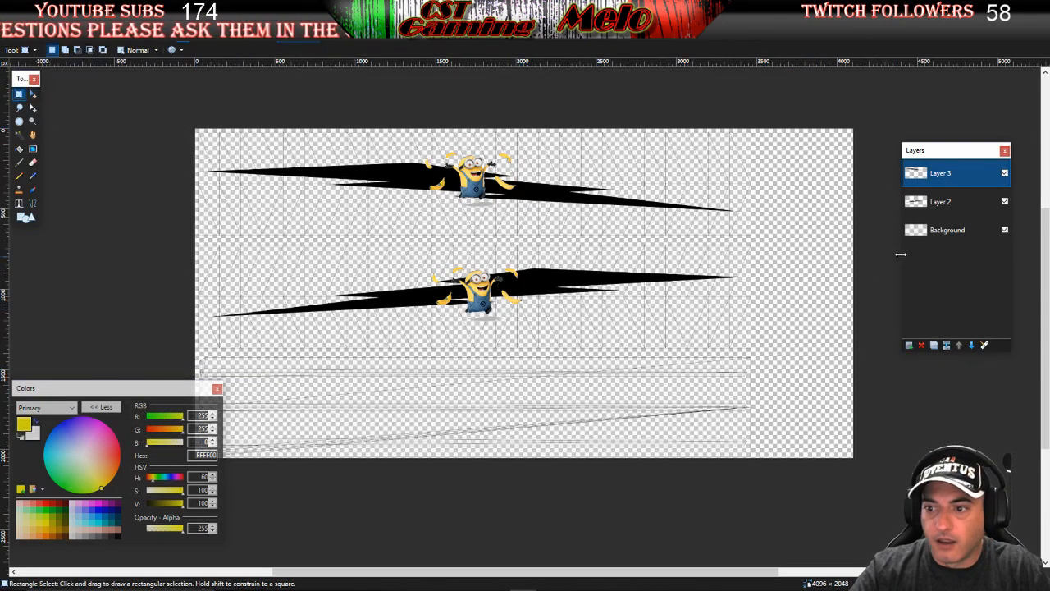
Insert a new layer directly above Background in this template and fill it with yellow FFFF00
click(939, 233)
click(907, 344)
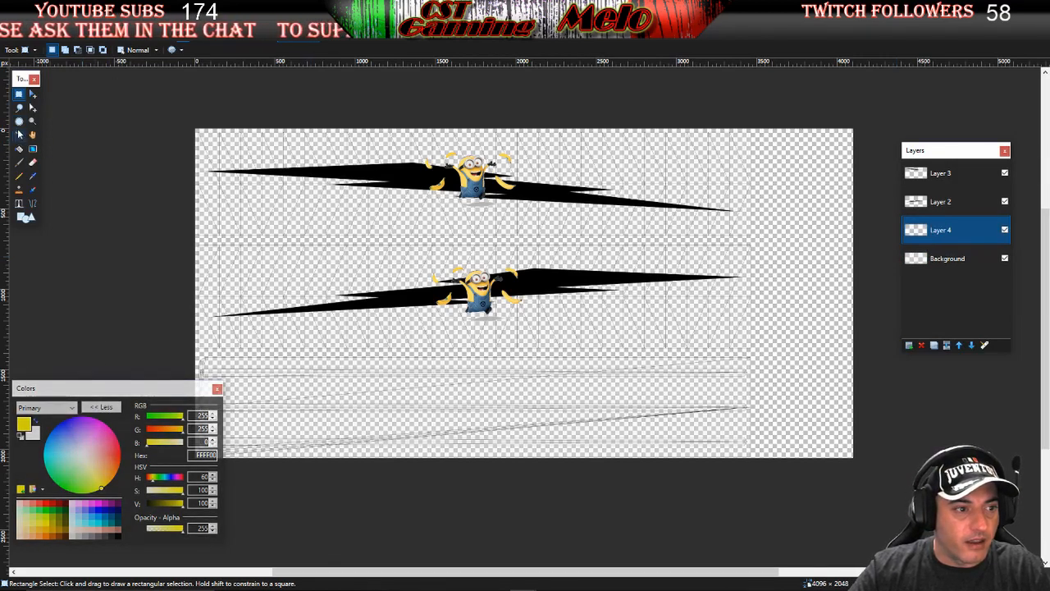
click(19, 148)
click(345, 259)
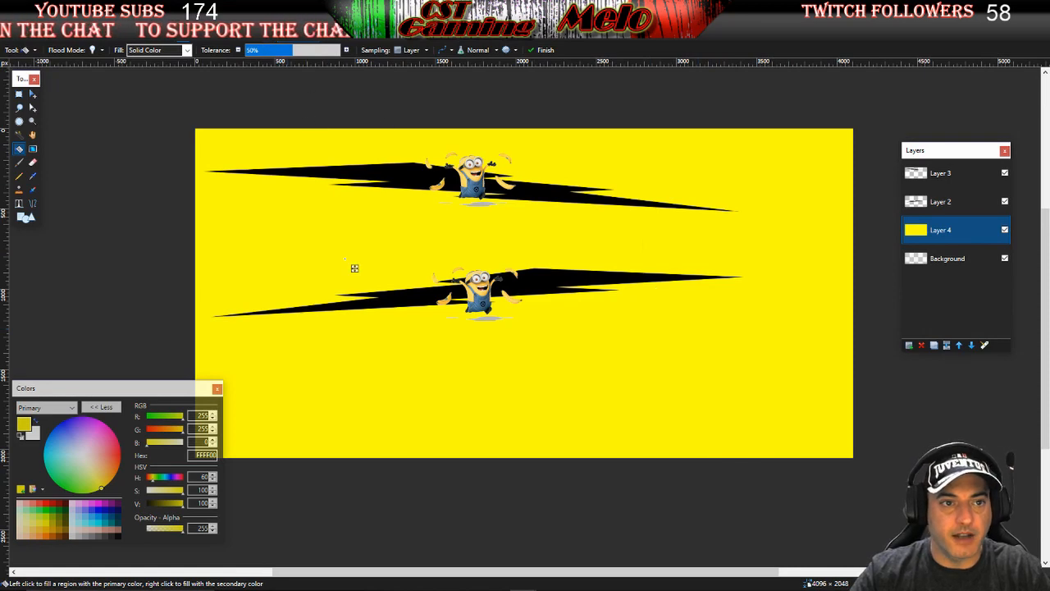
Copy the lower graphic from the vertically mirrored design onto a new layer in the blank template, scaled to about 2479 × 1238 pixels in the lower grid row
key(ctrl+Tab)
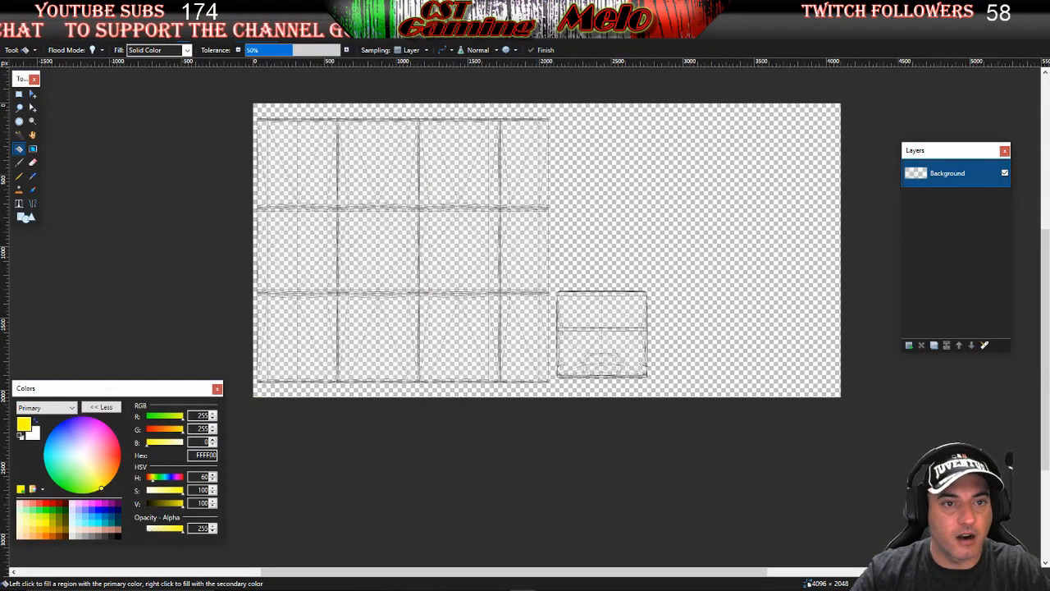
key(ctrl+Tab)
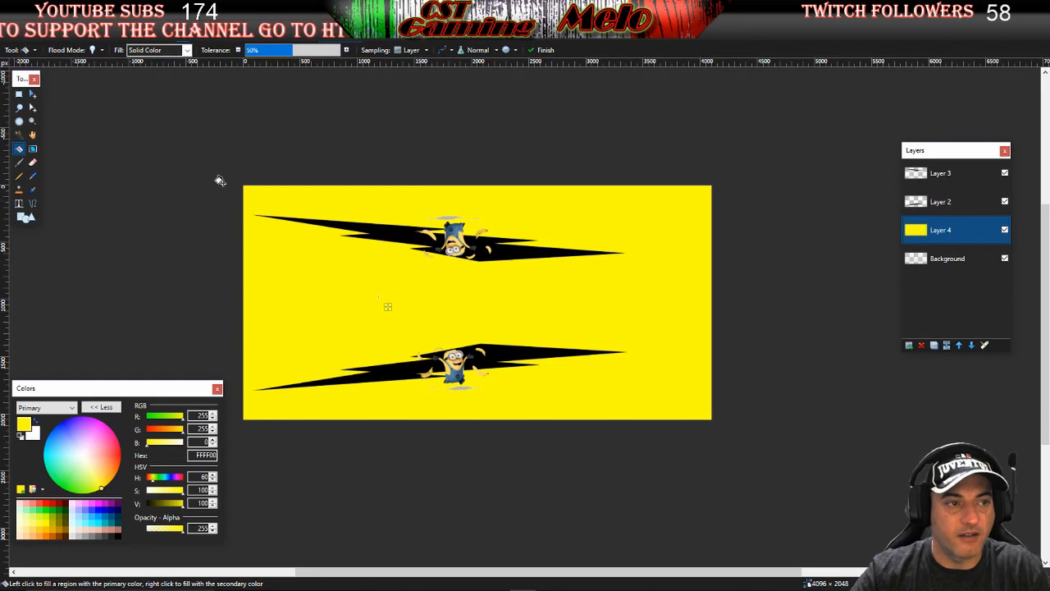
click(935, 203)
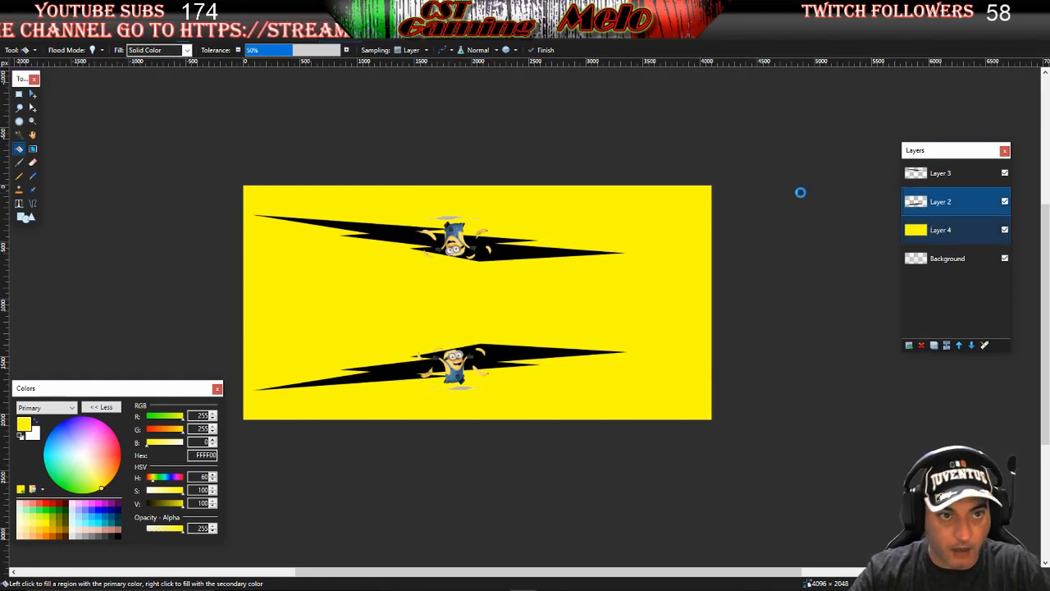
key(ctrl+Tab)
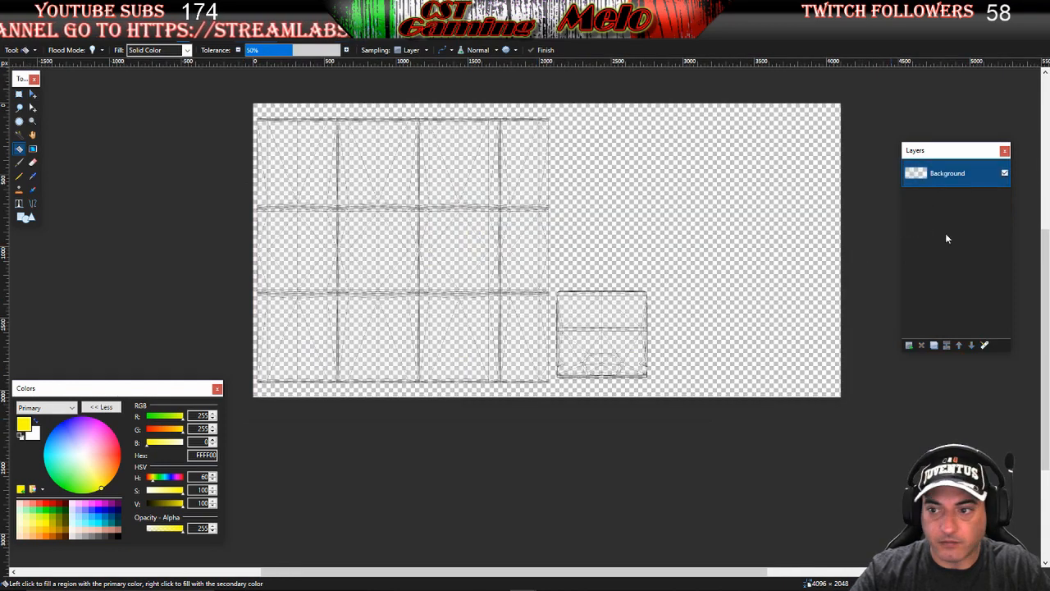
click(909, 345)
key(ctrl+v)
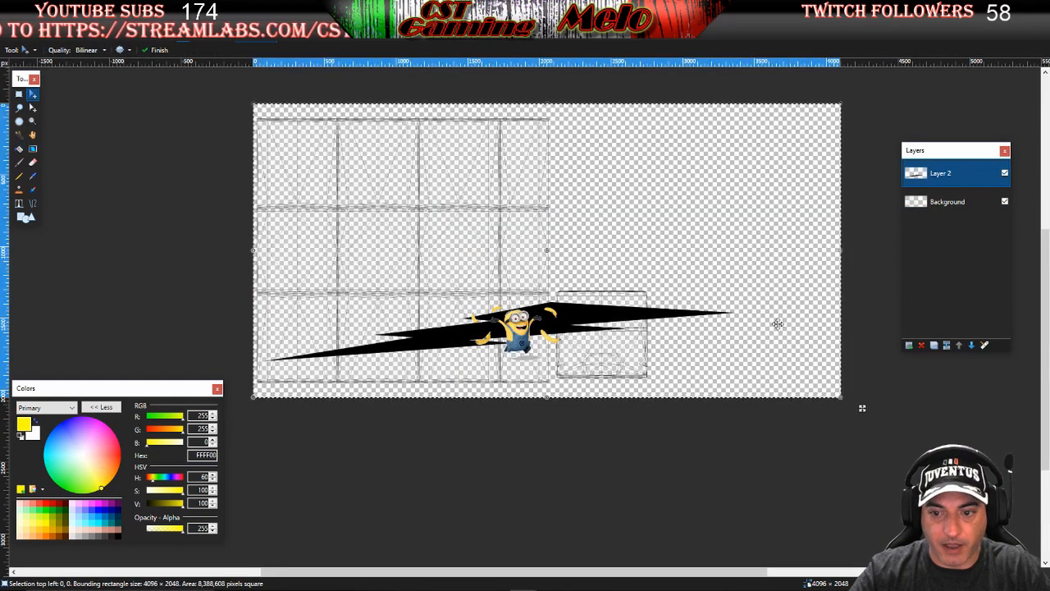
drag(840, 250, 609, 277)
drag(447, 292, 446, 330)
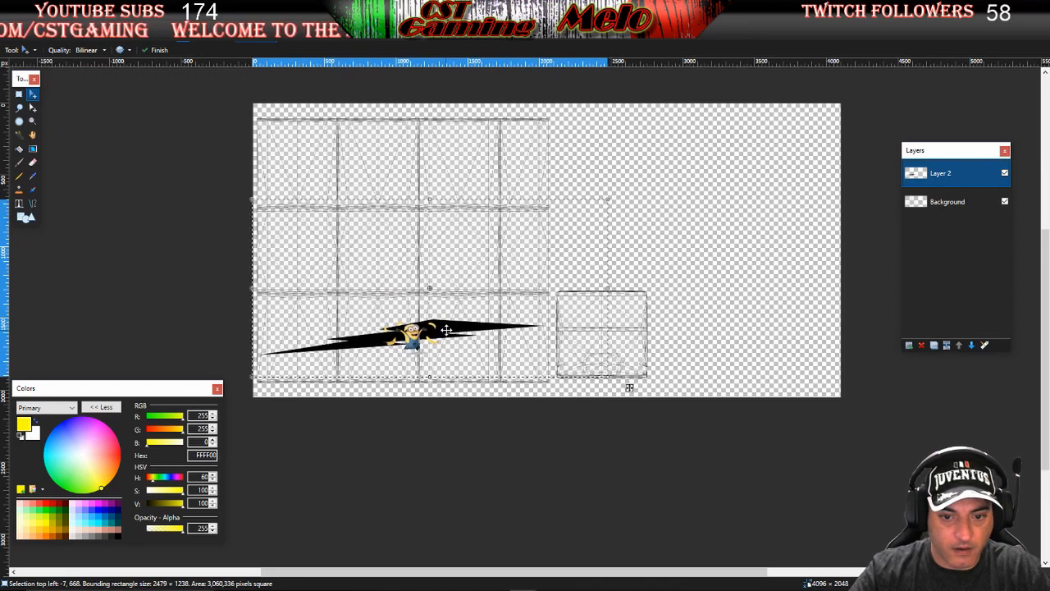
Duplicate the pasted graphic's layer and flip the copy vertically into the upper grid row
click(934, 345)
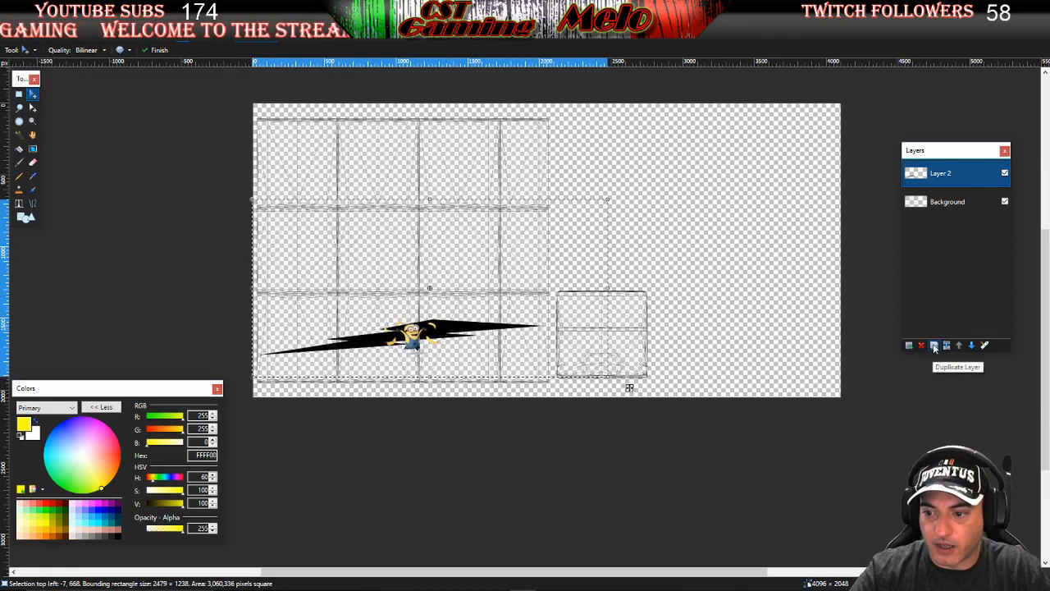
key(alt+l)
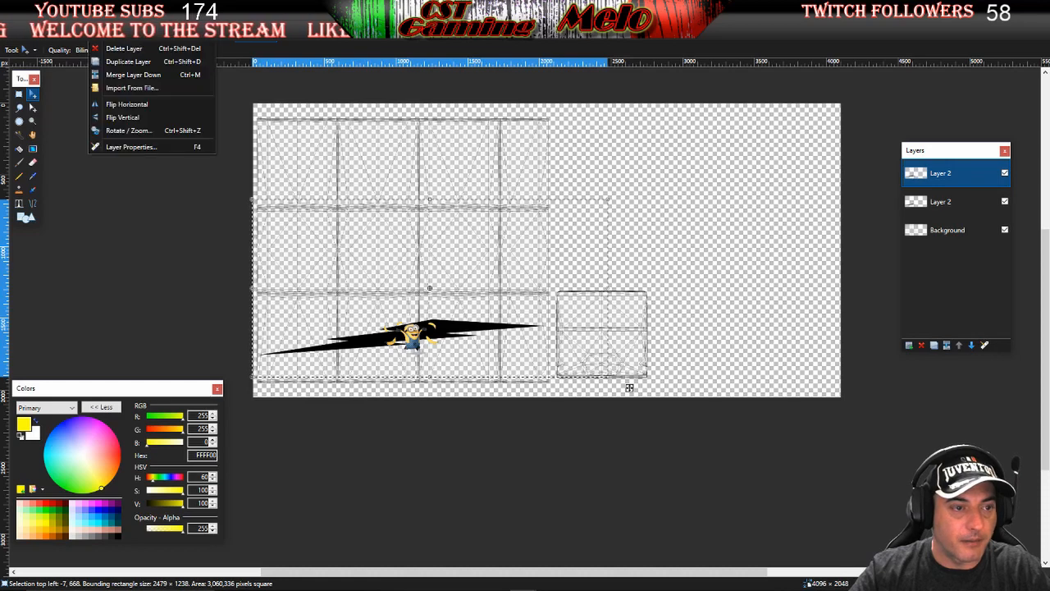
click(128, 118)
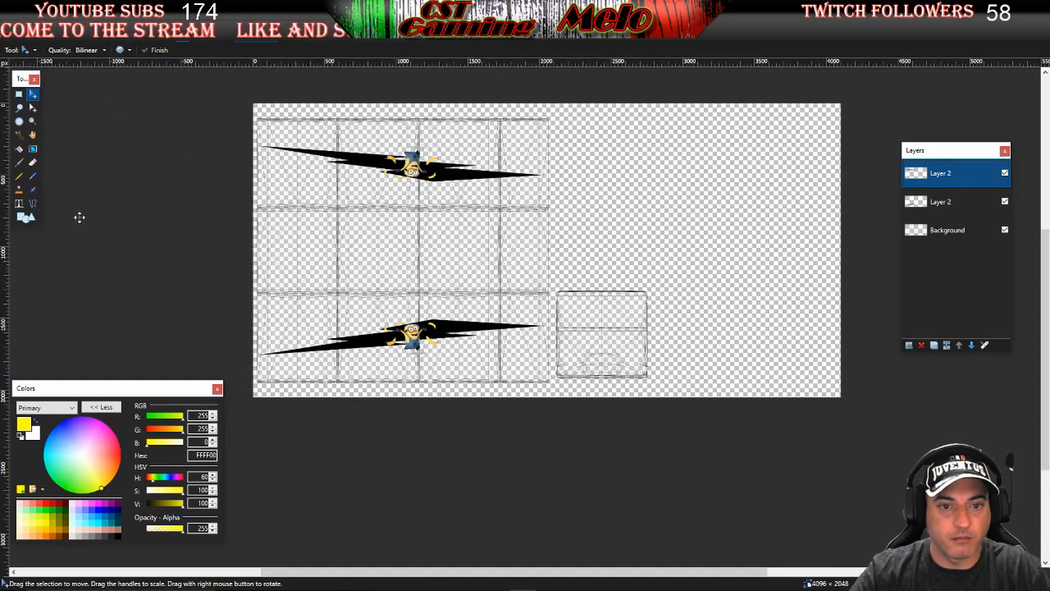
click(19, 94)
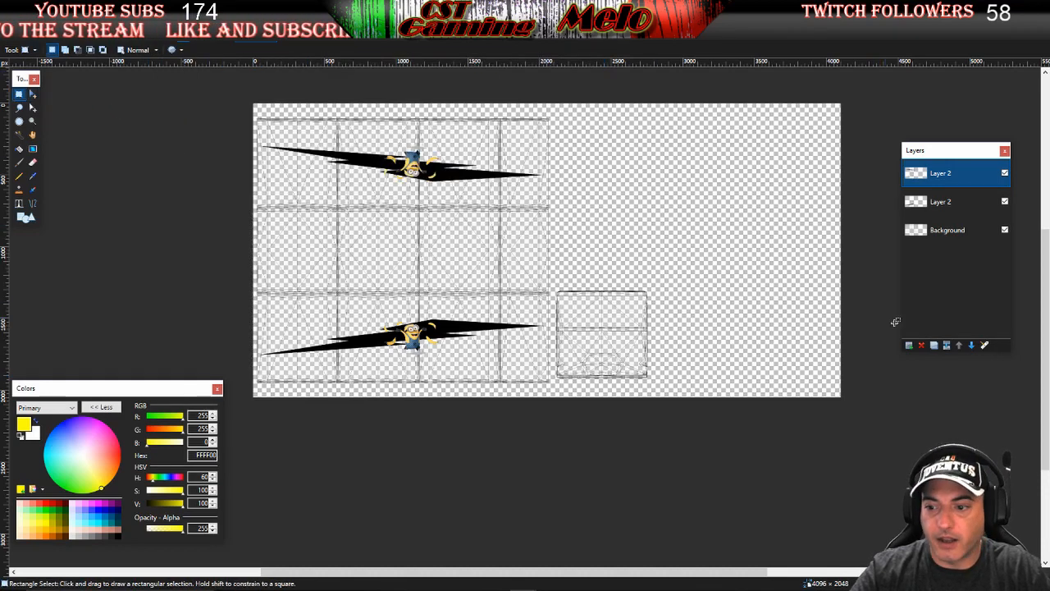
Add a layer directly above Background, beneath both graphic layers, and fill it with yellow FFFF00
click(935, 230)
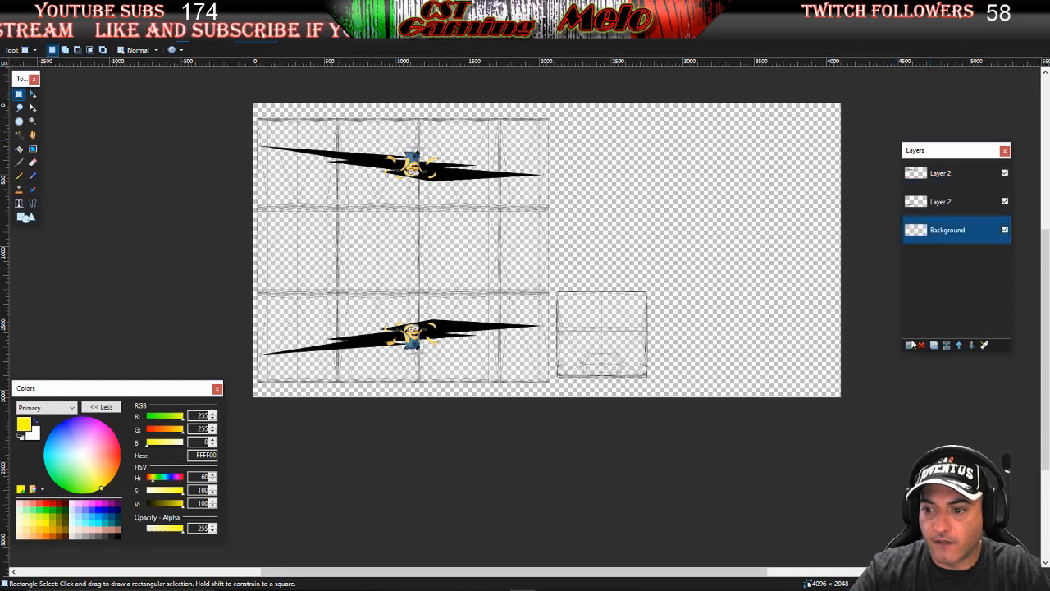
click(909, 345)
click(19, 149)
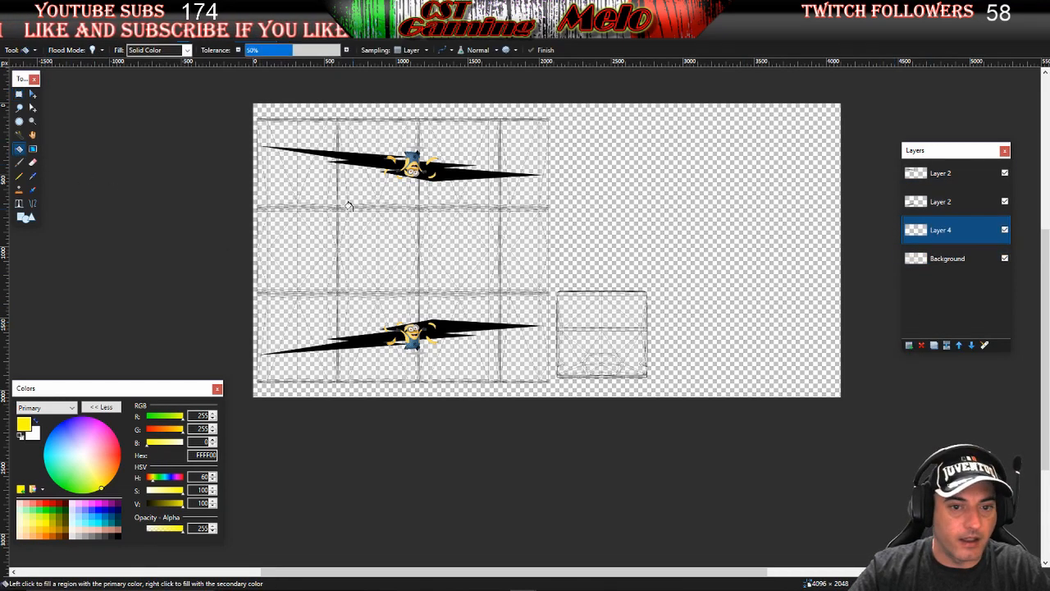
click(359, 213)
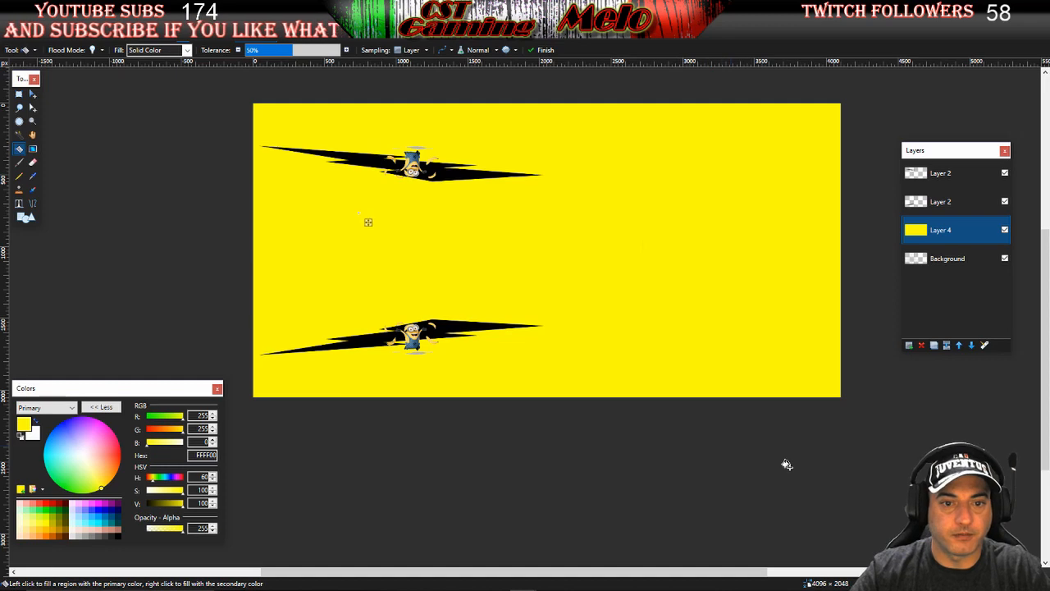
Copy the upright design's lower graphic onto a new layer in the 2048 × 2048 template, keeping the canvas size, scale it to about 2406 × 1202 pixels, and shift it up
key(ctrl+Tab)
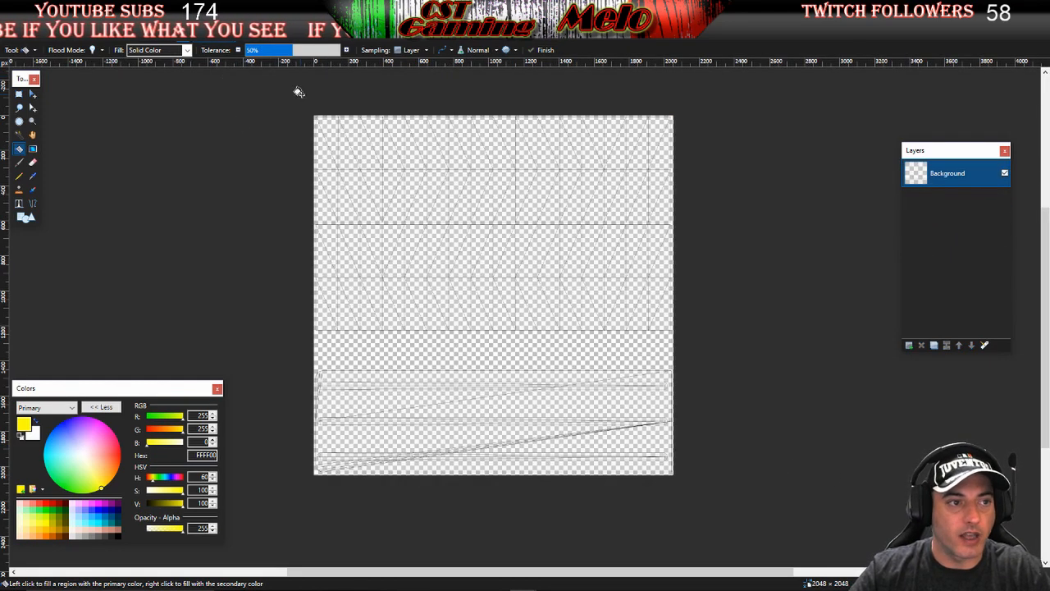
key(ctrl+Tab)
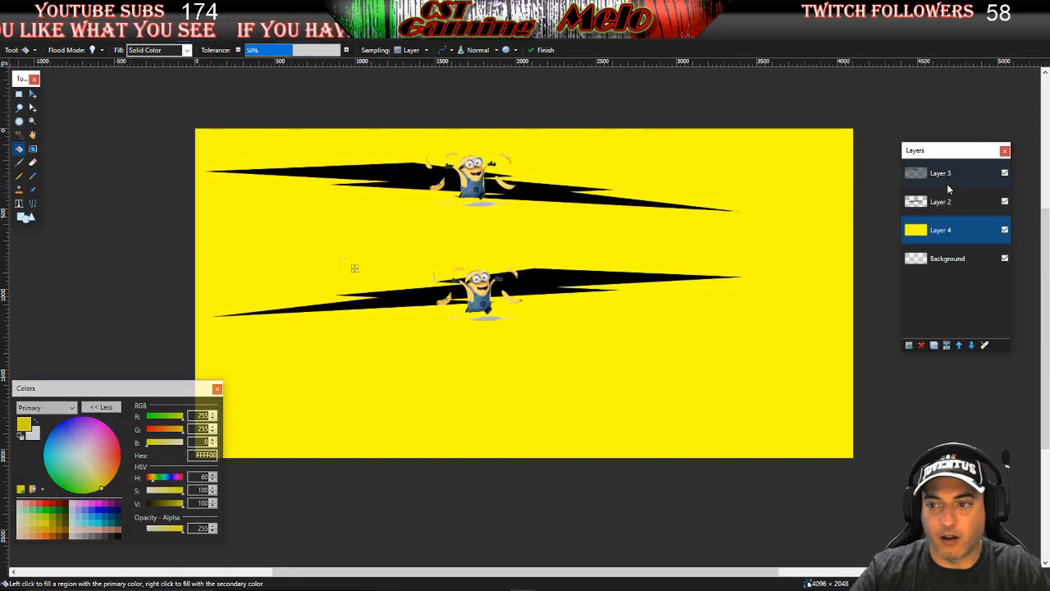
click(946, 206)
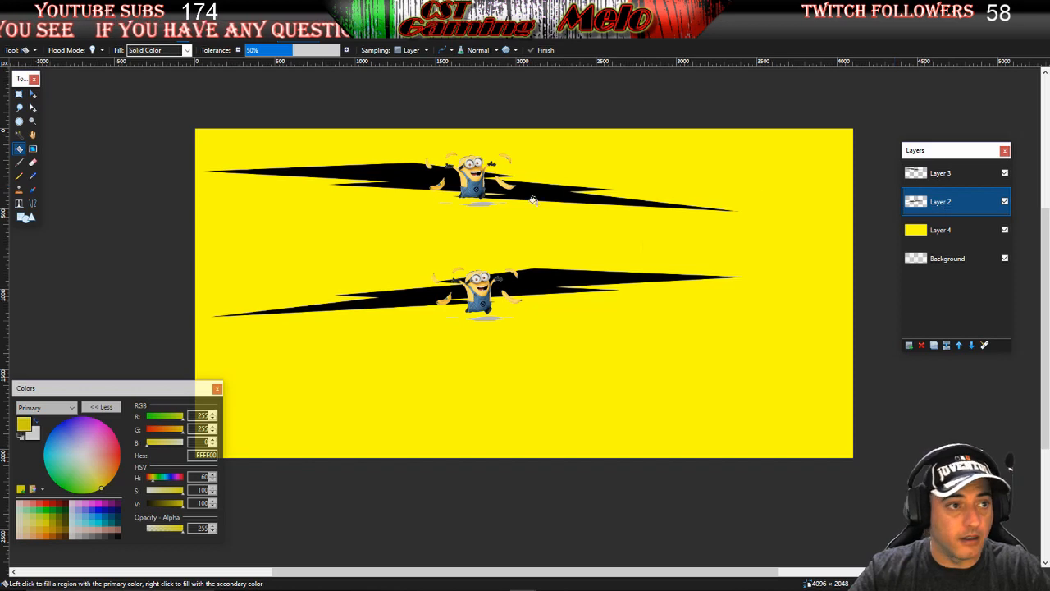
key(ctrl+Tab)
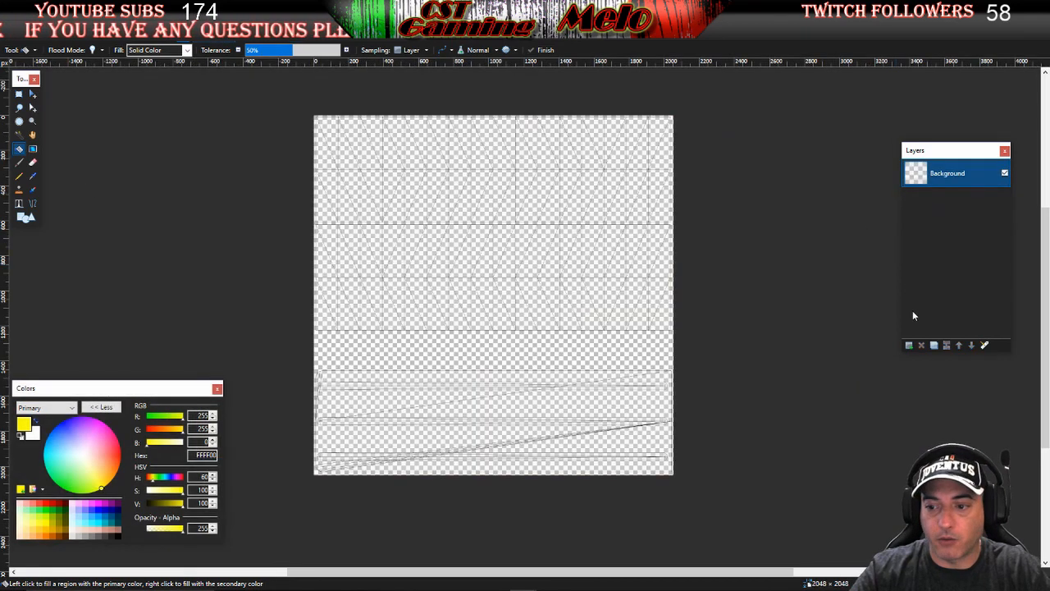
click(909, 345)
key(ctrl+v)
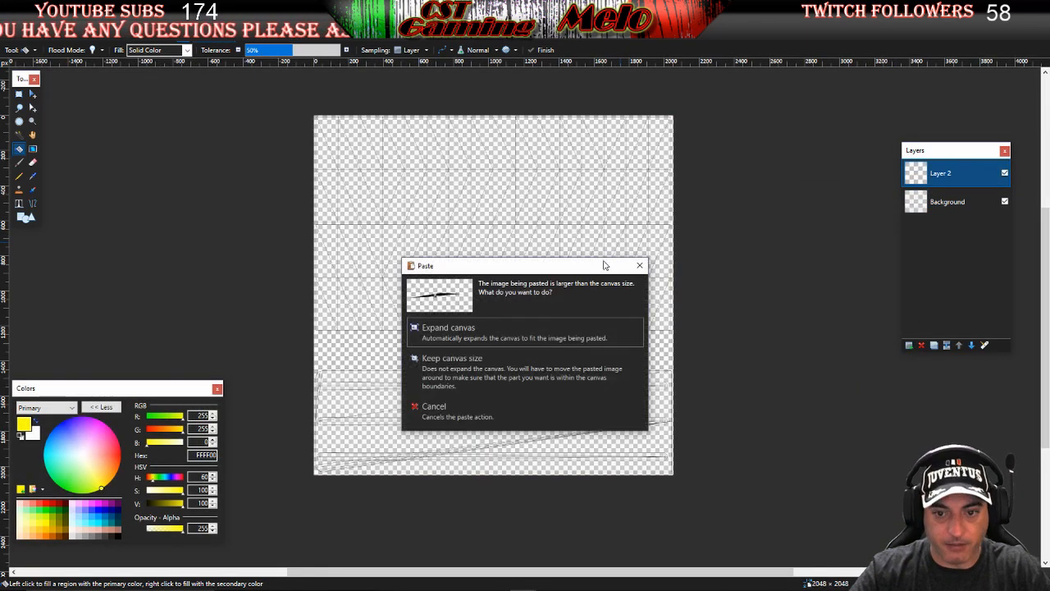
click(552, 374)
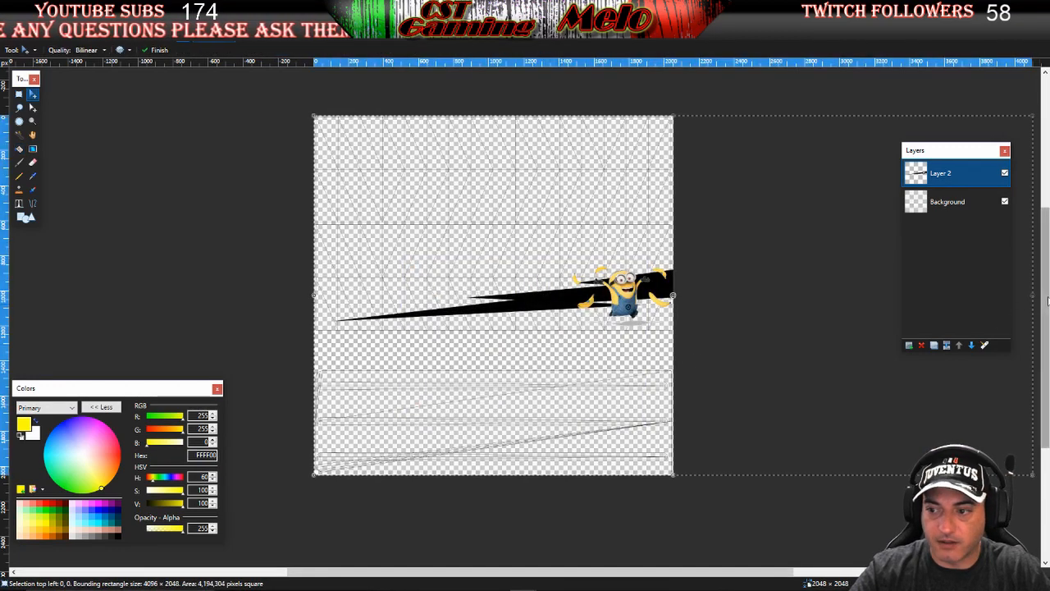
drag(1032, 295, 736, 323)
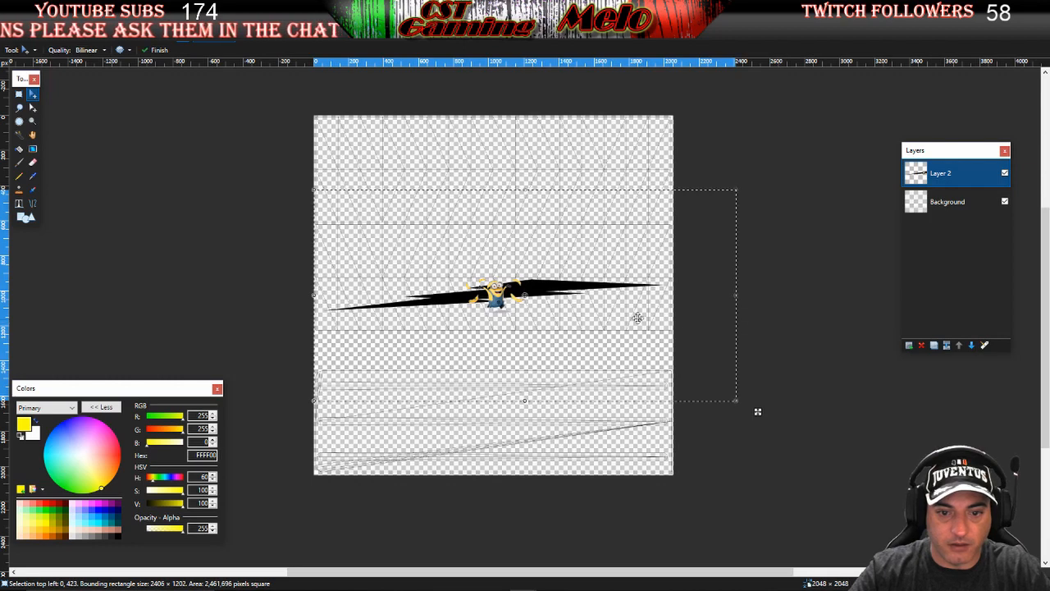
drag(535, 290, 532, 278)
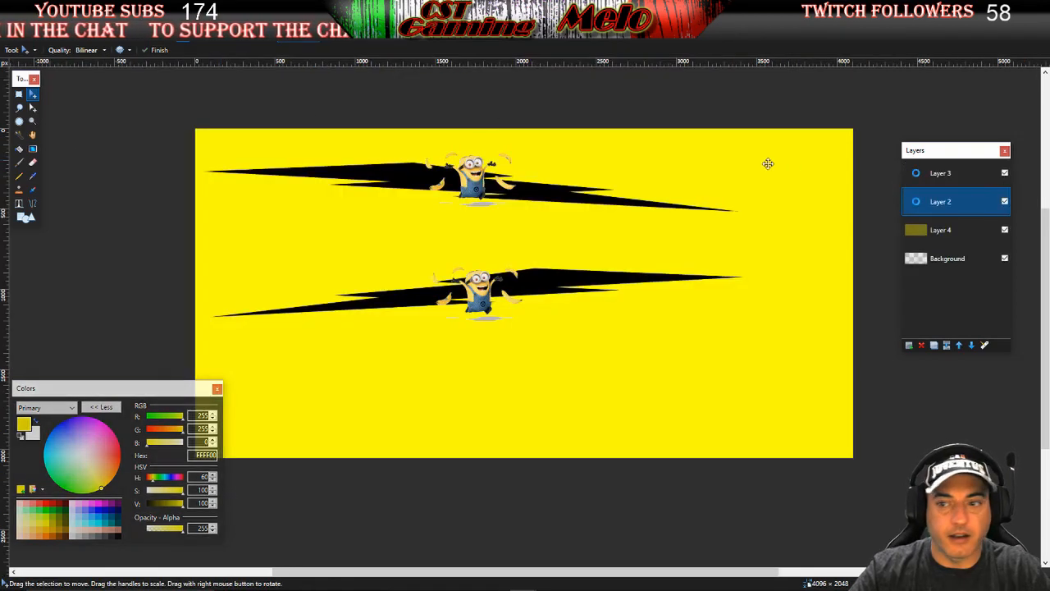
Copy the upright design's upper graphic onto another new layer, keeping the canvas size, scale it to about 2418 × 1208 pixels, and move it into the upper grid area
click(937, 174)
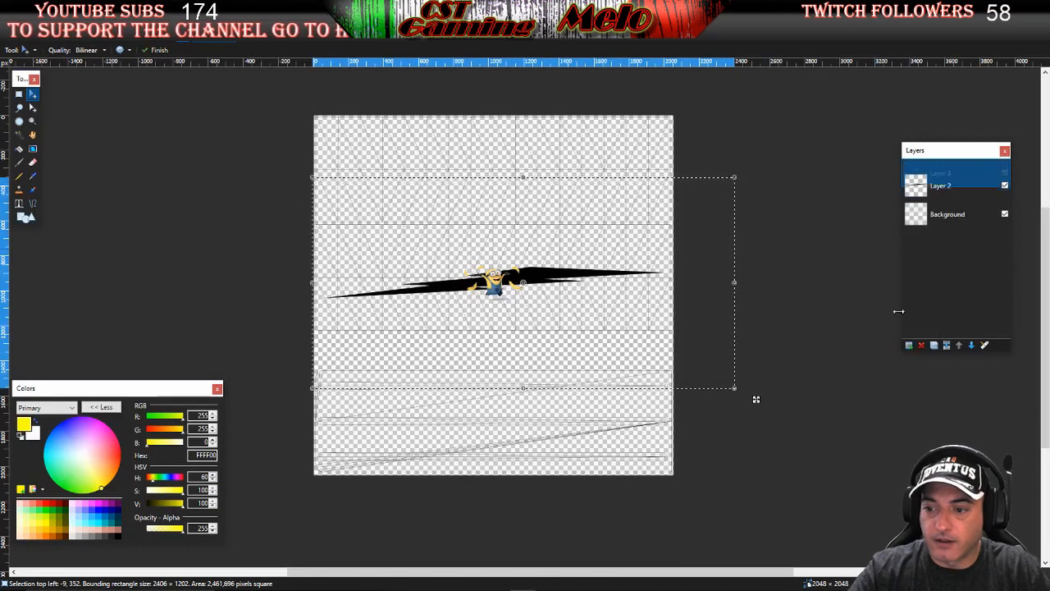
key(ctrl+v)
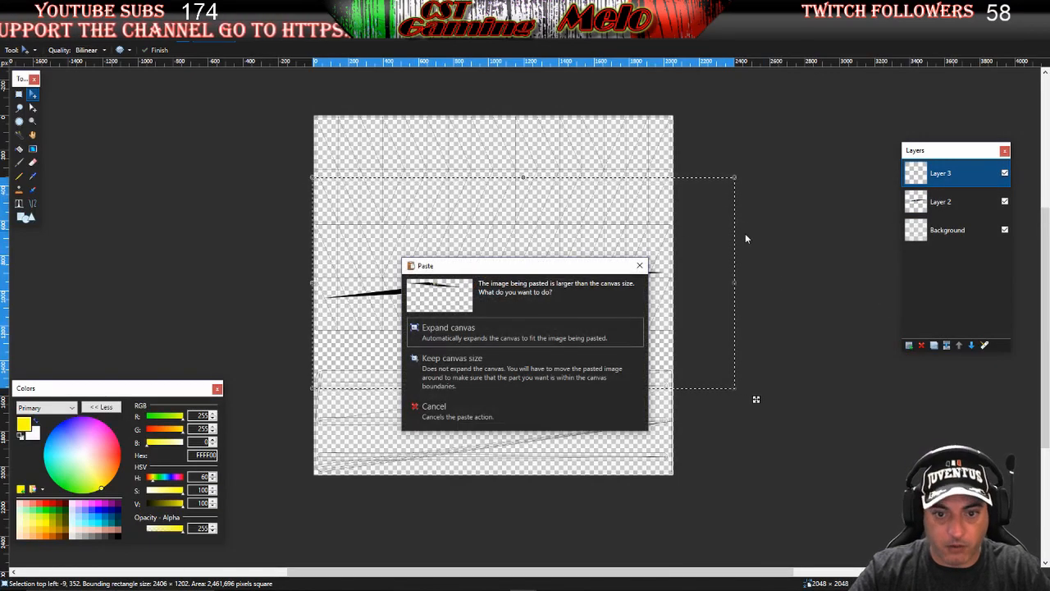
click(573, 363)
drag(1032, 297, 738, 319)
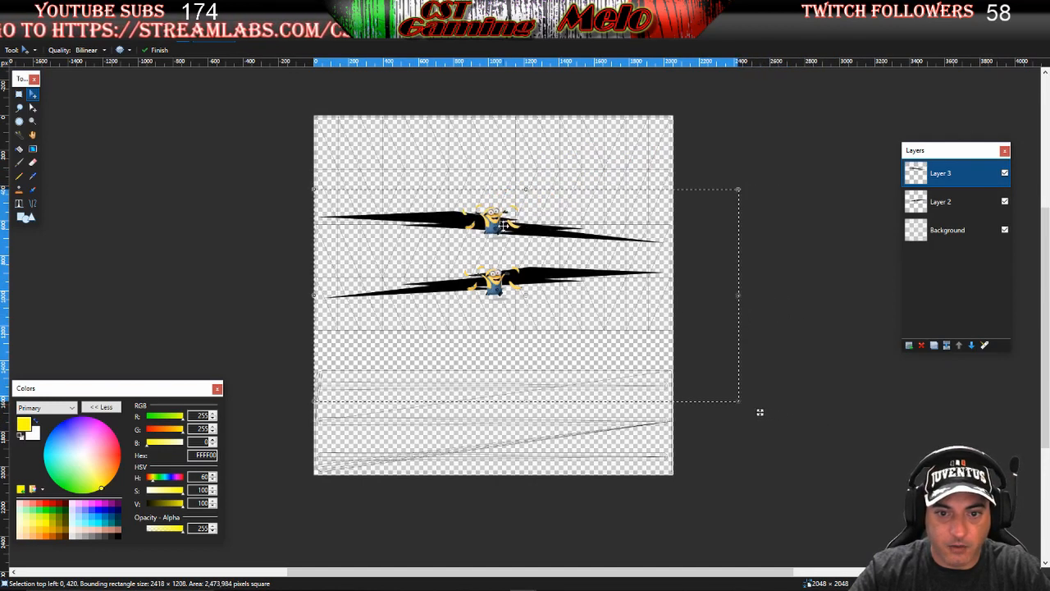
drag(504, 224, 501, 176)
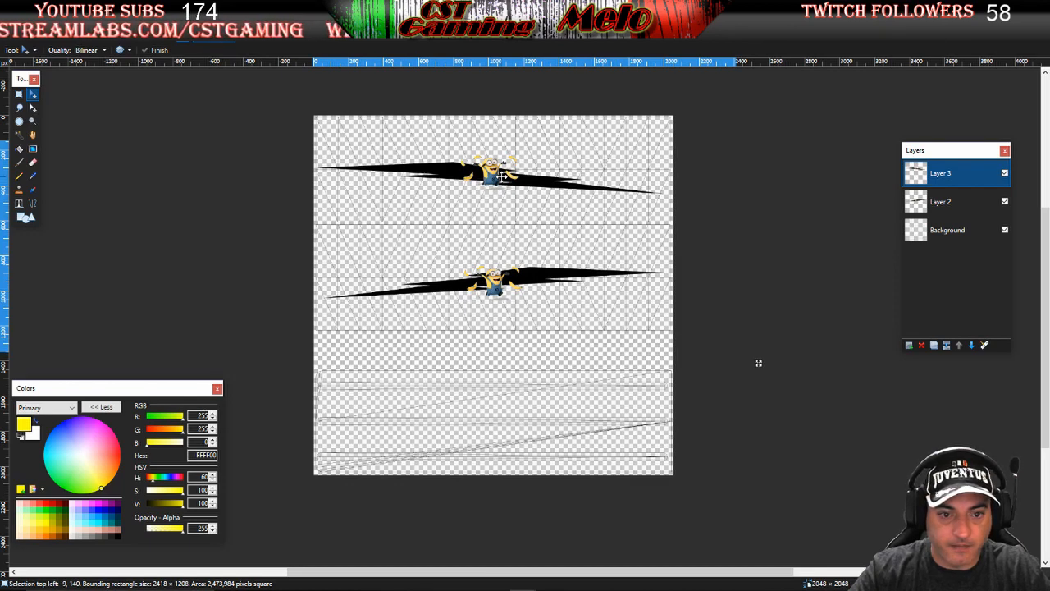
drag(501, 175, 502, 173)
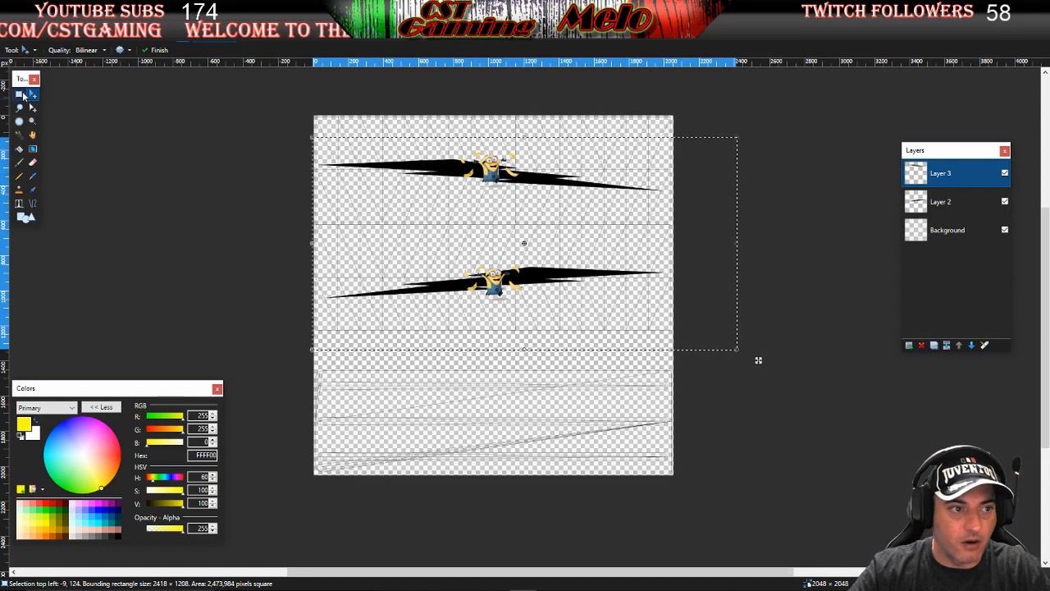
click(23, 95)
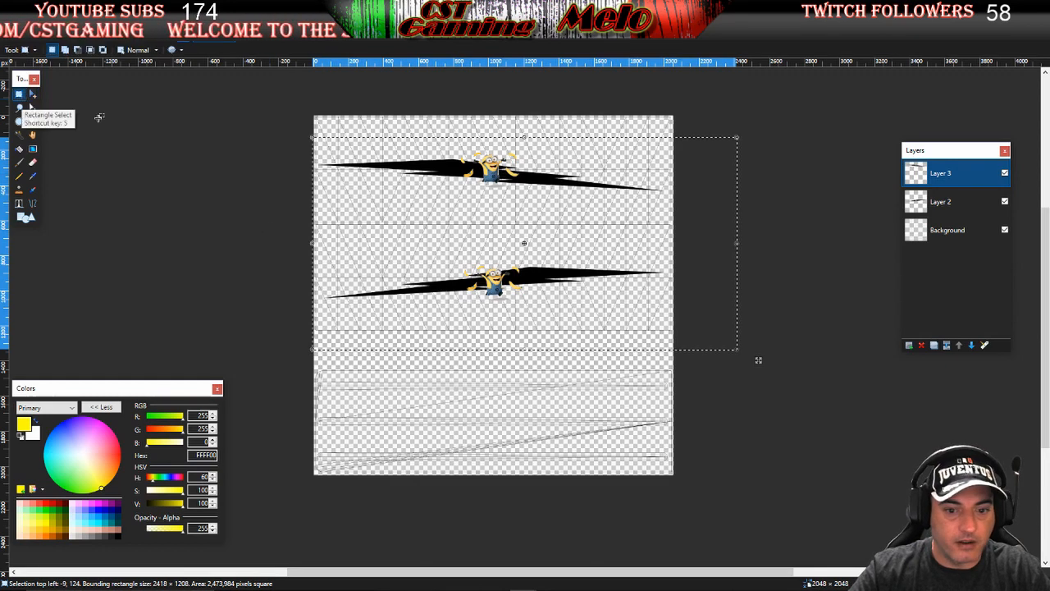
Insert a layer between Background and Layer 2 in the 2048 × 2048 template and fill it with yellow FFFF00
click(946, 240)
click(909, 344)
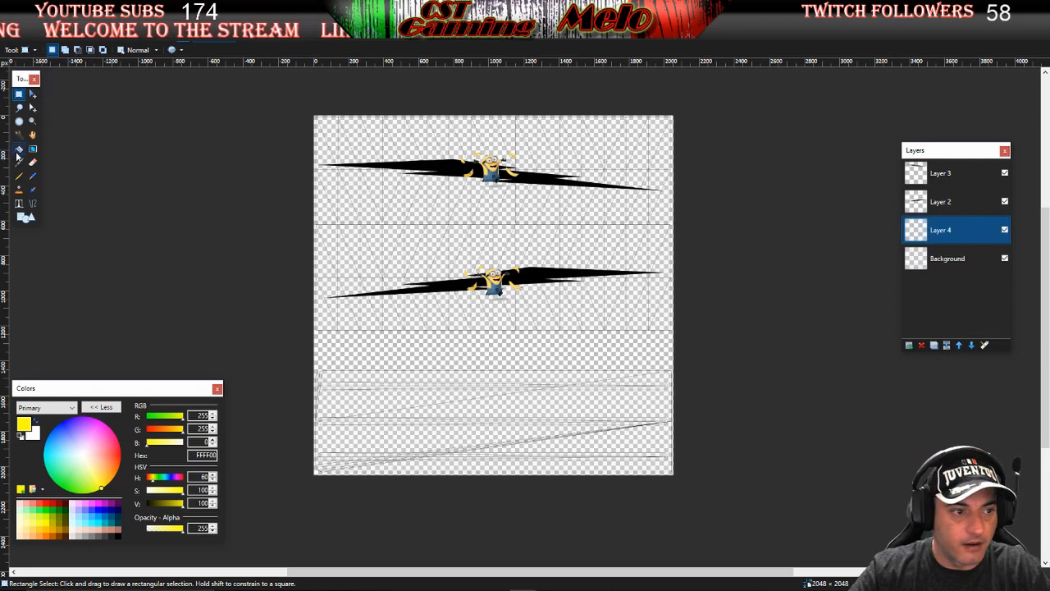
click(19, 149)
click(452, 223)
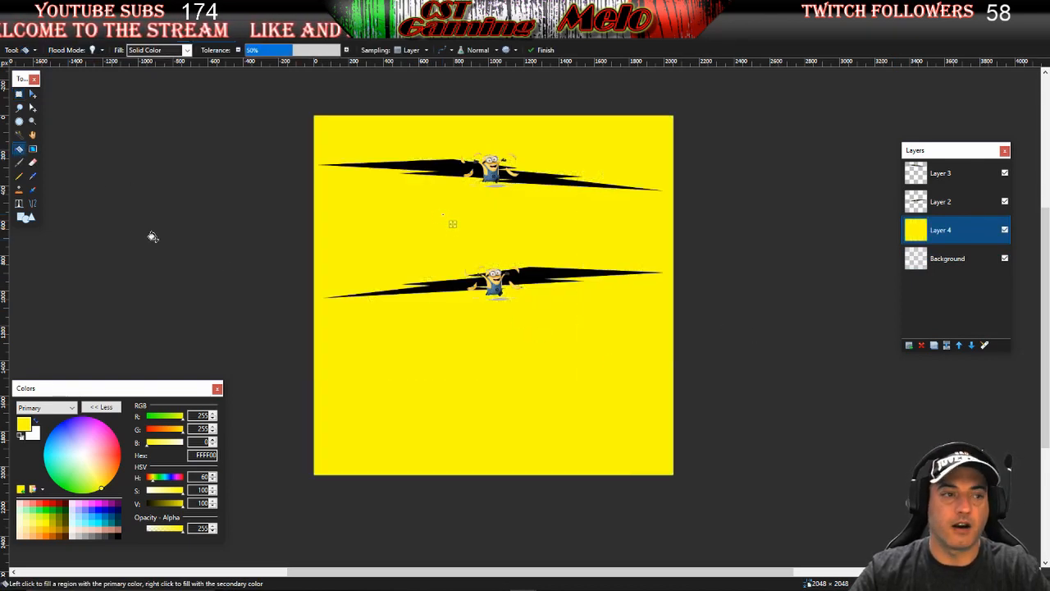
key(s)
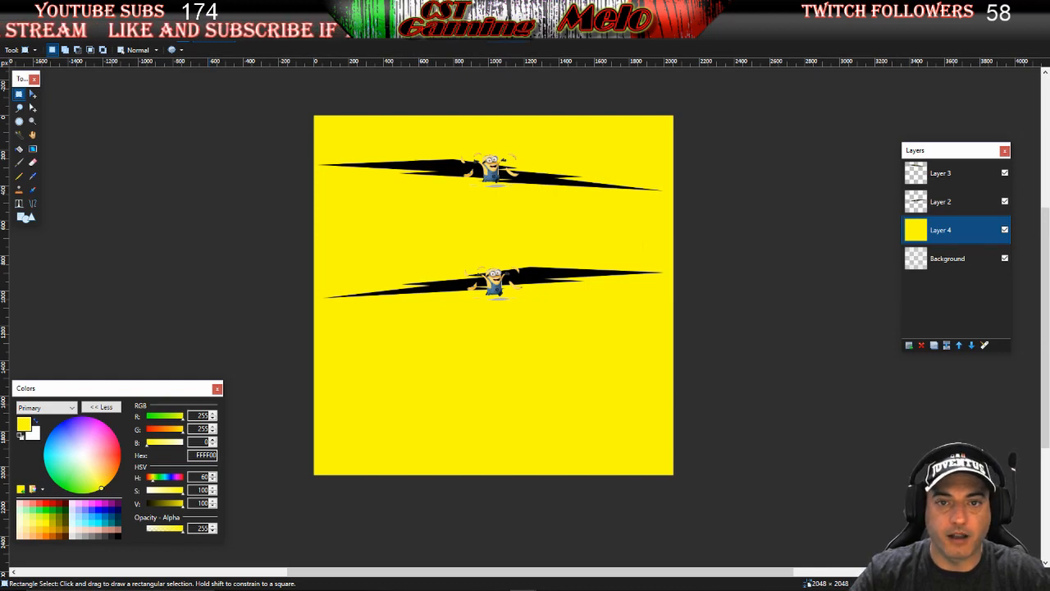
In the blank 1024 × 1024 template, add a new layer and fill it entirely with yellow FFFF00
click(548, 38)
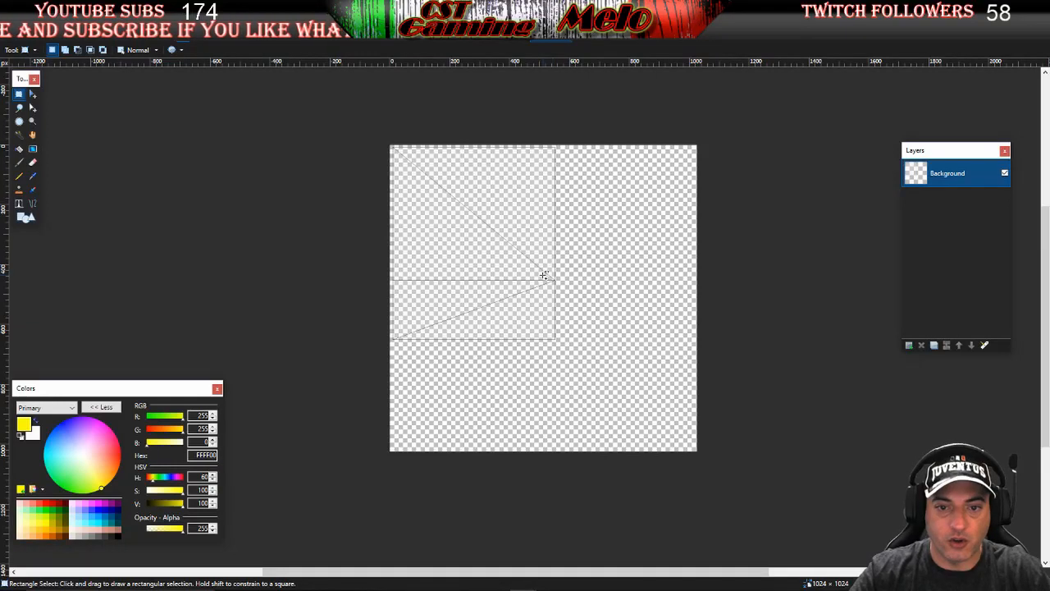
scroll(544, 275, up, 1)
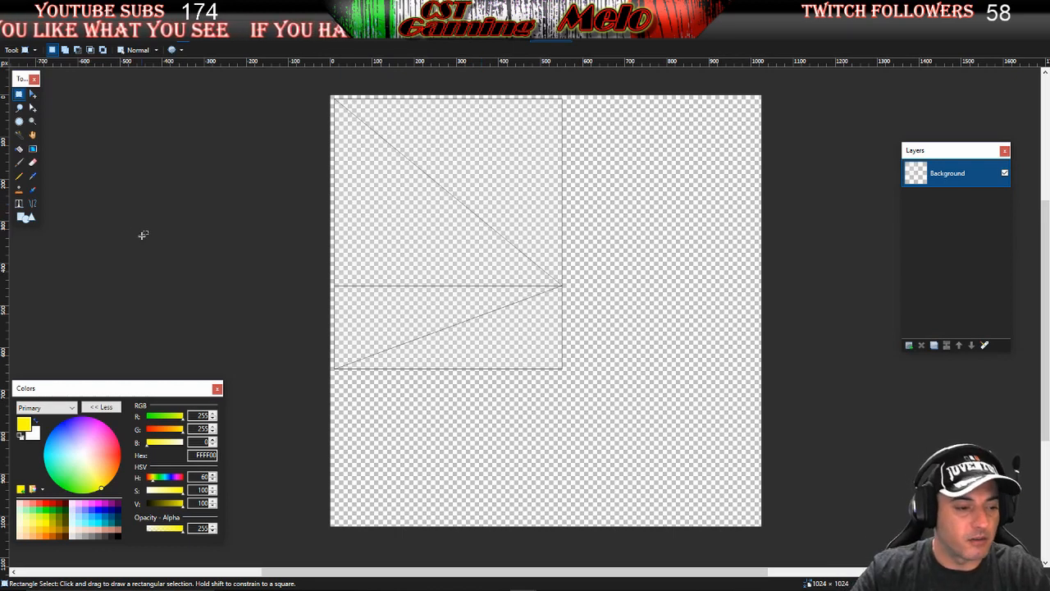
click(909, 345)
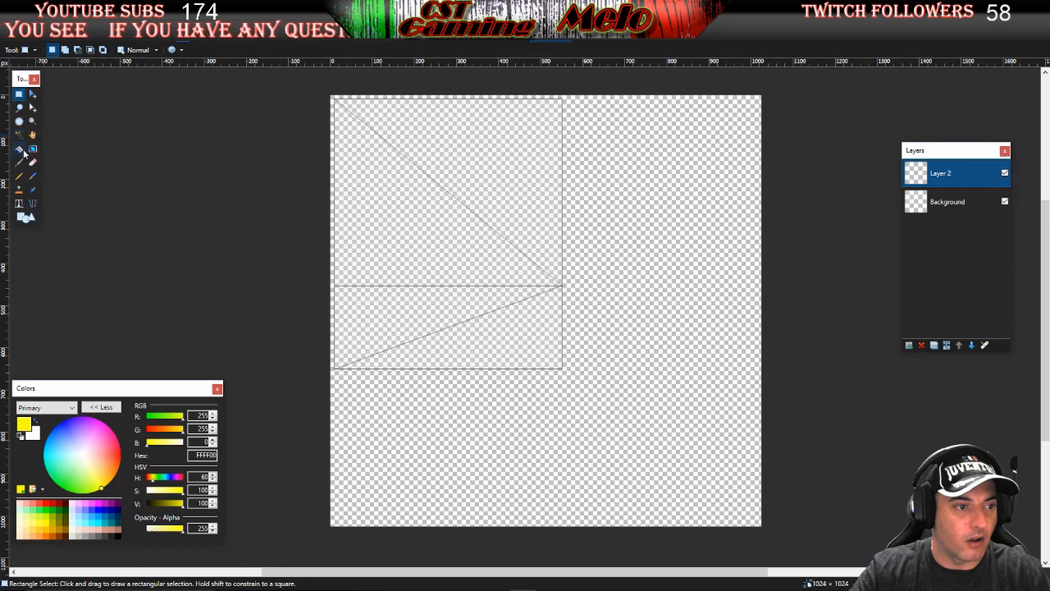
click(20, 150)
click(497, 239)
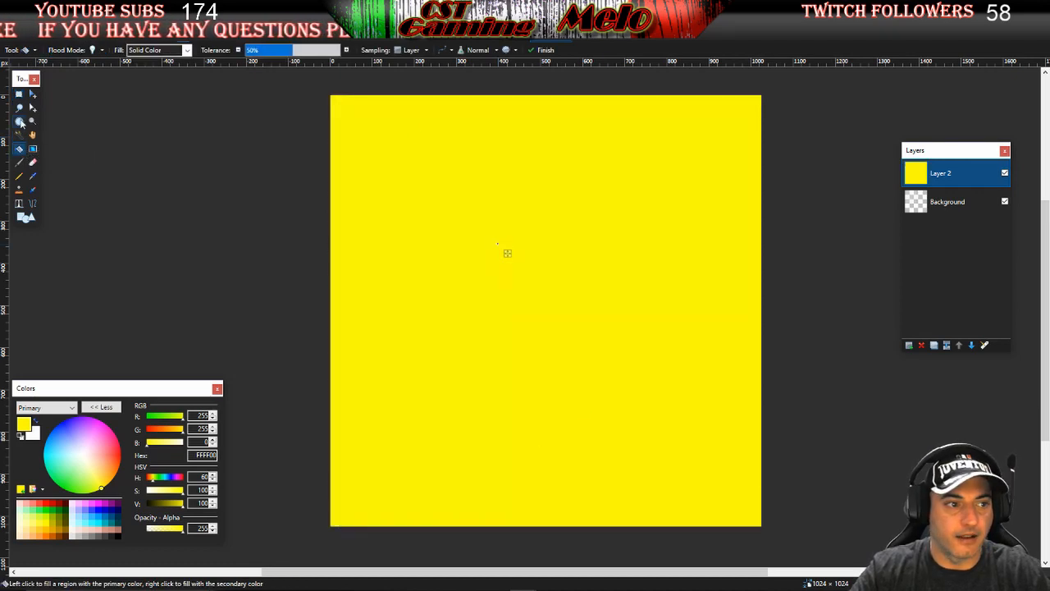
click(18, 95)
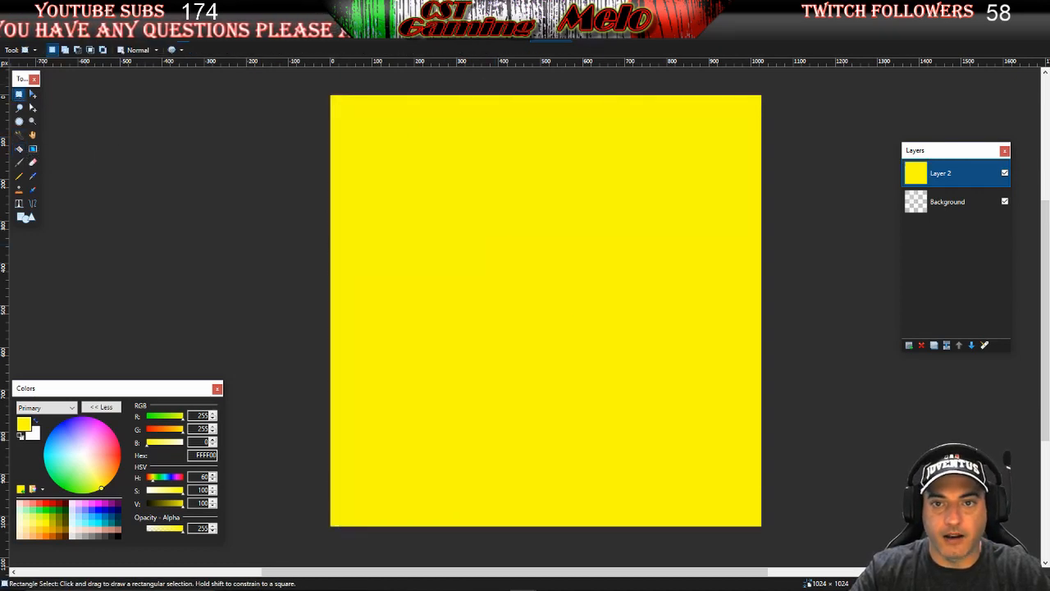
In the blank 1024 × 1024 template with the dense mesh, add a layer and draw a filled black rectangle about 562 × 273 pixels over that mesh
click(593, 33)
scroll(510, 243, left, 3)
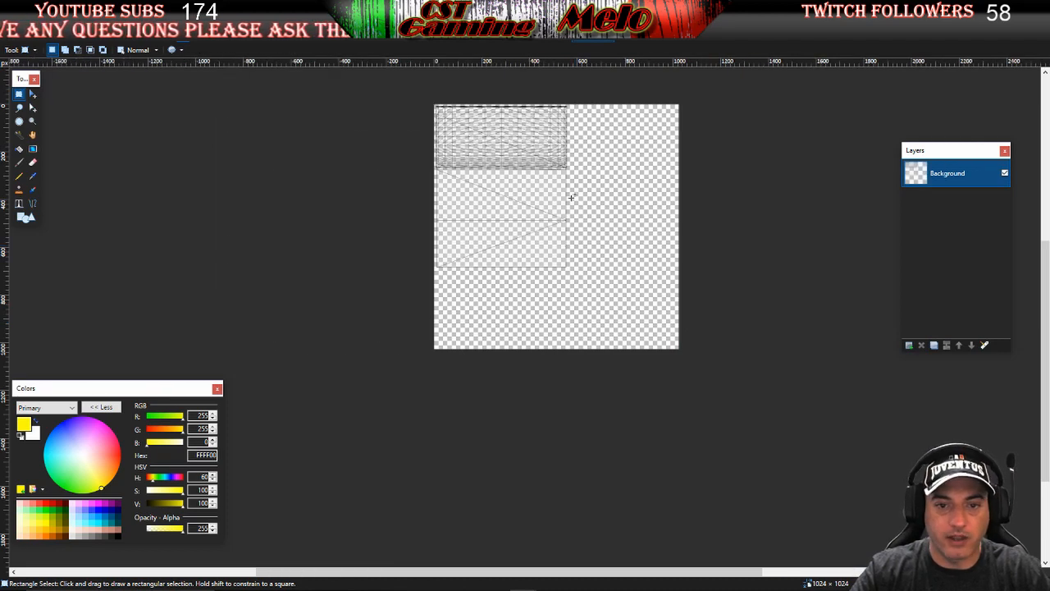
scroll(571, 197, up, 2)
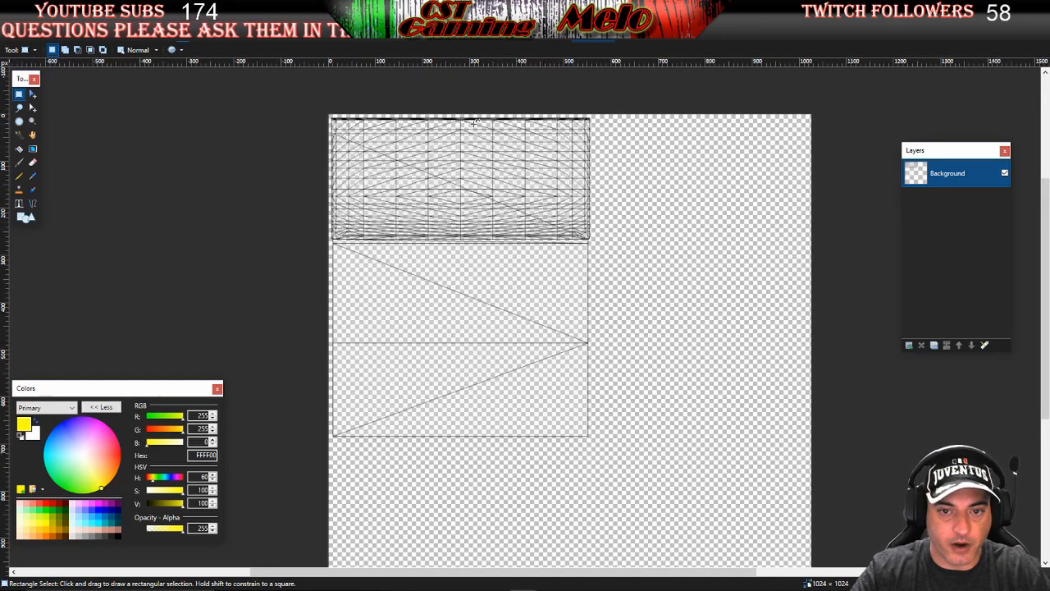
drag(320, 110, 600, 239)
click(703, 353)
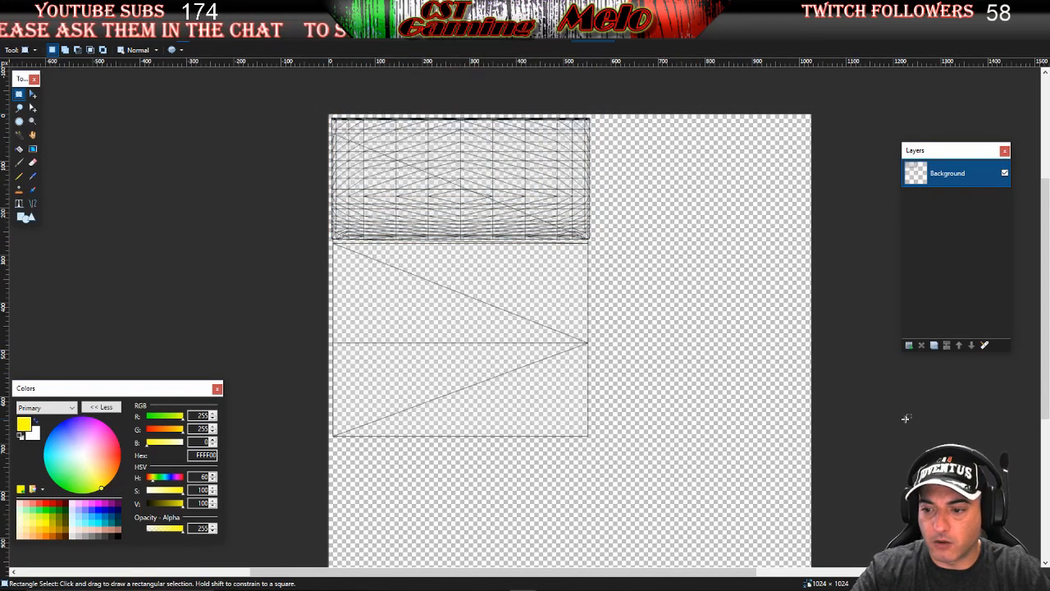
click(908, 345)
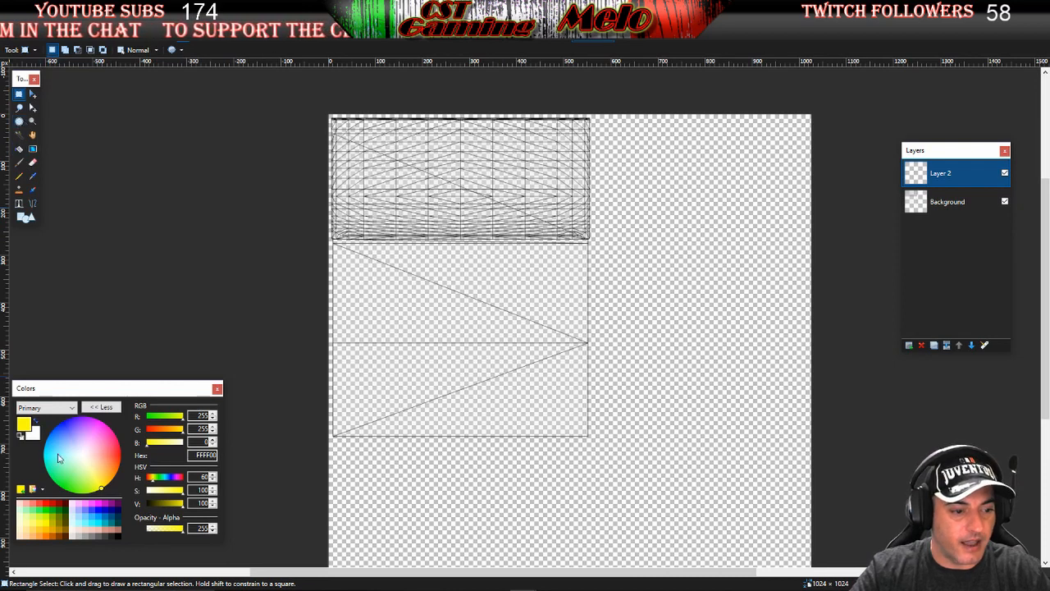
click(22, 438)
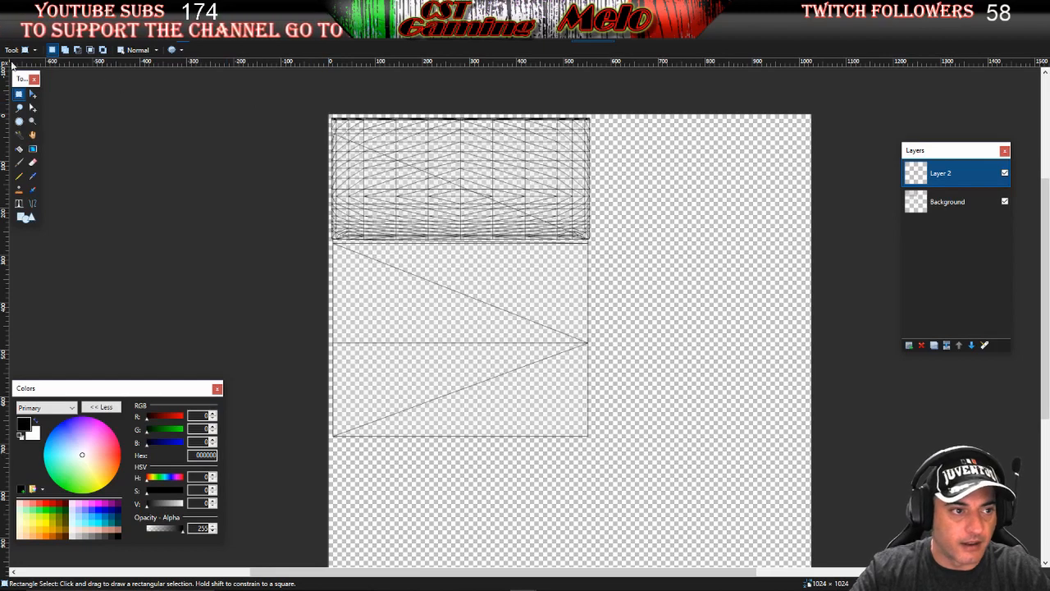
click(25, 216)
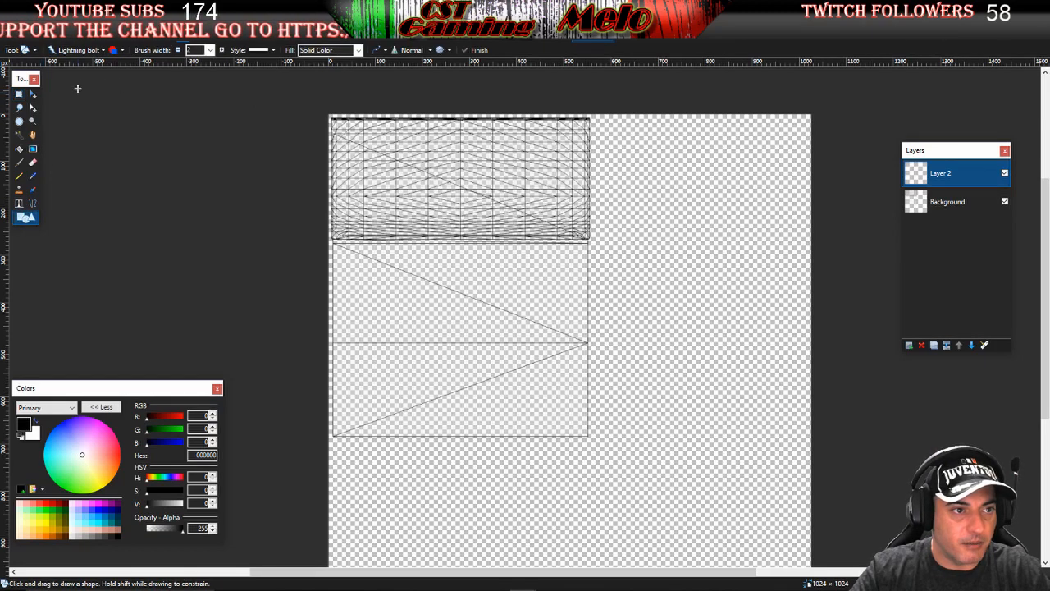
click(78, 50)
click(56, 77)
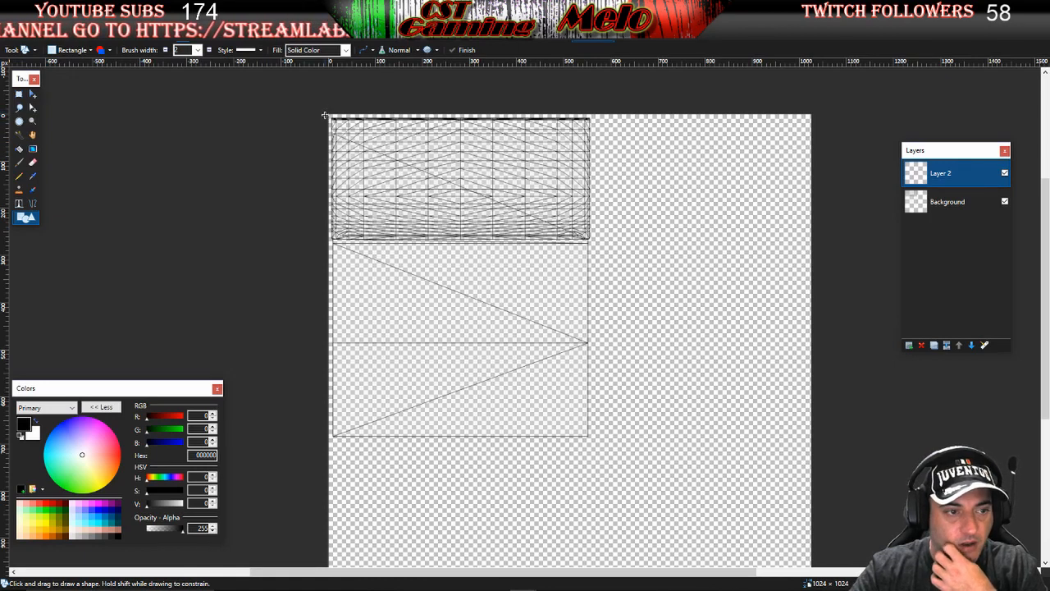
drag(328, 113, 590, 242)
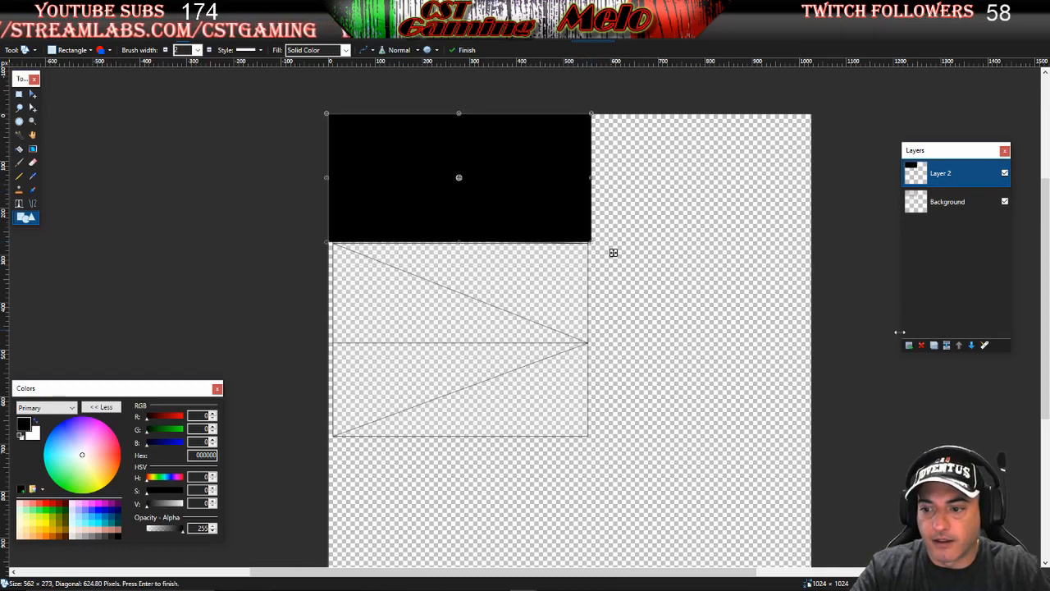
Insert a layer between Background and the black rectangle's layer, and fill it with yellow FFFF00
click(935, 205)
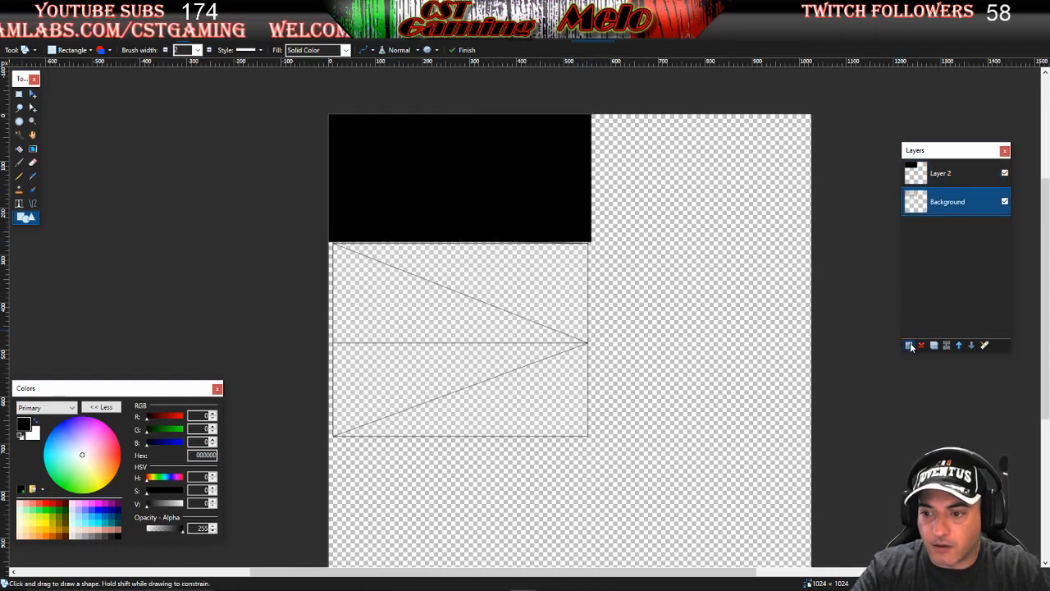
click(909, 345)
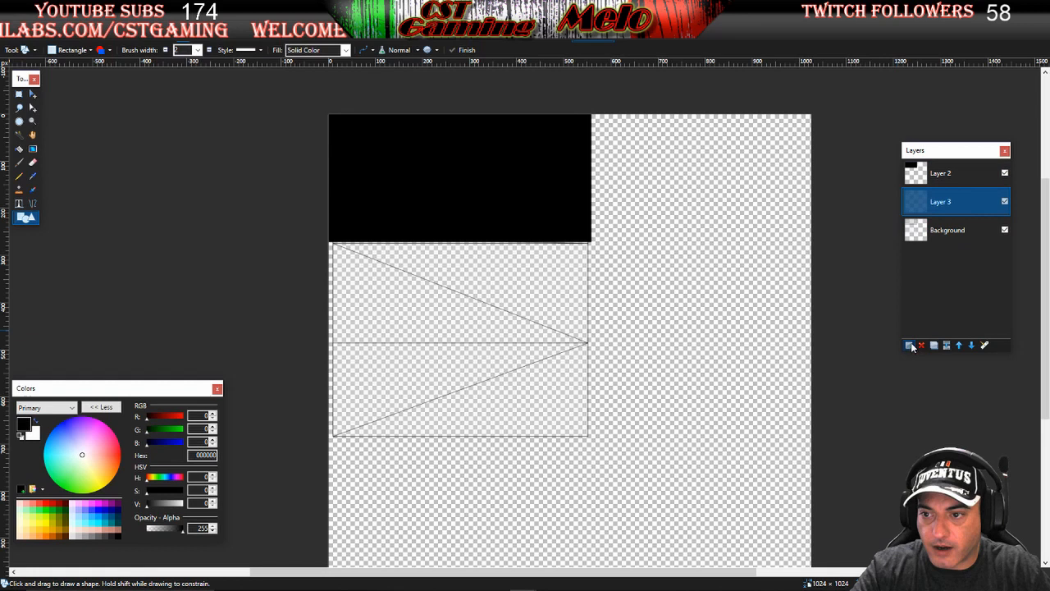
click(43, 507)
click(22, 150)
click(486, 318)
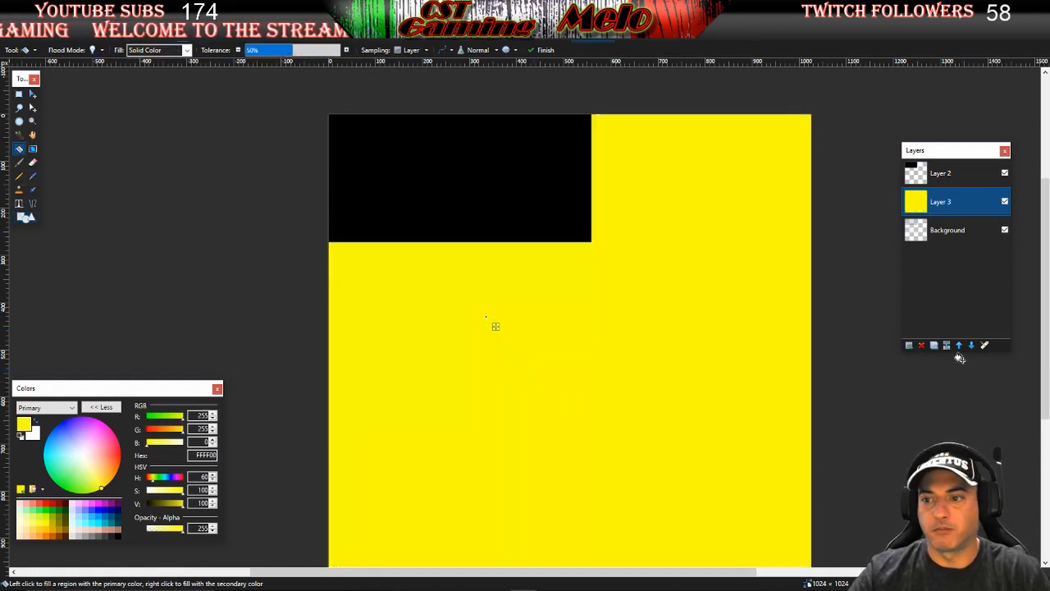
click(19, 94)
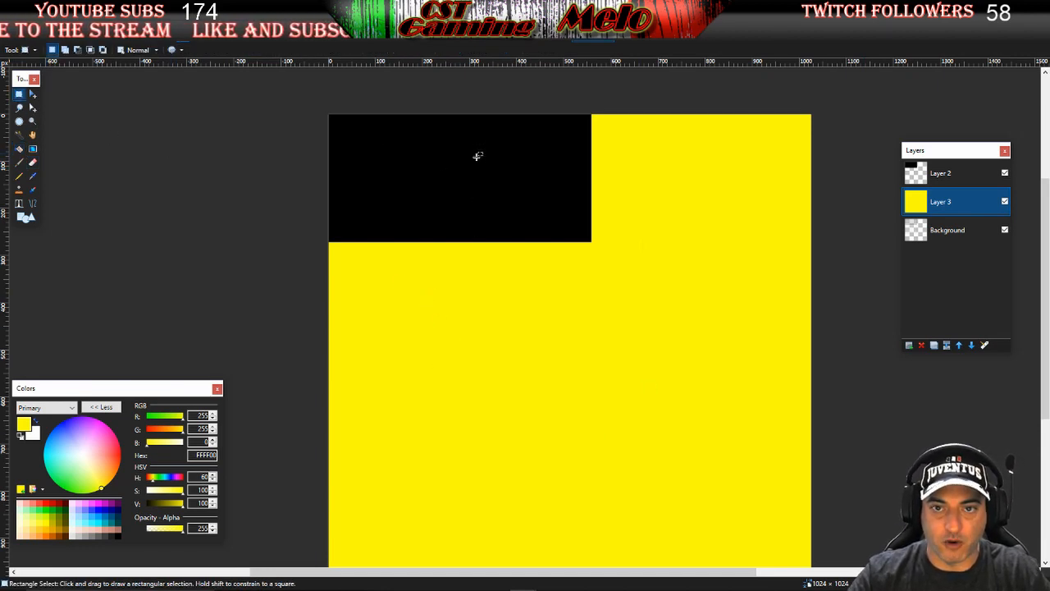
In the next blank template, with the curved wireframe, add a new layer and fill it entirely with black 000000
key(ctrl+Tab)
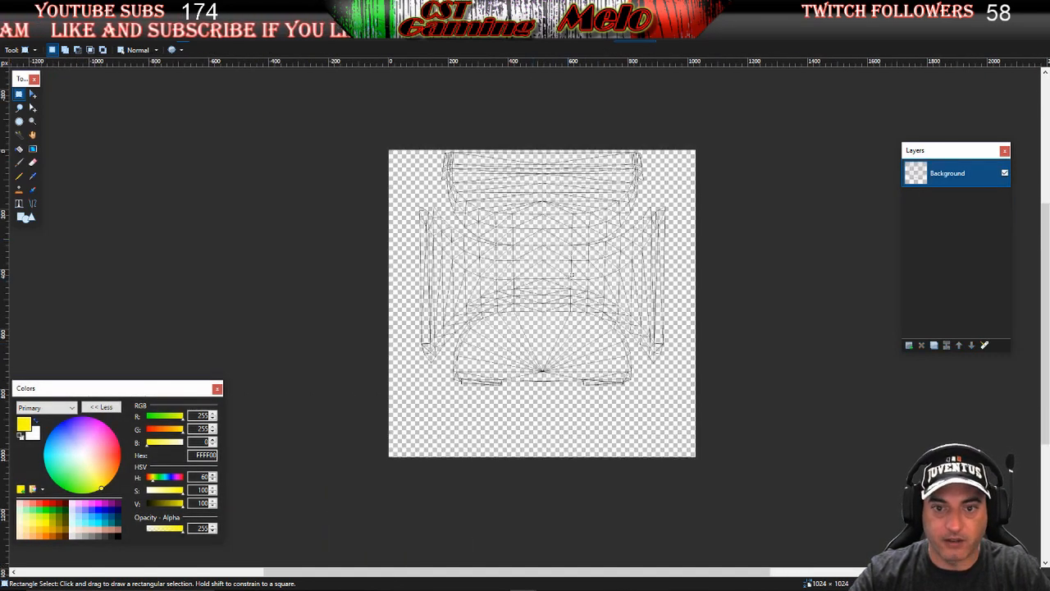
scroll(561, 286, up, 2)
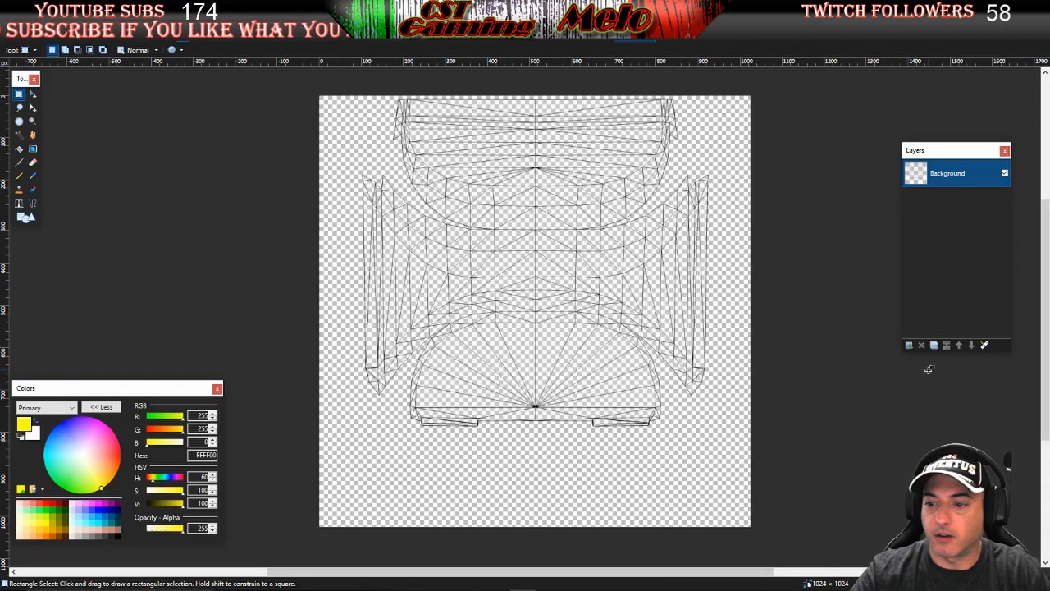
click(908, 346)
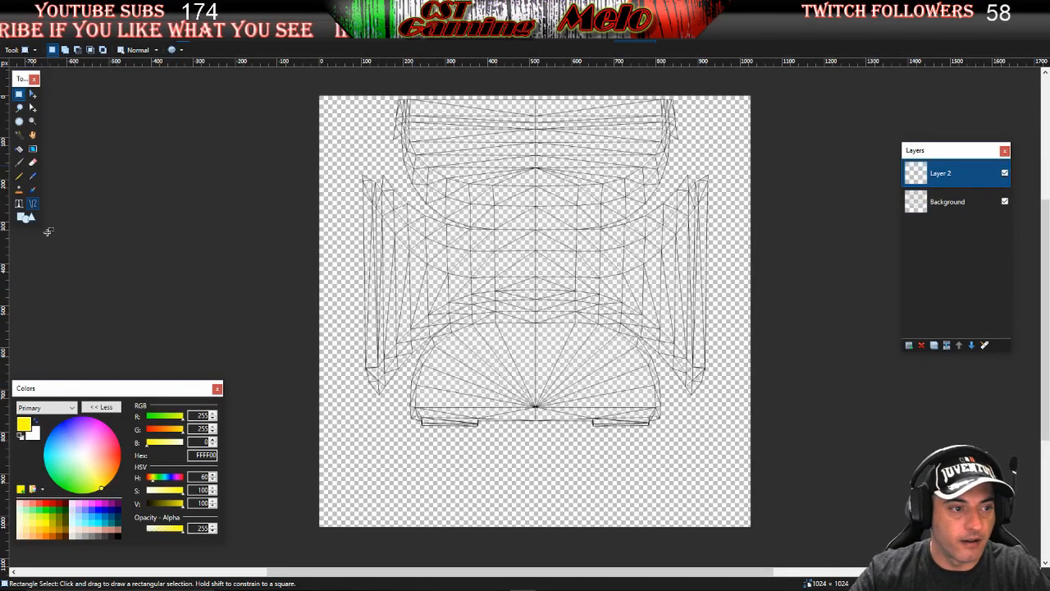
click(21, 436)
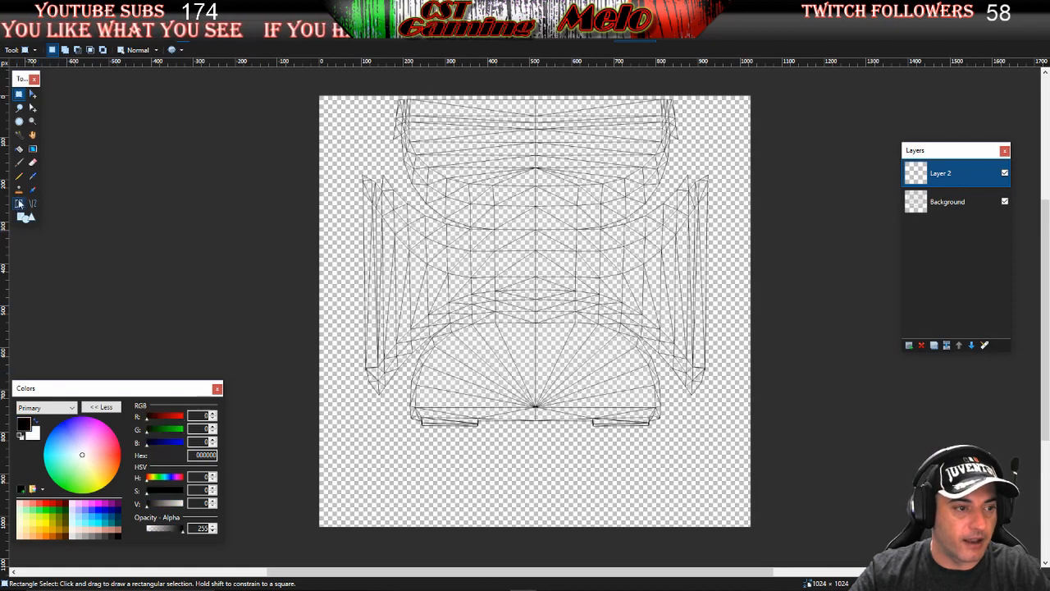
click(19, 150)
click(430, 261)
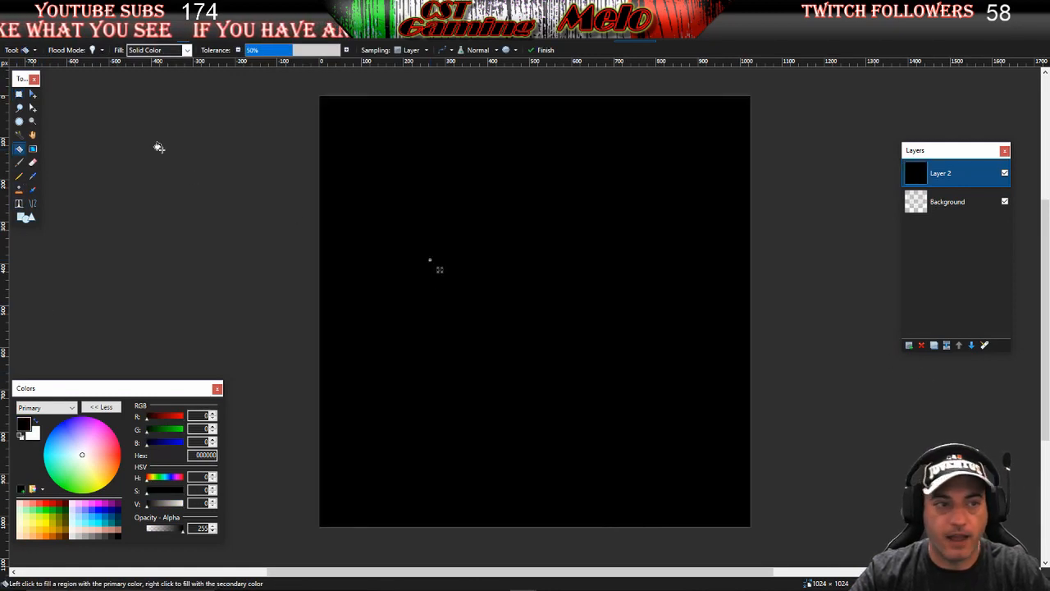
click(19, 96)
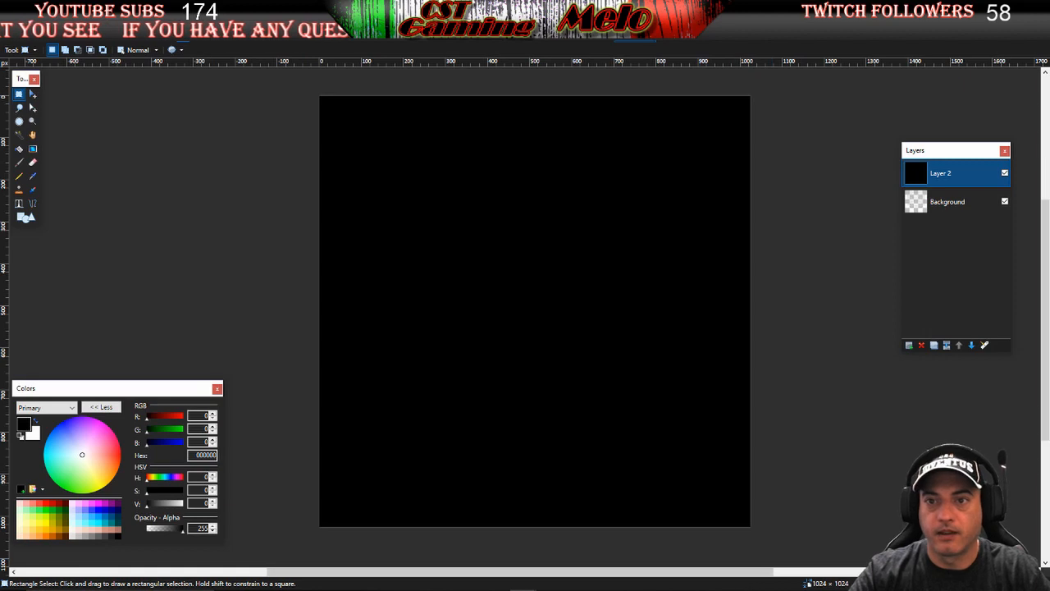
In the blank template with stacked horizontal strips, add a new layer and fill it entirely with yellow FFFF00
click(677, 41)
scroll(525, 240, left, 3)
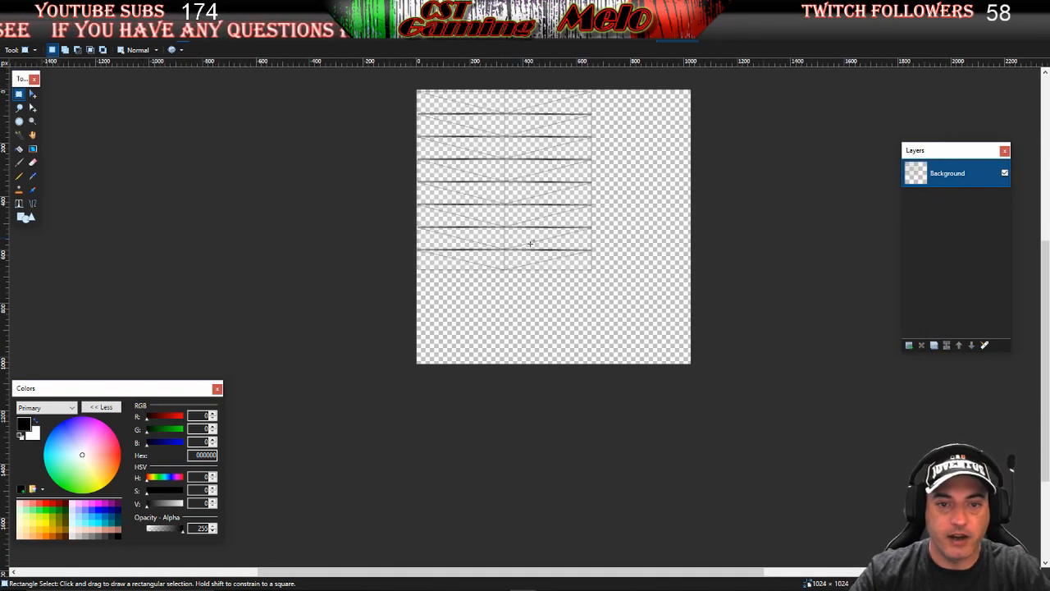
scroll(530, 243, up, 2)
scroll(542, 282, up, 2)
scroll(540, 283, down, 1)
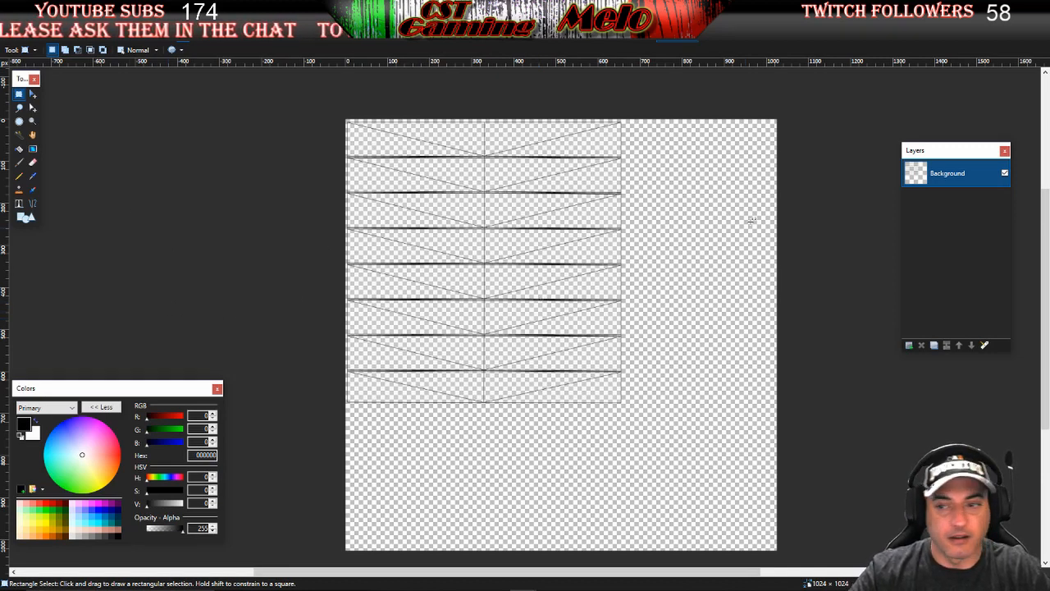
click(908, 344)
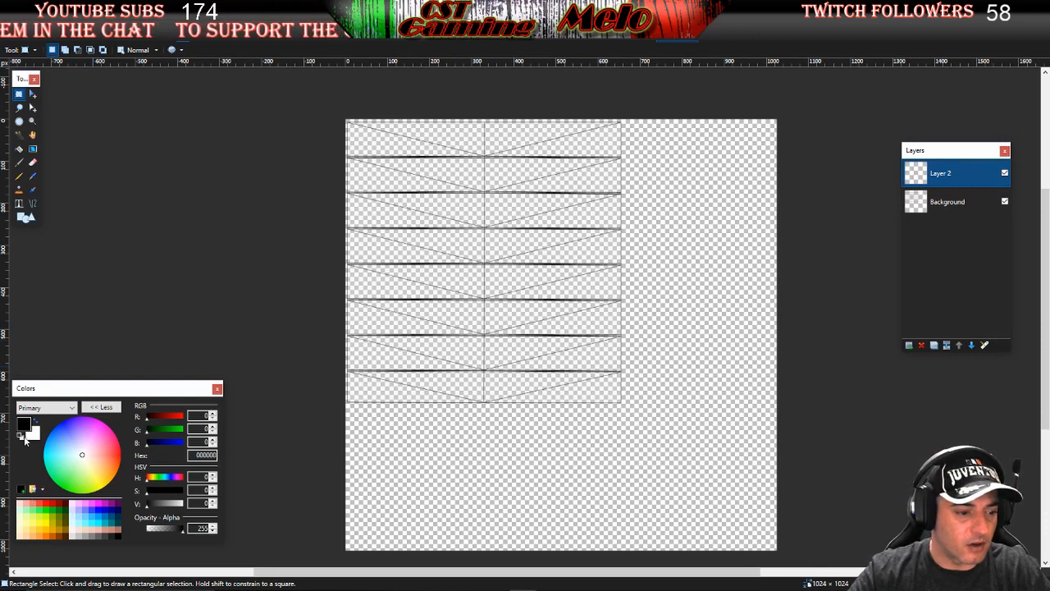
click(46, 525)
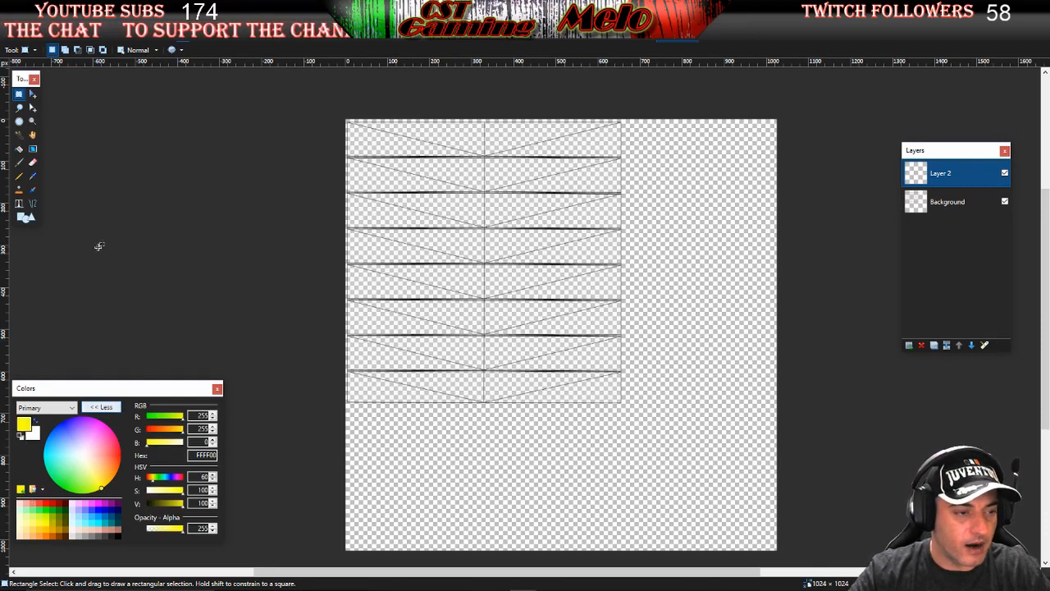
click(20, 150)
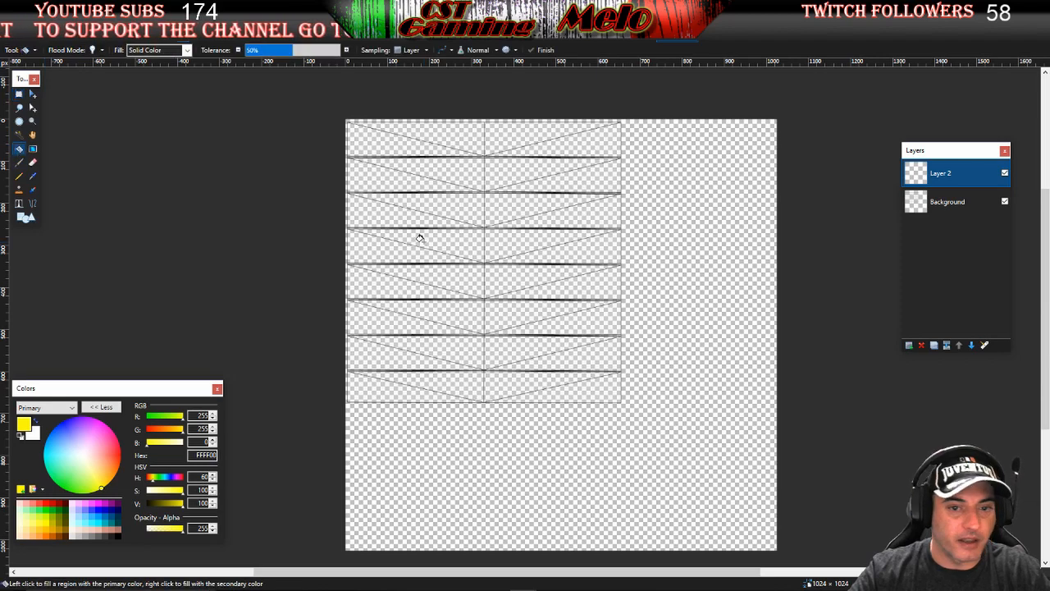
click(424, 242)
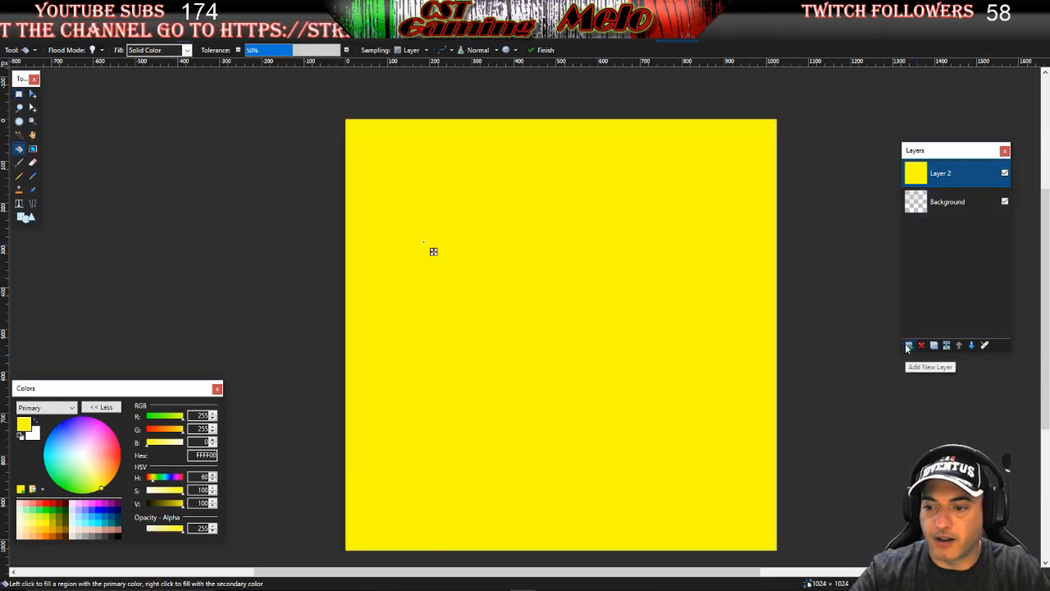
click(19, 94)
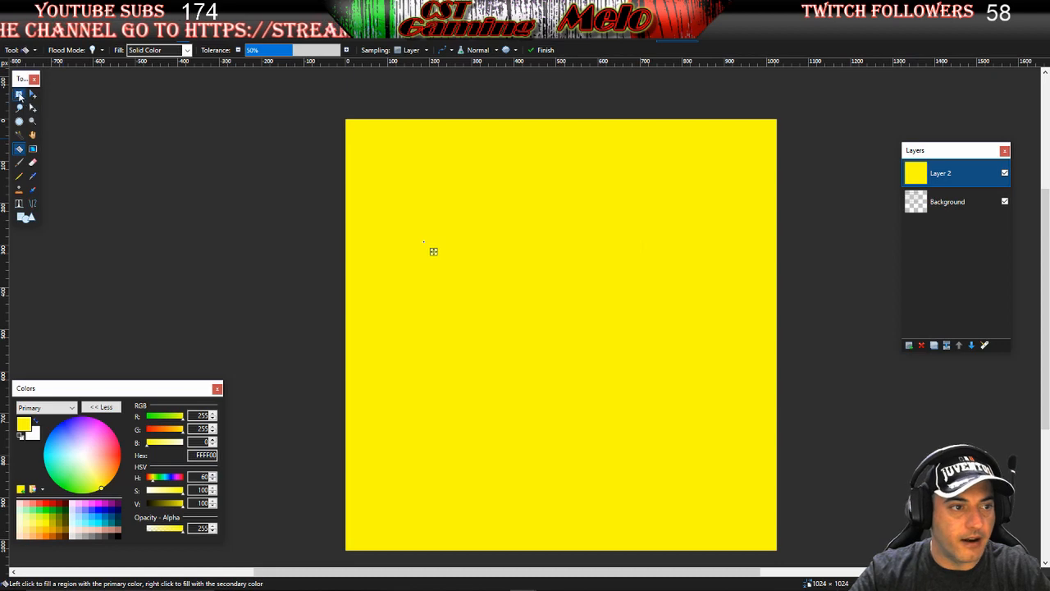
Copy the oval CST Gaming Melo logo onto a new layer above the yellow, keeping the canvas size, and scale it to about 997 × 536 pixels, centred
click(908, 345)
click(761, 35)
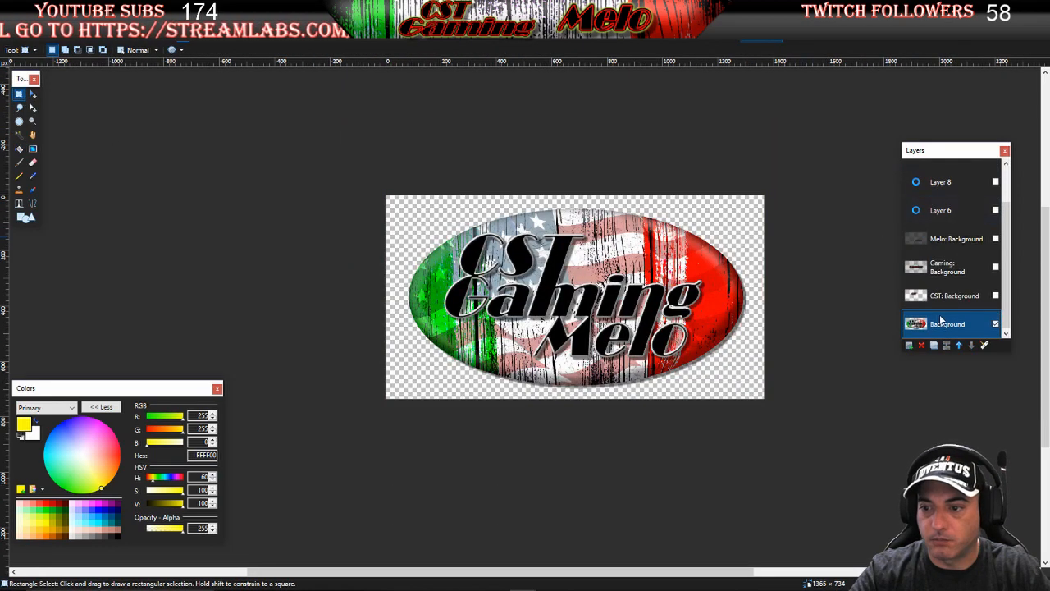
click(676, 34)
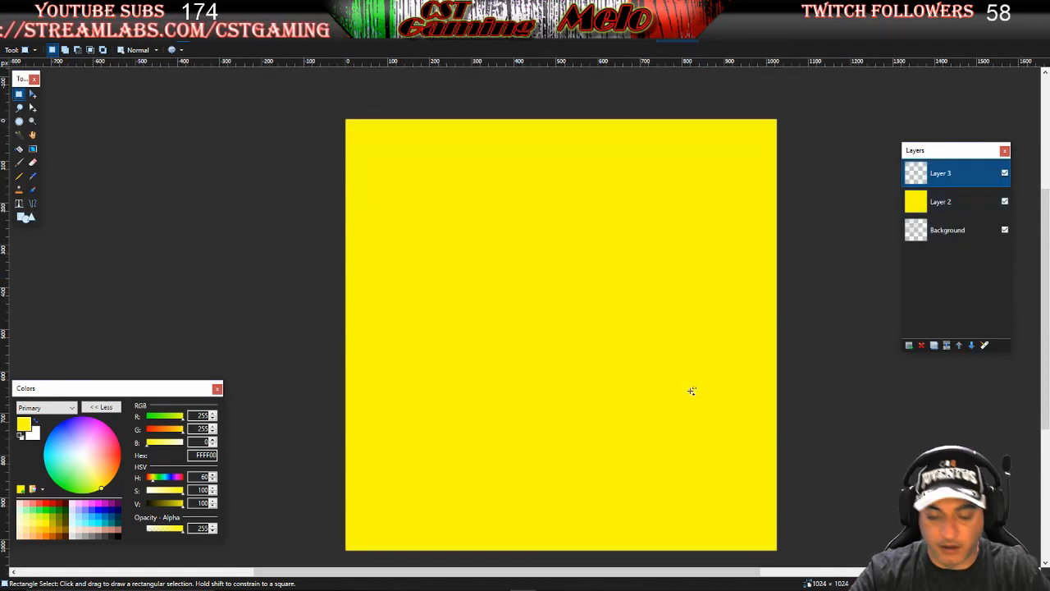
key(ctrl+v)
key(Down)
key(Return)
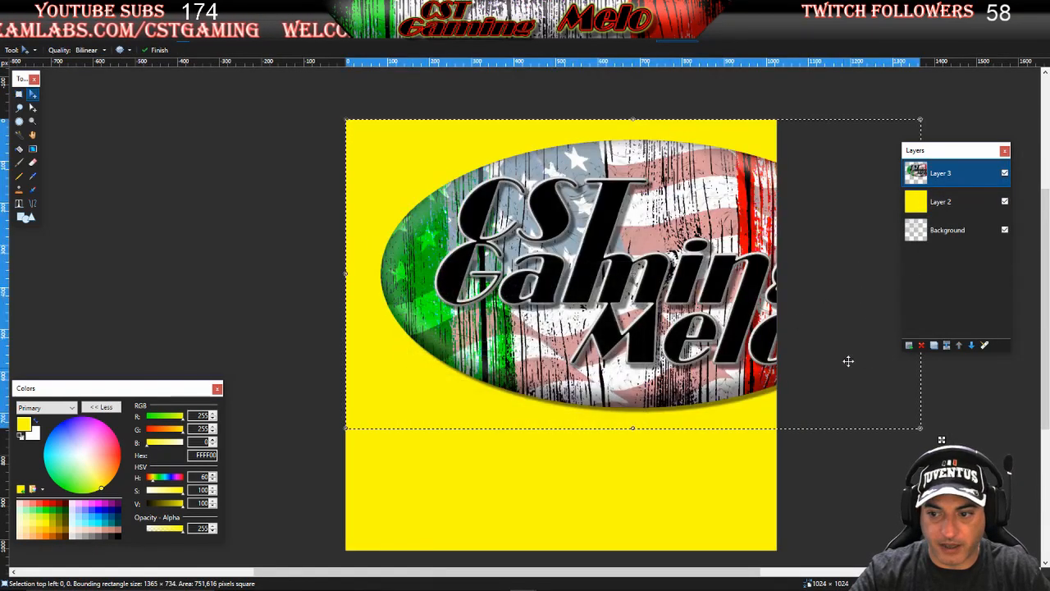
drag(921, 392, 788, 465)
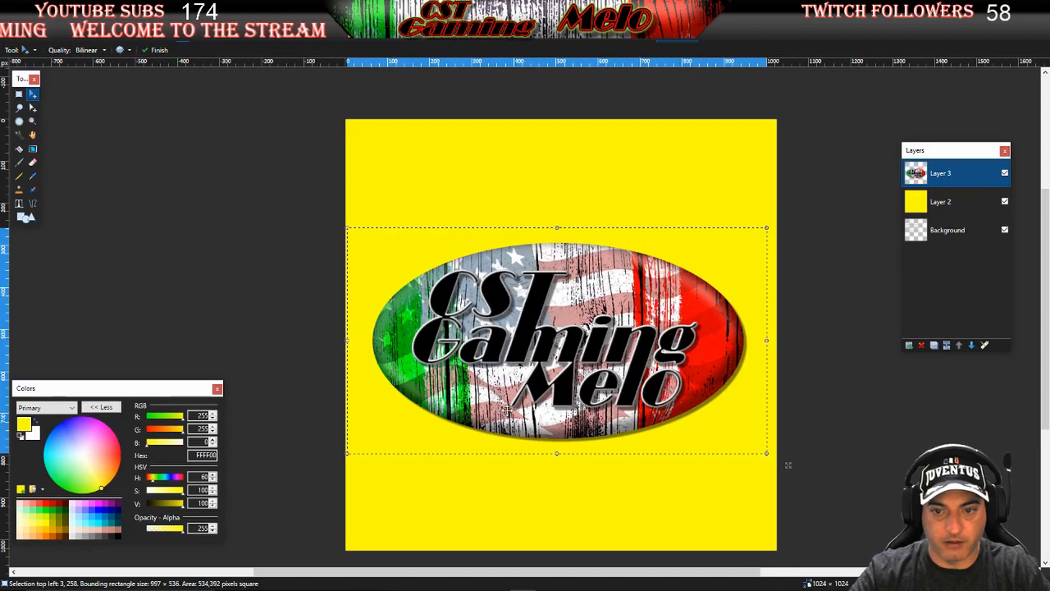
click(21, 96)
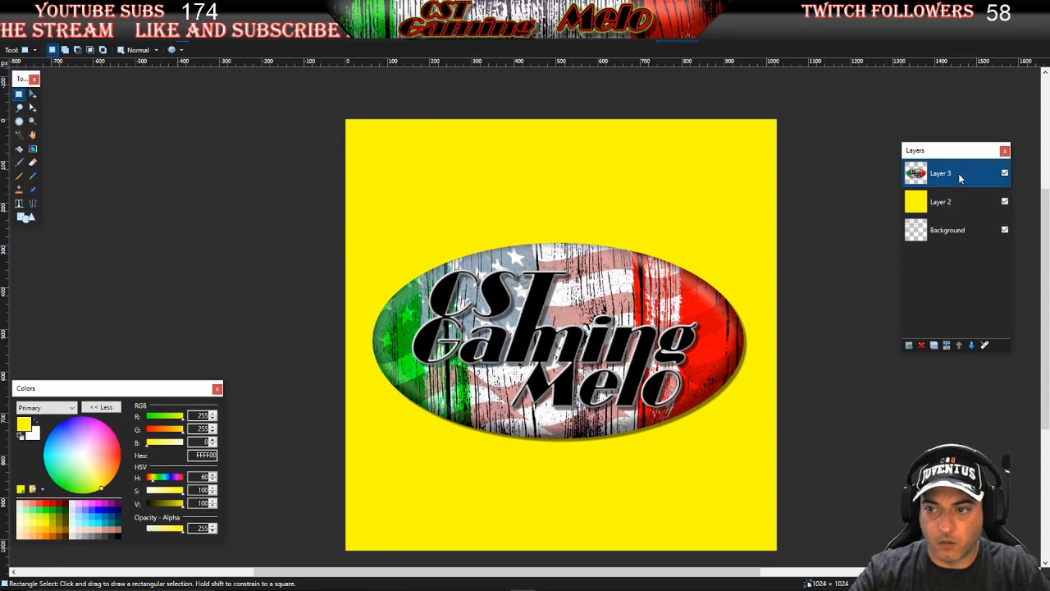
In the blank template with two tall panels split by diagonal lines, add a new layer above Background
click(718, 38)
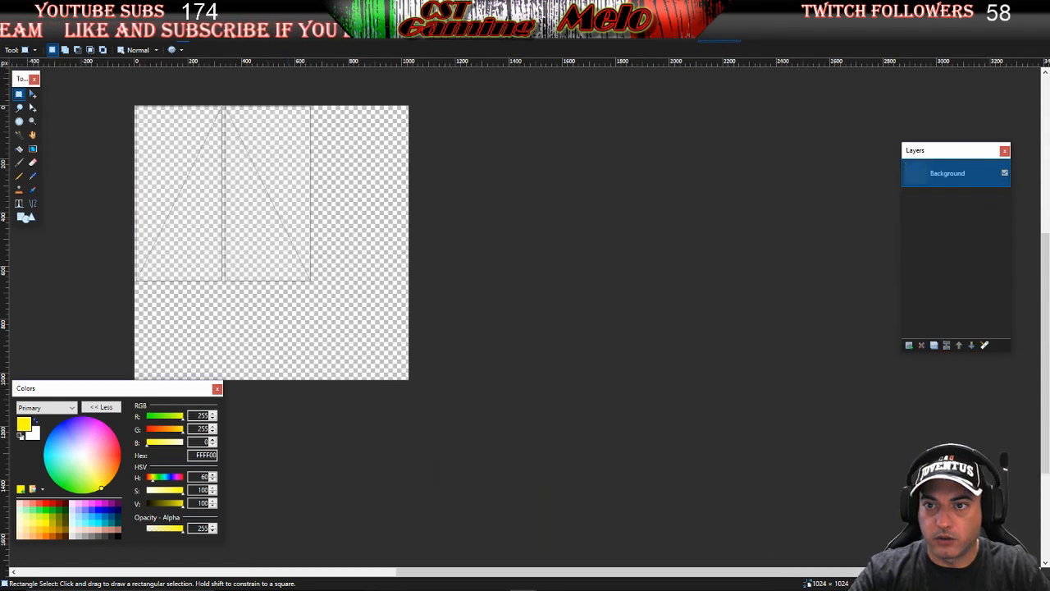
scroll(525, 262, left, 5)
scroll(583, 243, up, 2)
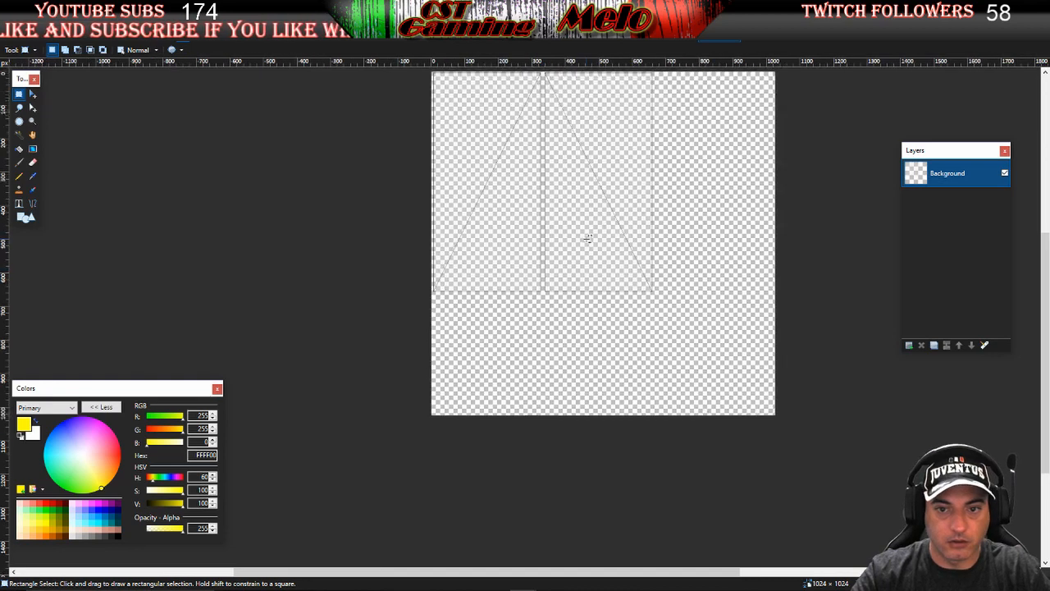
scroll(560, 352, up, 3)
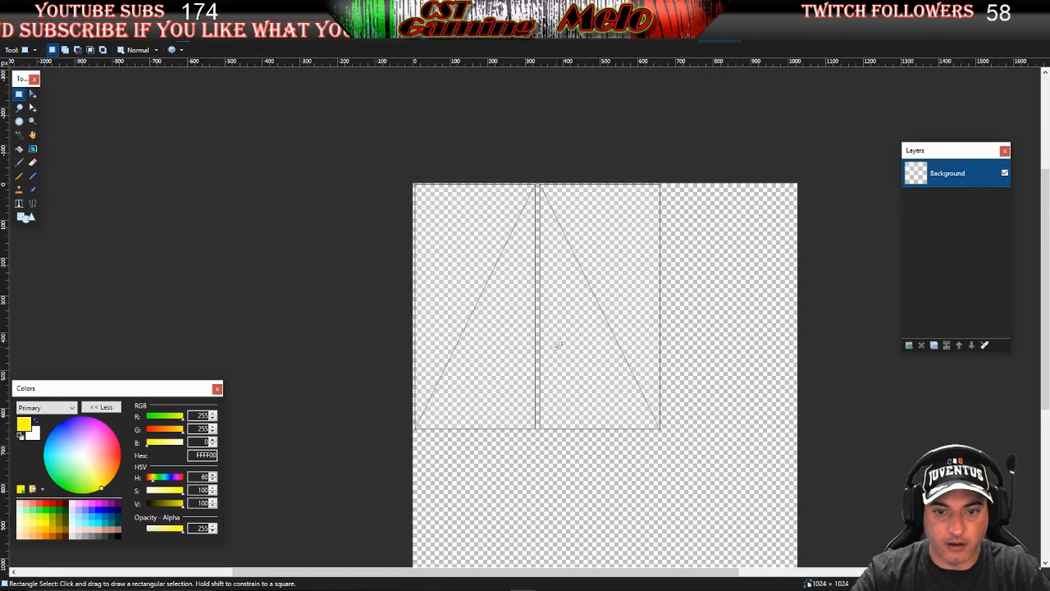
scroll(559, 346, up, 1)
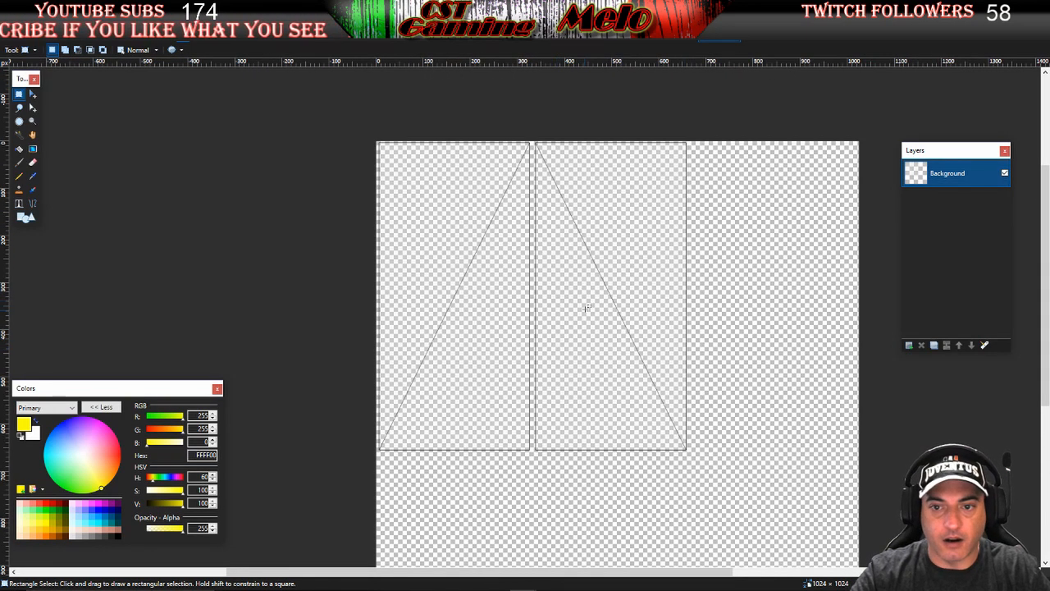
click(909, 344)
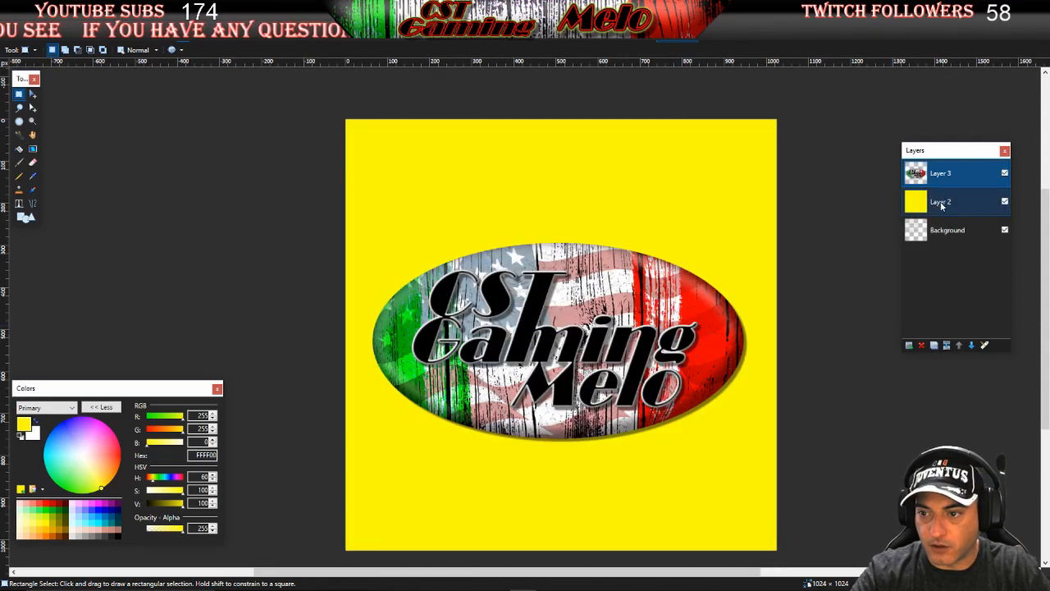
In the strips template, move the yellow layer below Background and select an area of about 999 × 515 pixels around the oval logo
drag(943, 201, 947, 257)
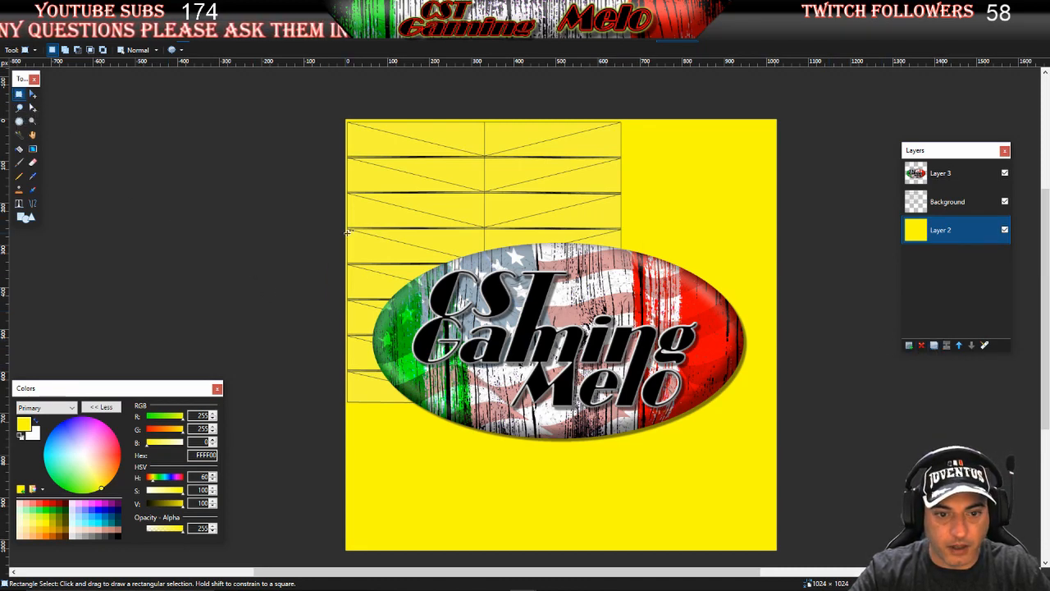
drag(346, 233, 767, 450)
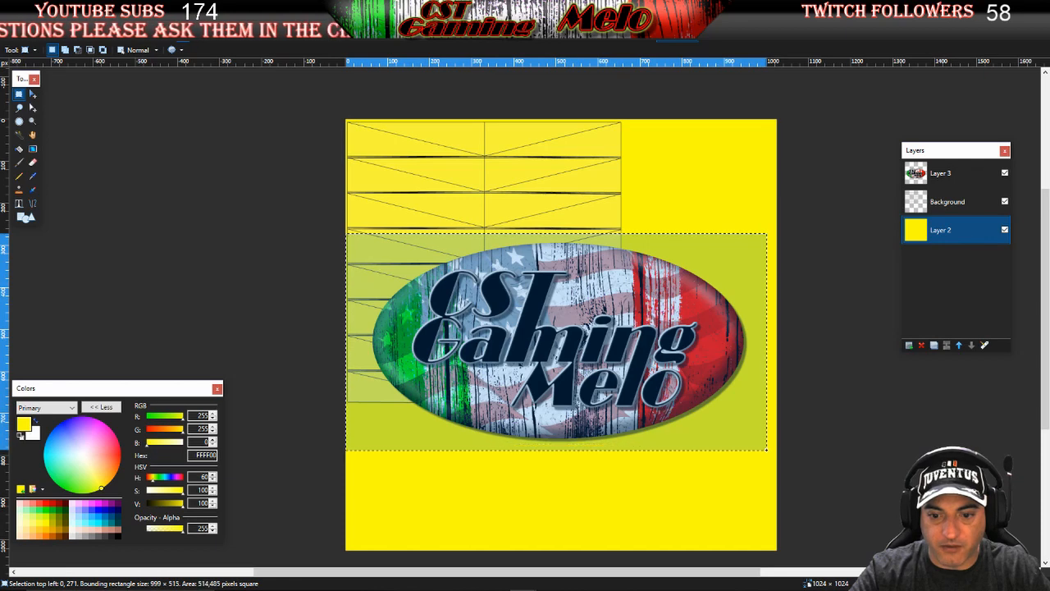
Scale the selected logo on Layer 3 to about 644 × 333 pixels, centre it over the strips, and return the yellow layer above Background
click(33, 107)
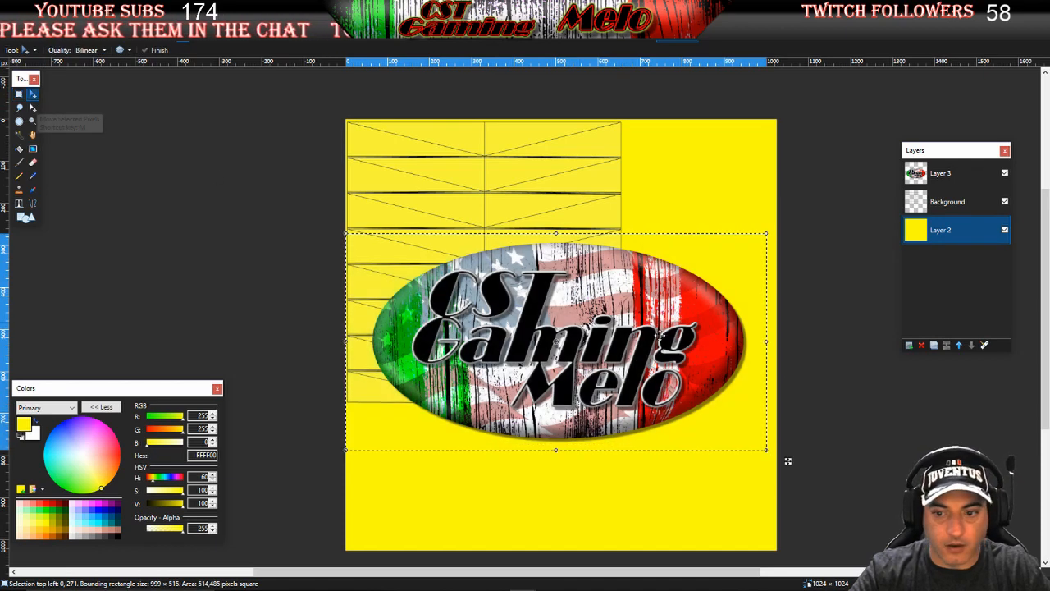
drag(766, 449, 680, 427)
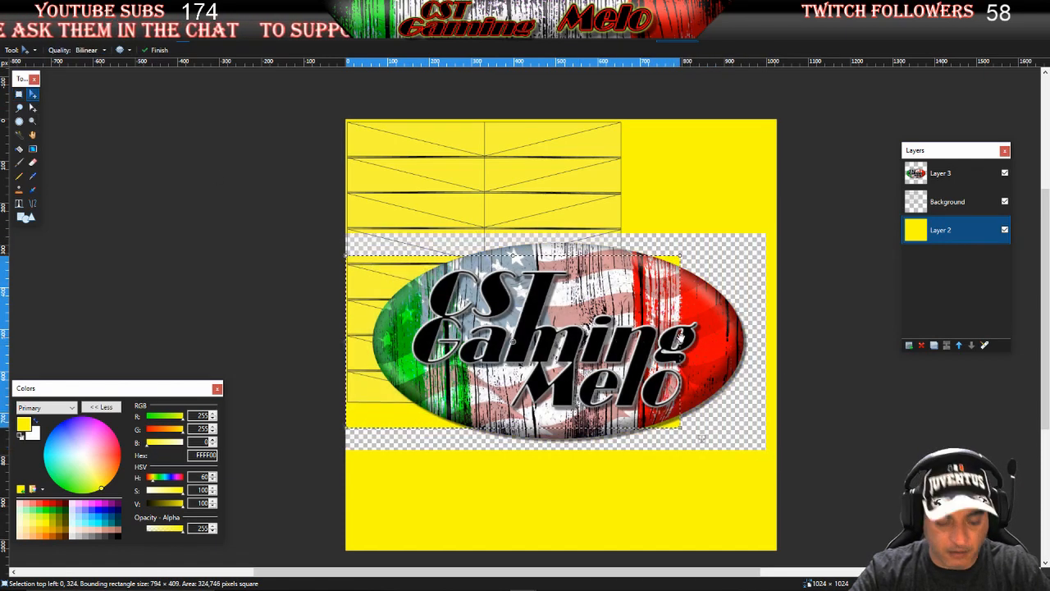
key(ctrl+z)
click(940, 173)
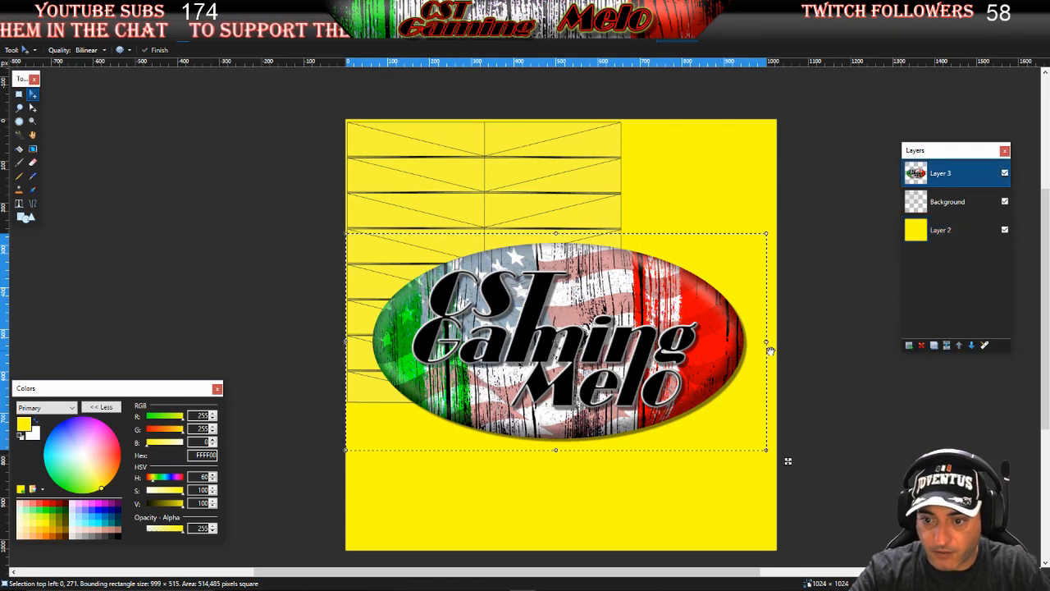
drag(766, 340, 617, 336)
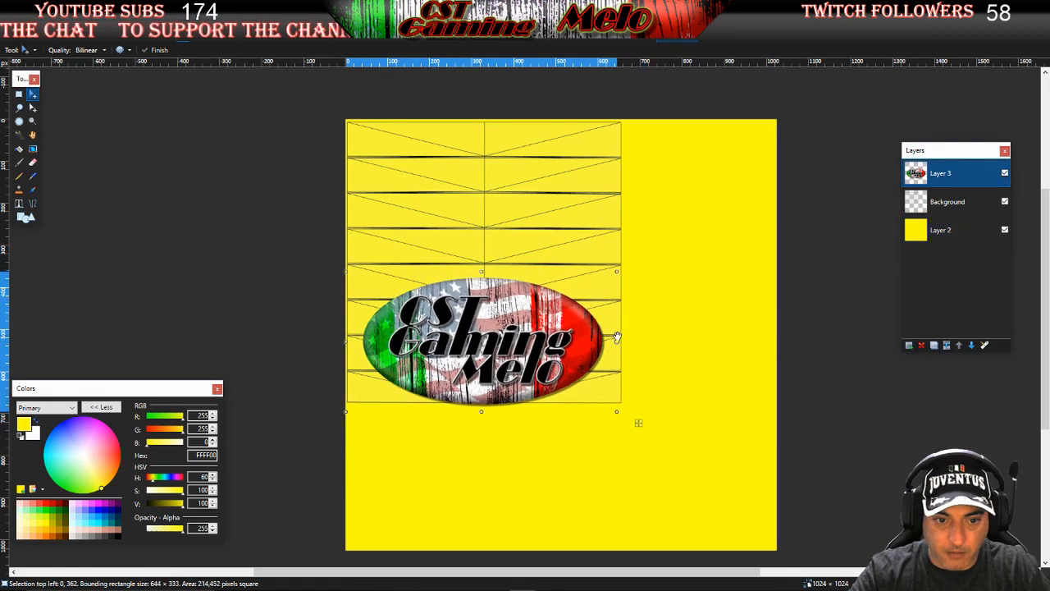
drag(552, 360, 554, 269)
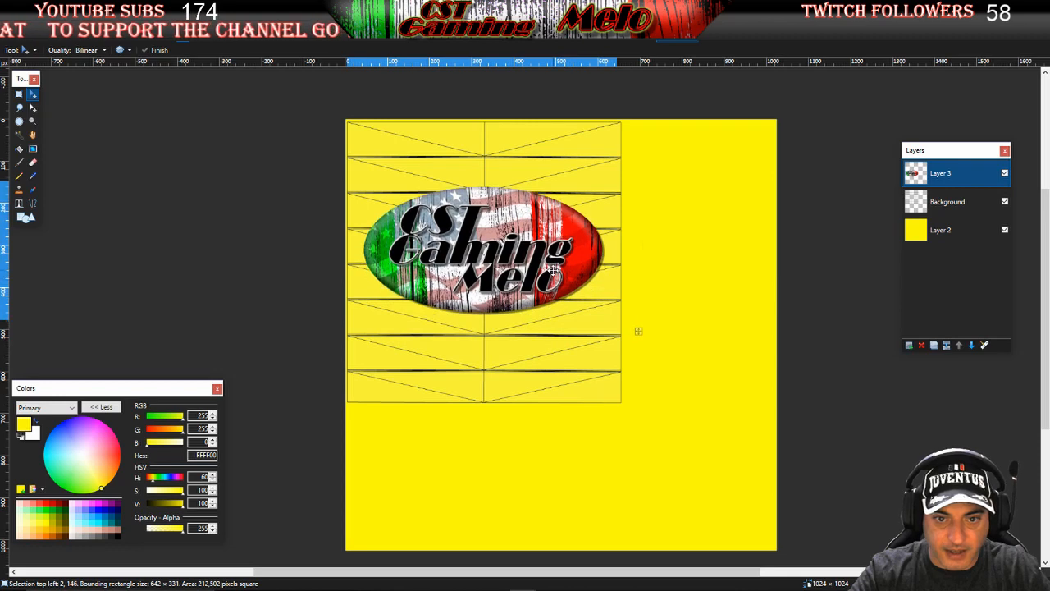
click(939, 230)
drag(939, 232, 938, 210)
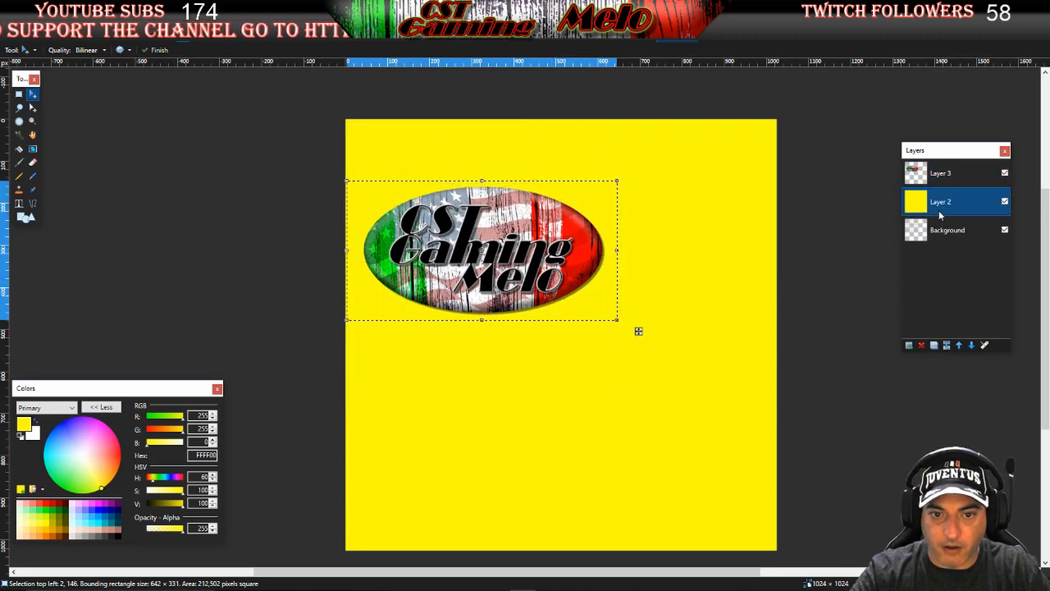
Paste the CST Gaming Melo logo onto the two-panel template's new layer, scaling the selection to about 667 × 666 pixels and centring it over both panels
click(716, 36)
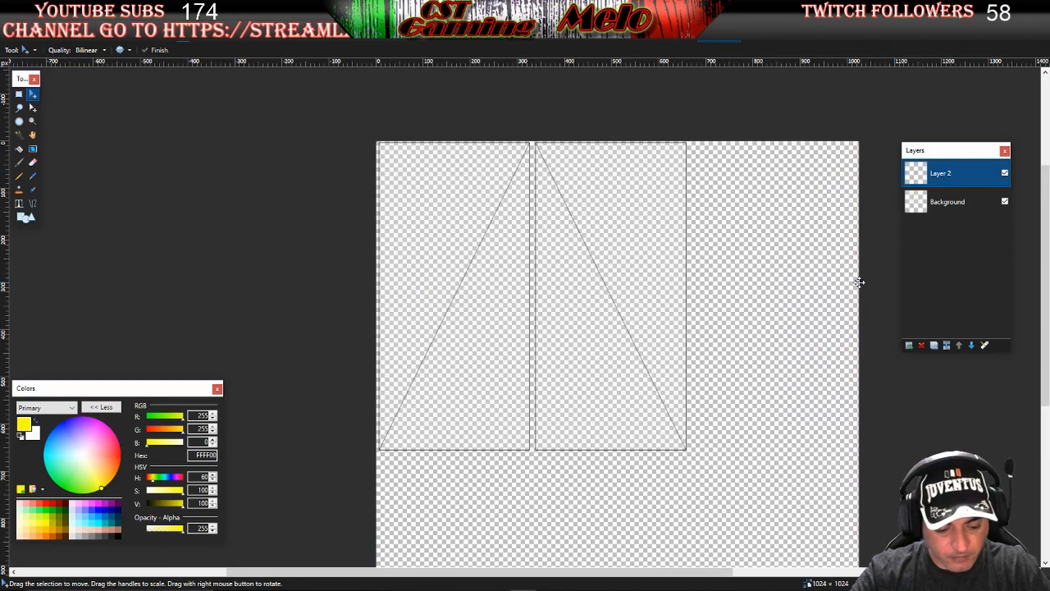
key(ctrl+v)
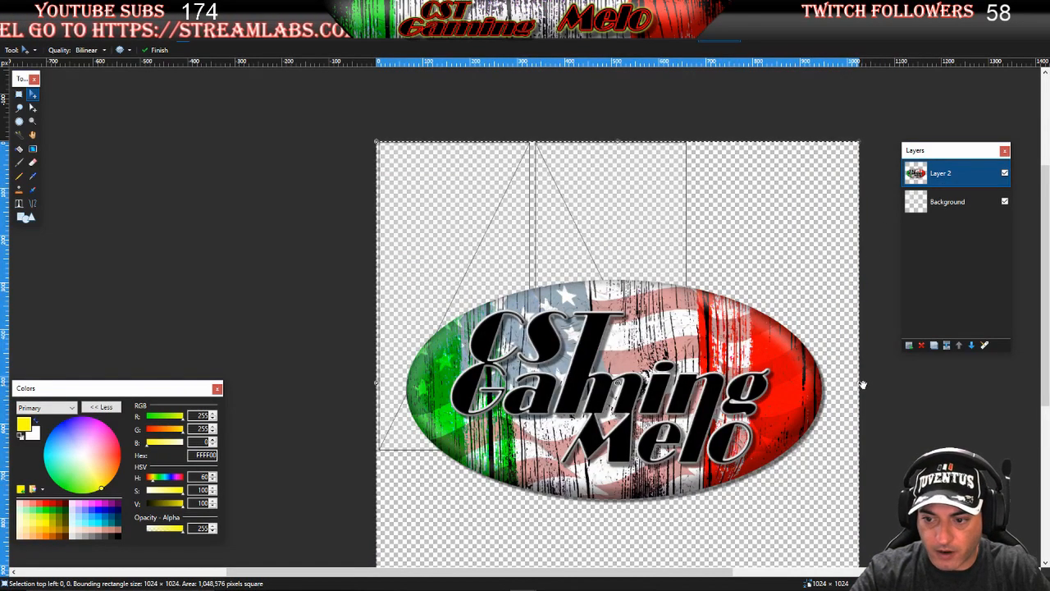
drag(786, 383, 690, 382)
drag(621, 418, 623, 320)
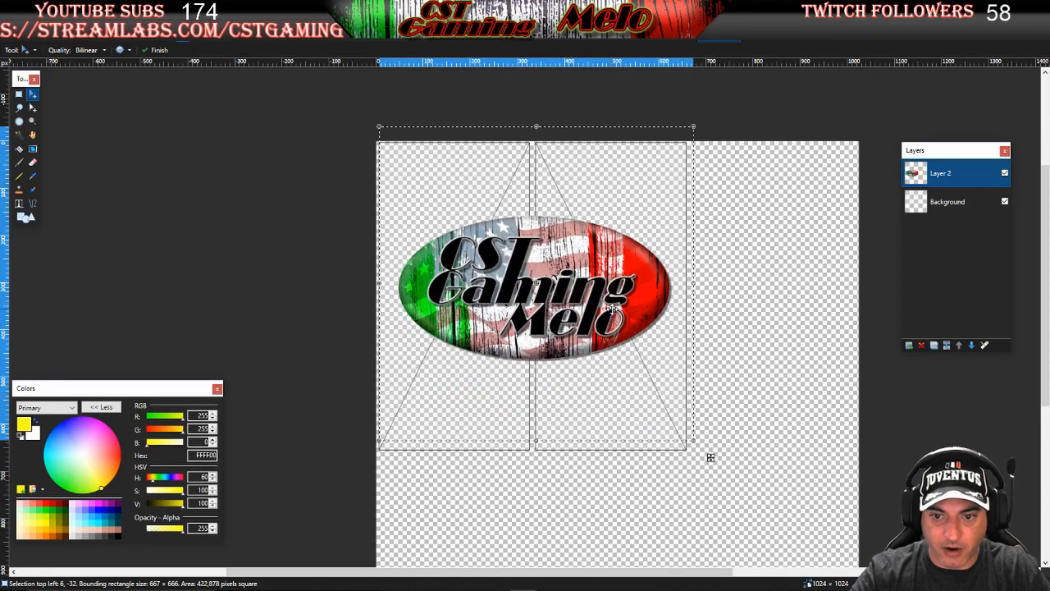
Insert a layer between Background and the logo layer, and fill it entirely with yellow FFFF00
click(952, 200)
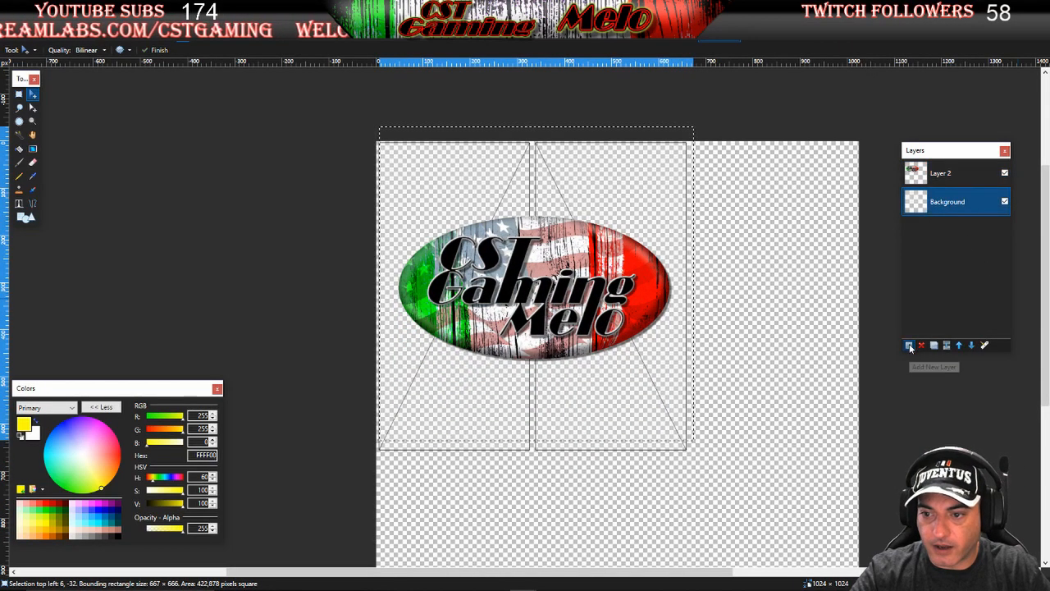
click(908, 345)
click(19, 149)
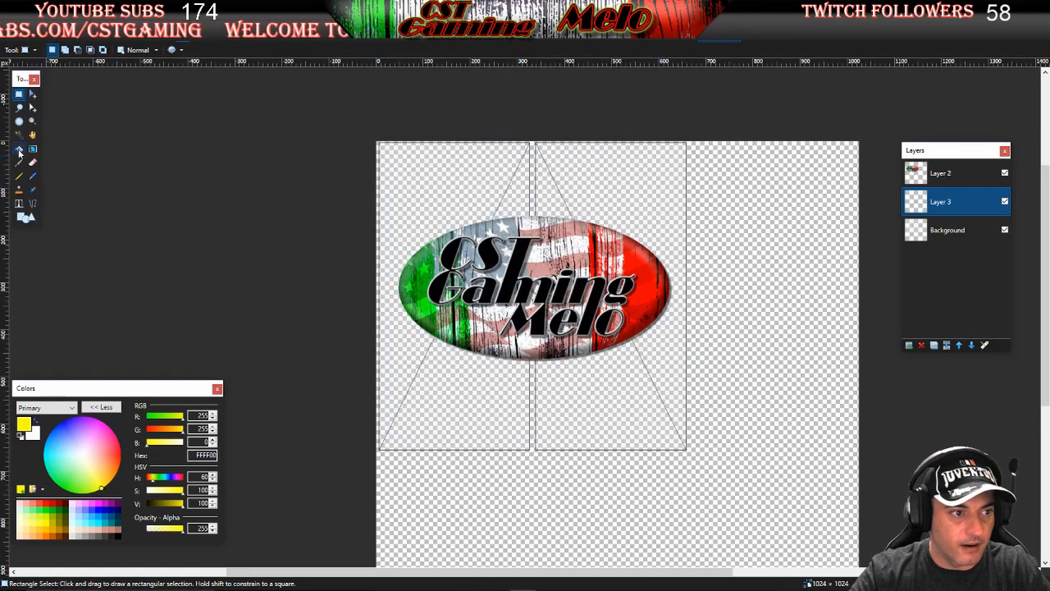
click(440, 391)
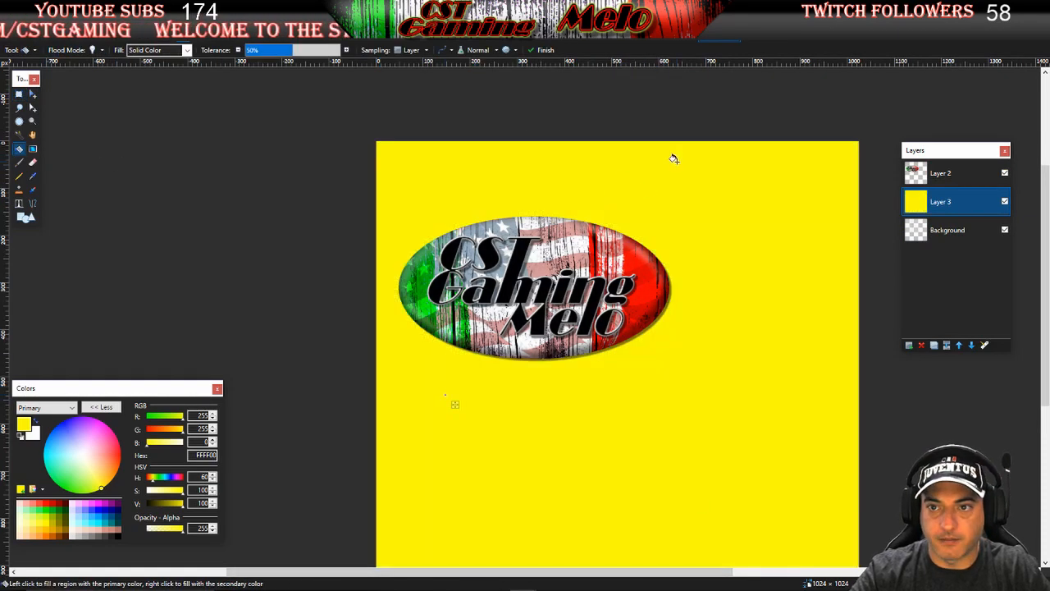
click(19, 93)
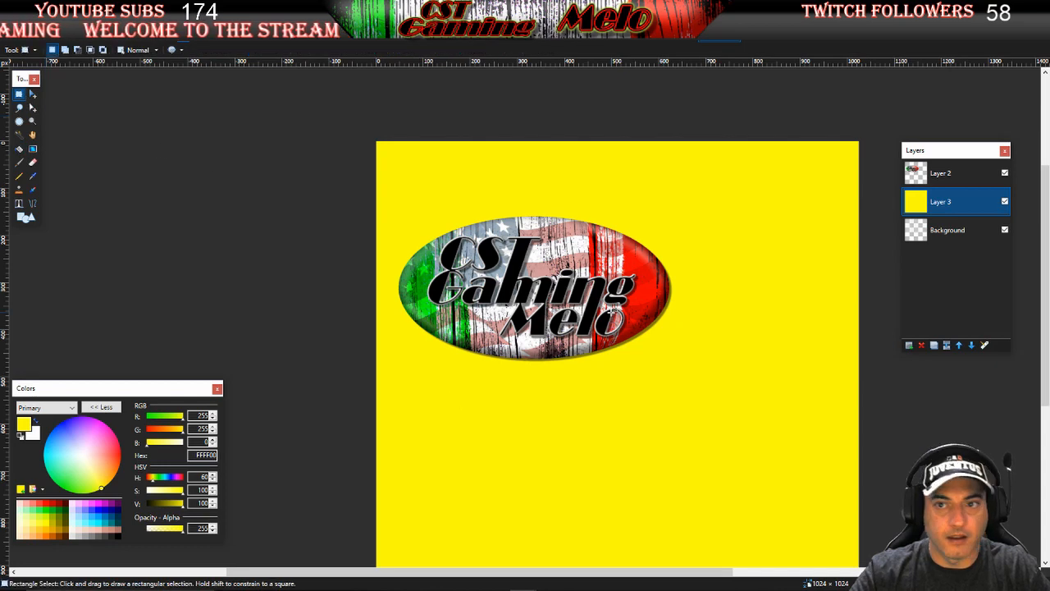
Close the New logos tests.pdn source image, discarding its unsaved changes
click(761, 25)
click(778, 9)
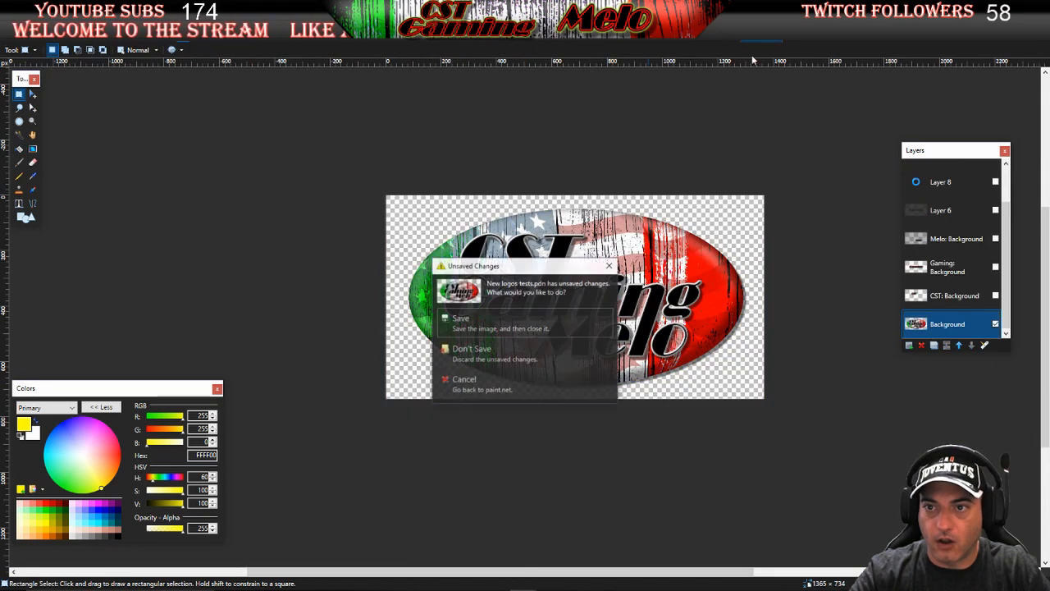
click(495, 350)
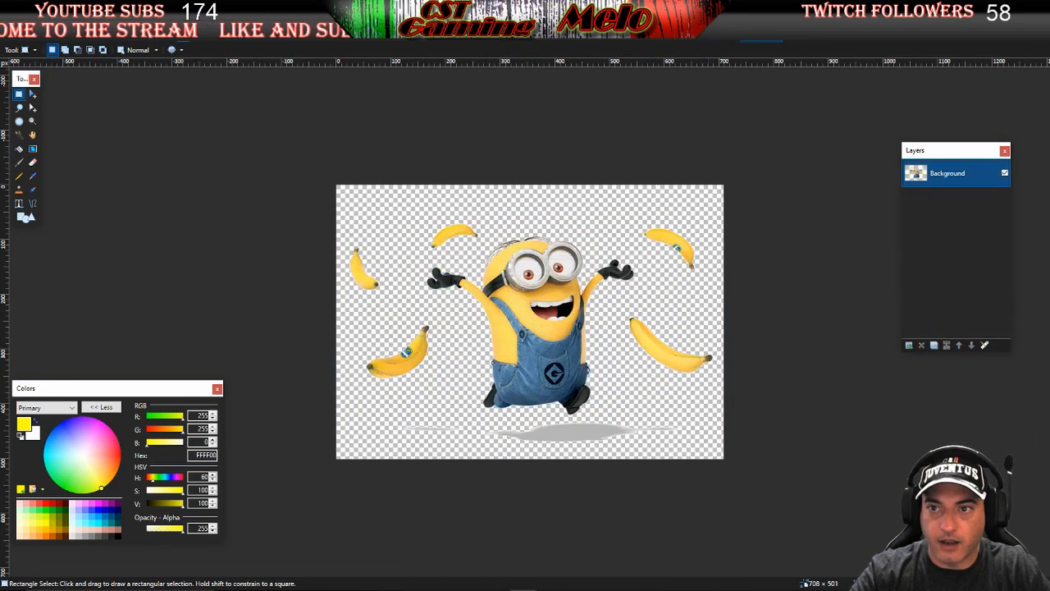
Go through the open skin templates to review their designs, clearing the leftover selection in the strips template
click(712, 25)
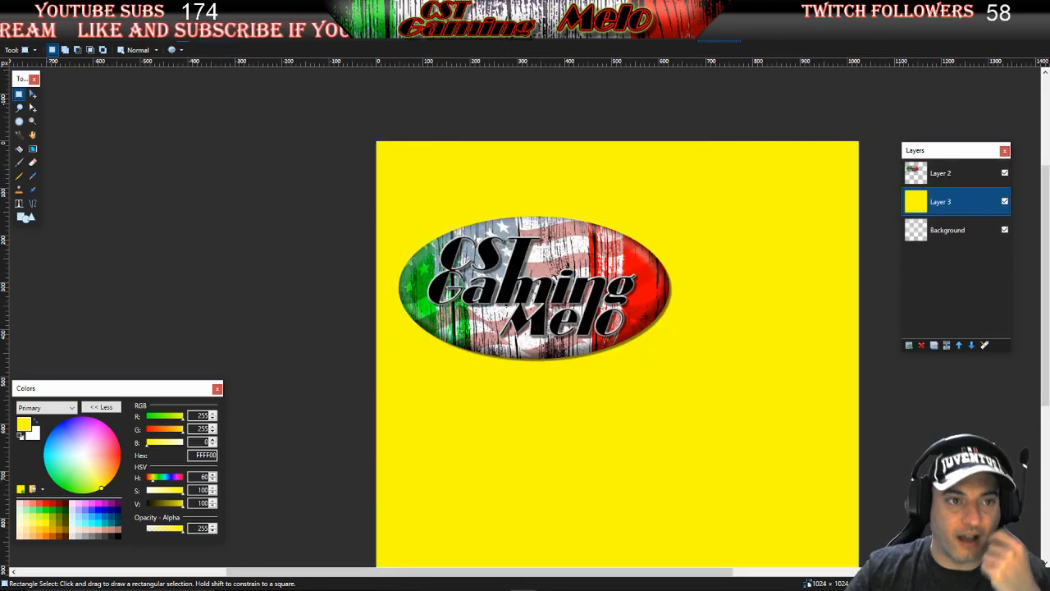
key(ctrl+shift+Tab)
key(ctrl+shift+Tab)
key(ctrl+shift+Tab)
key(ctrl+shift+Tab)
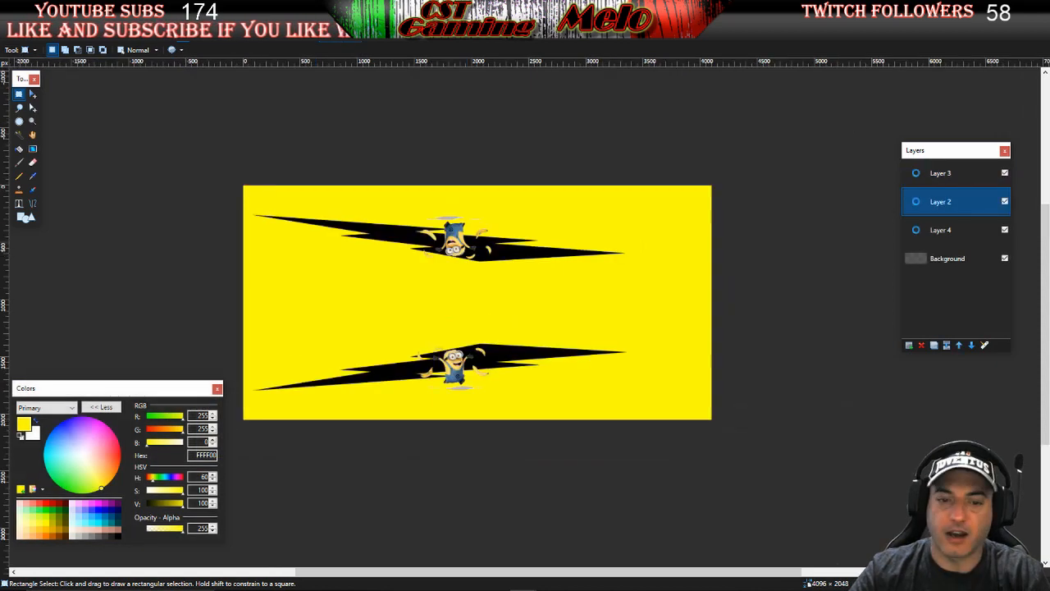
key(ctrl+shift+Tab)
key(ctrl+shift+Tab)
key(ctrl+shift+Tab)
key(ctrl+shift+Tab)
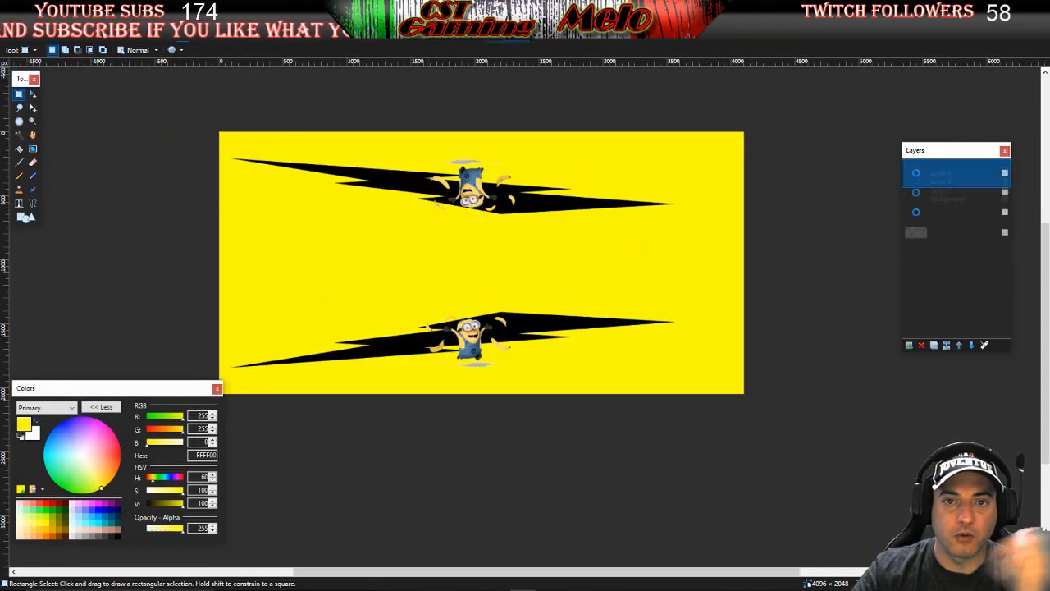
key(ctrl+shift+Tab)
key(ctrl+shift+Tab)
key(ctrl+shift+Tab)
key(ctrl+shift+Tab)
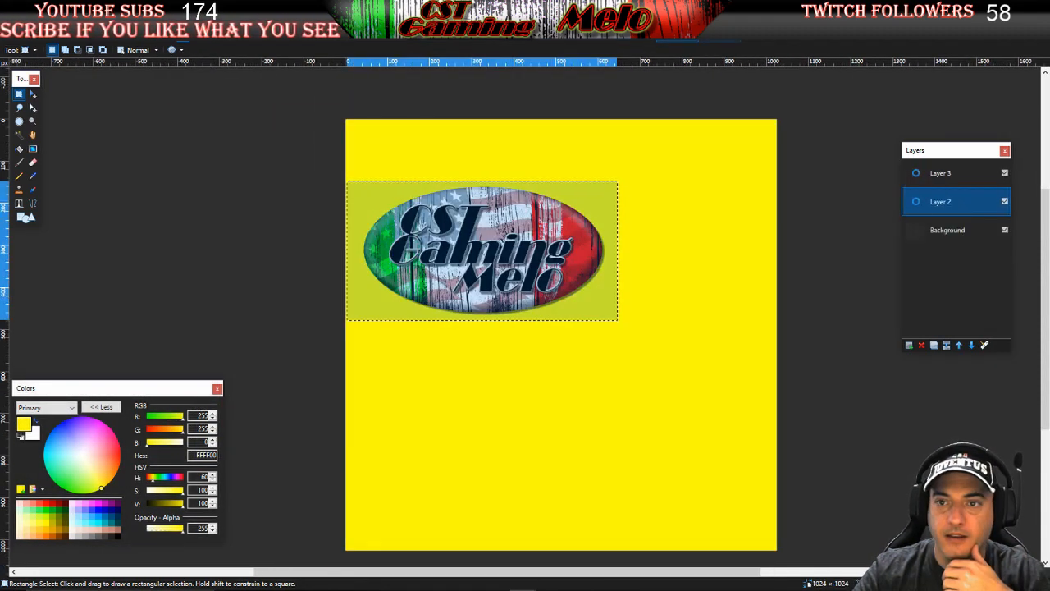
key(ctrl+shift+Tab)
key(ctrl+shift+Tab)
key(ctrl+shift+Tab)
key(ctrl+shift+Tab)
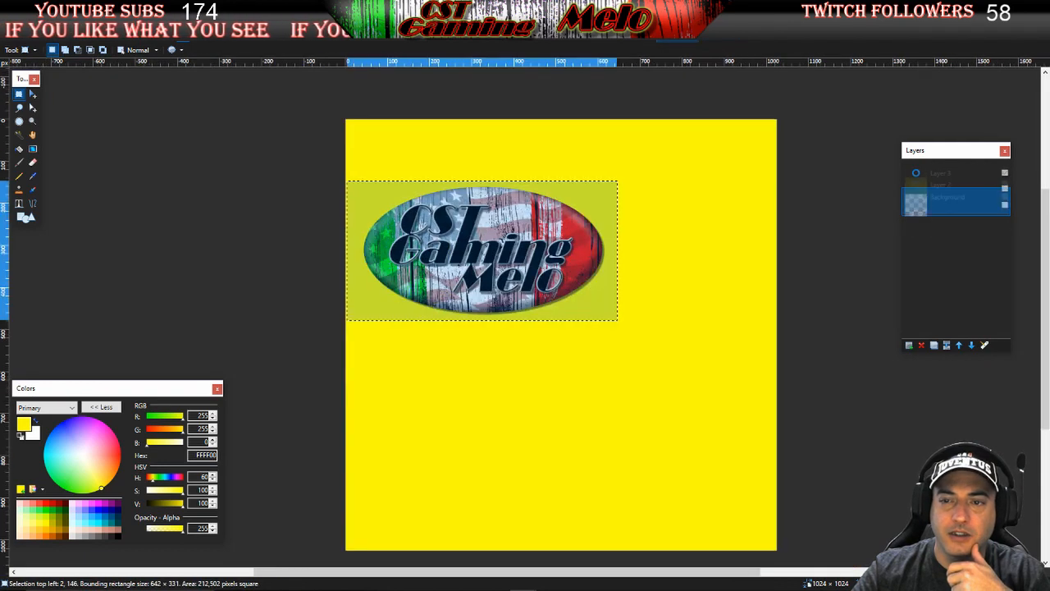
click(284, 237)
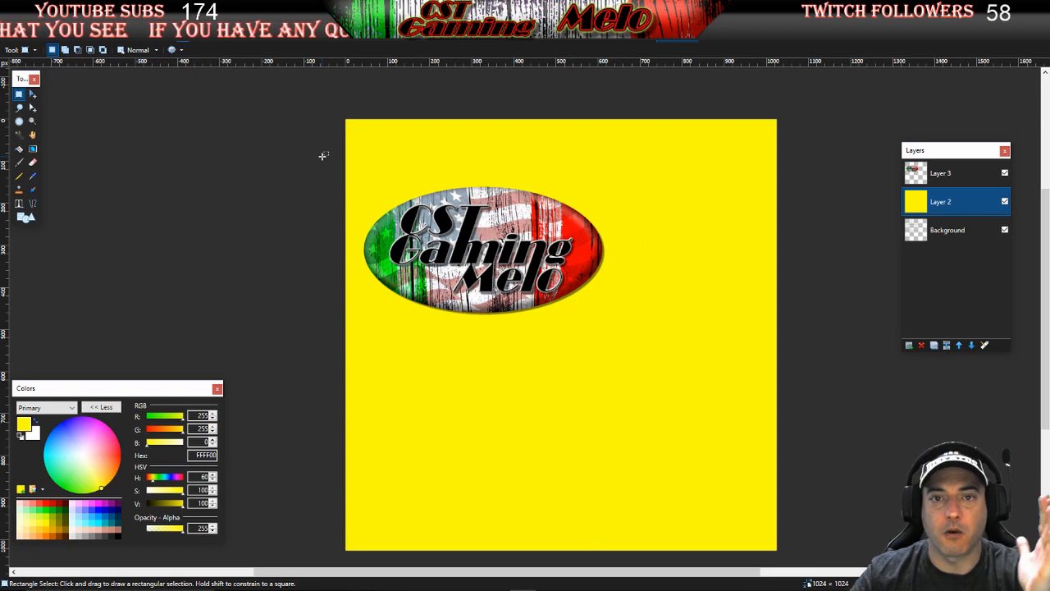
key(ctrl+shift+Tab)
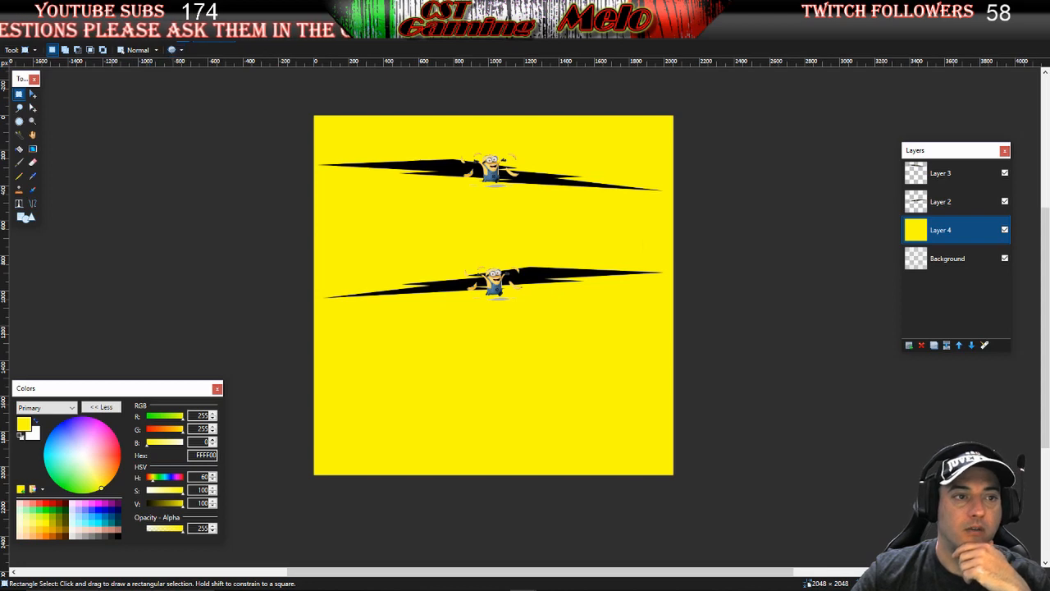
Uncover the desktop, move the Tutorial Skin folder icon higher up, and return the image editor to full size
drag(137, 9, 408, 52)
mouse_move(20, 456)
mouse_down()
mouse_move(42, 448)
mouse_move(123, 337)
mouse_move(143, 332)
mouse_move(23, 362)
mouse_up()
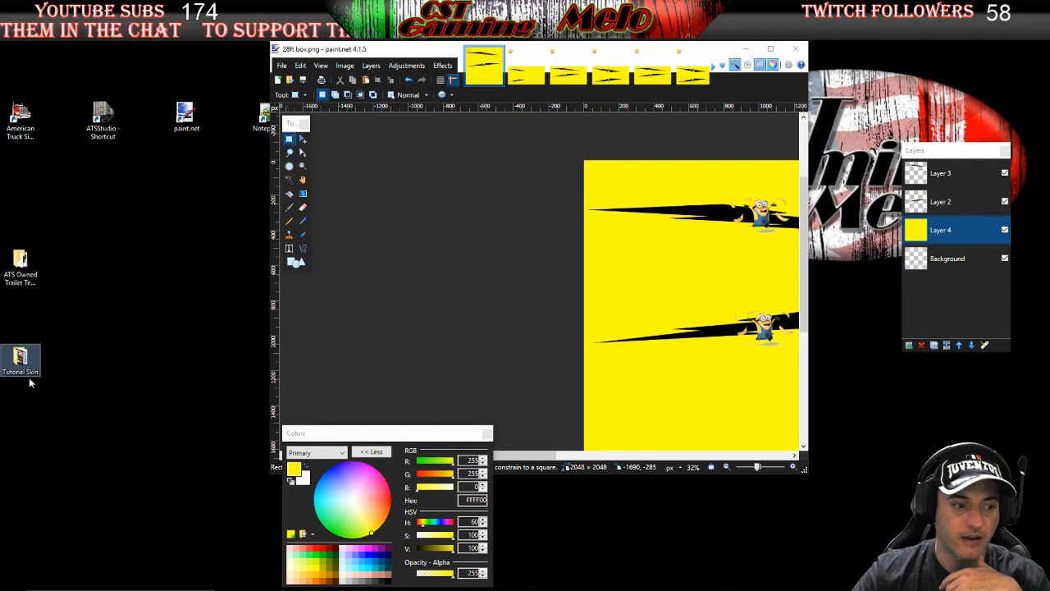
double_click(414, 47)
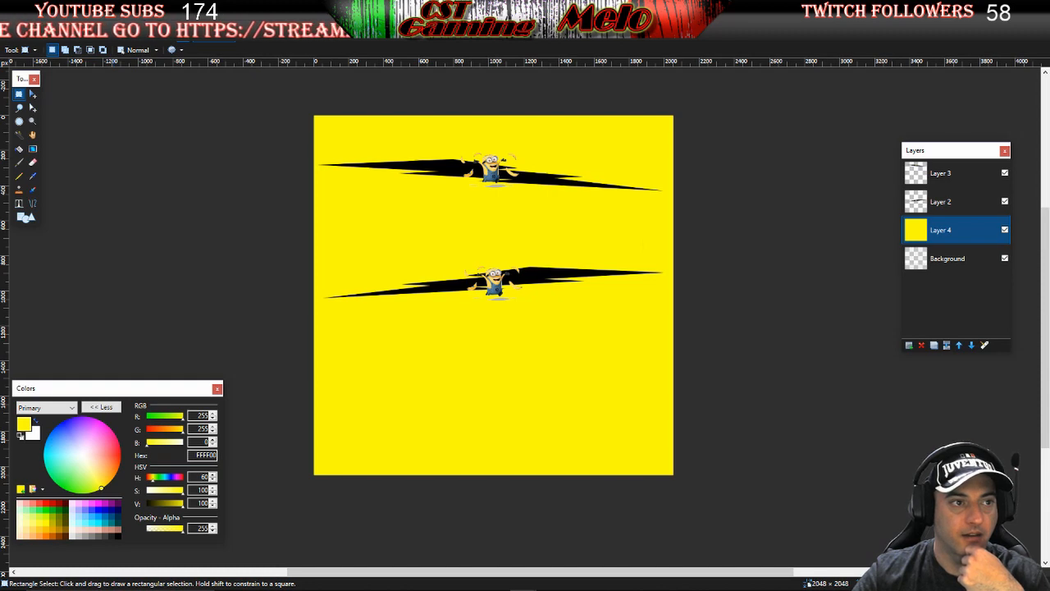
Start saving a copy of the 28ft box template in the DirectDraw Surface (DDS) format
click(14, 36)
click(35, 119)
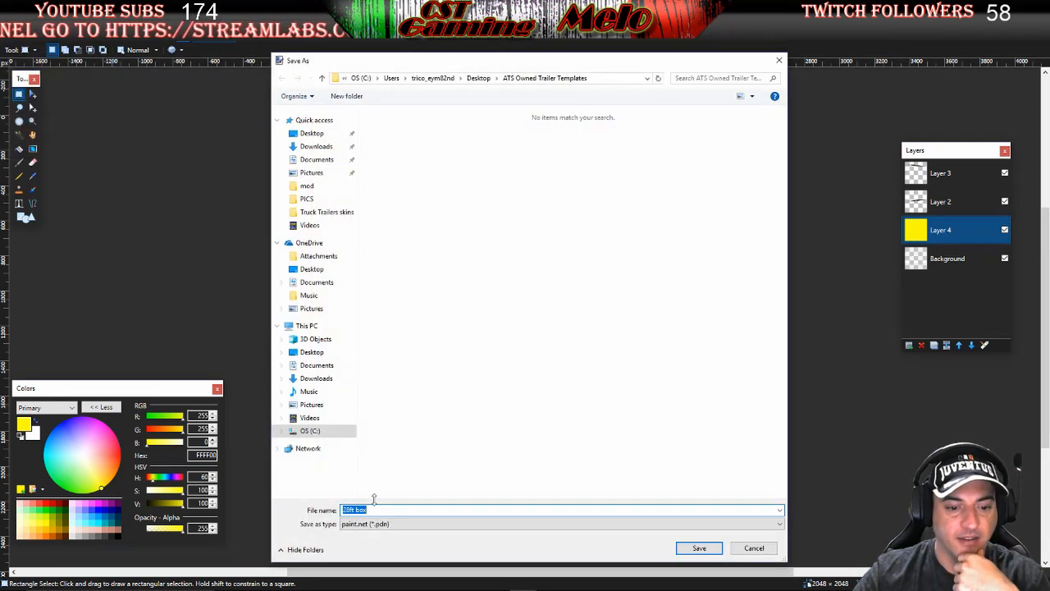
click(383, 529)
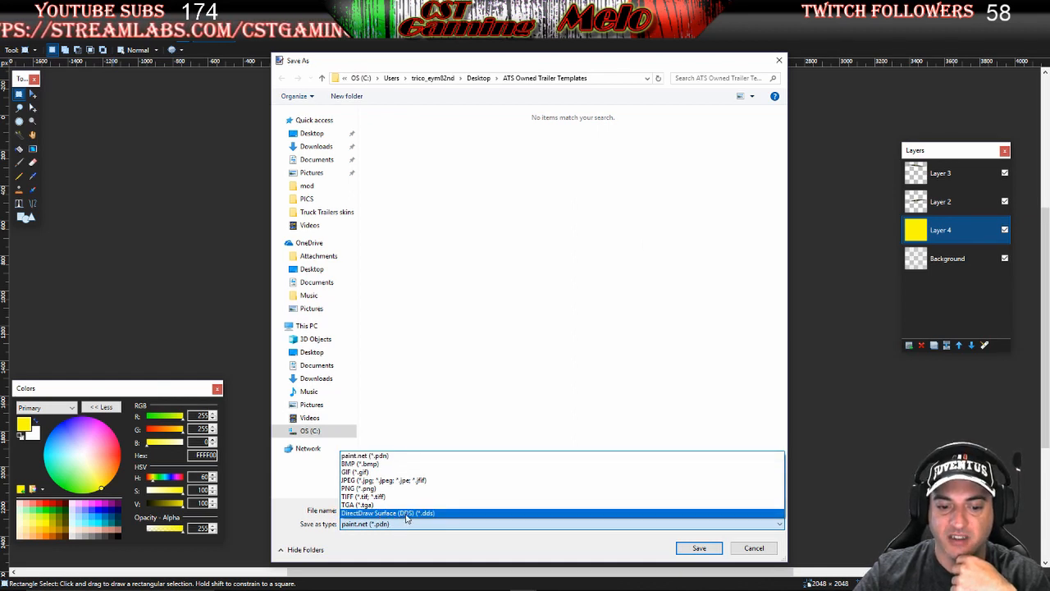
click(405, 512)
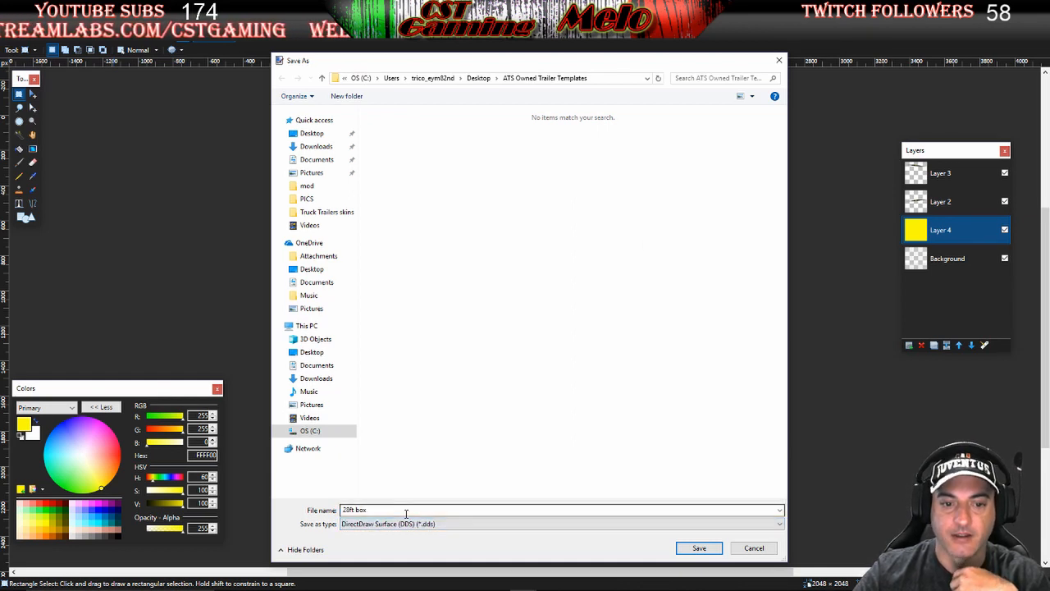
Set the save location to Tutorial Skin/vehicle/trailer_owned/upgrade/paintjob/scs_box/example_1 on the desktop and show its files as a list
click(312, 133)
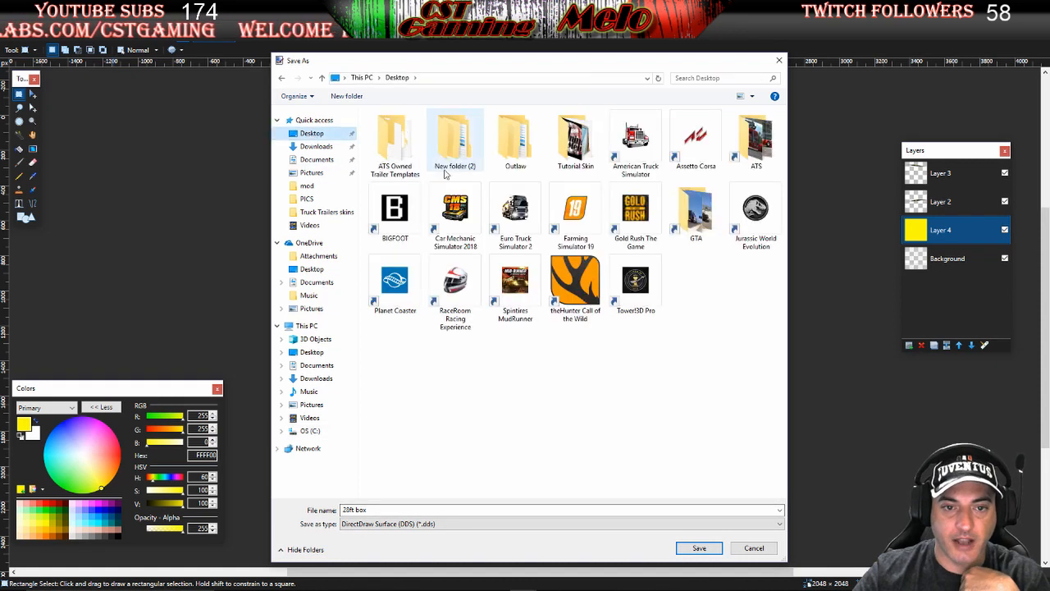
double_click(575, 141)
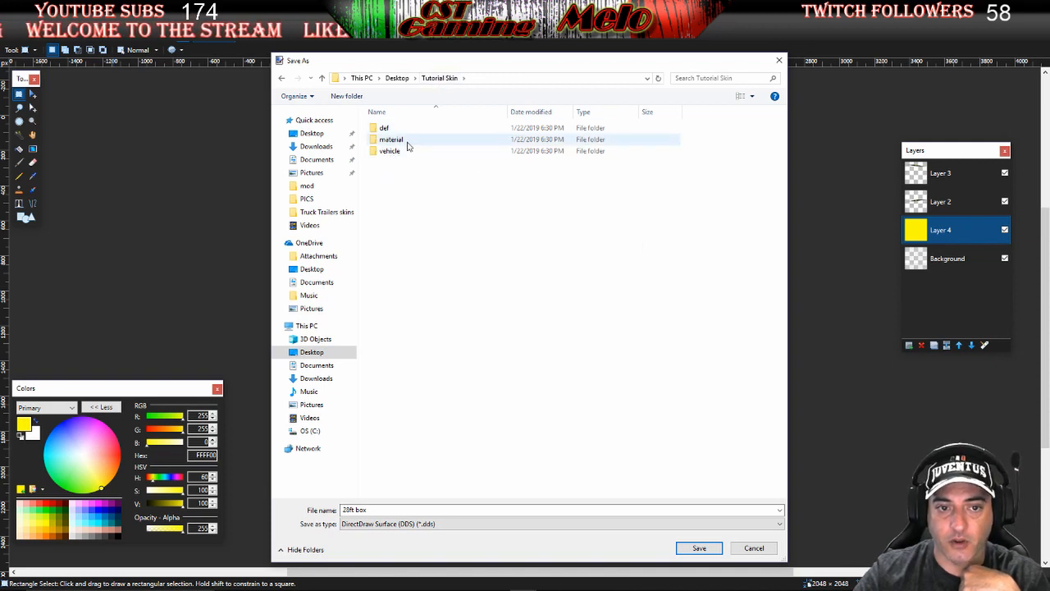
double_click(390, 152)
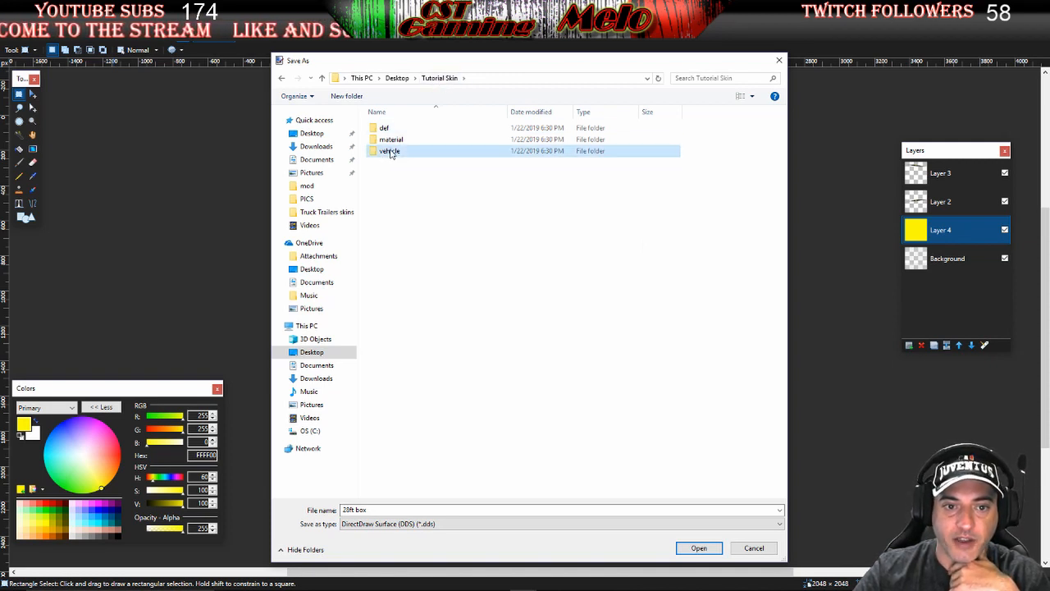
double_click(392, 129)
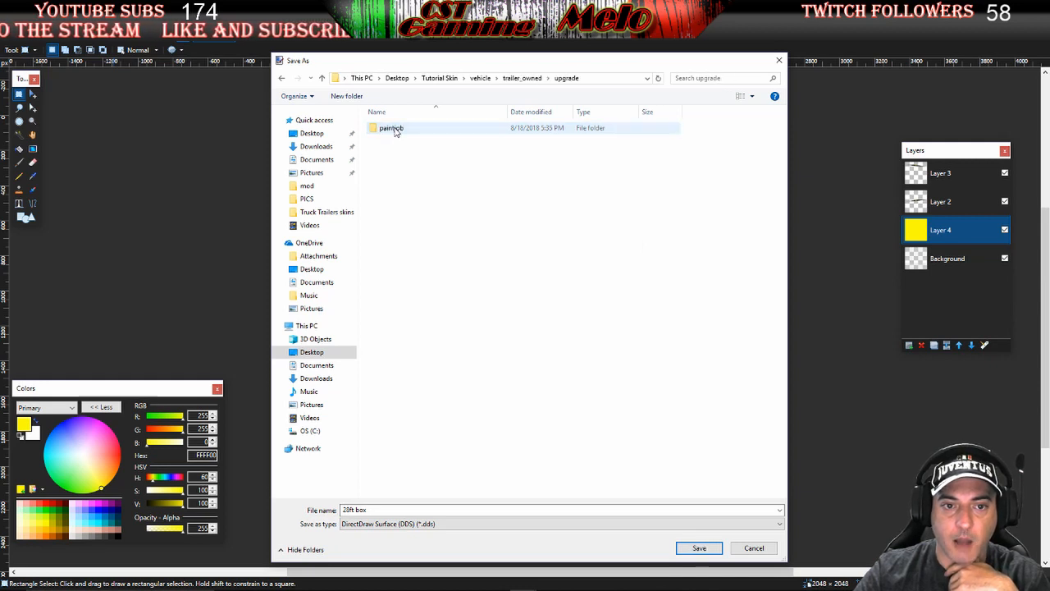
double_click(402, 129)
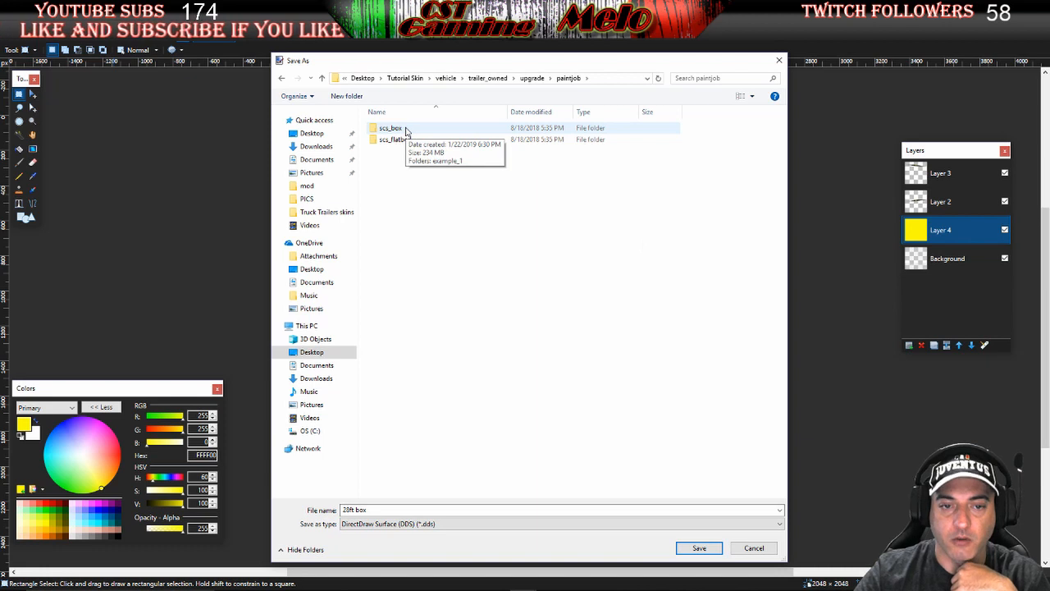
double_click(401, 129)
double_click(412, 131)
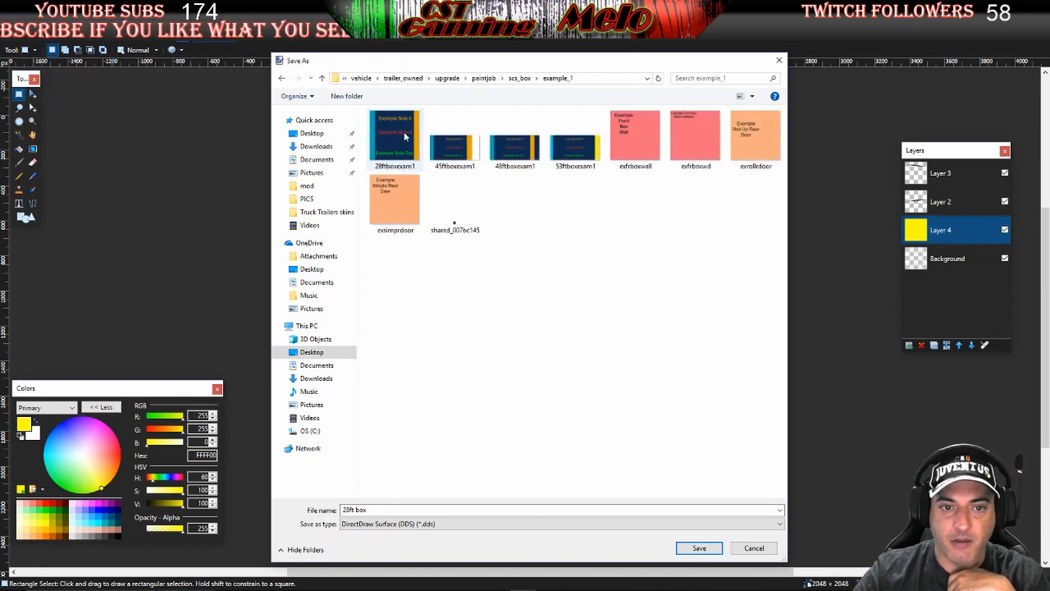
click(752, 96)
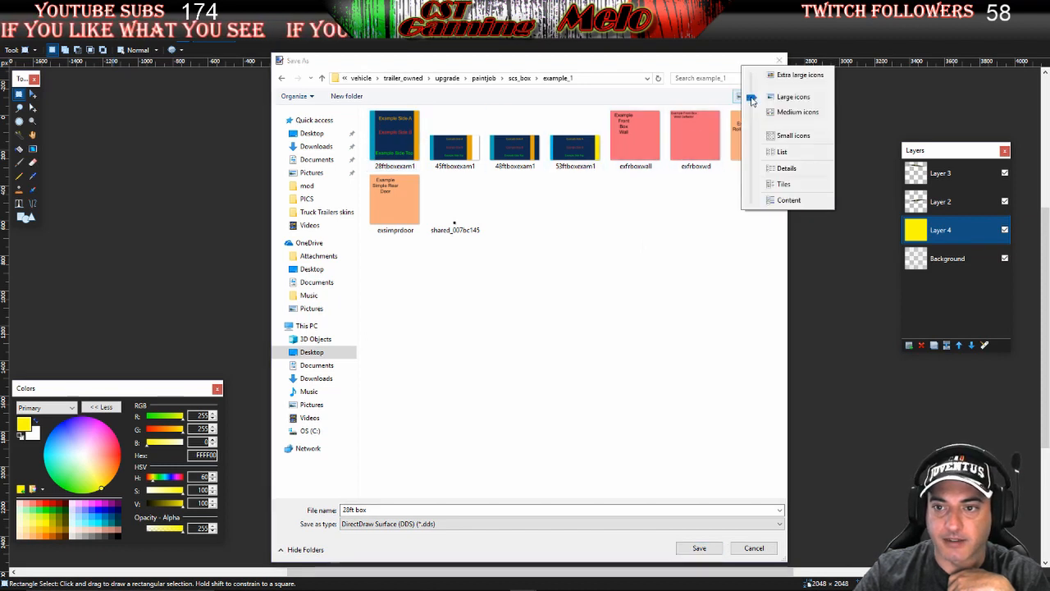
click(791, 154)
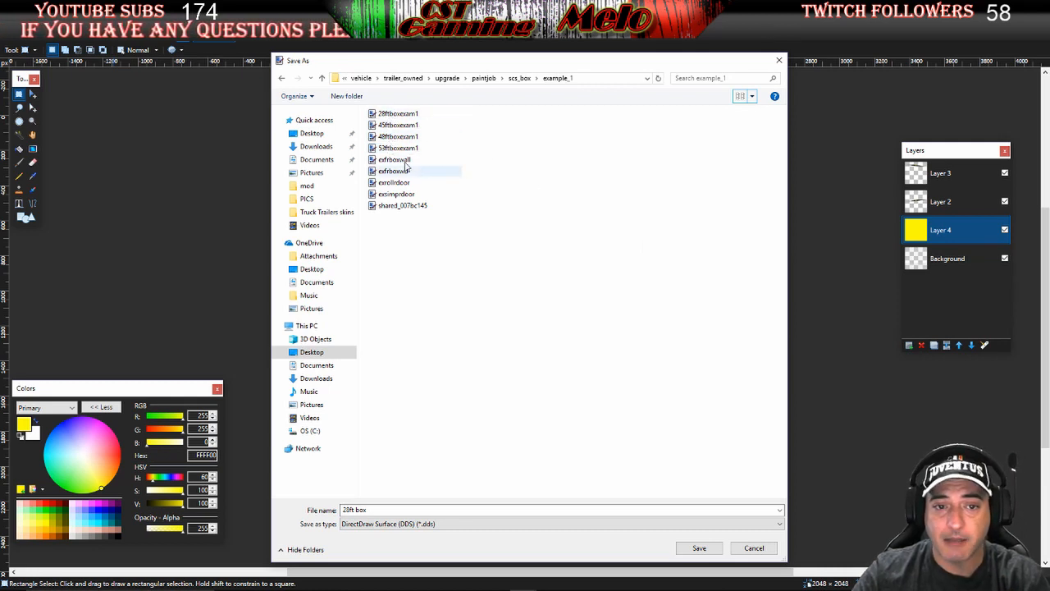
Save over 28ftboxexam1.dds with DXT5 (Interpolated Alpha) compression and mip maps, flattening the image
click(398, 114)
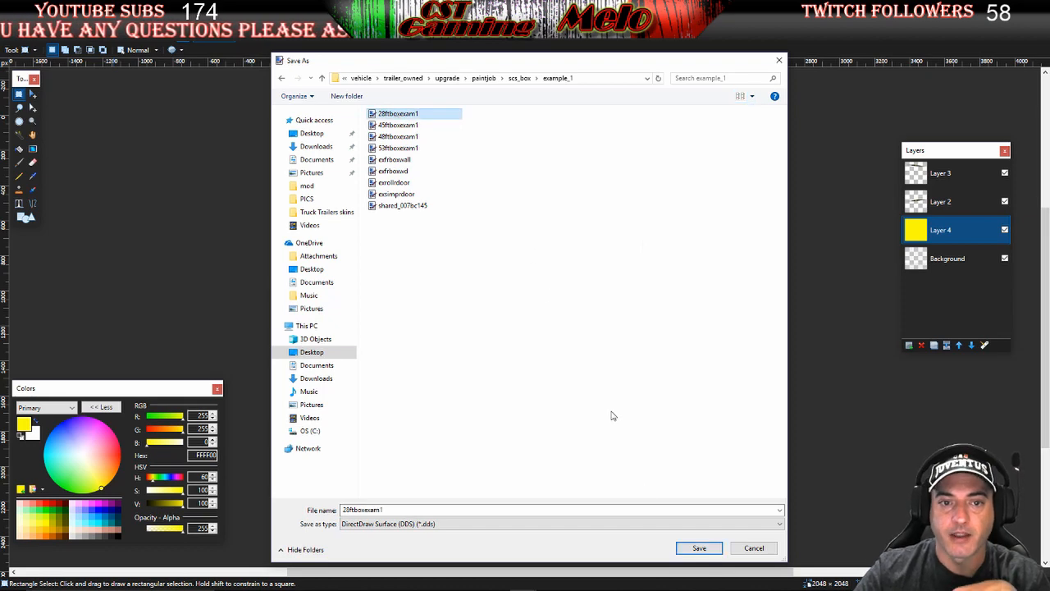
click(698, 549)
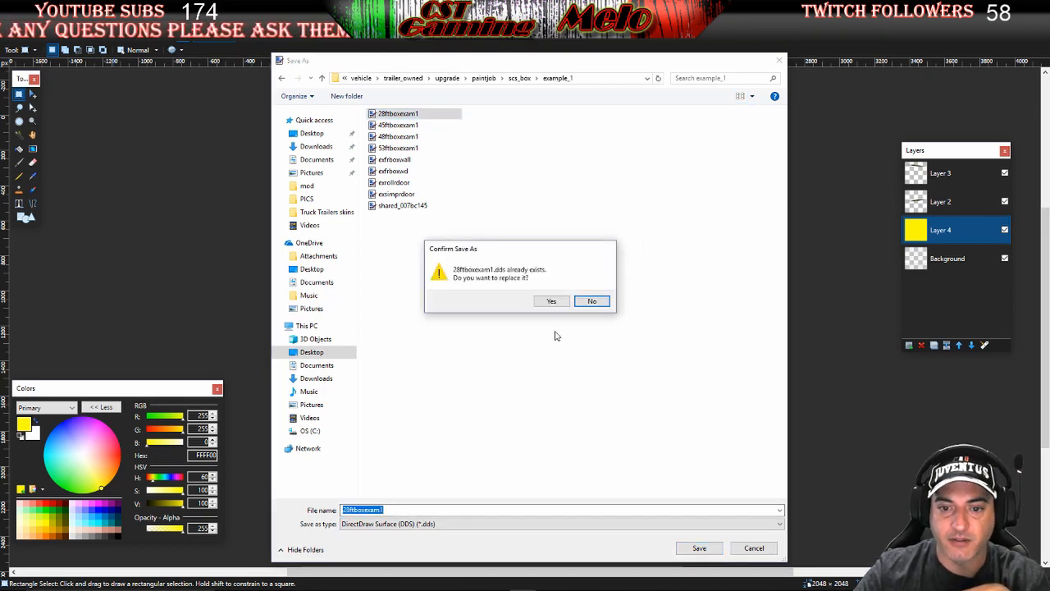
click(551, 302)
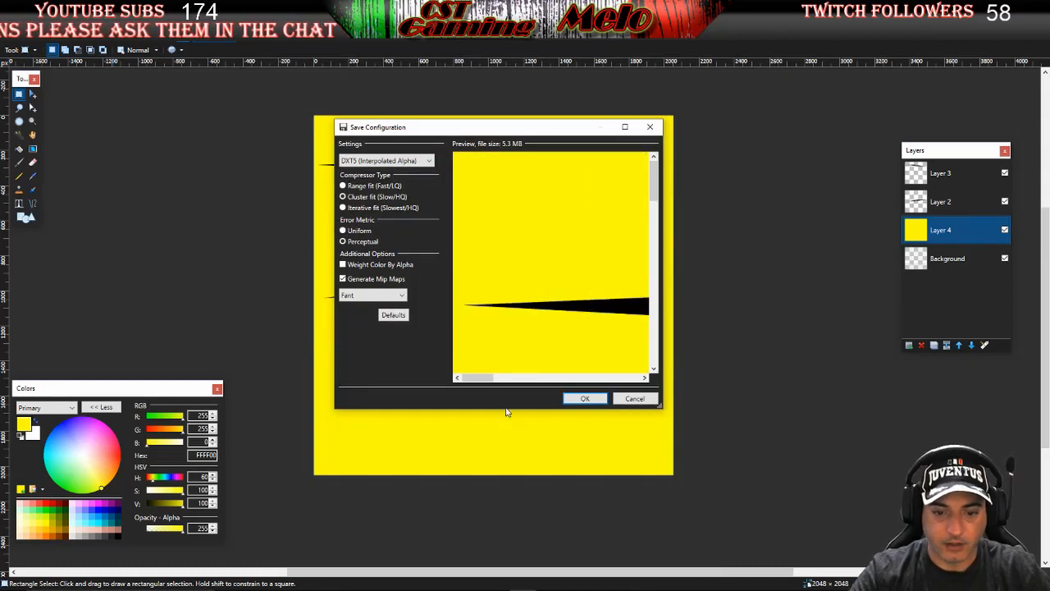
drag(504, 410, 507, 440)
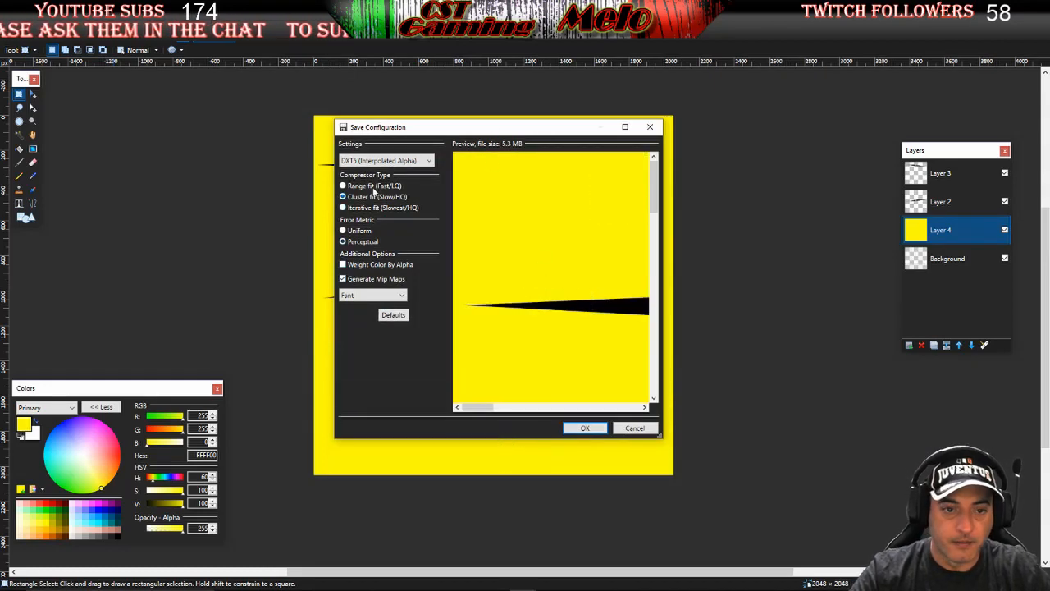
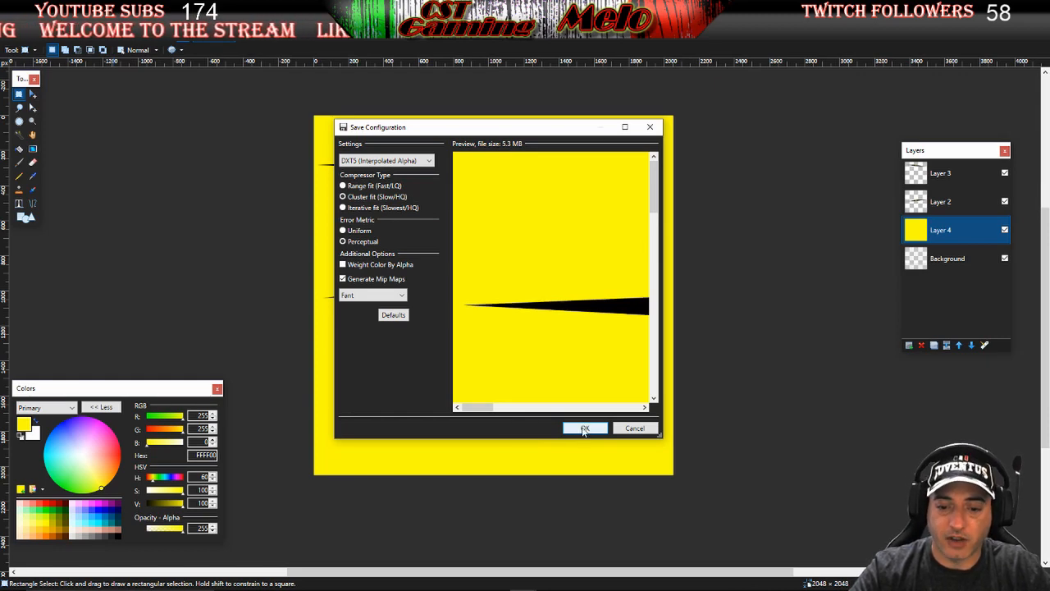
click(583, 428)
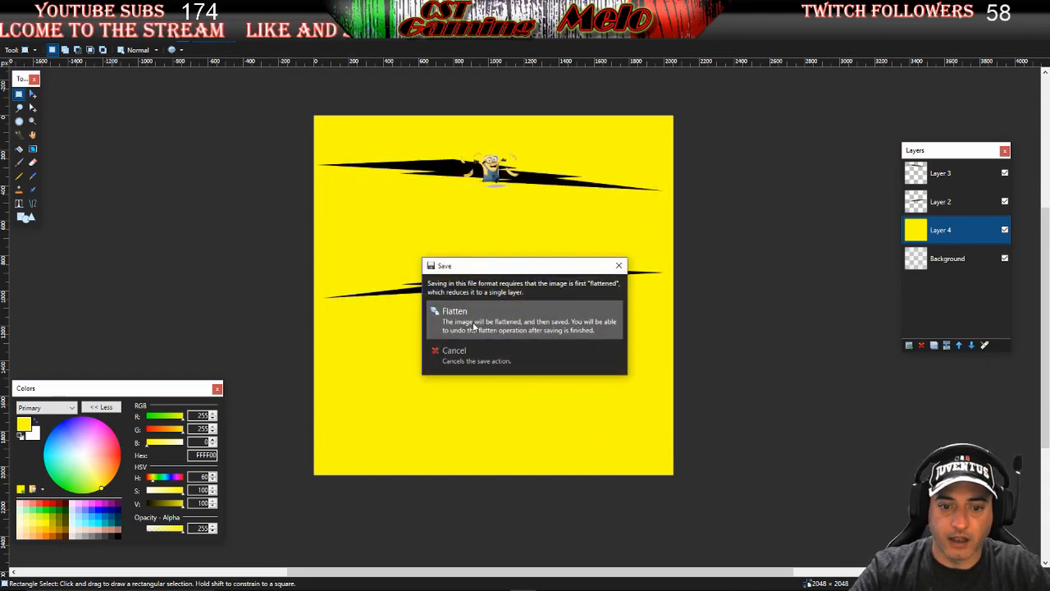
click(473, 326)
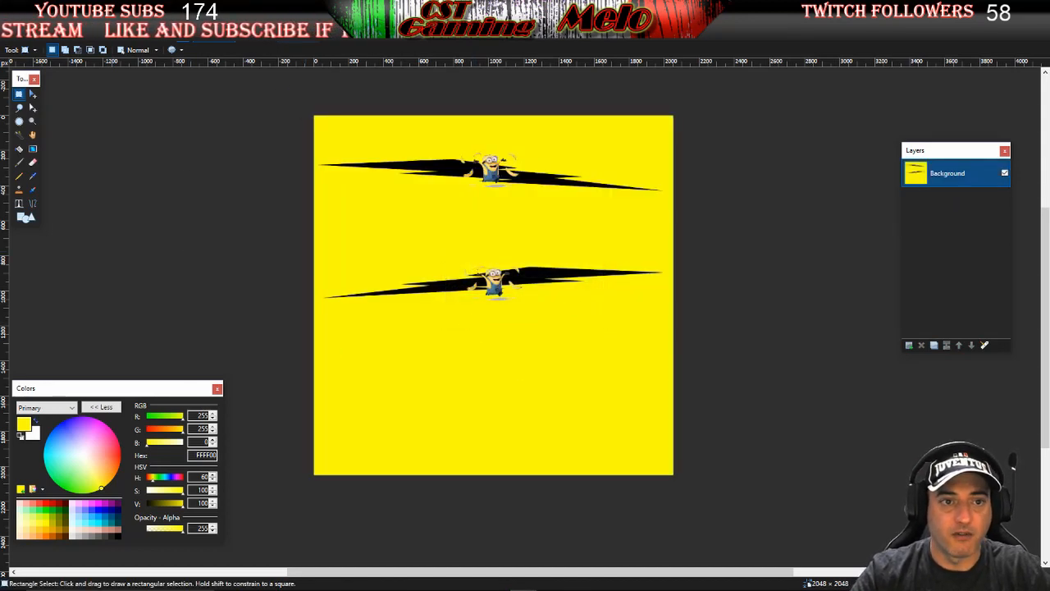
Switch to the 45ft box template and direct its copy to Tutorial Skin/vehicle/trailer_owned/upgrade/paintjob/scs_box/example_1
key(ctrl+Tab)
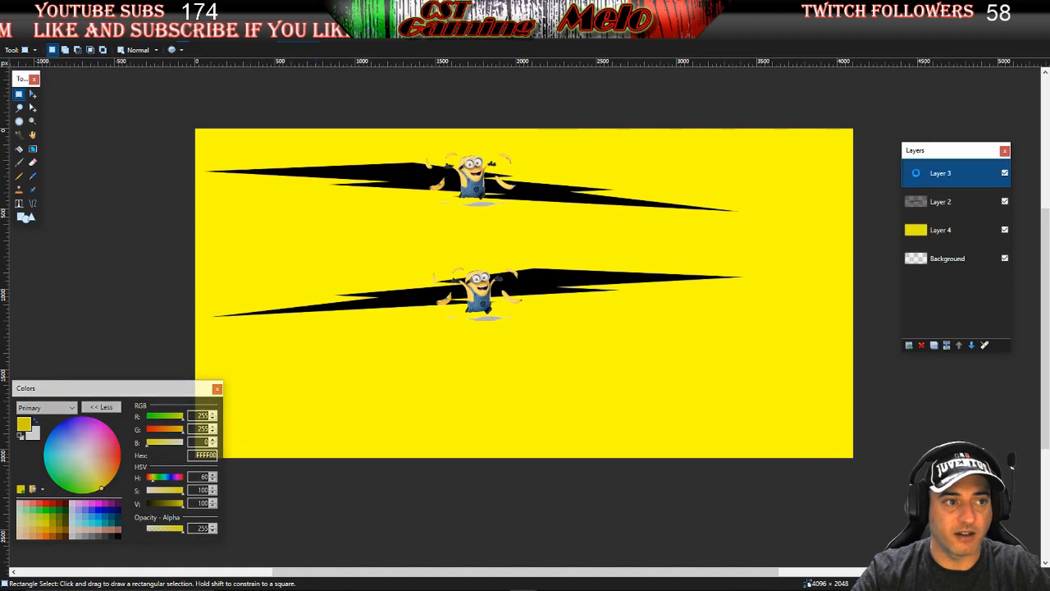
key(alt+f)
click(38, 117)
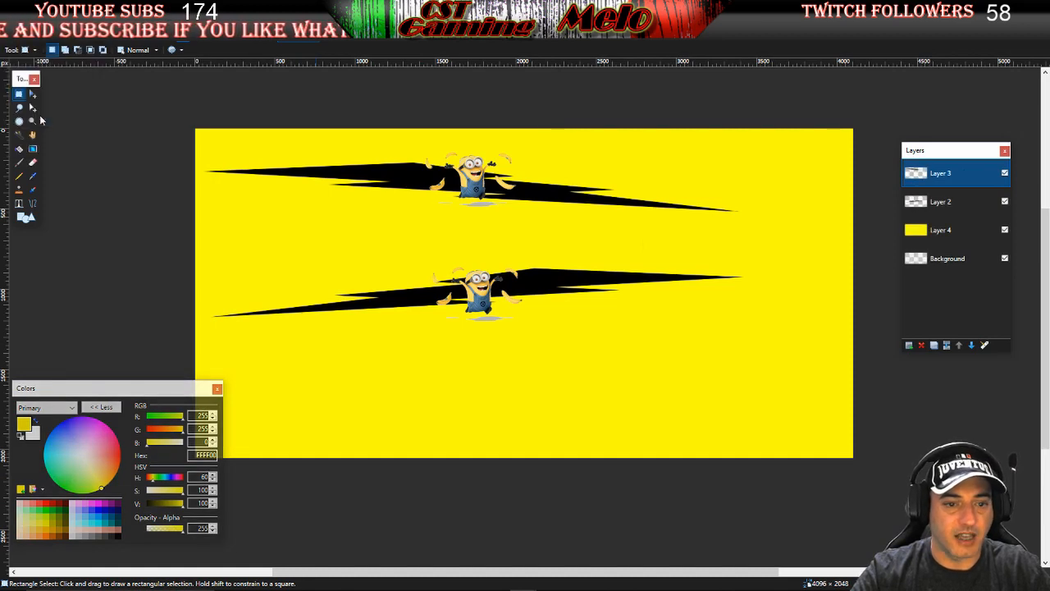
click(312, 133)
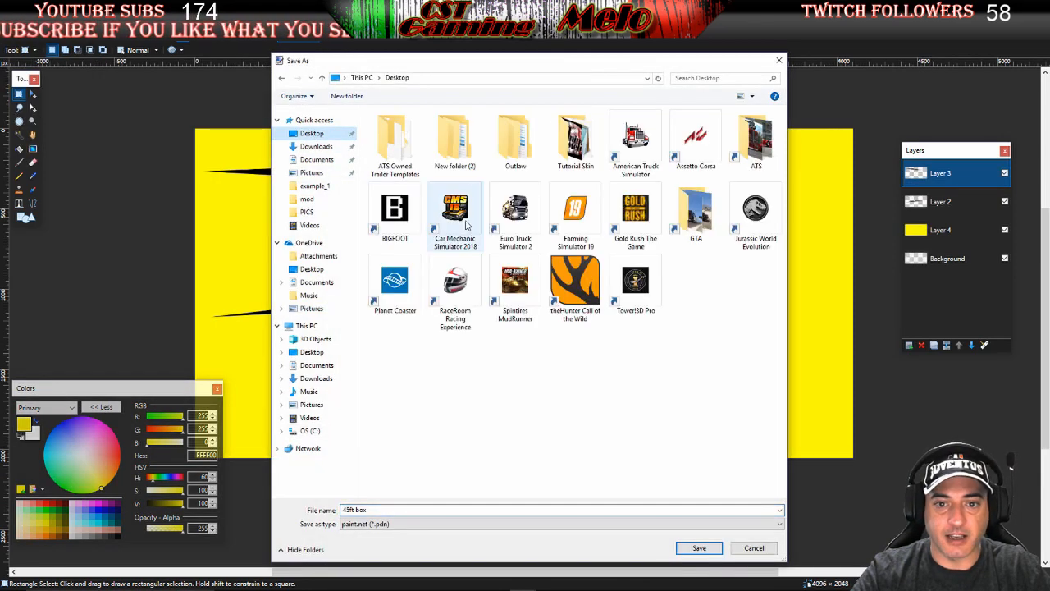
double_click(575, 139)
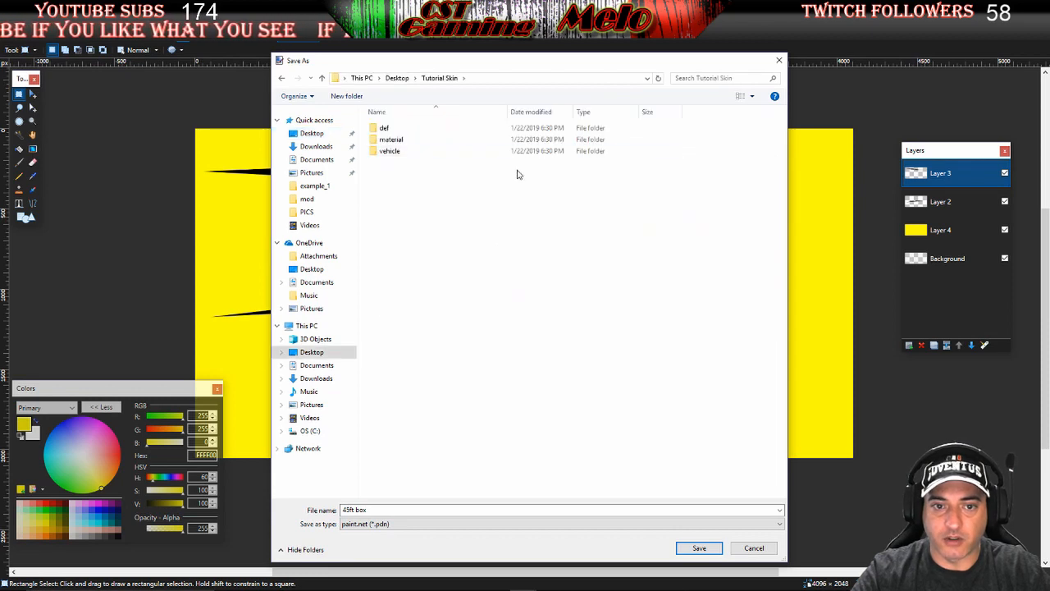
double_click(391, 155)
double_click(400, 130)
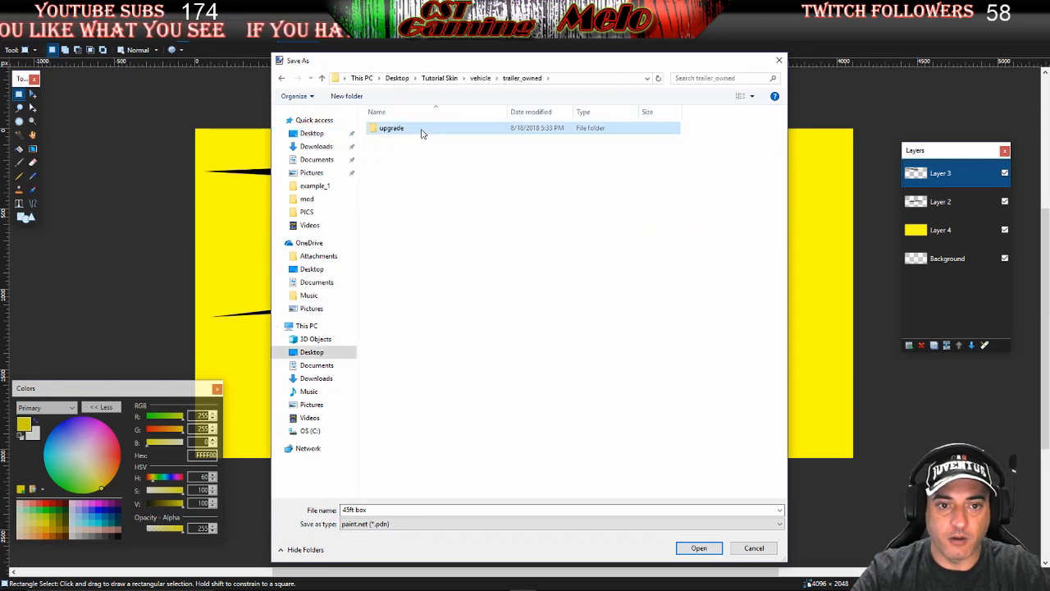
double_click(420, 130)
double_click(421, 129)
double_click(418, 133)
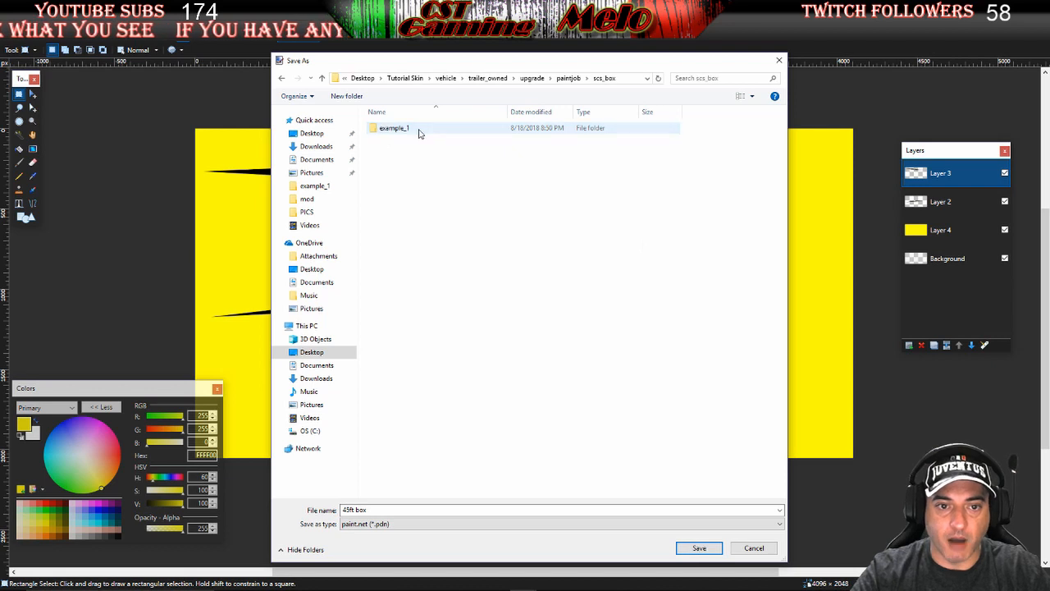
double_click(418, 132)
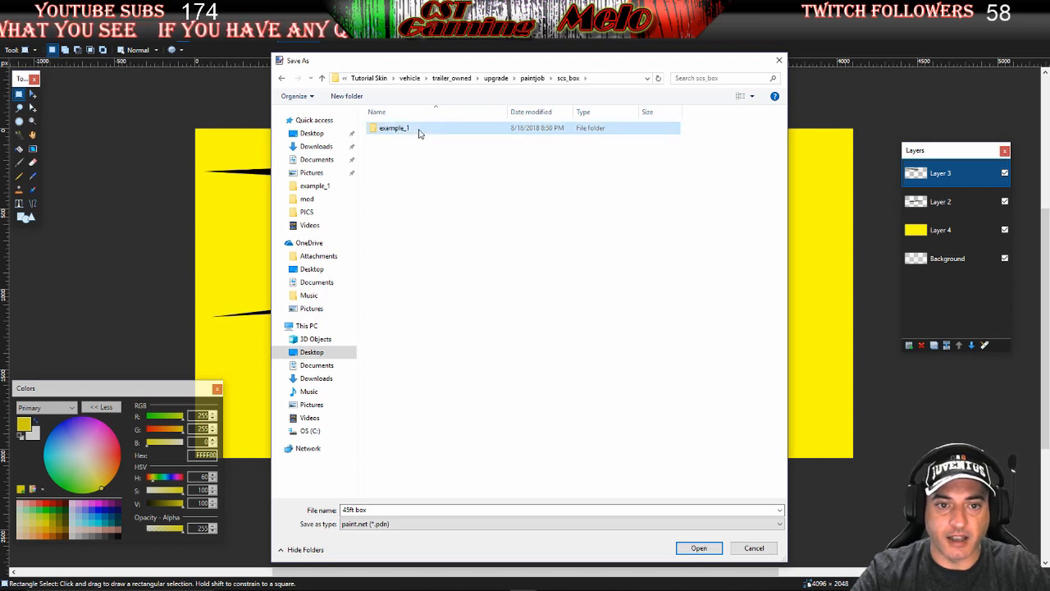
Save the 45ft box template in DDS format over 45ftboxexam1 with DXT5 (Interpolated Alpha) compression, flattening the image
click(421, 526)
click(408, 512)
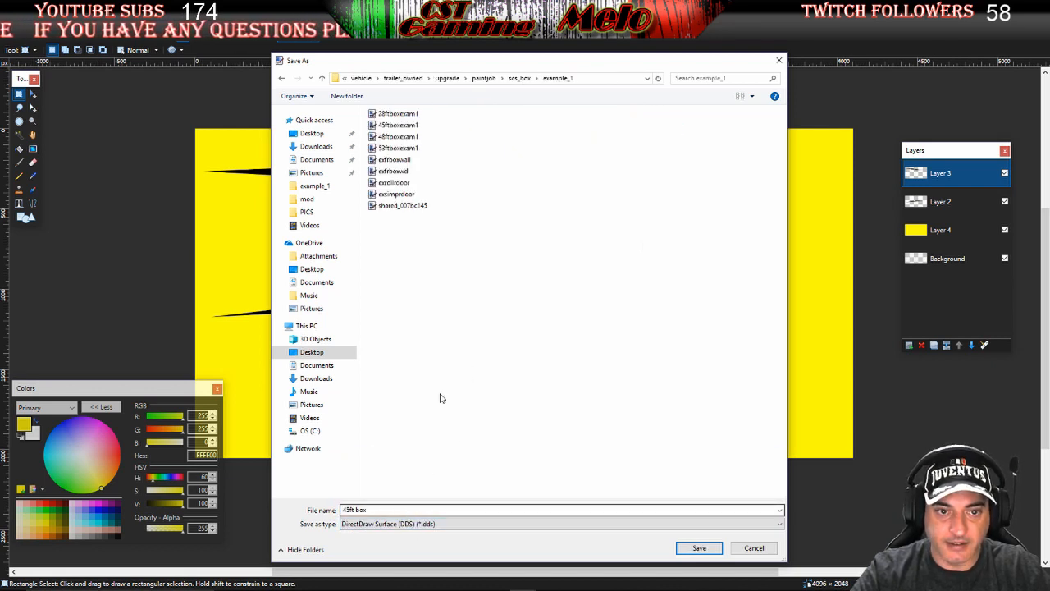
click(397, 126)
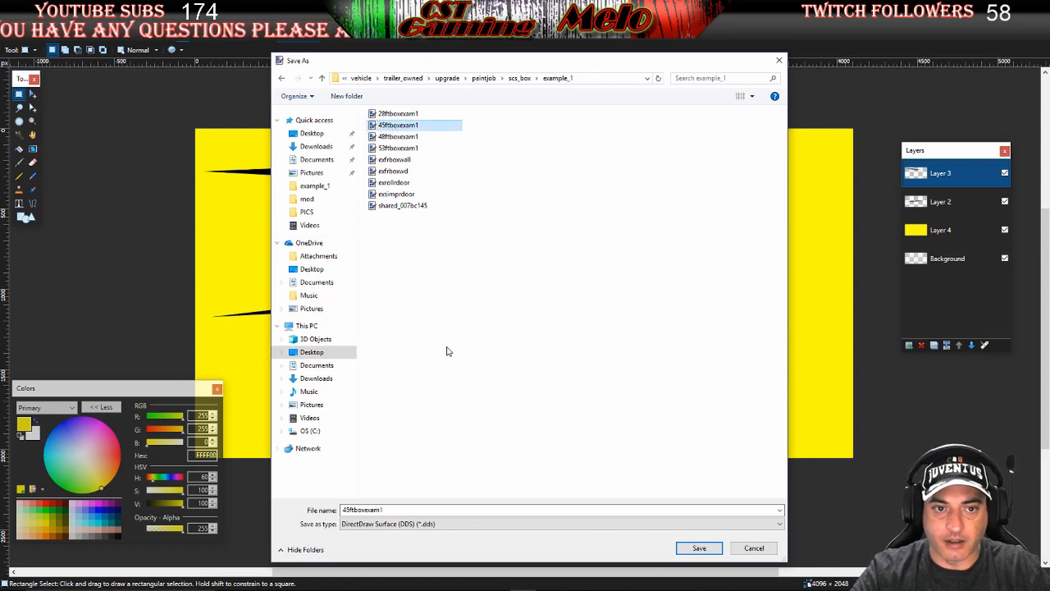
click(697, 548)
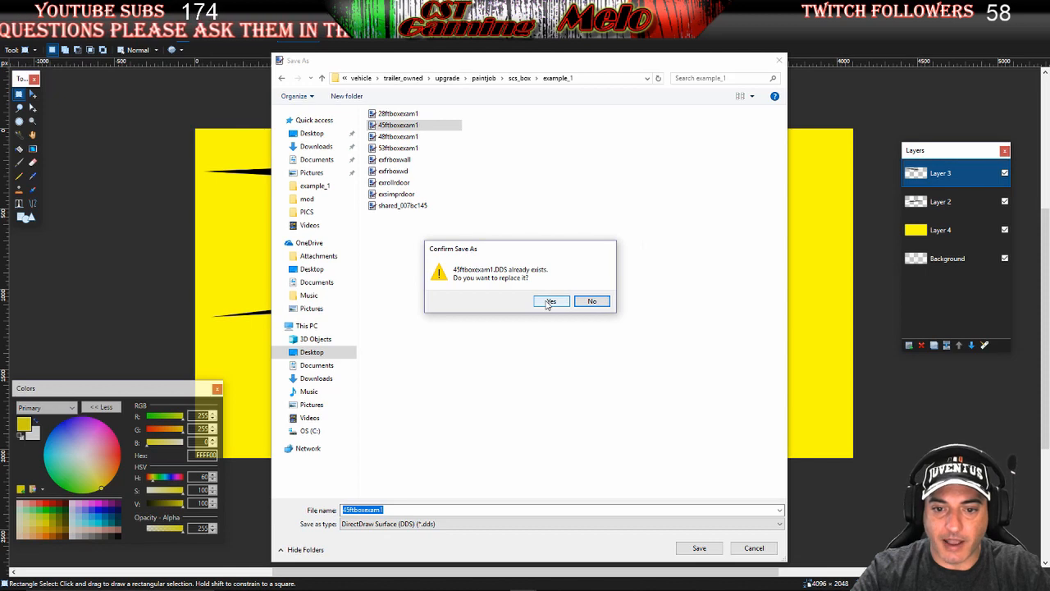
click(550, 301)
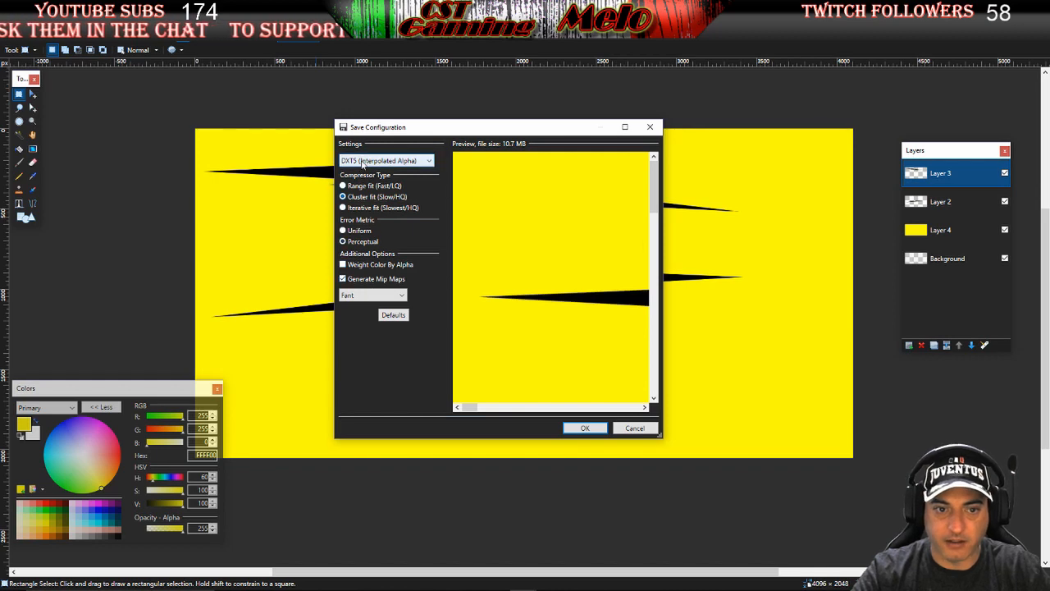
click(582, 427)
click(482, 324)
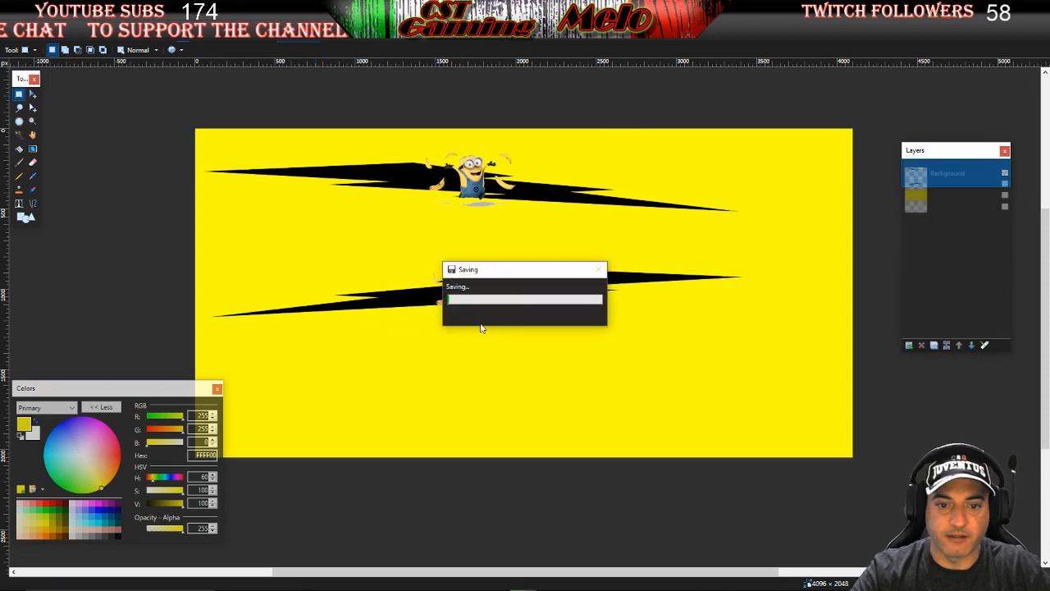
Undo the 45ft box template's flattening and set up a DDS copy of the 48ft box template
key(ctrl+z)
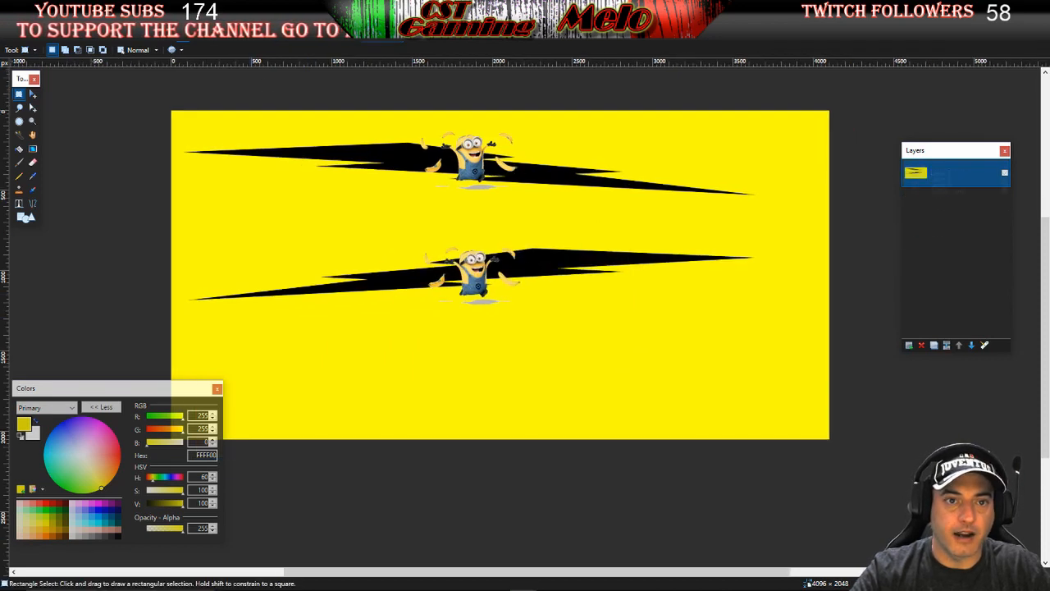
click(15, 23)
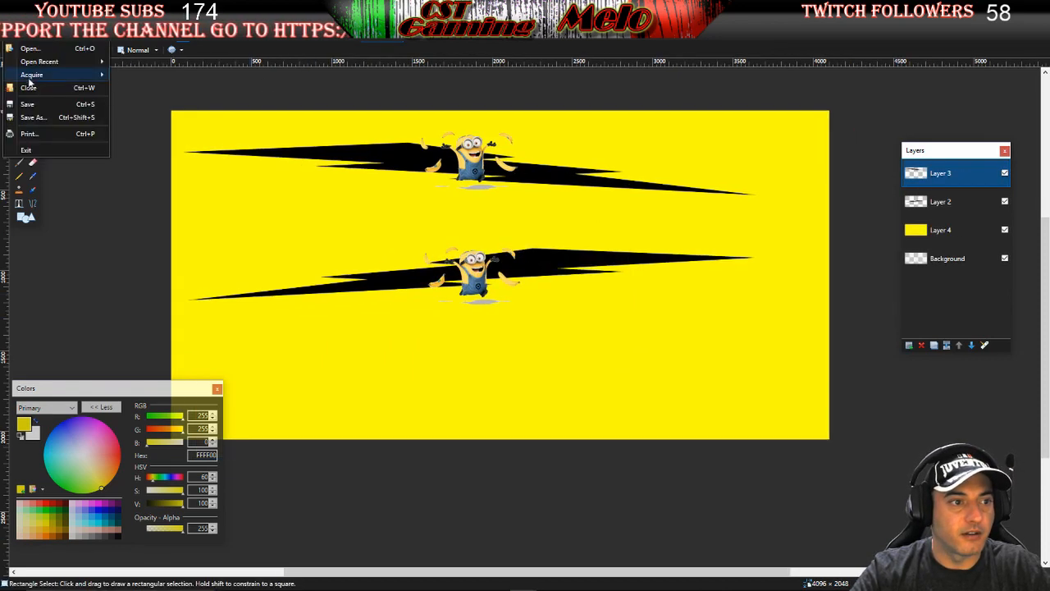
click(38, 116)
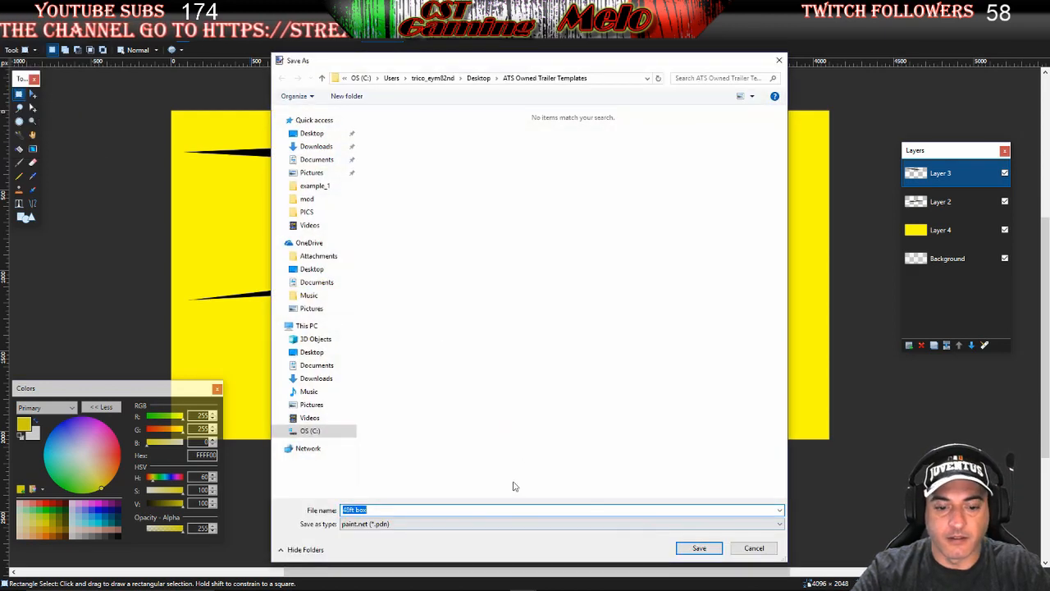
click(468, 524)
click(420, 513)
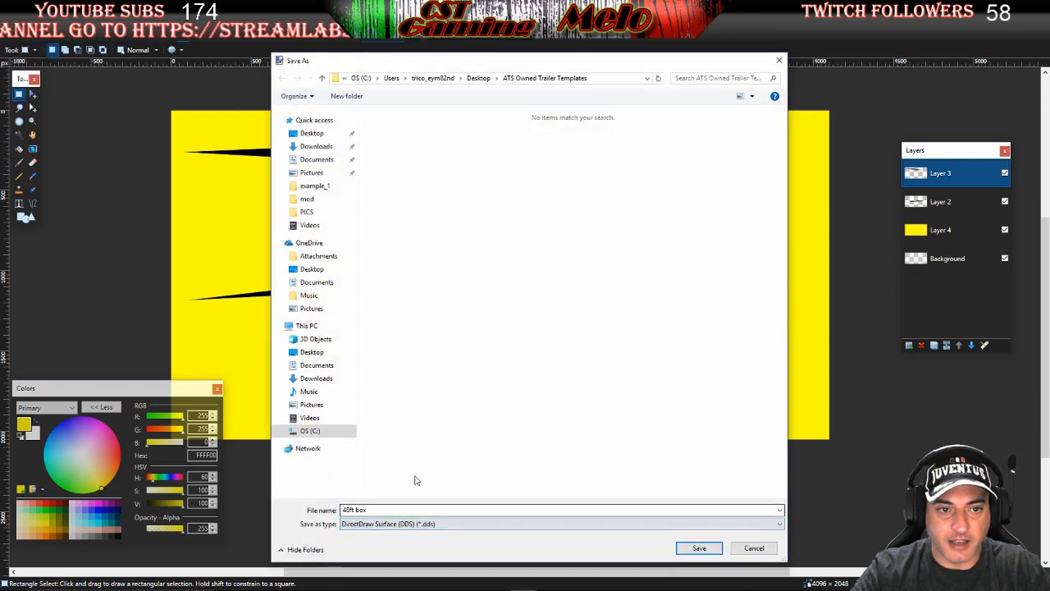
Direct the 48ft box copy to Tutorial Skin/vehicle/trailer_owned/upgrade/paintjob/scs_box/example_1 on the desktop
click(310, 134)
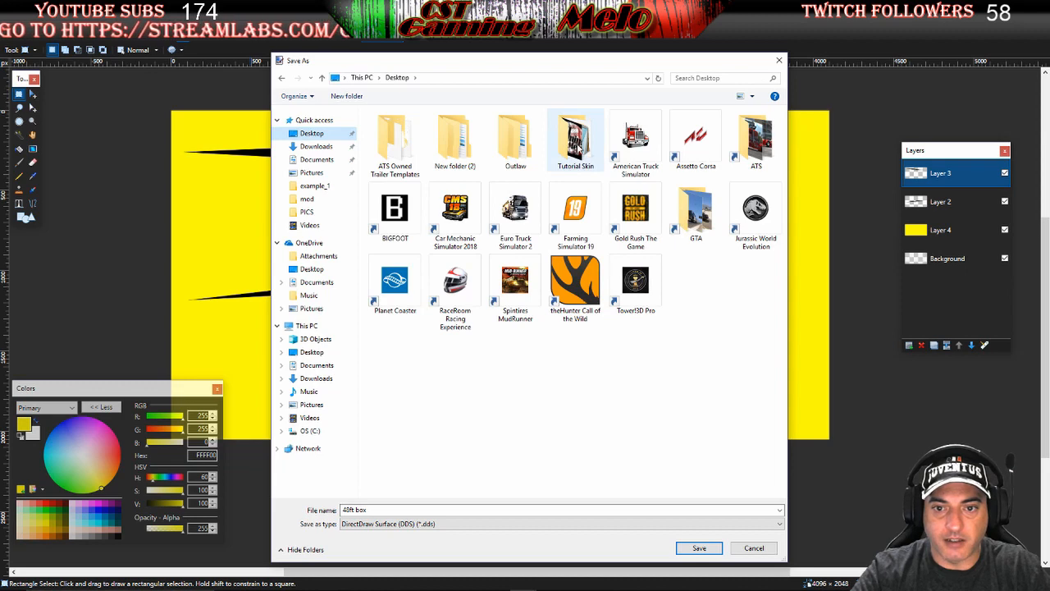
double_click(578, 146)
double_click(390, 151)
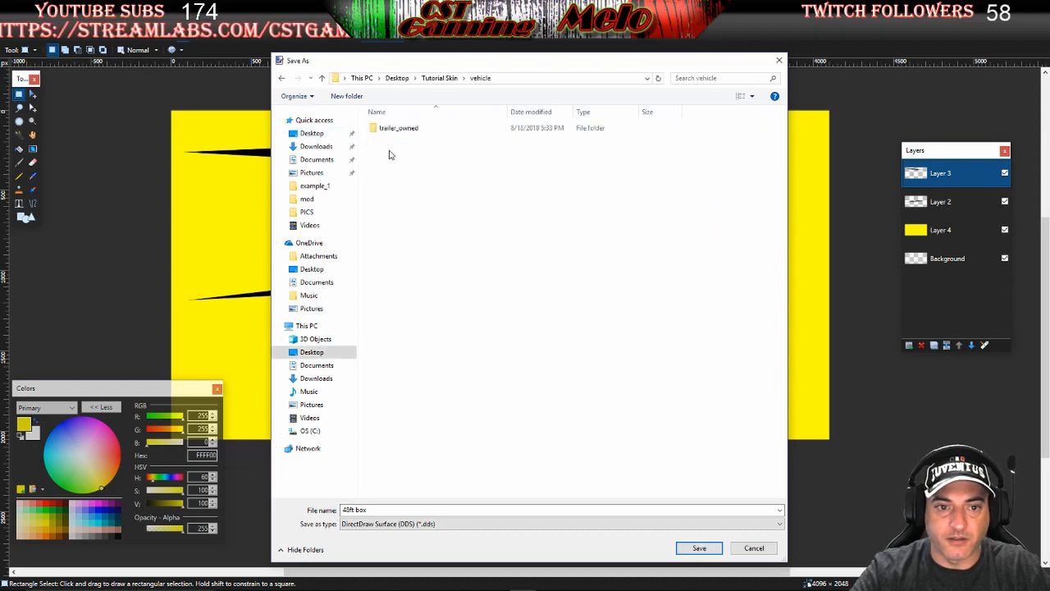
double_click(401, 129)
click(406, 129)
double_click(406, 130)
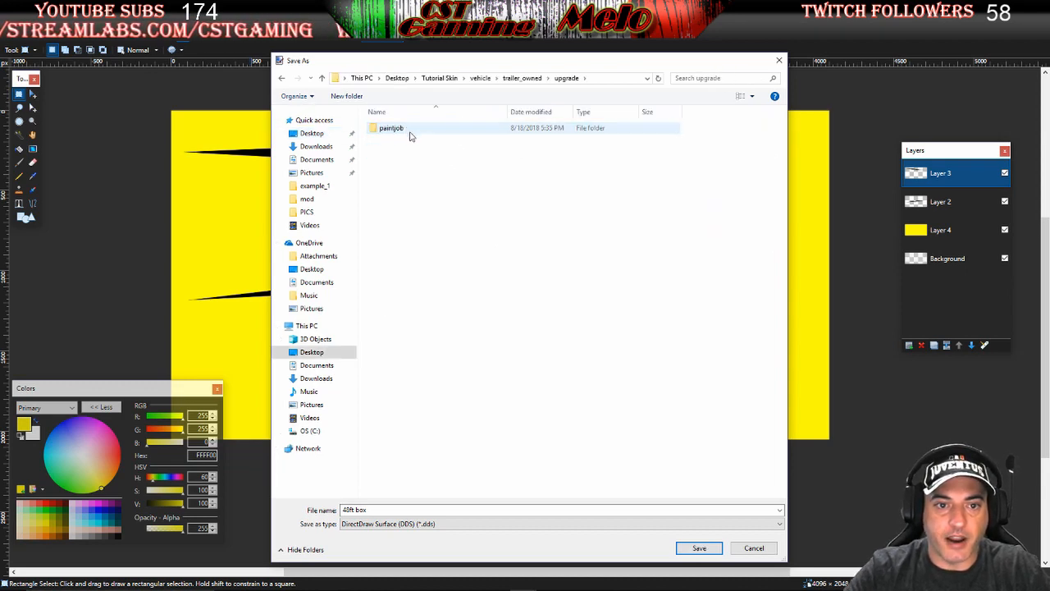
double_click(415, 129)
click(415, 129)
double_click(414, 128)
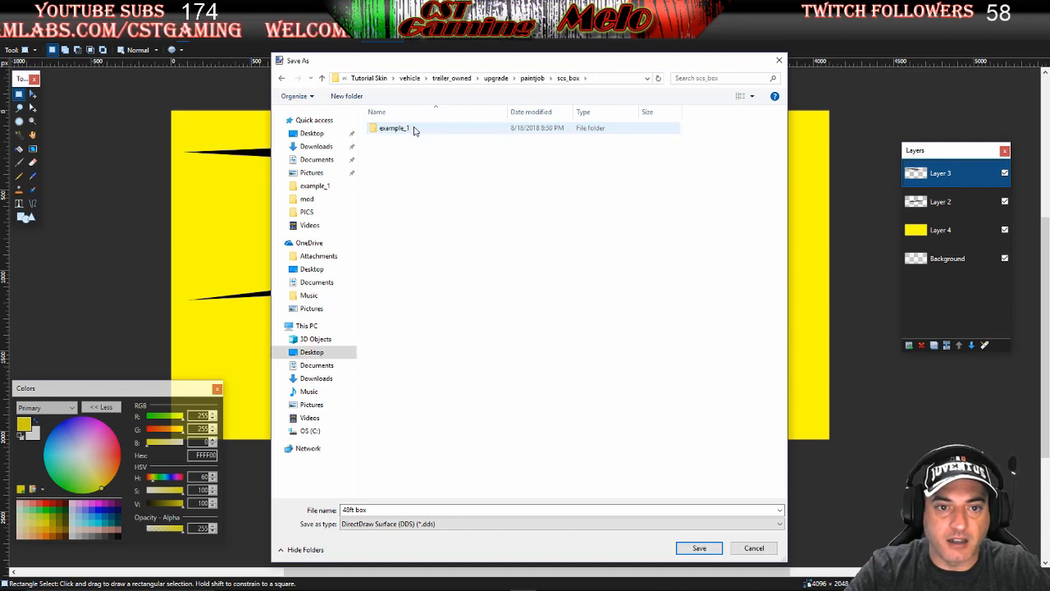
double_click(414, 129)
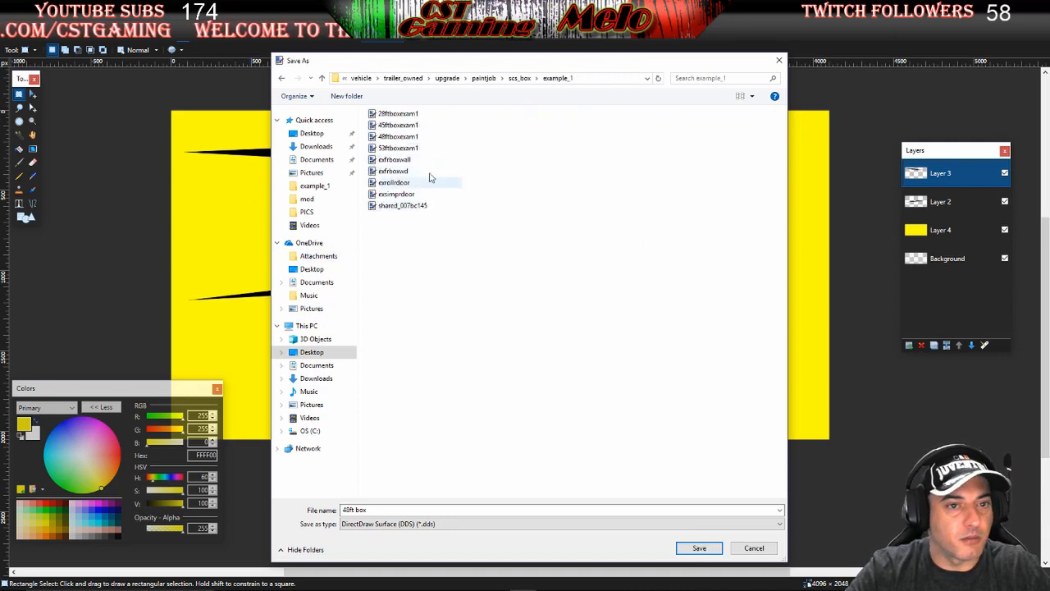
Save the 48ft box template over 48ftboxexam1 with DXT5 (Interpolated Alpha) compression and mip maps, flattening it for the save and undoing the flatten
click(398, 137)
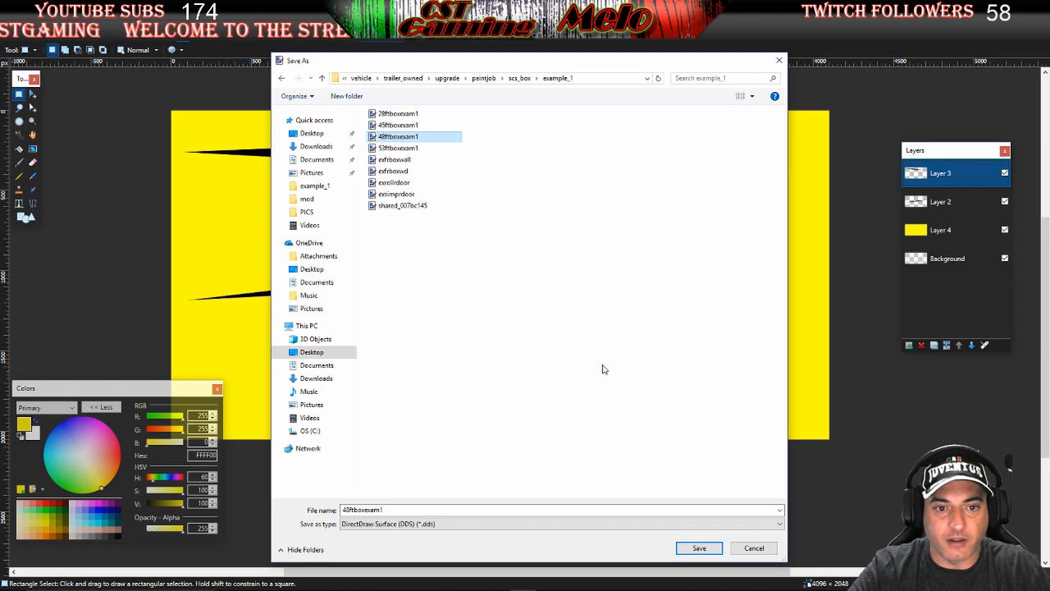
click(698, 548)
click(550, 301)
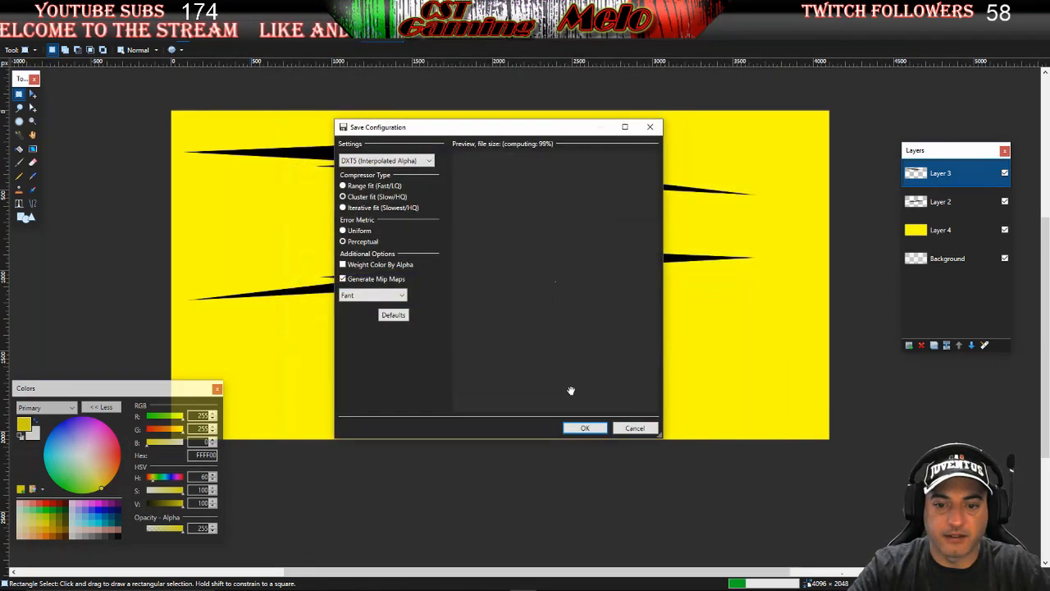
click(583, 428)
click(492, 320)
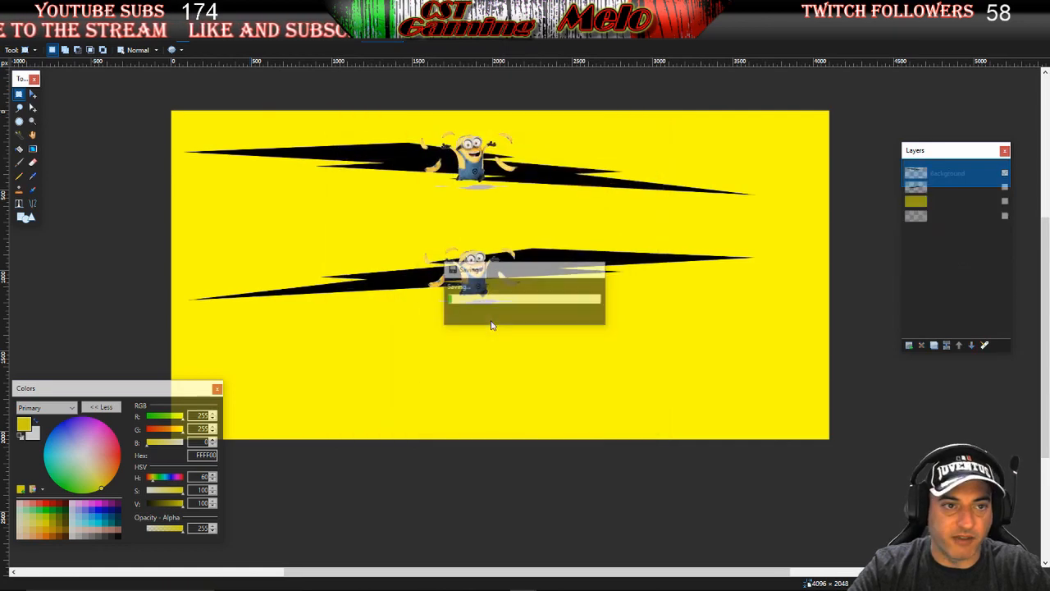
key(ctrl+z)
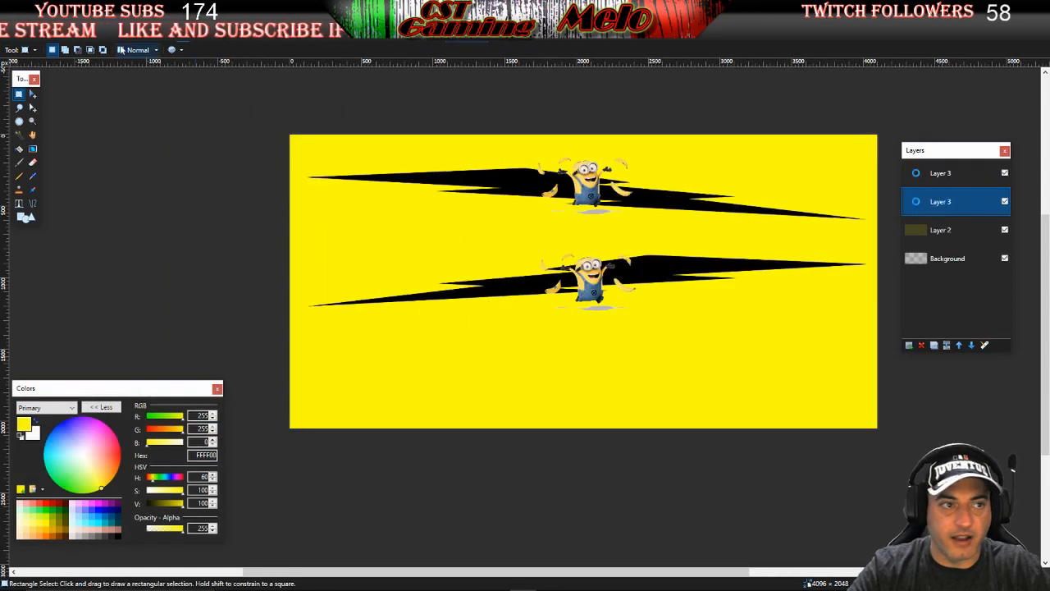
Set up a DDS copy of the 53ft box template in Tutorial Skin/vehicle/trailer_owned/upgrade/paintjob/scs_box/example_1 on the desktop
click(14, 22)
click(33, 118)
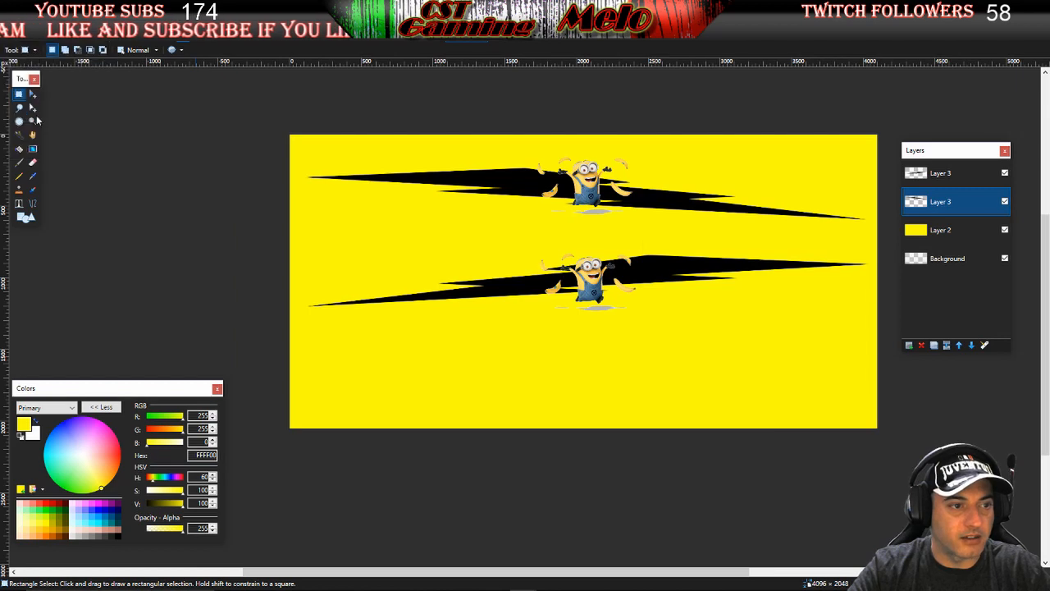
click(402, 525)
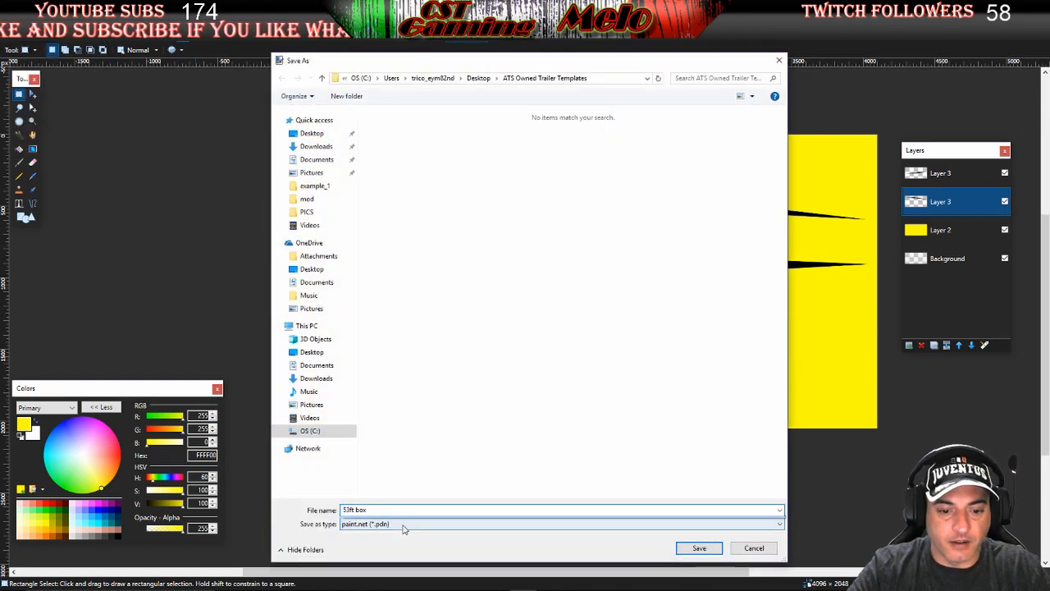
click(386, 476)
click(311, 133)
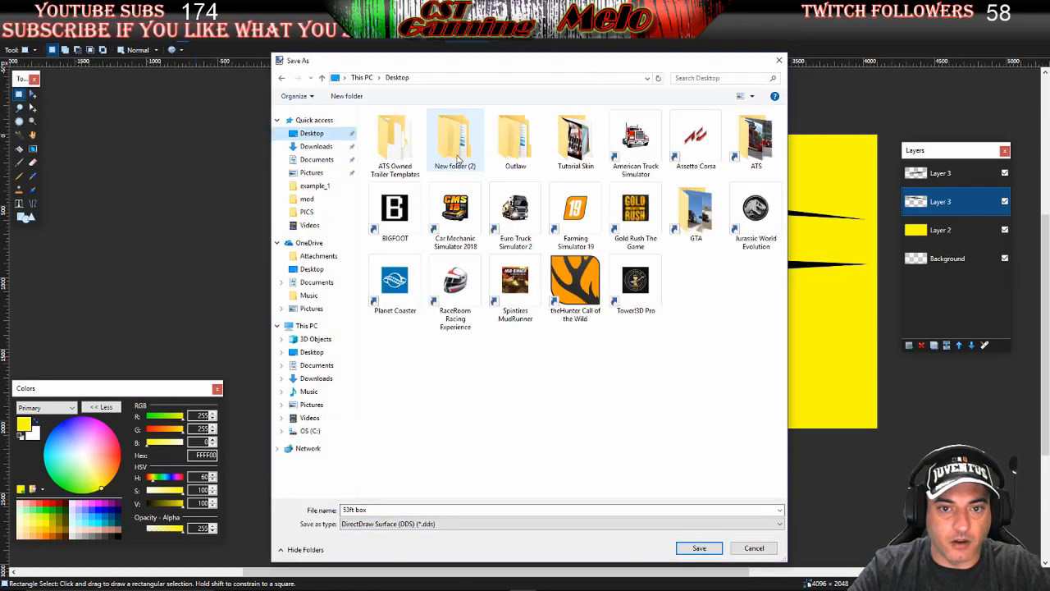
double_click(576, 139)
double_click(394, 151)
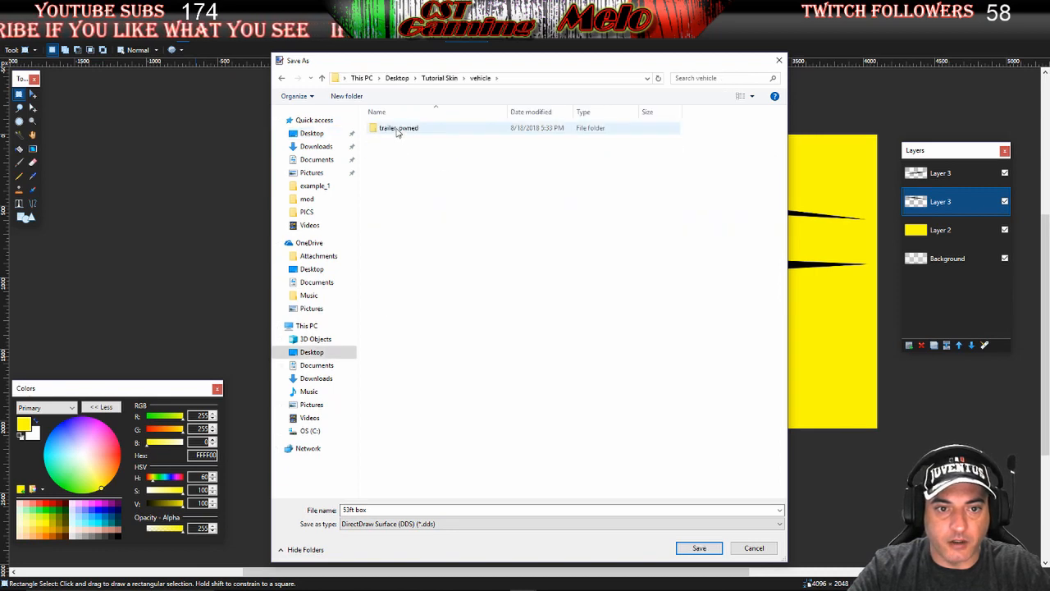
double_click(430, 129)
double_click(430, 129)
double_click(430, 129)
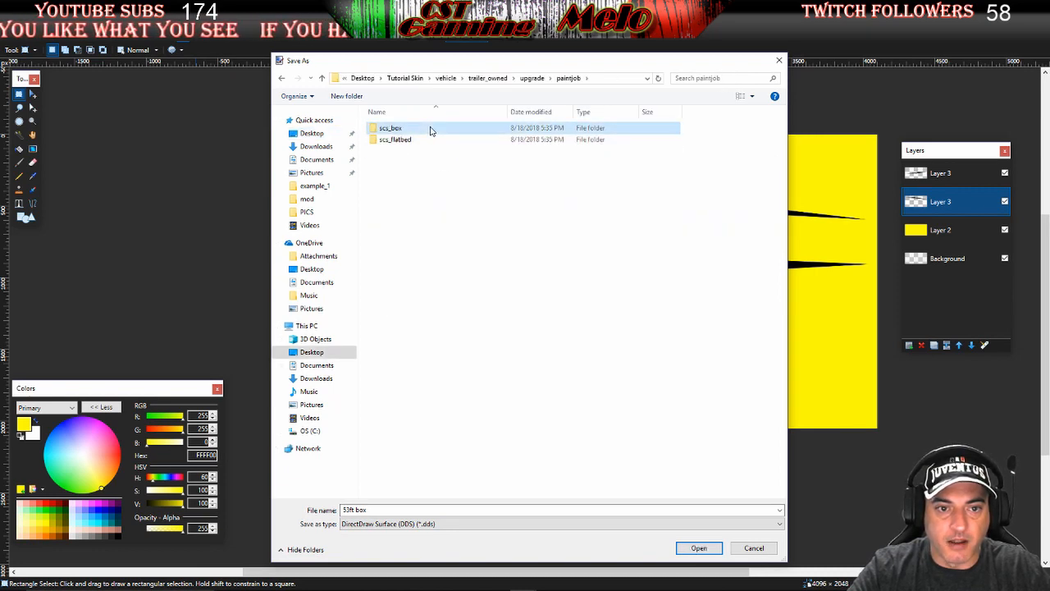
double_click(430, 129)
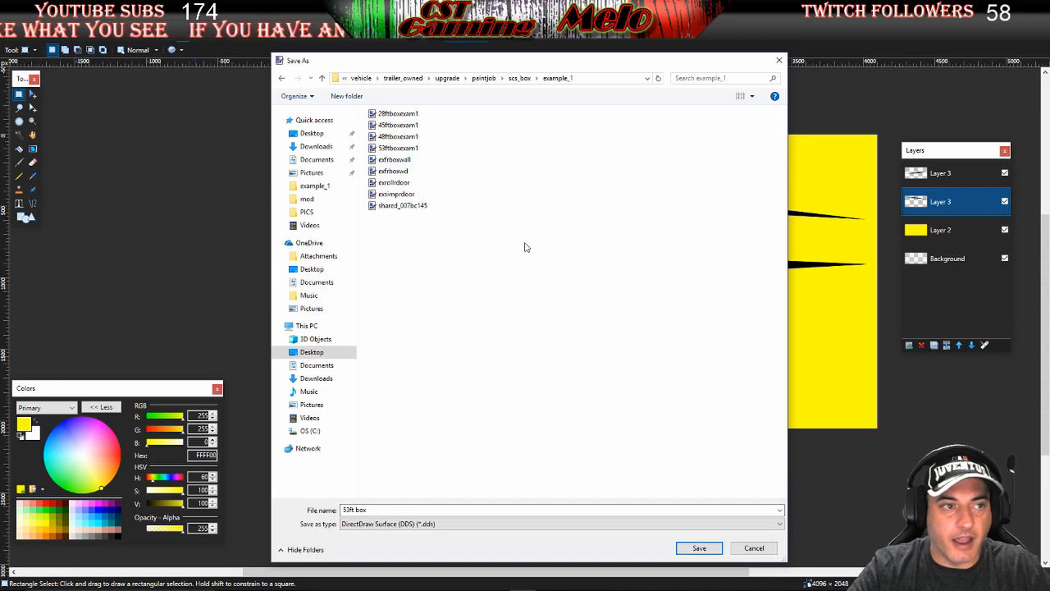
Save the 53ft box template over 53ftboxexam1 with DXT5 (Interpolated Alpha) compression and mip maps, flattening the image
click(402, 149)
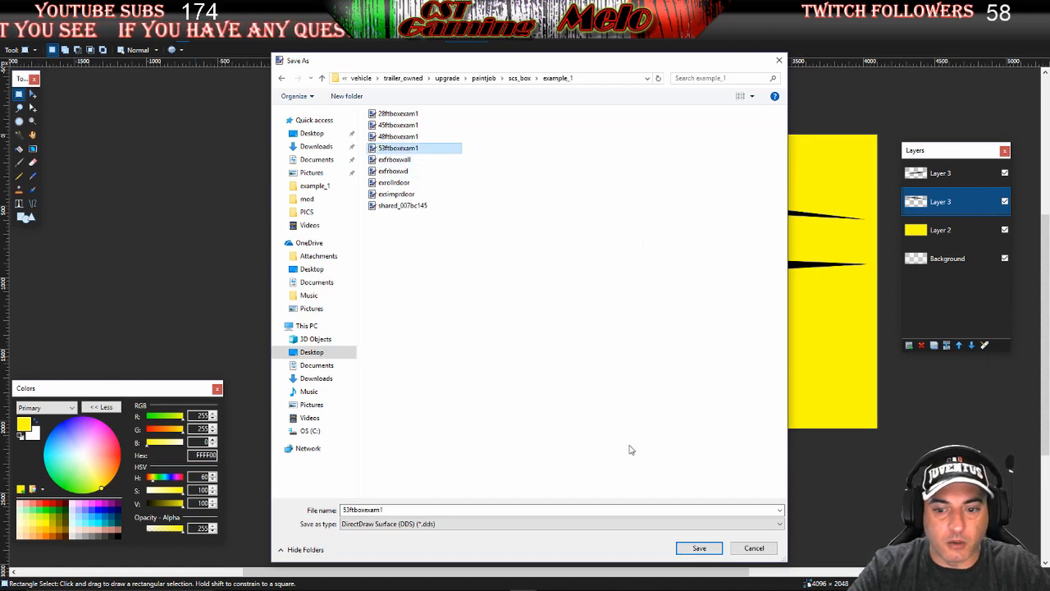
click(699, 547)
click(553, 301)
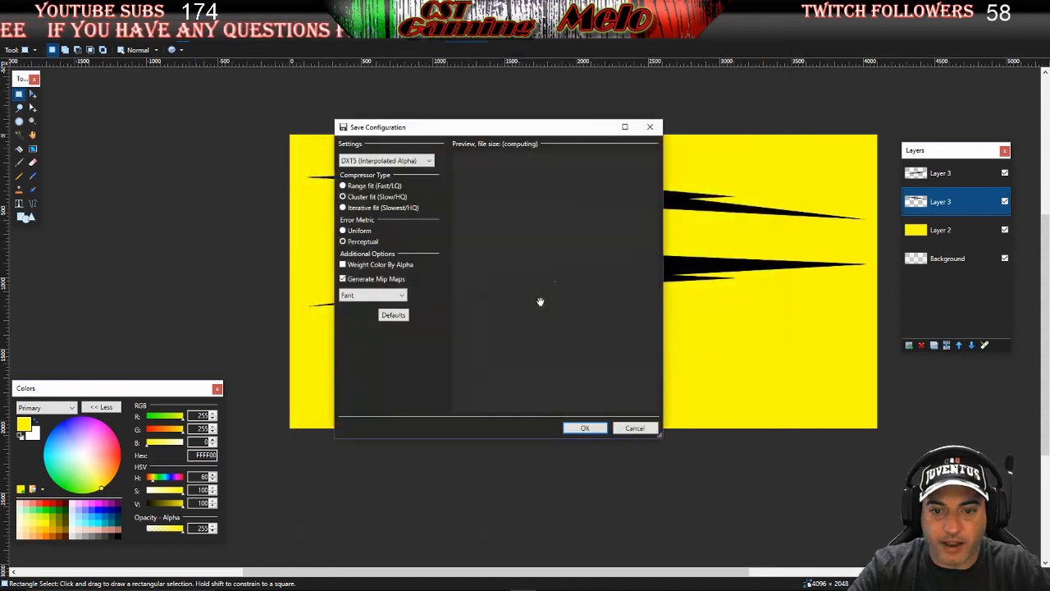
click(582, 426)
click(535, 310)
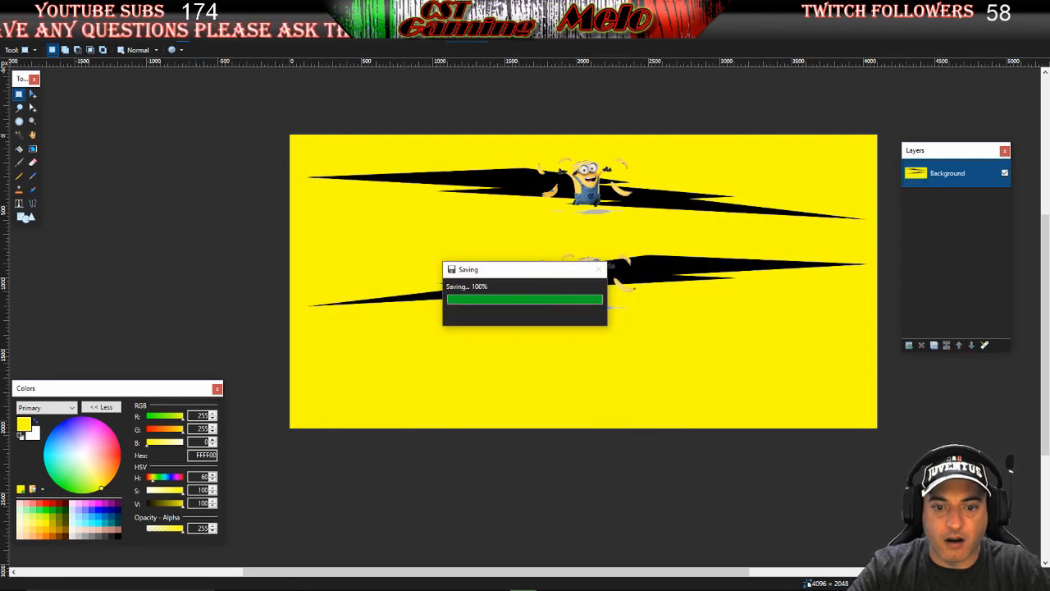
Switch to the plain yellow Front Box Wall template and set up a copy of it in DDS format
click(550, 37)
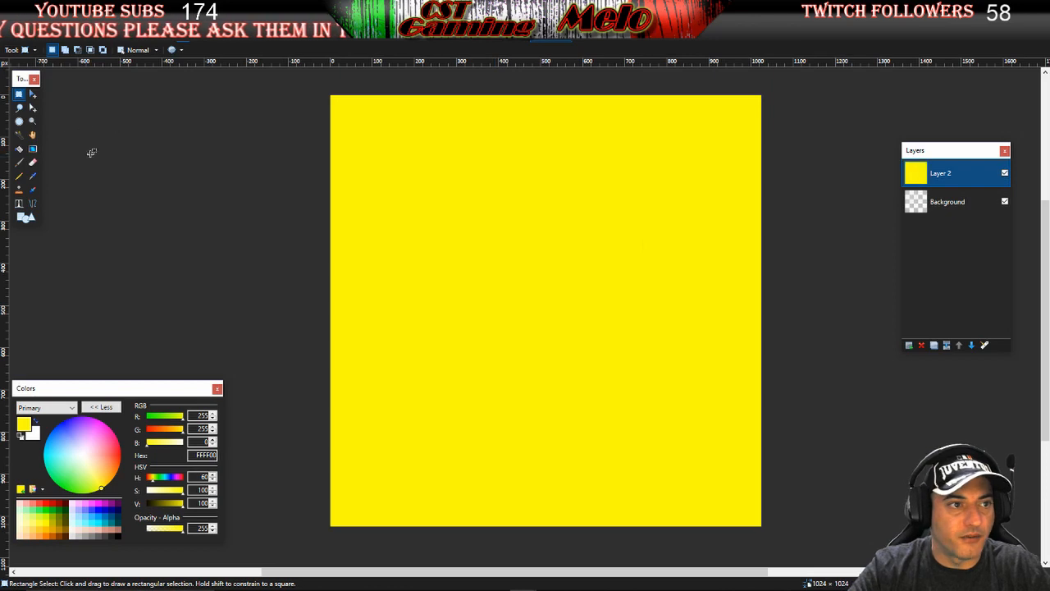
click(14, 38)
click(49, 119)
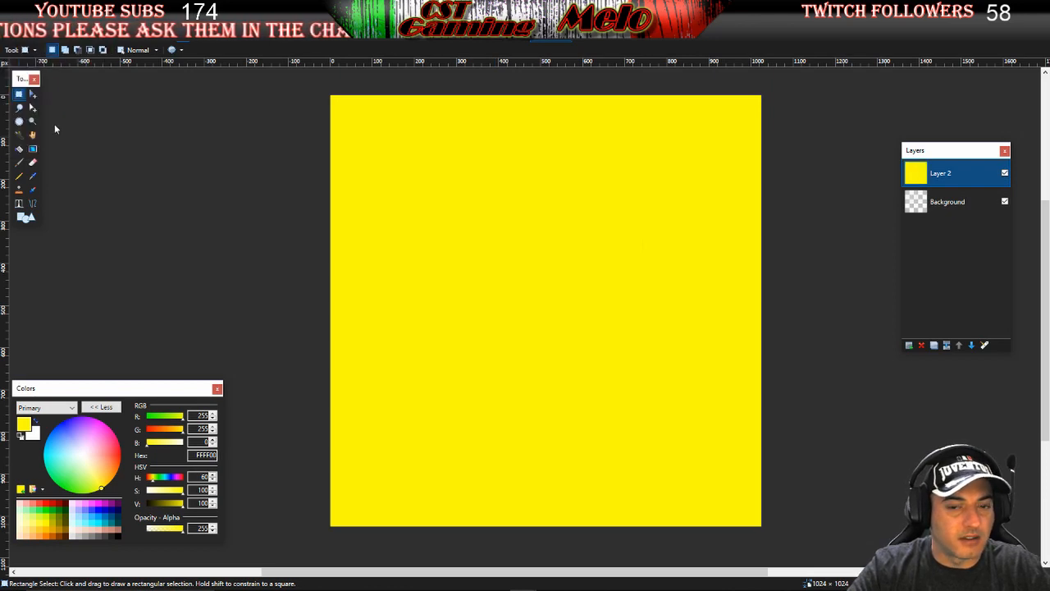
click(405, 525)
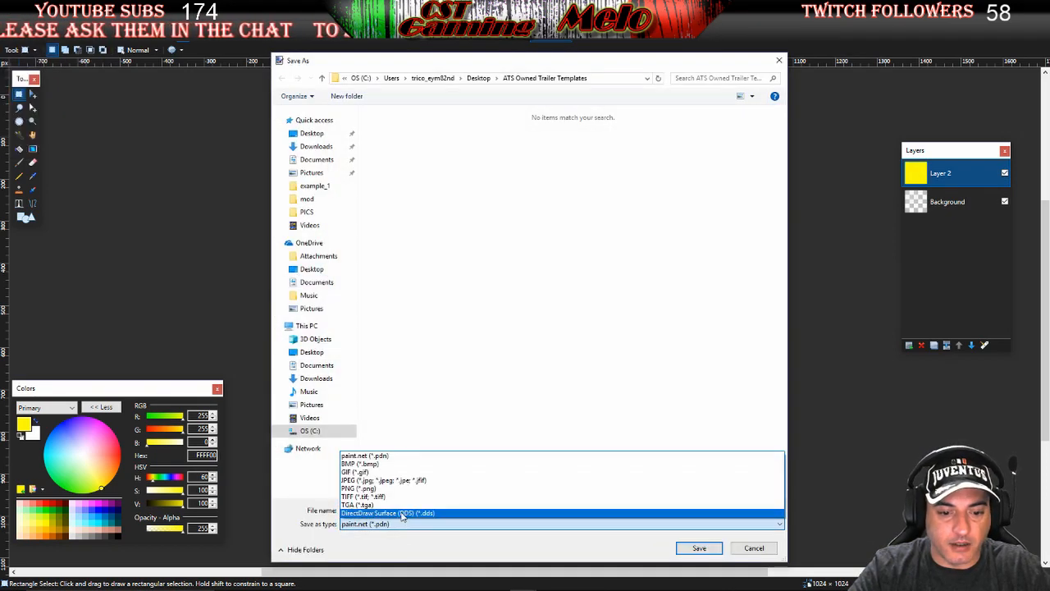
click(404, 509)
Direct the Front Box Wall copy to Tutorial Skin/vehicle/trailer_owned/upgrade/paintjob/scs_box/example_1 on the desktop
click(312, 132)
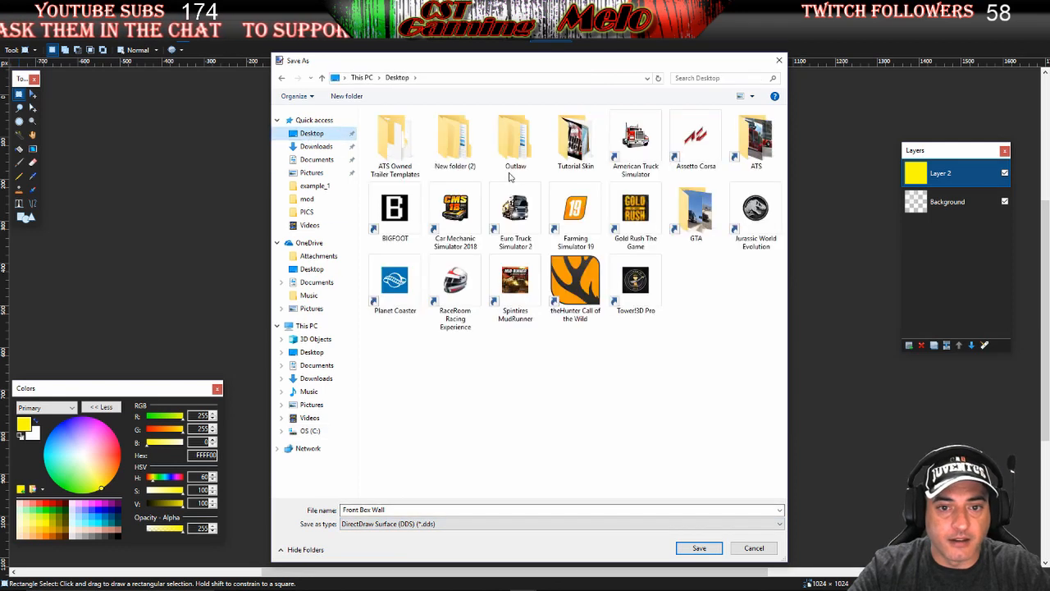
click(572, 161)
double_click(572, 160)
double_click(416, 151)
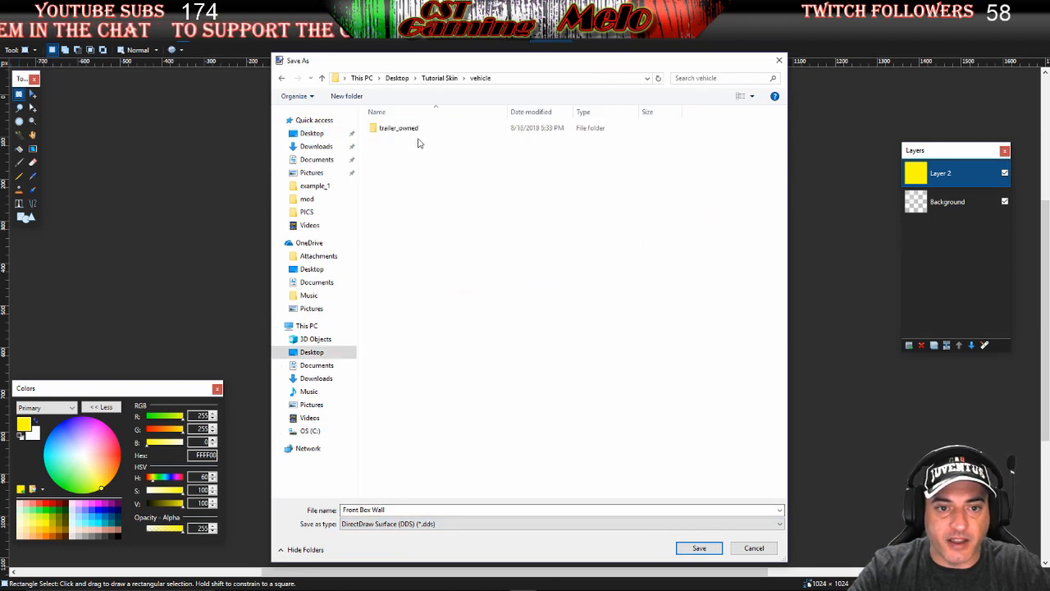
double_click(420, 129)
double_click(428, 131)
click(435, 132)
double_click(434, 132)
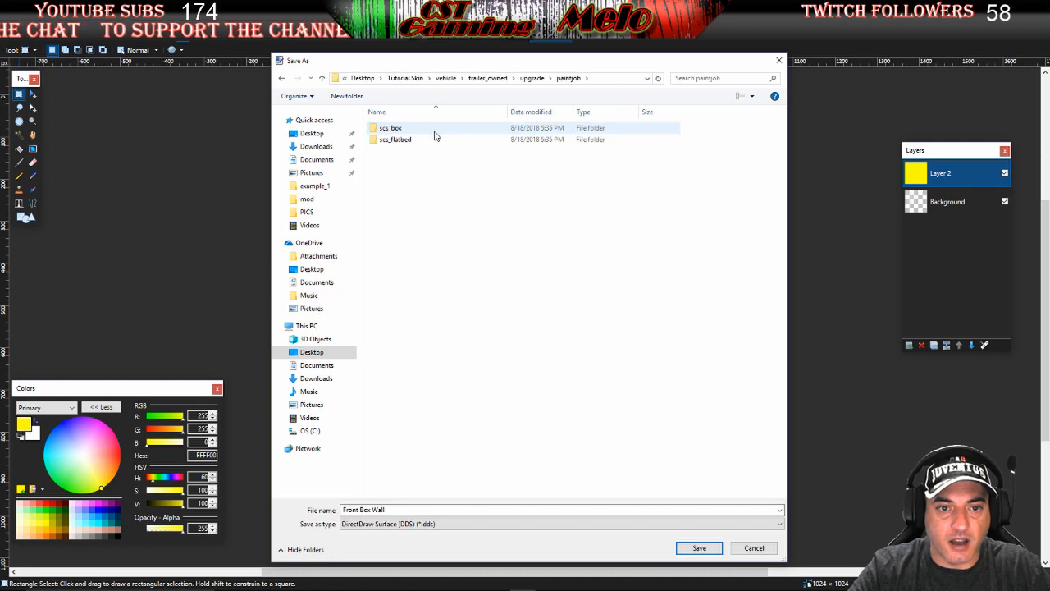
click(435, 131)
double_click(436, 131)
click(436, 131)
double_click(436, 132)
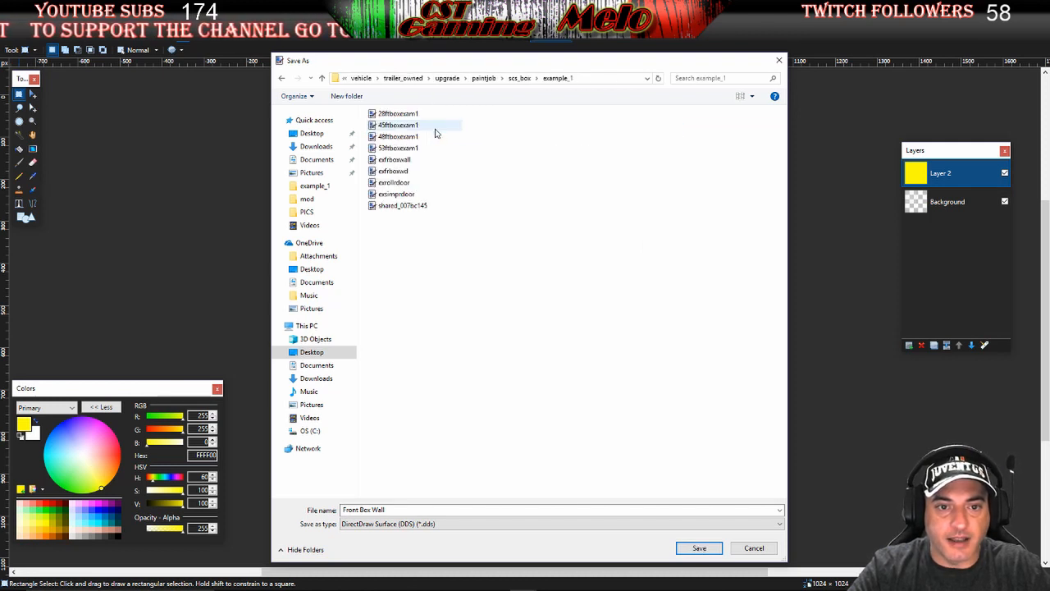
Save the Front Box Wall template over exfrboxwall.dds, flattening it for the save and undoing the flatten
click(403, 161)
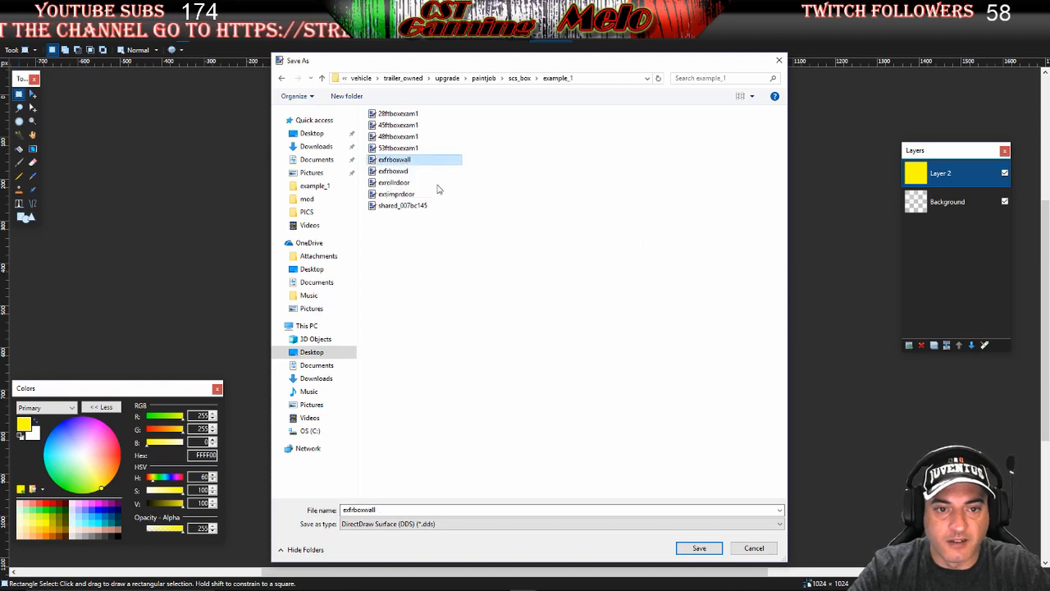
click(699, 547)
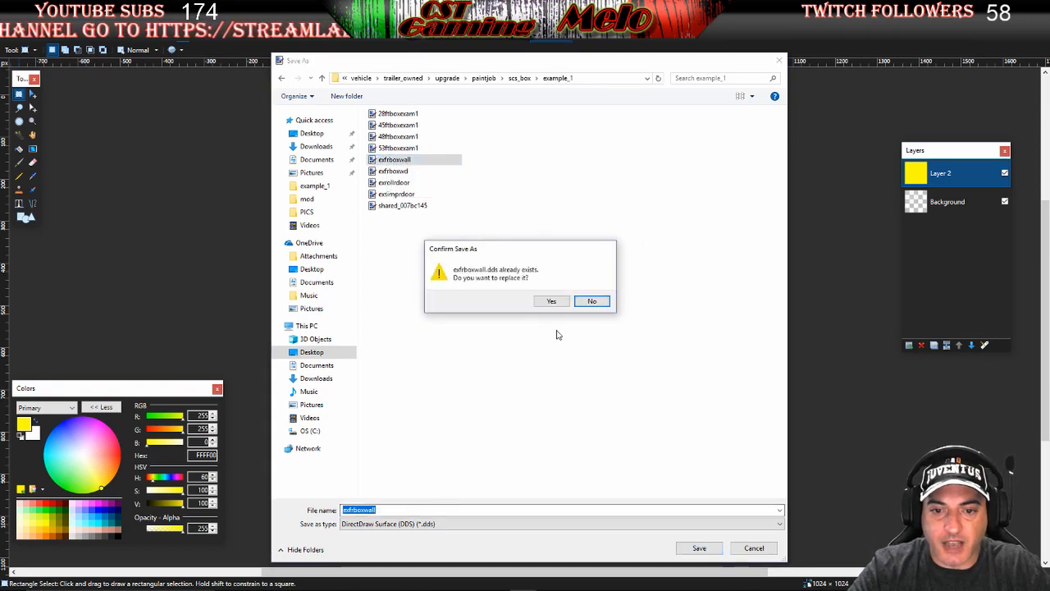
click(551, 302)
click(586, 429)
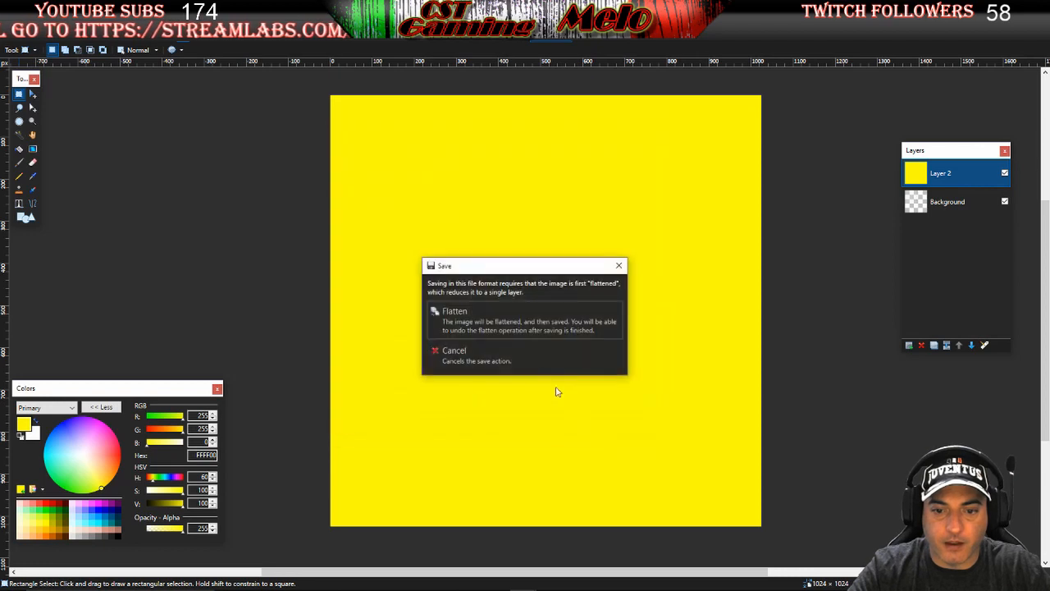
click(499, 317)
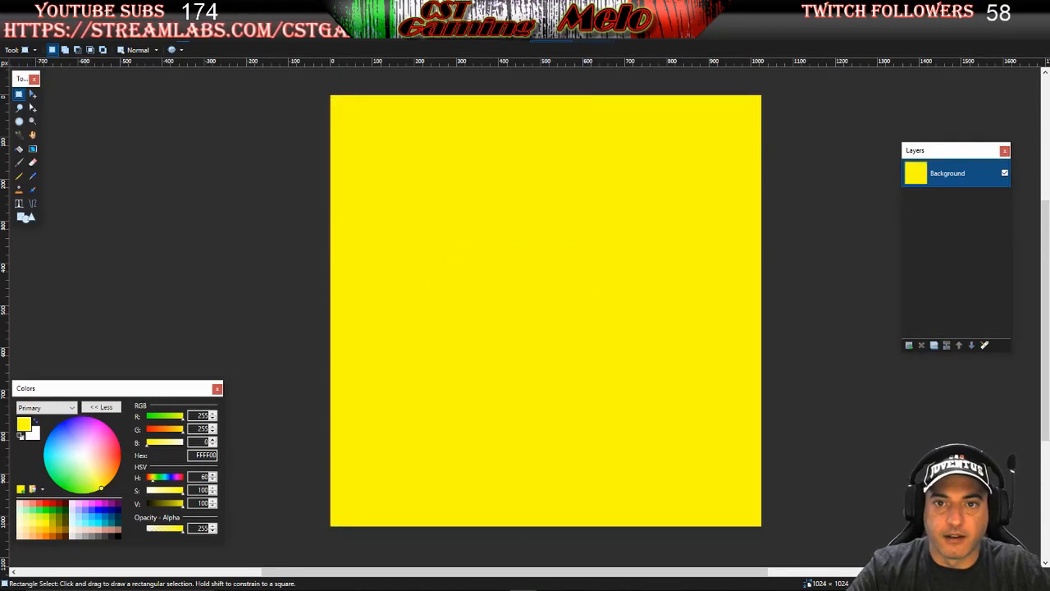
key(ctrl+z)
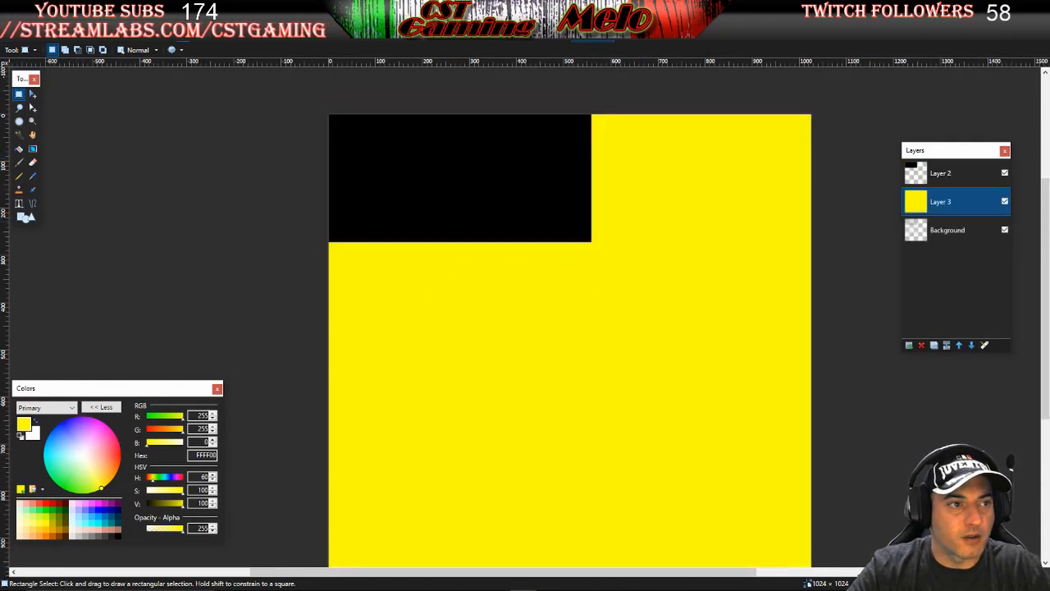
Start saving a copy of the Front Box Wind Deflector template into Tutorial Skin/vehicle/trailer_owned/upgrade/paintjob/scs_box/example_1 on the desktop
click(11, 26)
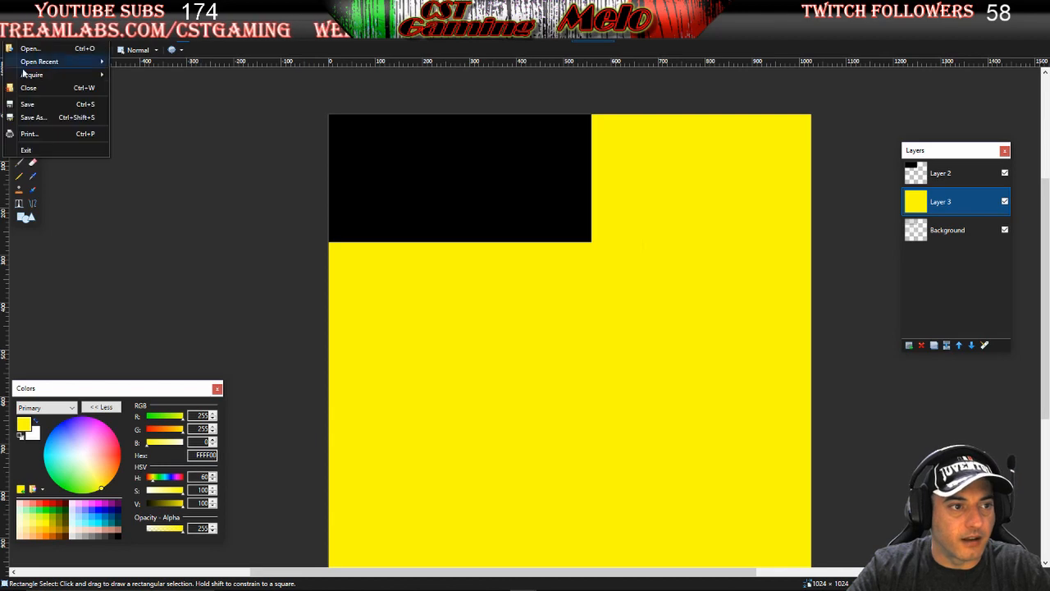
click(32, 115)
click(312, 136)
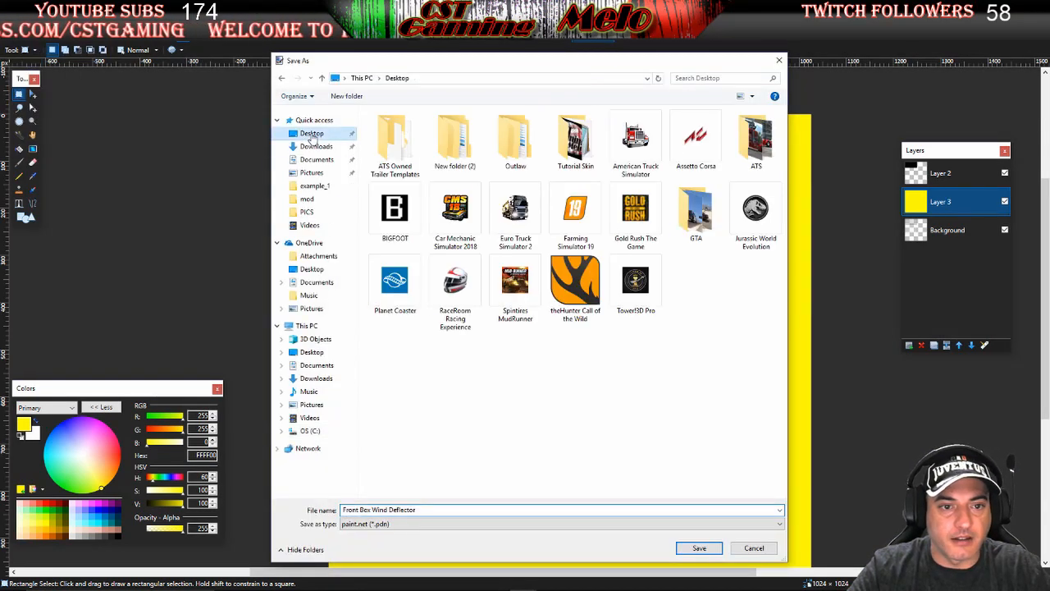
double_click(574, 141)
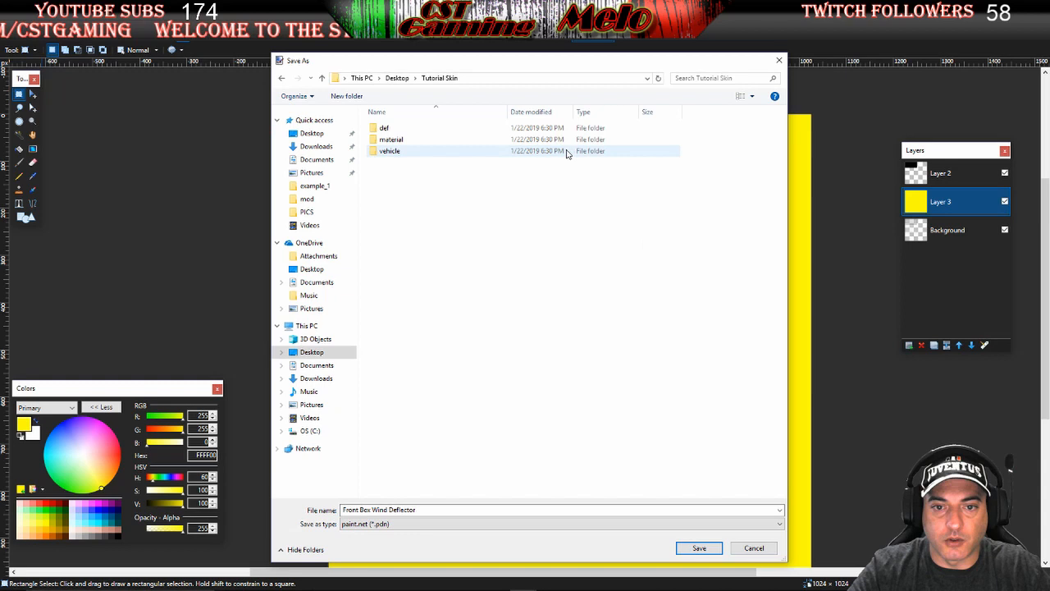
double_click(408, 153)
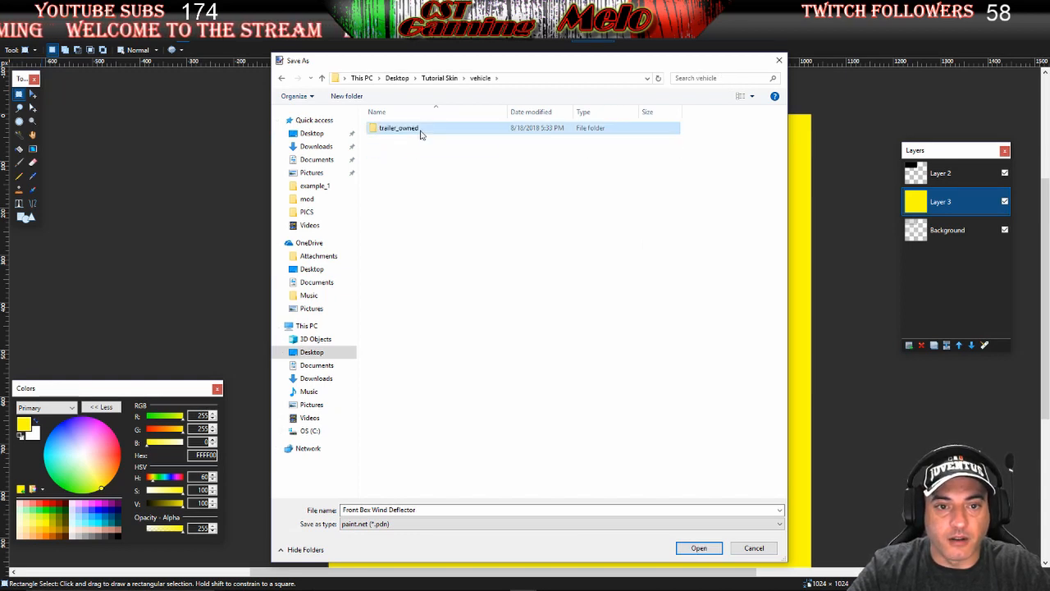
double_click(425, 132)
double_click(433, 131)
double_click(433, 131)
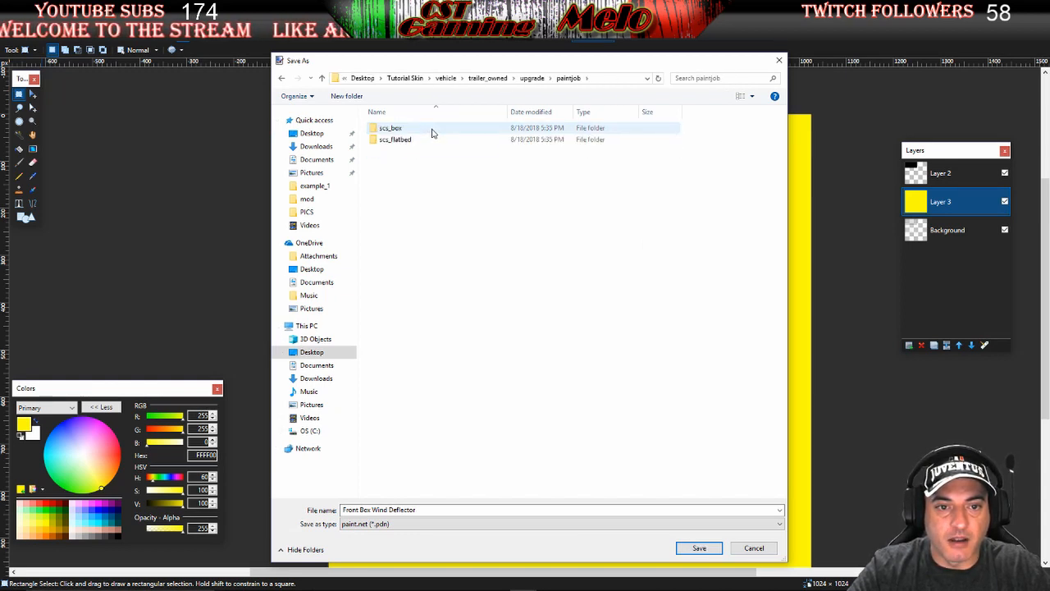
double_click(432, 131)
double_click(433, 131)
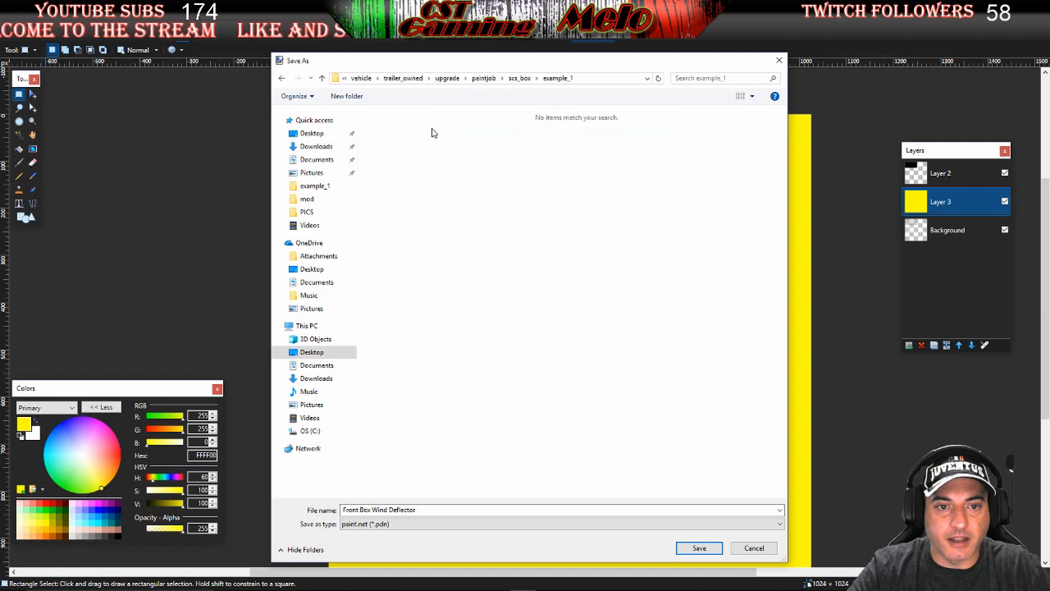
Save the Front Box Wind Deflector copy in DDS format over exfrboxwd.dds, flattening the image
click(427, 523)
click(422, 515)
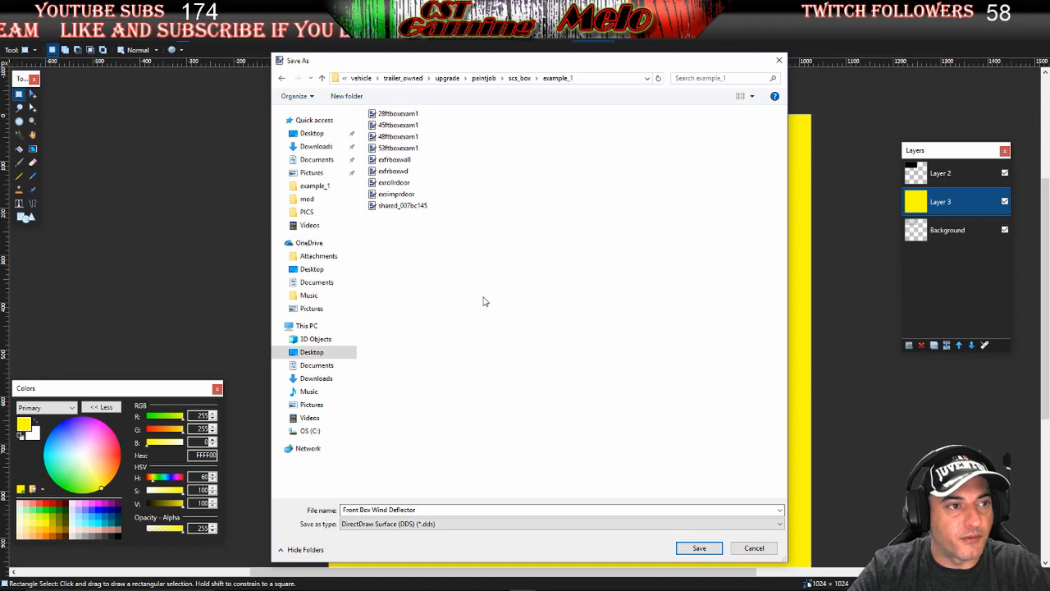
click(403, 173)
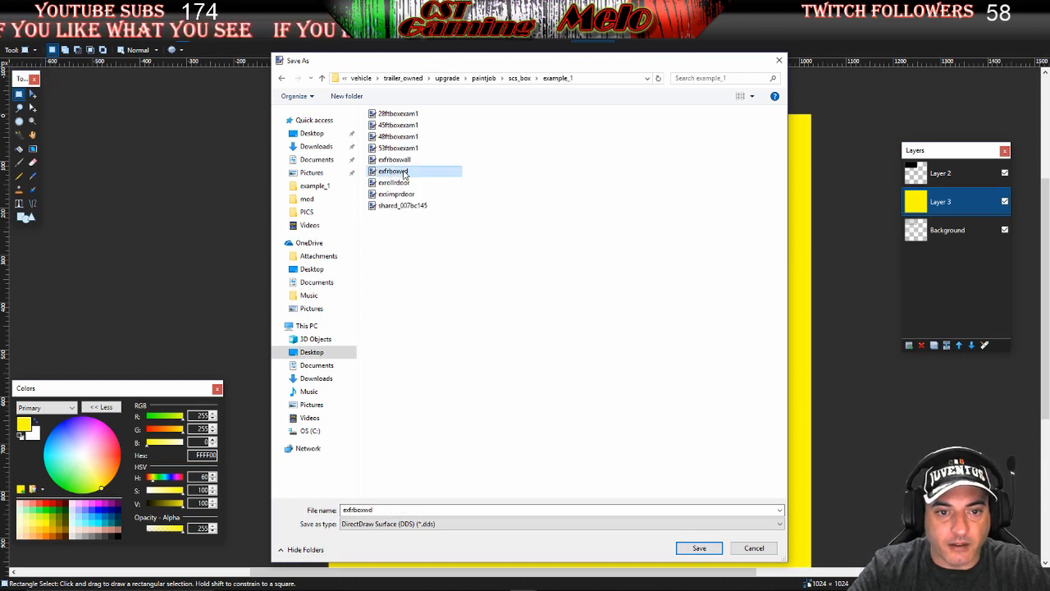
click(698, 547)
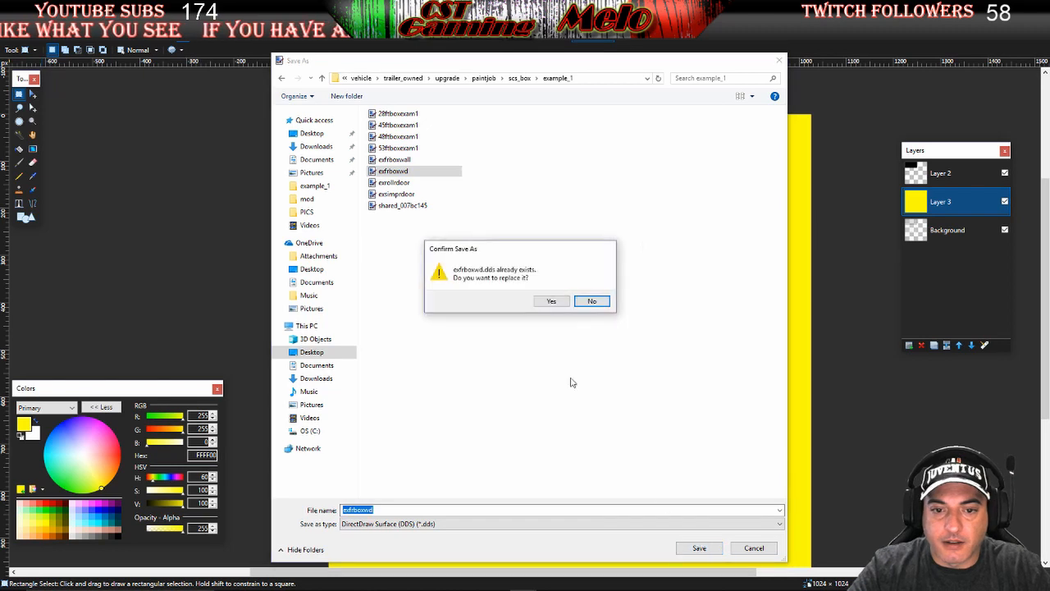
click(550, 301)
click(591, 428)
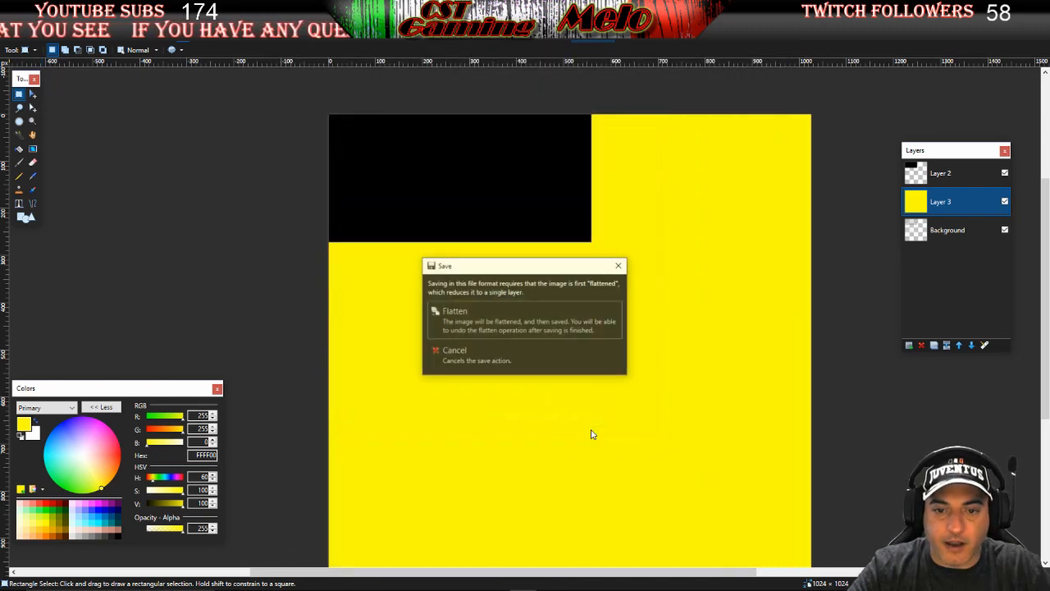
click(507, 326)
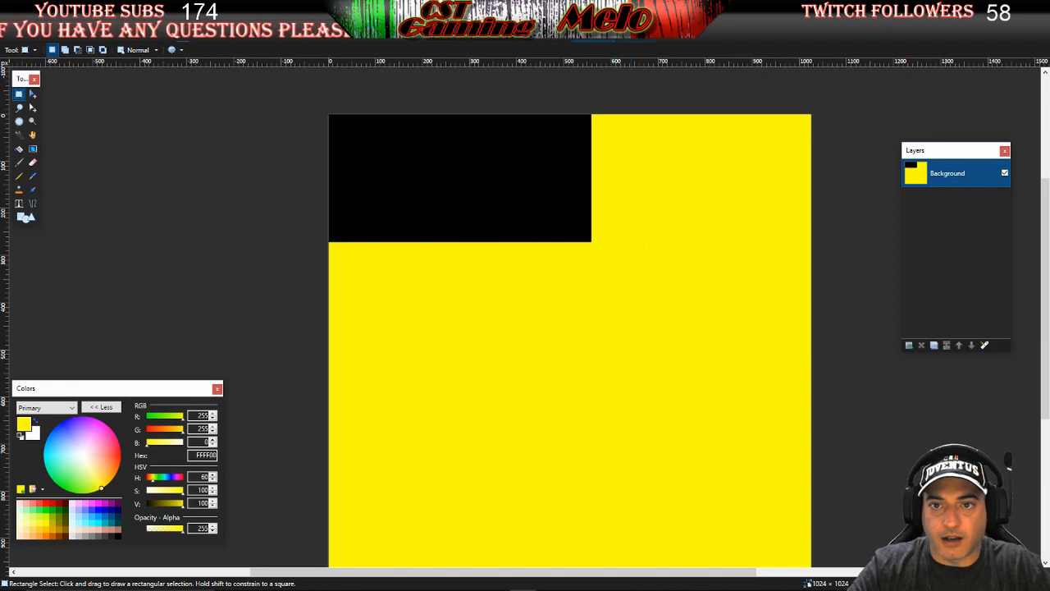
Switch to the Roll Up Door template with the CST Gaming Melo logo and set up a copy of it in DDS format
key(ctrl+Tab)
key(ctrl+Tab)
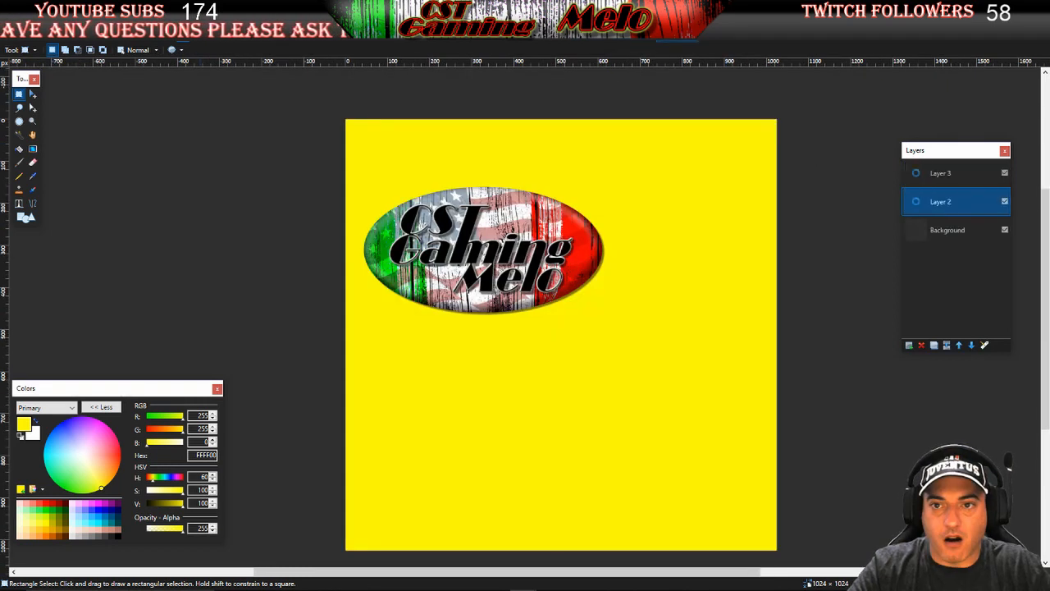
click(19, 37)
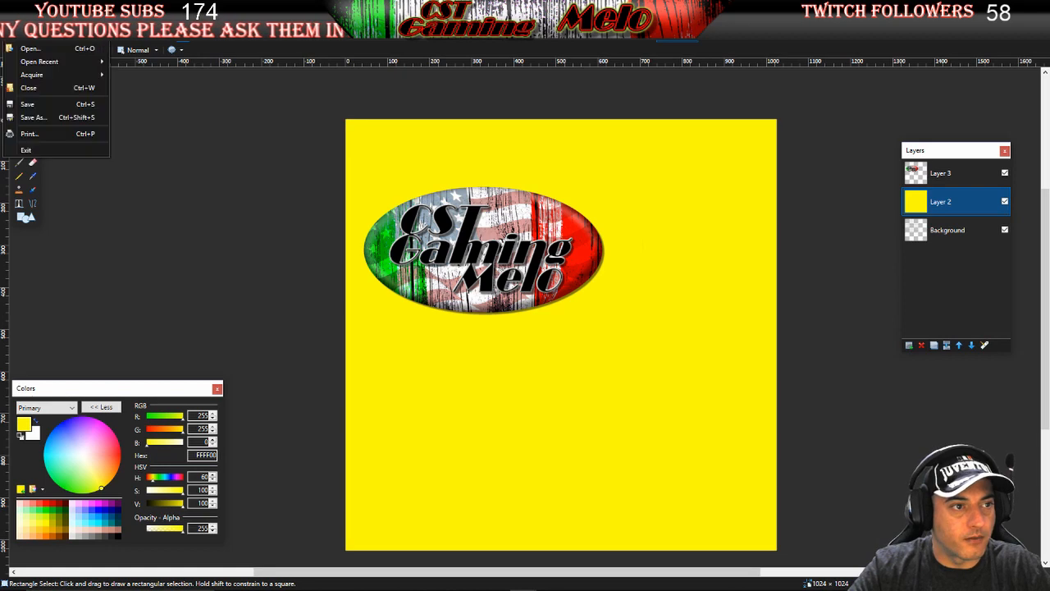
click(34, 118)
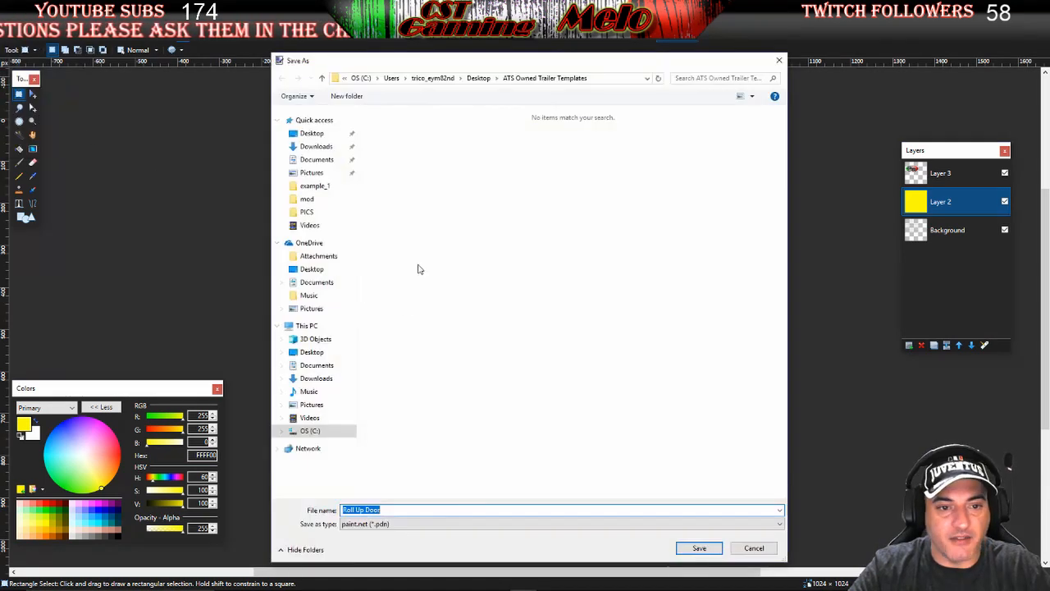
click(407, 523)
click(385, 506)
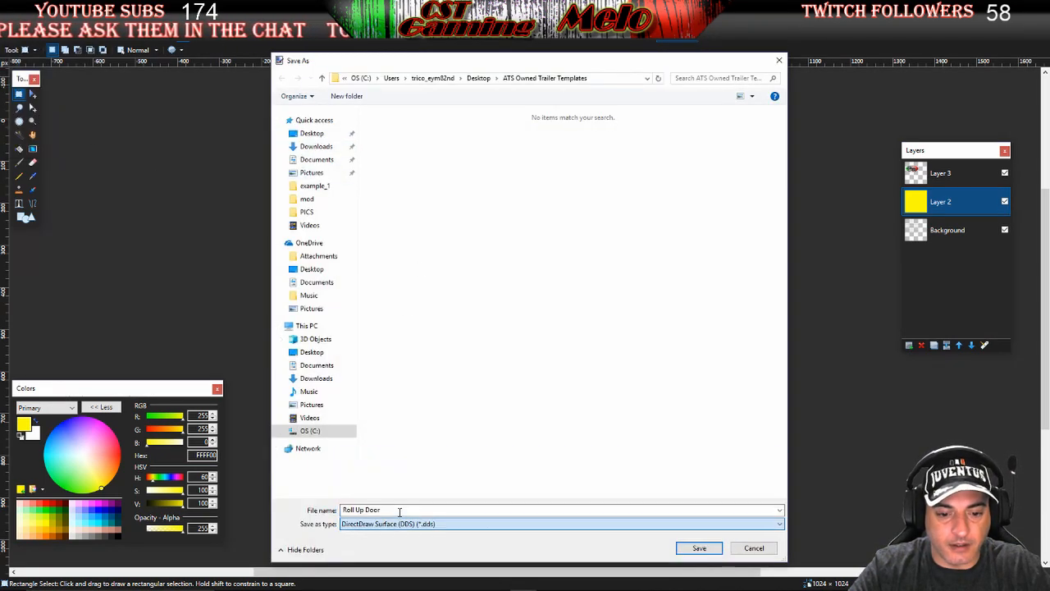
Direct the Roll Up Door copy to Tutorial Skin/vehicle/trailer_owned/upgrade/paintjob/scs_box/example_1 on the desktop
click(312, 134)
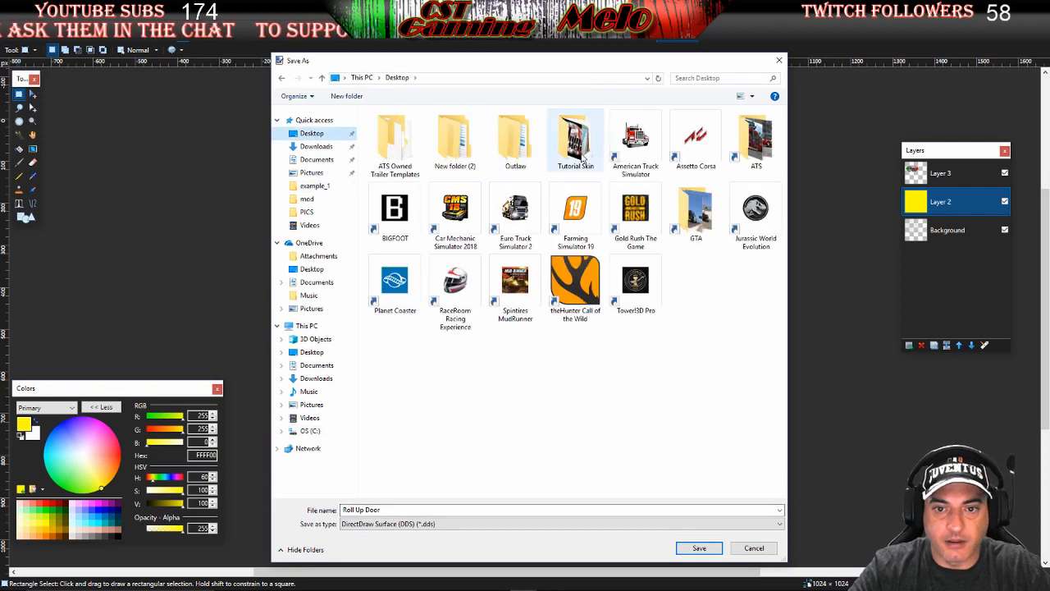
double_click(578, 146)
double_click(415, 154)
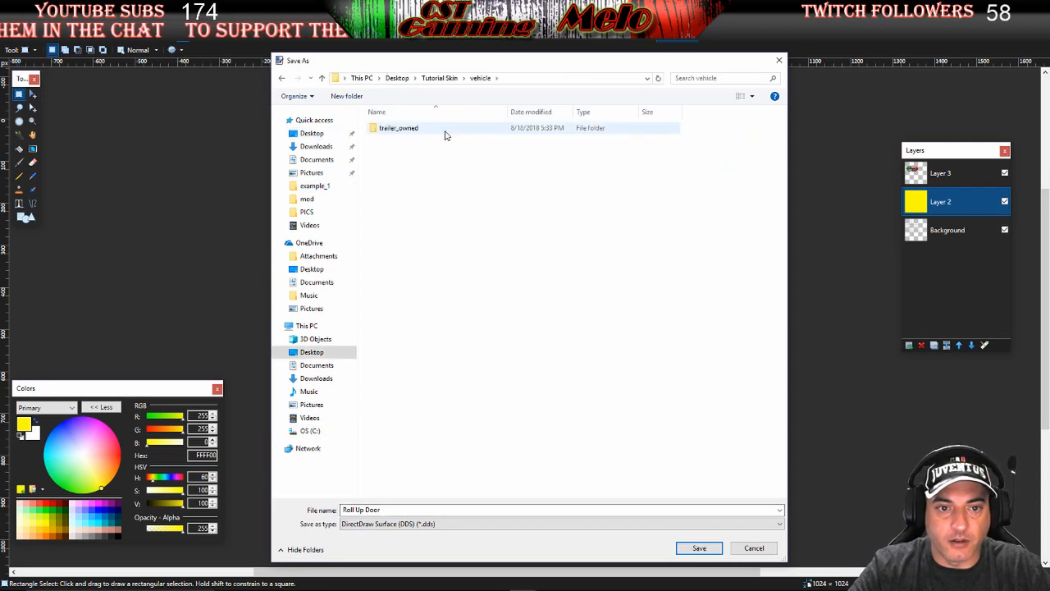
double_click(446, 130)
double_click(446, 130)
double_click(446, 130)
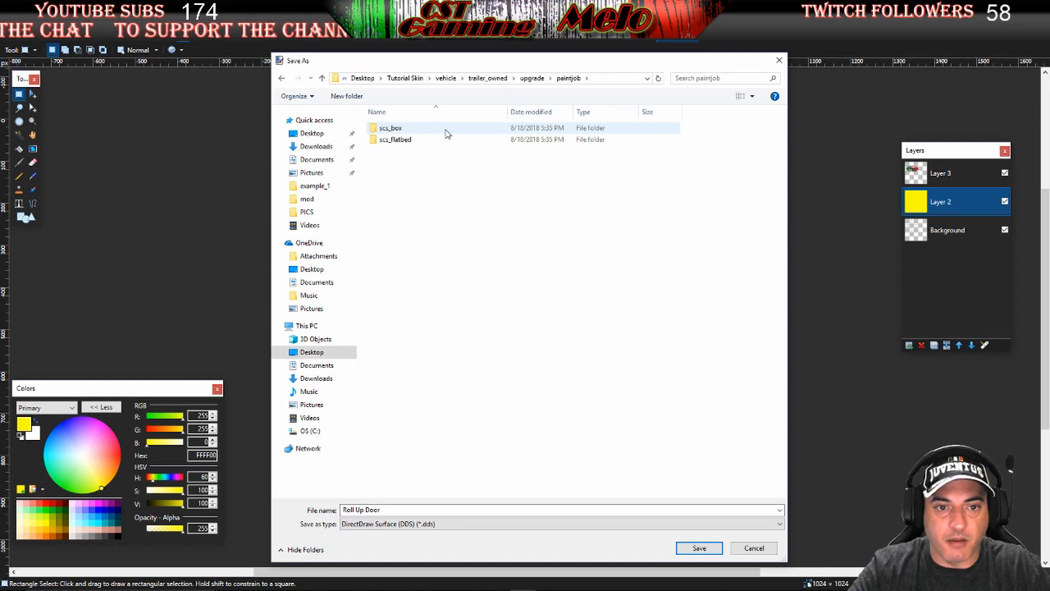
double_click(446, 131)
double_click(446, 130)
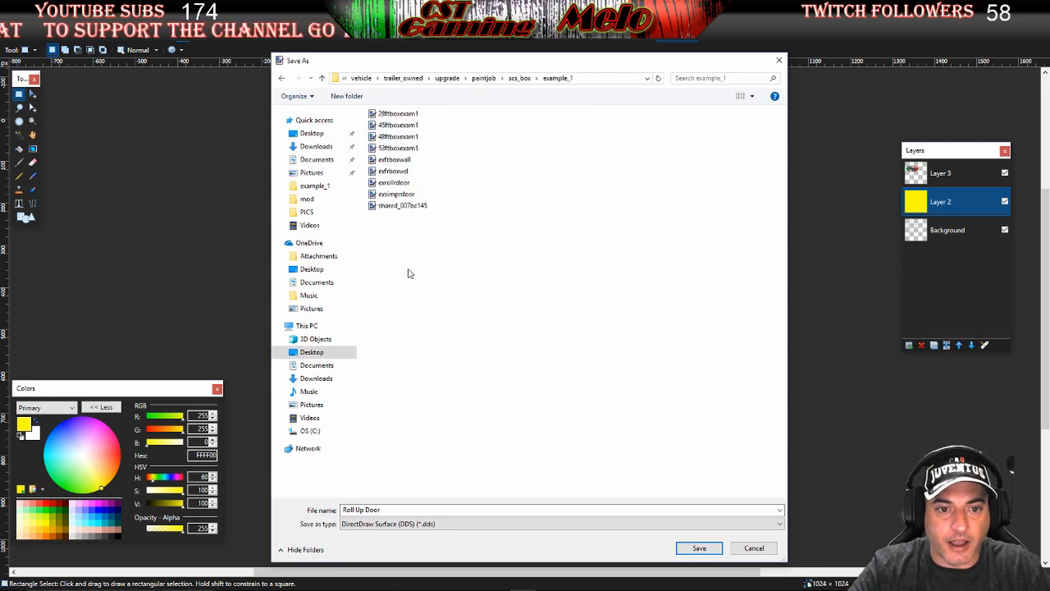
Save the Roll Up Door template over exrollrdoor.dds, flattening the image
click(402, 183)
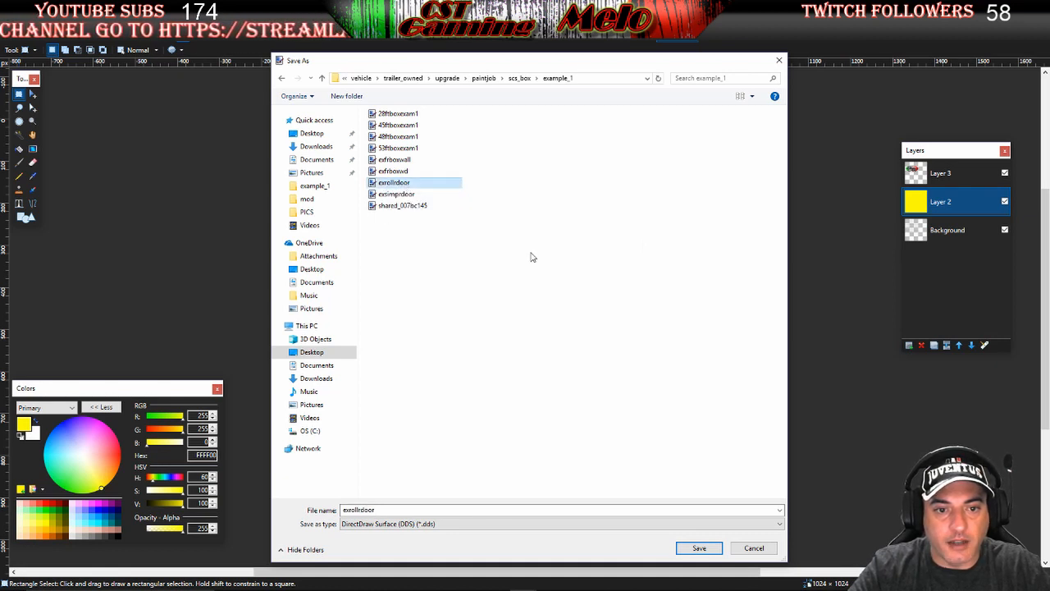
click(699, 548)
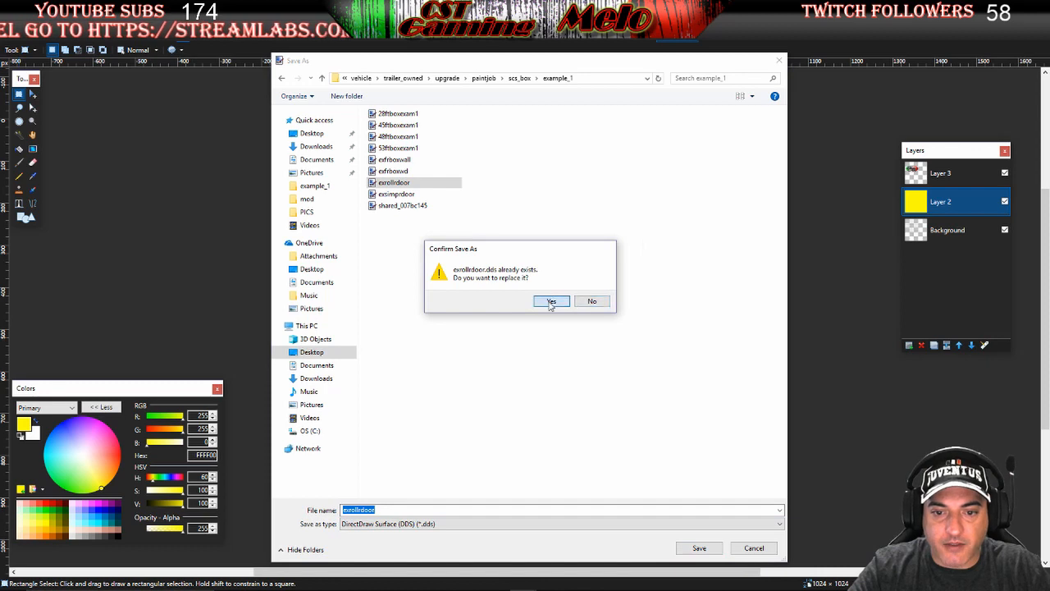
click(551, 302)
click(582, 428)
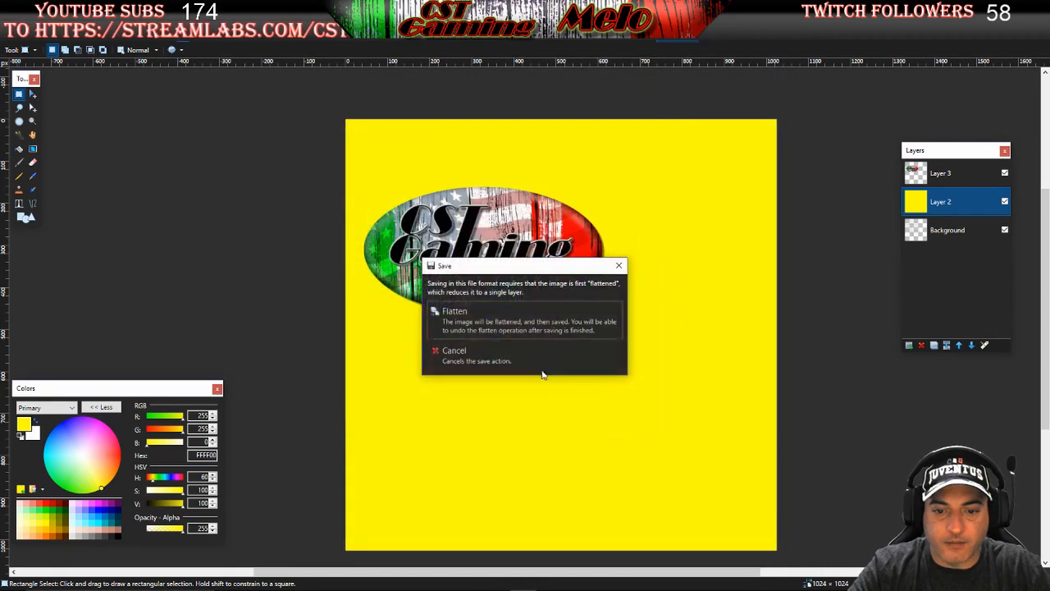
click(503, 331)
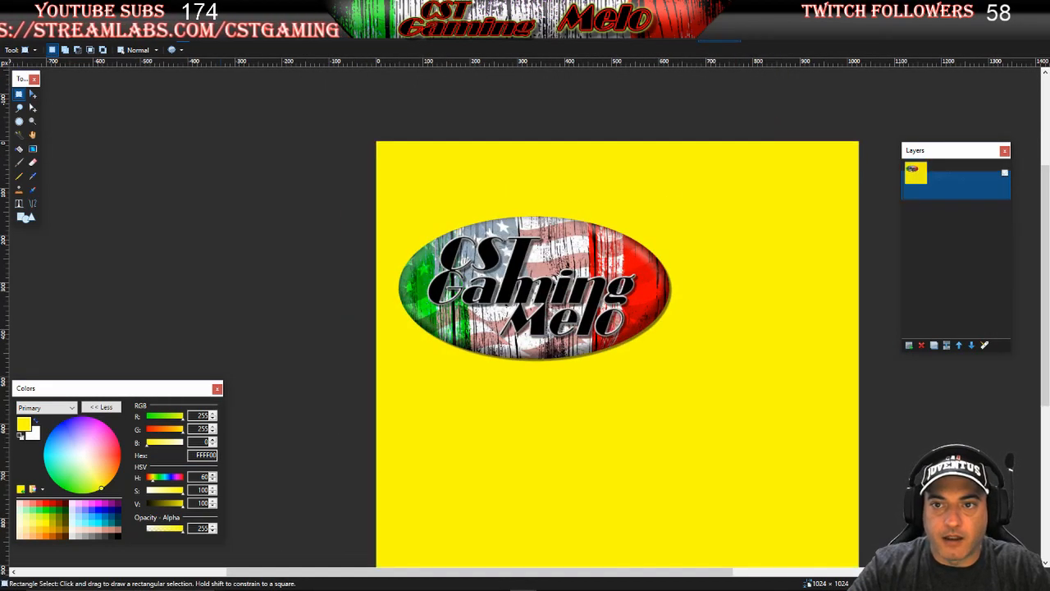
Set up a copy of the Simple Door template in DirectDraw Surface (DDS) format
click(15, 29)
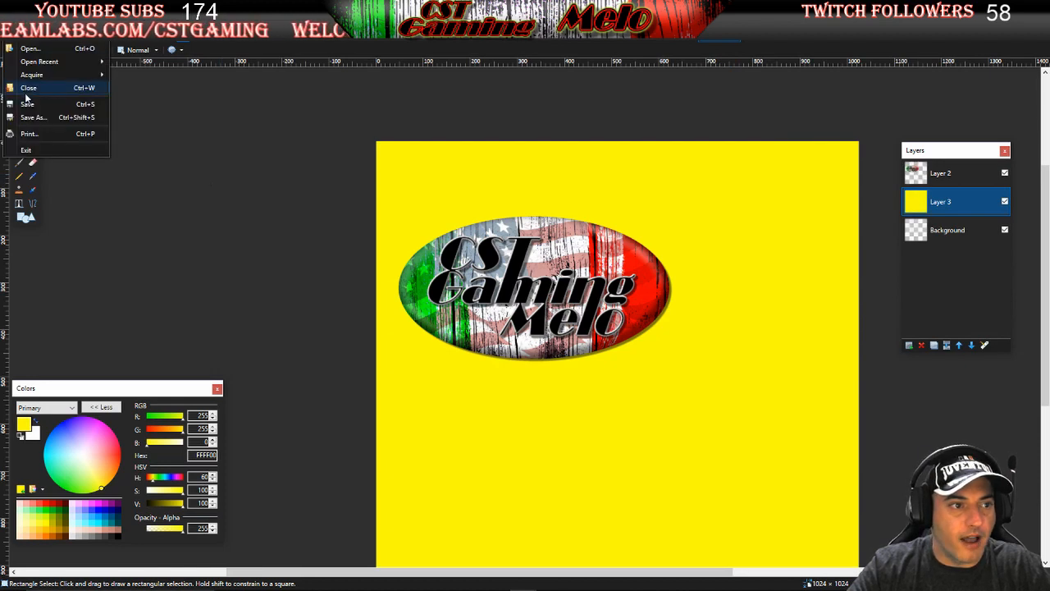
click(33, 115)
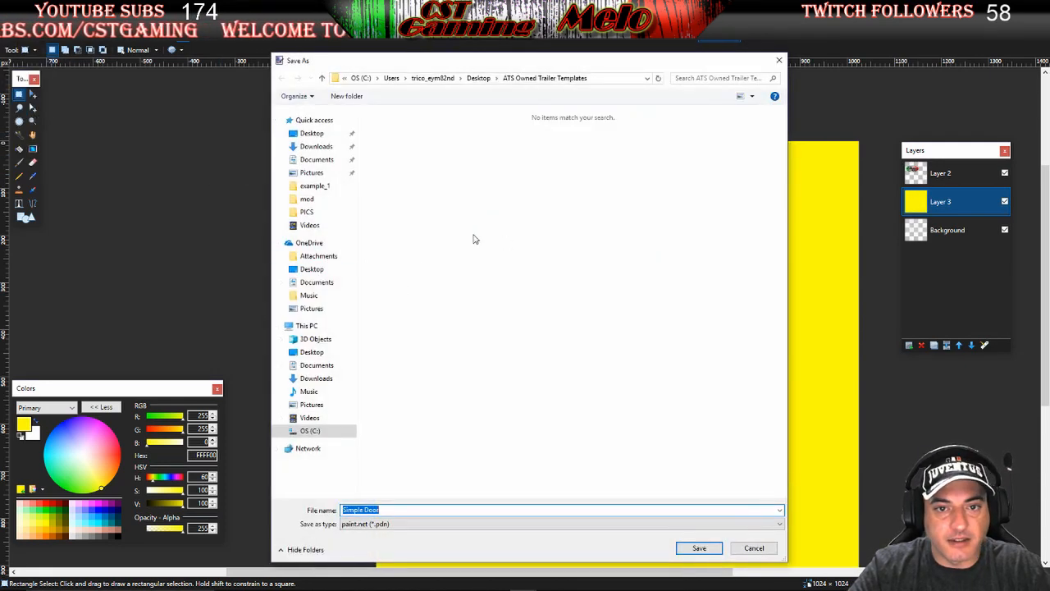
click(451, 525)
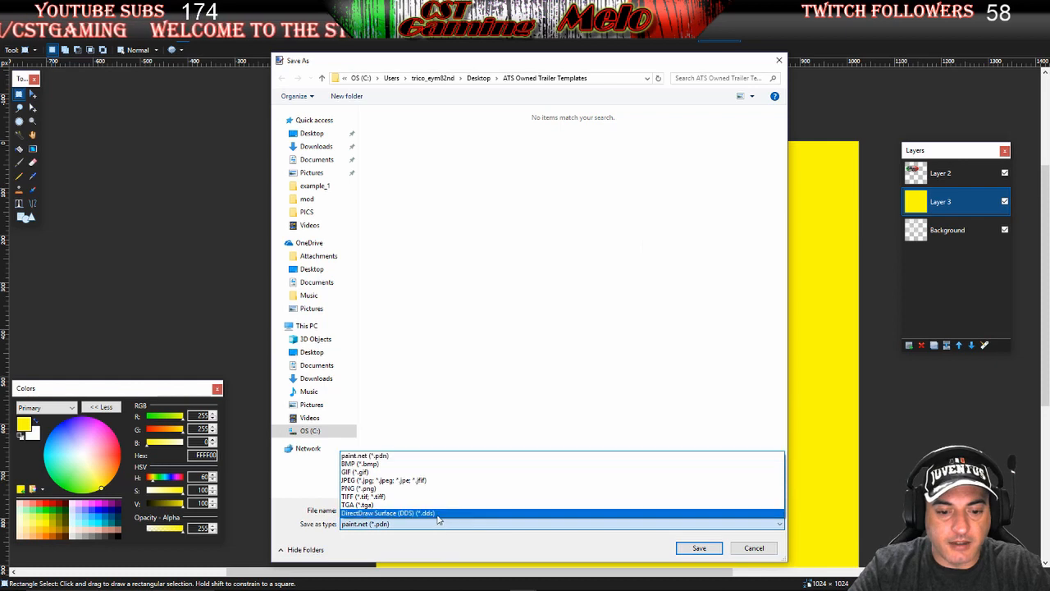
click(445, 509)
Direct the Simple Door copy to Tutorial Skin/vehicle/trailer_owned/upgrade/paintjob/scs_box/example_1 on the desktop
click(311, 132)
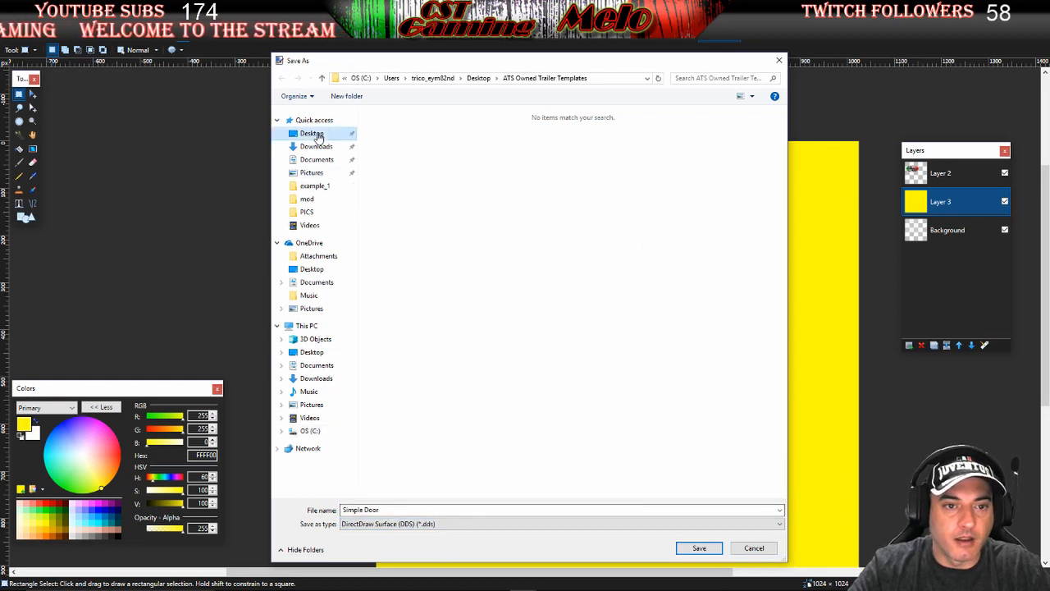
double_click(574, 141)
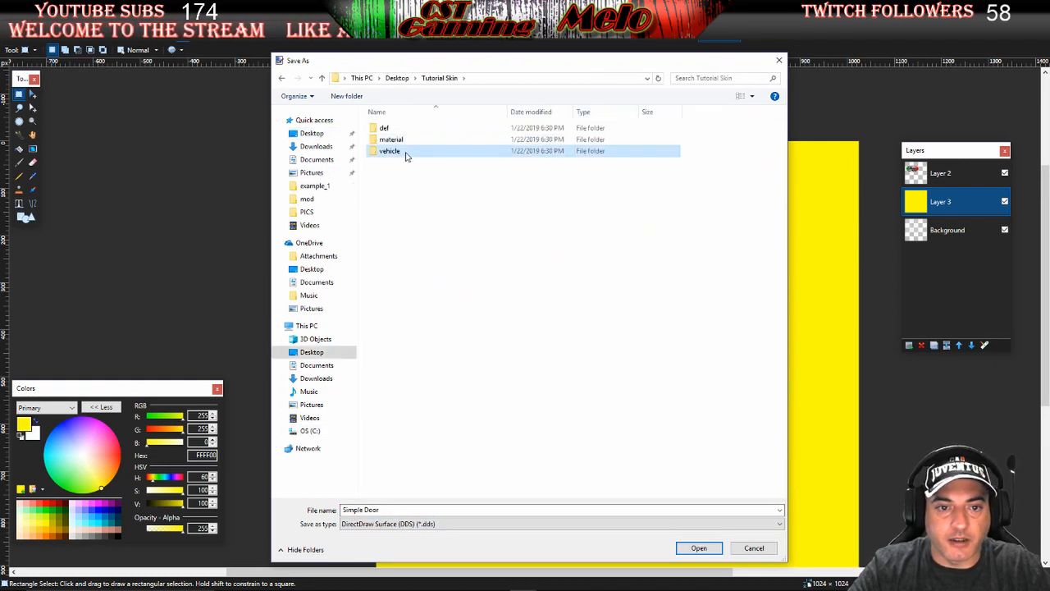
double_click(406, 155)
double_click(462, 132)
double_click(462, 131)
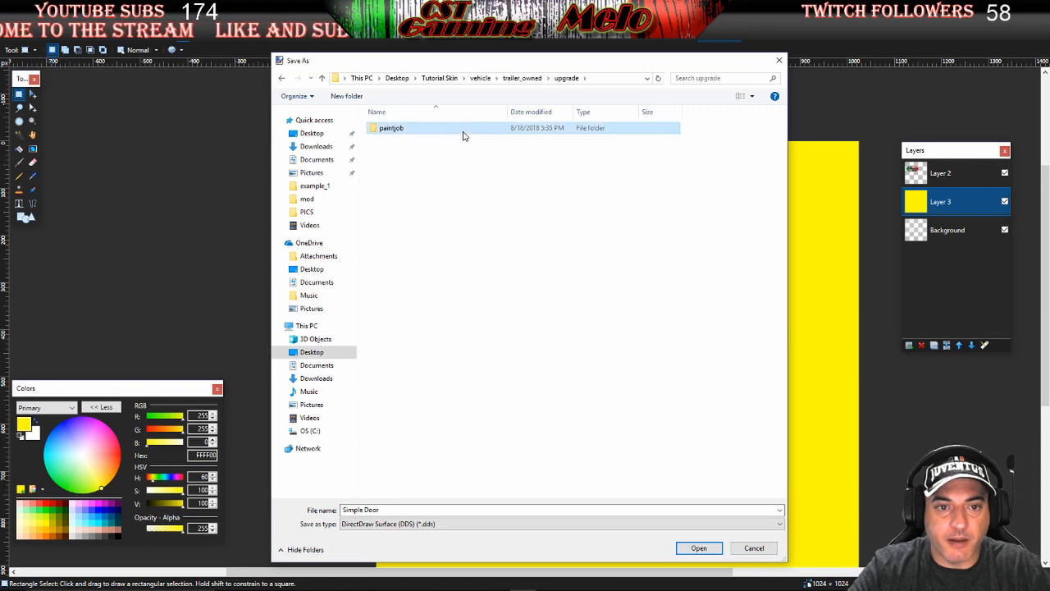
double_click(461, 131)
double_click(461, 131)
double_click(462, 131)
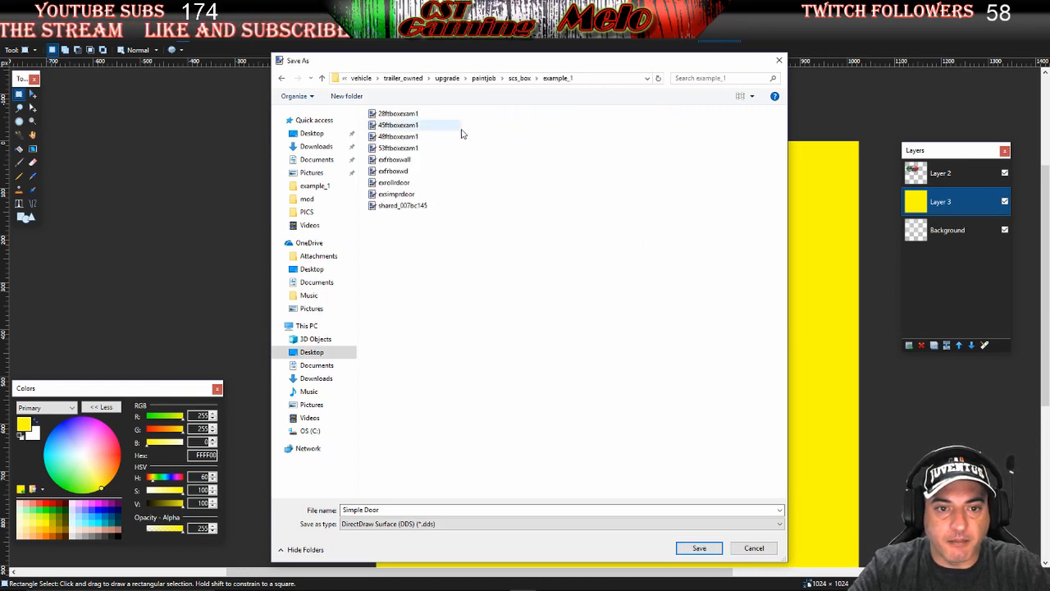
Save the flattened Simple Door template over exsimprdoor.dds with DXT5 (Interpolated Alpha) compression and mip maps, and switch to the 4096 × 2048 minion template
click(405, 194)
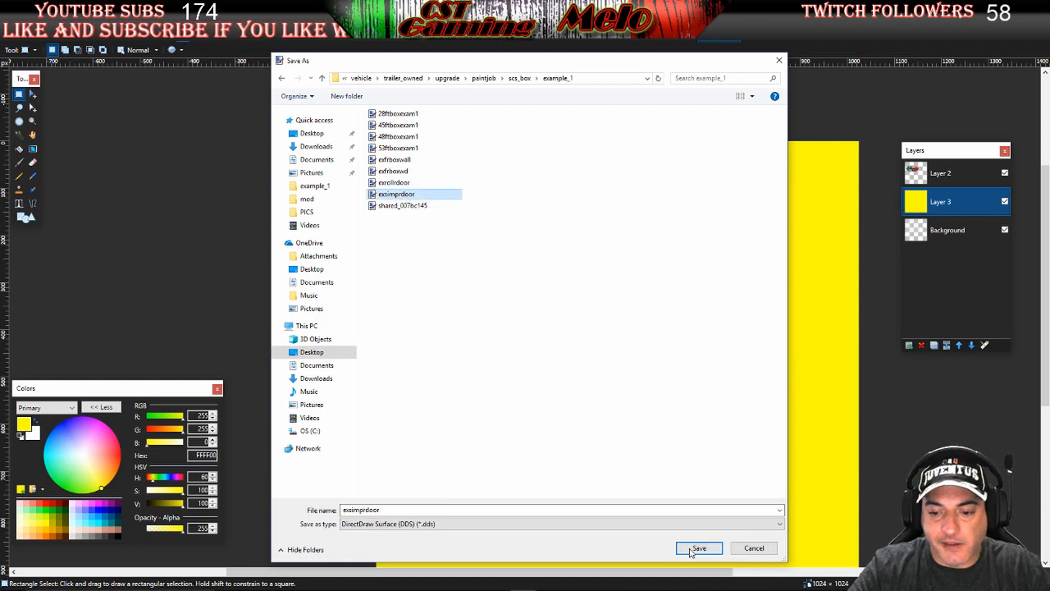
click(694, 549)
click(547, 300)
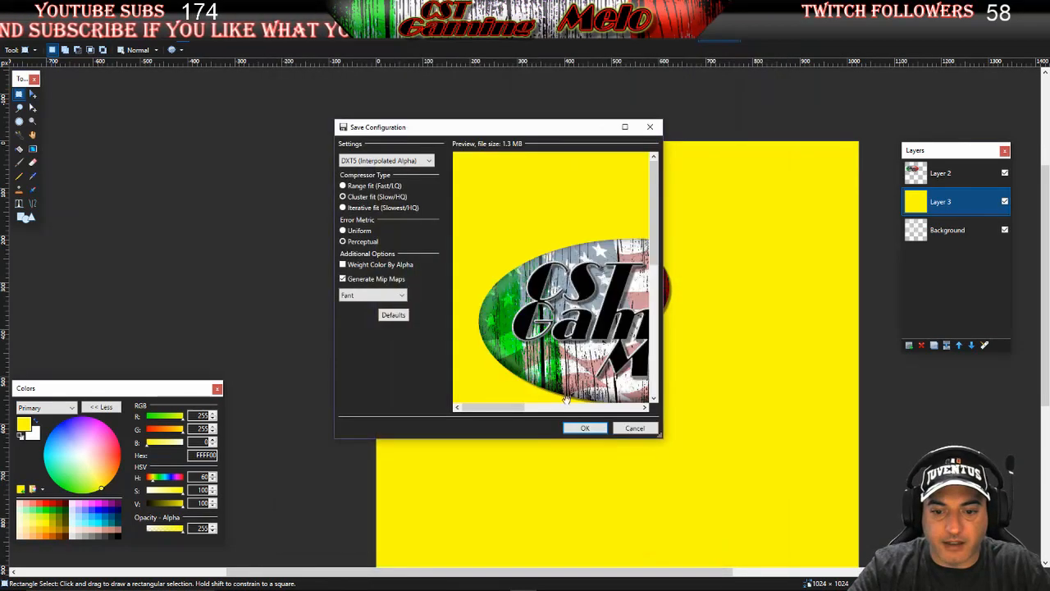
click(587, 428)
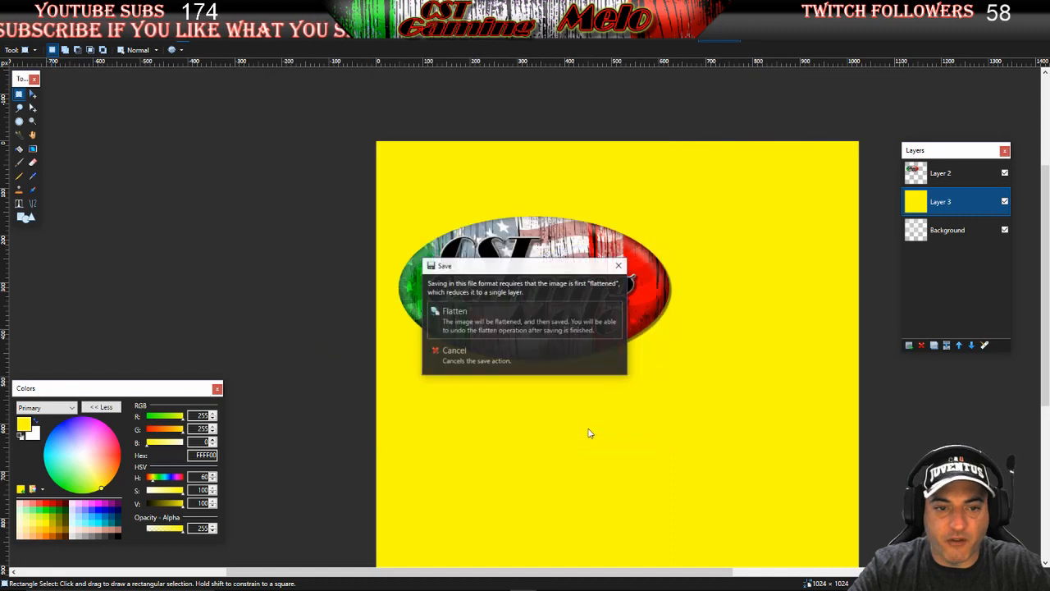
click(506, 327)
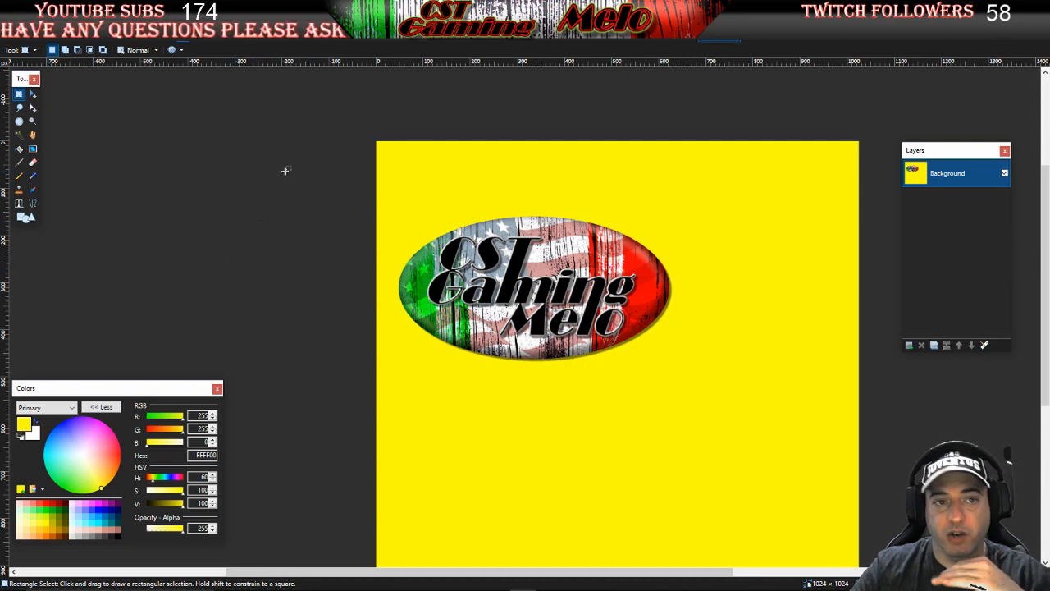
click(261, 32)
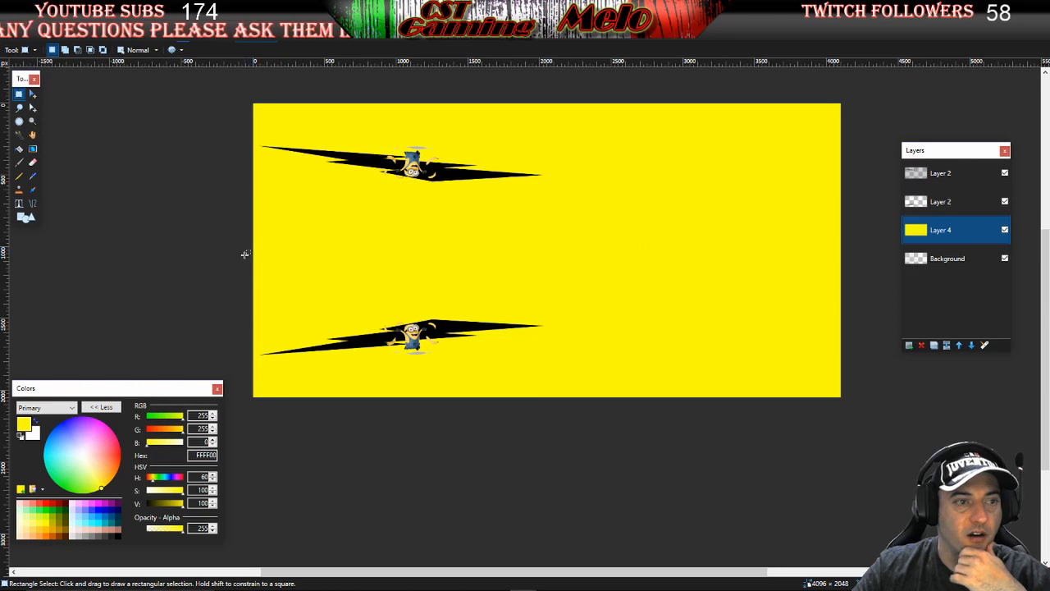
Set up a copy of the 28ft curtain template in DirectDraw Surface (DDS) format
click(15, 20)
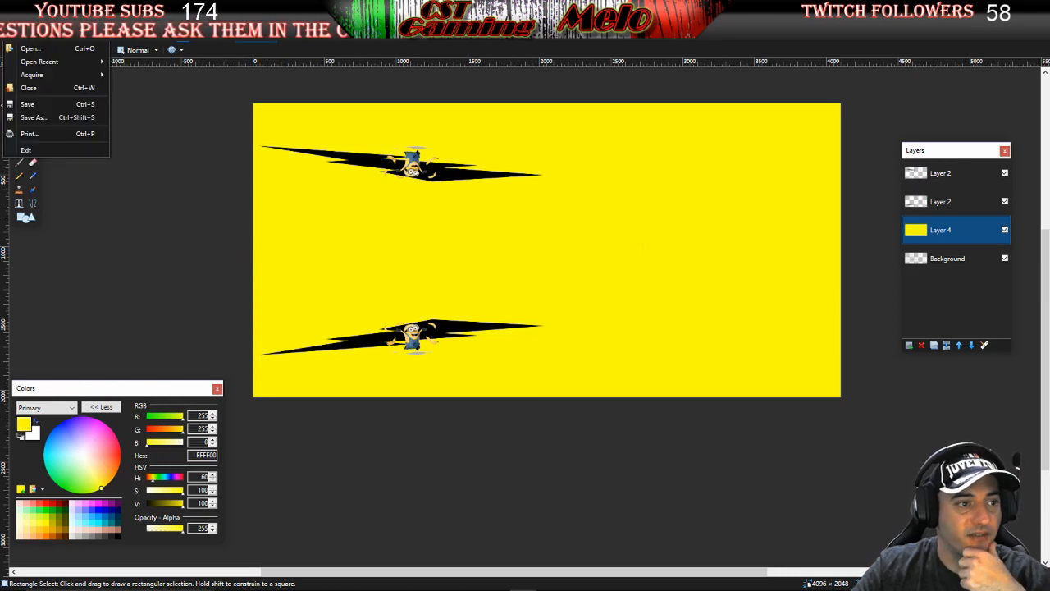
click(35, 120)
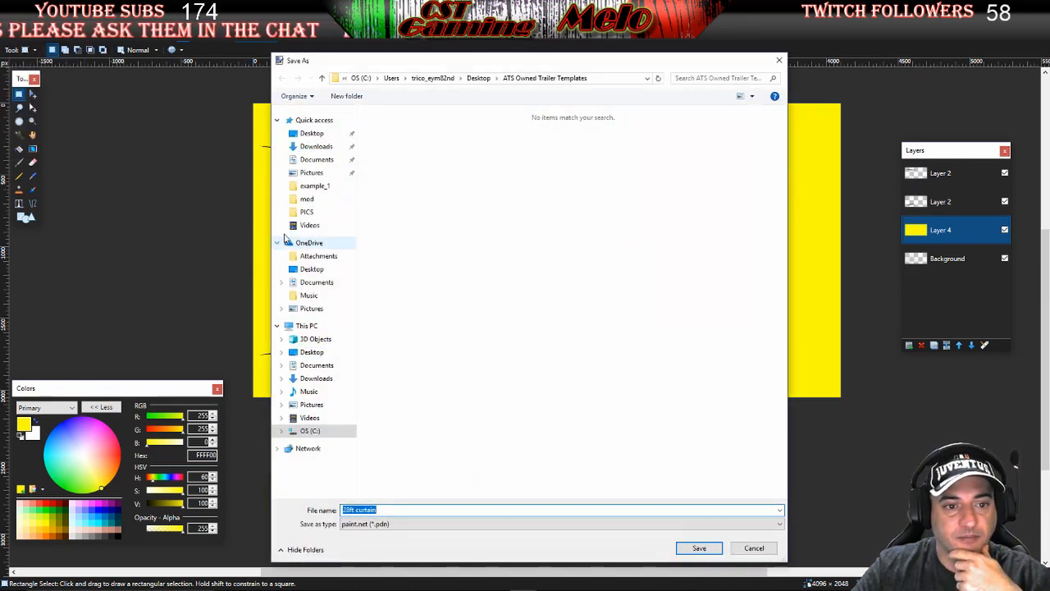
click(394, 524)
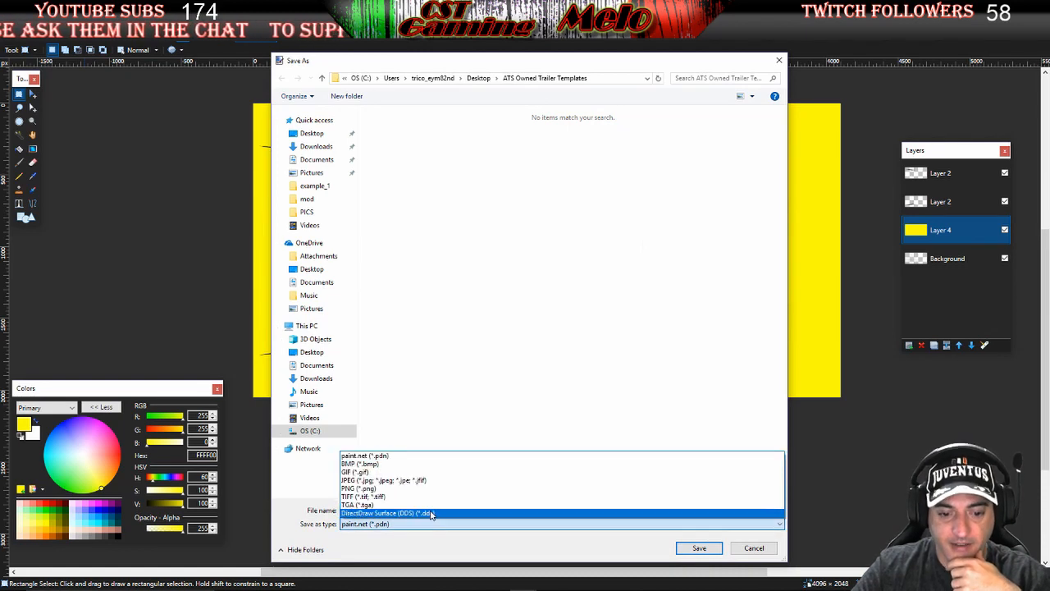
click(431, 514)
Direct the 28ft curtain copy to Tutorial Skin/vehicle/trailer_owned/upgrade/paintjob/scs_flatbed/example_1 on the desktop
click(312, 133)
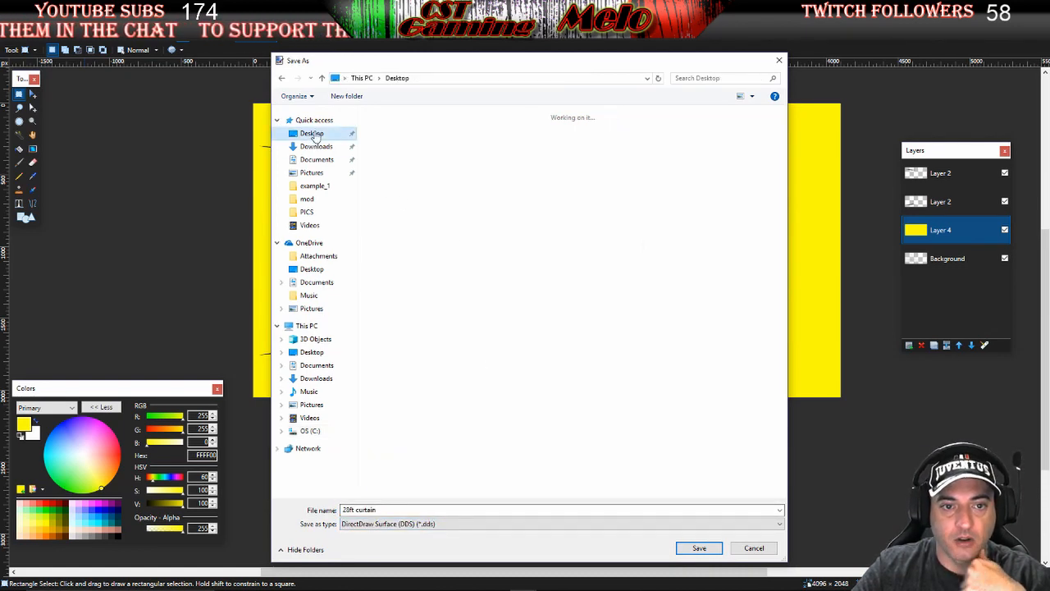
double_click(581, 153)
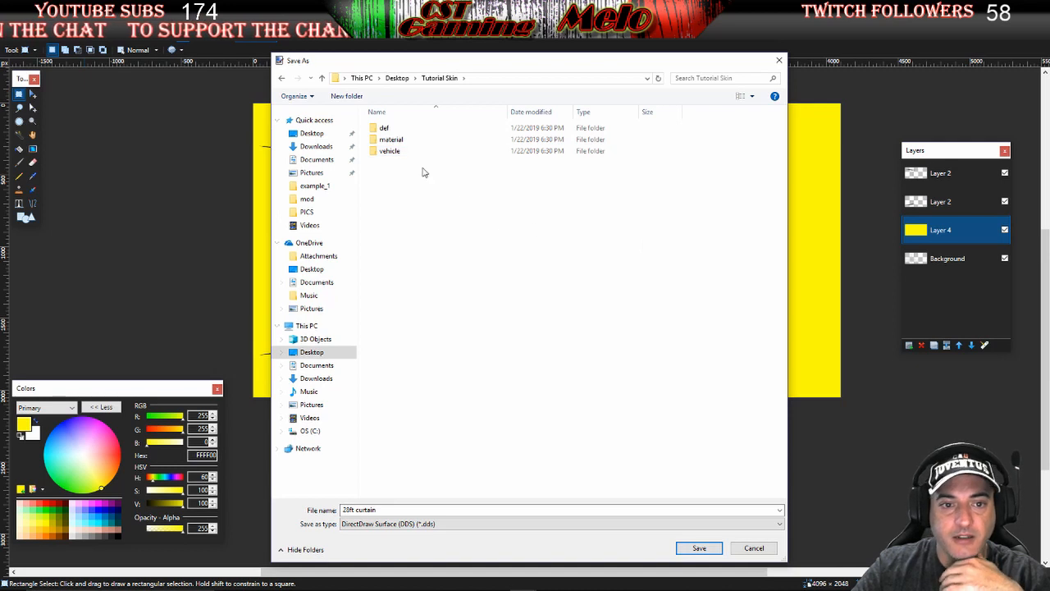
double_click(394, 152)
double_click(418, 130)
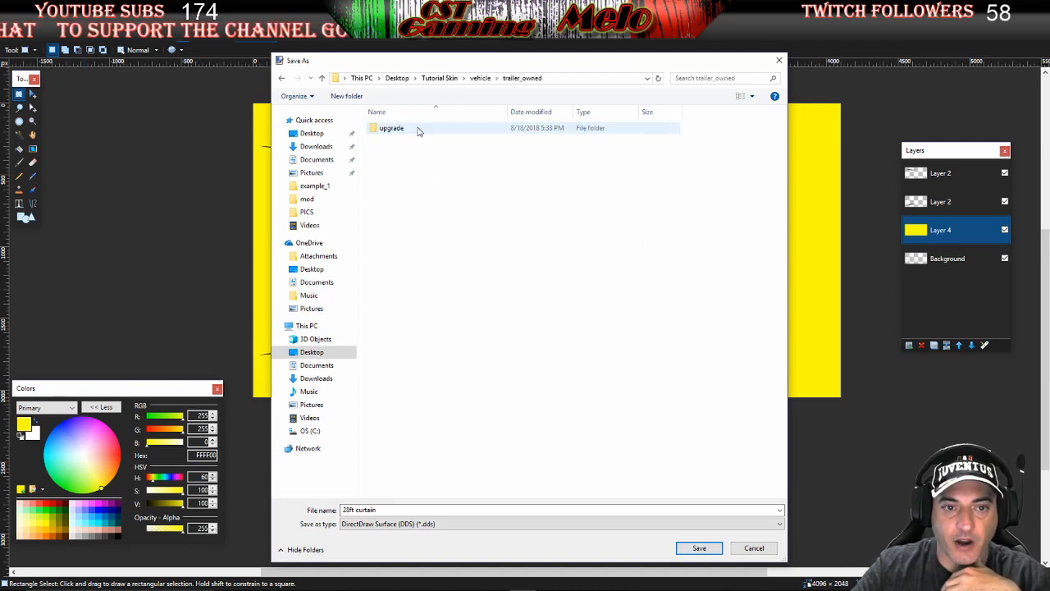
double_click(423, 130)
double_click(424, 130)
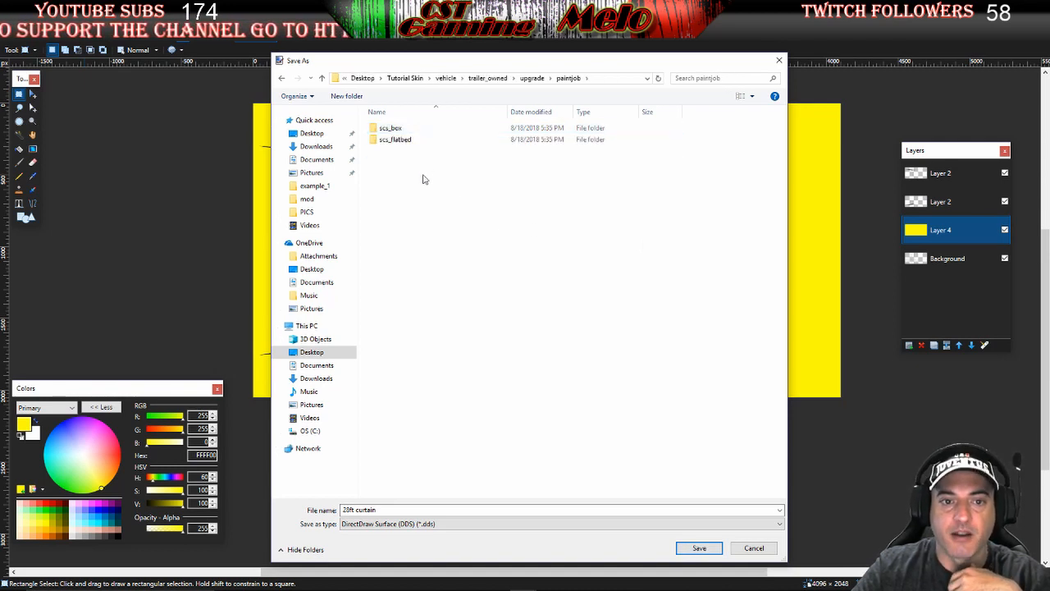
click(403, 140)
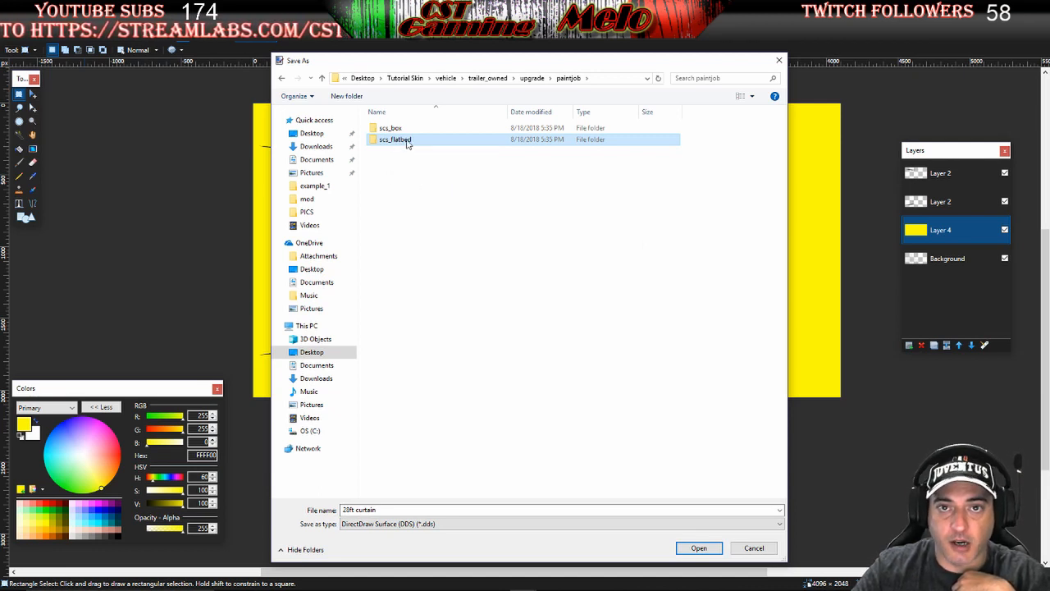
double_click(398, 140)
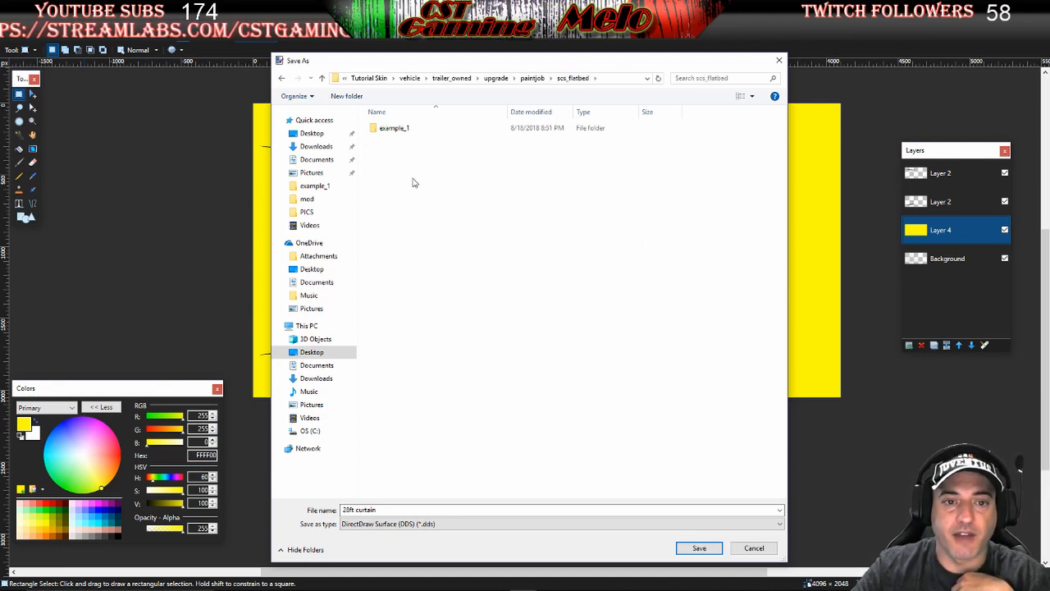
click(405, 129)
double_click(405, 129)
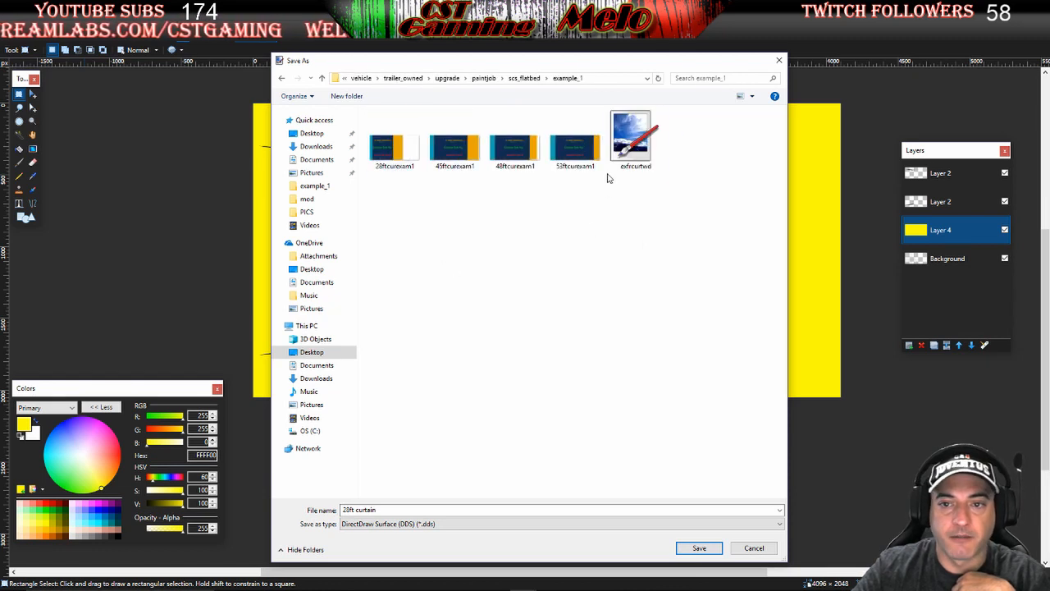
Show the folder's files as a list and save the flattened 28ft curtain template over 28ftcurexam1.dds with DXT5 (Interpolated Alpha) compression and mip maps
click(752, 98)
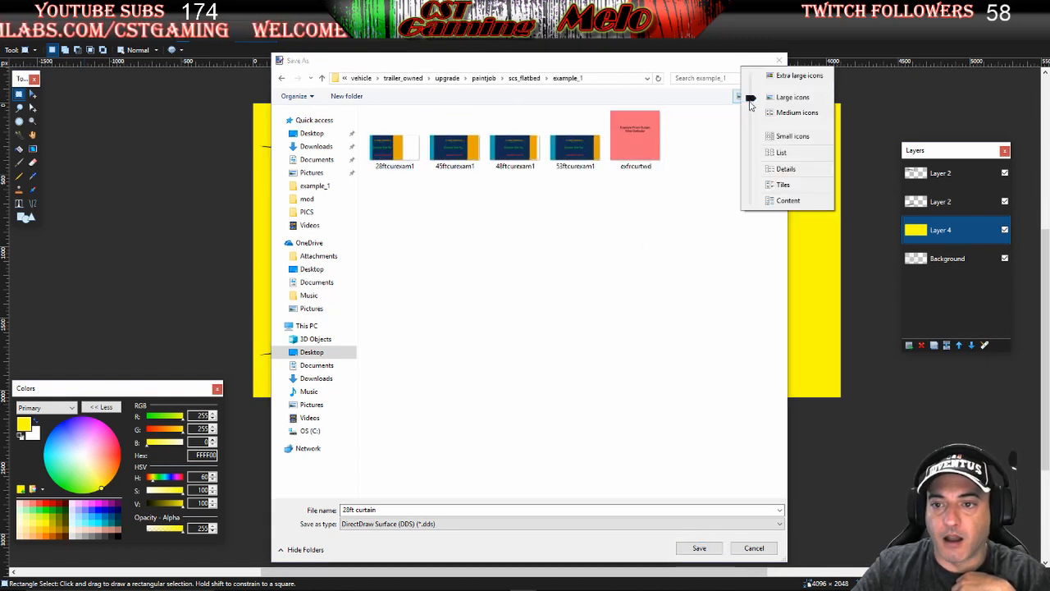
click(767, 152)
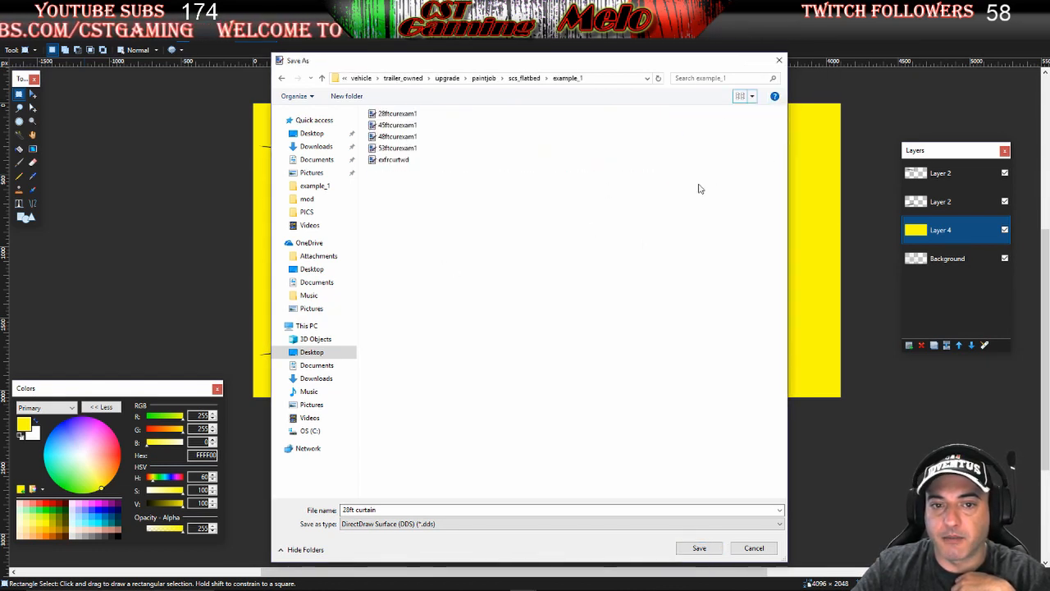
click(398, 113)
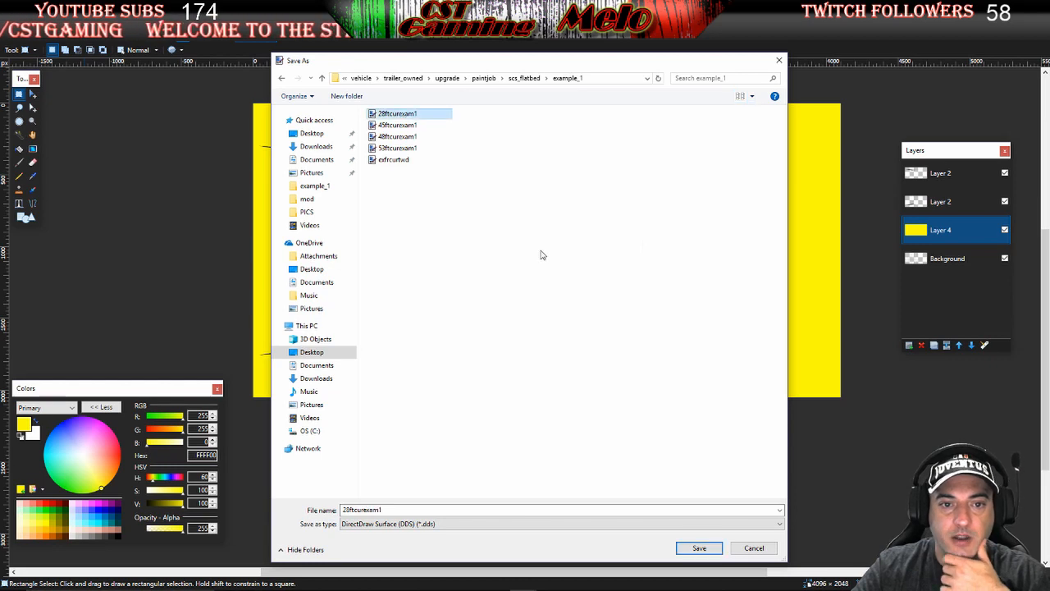
click(699, 548)
click(551, 302)
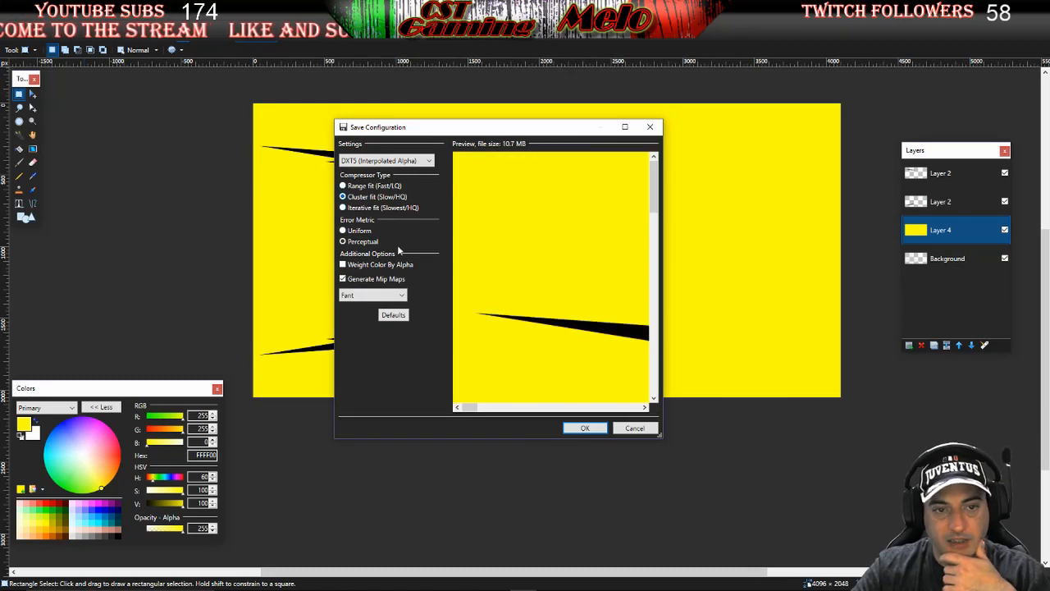
click(589, 429)
click(471, 315)
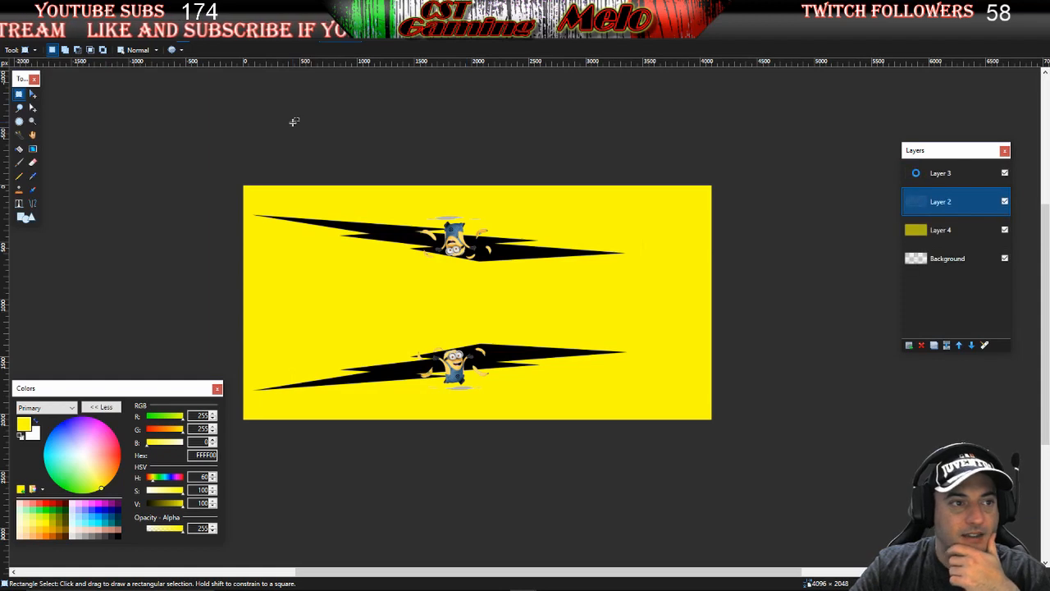
Set up a copy of the 45ft curtain template in DirectDraw Surface (DDS) format
click(15, 33)
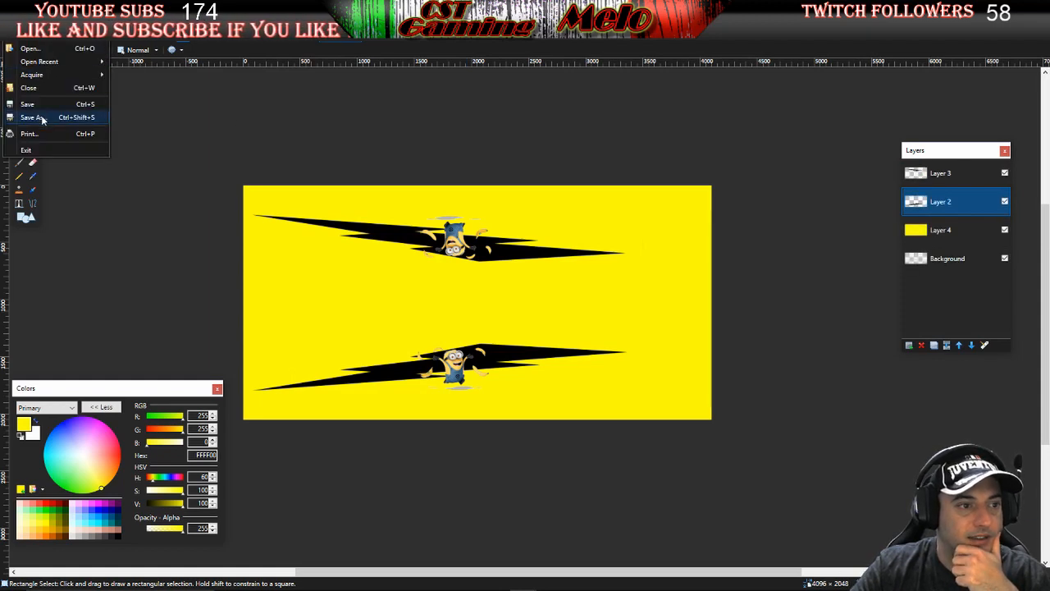
click(42, 117)
click(389, 525)
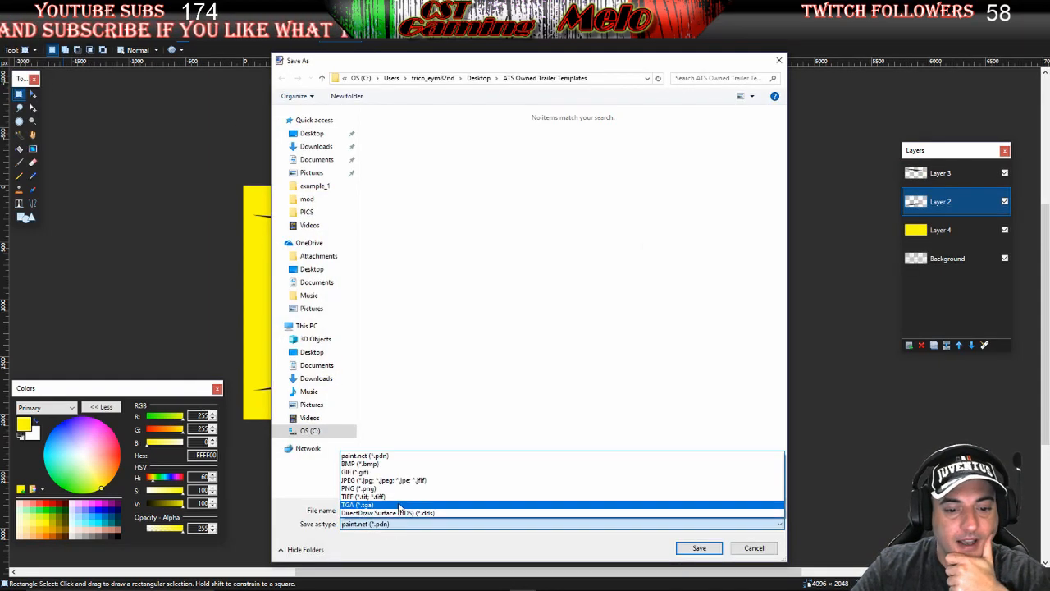
click(394, 506)
Direct the 45ft curtain copy to Tutorial Skin/vehicle/trailer_owned/upgrade/paintjob/scs_flatbed/example_1 on the desktop
click(312, 133)
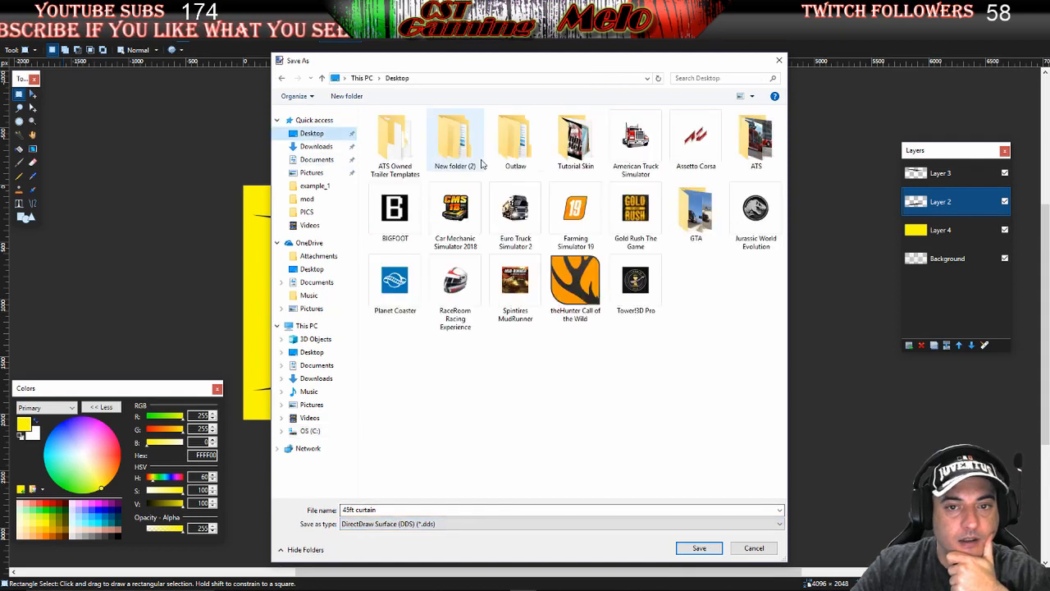
double_click(574, 138)
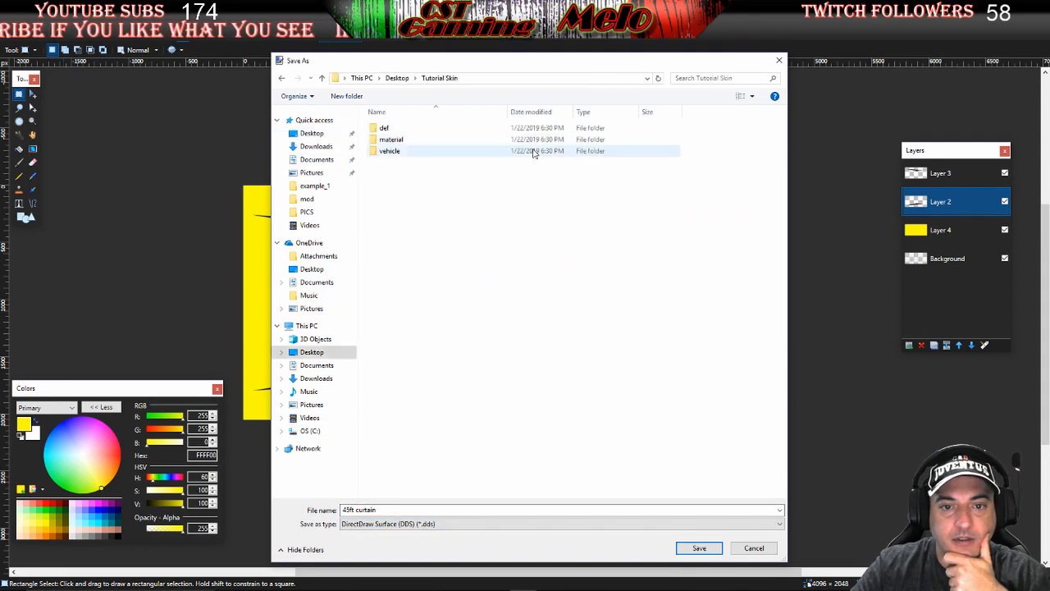
double_click(417, 151)
double_click(435, 130)
double_click(437, 129)
double_click(435, 130)
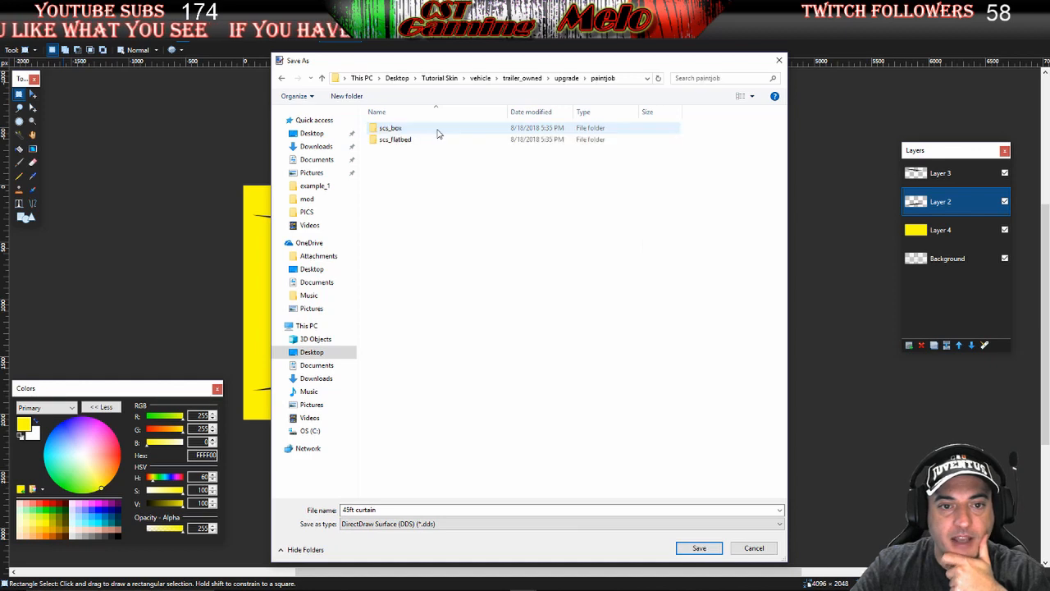
click(421, 140)
double_click(420, 140)
double_click(421, 128)
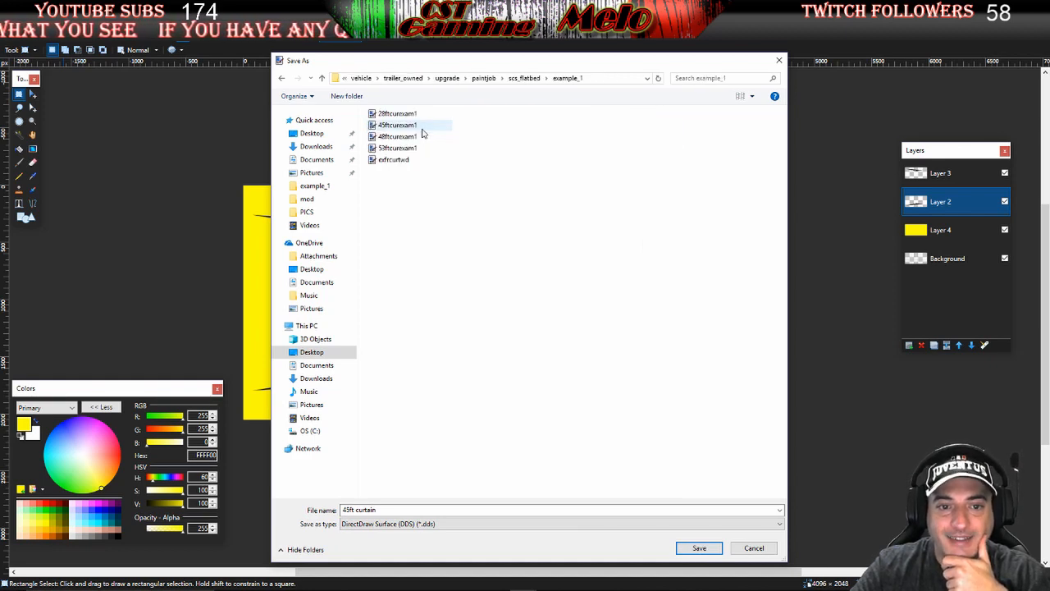
Save the 45ft curtain template over 45ftcurexam1.dds, flattening the image
click(408, 126)
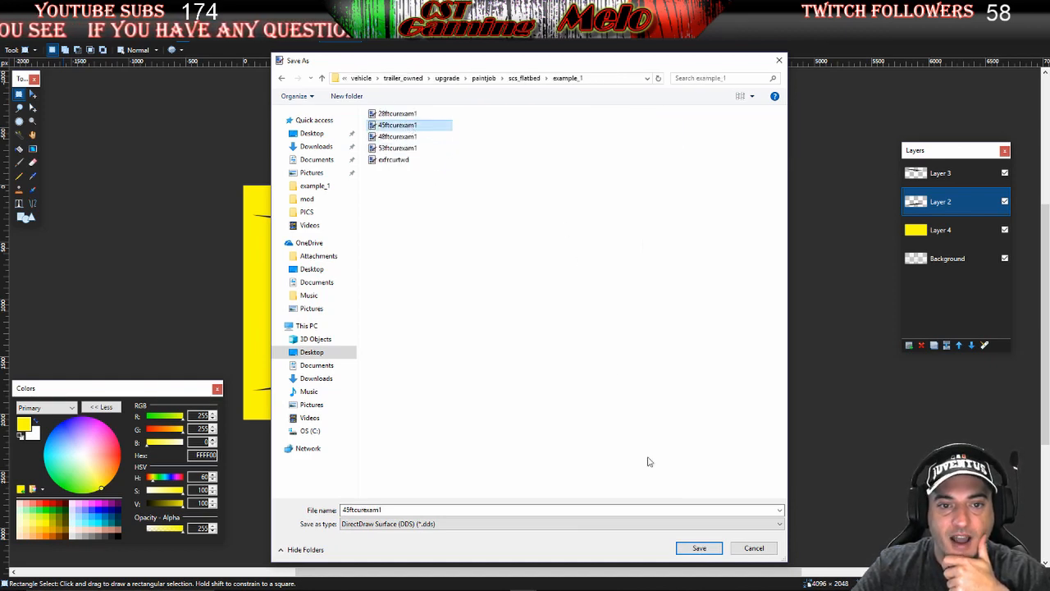
click(697, 547)
click(549, 301)
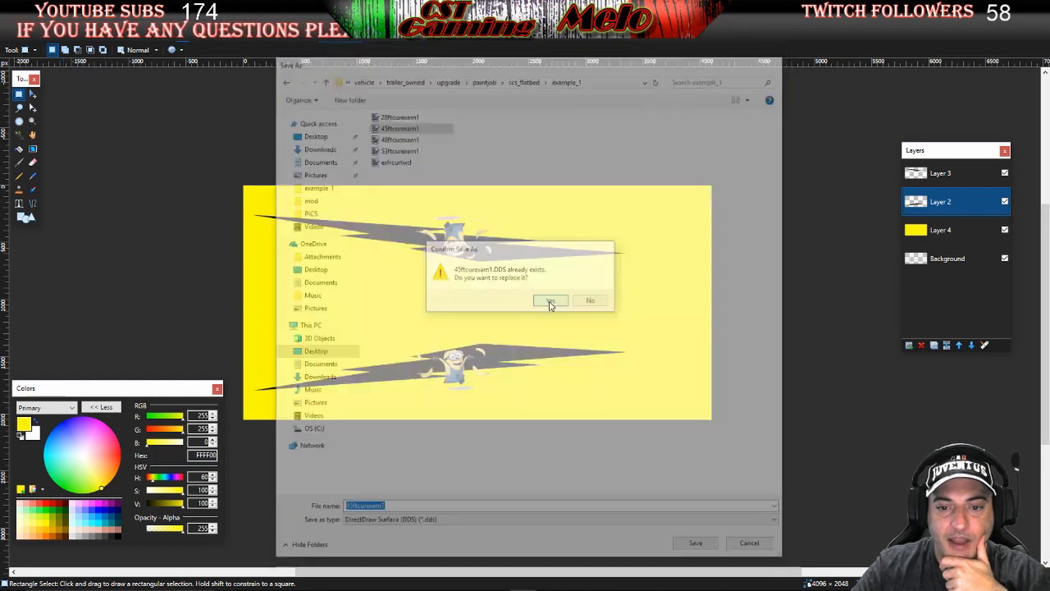
click(585, 428)
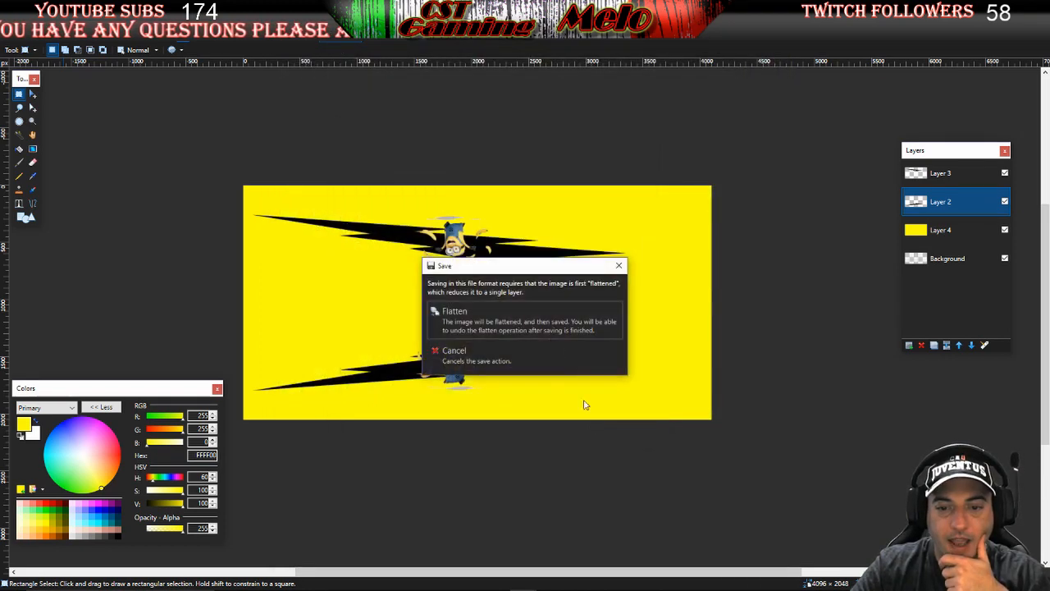
click(529, 325)
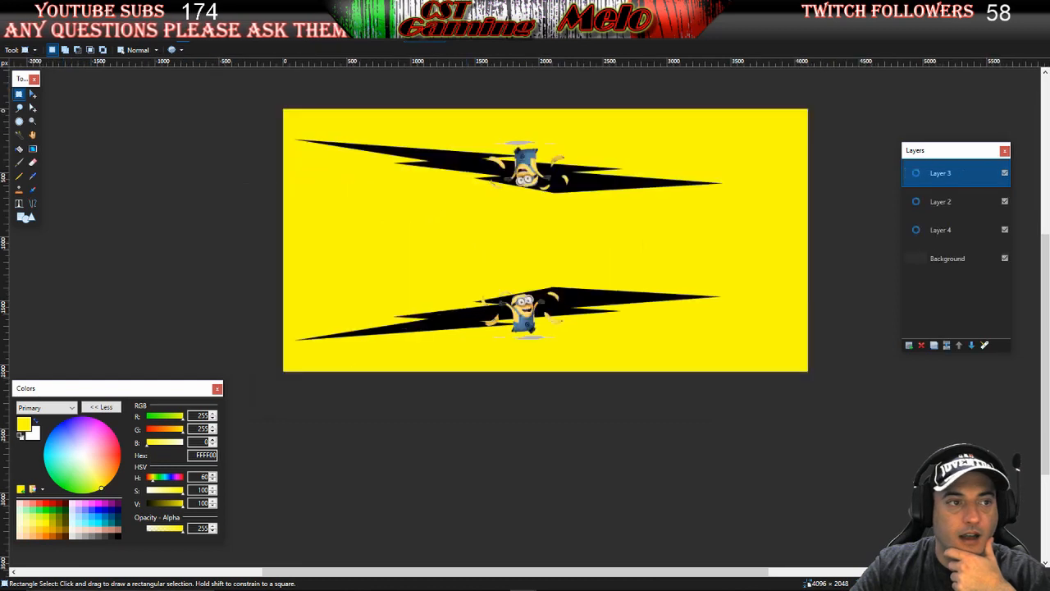
Set up a copy of the 48ft curtain template in DirectDraw Surface (DDS) format
click(14, 33)
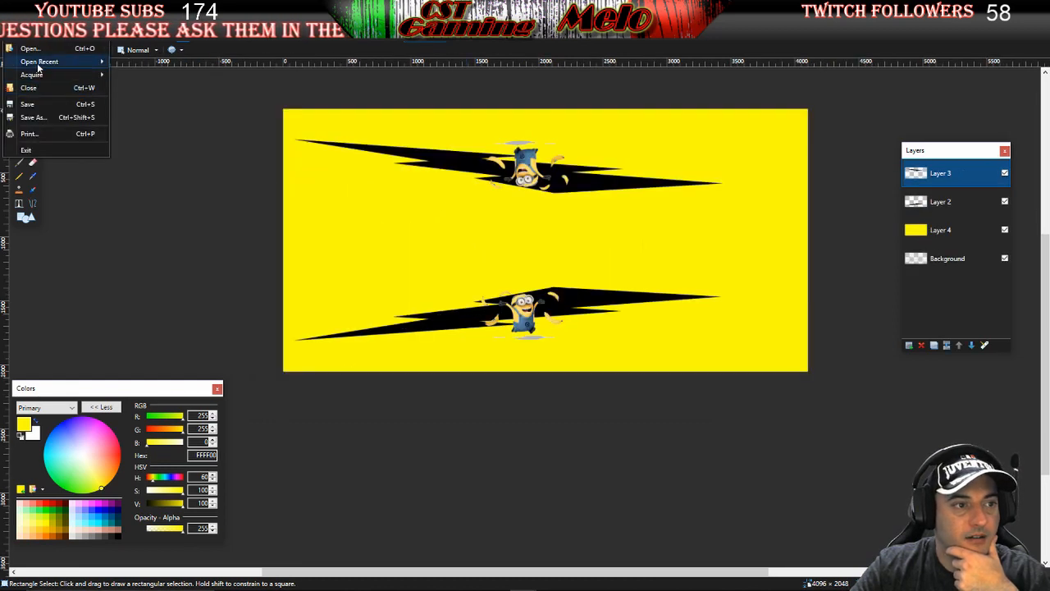
click(38, 119)
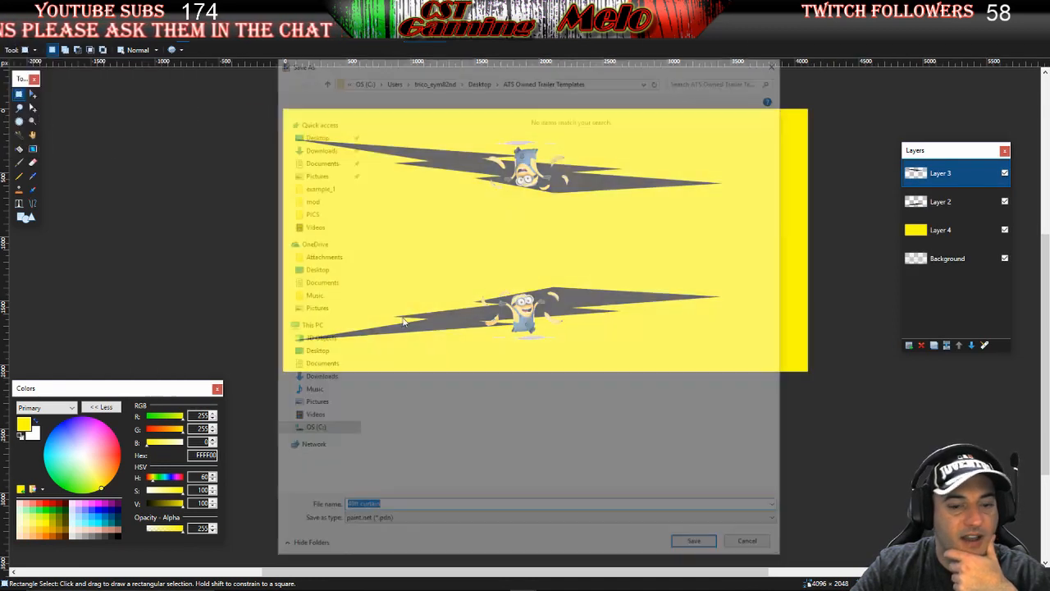
click(462, 525)
click(438, 513)
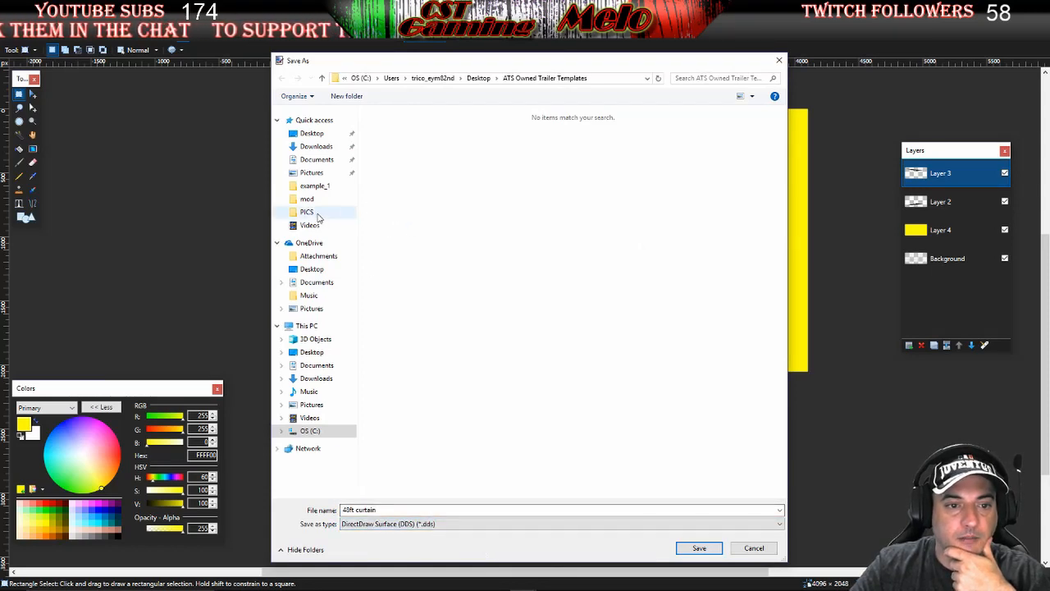
Direct the 48ft curtain copy to Tutorial Skin/vehicle/trailer_owned/upgrade/paintjob/scs_flatbed/example_1 on the desktop
click(324, 133)
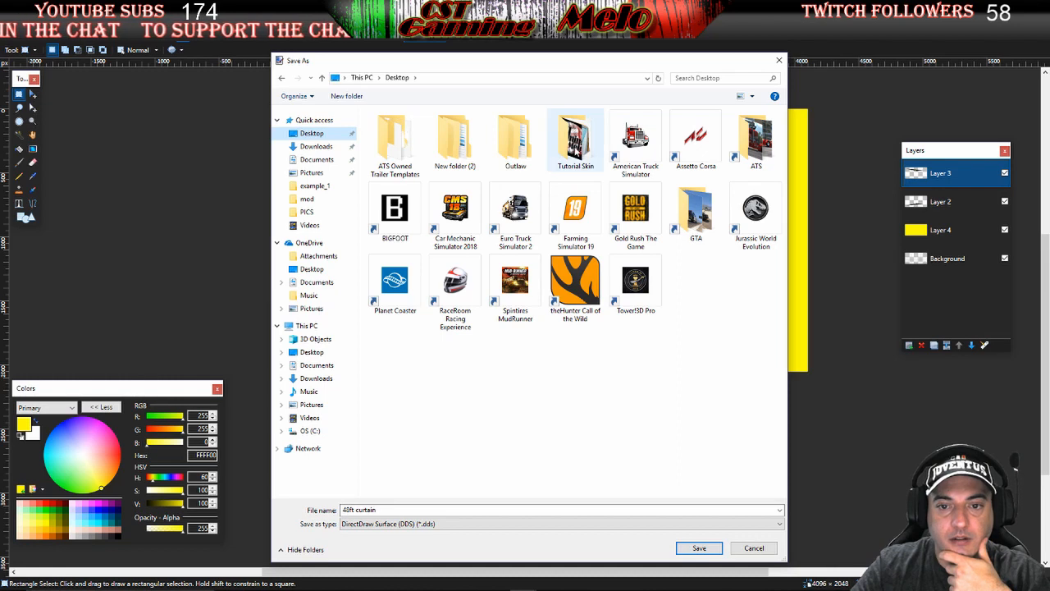
double_click(575, 141)
double_click(407, 153)
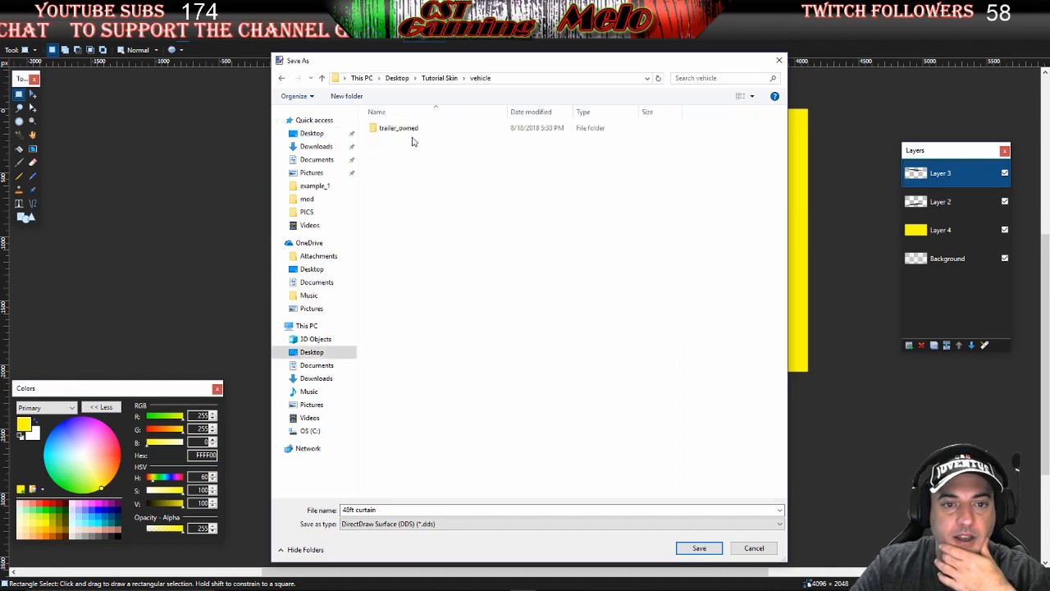
double_click(416, 129)
double_click(436, 129)
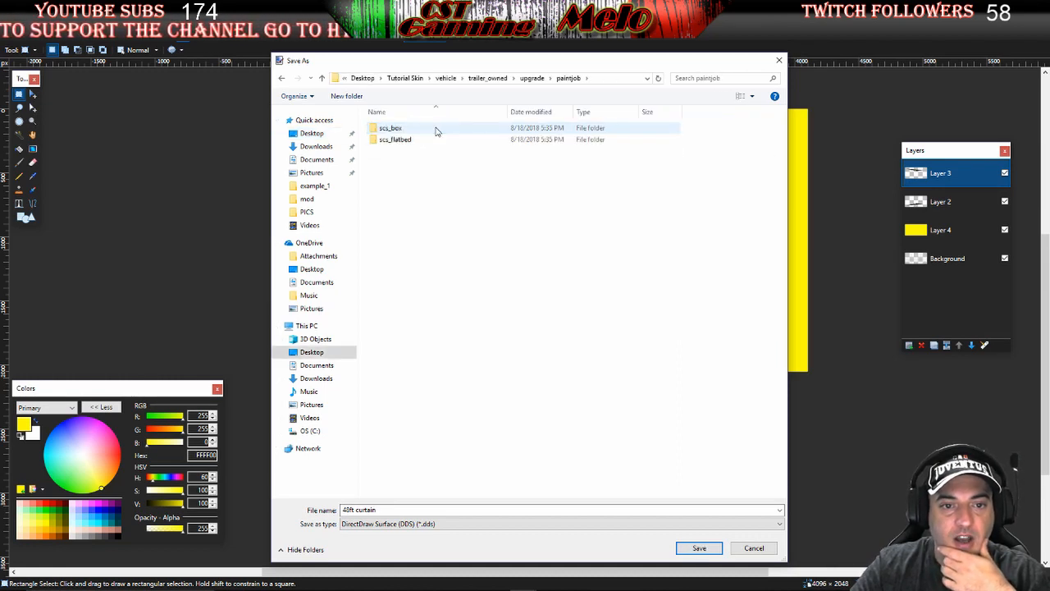
double_click(432, 141)
double_click(433, 128)
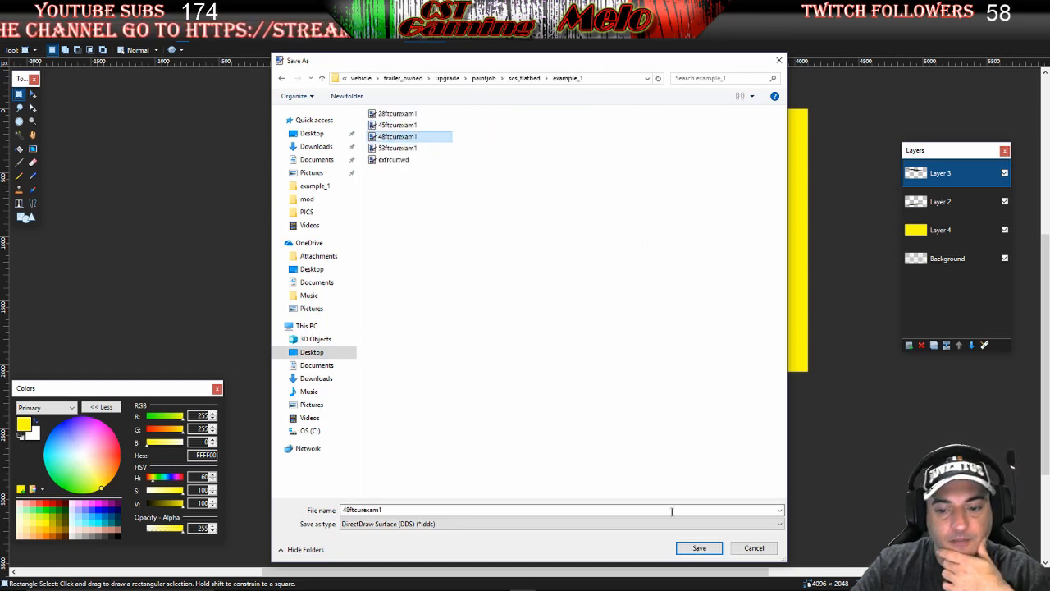
Save the flattened 48ft curtain template over 48ftcurexam1.dds with DXT5 (Interpolated Alpha) compression and mip maps
click(699, 547)
click(551, 302)
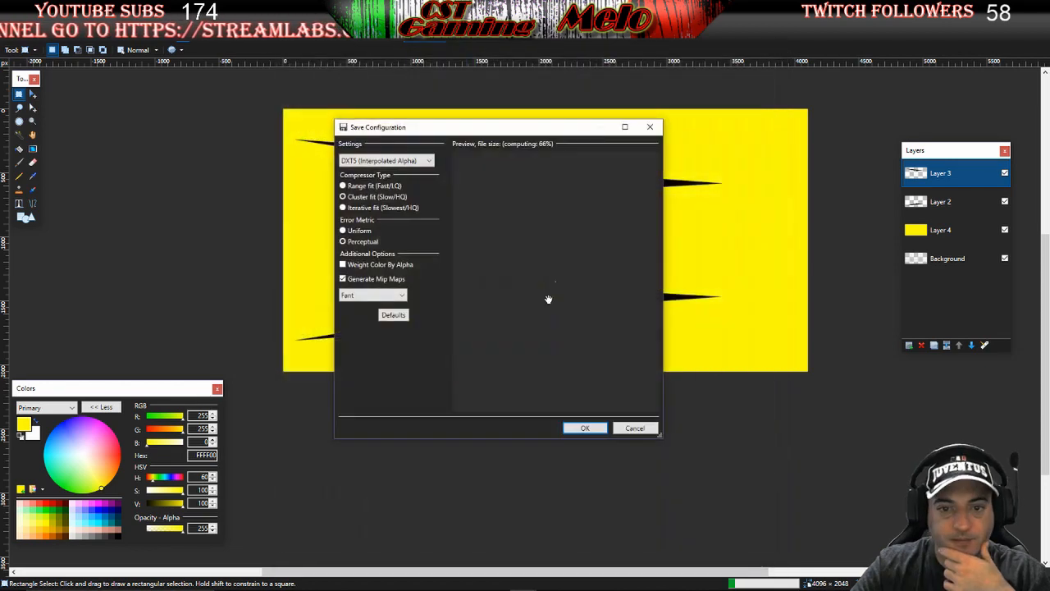
click(586, 429)
click(531, 331)
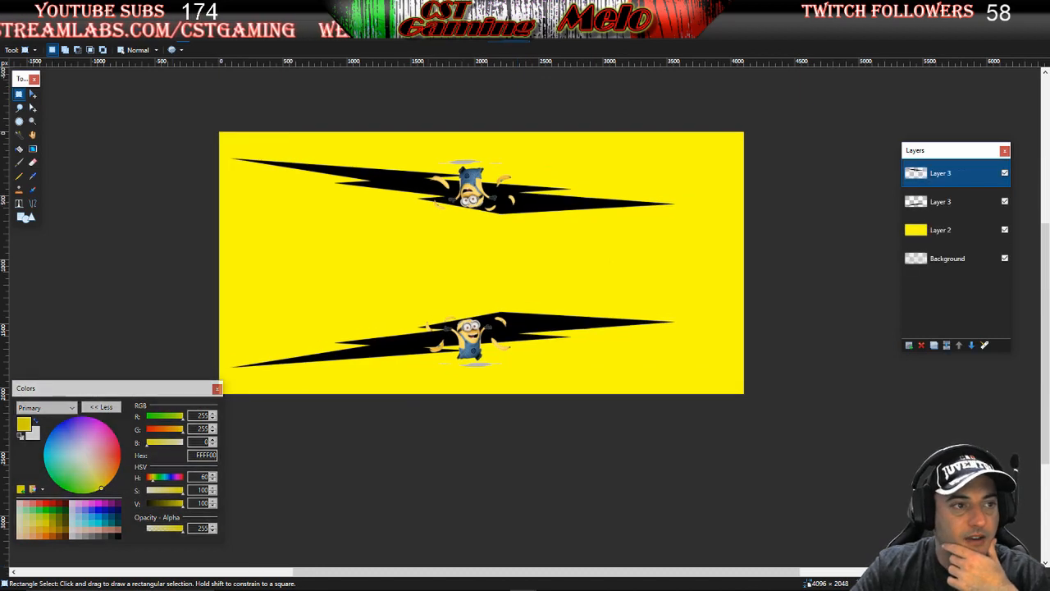
Set up a copy of the 53ft curtain template in DirectDraw Surface (DDS) format
click(12, 35)
click(42, 118)
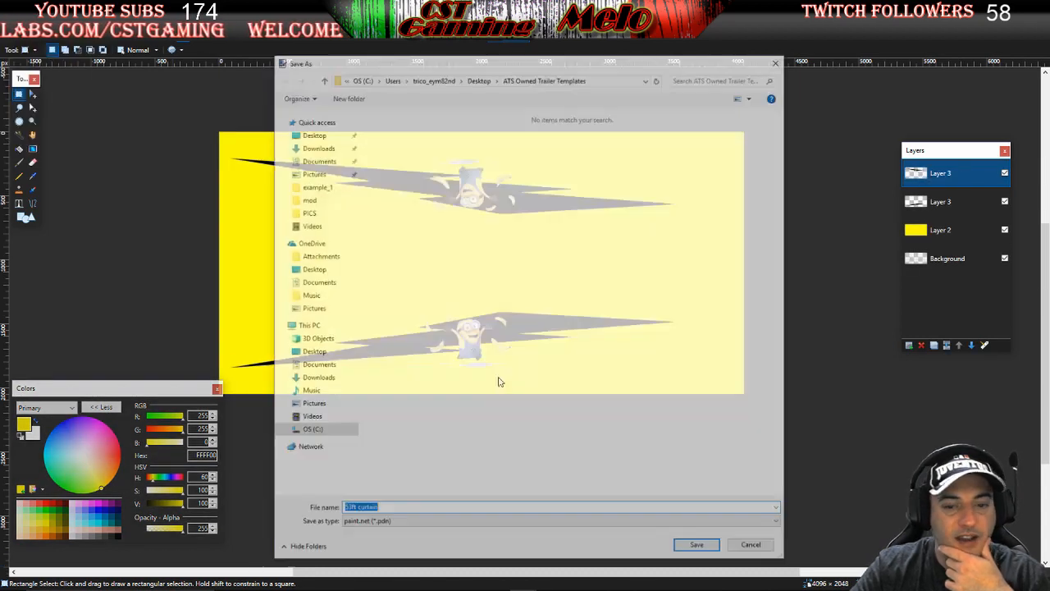
click(562, 526)
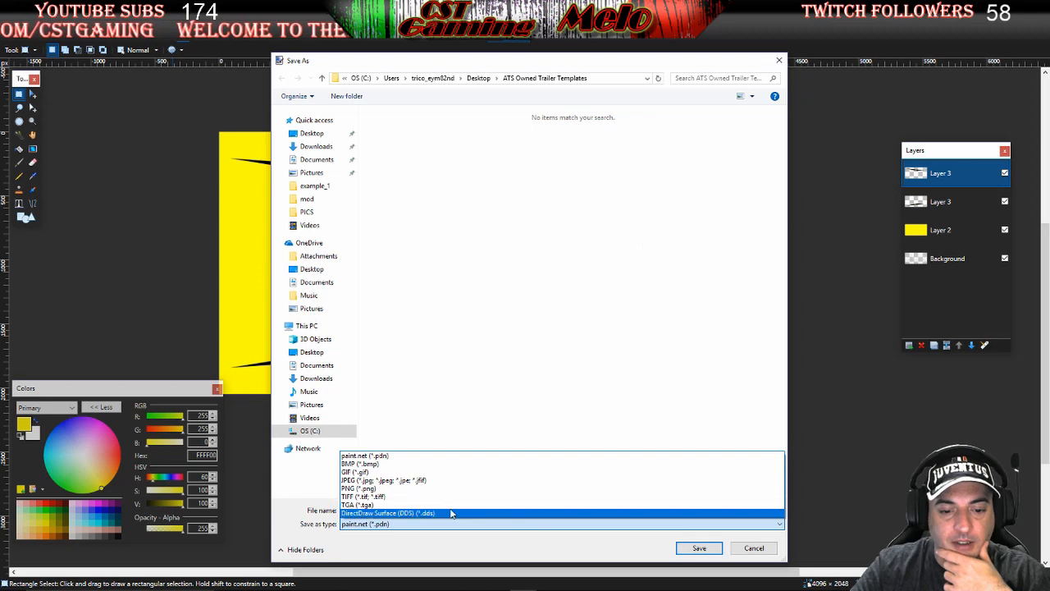
click(460, 509)
Direct the 53ft curtain copy to Tutorial Skin/vehicle/trailer_owned/upgrade/paintjob/scs_flatbed/example_1 on the desktop
click(312, 133)
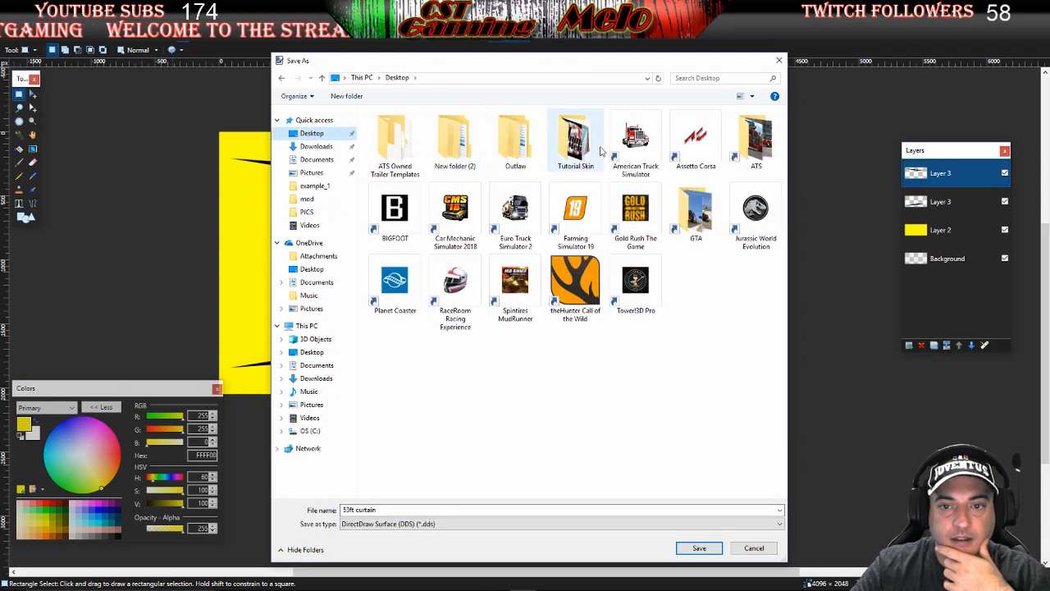
double_click(574, 136)
double_click(416, 151)
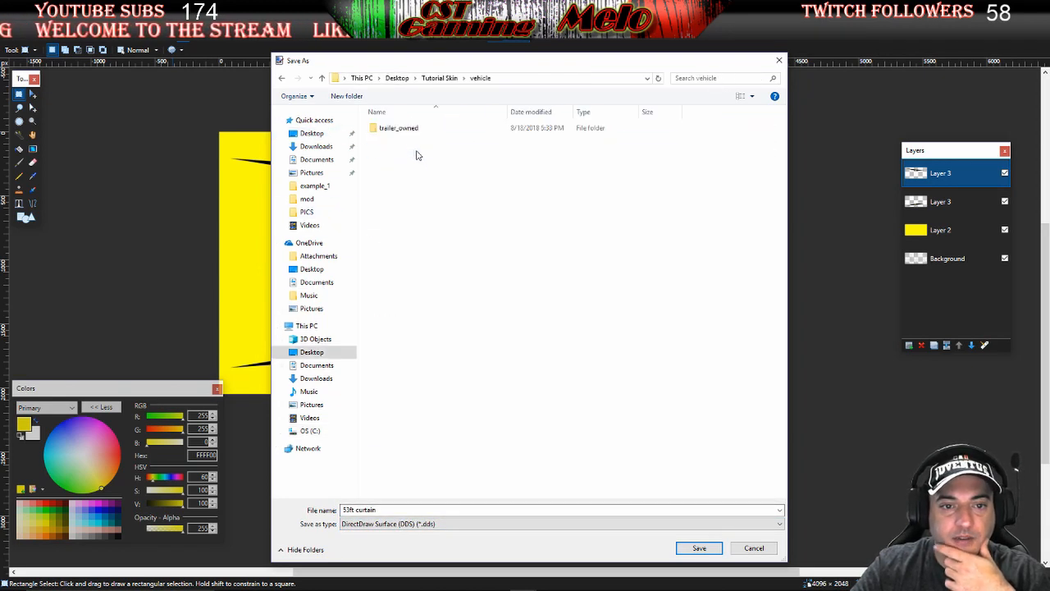
double_click(426, 129)
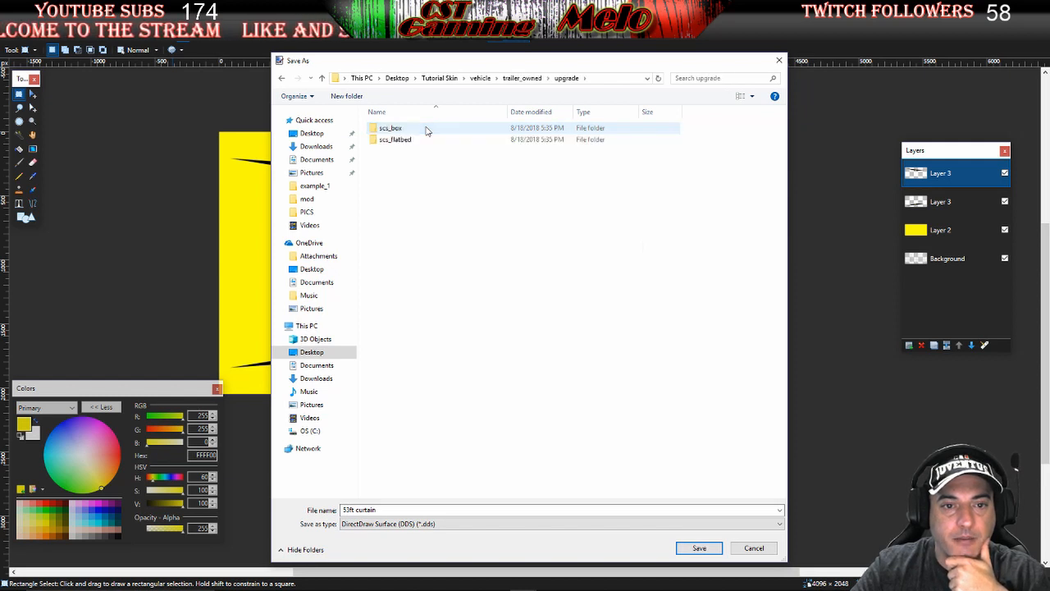
double_click(424, 139)
click(423, 129)
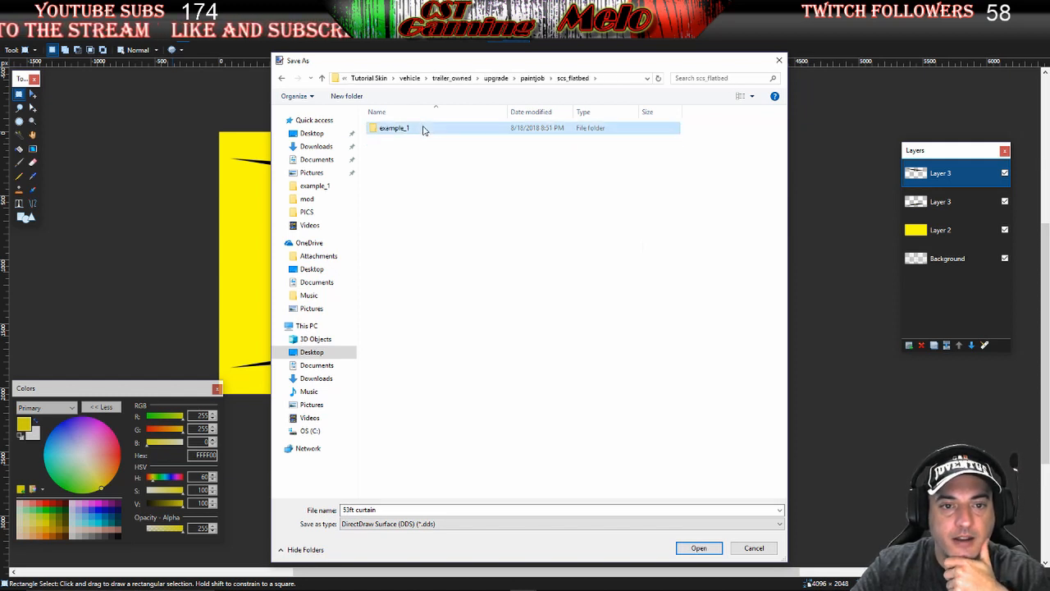
double_click(423, 129)
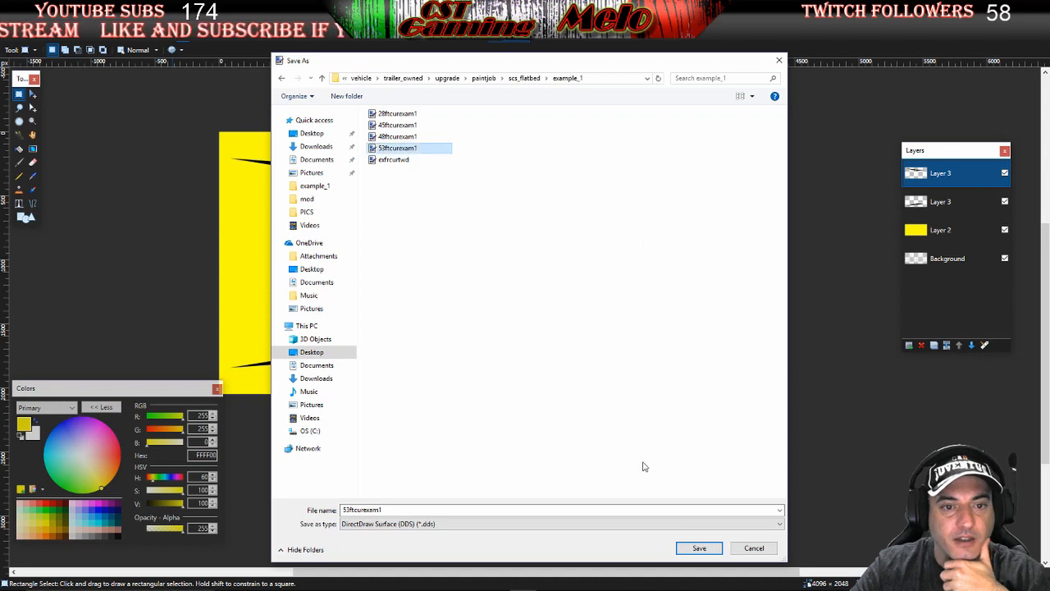
Save the 53ft curtain template over 53ftcurexam1.dds, flattening the image
click(697, 547)
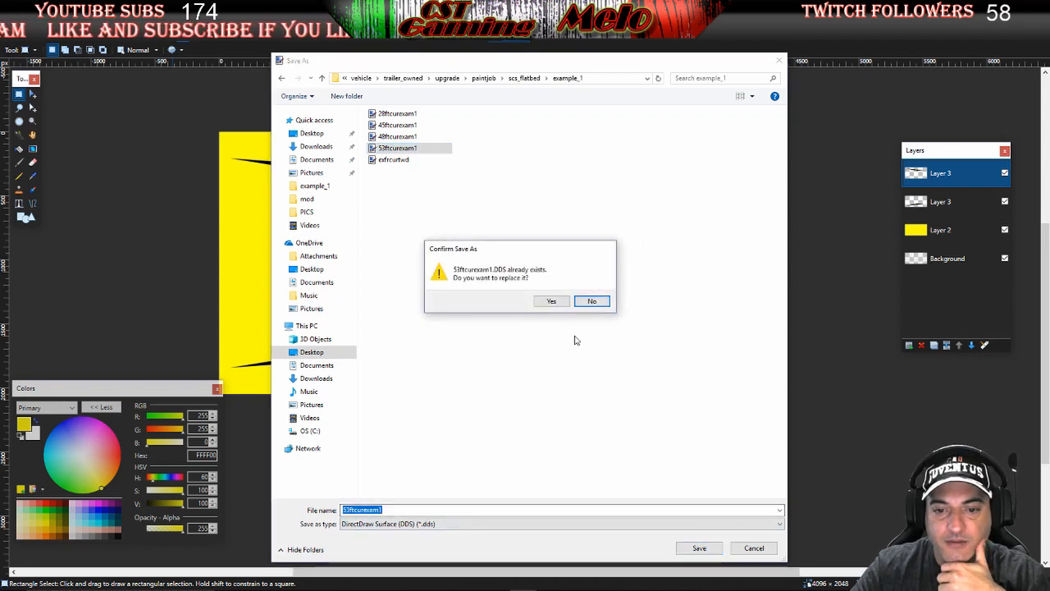
click(551, 301)
click(582, 427)
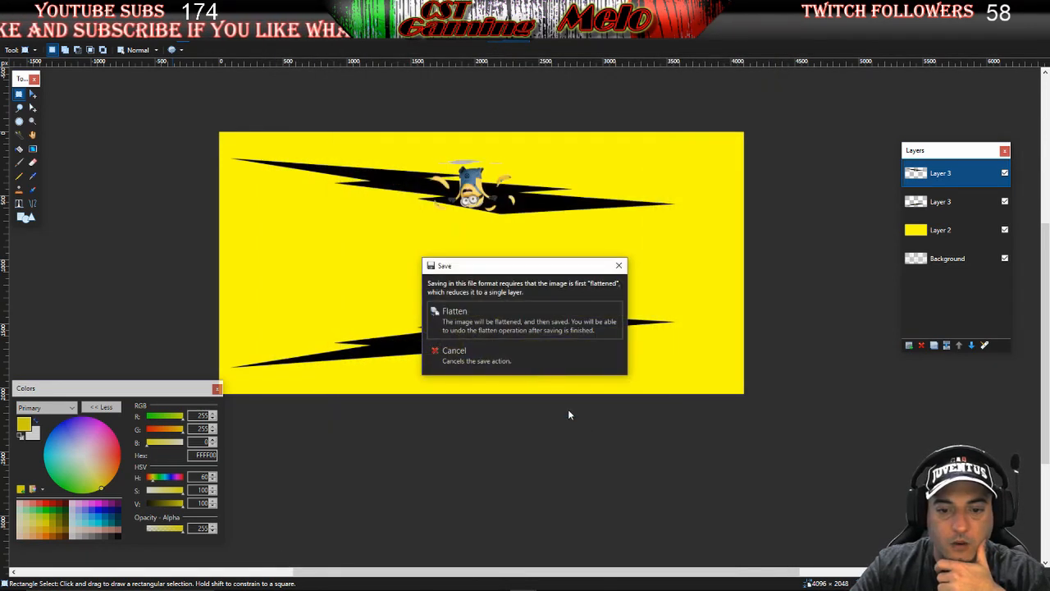
click(502, 311)
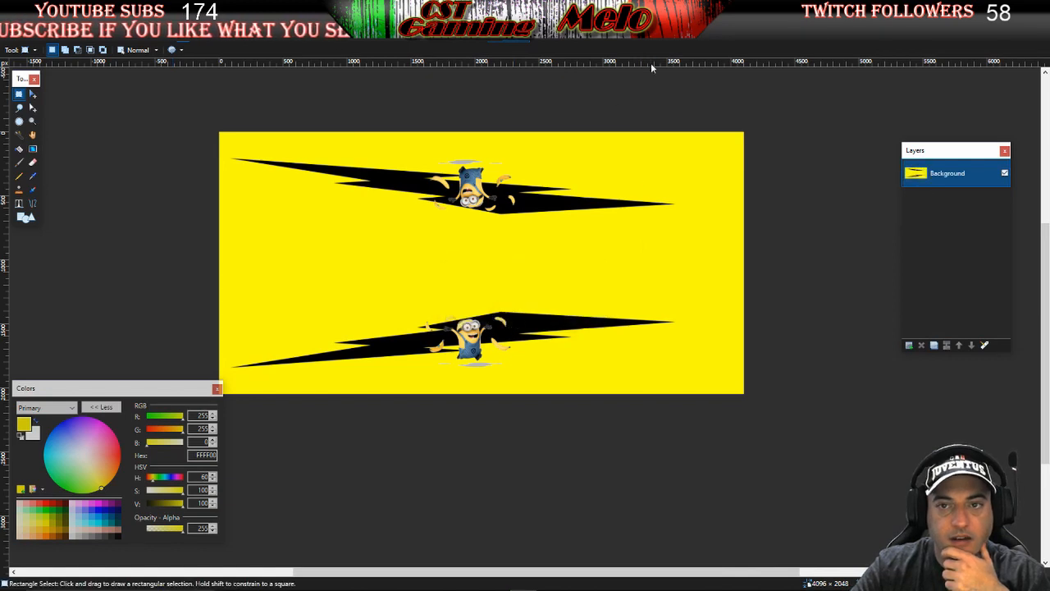
Switch to the black Front Curtain Wind Deflector image and set up a copy in DirectDraw Surface (DDS) format
click(640, 28)
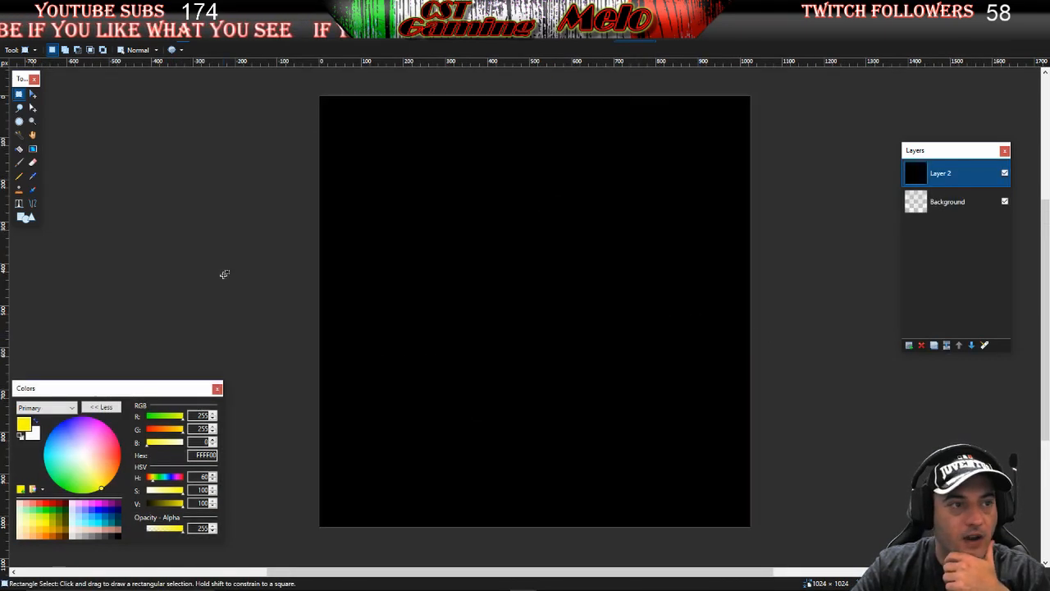
click(16, 28)
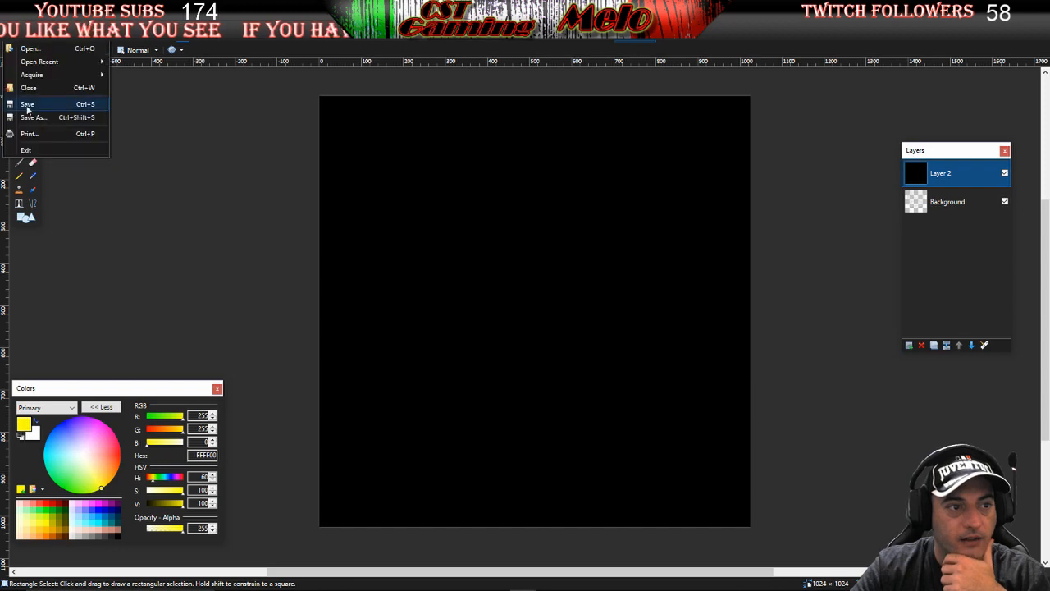
click(36, 114)
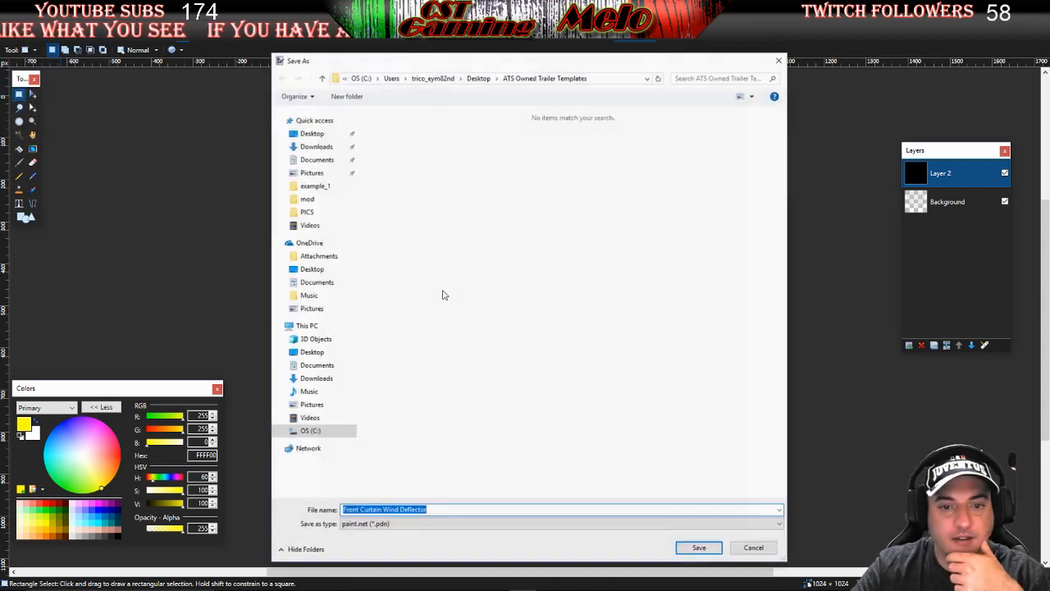
click(434, 523)
click(422, 508)
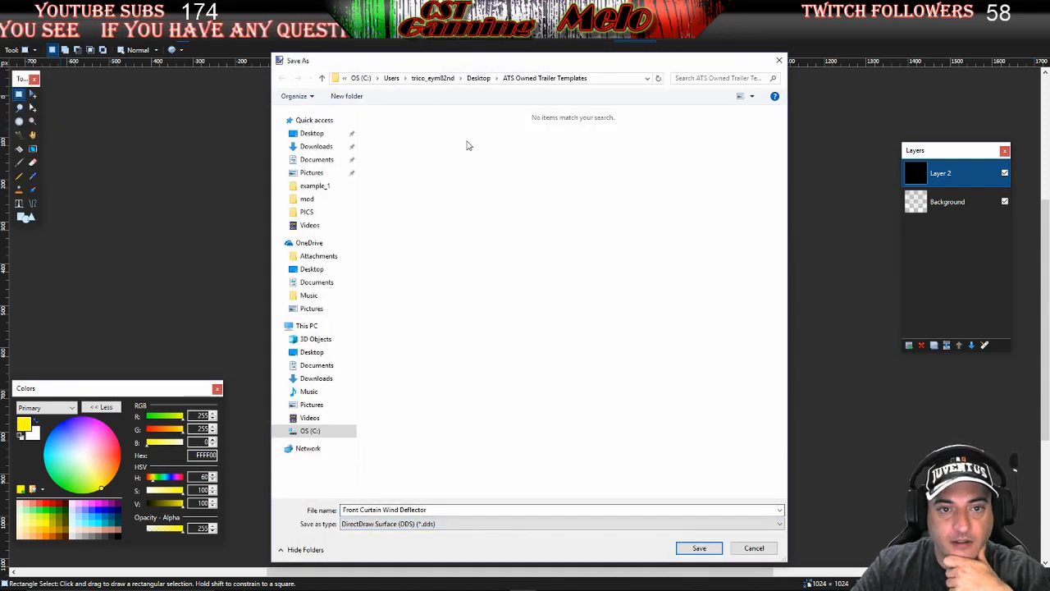
Direct the Front Curtain Wind Deflector copy to Tutorial Skin/vehicle/trailer_owned/upgrade/paintjob/scs_flatbed/example_1 on the desktop
click(312, 133)
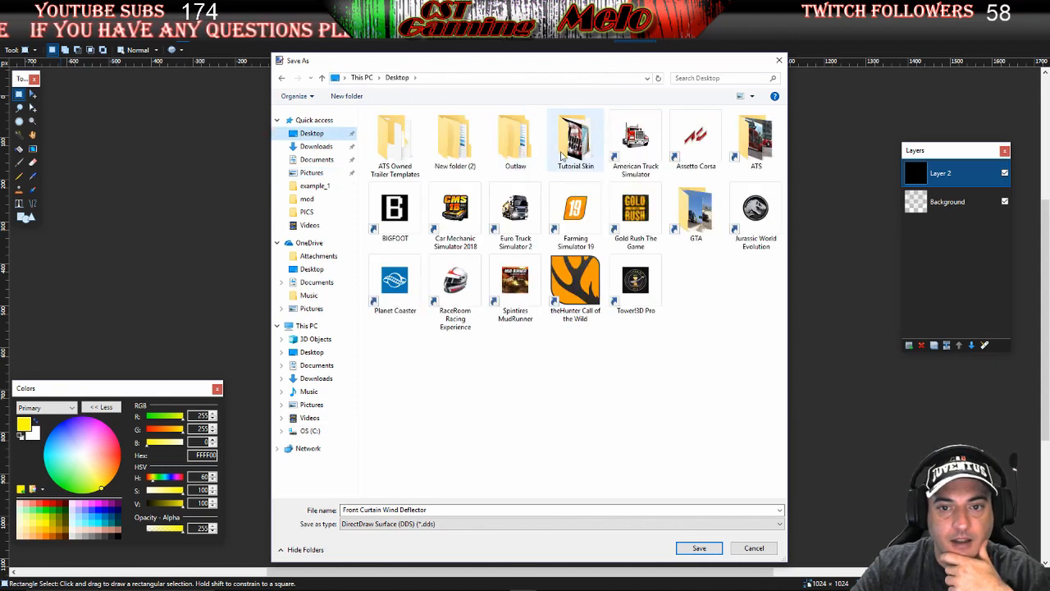
double_click(574, 135)
double_click(429, 152)
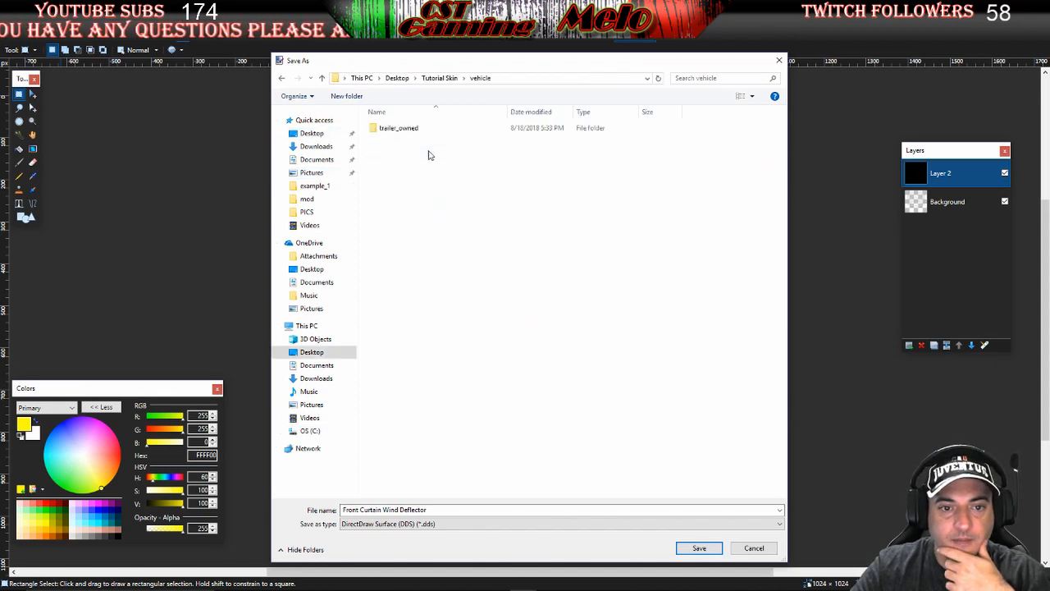
double_click(440, 128)
double_click(441, 128)
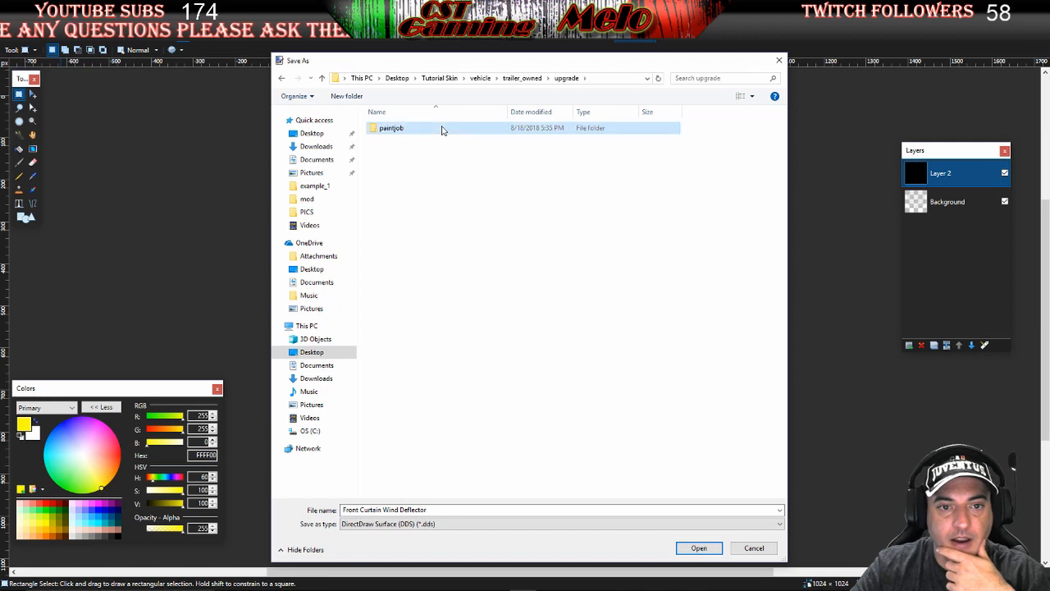
double_click(441, 128)
double_click(441, 141)
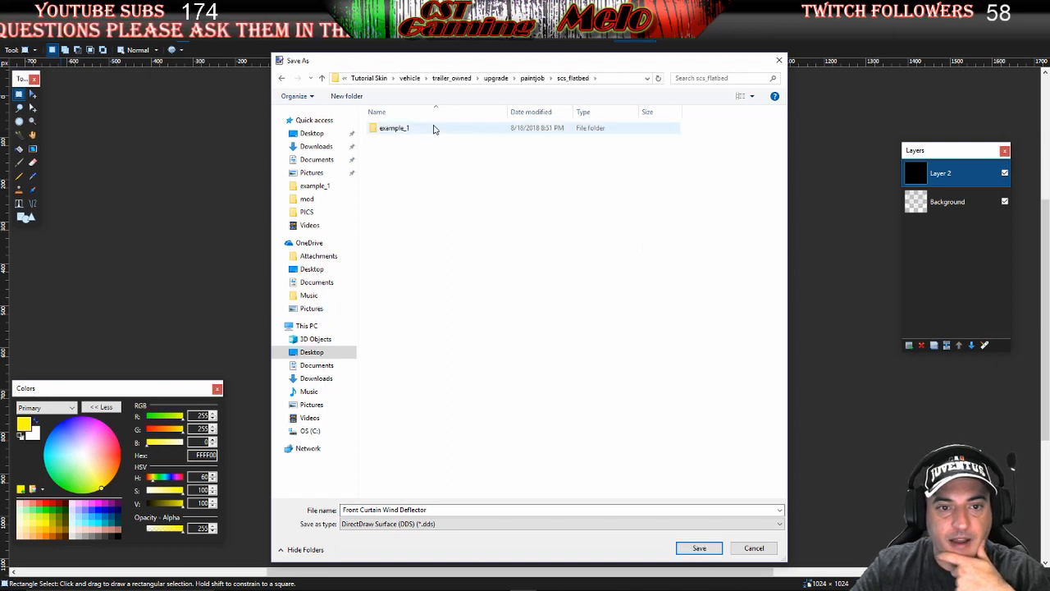
double_click(435, 128)
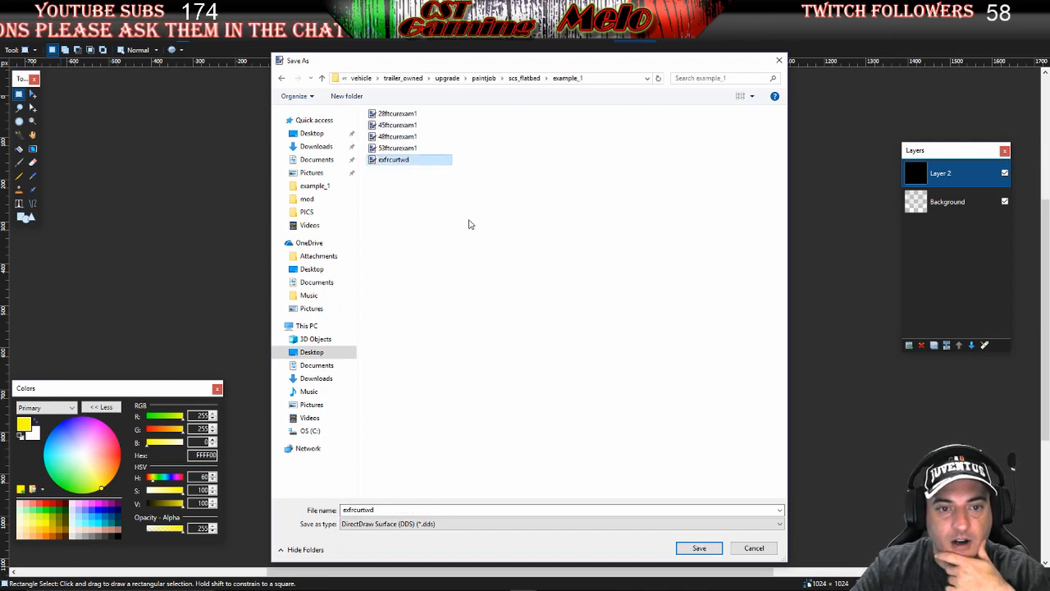
Save the flattened wind deflector over exfrcurtwd.dds with DXT5 (Interpolated Alpha) compression and mip maps
click(698, 547)
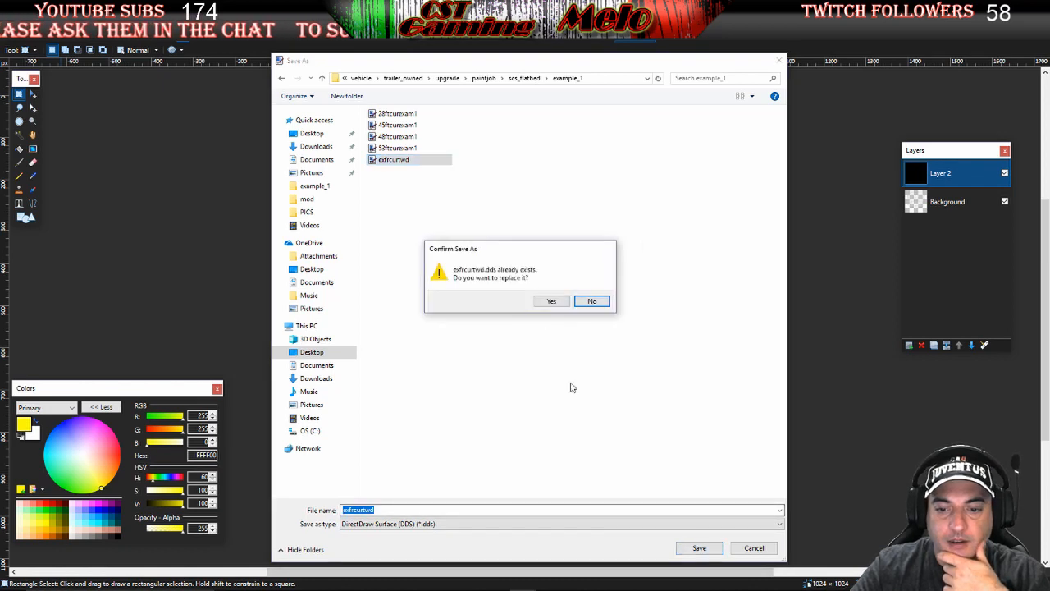
click(551, 301)
click(588, 427)
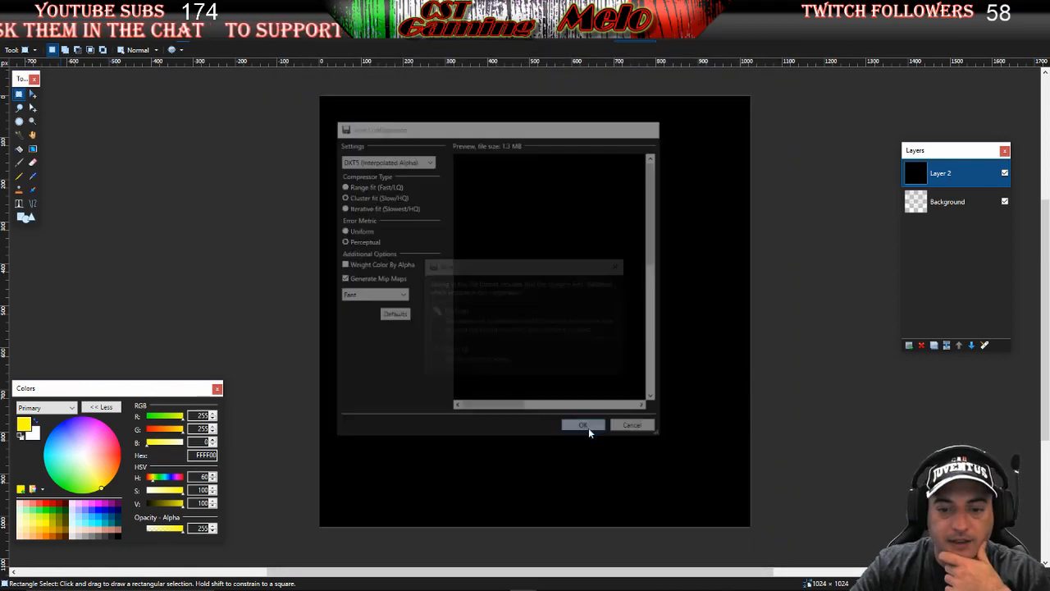
click(515, 326)
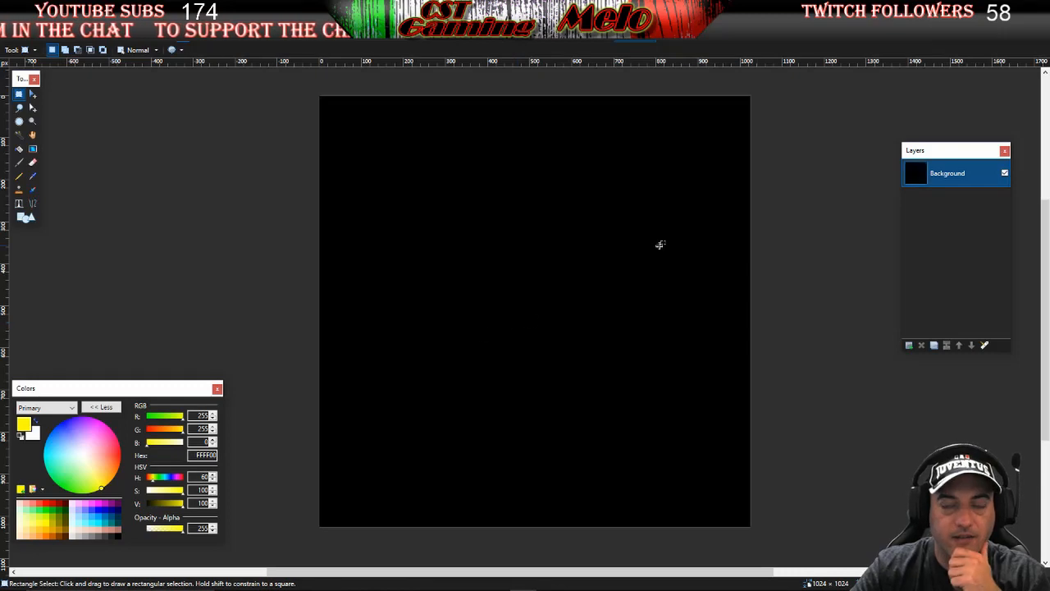
Move the Tutorial Skin folder from the desktop into Documents/American Truck Simulator/mod using File Explorer
key(super+d)
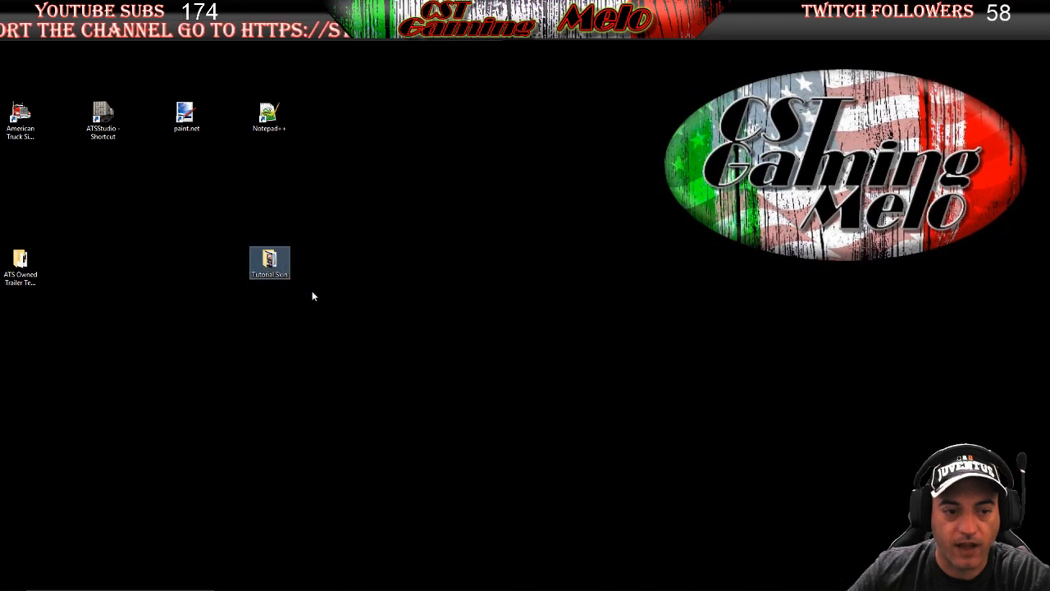
click(381, 394)
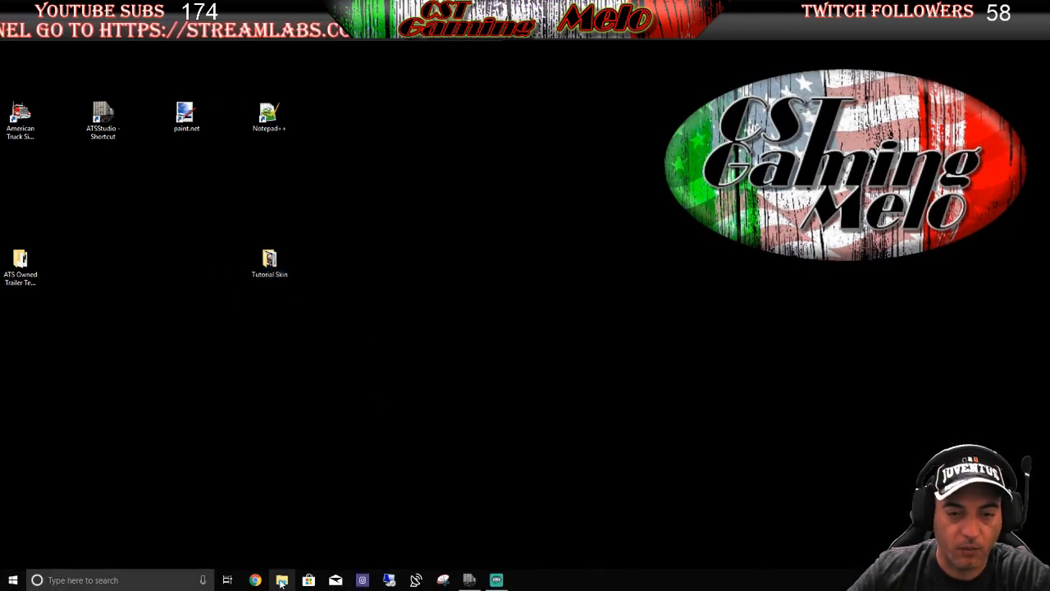
click(281, 580)
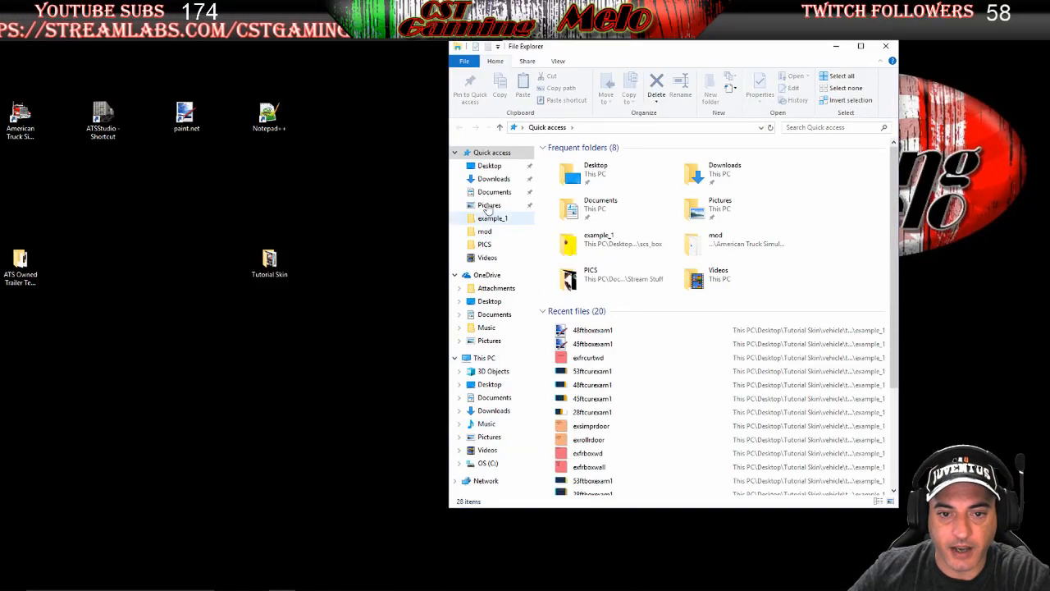
click(494, 193)
double_click(584, 195)
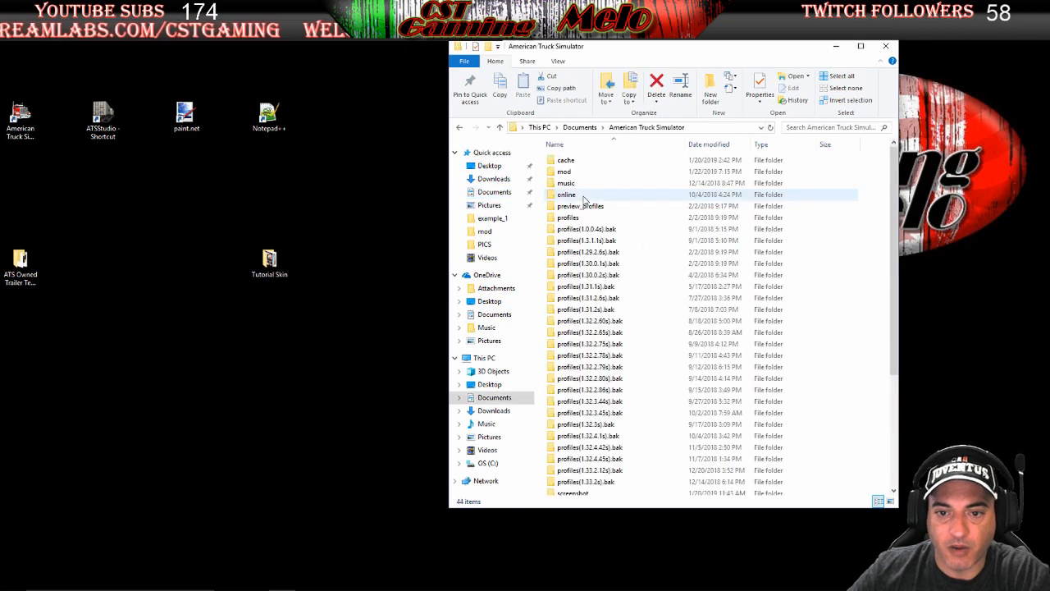
double_click(568, 174)
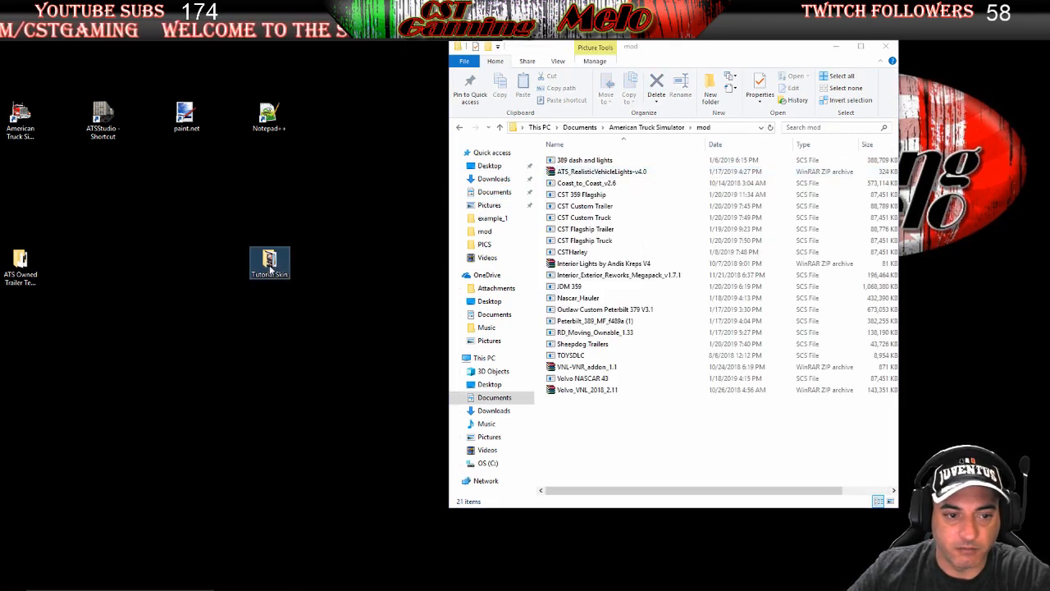
drag(580, 448, 585, 467)
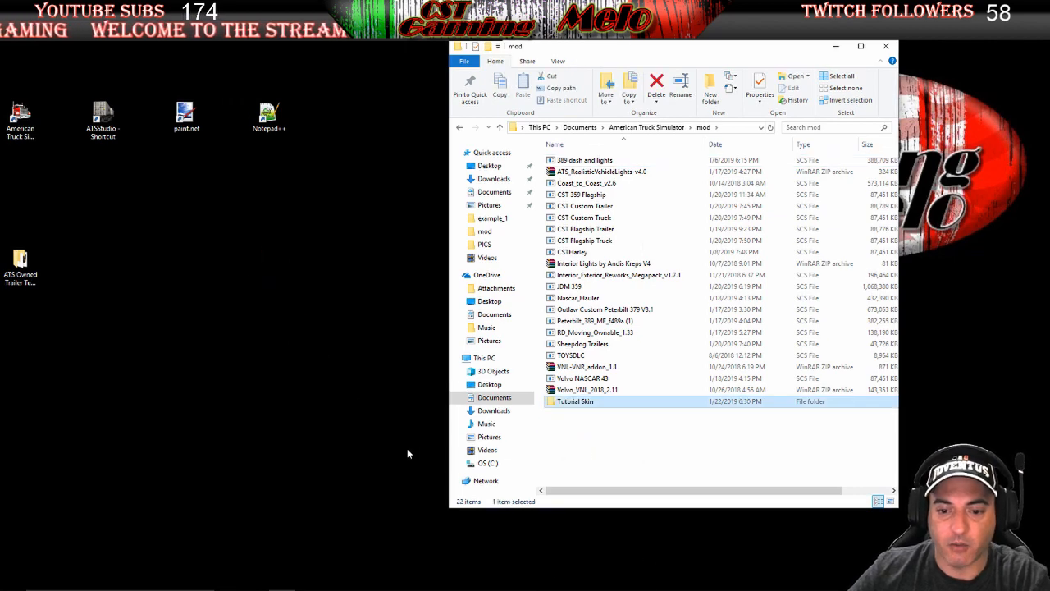
click(886, 47)
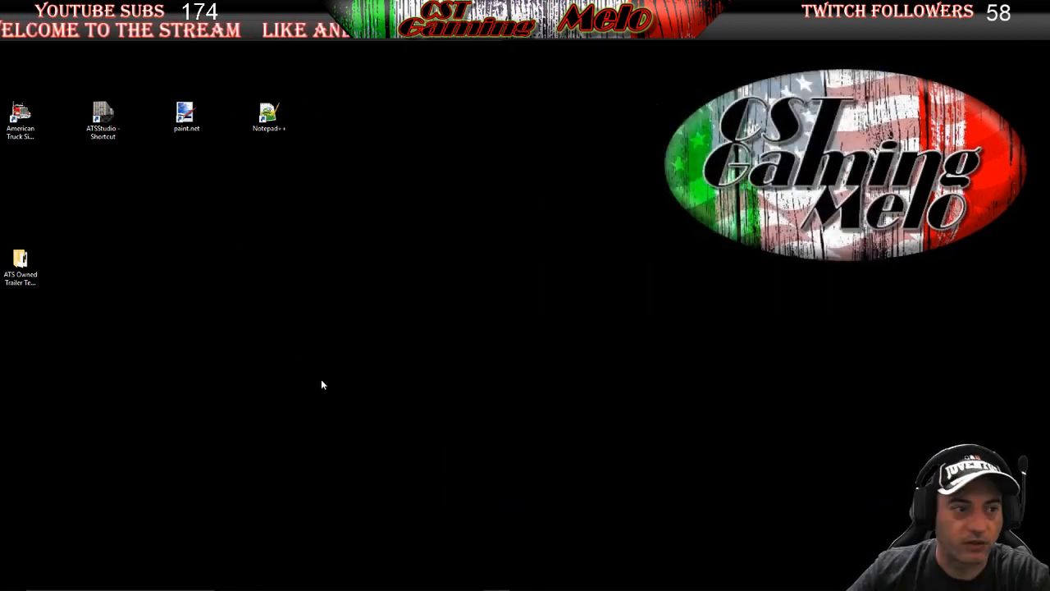
Launch American Truck Simulator, accept the advanced SDK features notice and open the Mod Manager
double_click(20, 119)
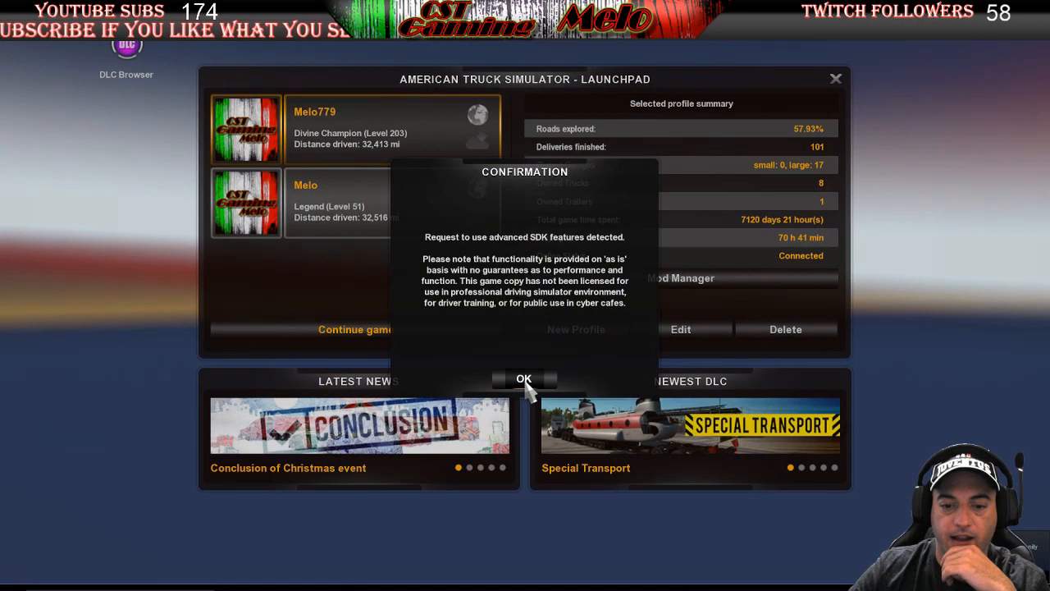
click(525, 382)
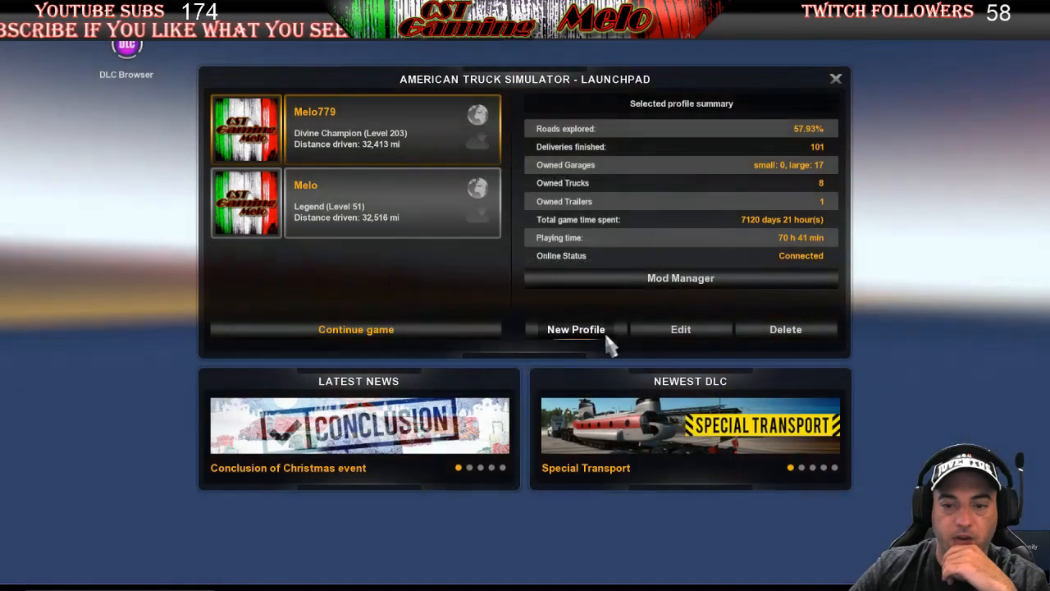
click(656, 279)
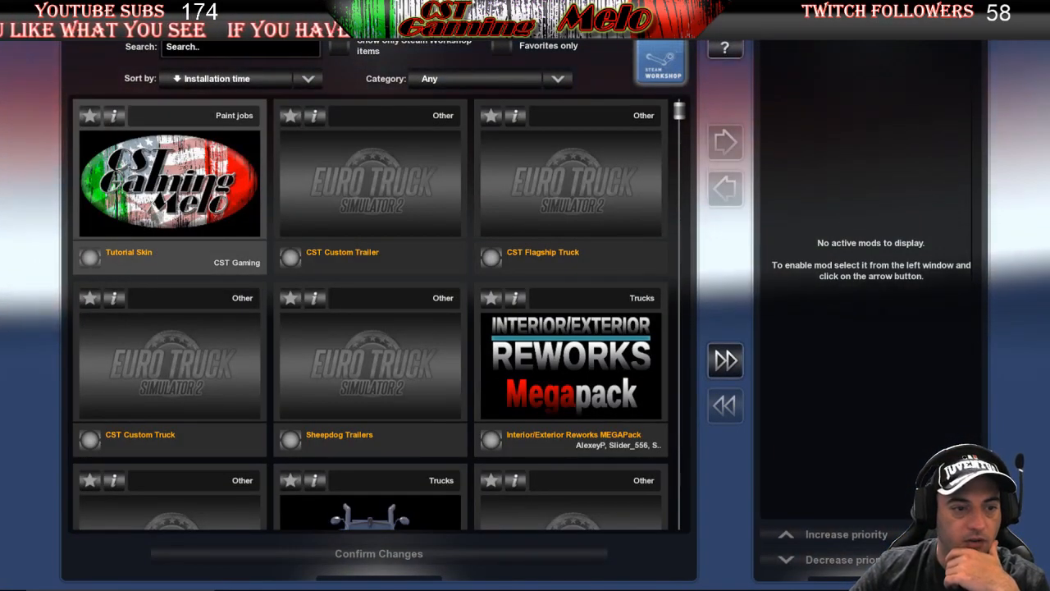
Activate the Tutorial Skin paint job mod and confirm the mod changes
click(170, 228)
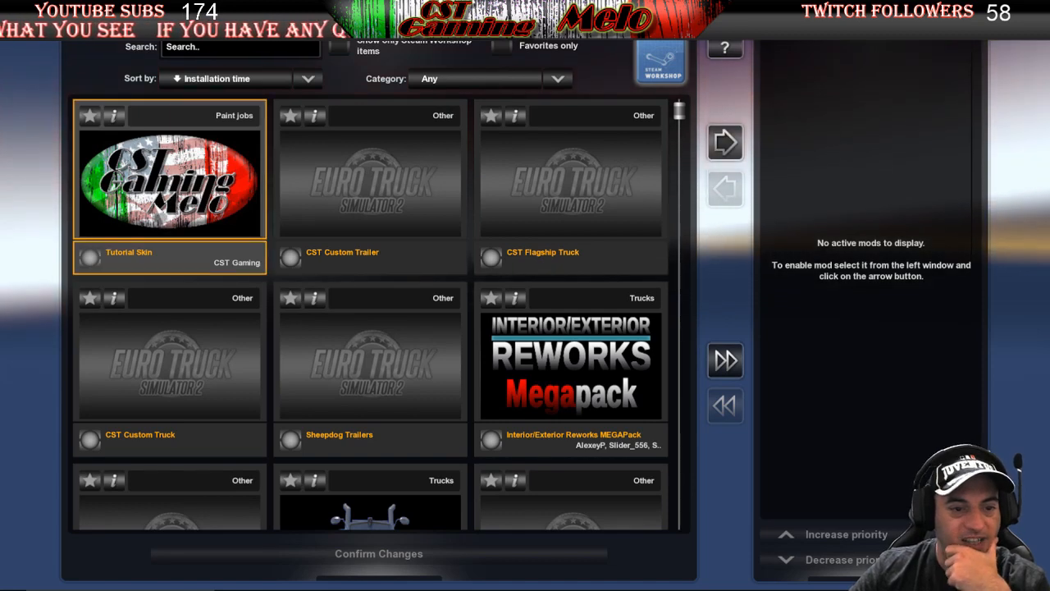
click(725, 142)
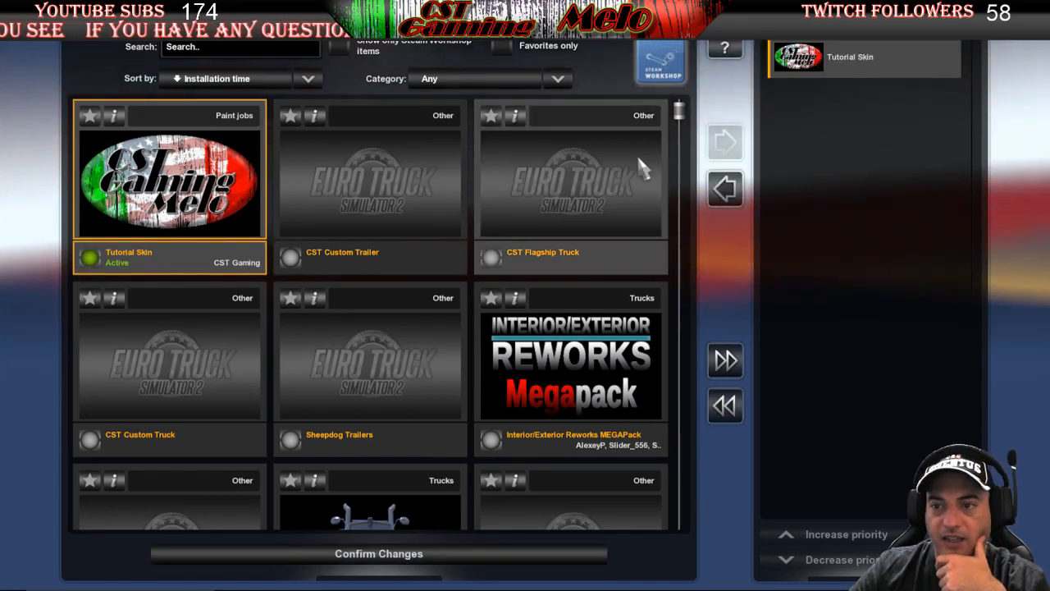
click(419, 555)
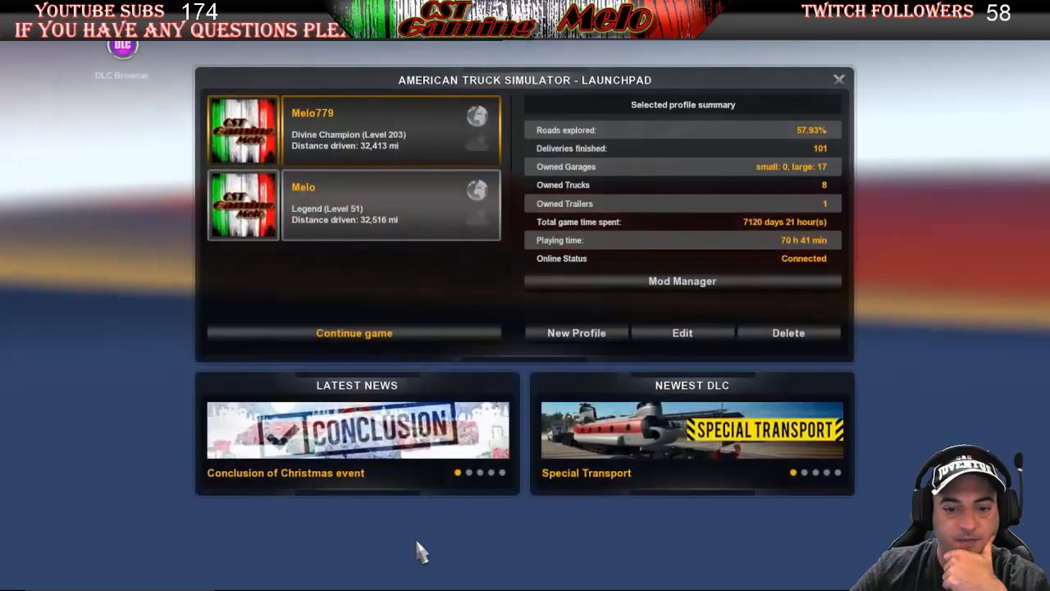
Continue the game with the selected profile and open the Sliding Tarp trailer's configuration at the trailer dealer
click(360, 334)
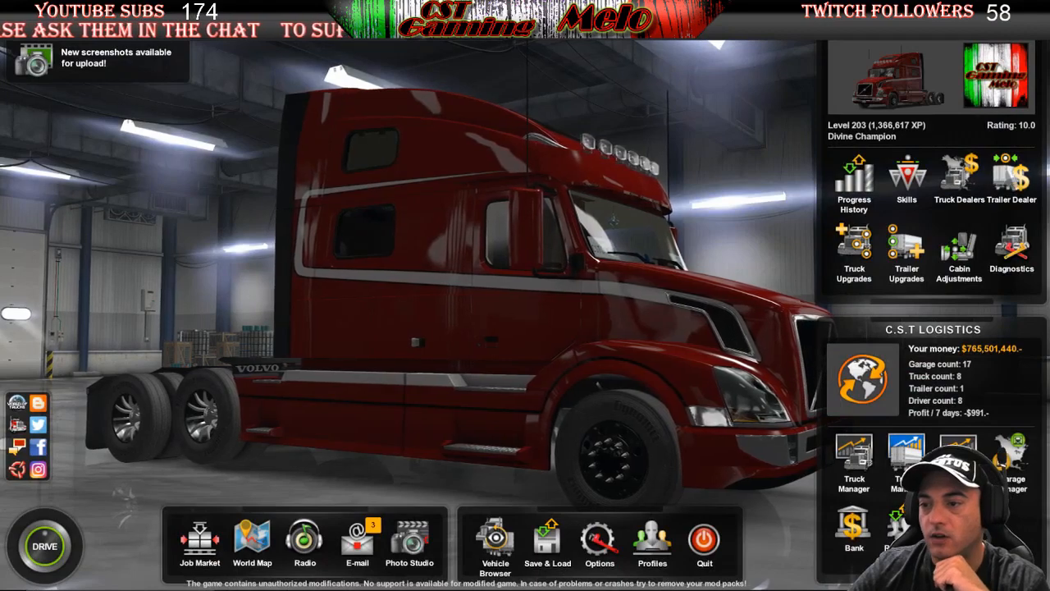
click(1007, 182)
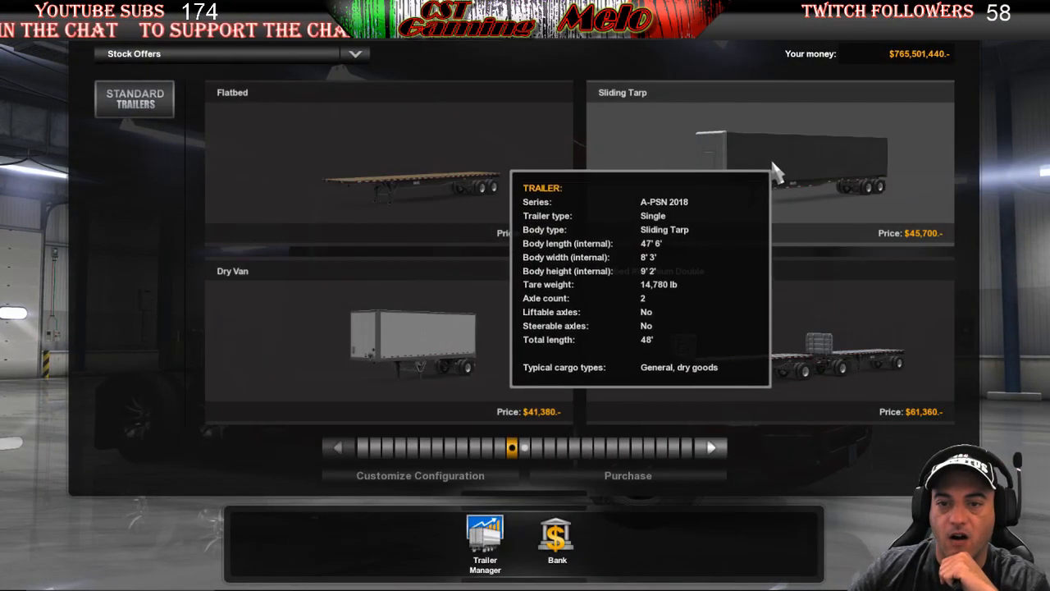
click(773, 173)
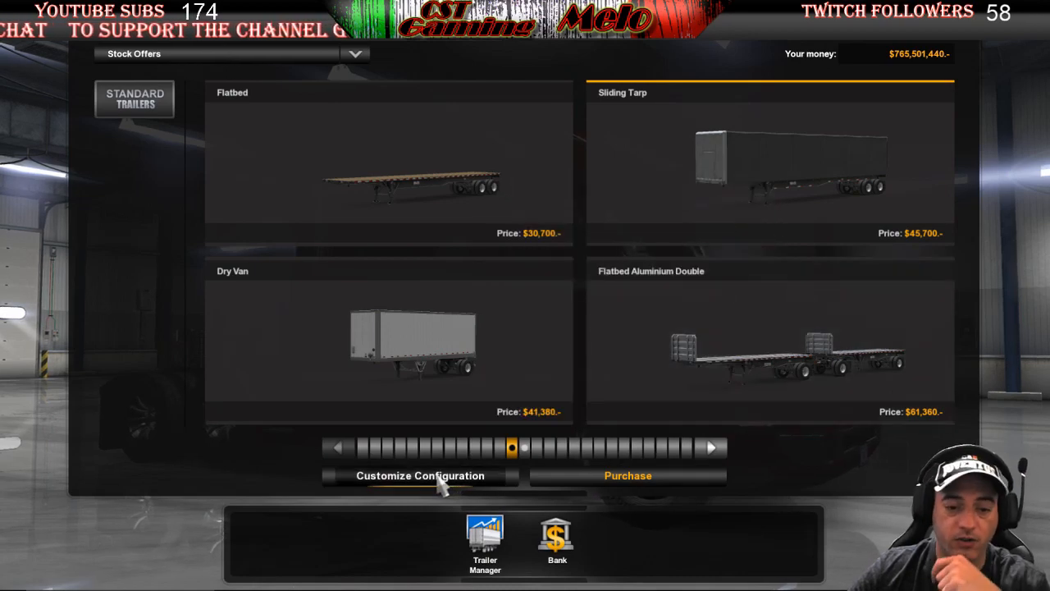
click(437, 483)
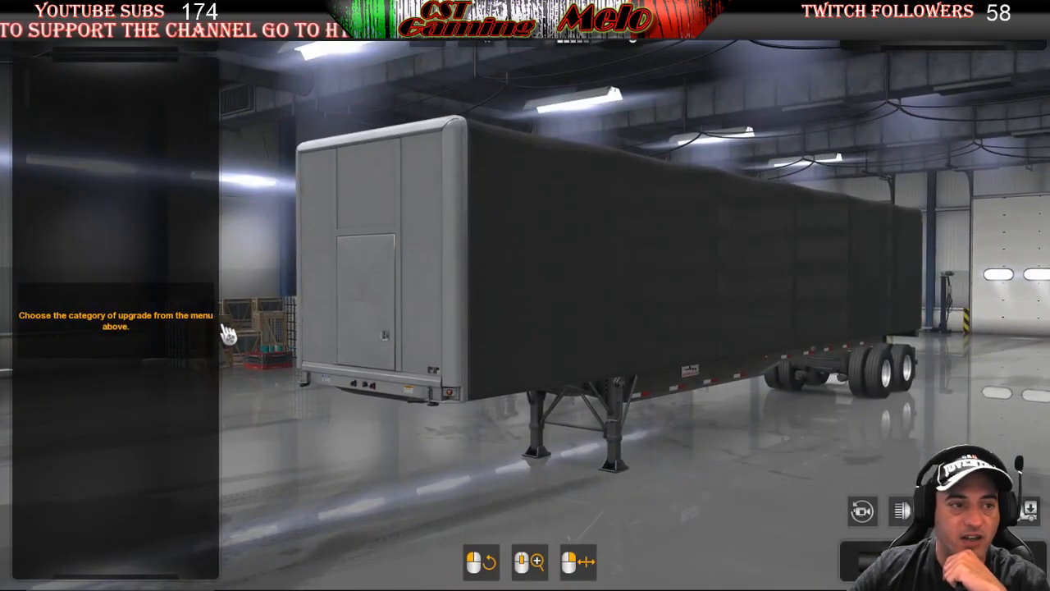
Preview the Tutorial Skin paint job on the Sliding Tarp trailer with the 28 feet chassis and inspect its sides
click(510, 47)
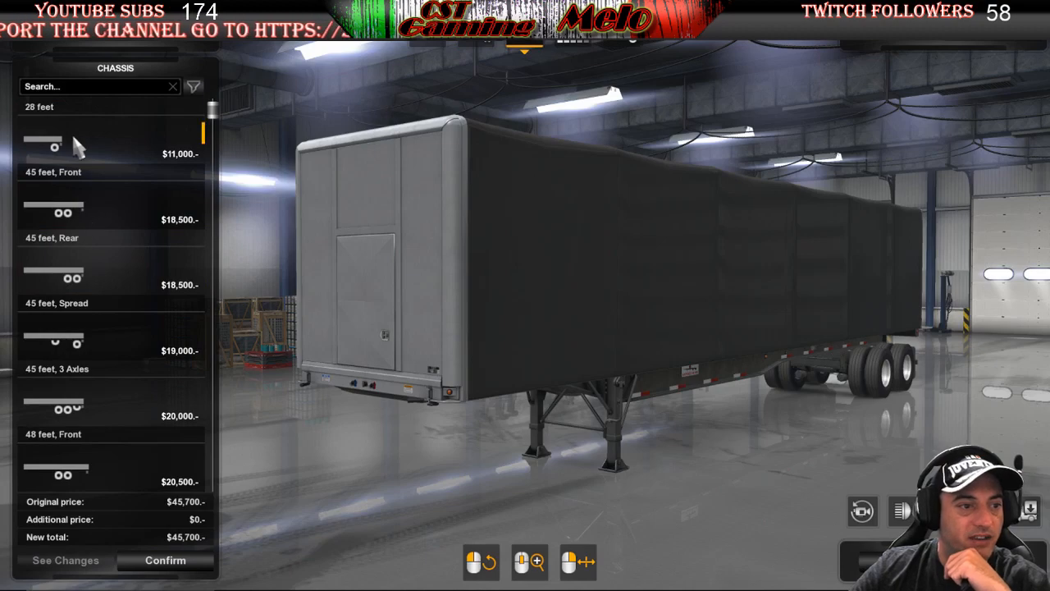
click(73, 138)
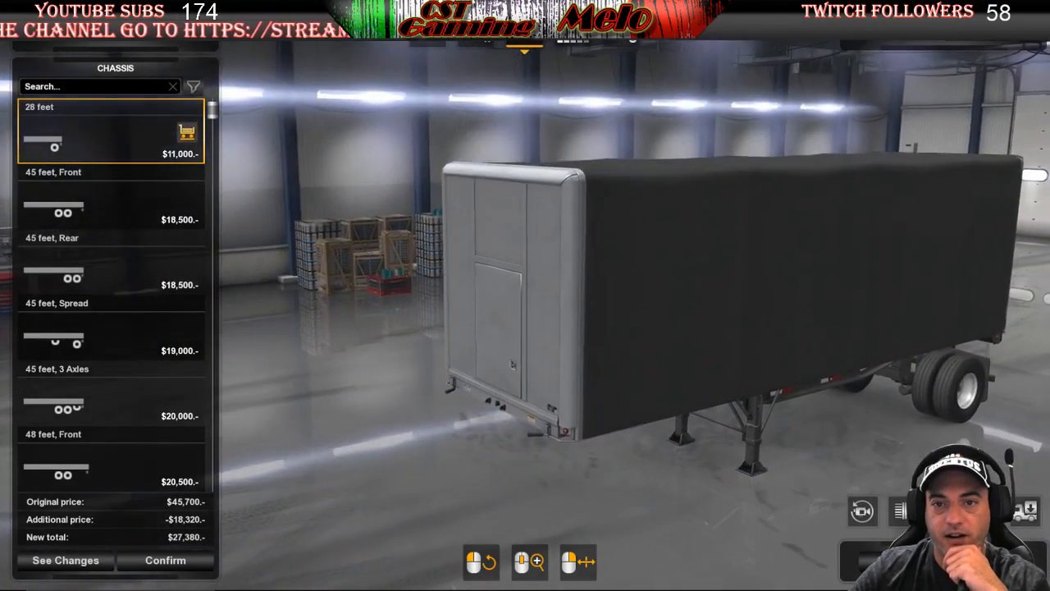
click(587, 44)
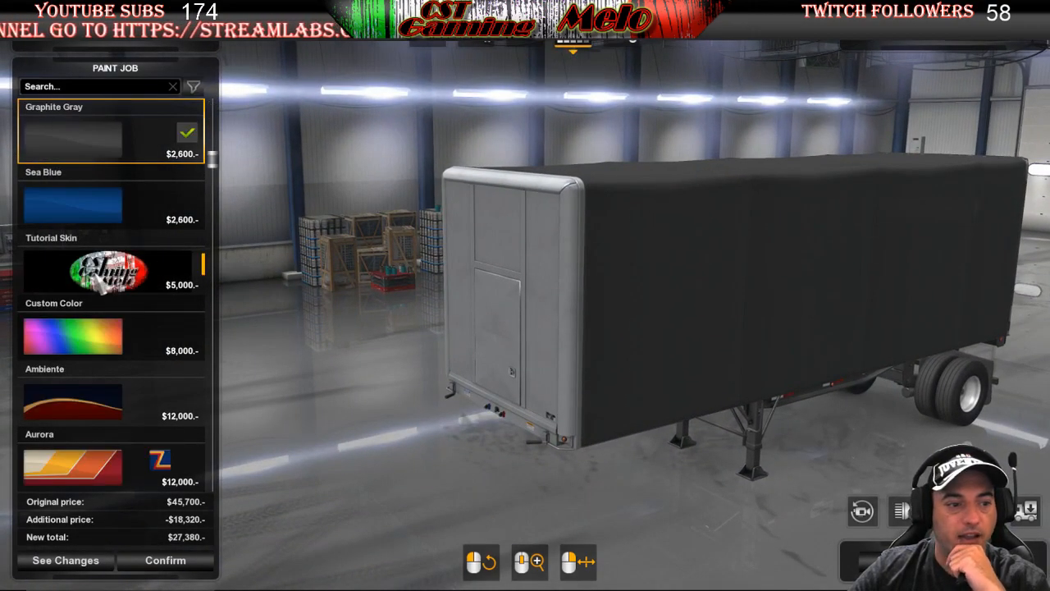
click(98, 280)
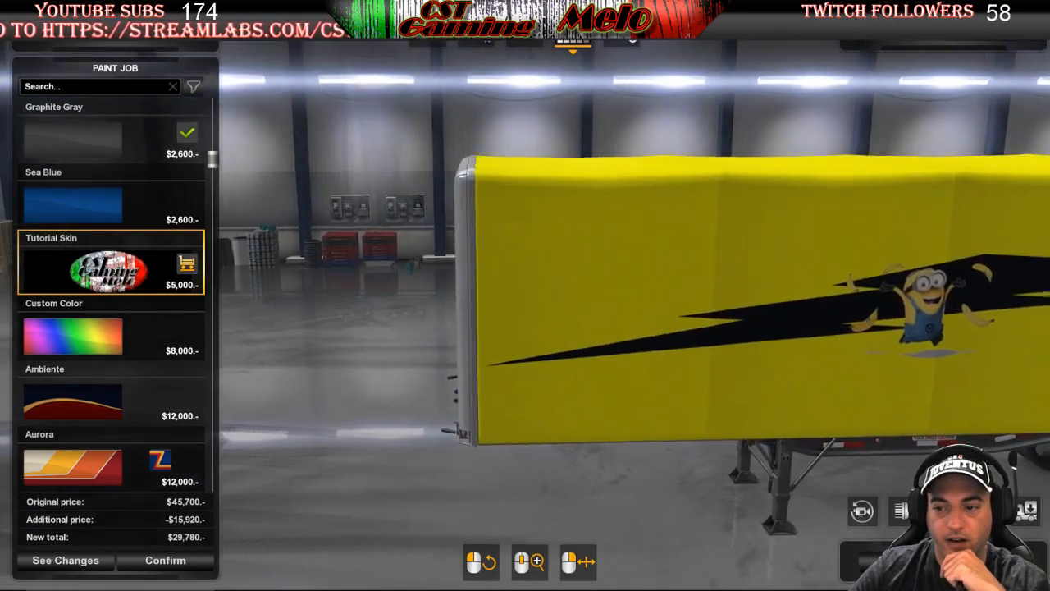
scroll(534, 352, down, 1)
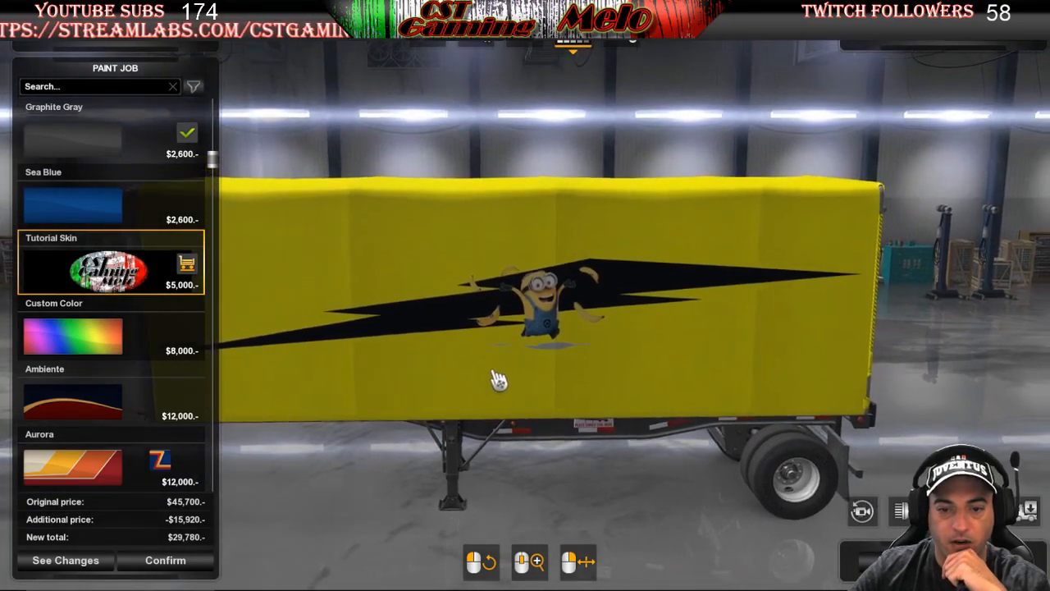
drag(534, 351, 829, 369)
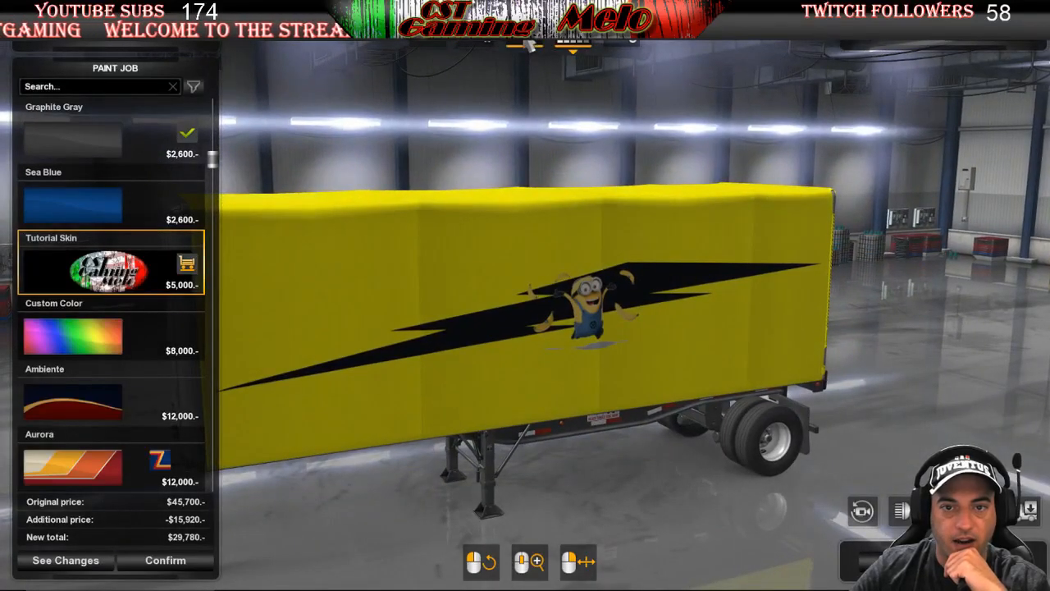
Check the skin on the Sliding Tarp trailer with the 45 feet Spread, 48 feet Rear and 53 feet Front chassis
click(527, 46)
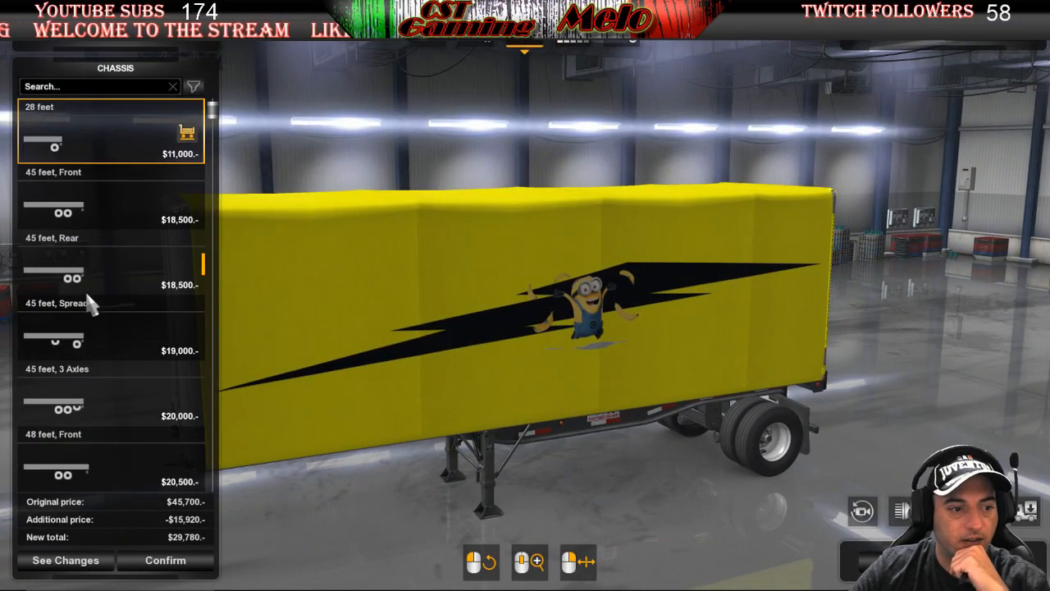
click(89, 334)
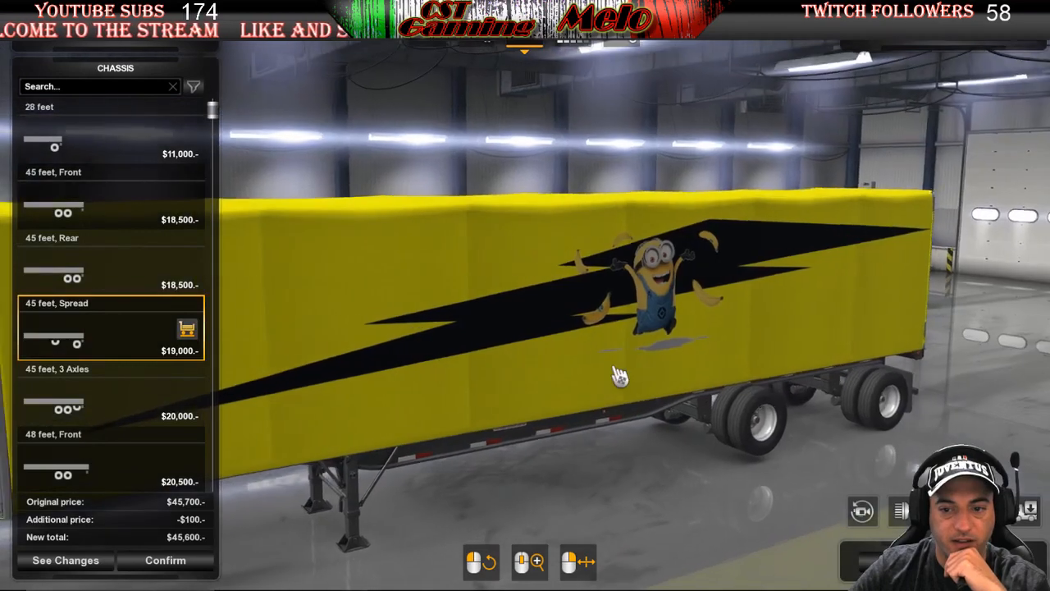
scroll(107, 361, down, 3)
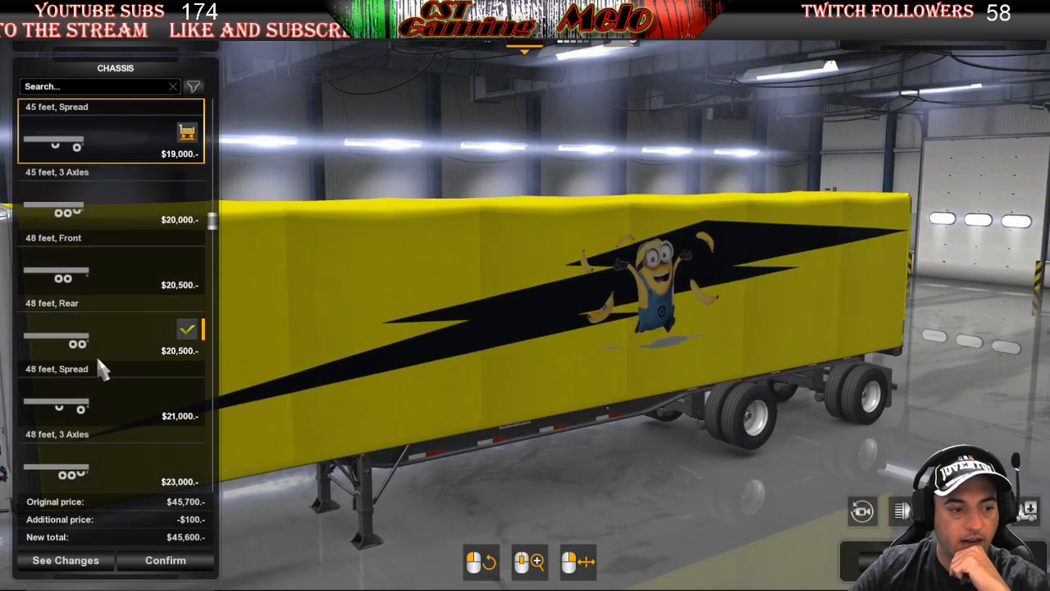
drag(427, 352, 581, 356)
scroll(115, 389, down, 4)
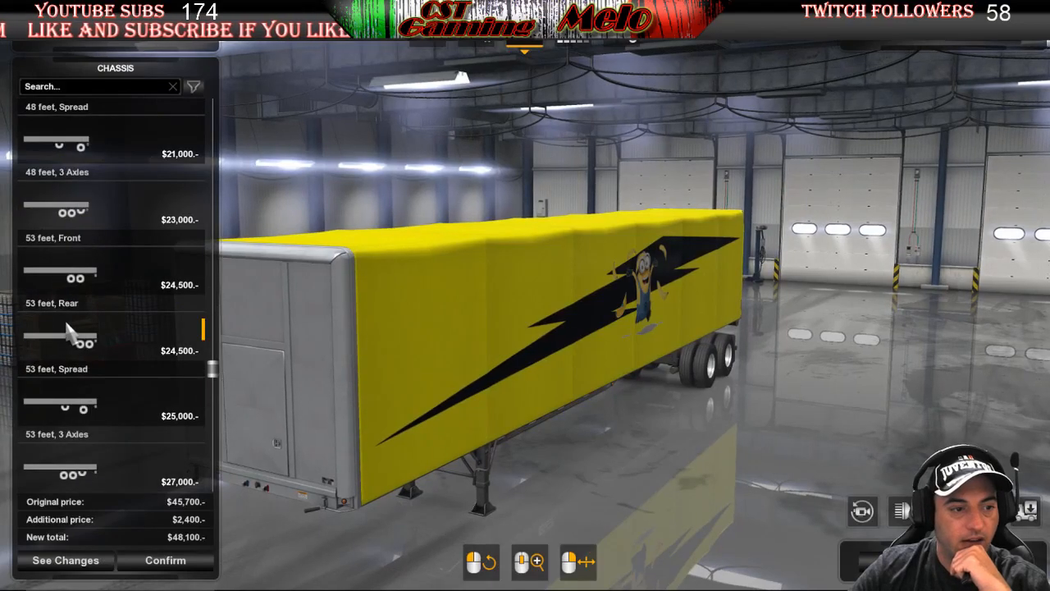
click(80, 278)
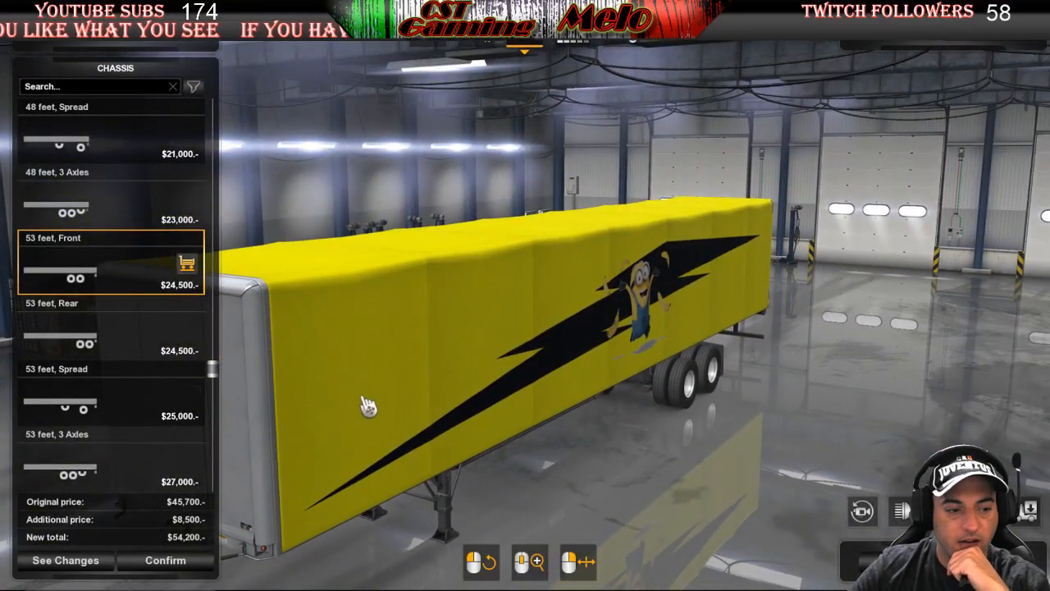
scroll(98, 372, down, 3)
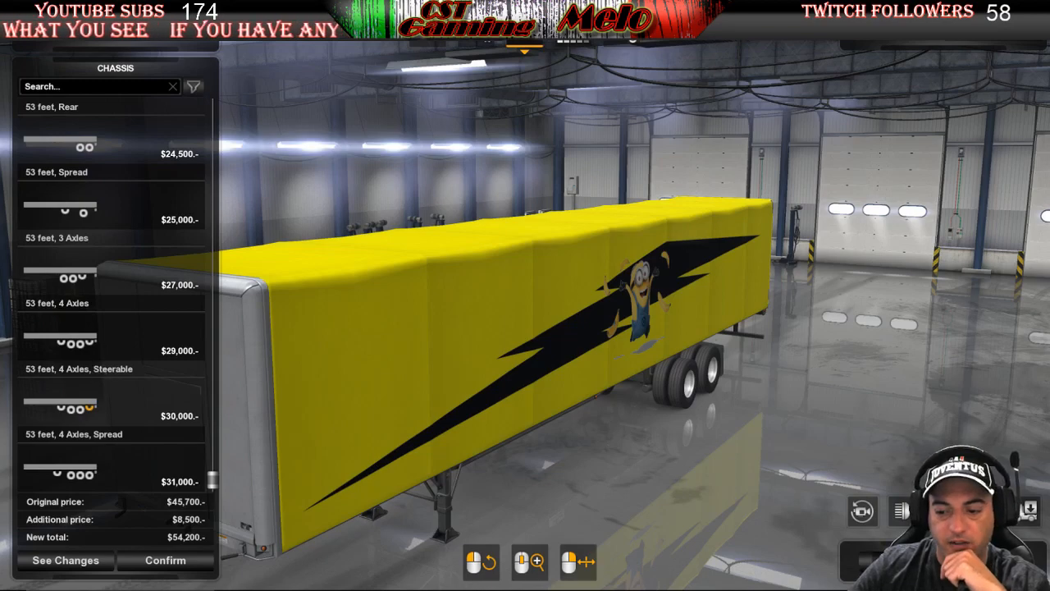
Leave the Sliding Tarp configuration without purchasing and open the Reefer trailer's configuration instead
key(Escape)
click(477, 381)
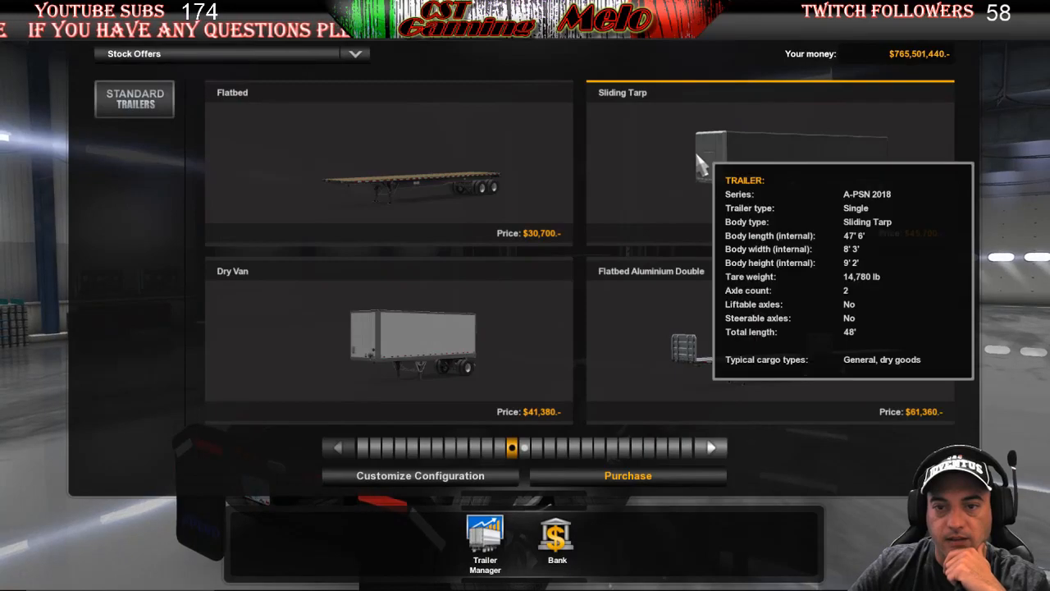
scroll(701, 164, down, 1)
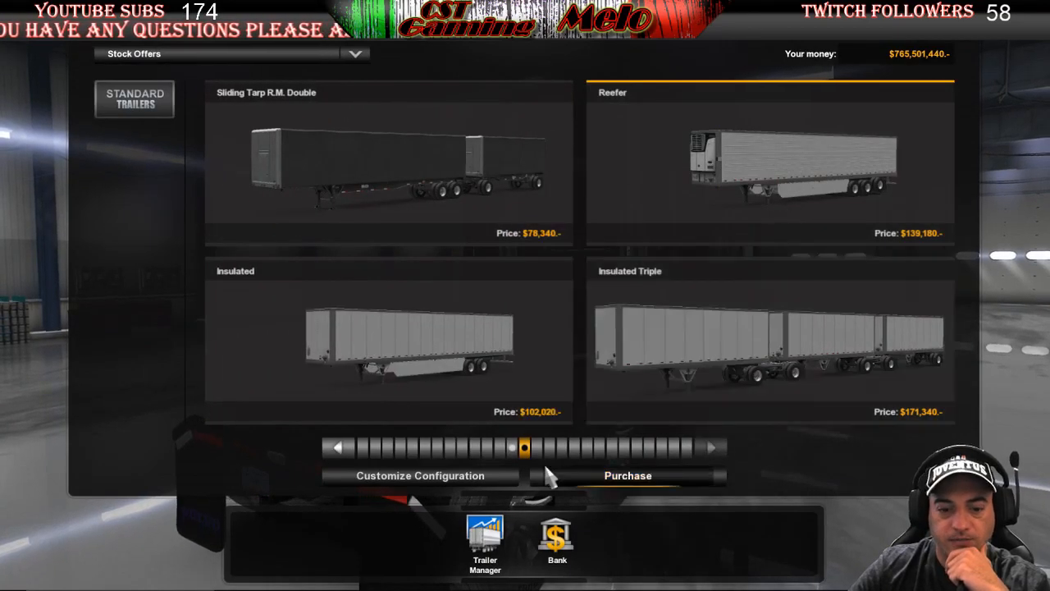
click(546, 472)
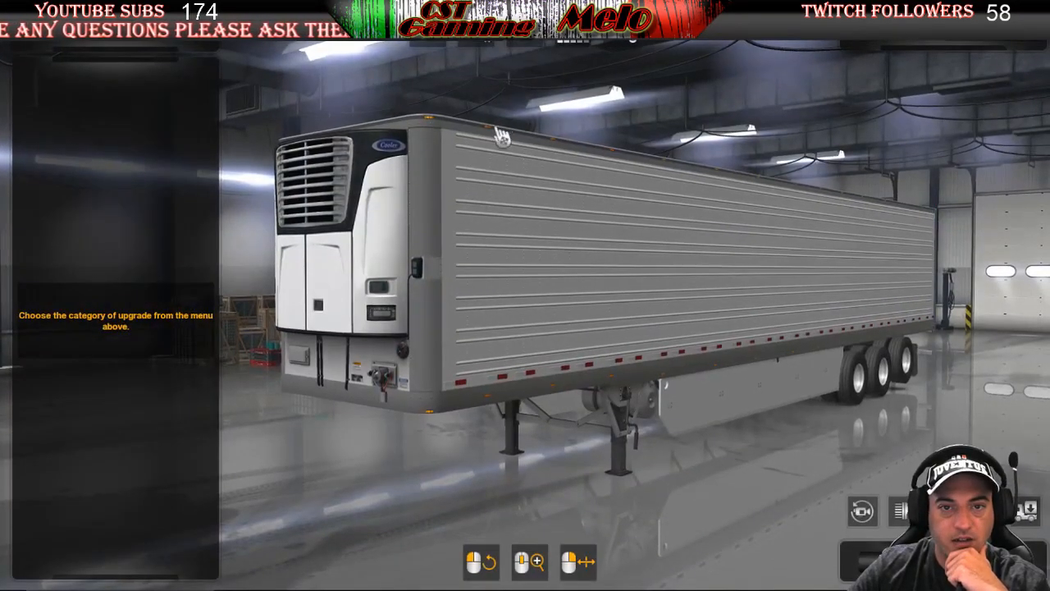
Give the Reefer trailer the 28 feet chassis and the Tutorial Skin paint job, and inspect its side and rear doors
click(523, 47)
click(83, 119)
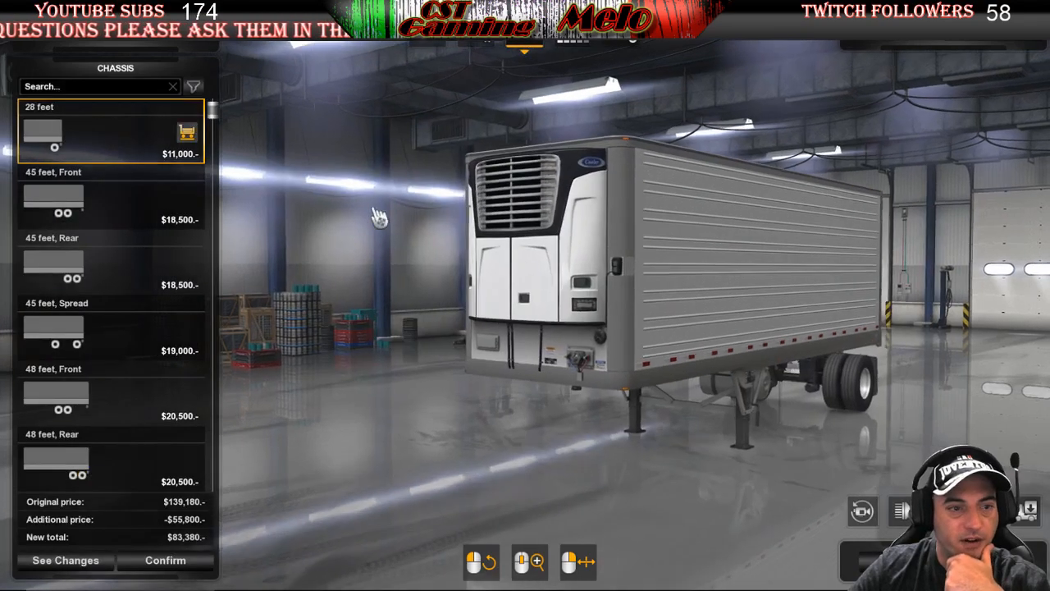
drag(736, 347, 576, 346)
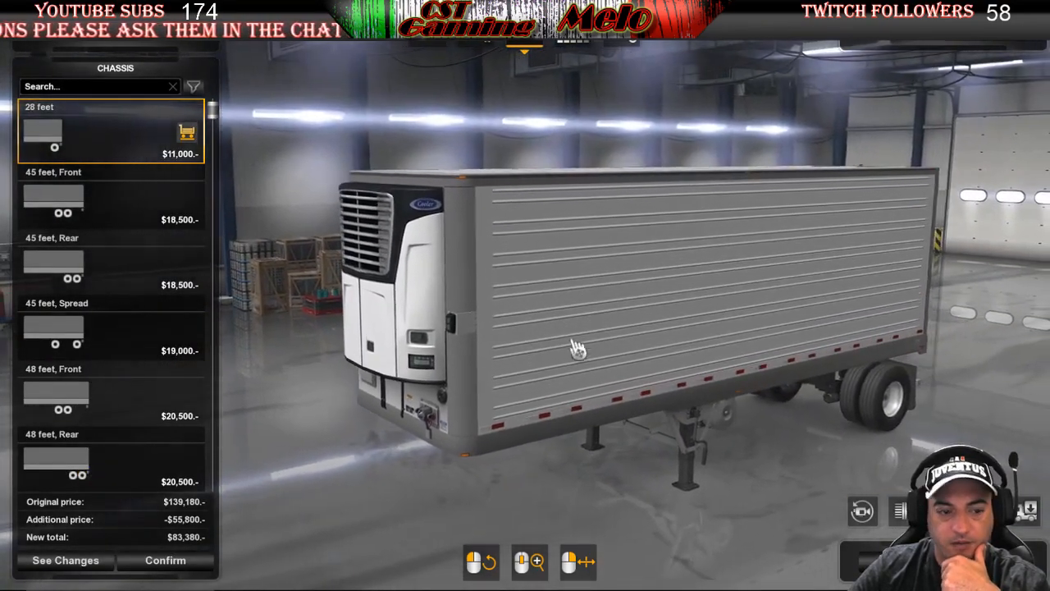
click(574, 47)
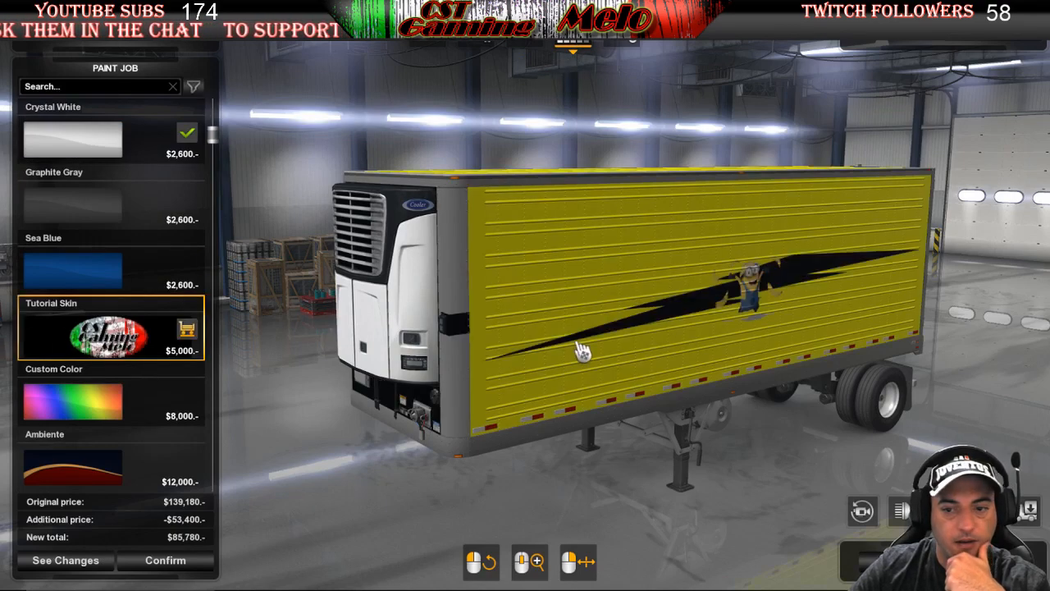
drag(582, 351, 531, 319)
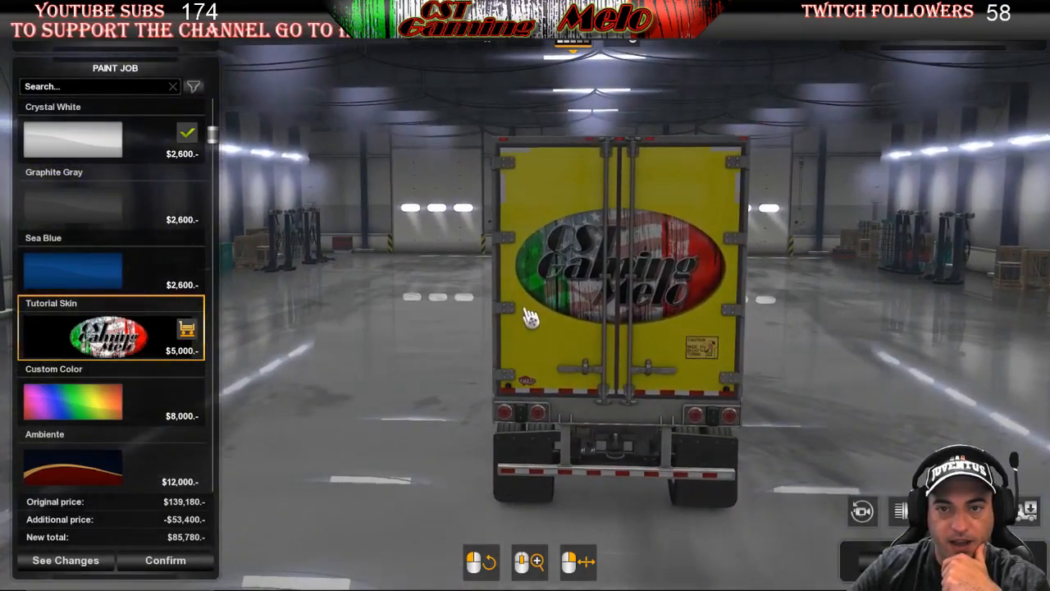
Fit the Roll Up Door to the Reefer trailer's rear and inspect the skin on the door, side and roof
click(582, 48)
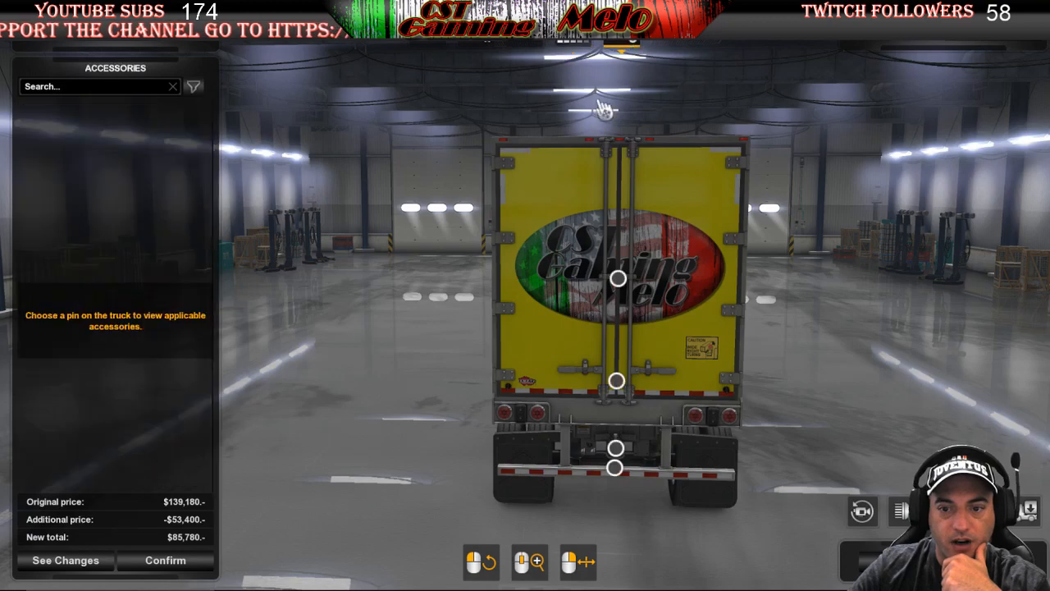
click(616, 279)
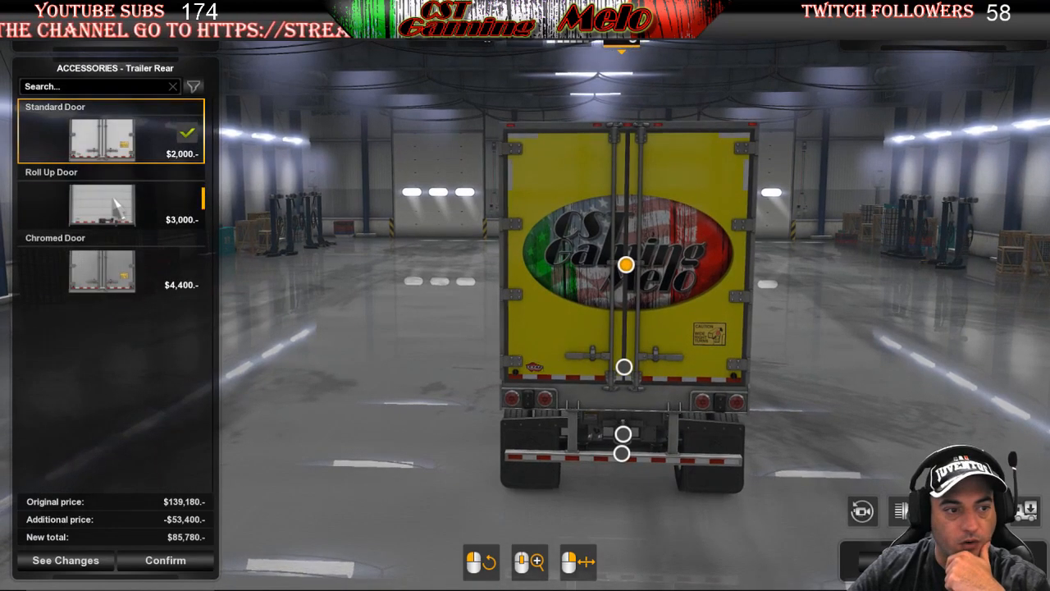
drag(443, 283, 578, 287)
drag(725, 317, 619, 175)
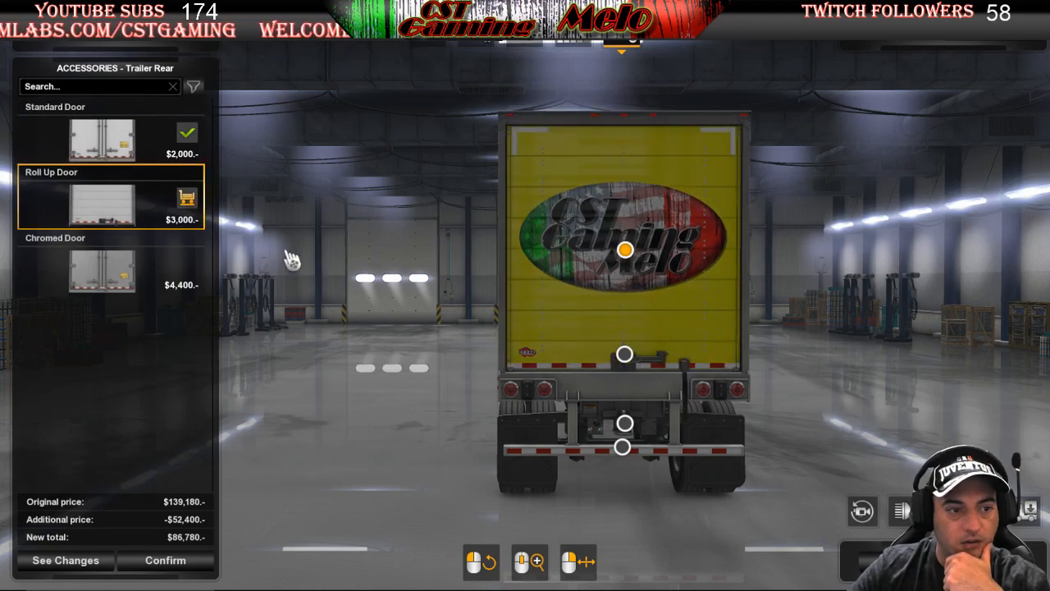
drag(358, 283, 434, 279)
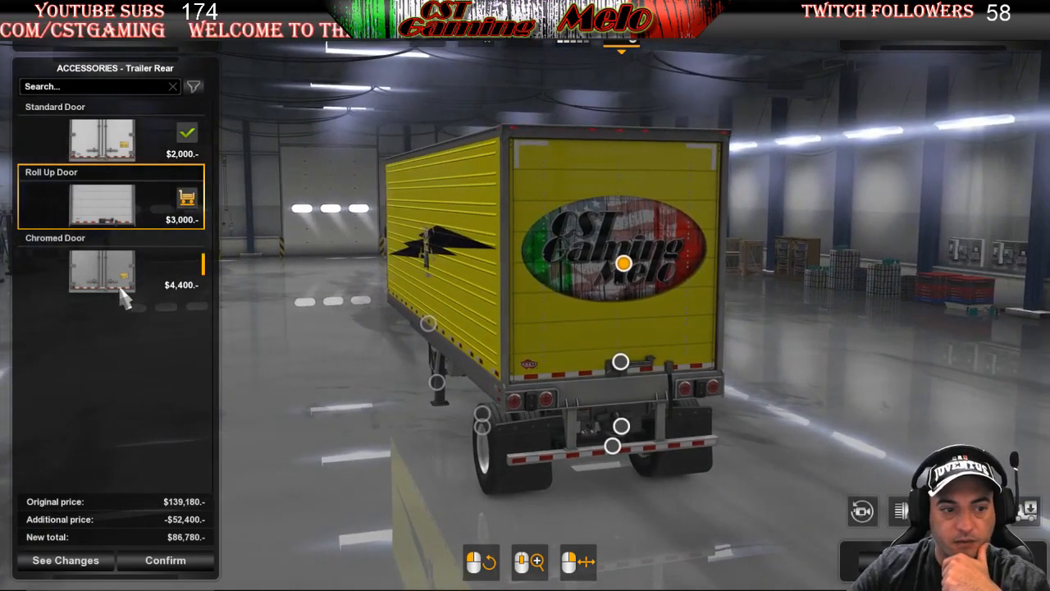
drag(639, 328, 665, 328)
drag(365, 253, 517, 296)
drag(476, 361, 601, 167)
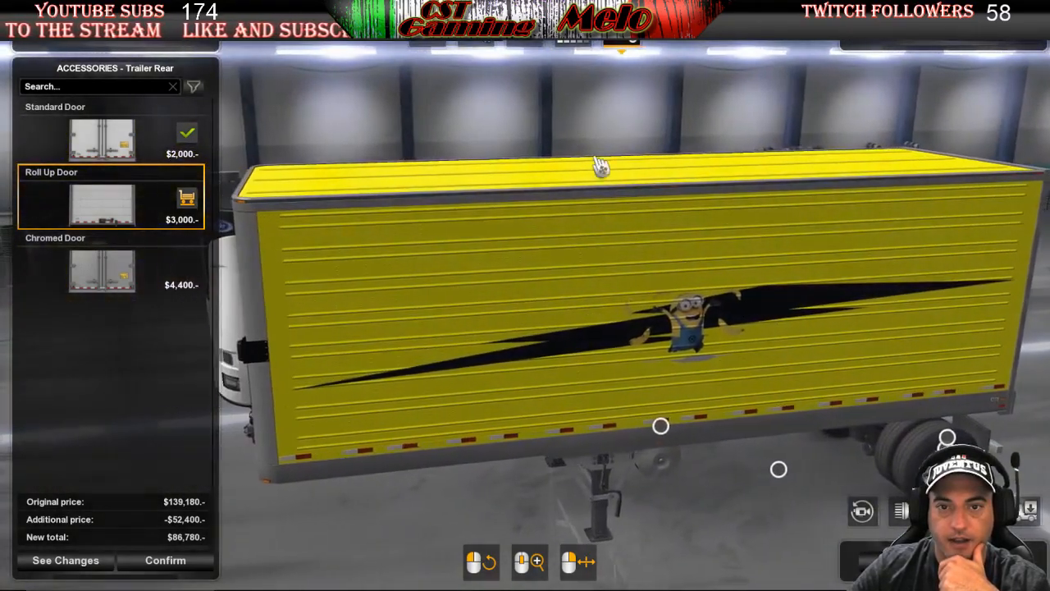
Try the 45 feet Rear and 48 feet Front chassis on the Reefer, settle on 53 feet Rear and inspect the skin
click(523, 41)
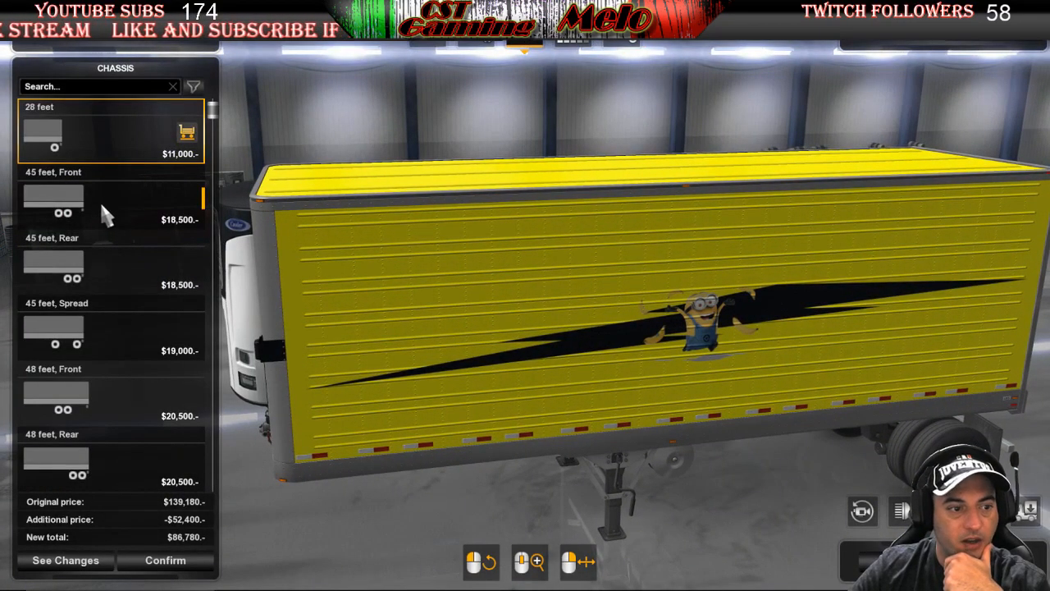
click(94, 273)
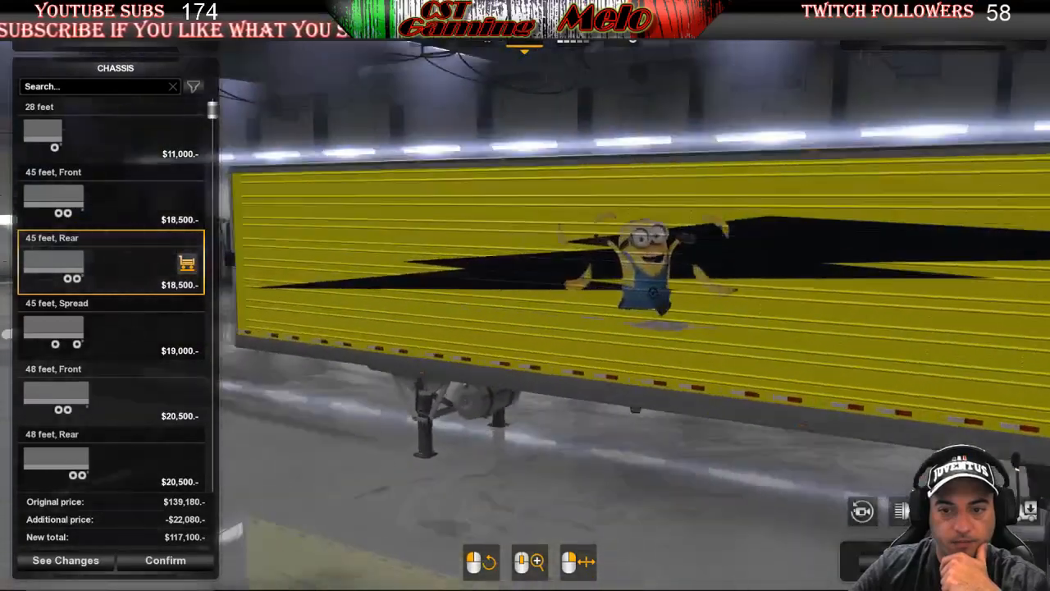
scroll(100, 339, down, 2)
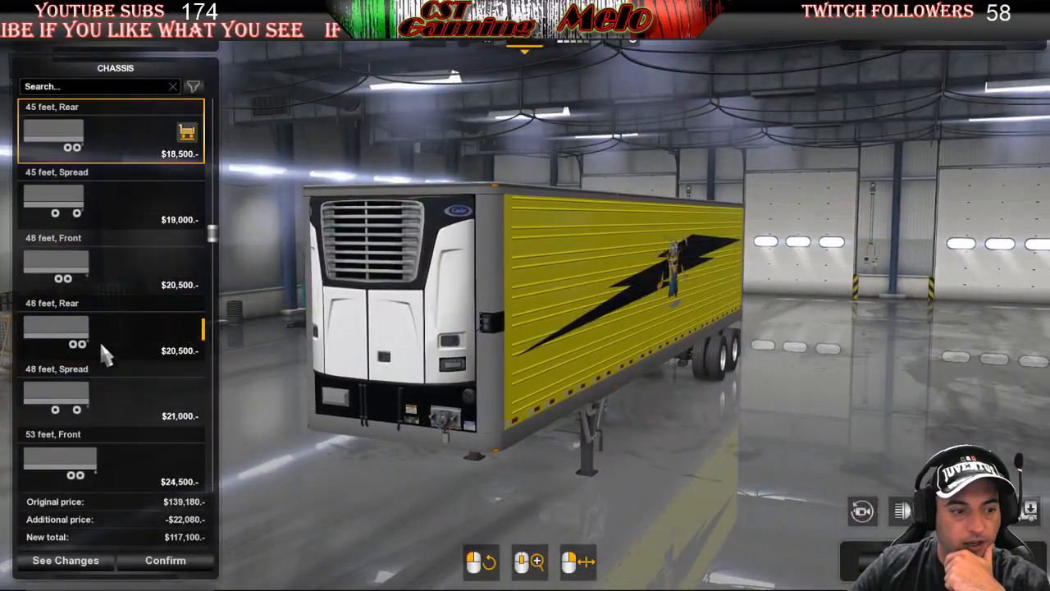
click(99, 267)
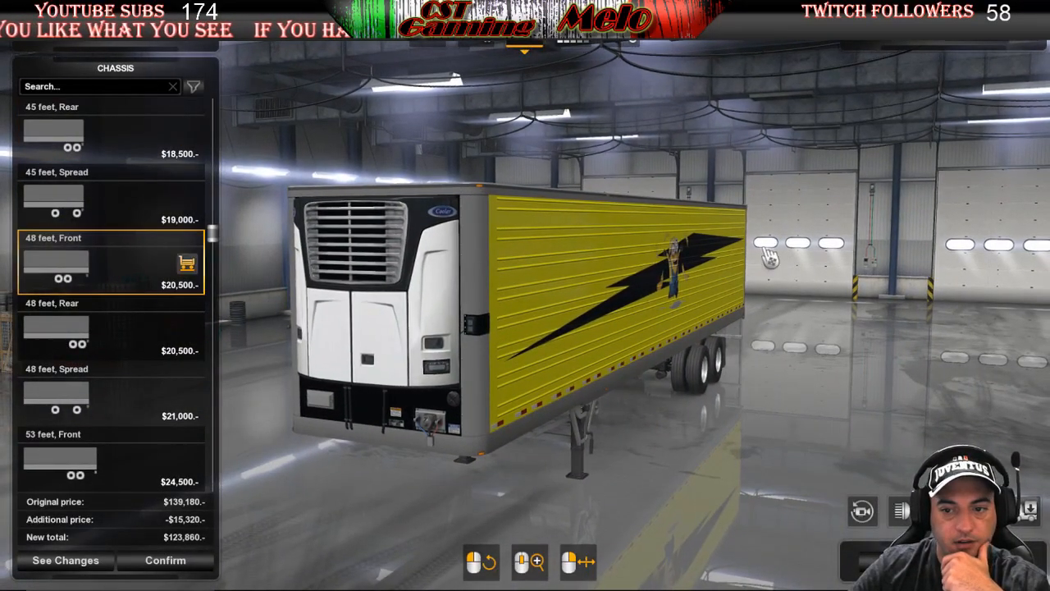
mouse_move(764, 251)
mouse_down()
mouse_move(500, 250)
mouse_move(764, 250)
mouse_up()
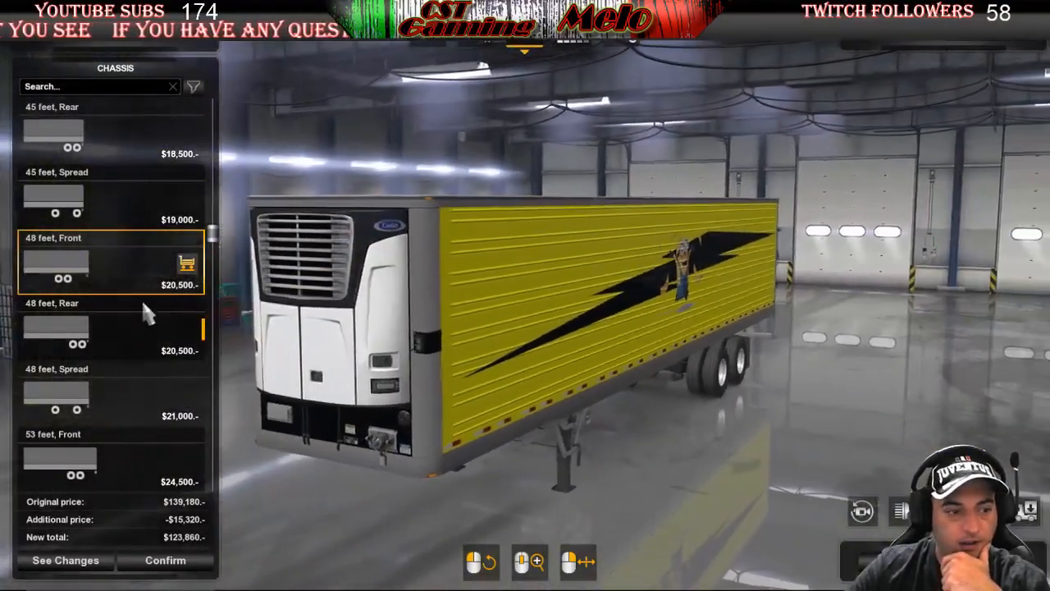
scroll(105, 365, down, 3)
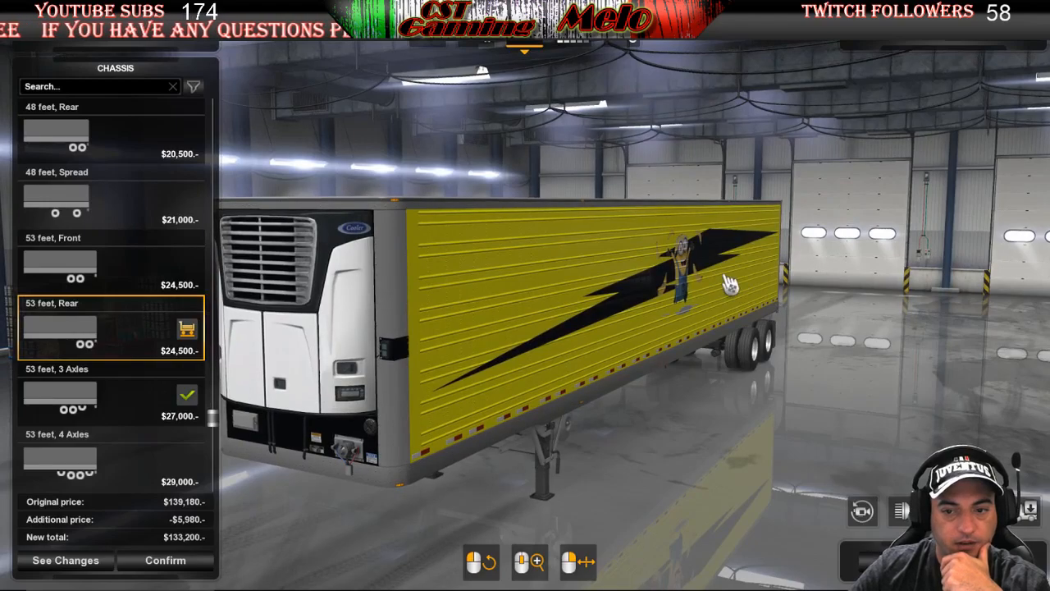
drag(730, 285, 8, 285)
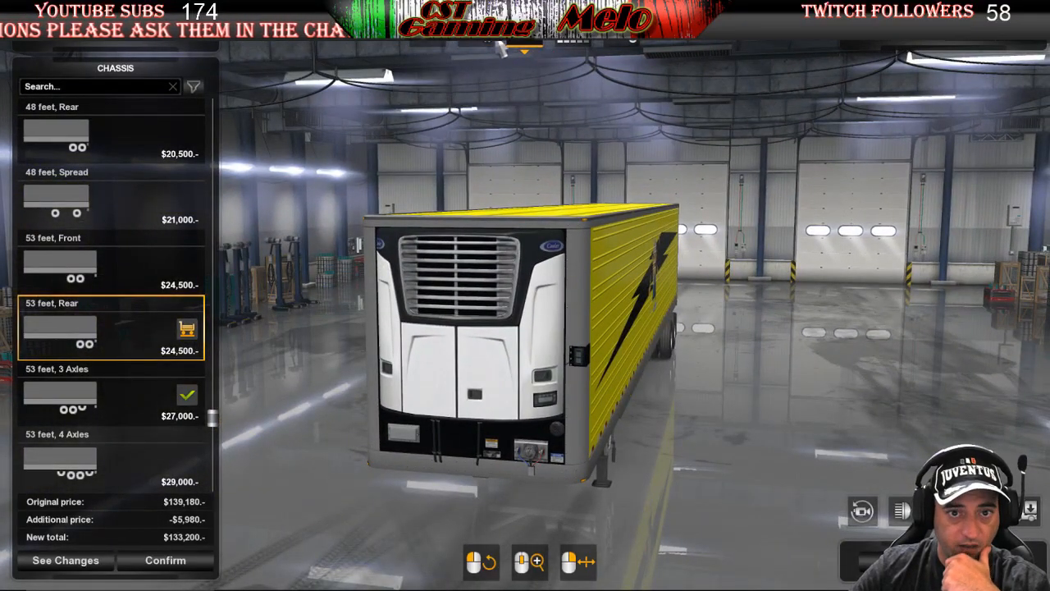
Switch the Reefer trailer's body to Dry Van and fit the Wind Deflector on its front wall to inspect the skin there
click(427, 45)
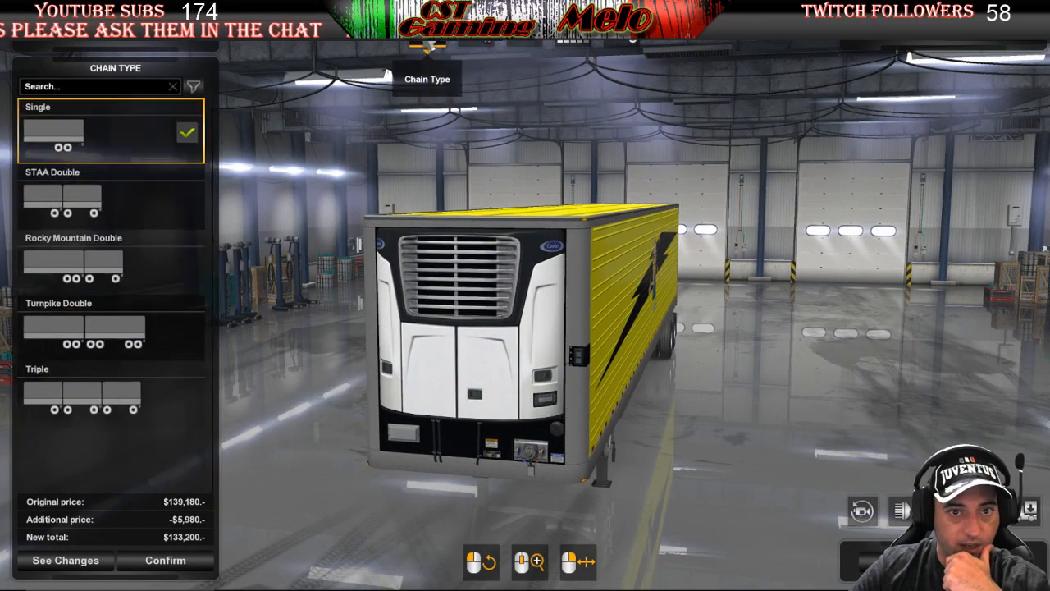
click(475, 46)
click(100, 141)
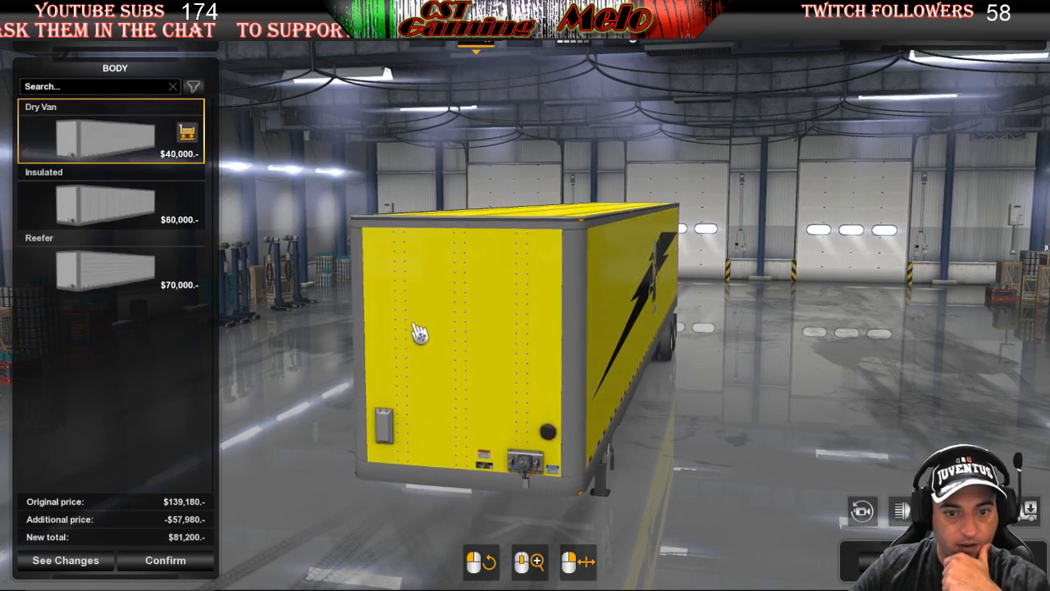
click(614, 46)
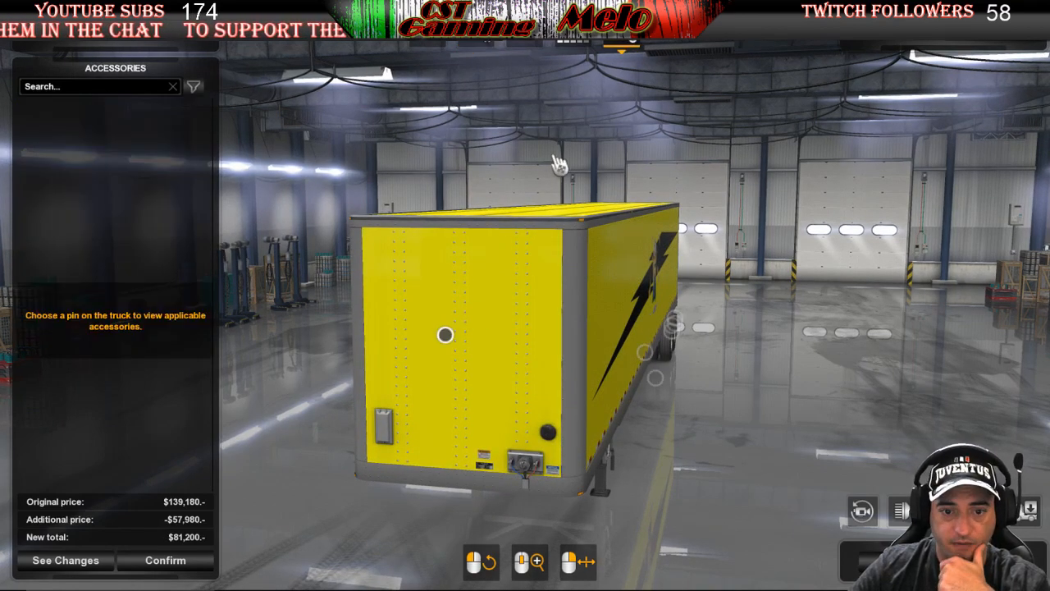
click(446, 337)
click(185, 206)
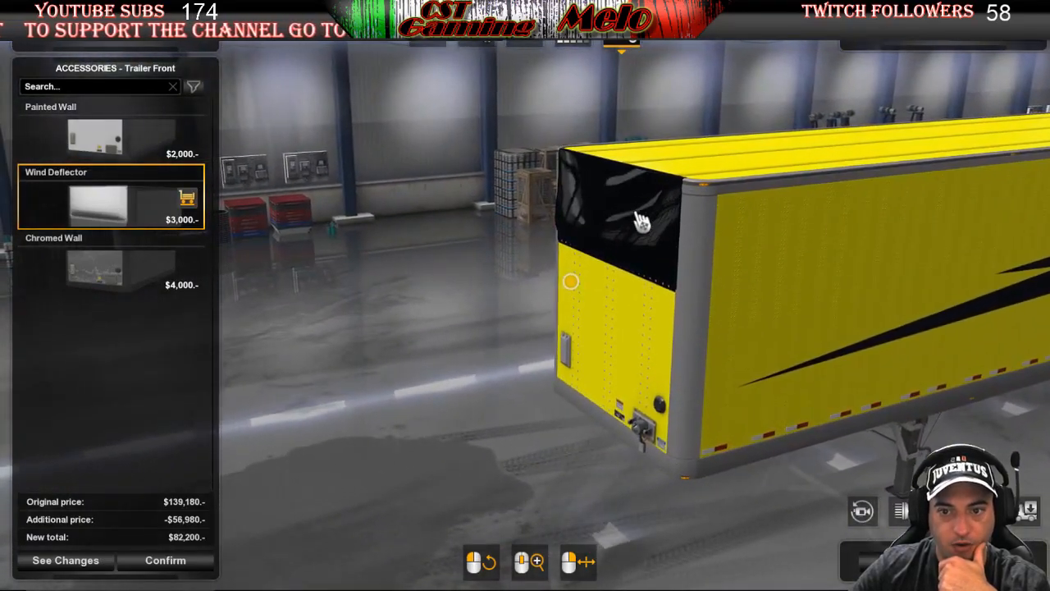
drag(590, 368, 764, 225)
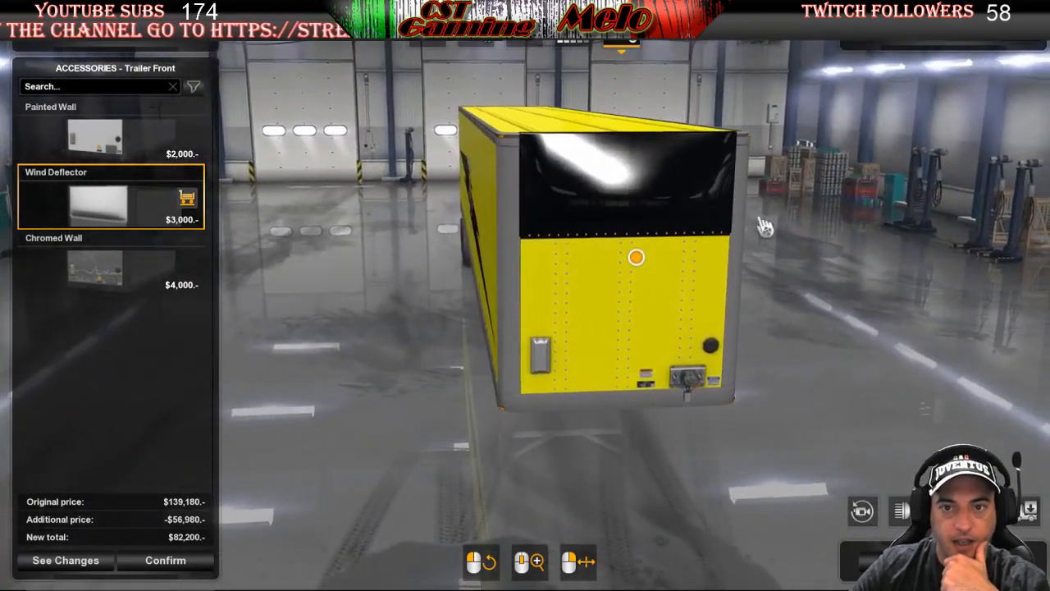
Leave the configuration, cancelling all new modifications, and open the single Sliding Tarp trailer's configuration instead
key(Escape)
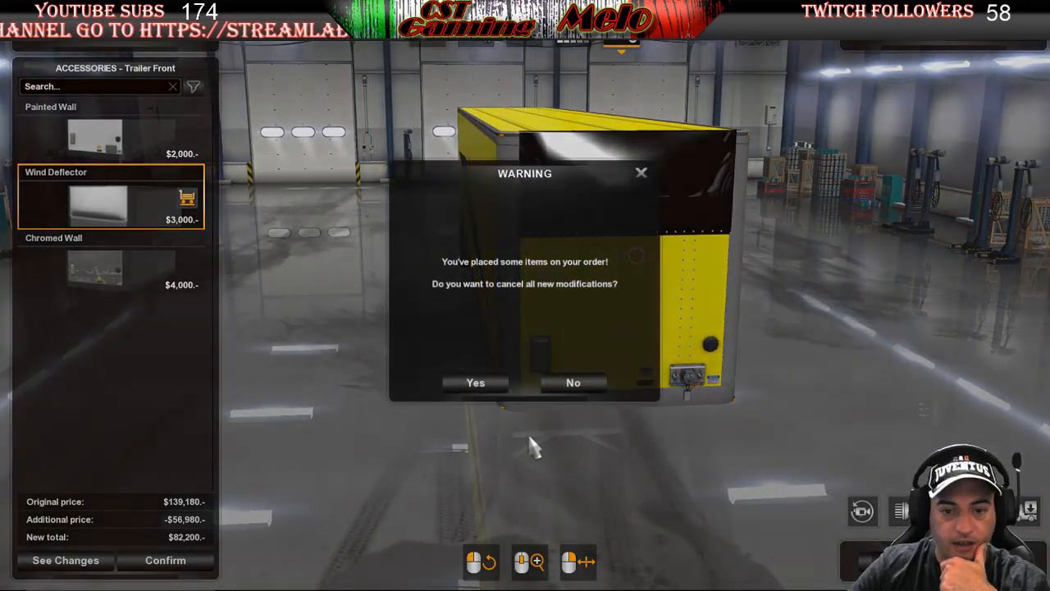
click(476, 383)
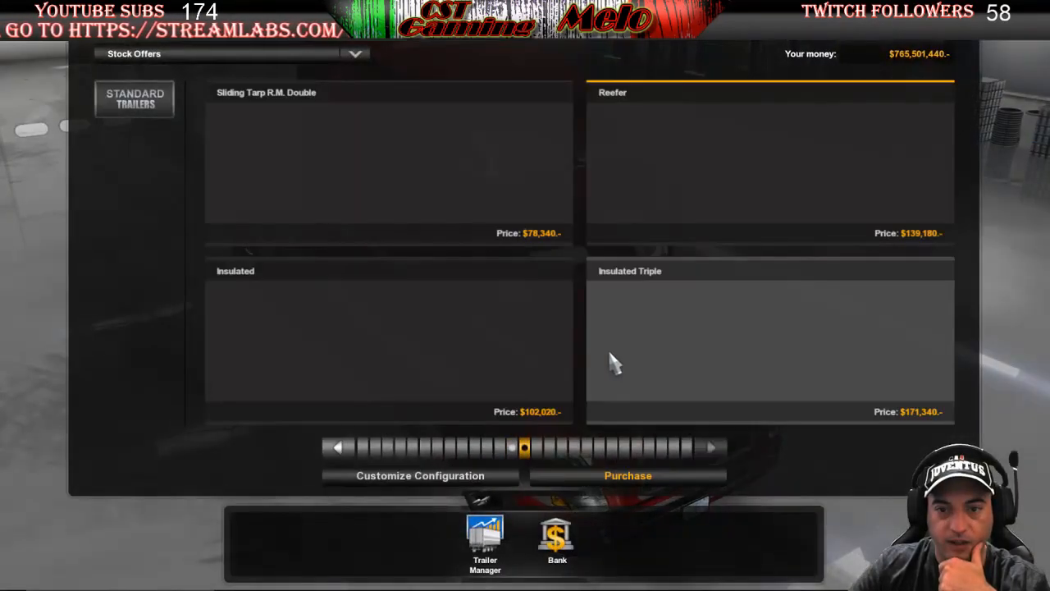
scroll(470, 183, up, 1)
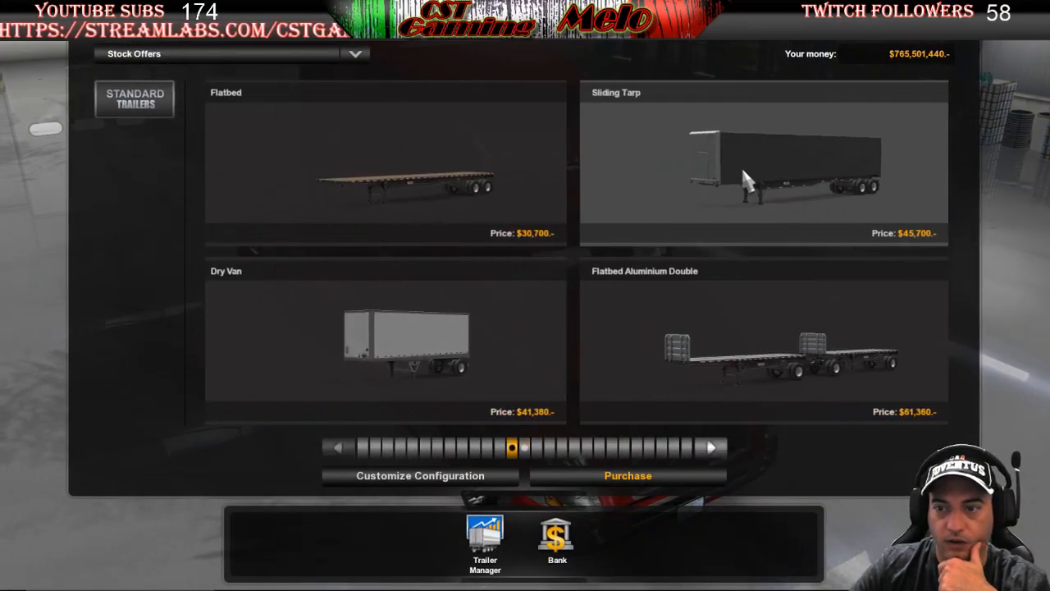
mouse_move(793, 160)
click(432, 476)
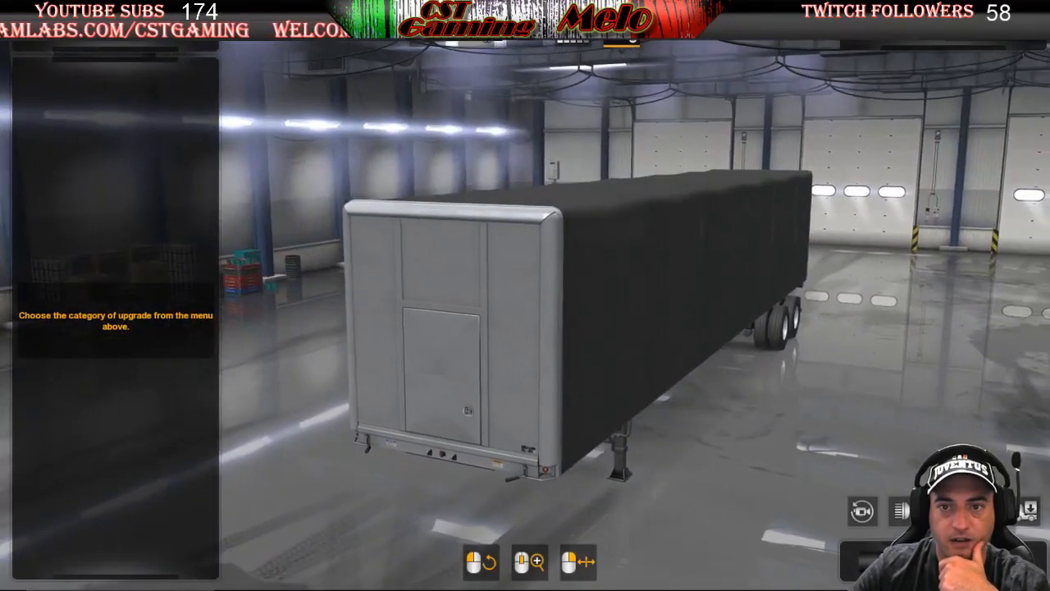
Fit the front Wind Deflector and the Tutorial Skin paint job to the Sliding Tarp trailer, and inspect its front and side
click(426, 328)
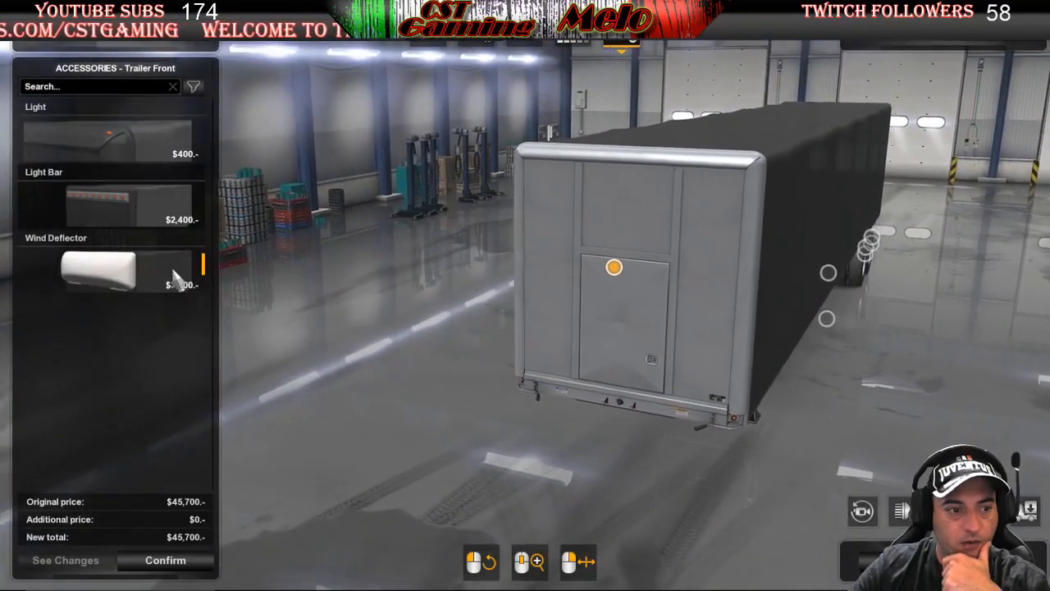
click(178, 272)
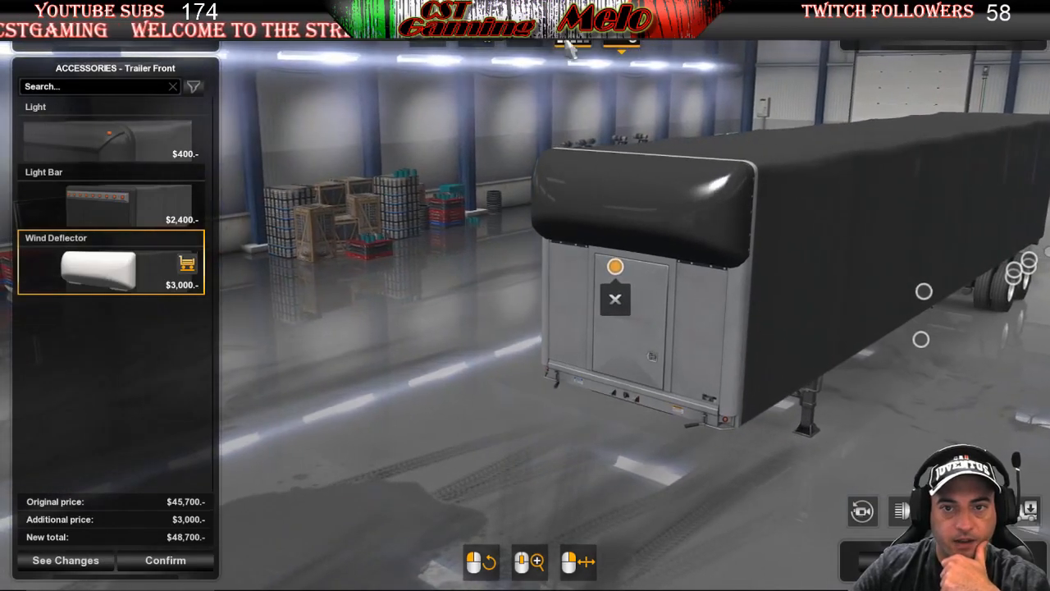
click(572, 43)
click(148, 289)
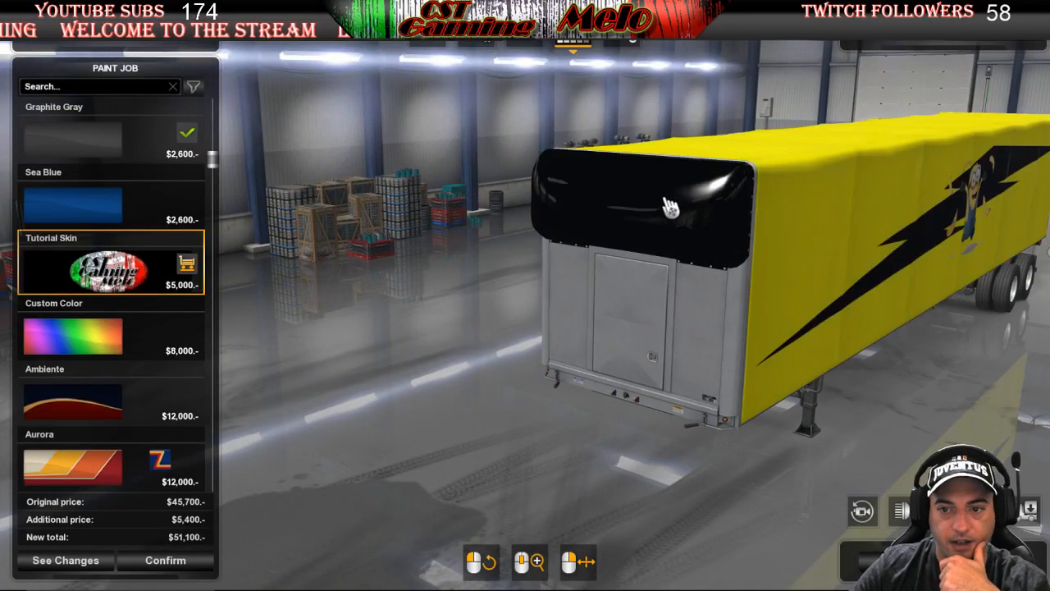
drag(675, 303, 407, 305)
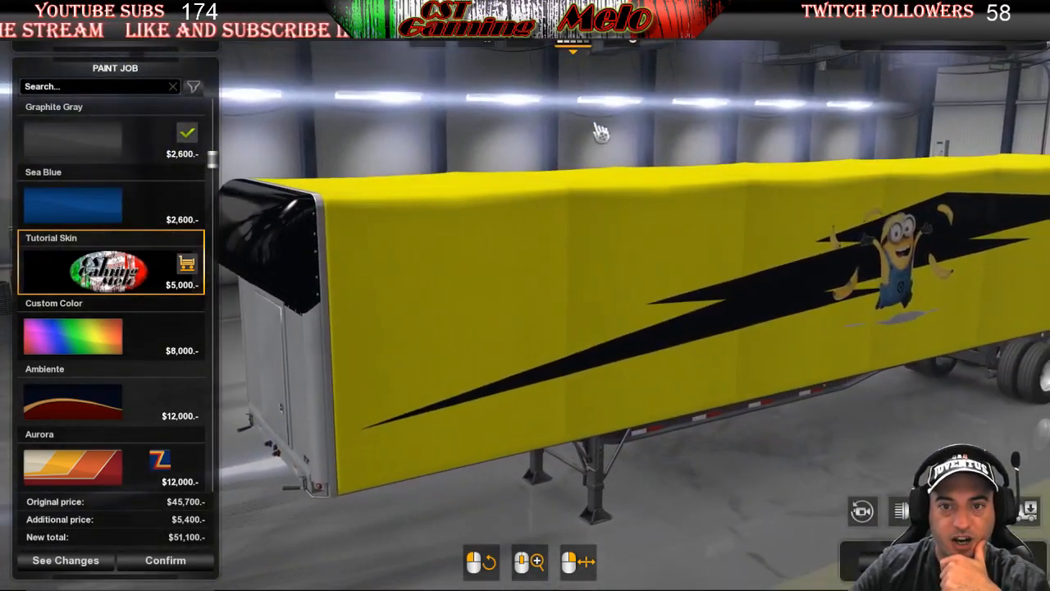
Cancel the Sliding Tarp modifications and open the Reefer trailer's configuration again
key(Escape)
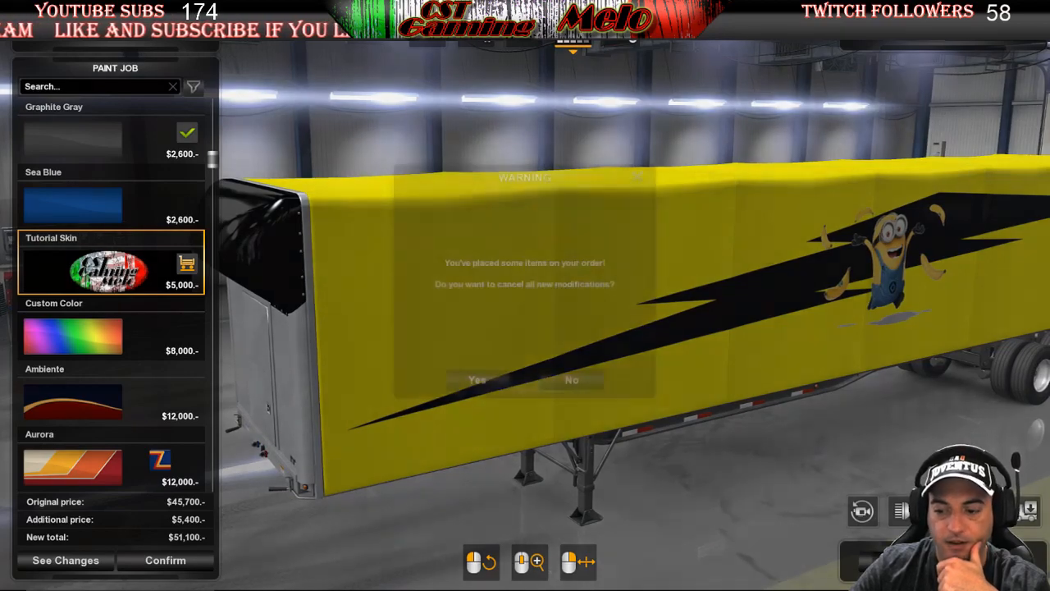
click(476, 383)
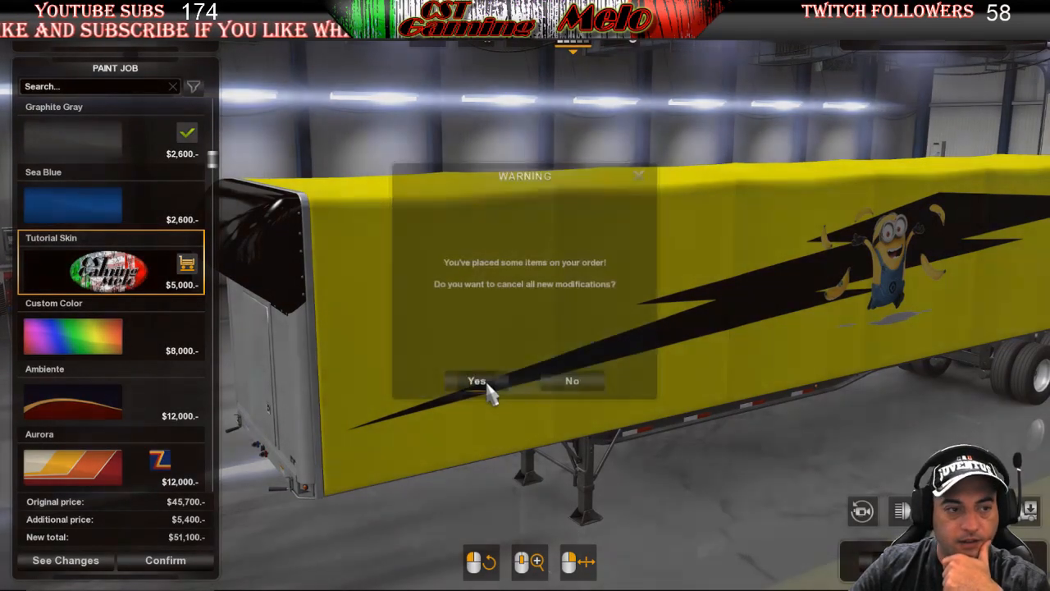
scroll(680, 201, down, 2)
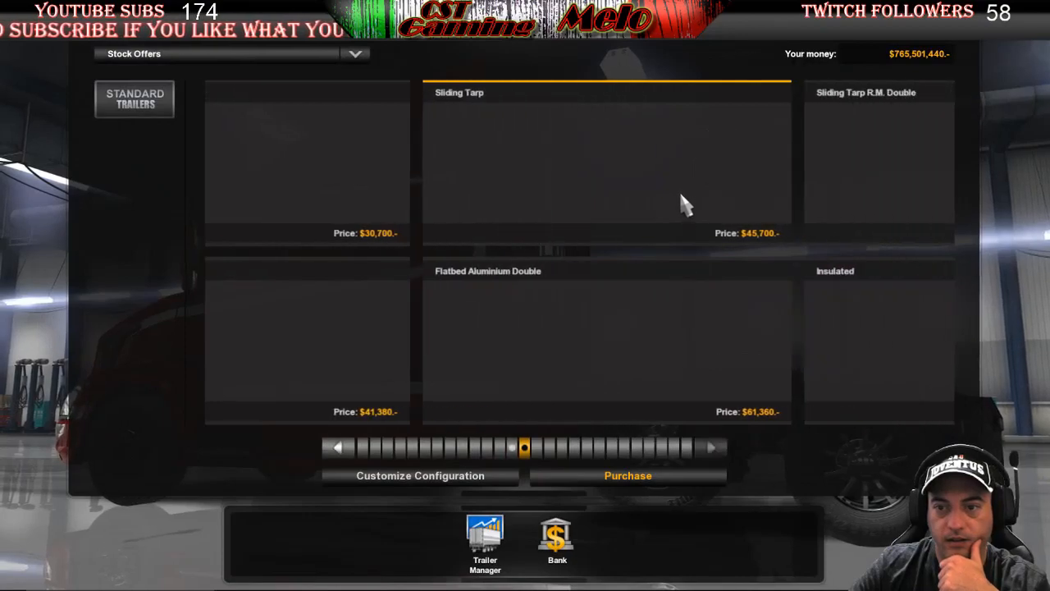
click(490, 474)
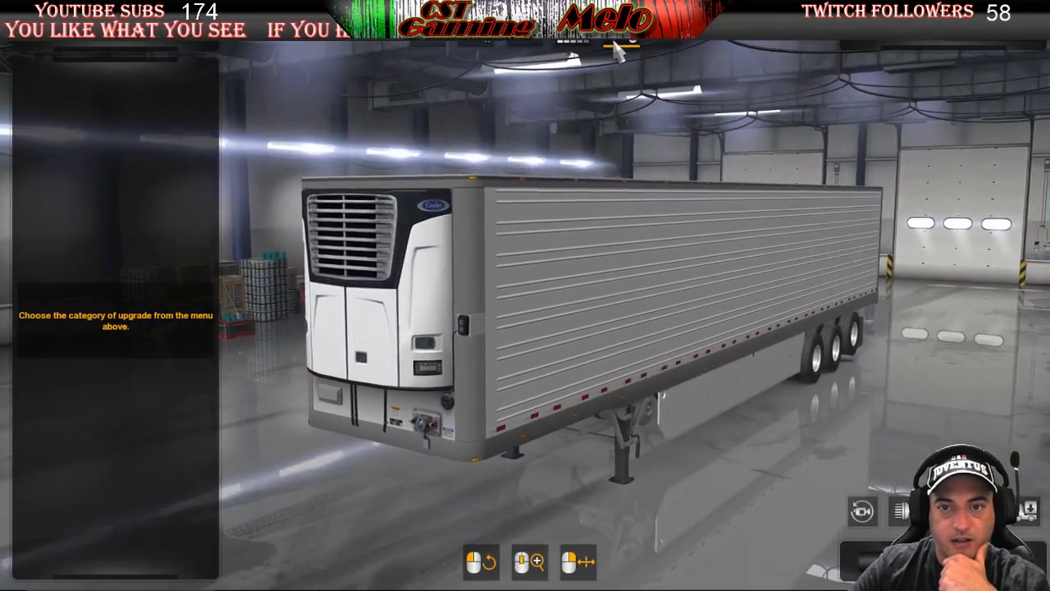
Apply the Tutorial Skin paint job to the Reefer trailer and try the Aero Sideskirt and second Black Sideskirt on its front chassis
click(572, 49)
click(128, 348)
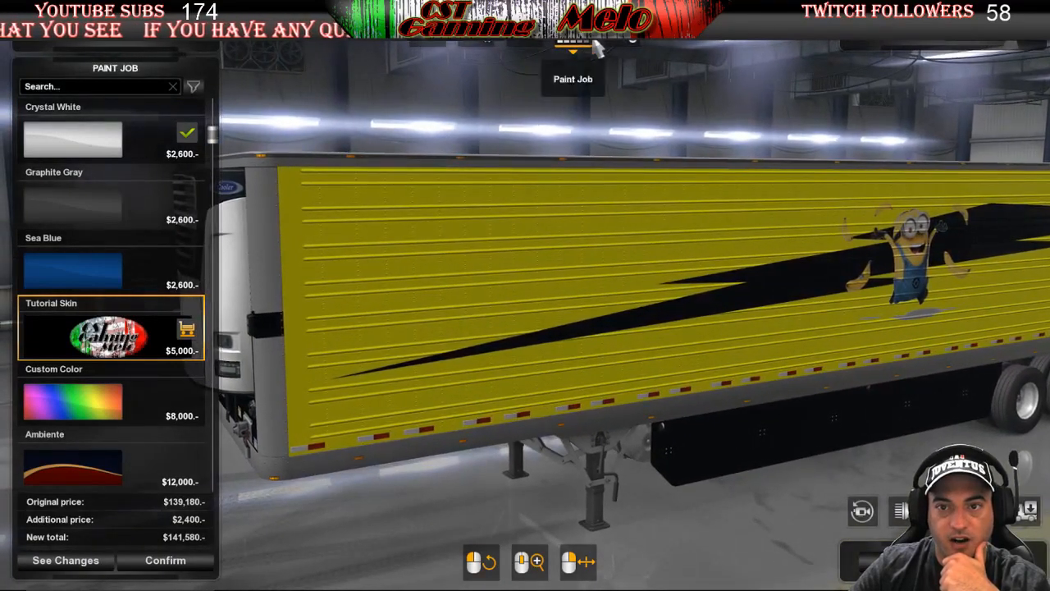
click(620, 47)
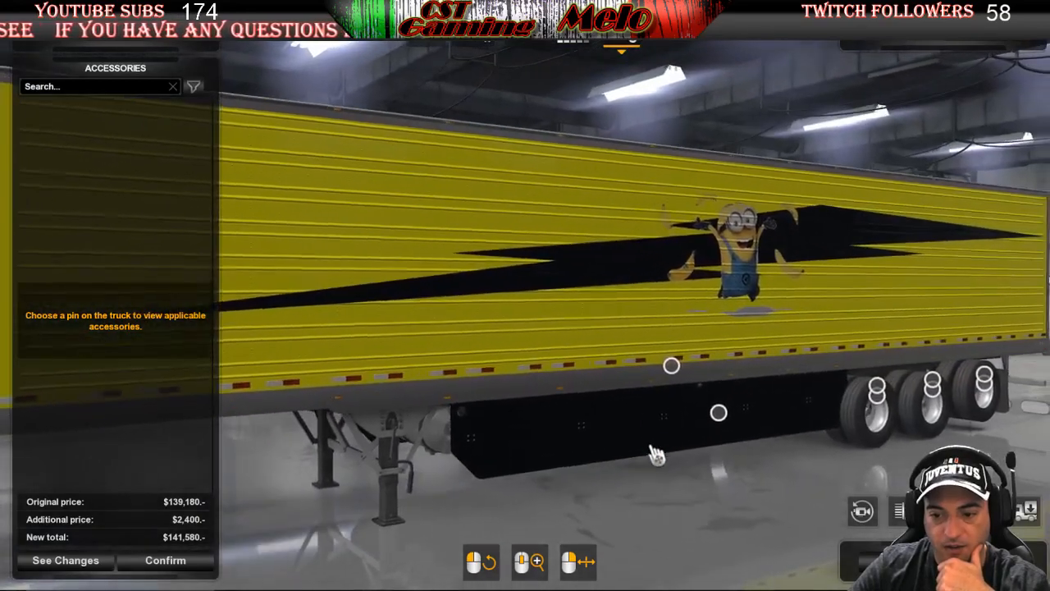
click(699, 415)
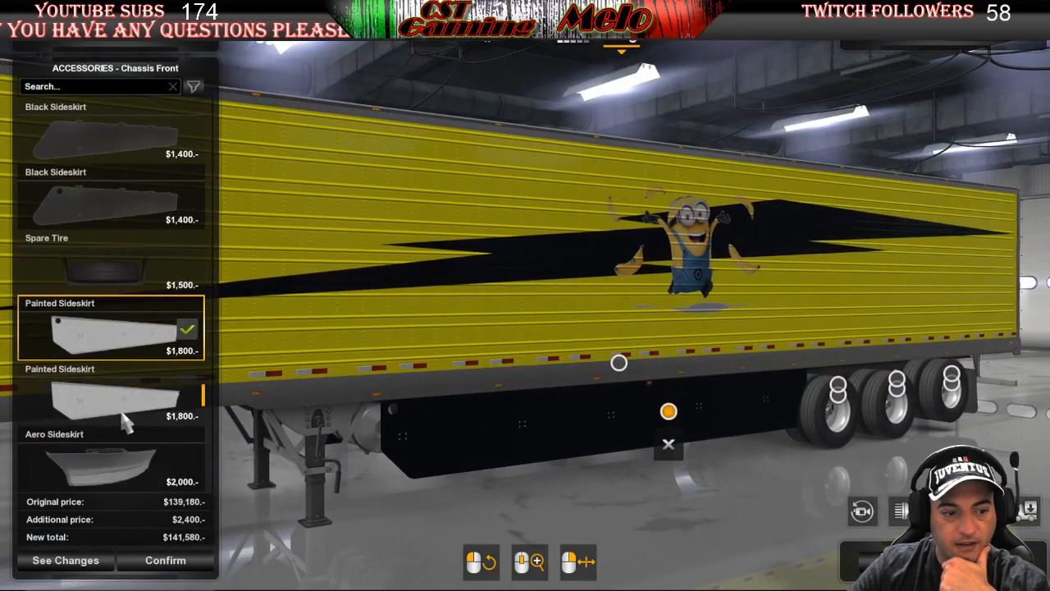
click(113, 464)
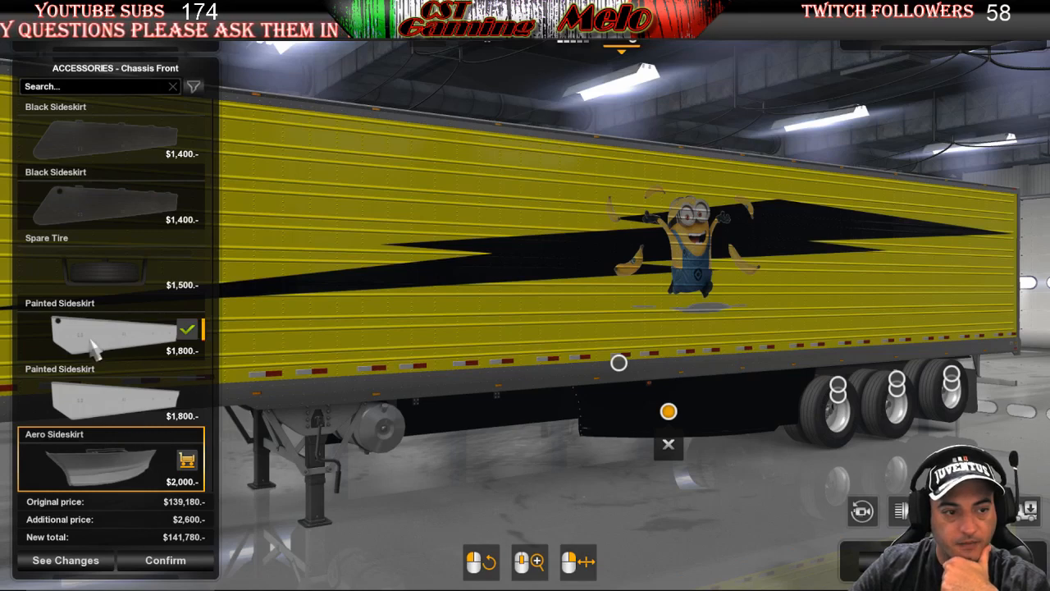
click(109, 214)
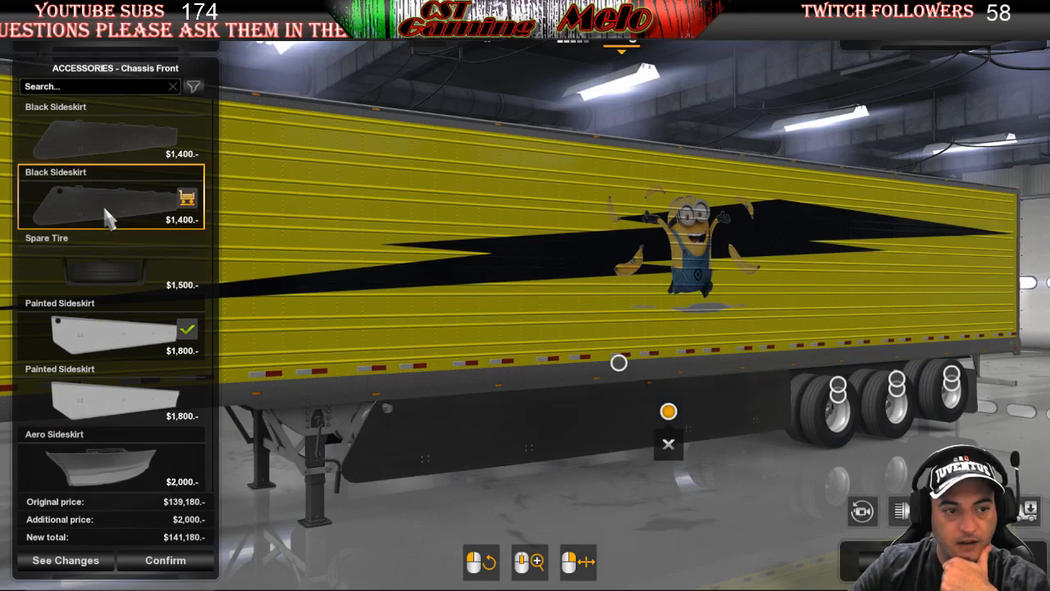
Compare the two Painted Sideskirts on the Reefer, settle on the second one and inspect the skin around the trailer
click(115, 344)
click(102, 379)
click(98, 346)
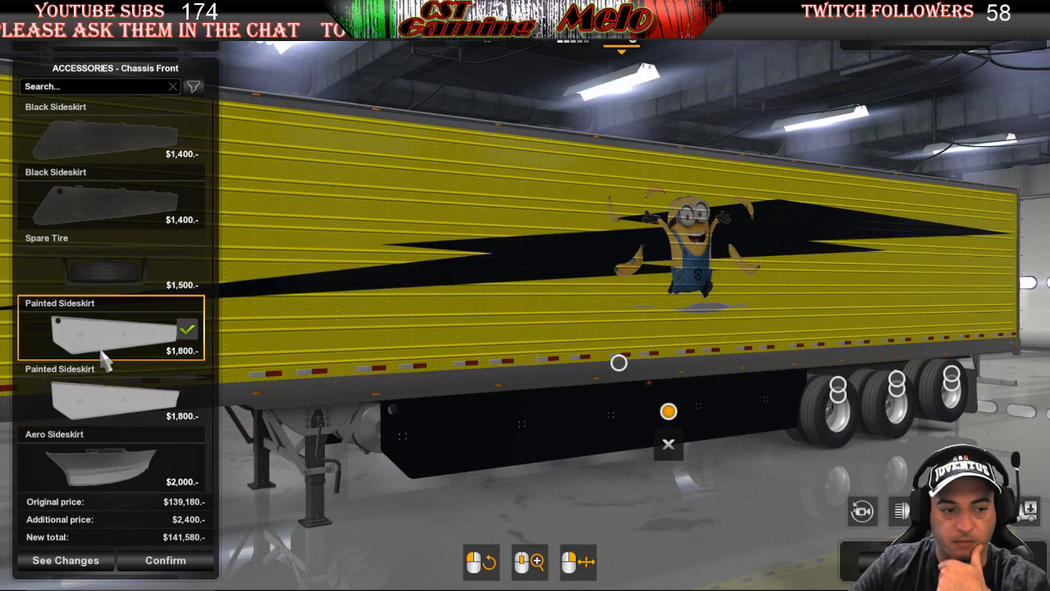
click(121, 420)
click(110, 344)
click(128, 410)
drag(253, 412, 524, 469)
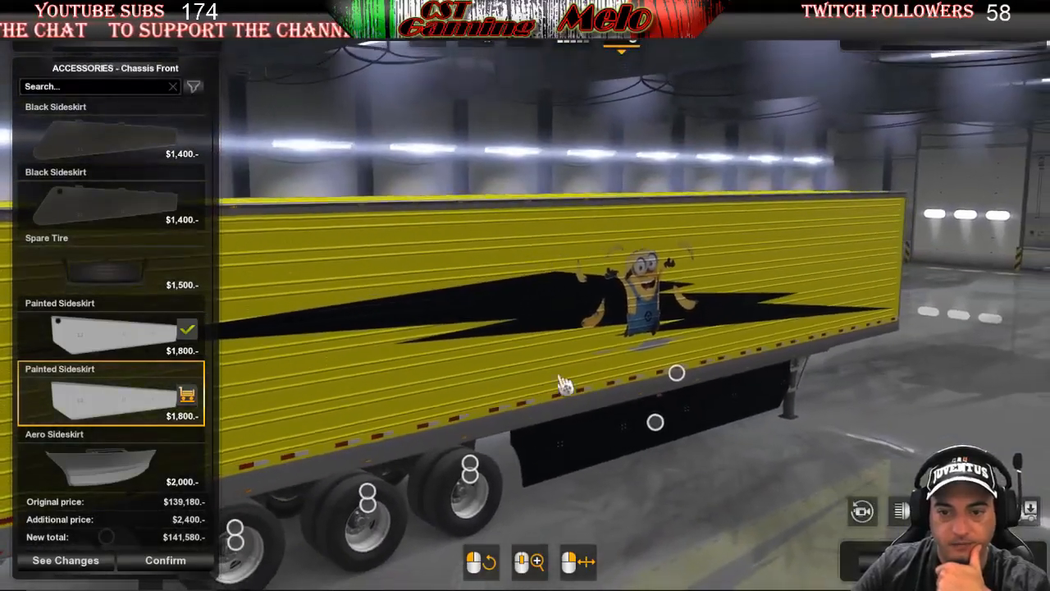
drag(563, 383, 726, 368)
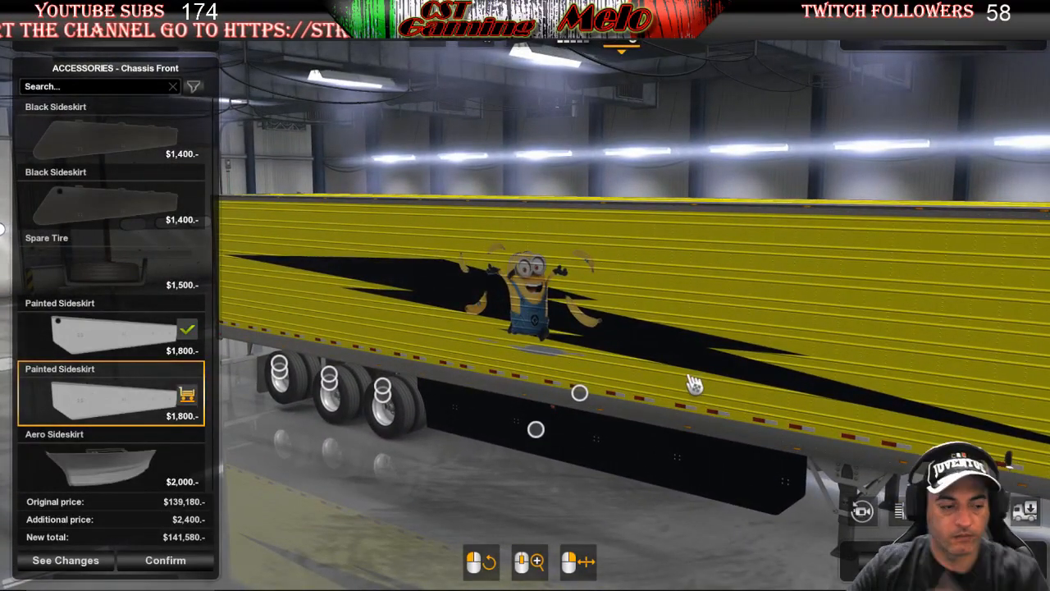